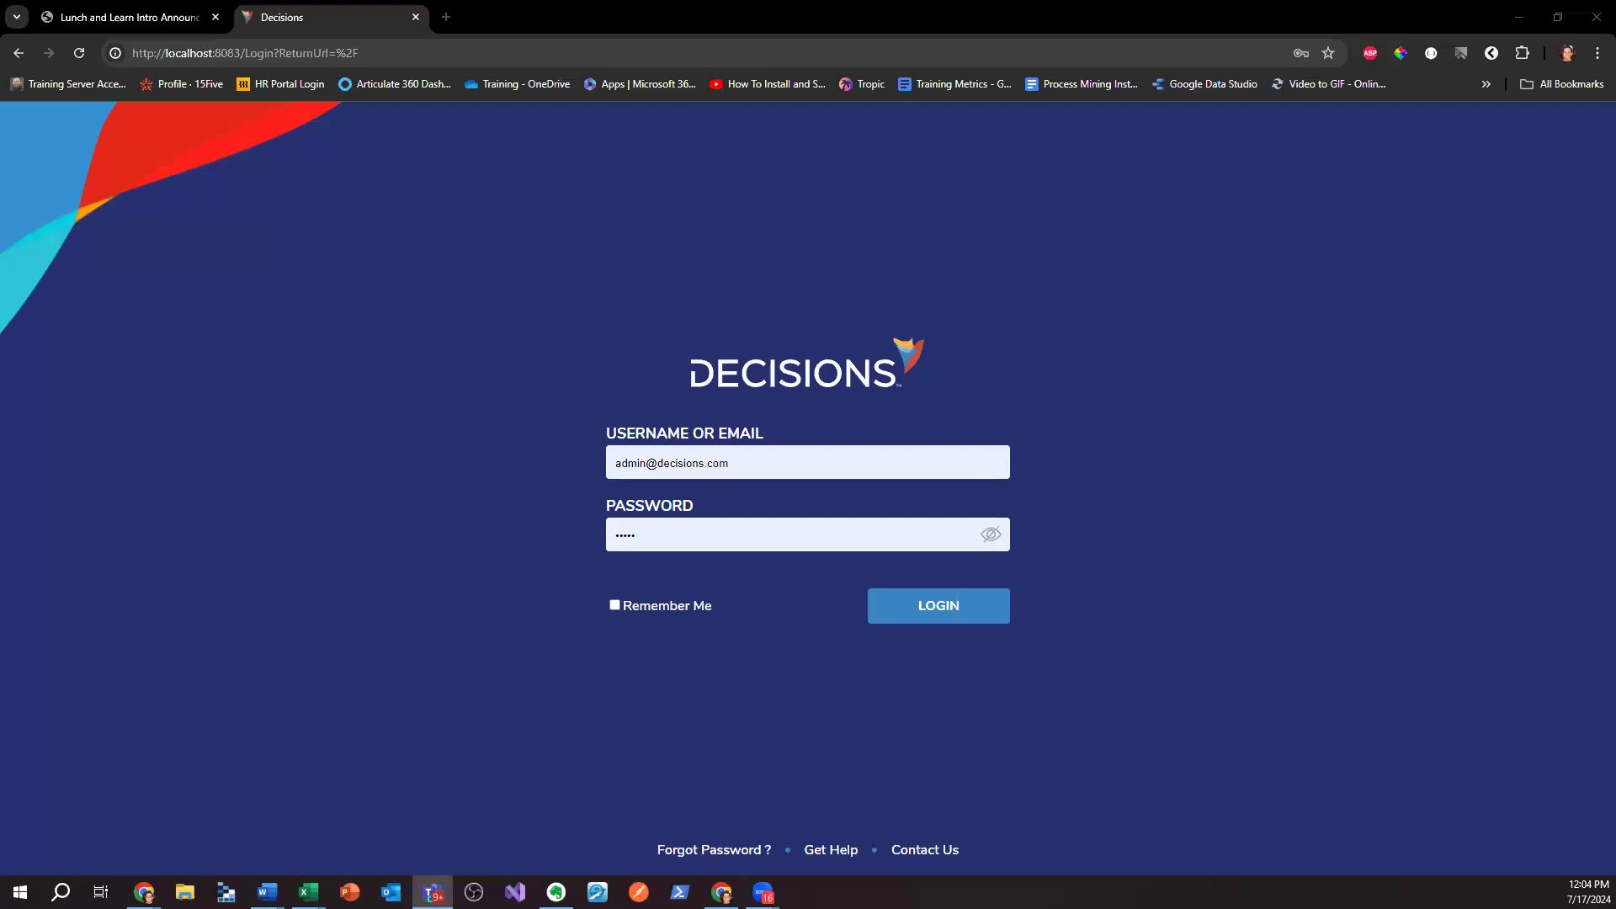
# - Sign in to Decisions Studio as the administrator with the entered password
pyautogui.click(733, 536)
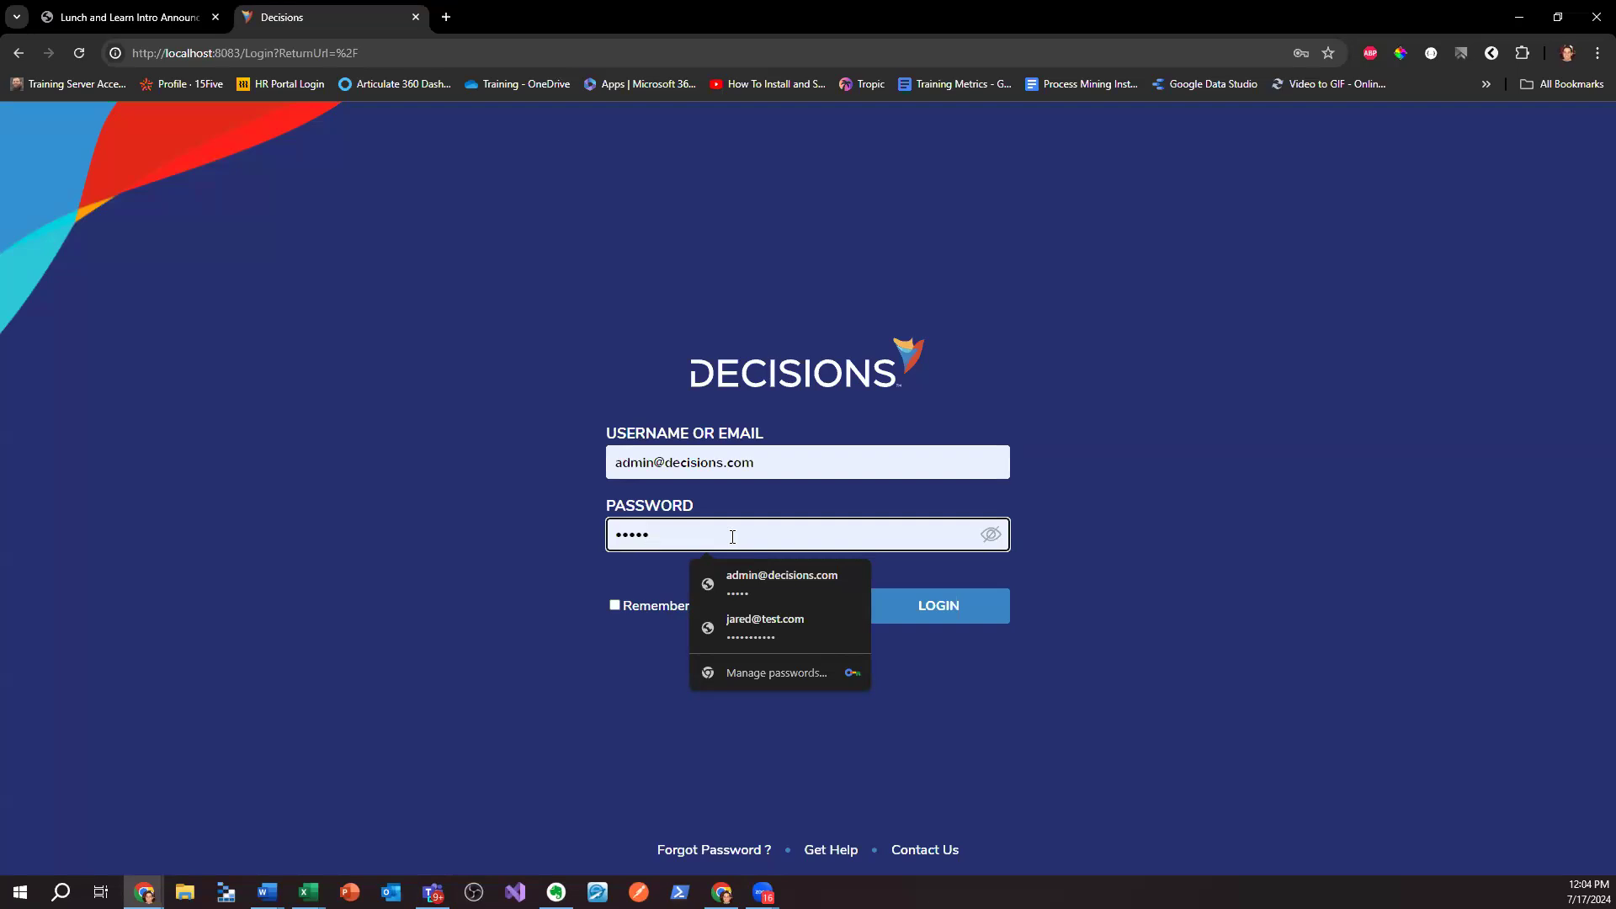
pyautogui.hotkey('ctrl', 'a')
pyautogui.click(938, 608)
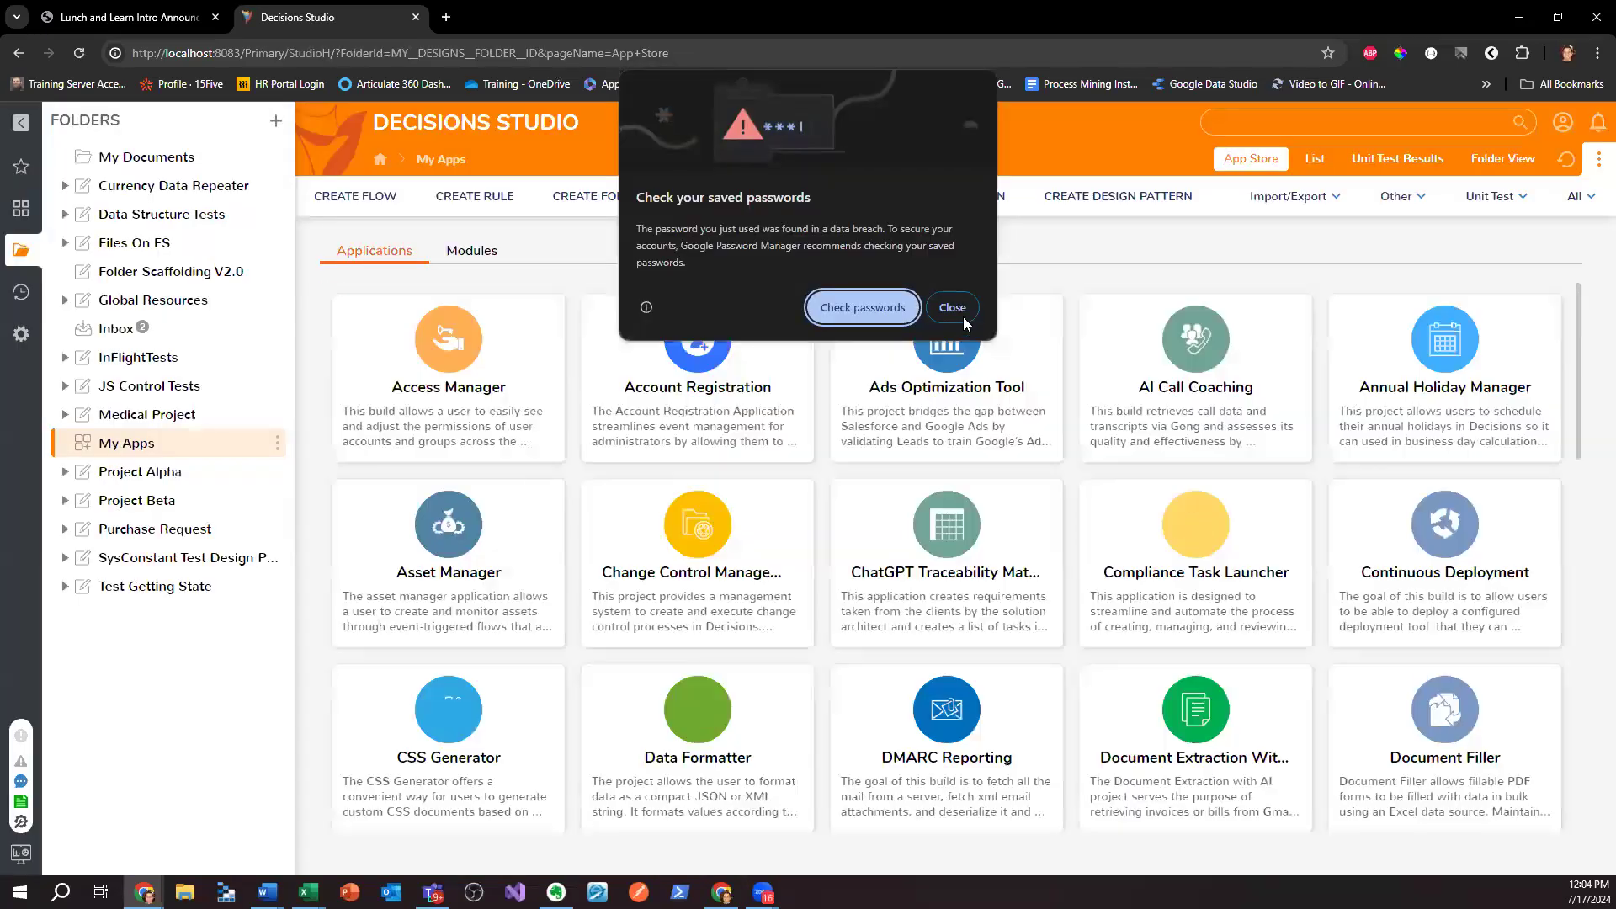
# - Dismiss the saved-password warning and go to the Folder Scaffolding V2.0 folder
pyautogui.click(962, 316)
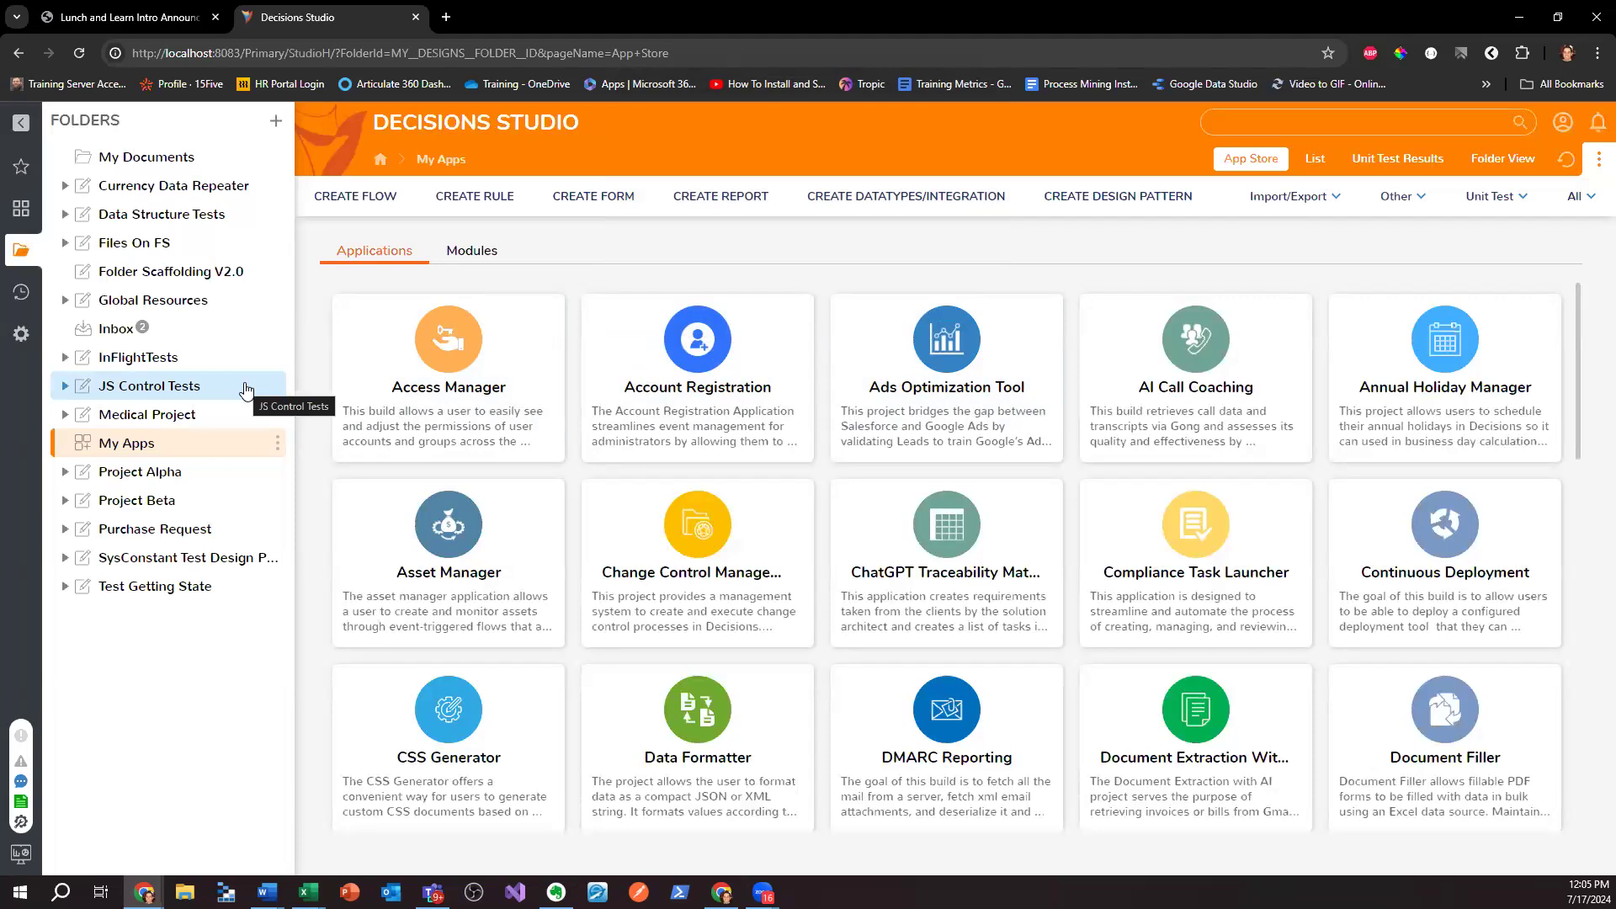
pyautogui.click(171, 271)
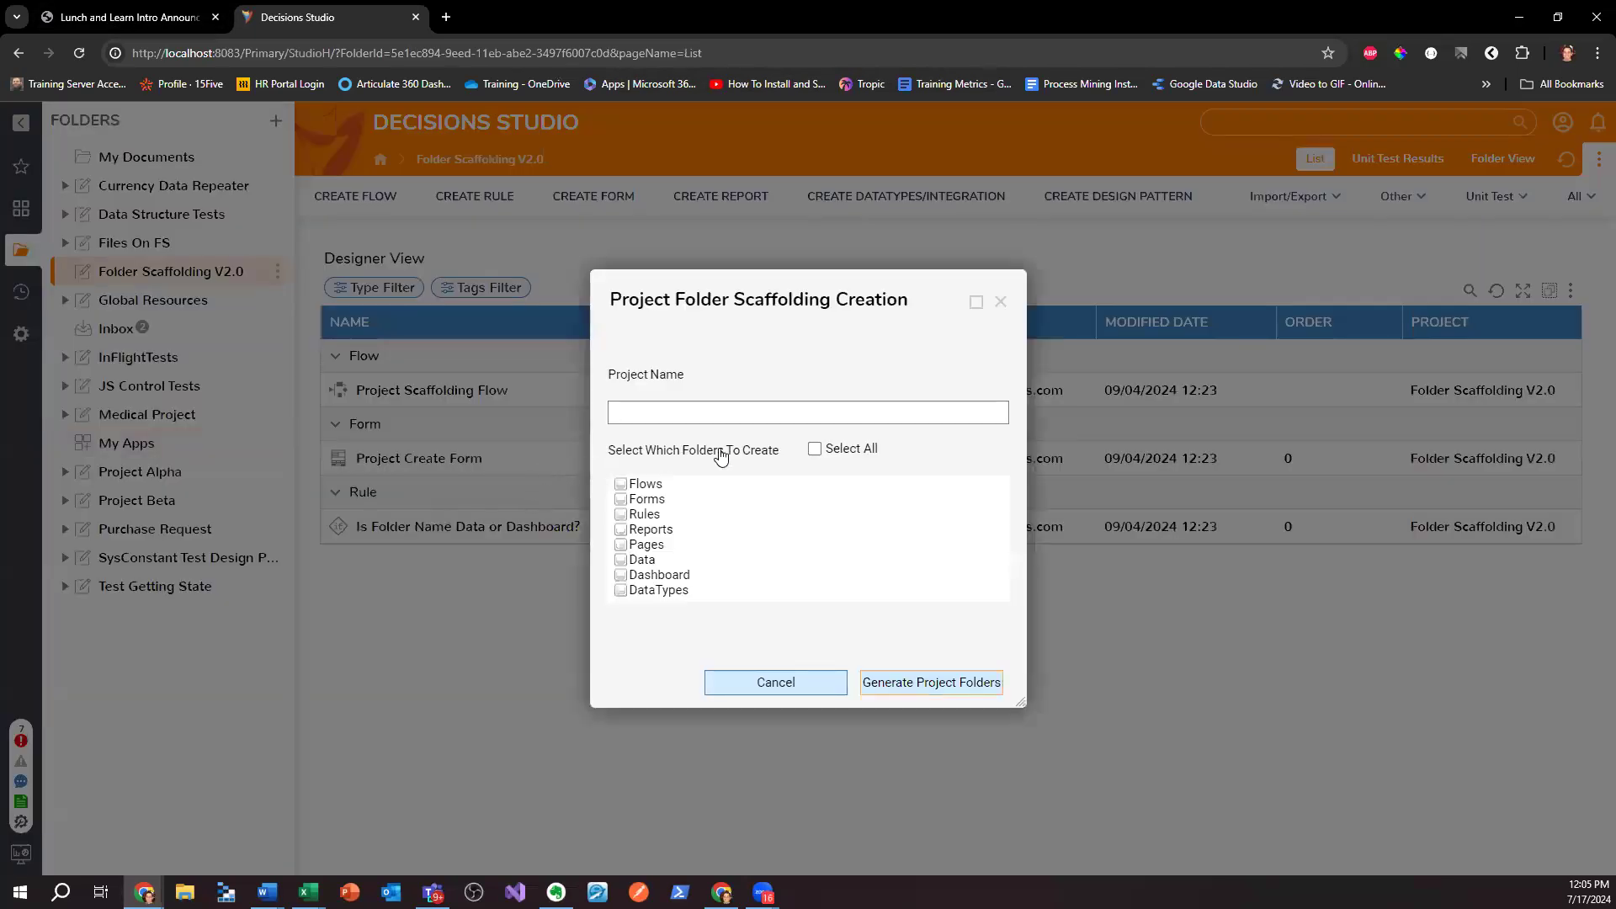
# - Generate the 'Test Rule Output Stuff' project with all eight standard subfolders selected
pyautogui.click(815, 451)
pyautogui.click(791, 416)
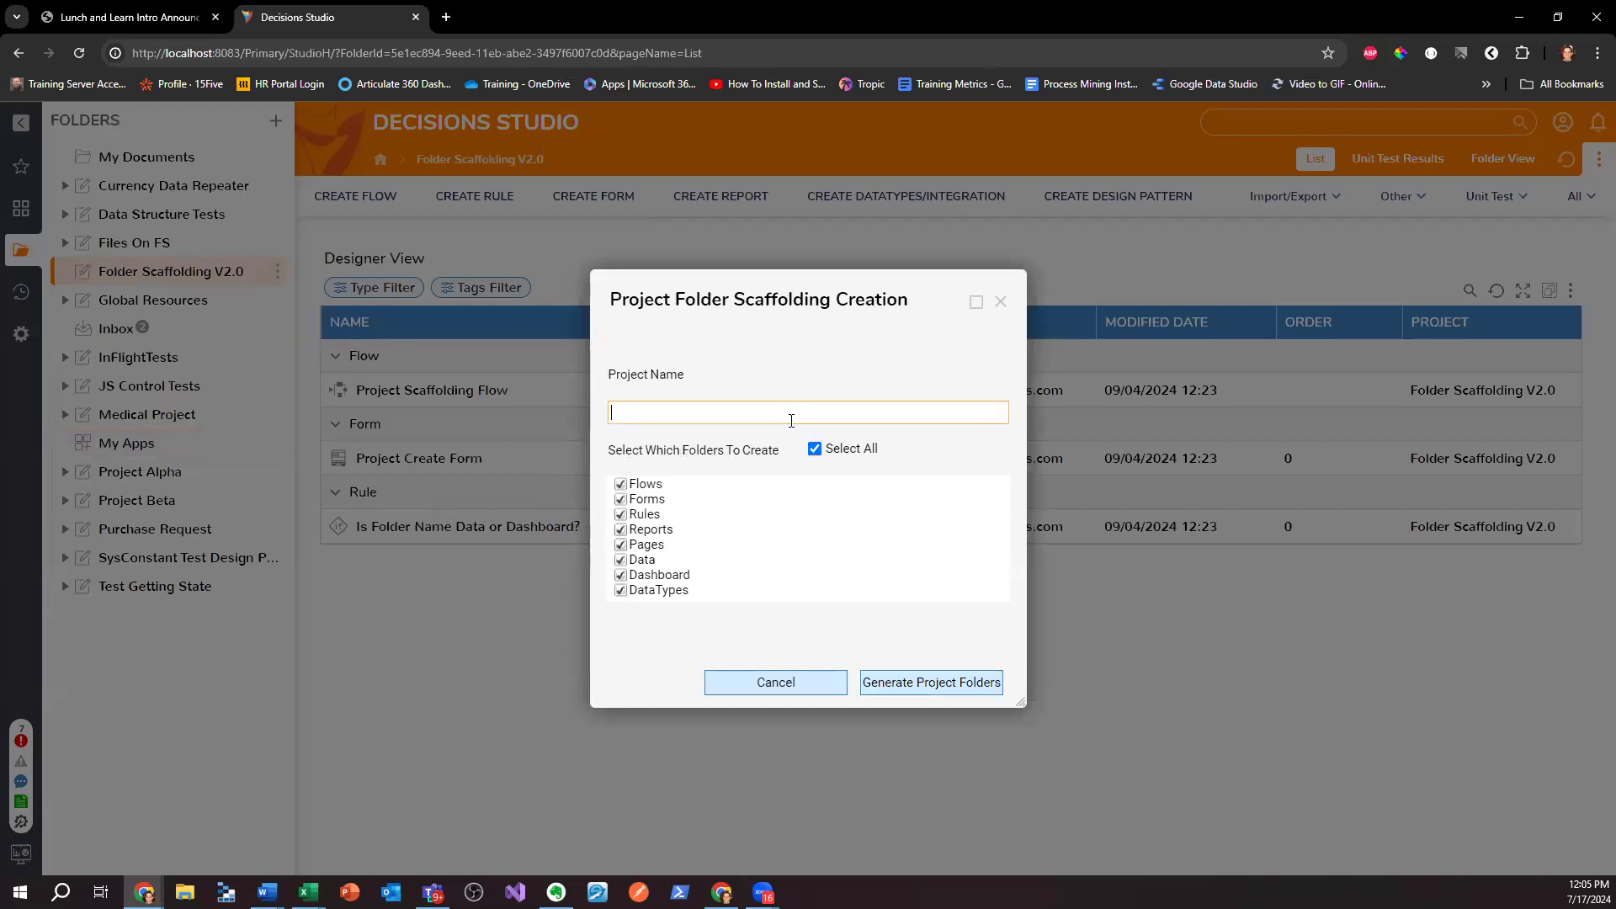
pyautogui.write('Test Rule Output Stuff')
pyautogui.click(909, 680)
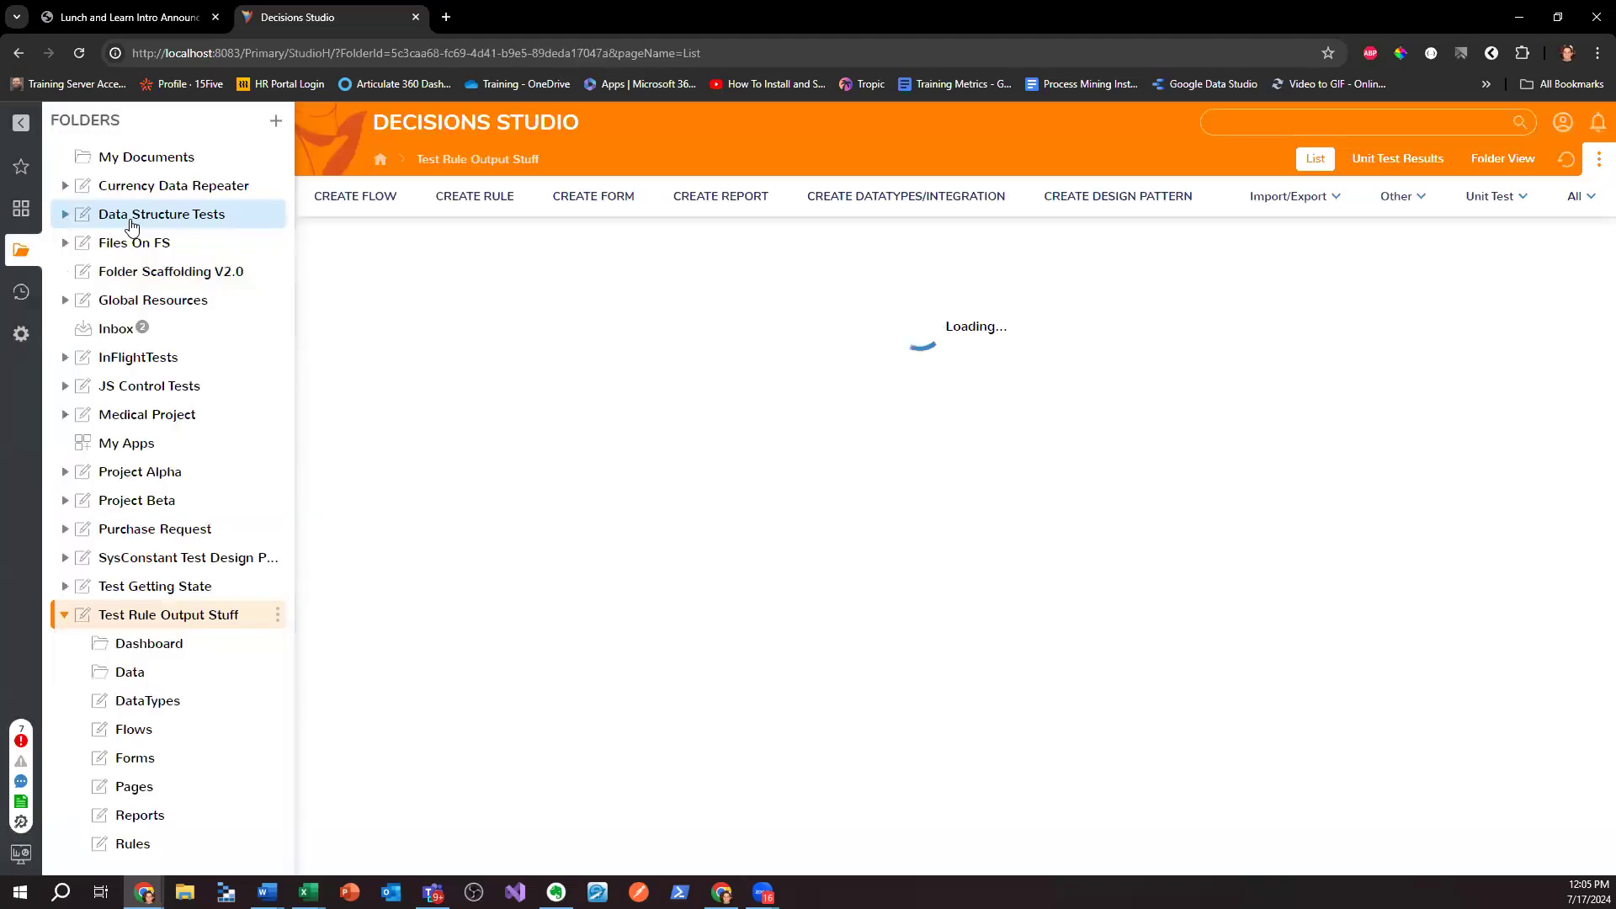
# - Delete the Files On FS folder, then go to the Test Rule Output Stuff Flows folder
pyautogui.rightClick(168, 503)
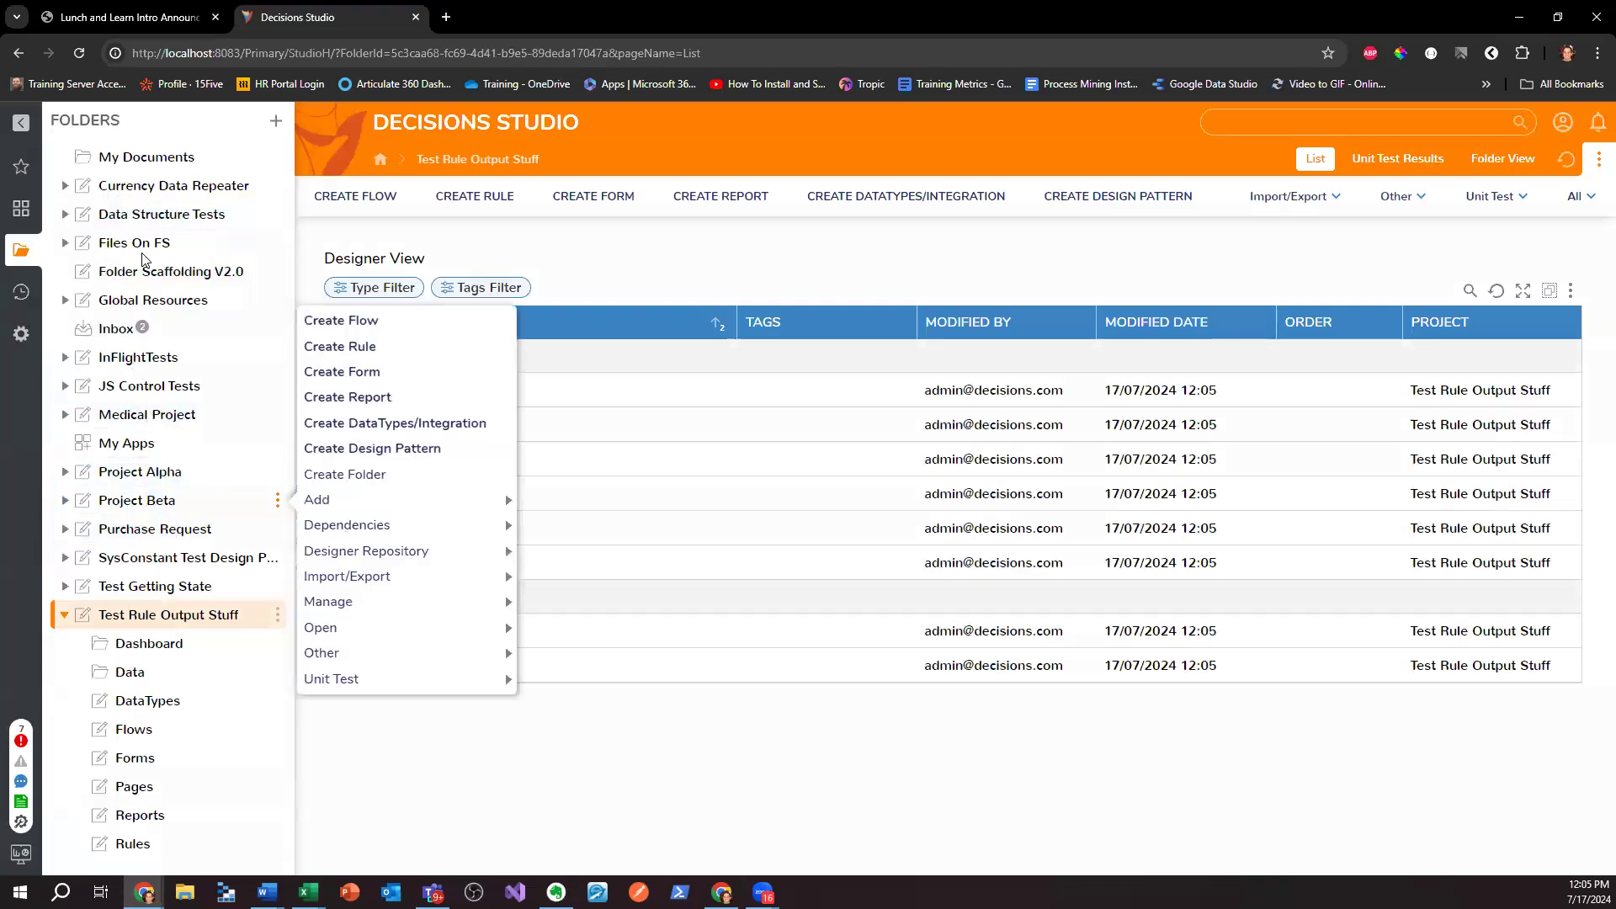
pyautogui.rightClick(194, 246)
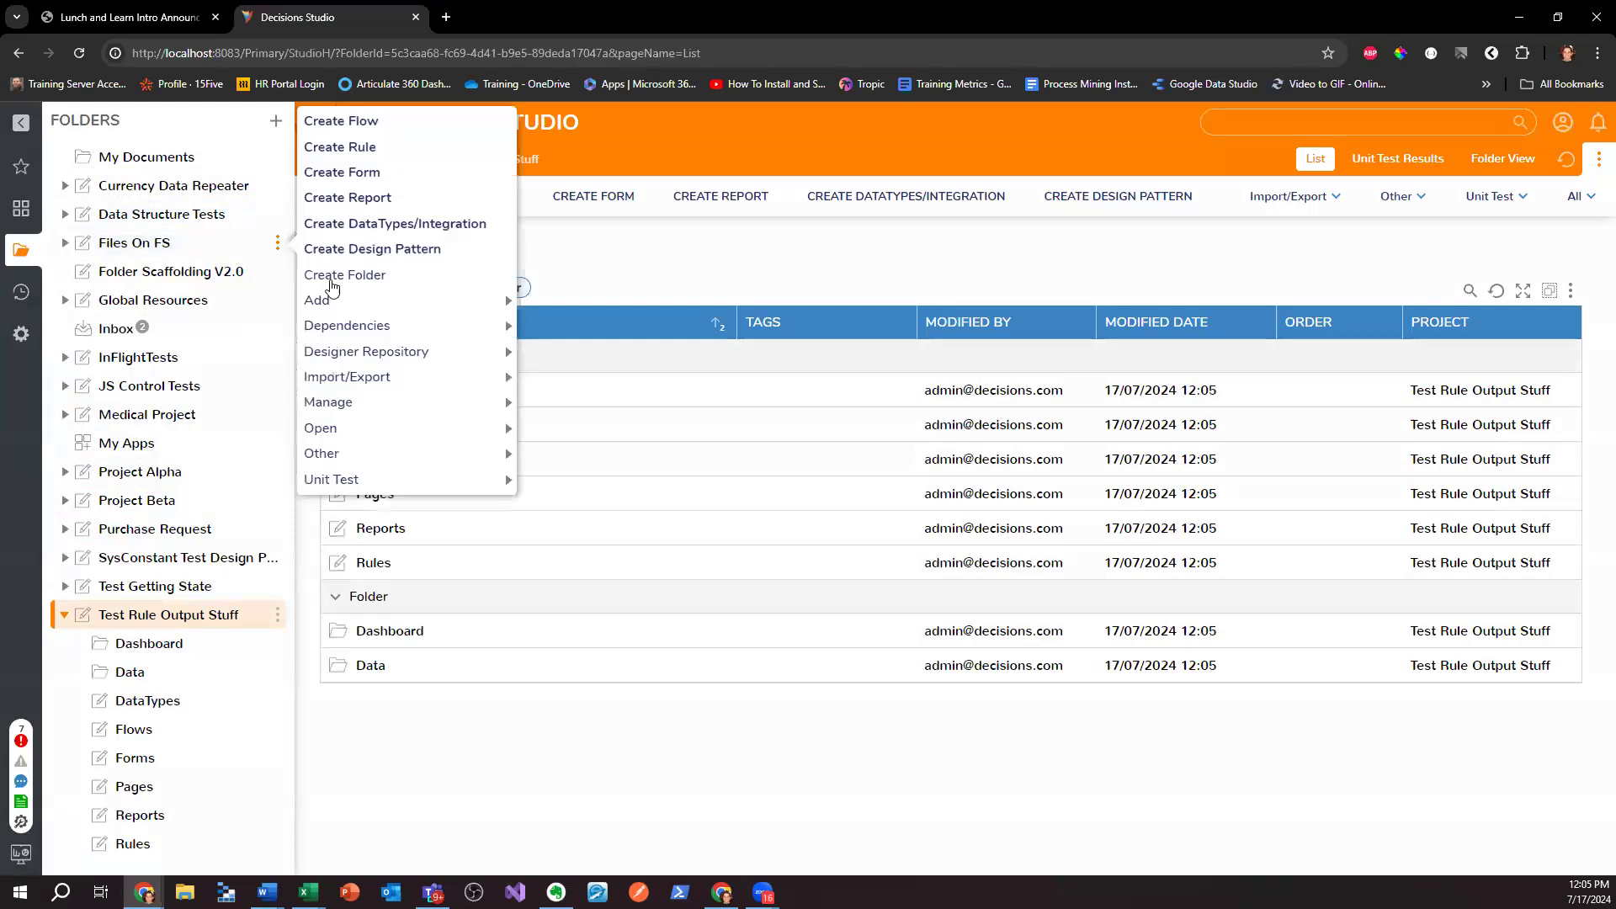
pyautogui.moveTo(404, 402)
pyautogui.click(567, 223)
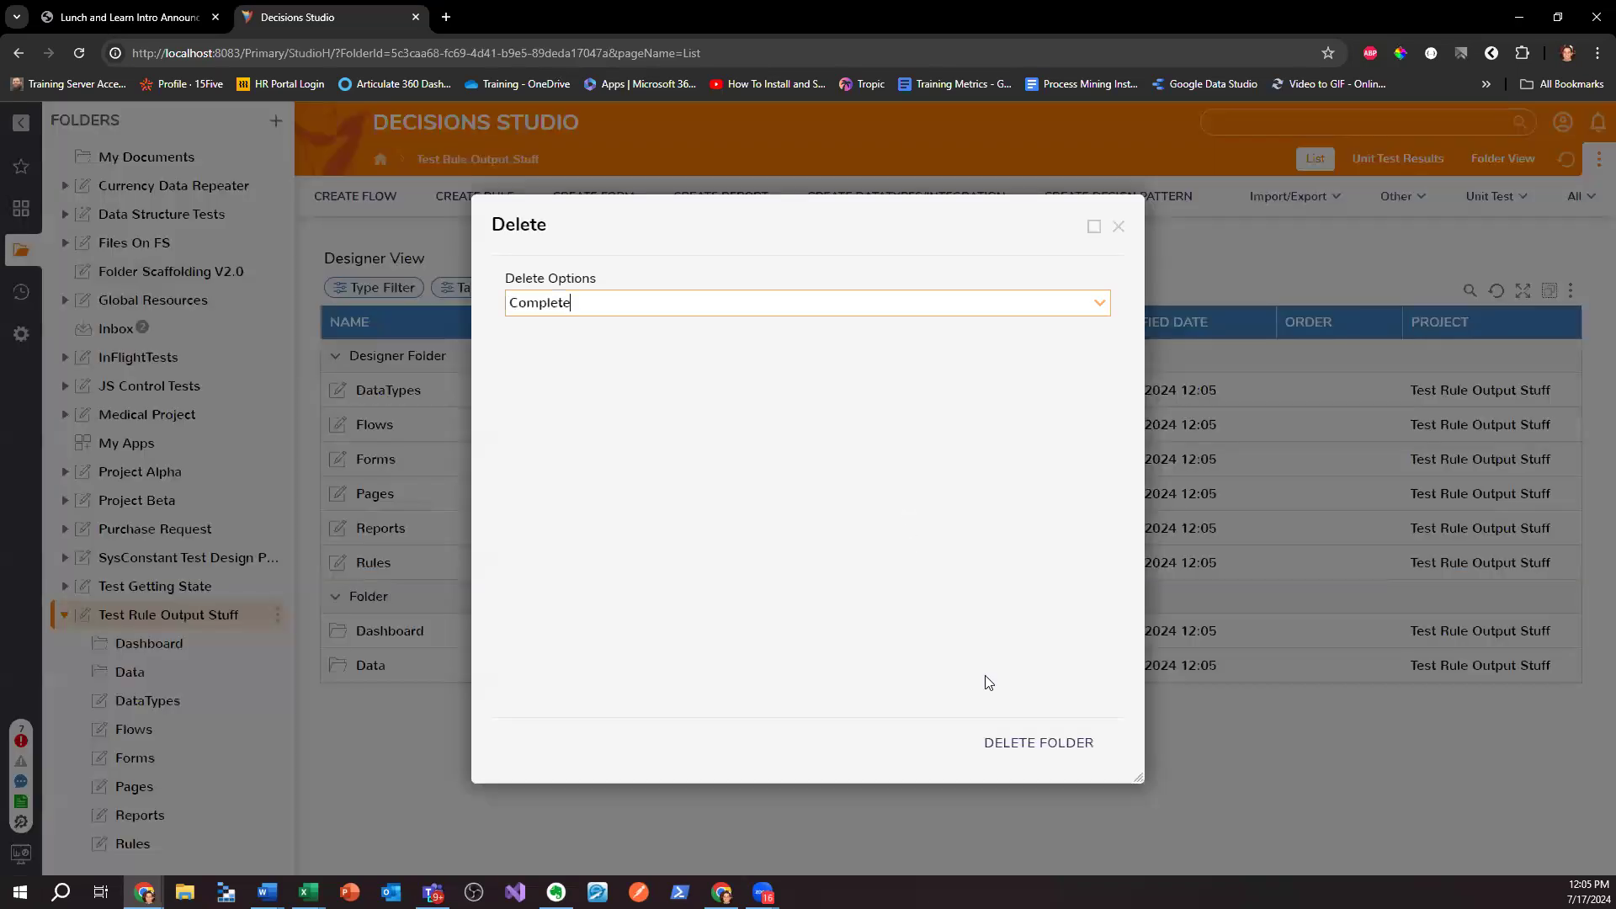
pyautogui.click(1007, 732)
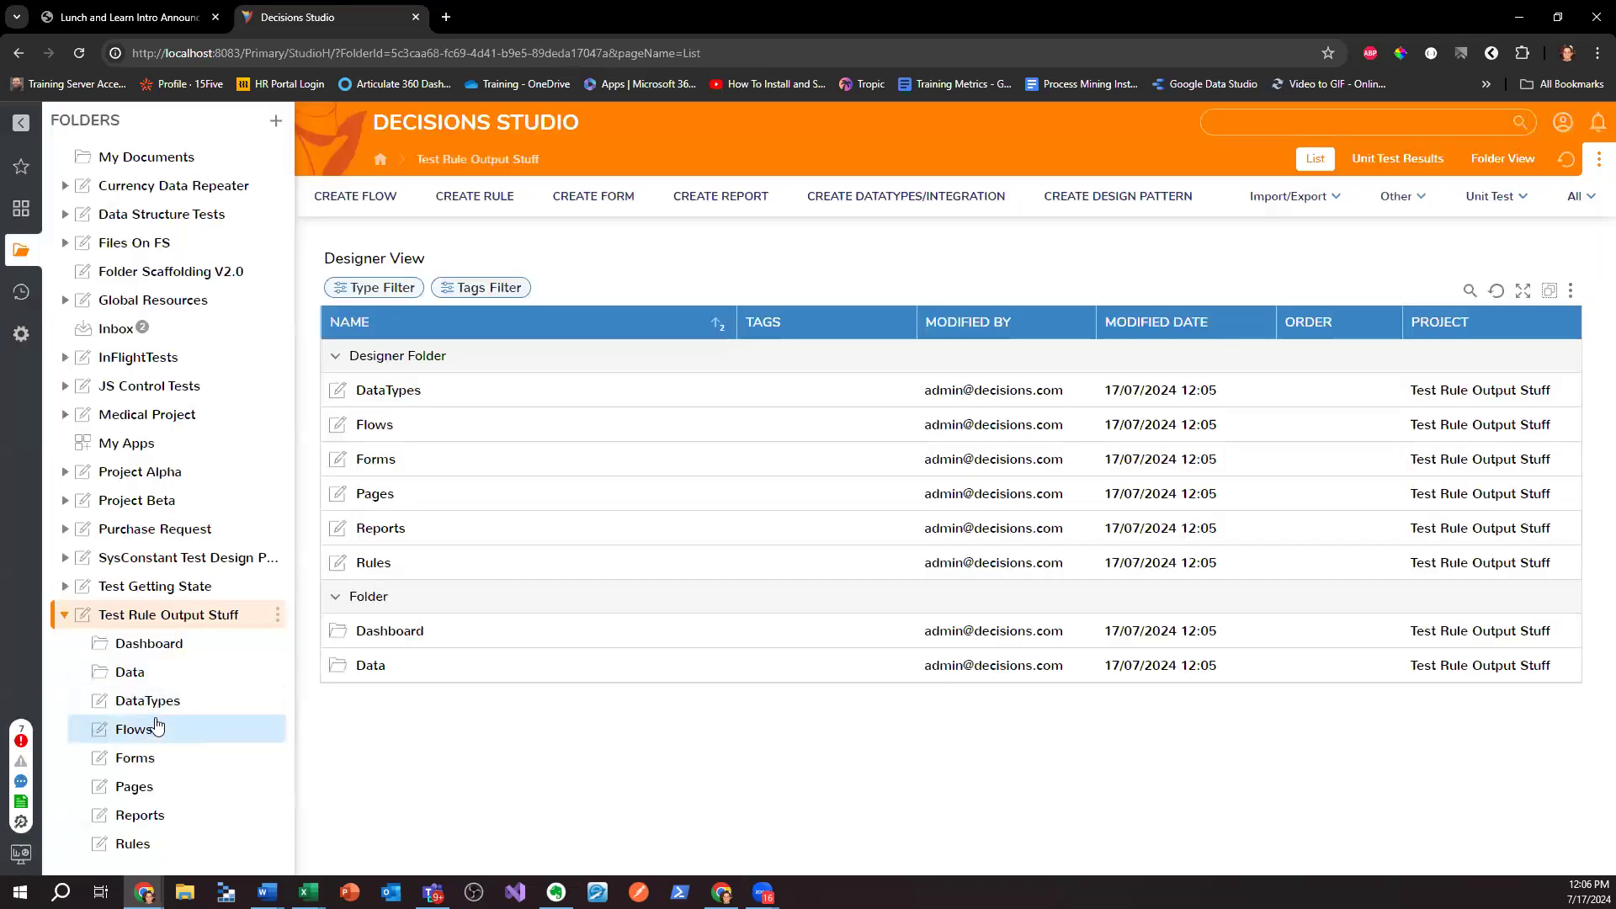
pyautogui.click(134, 729)
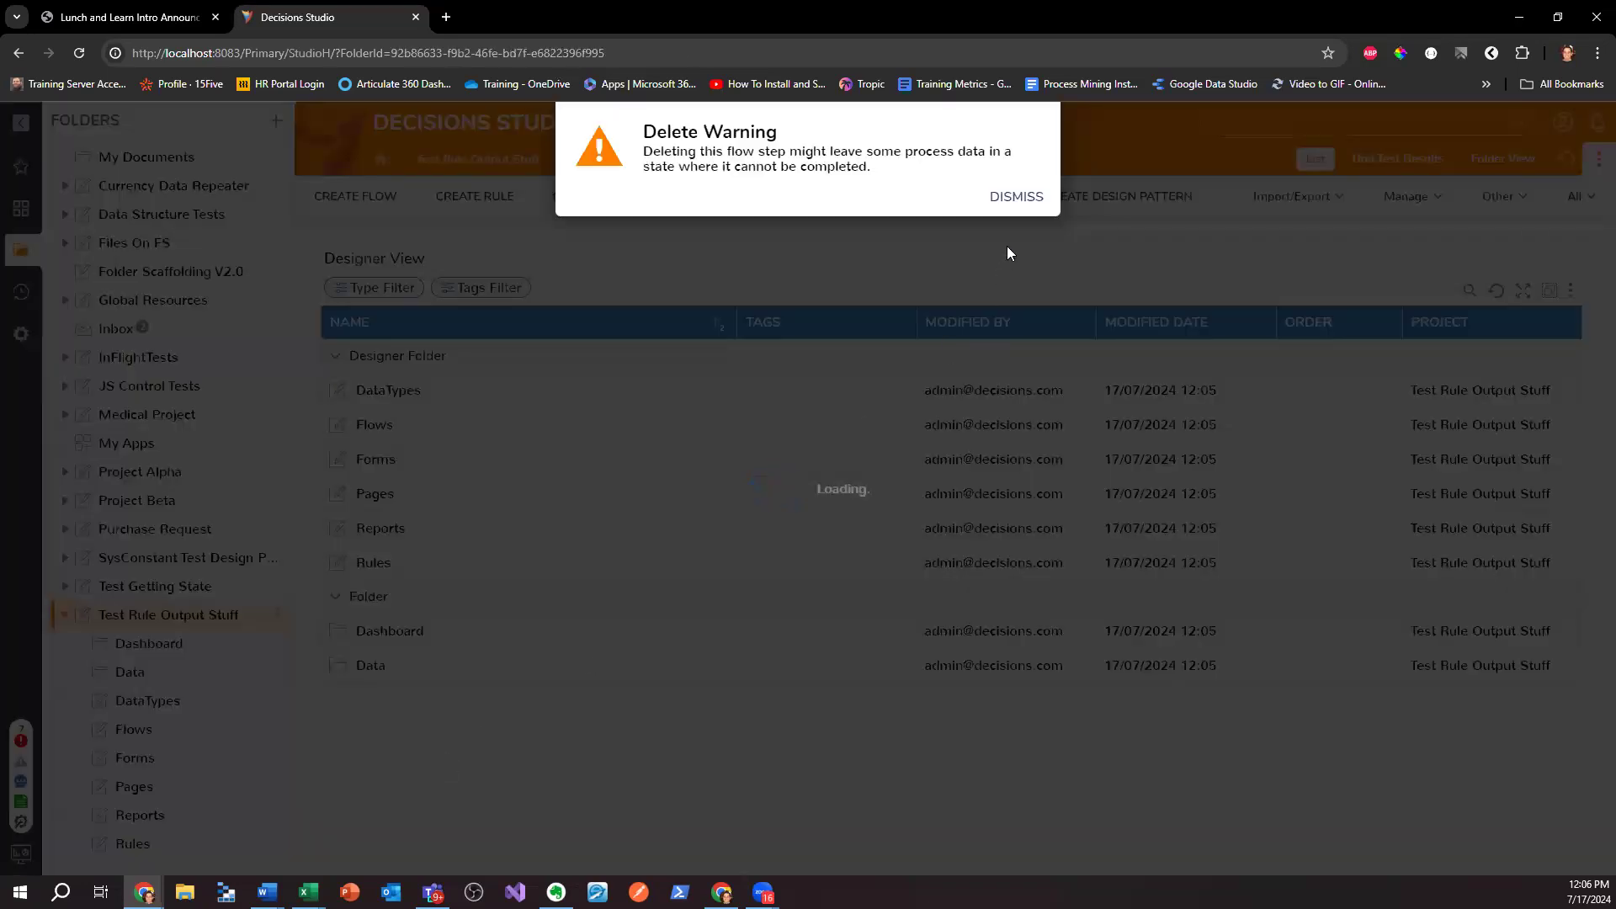
pyautogui.click(1022, 197)
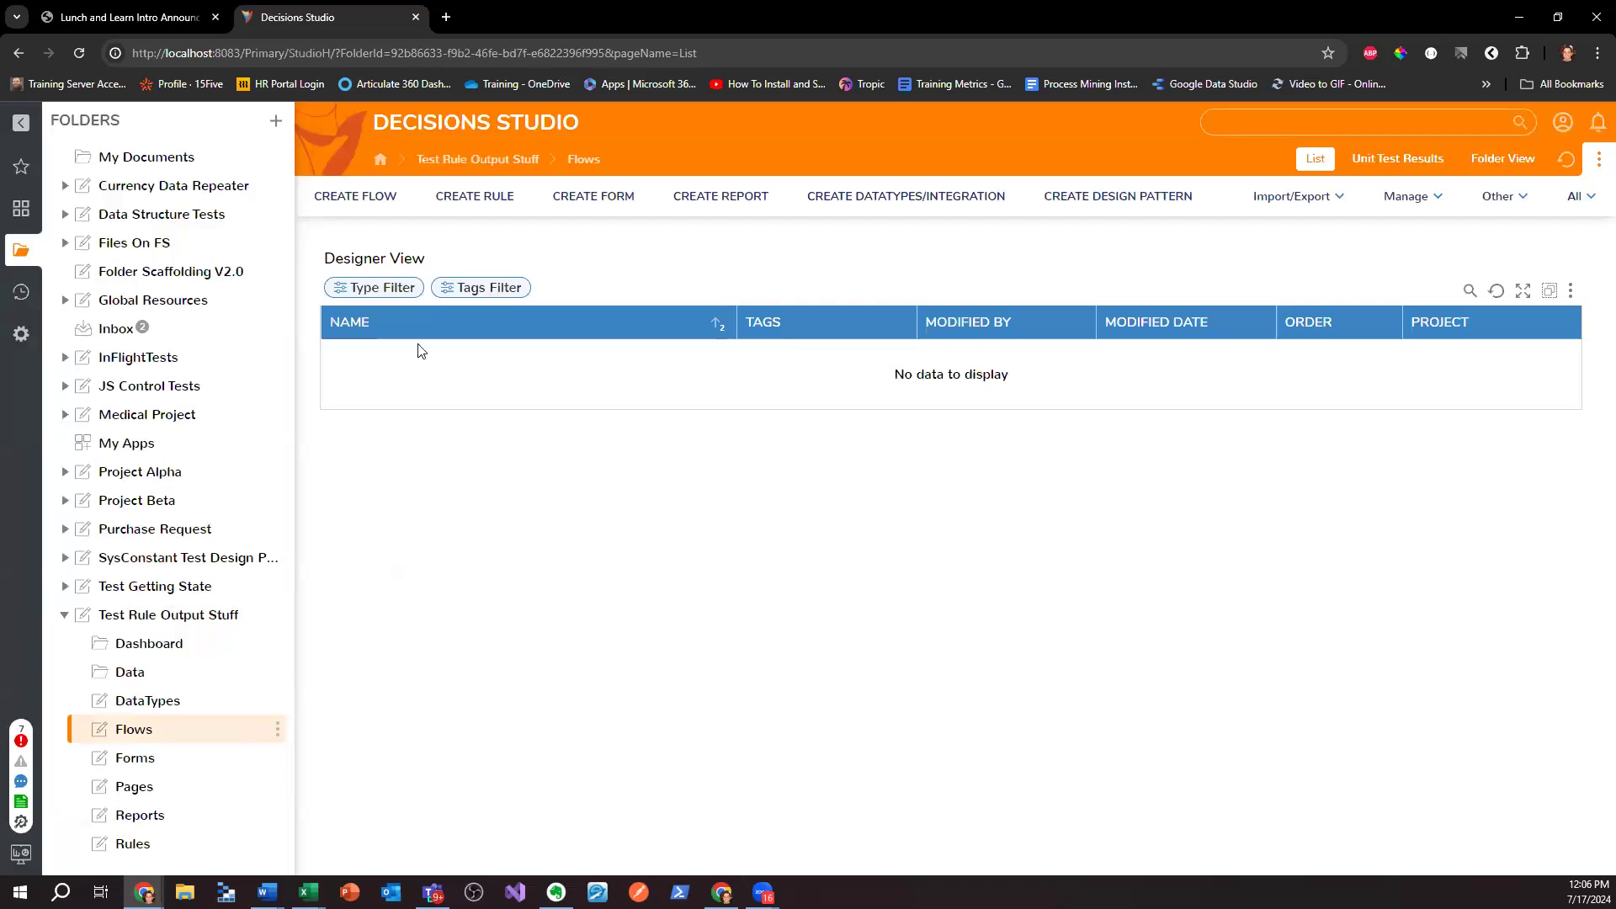
# - Create a standard flow named 'Test Rule output Flows' in the Flows folder
pyautogui.click(355, 195)
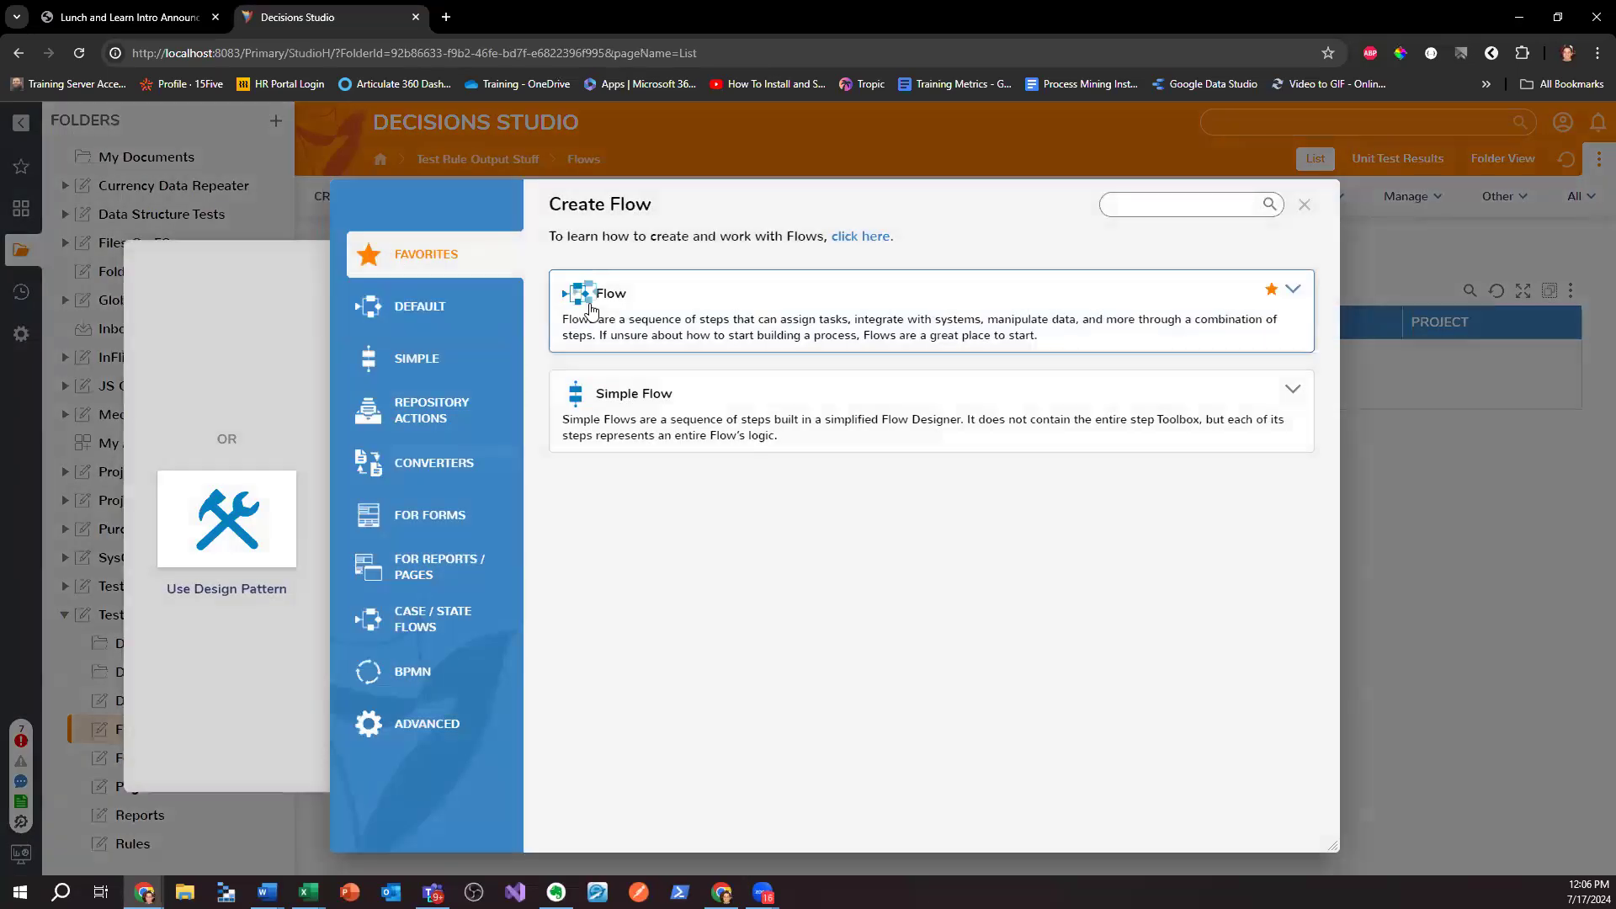
pyautogui.click(592, 310)
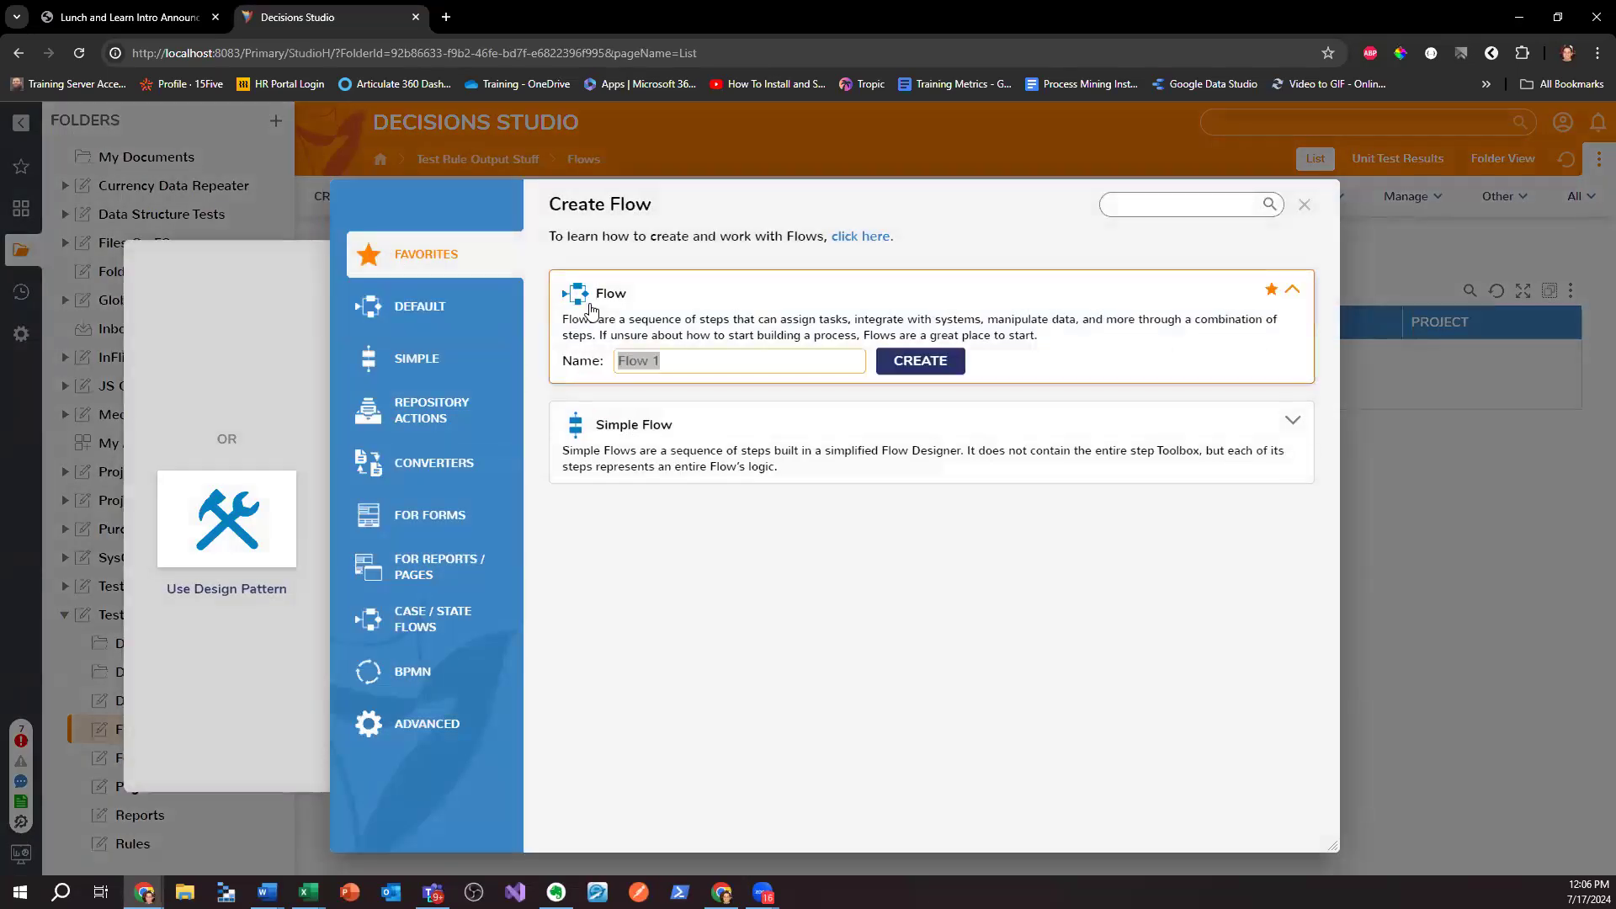
pyautogui.write('Test Rule output Flows')
pyautogui.click(955, 346)
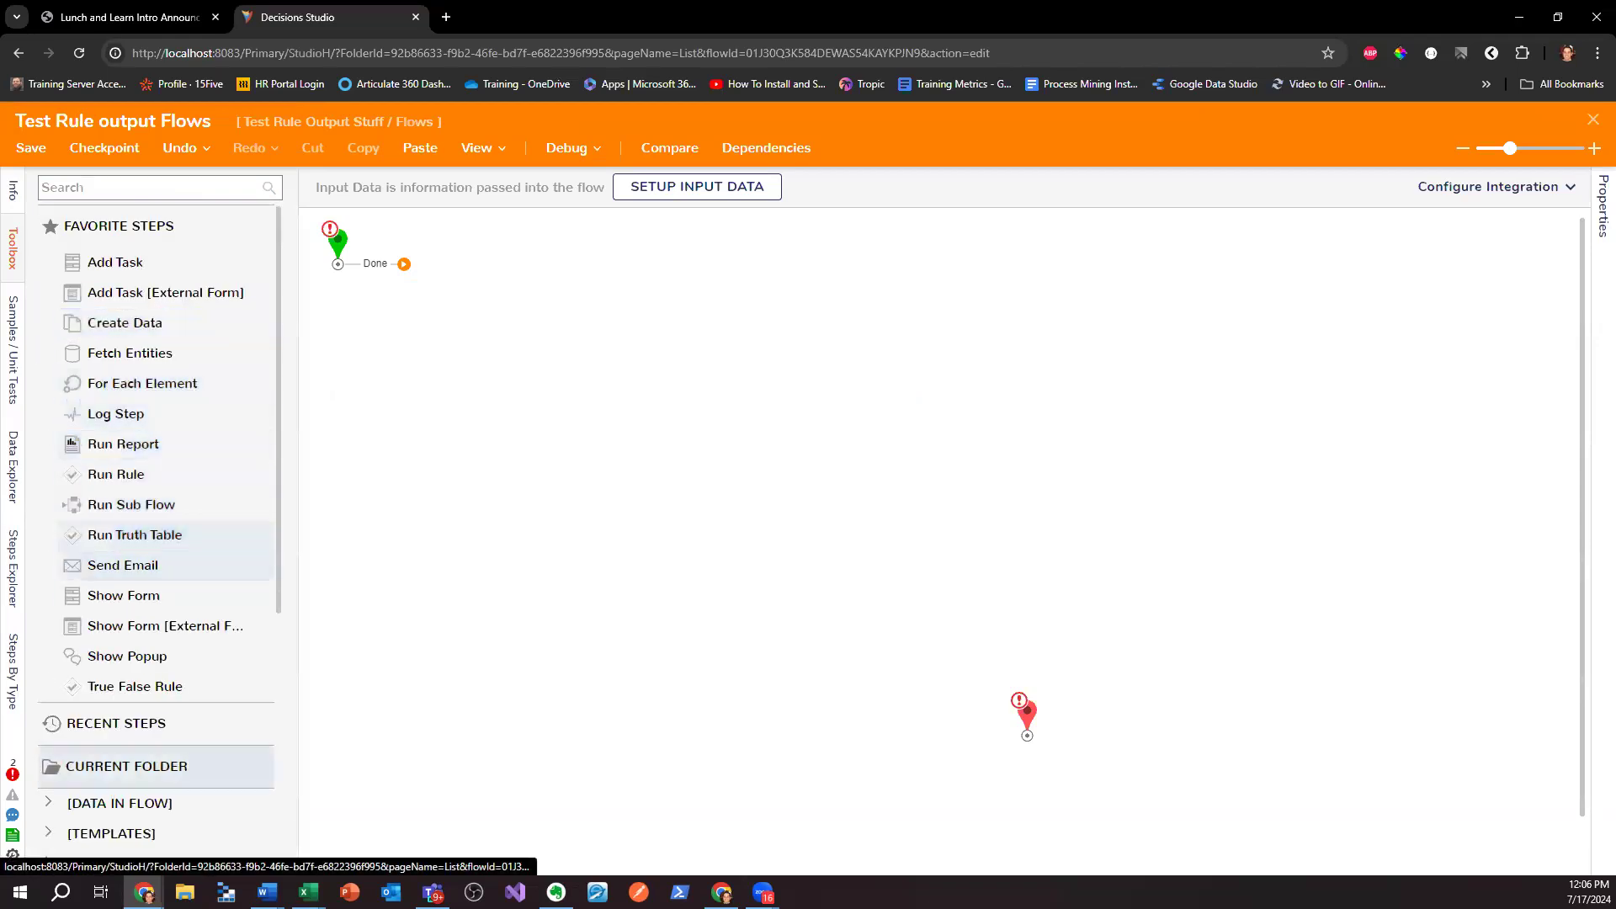
# - Add a Run Truth Table step backed by a new truth table 'Truth Table Evaluate With Action'
pyautogui.moveTo(134, 534); pyautogui.dragTo(854, 481)
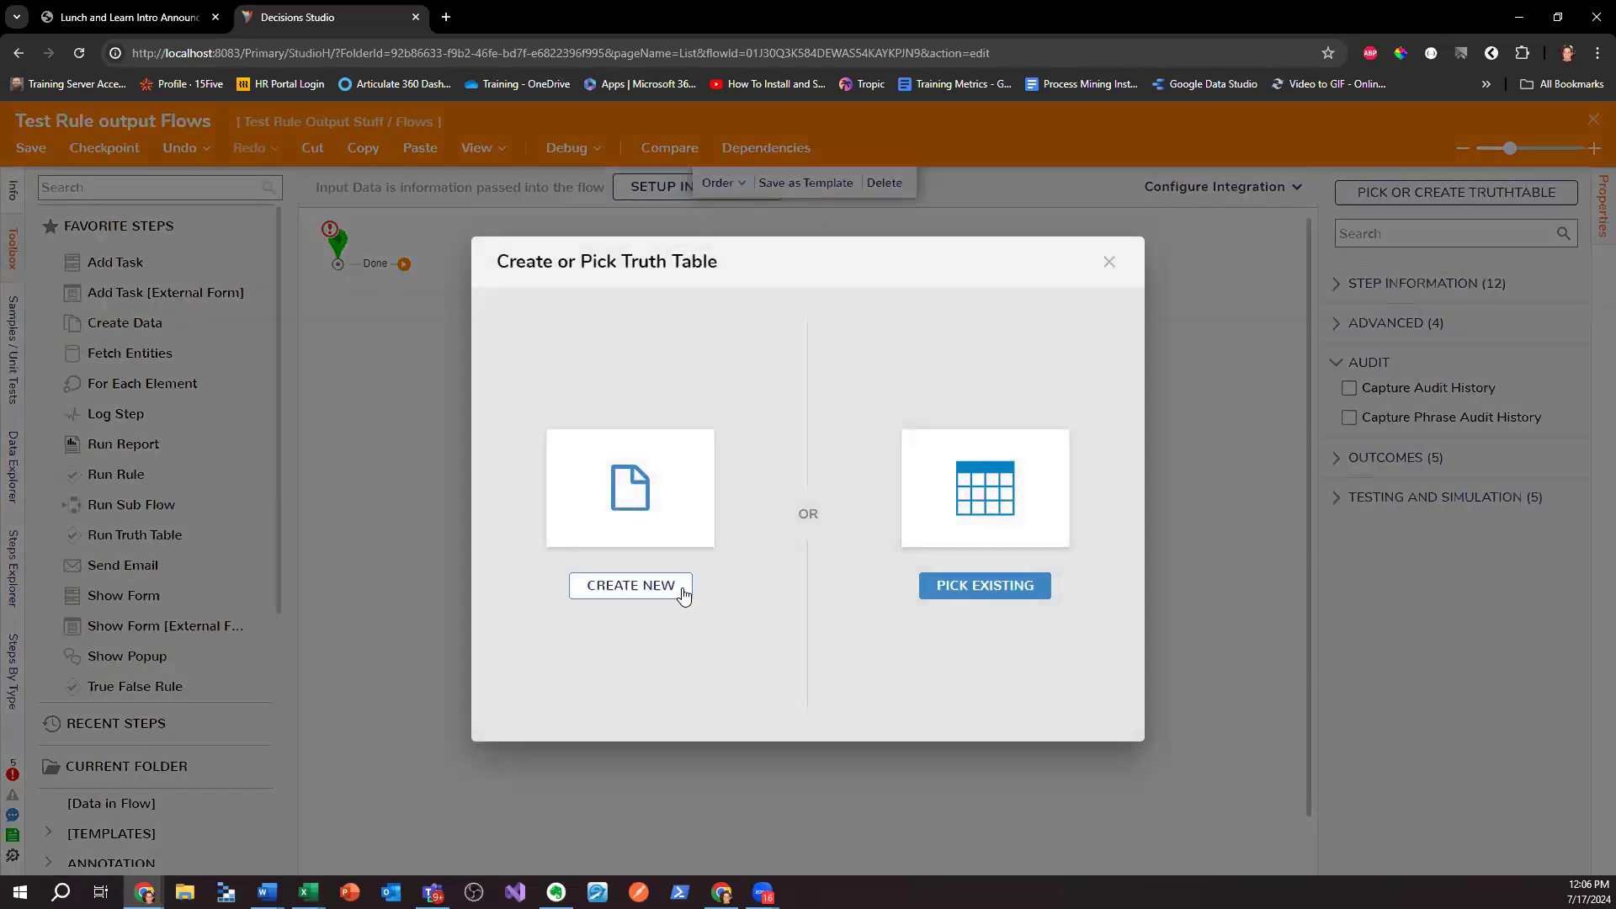
pyautogui.click(679, 589)
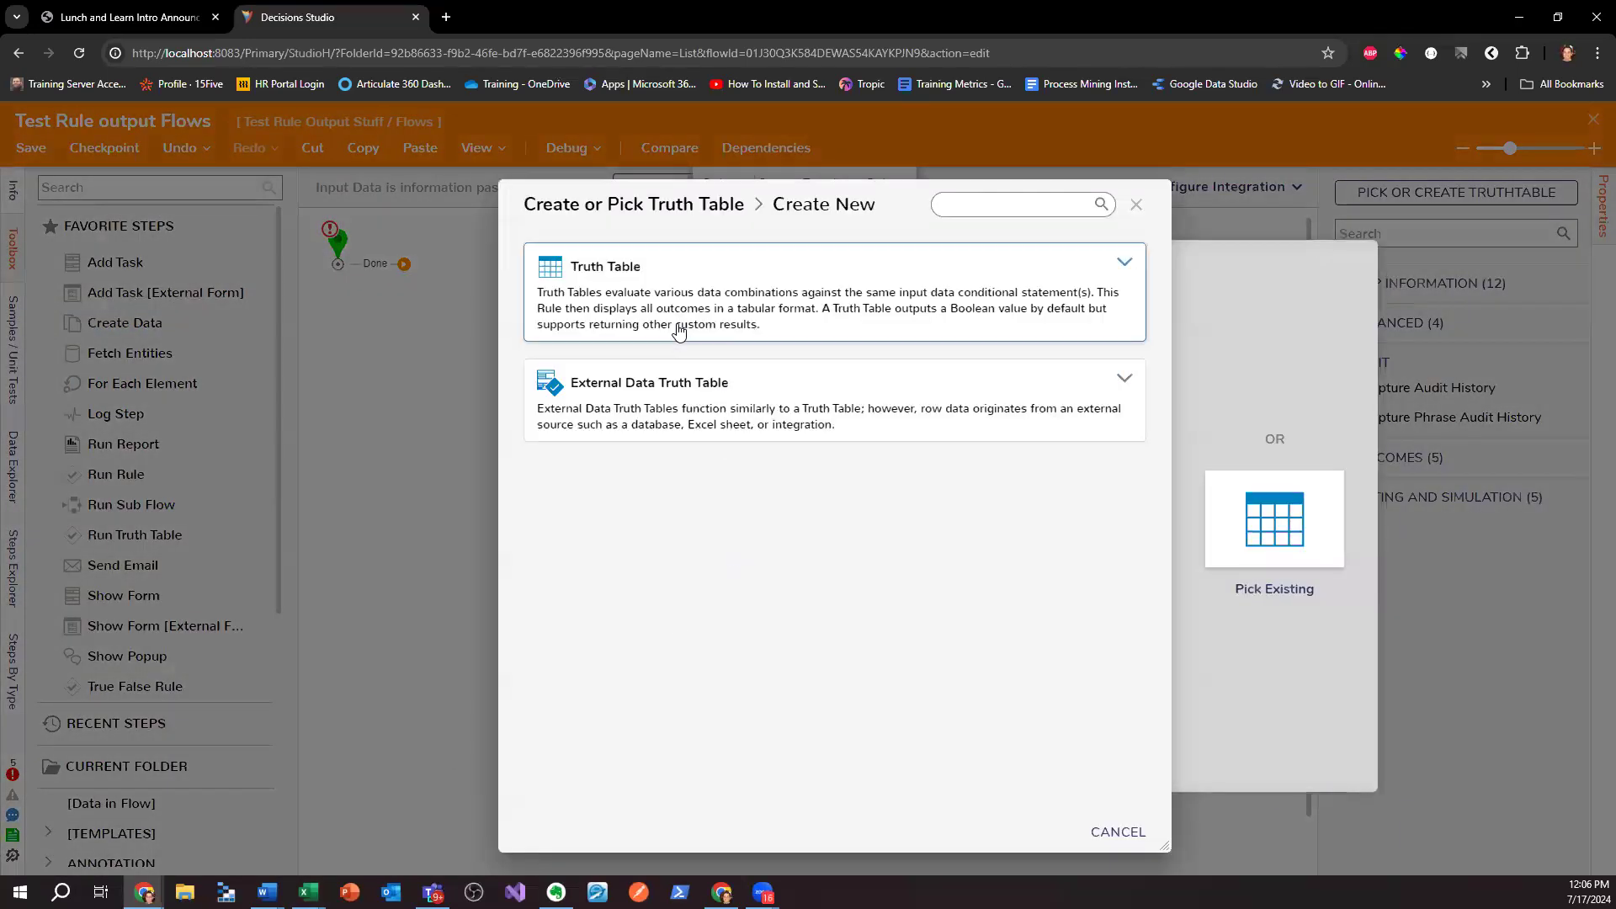
pyautogui.click(679, 331)
pyautogui.write('T')
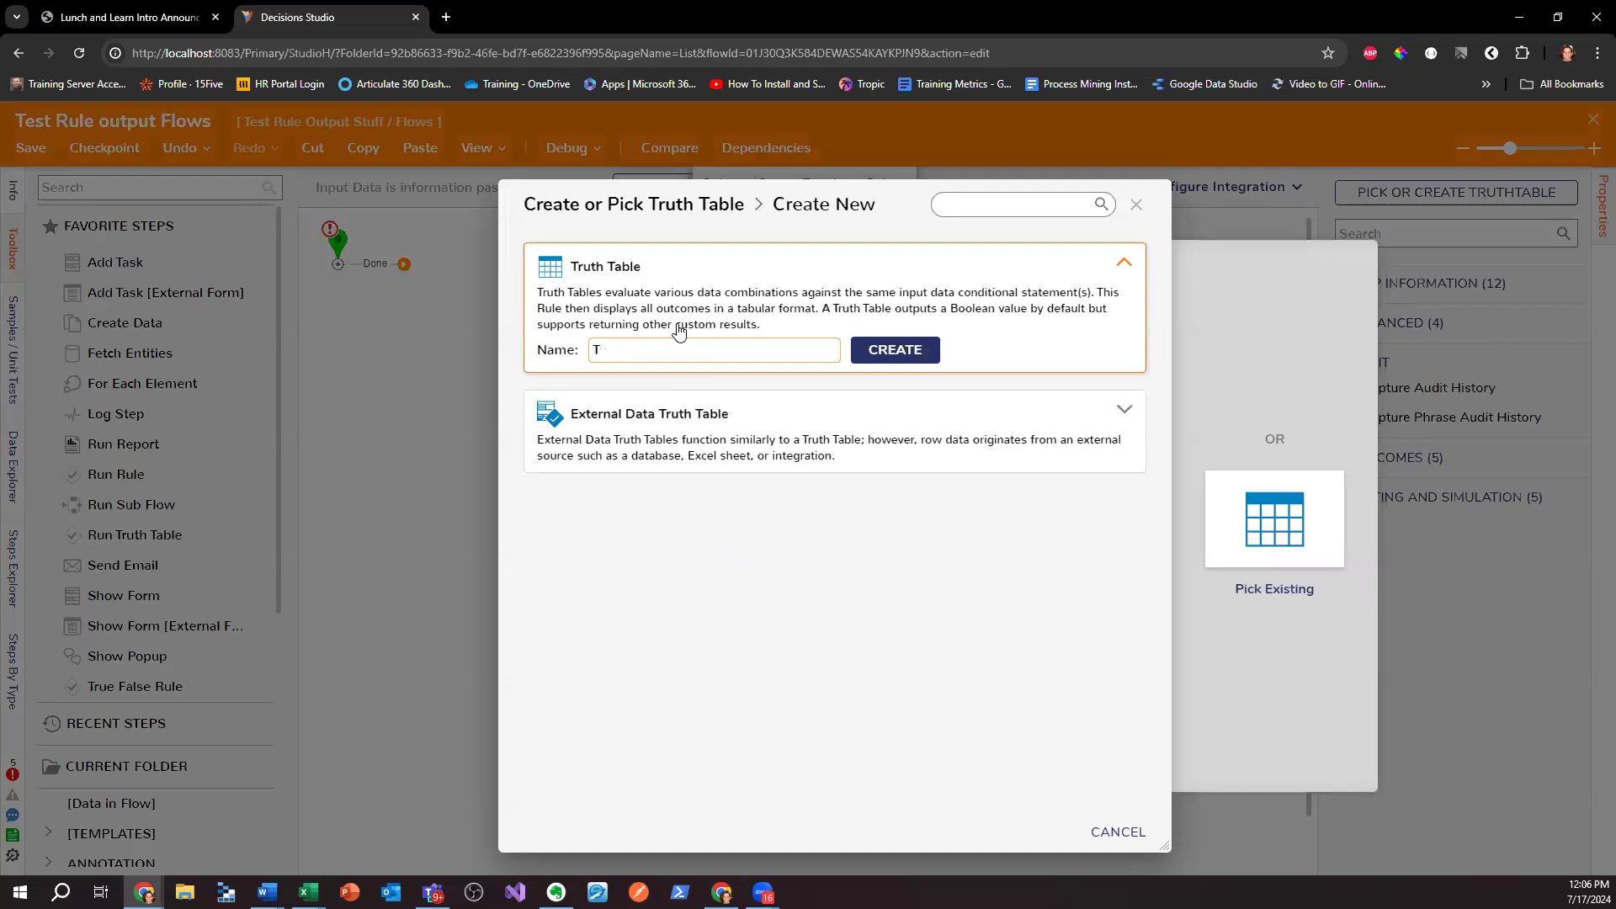
pyautogui.write('ruth Table Evaluate With Action')
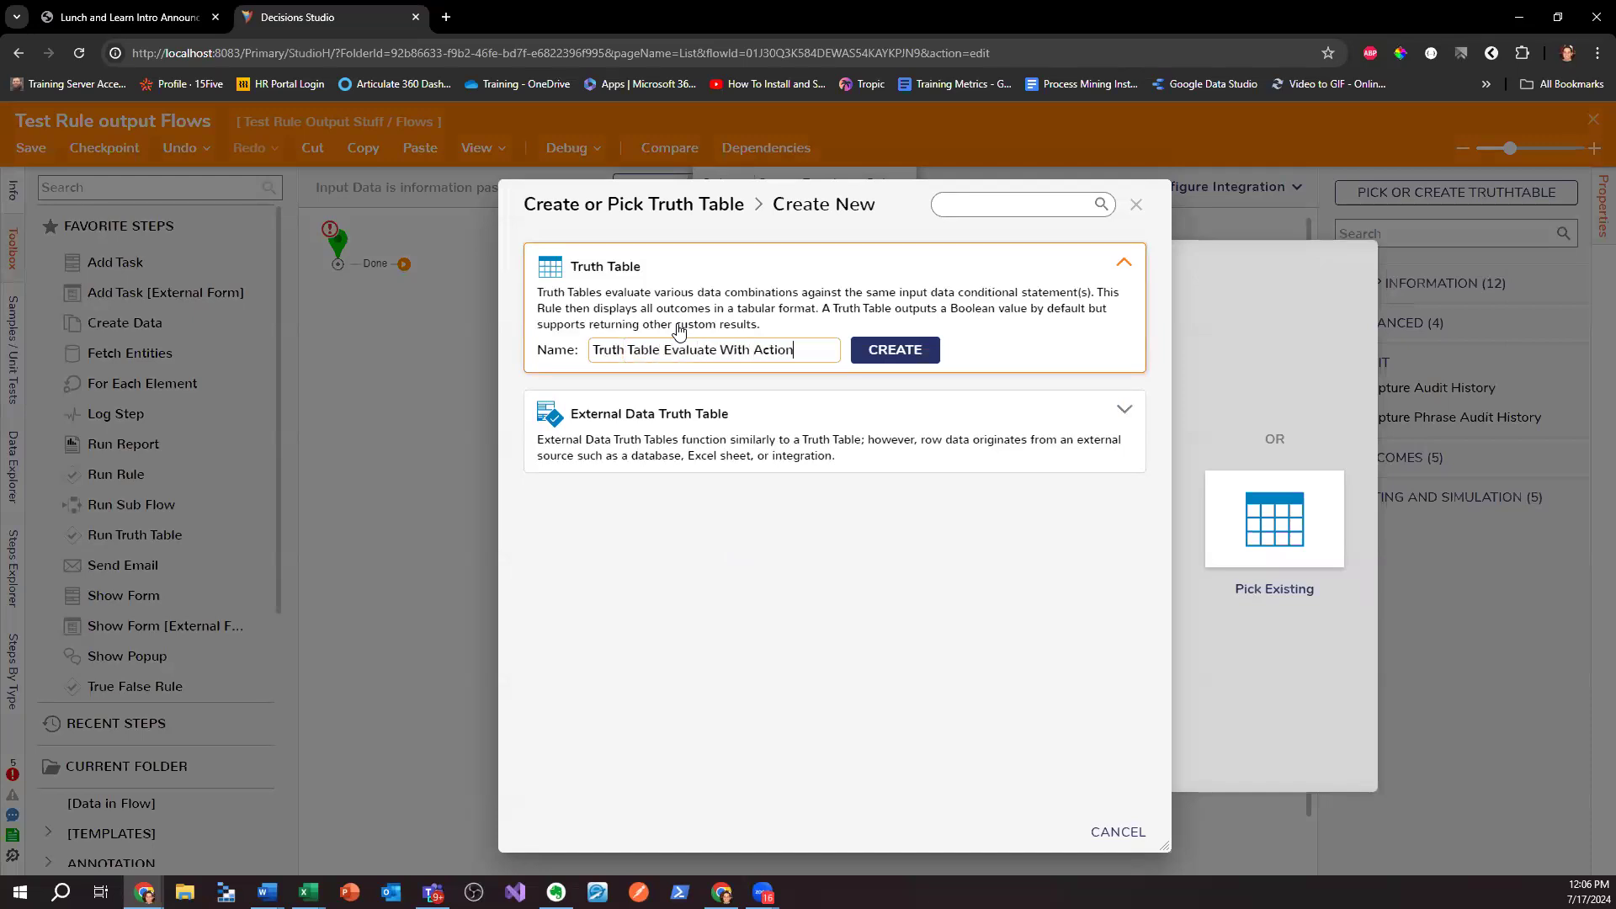
pyautogui.click(865, 350)
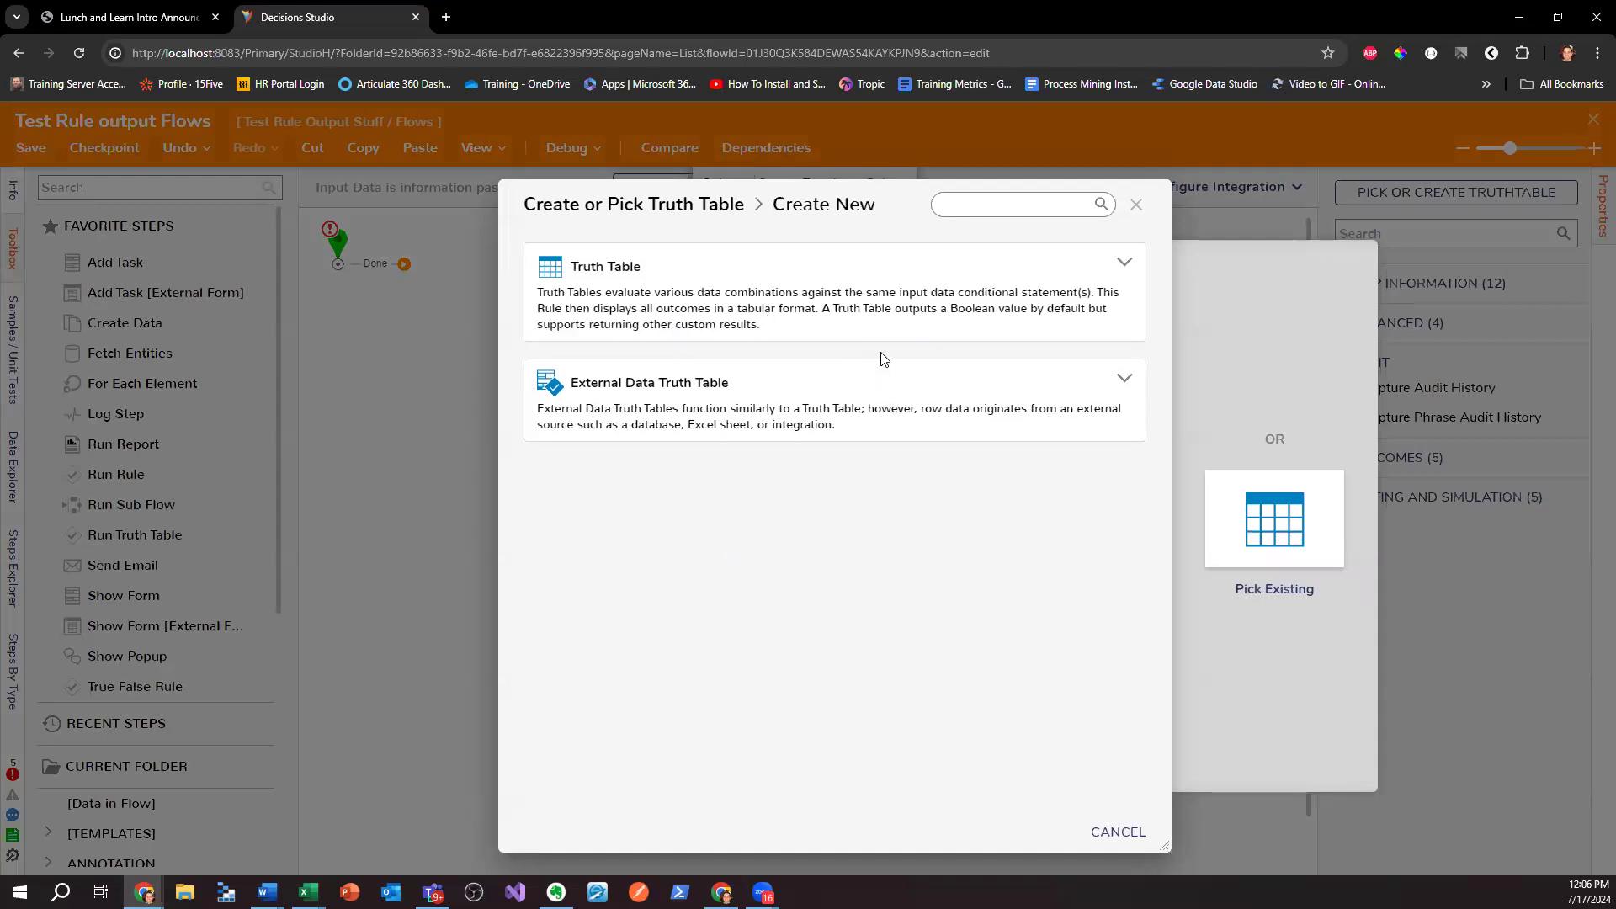
pyautogui.click(903, 315)
pyautogui.click(902, 350)
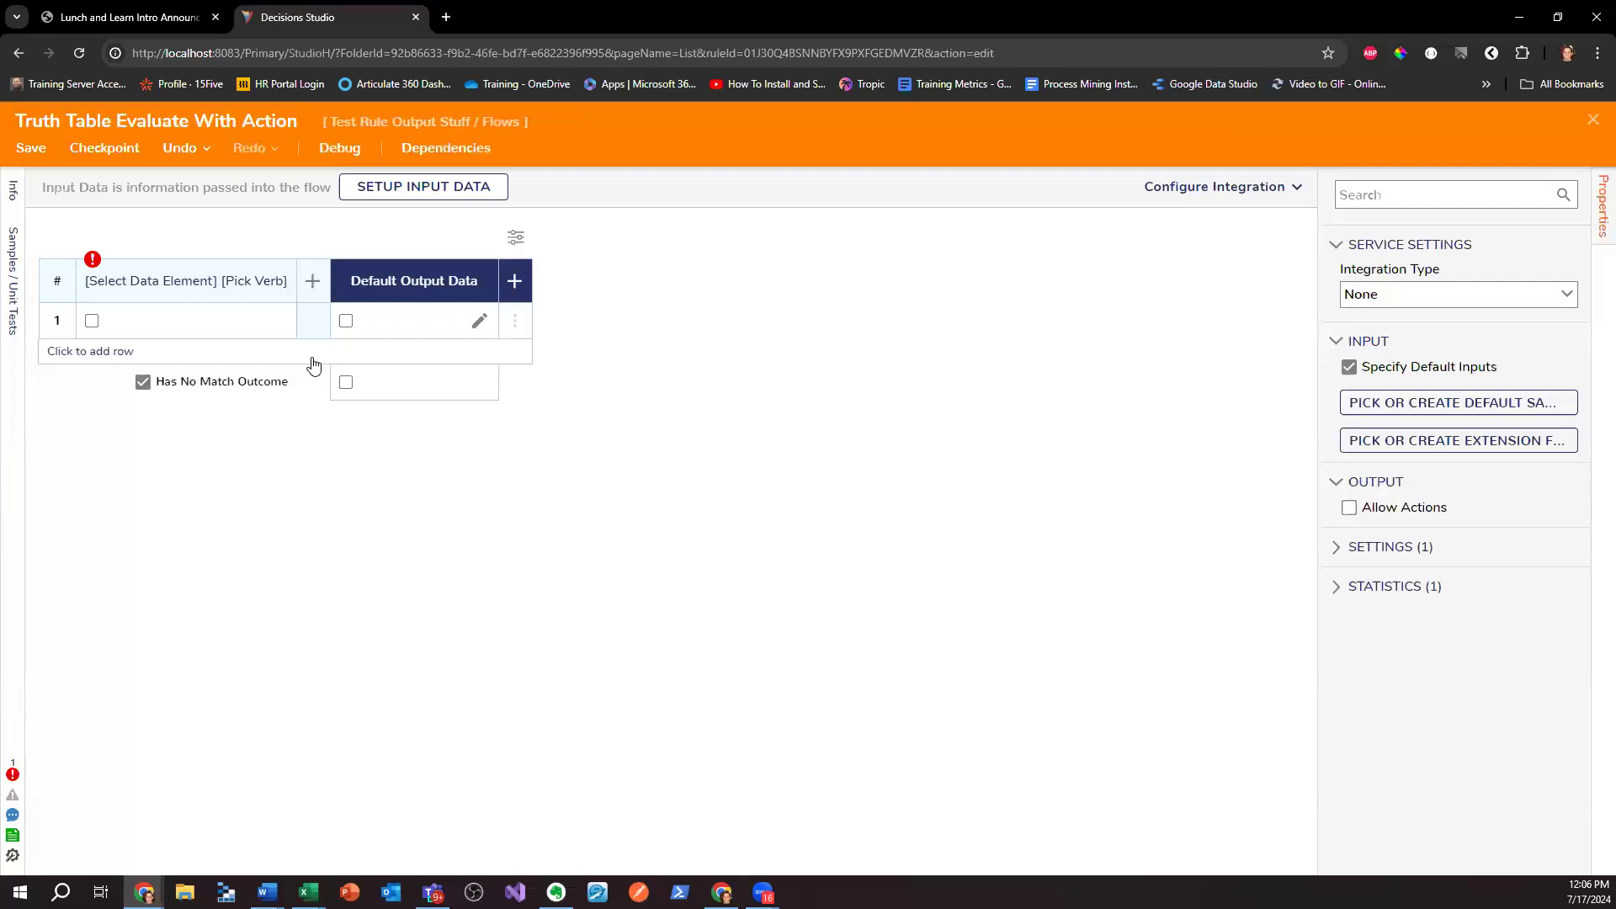
# - Set the condition column's data element to Flow Data.BaseUrlToPortal
pyautogui.click(168, 281)
pyautogui.click(751, 581)
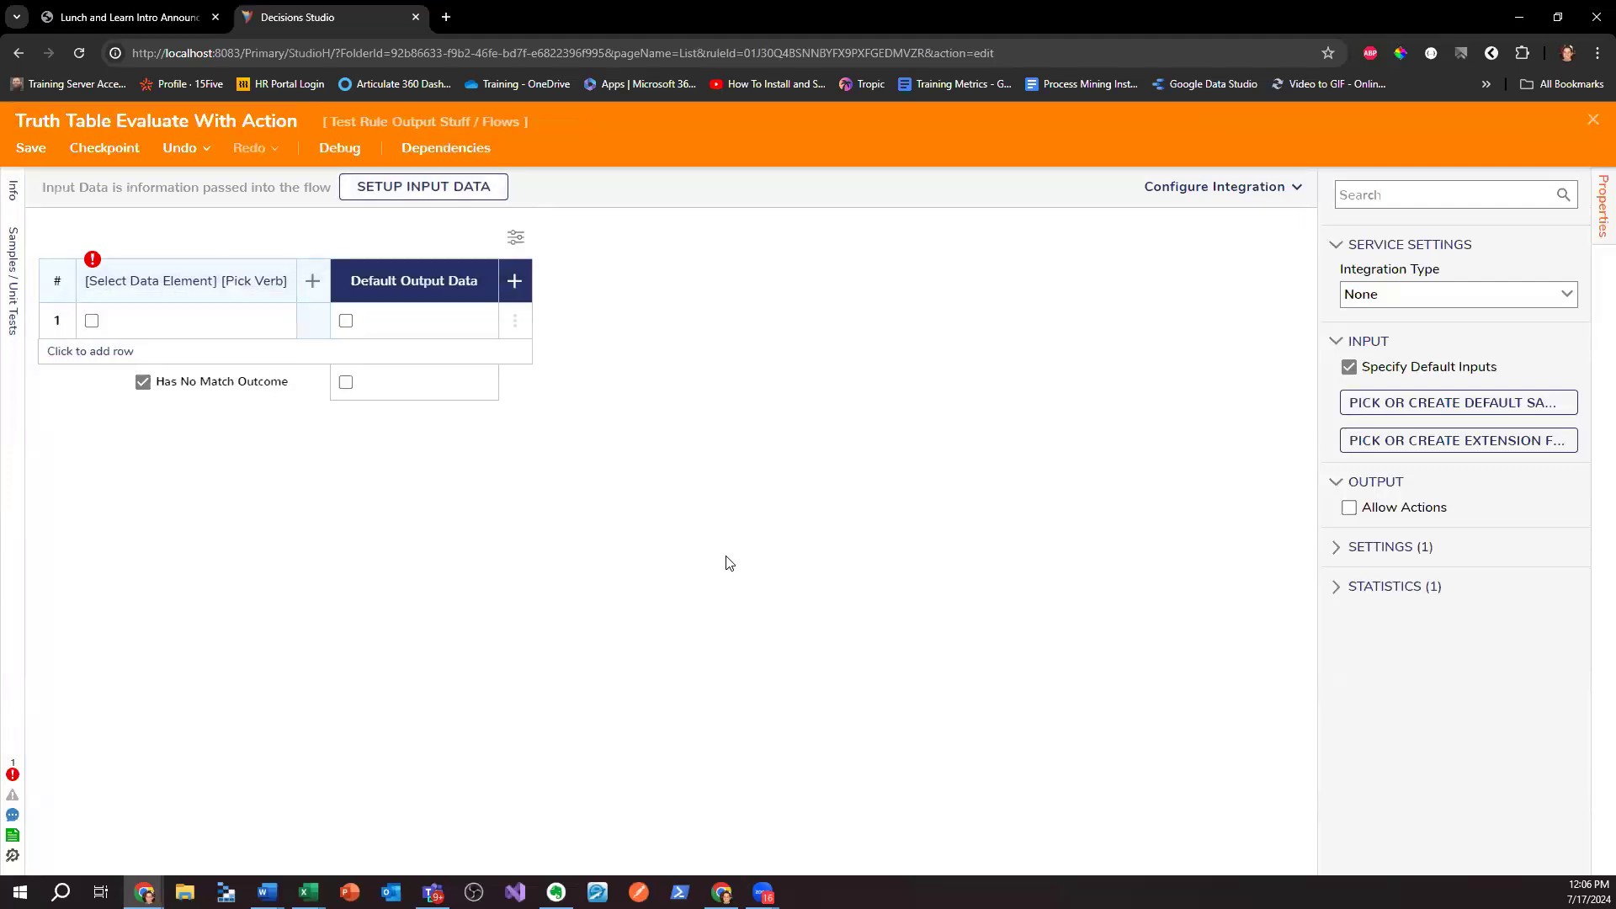
pyautogui.click(182, 290)
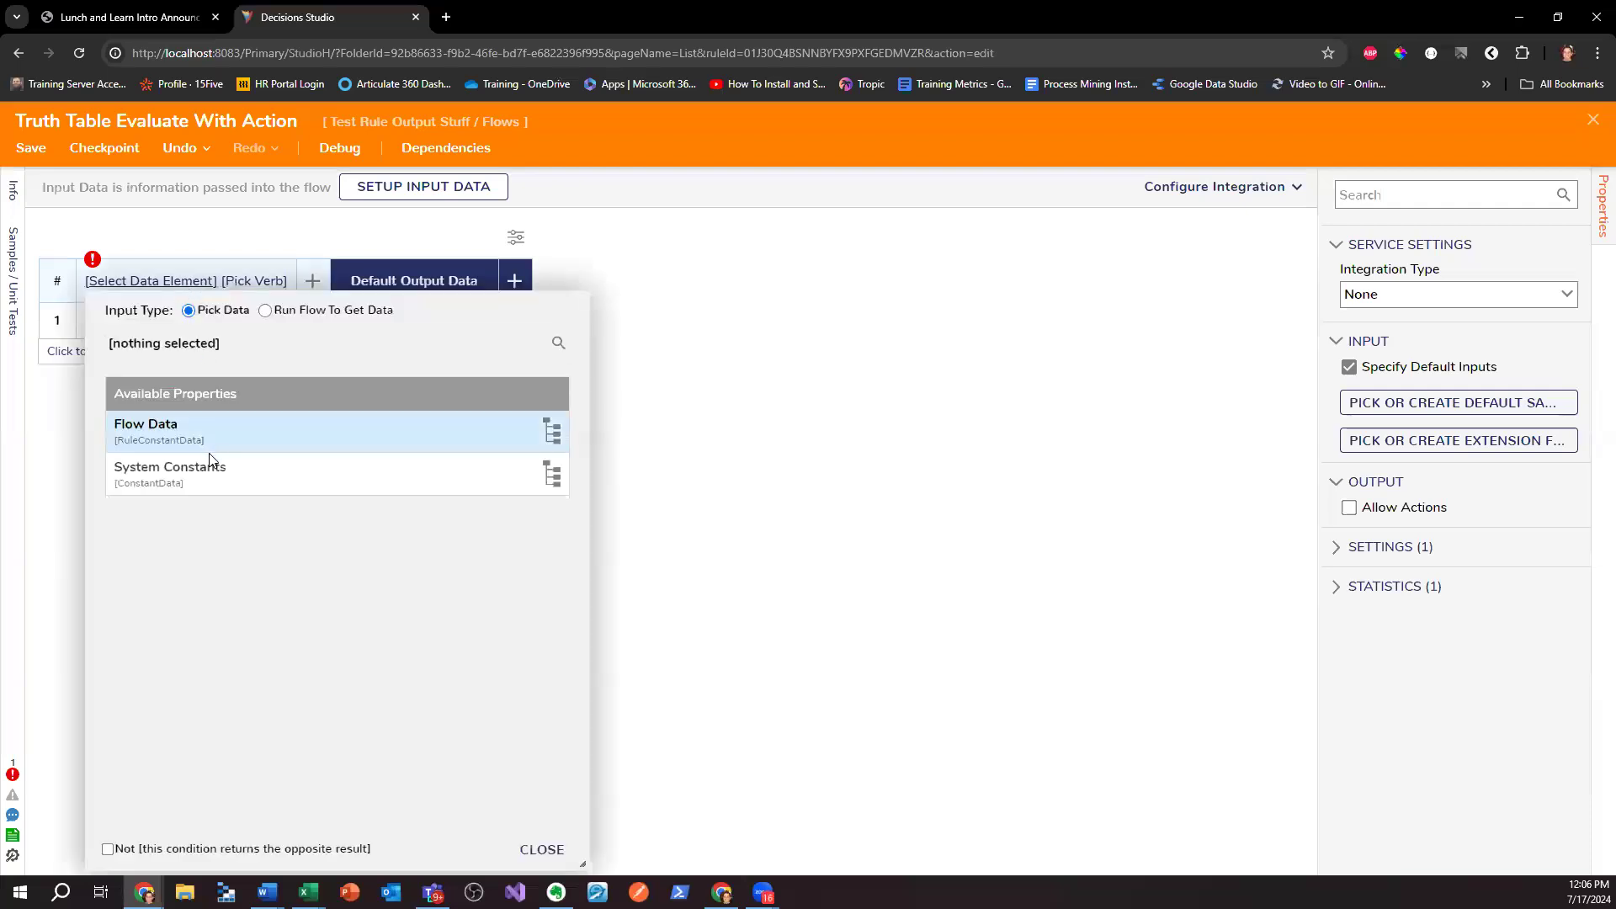
pyautogui.click(278, 421)
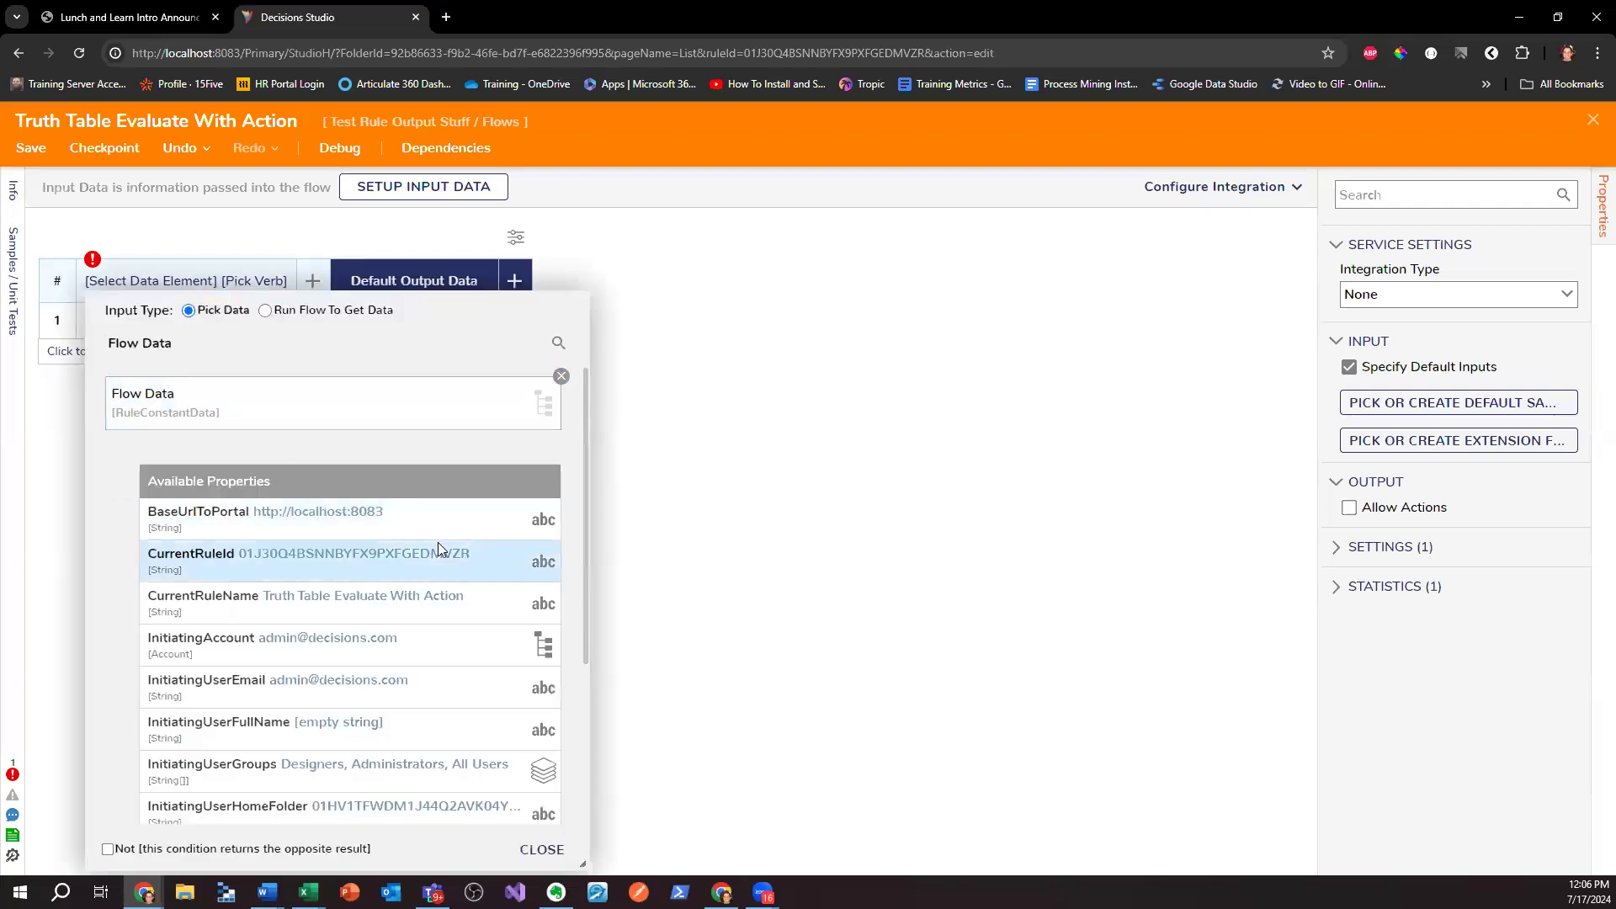
pyautogui.click(405, 522)
pyautogui.click(551, 848)
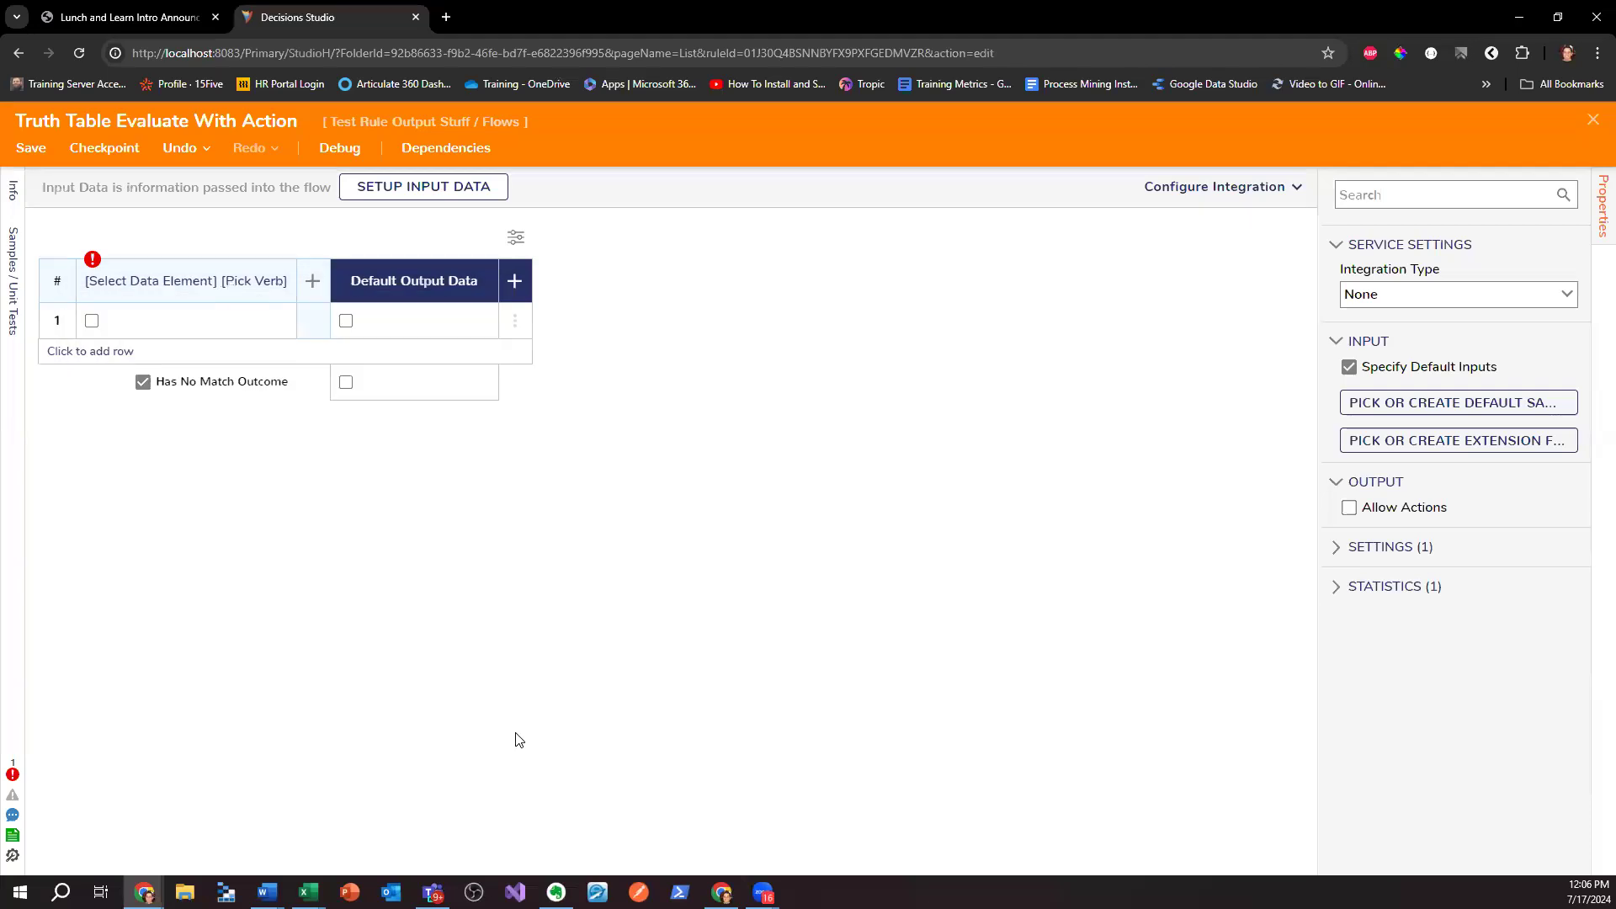
pyautogui.click(238, 294)
pyautogui.click(710, 848)
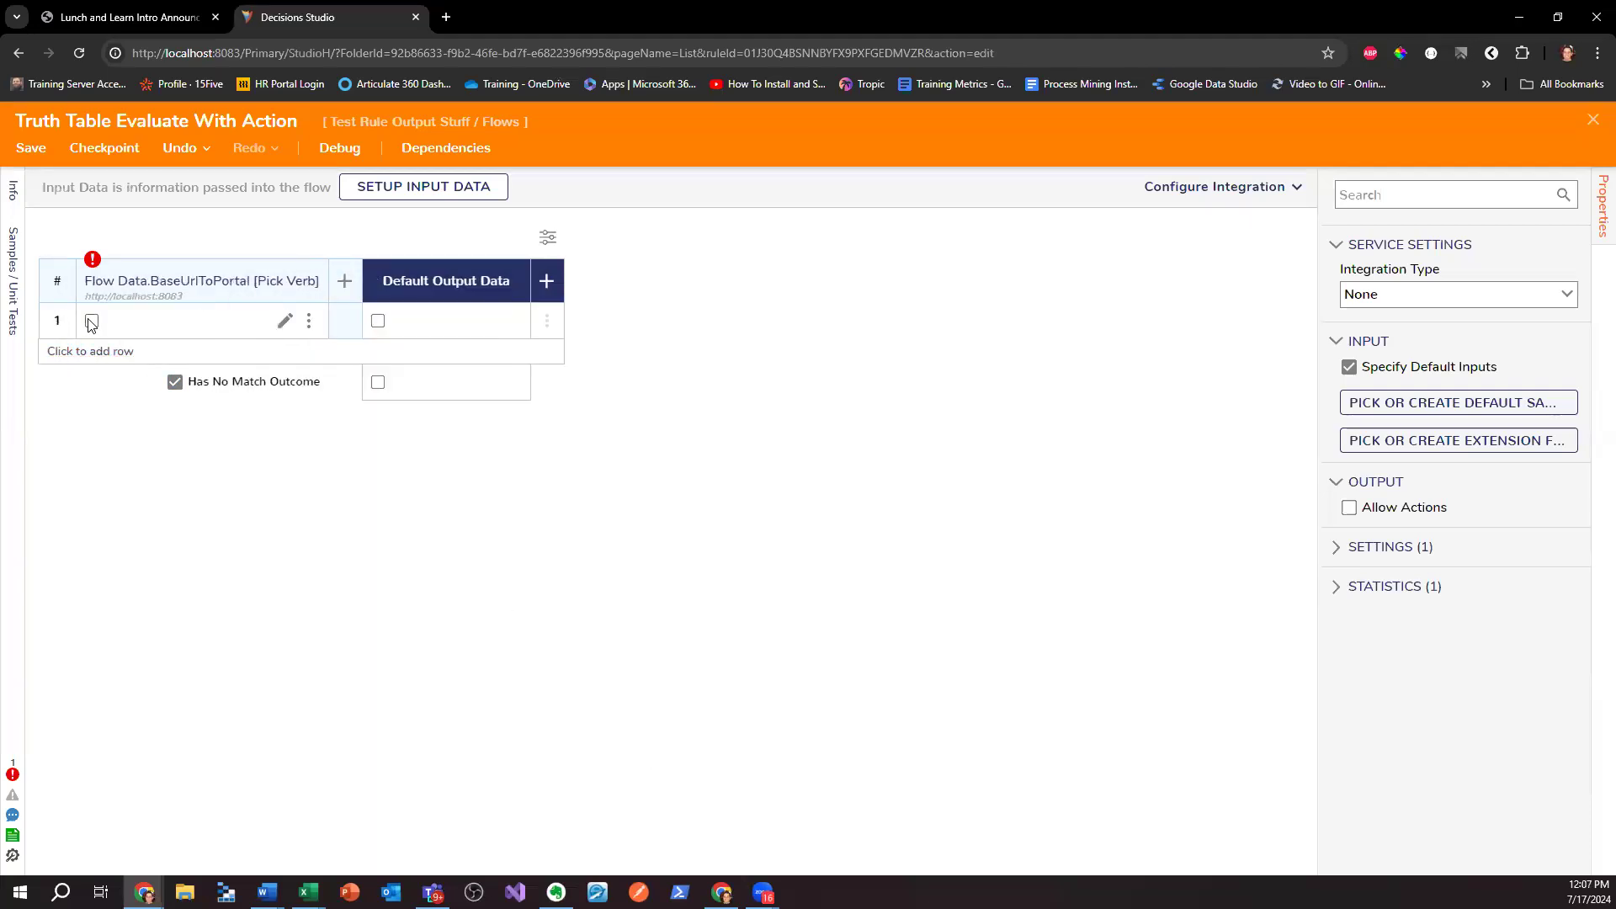
pyautogui.click(286, 280)
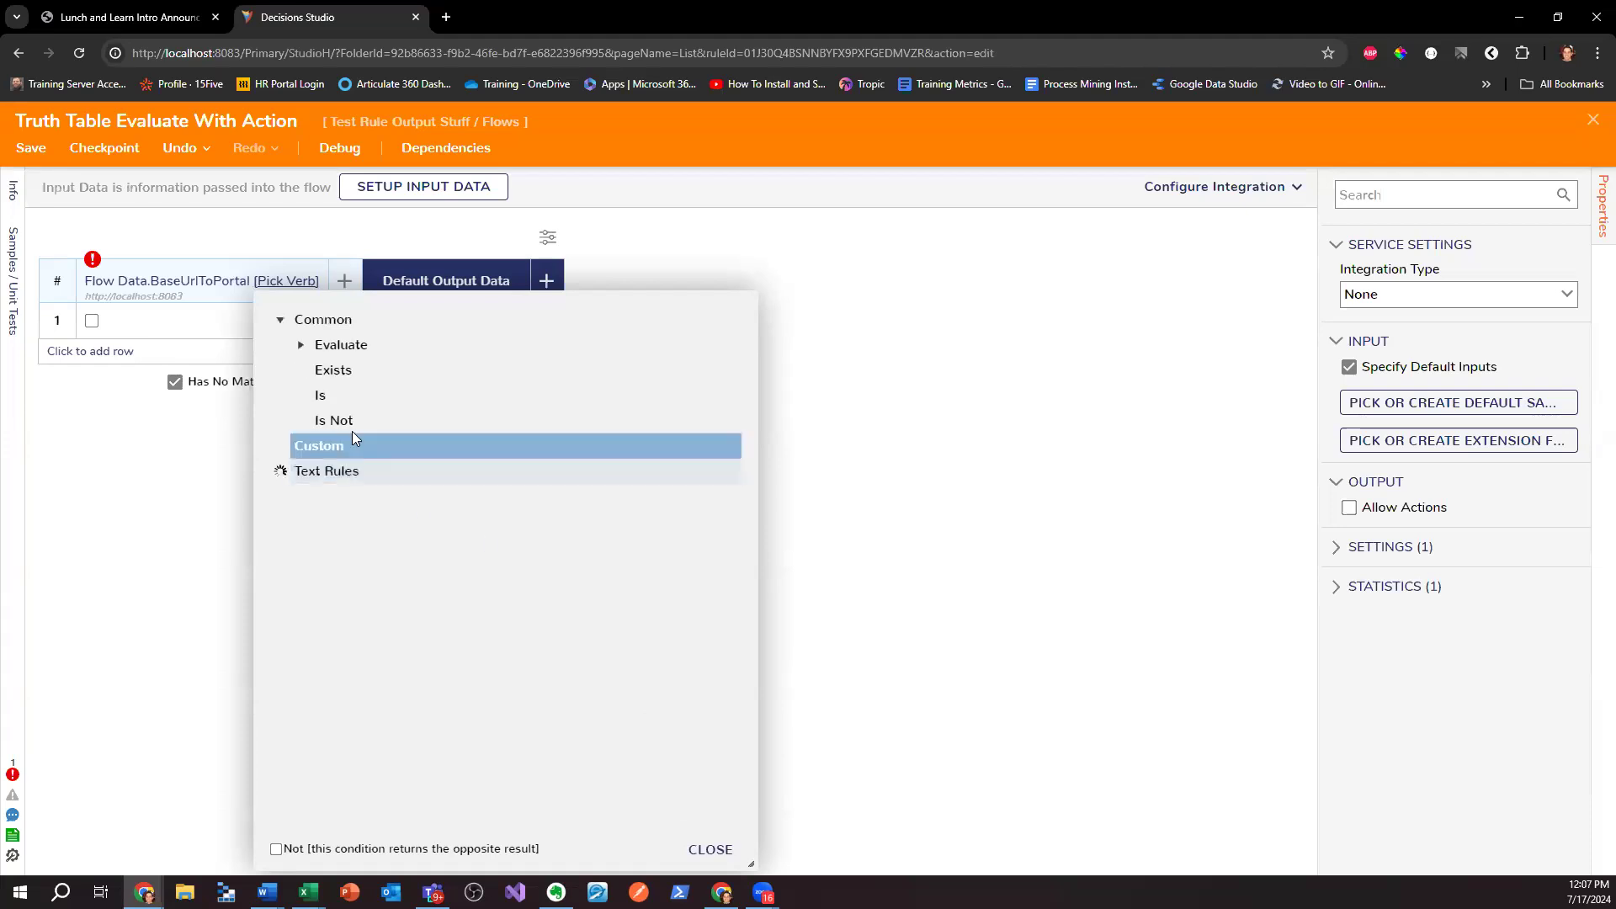
pyautogui.click(327, 470)
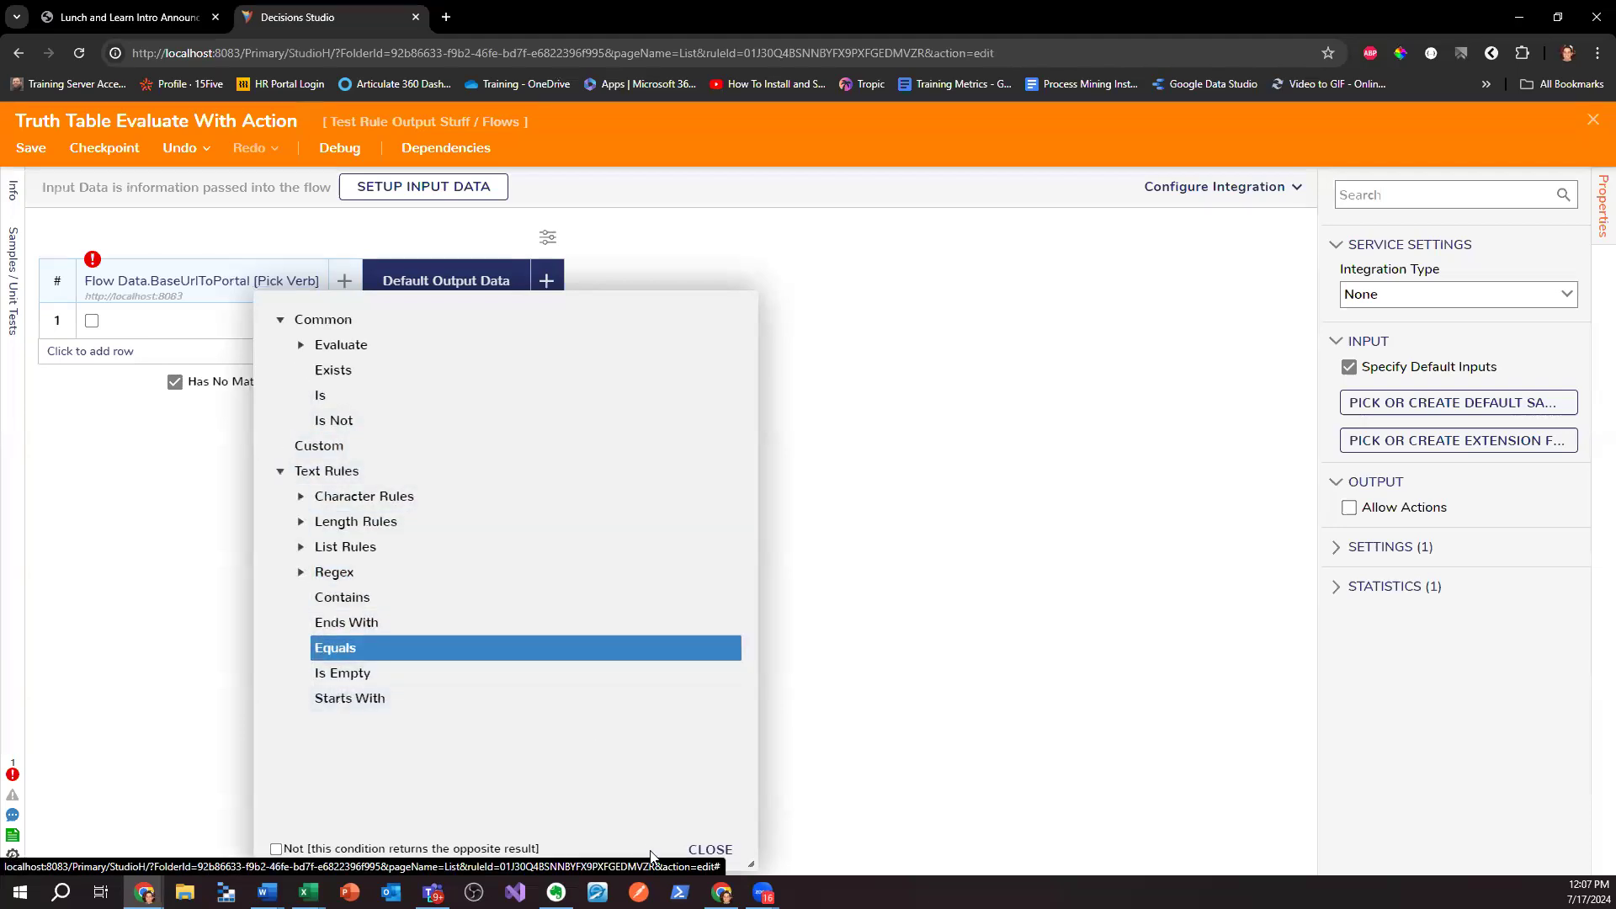
pyautogui.click(705, 850)
pyautogui.click(153, 328)
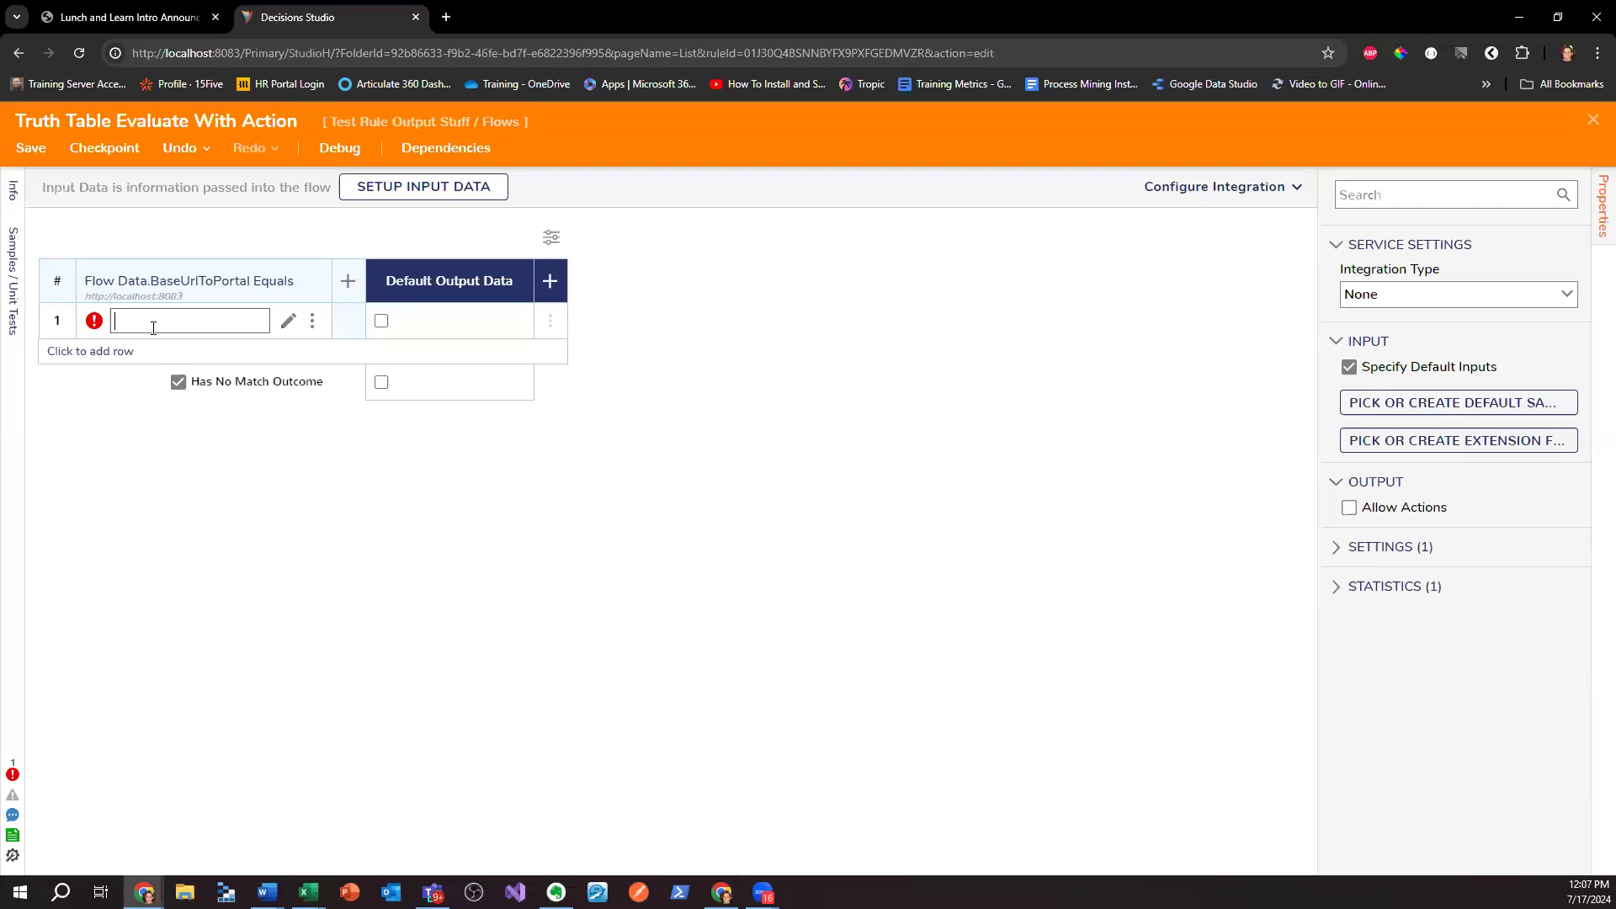
pyautogui.write('http://localhost8083')
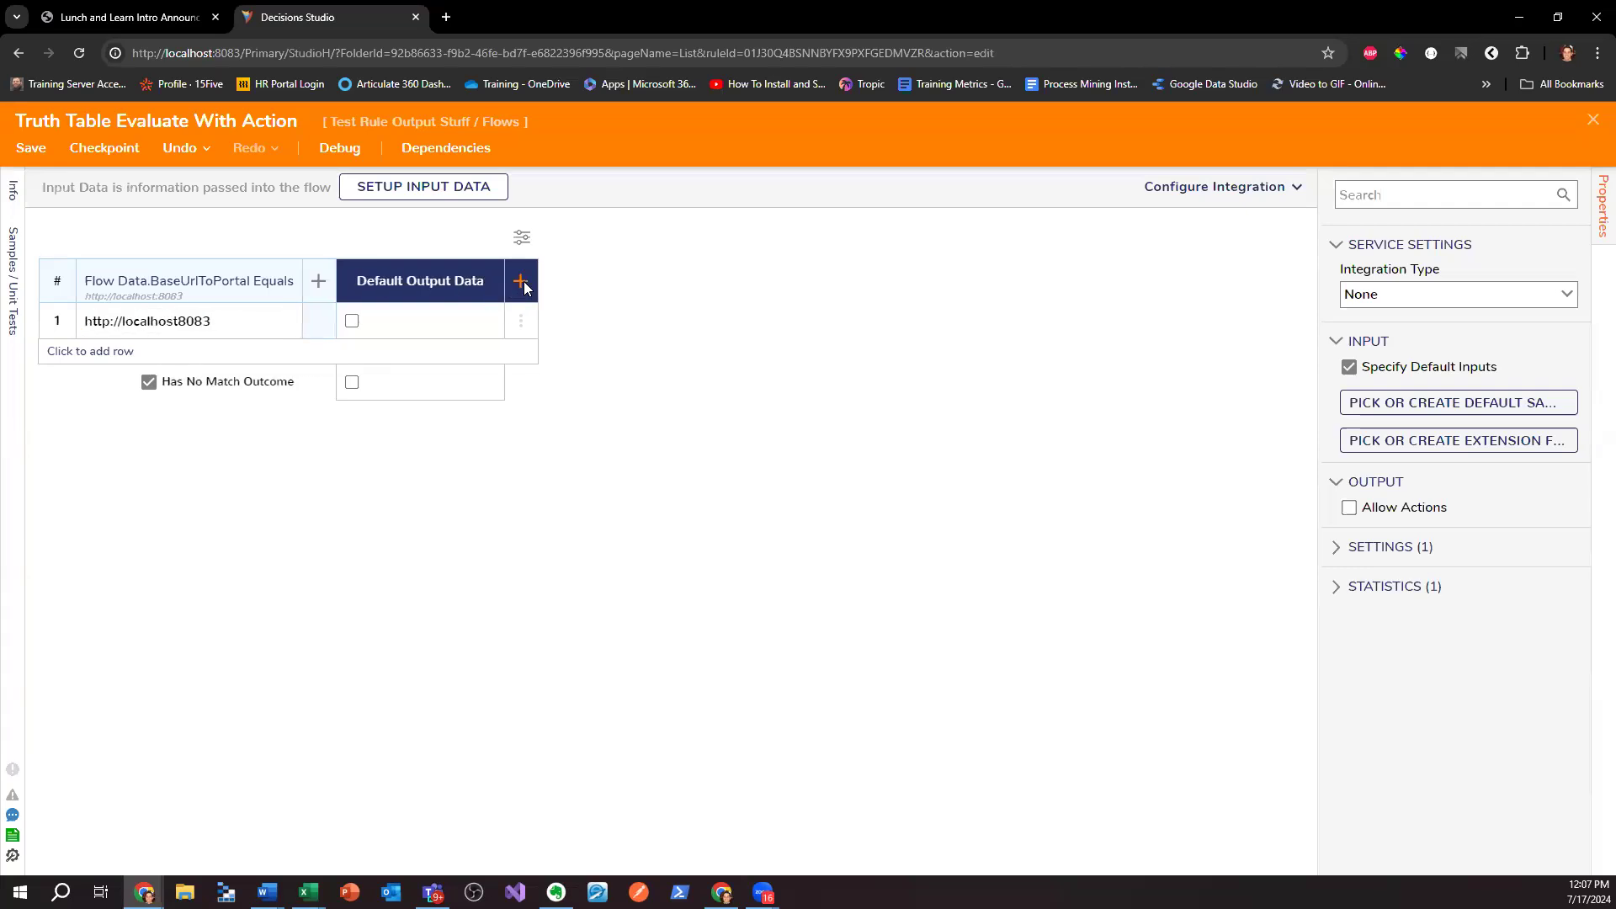
# - Enable Allow Actions, set row 1's default output to true, and save the rule
pyautogui.click(521, 282)
pyautogui.click(1034, 185)
pyautogui.click(1350, 508)
pyautogui.click(352, 321)
pyautogui.click(32, 152)
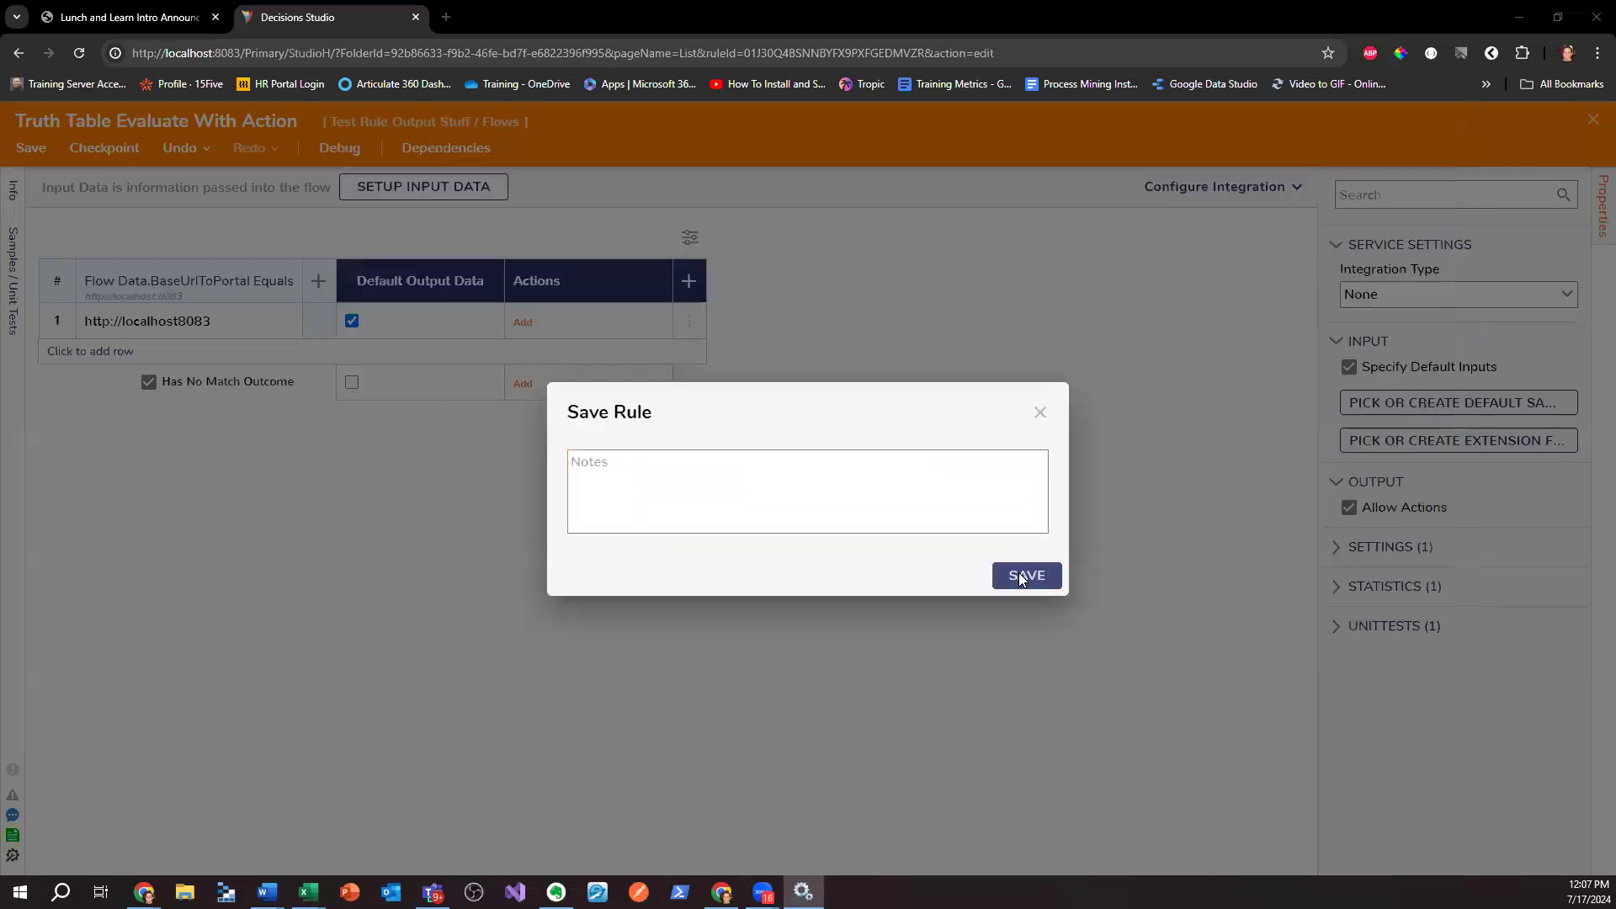
# - Confirm saving the rule changes, then start a new browser tab
pyautogui.click(1026, 574)
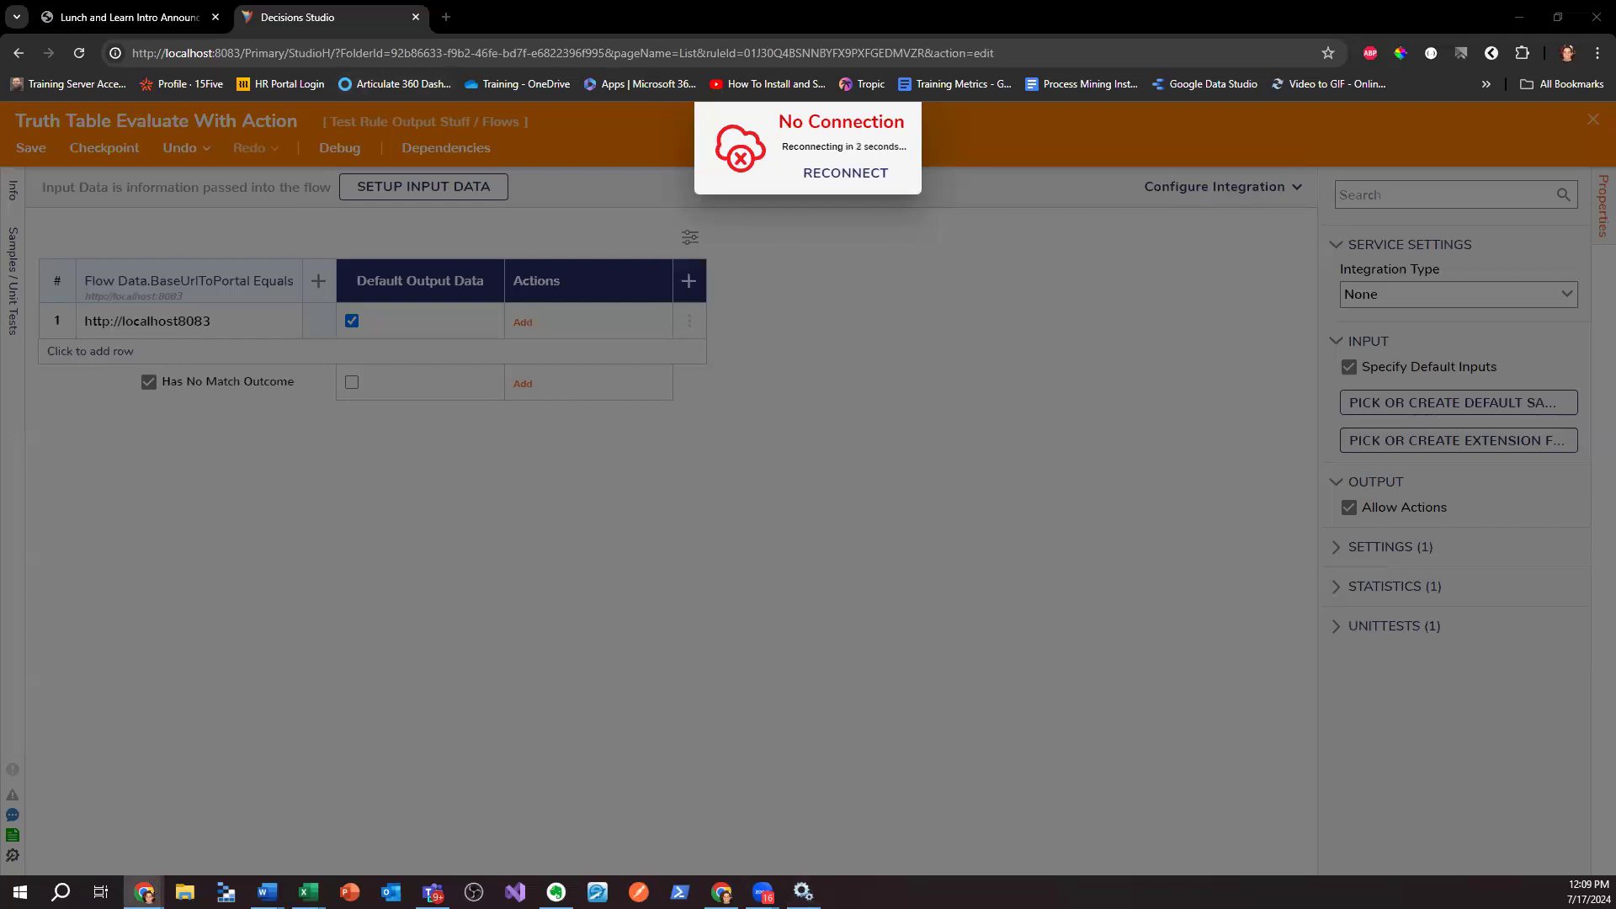
pyautogui.hotkey('ctrl', 't')
# - Go to the saved try.decisions.com Decisions projects address and focus the username field
pyautogui.click(219, 62)
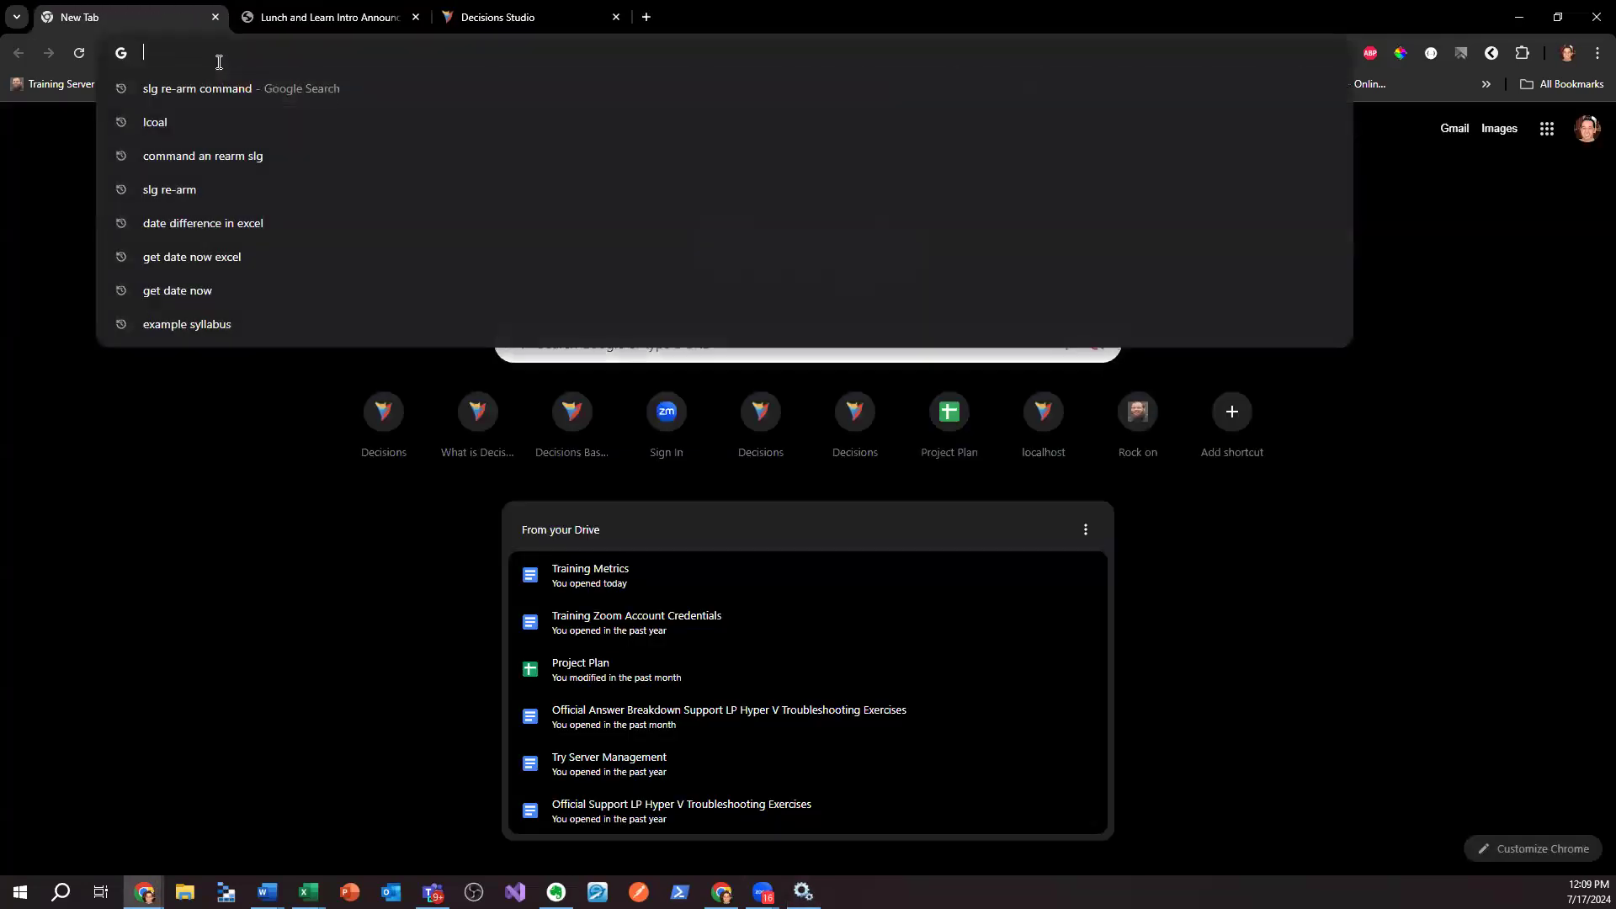
pyautogui.write('try.decisions.com/releasenotestests')
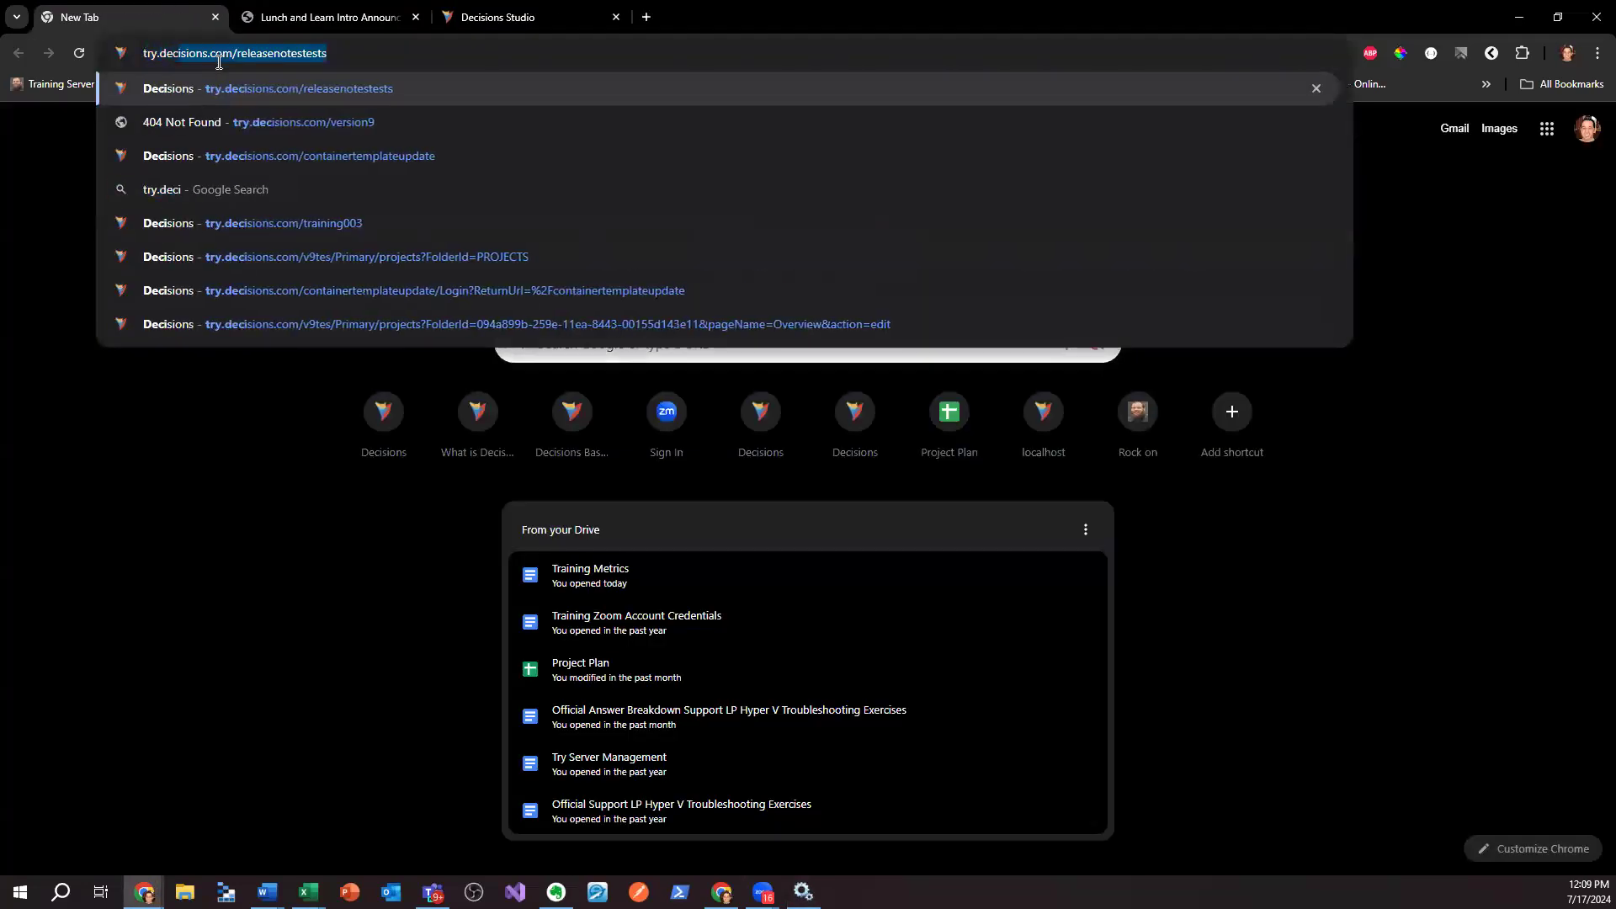
pyautogui.press('Right')
pyautogui.press('BackSpace')
pyautogui.press('BackSpace')
pyautogui.press('BackSpace')
pyautogui.press('BackSpace')
pyautogui.press('BackSpace')
pyautogui.press('BackSpace')
pyautogui.press('BackSpace')
pyautogui.press('BackSpace')
pyautogui.press('BackSpace')
pyautogui.press('BackSpace')
pyautogui.press('BackSpace')
pyautogui.press('BackSpace')
pyautogui.press('BackSpace')
pyautogui.press('BackSpace')
pyautogui.press('BackSpace')
pyautogui.press('BackSpace')
pyautogui.press('BackSpace')
pyautogui.press('BackSpace')
pyautogui.press('BackSpace')
pyautogui.press('BackSpace')
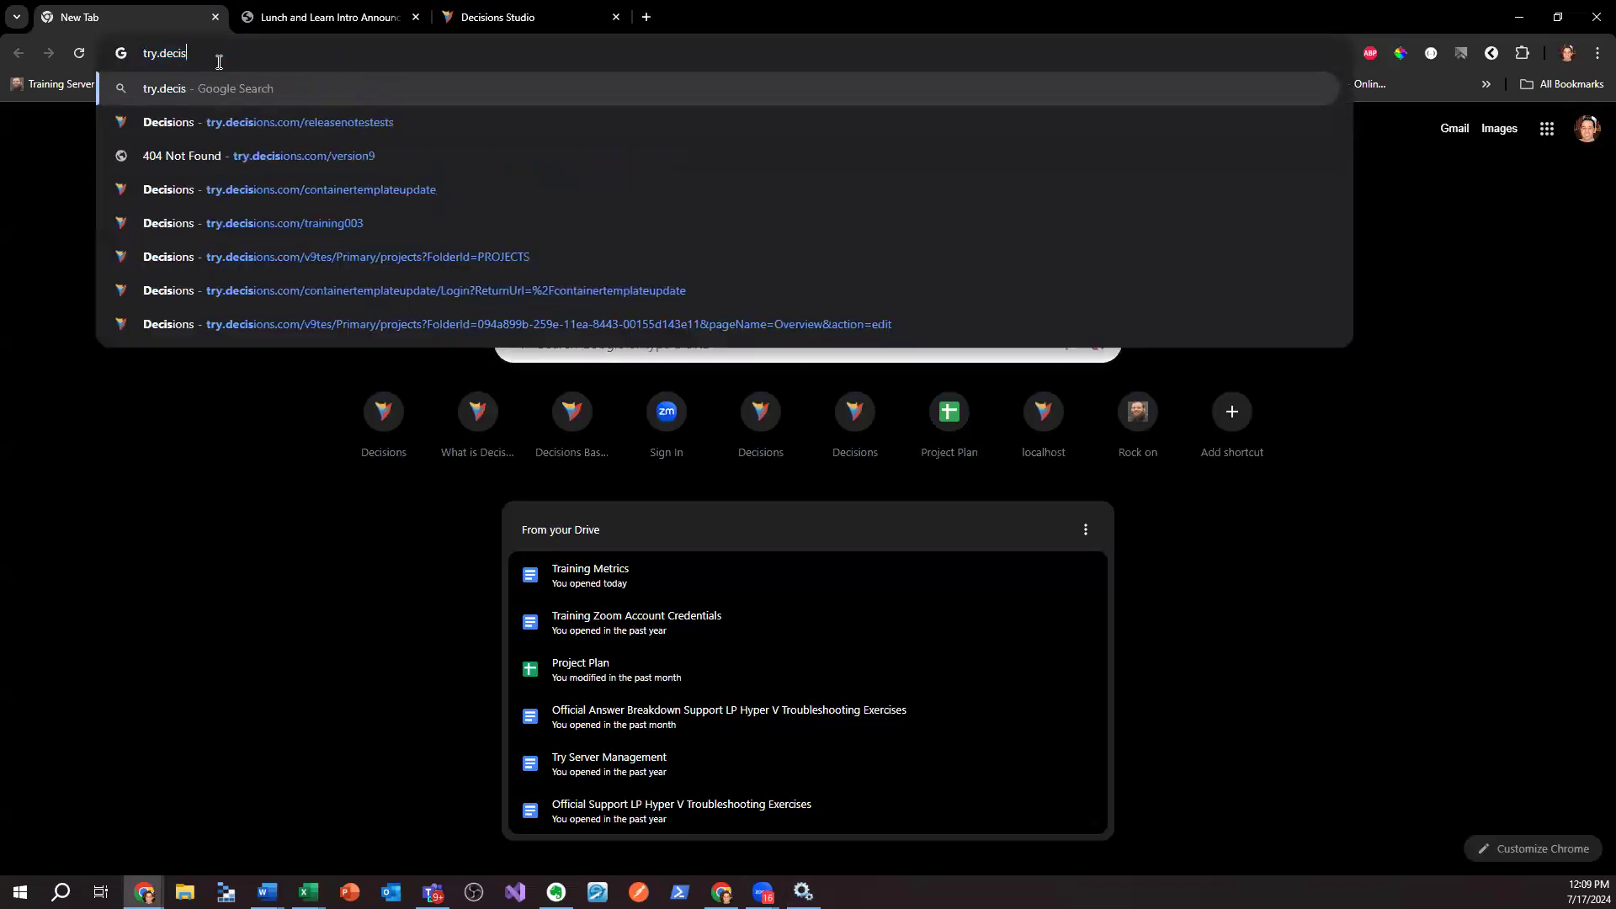
pyautogui.press('Down')
pyautogui.press('Down')
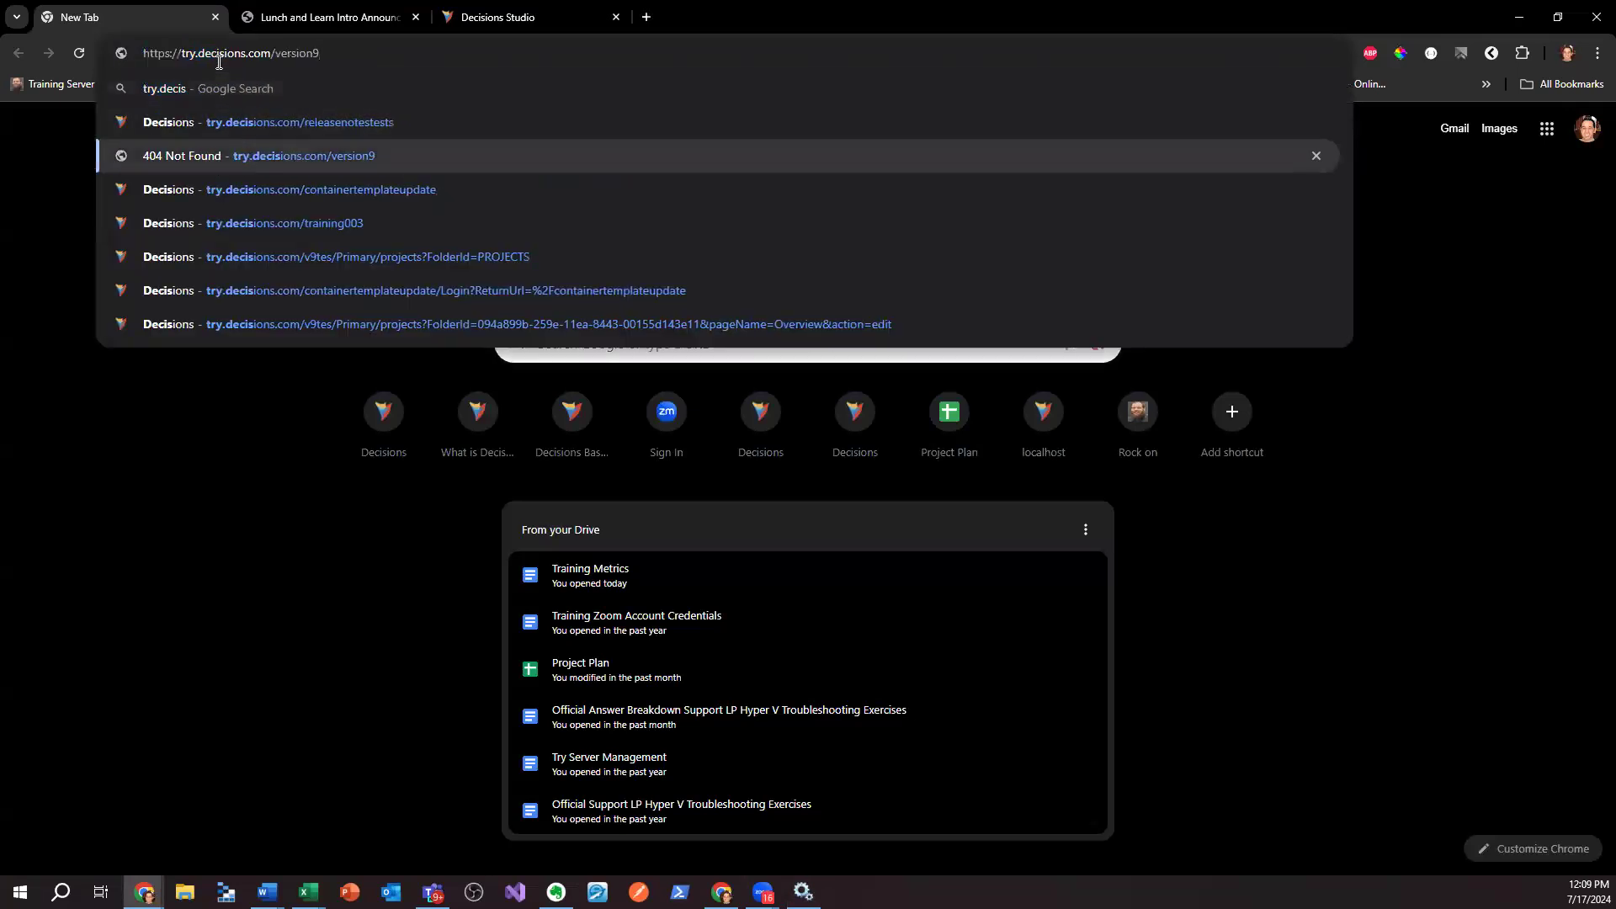
pyautogui.press('Down')
pyautogui.press('Down')
pyautogui.press('Down')
pyautogui.press('Return')
pyautogui.click(668, 470)
# - Log in to try.decisions.com with the saved credential, re-entering the password after the first attempt fails
pyautogui.write('tra')
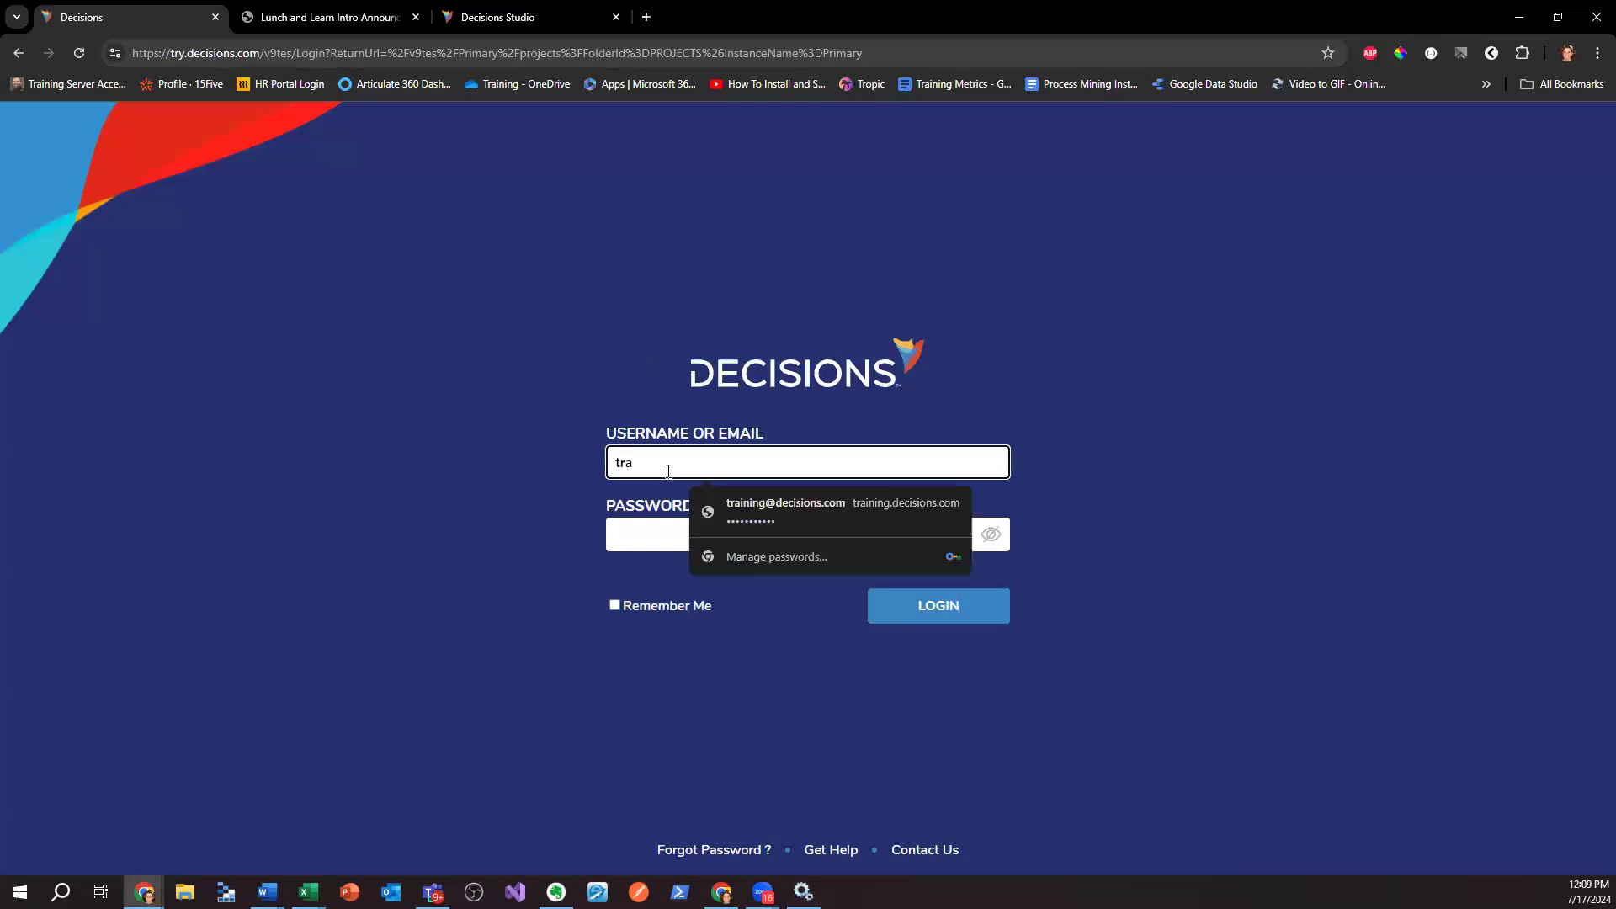
pyautogui.click(786, 509)
pyautogui.click(920, 607)
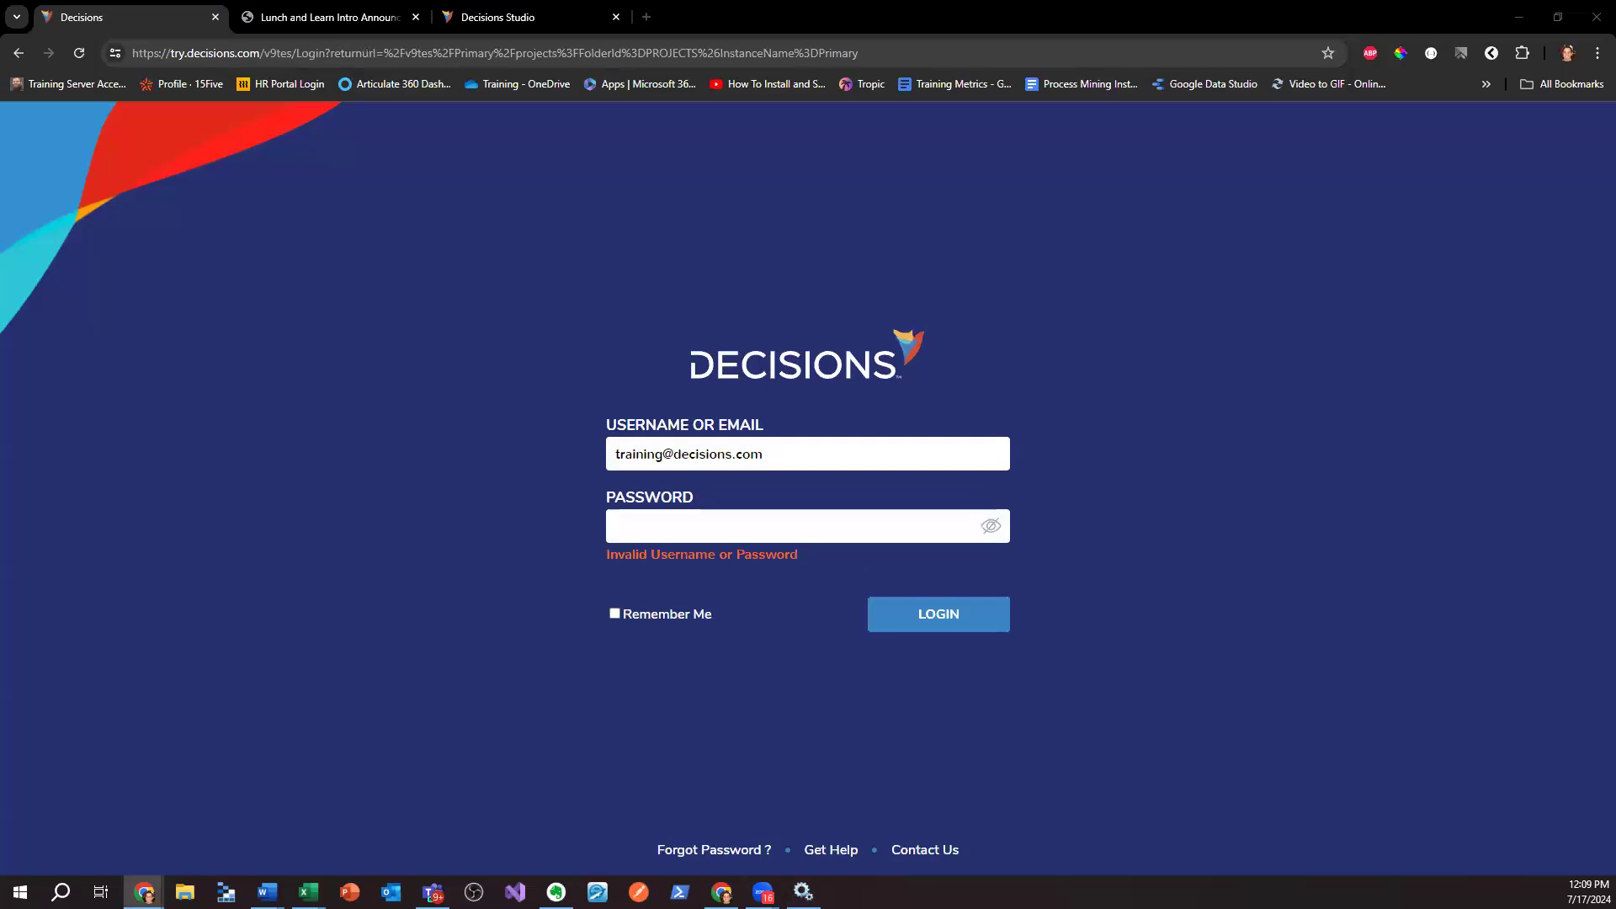
pyautogui.hotkey('alt', 'Tab')
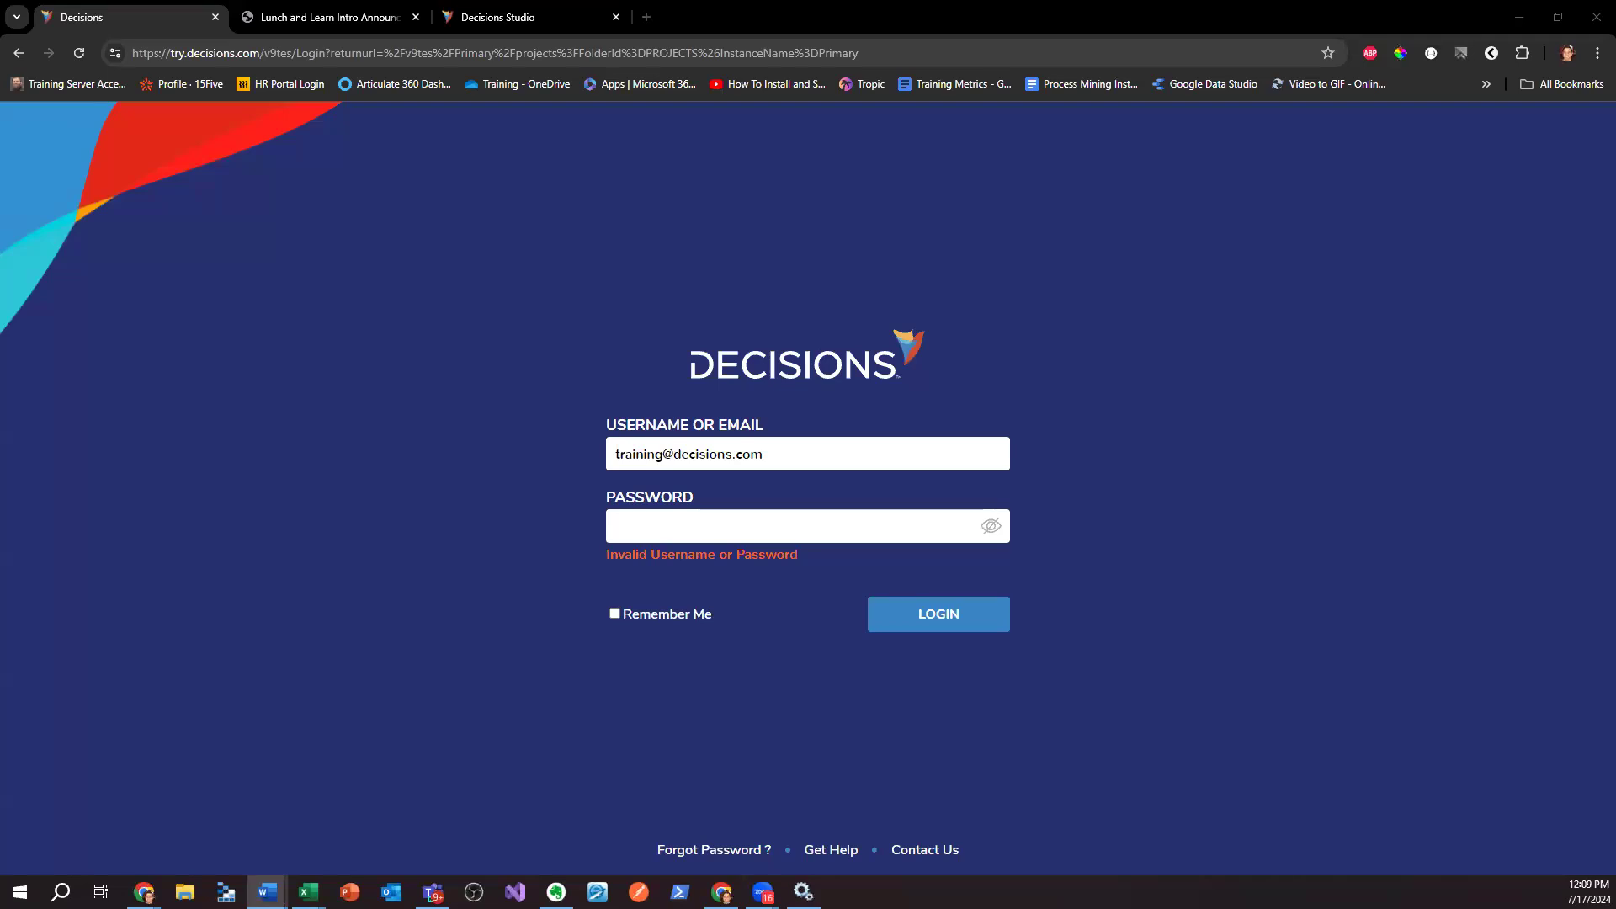
pyautogui.click(801, 525)
pyautogui.hotkey('ctrl', 'v')
pyautogui.click(895, 610)
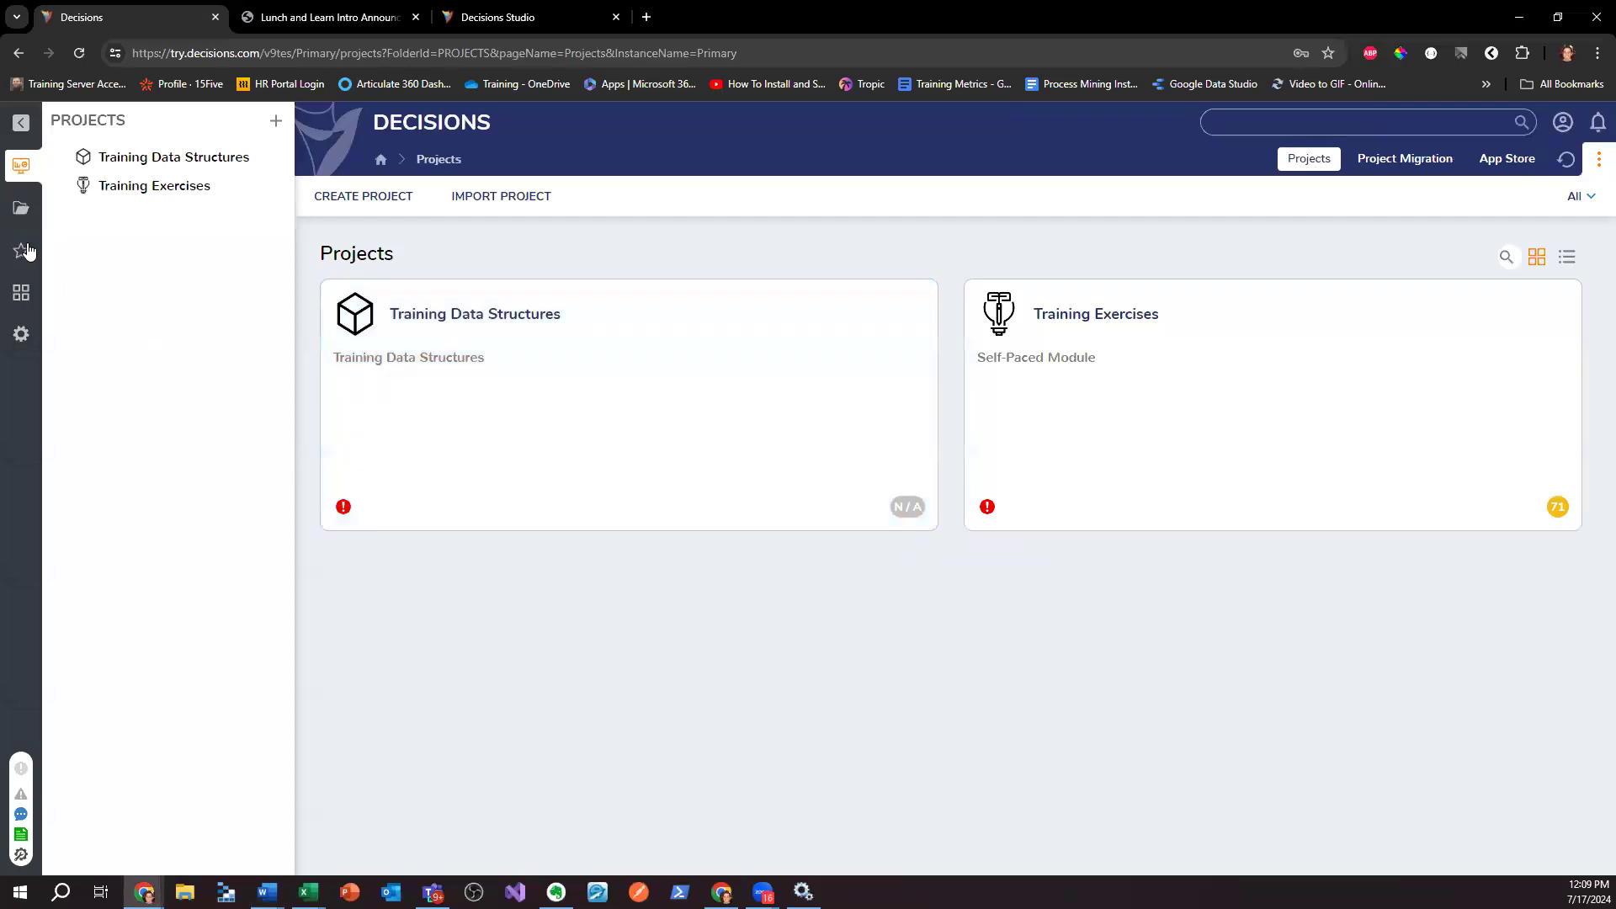
# - Open Training Exercises and go to Manage > Jobs & Events > Scheduled Jobs
pyautogui.click(21, 211)
pyautogui.click(21, 165)
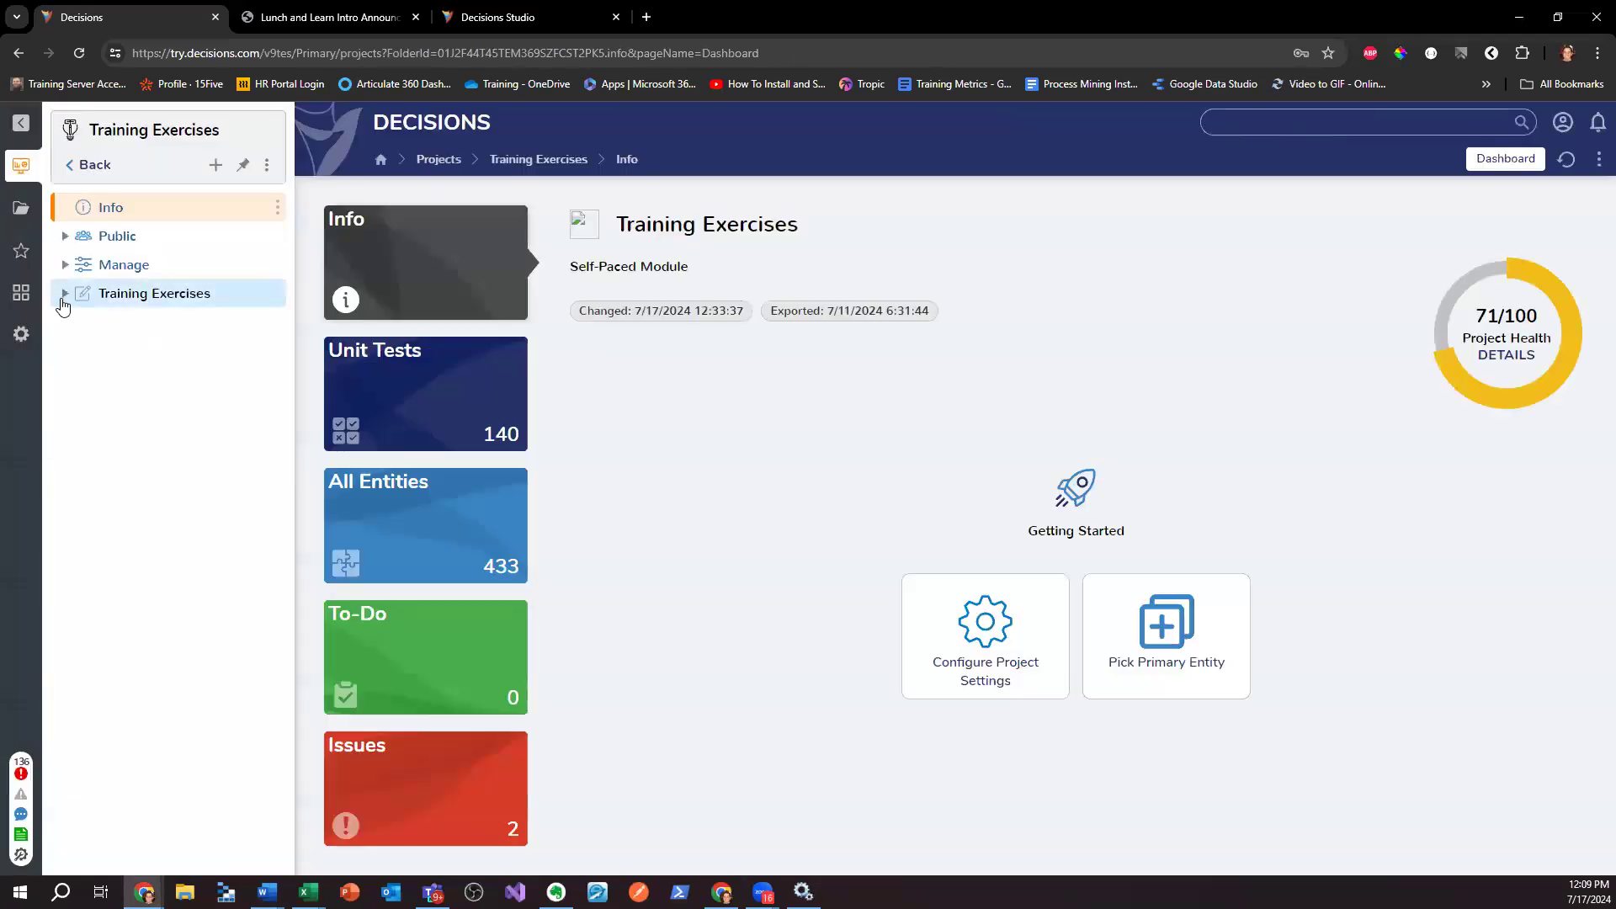
pyautogui.click(64, 293)
pyautogui.click(65, 264)
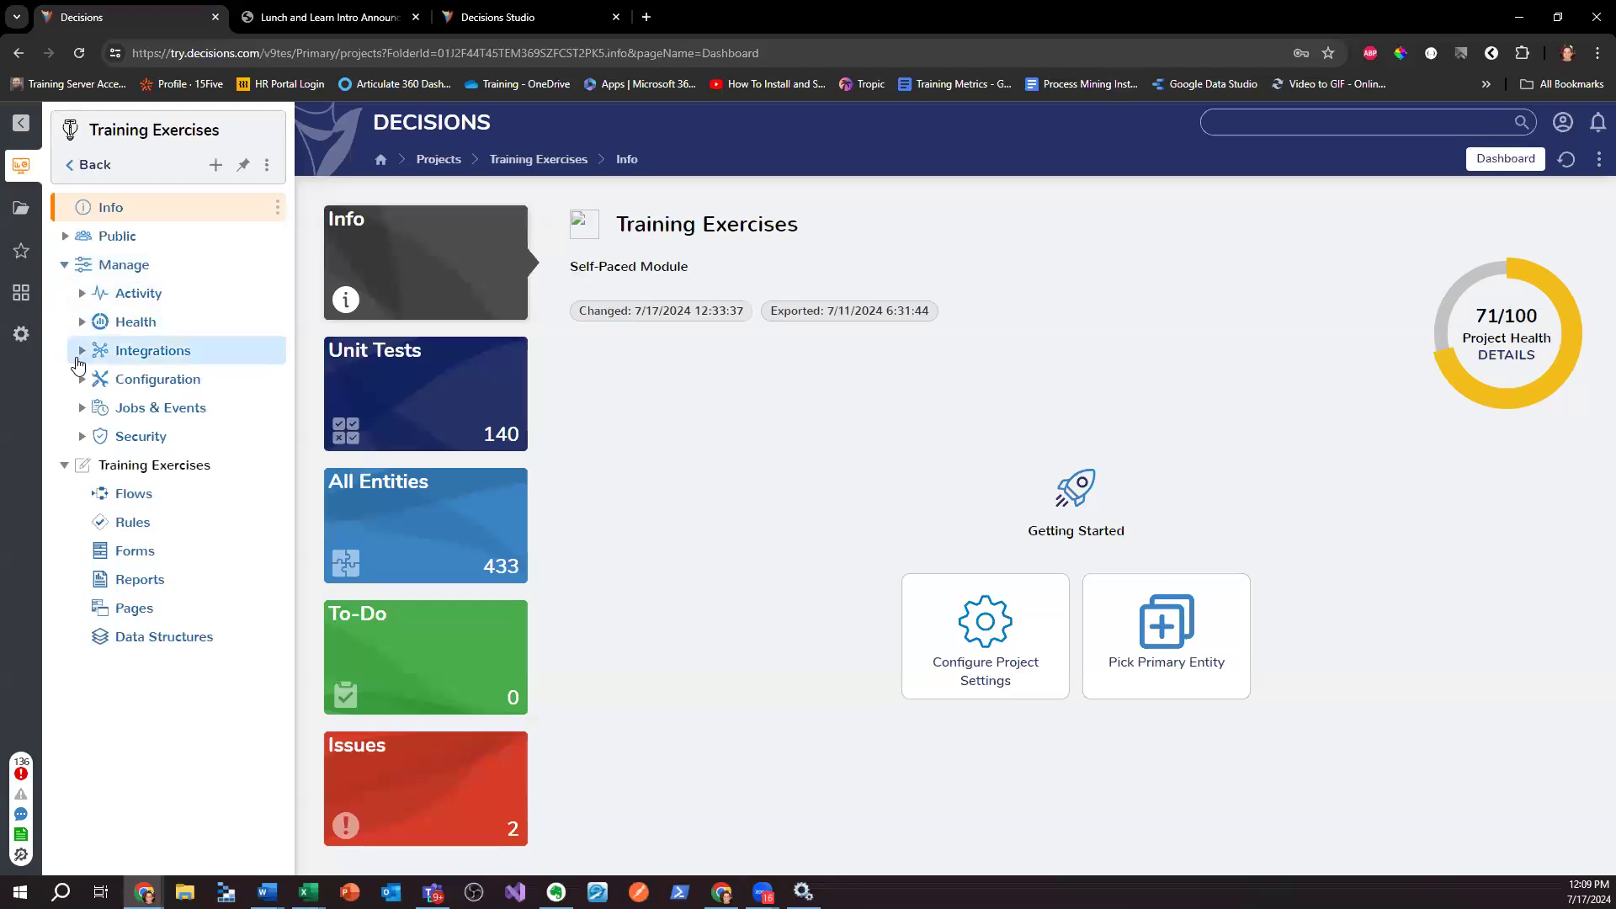
pyautogui.click(80, 409)
pyautogui.click(167, 472)
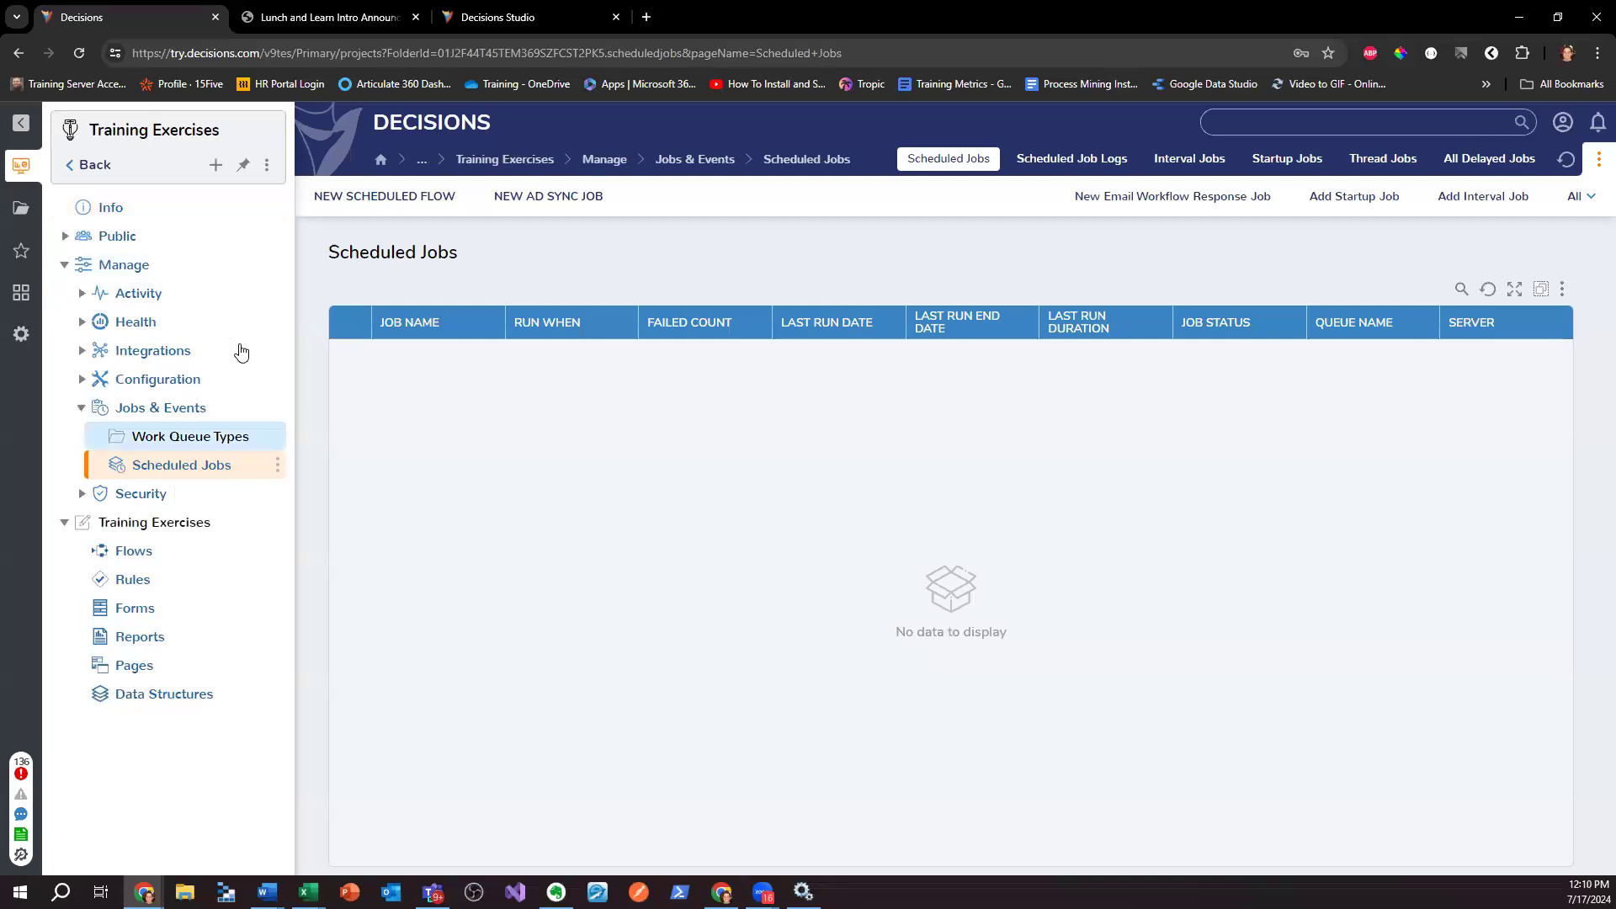
# - Go to System > Security > Accounts and start a new account via CREATE ACCOUNT
pyautogui.click(21, 334)
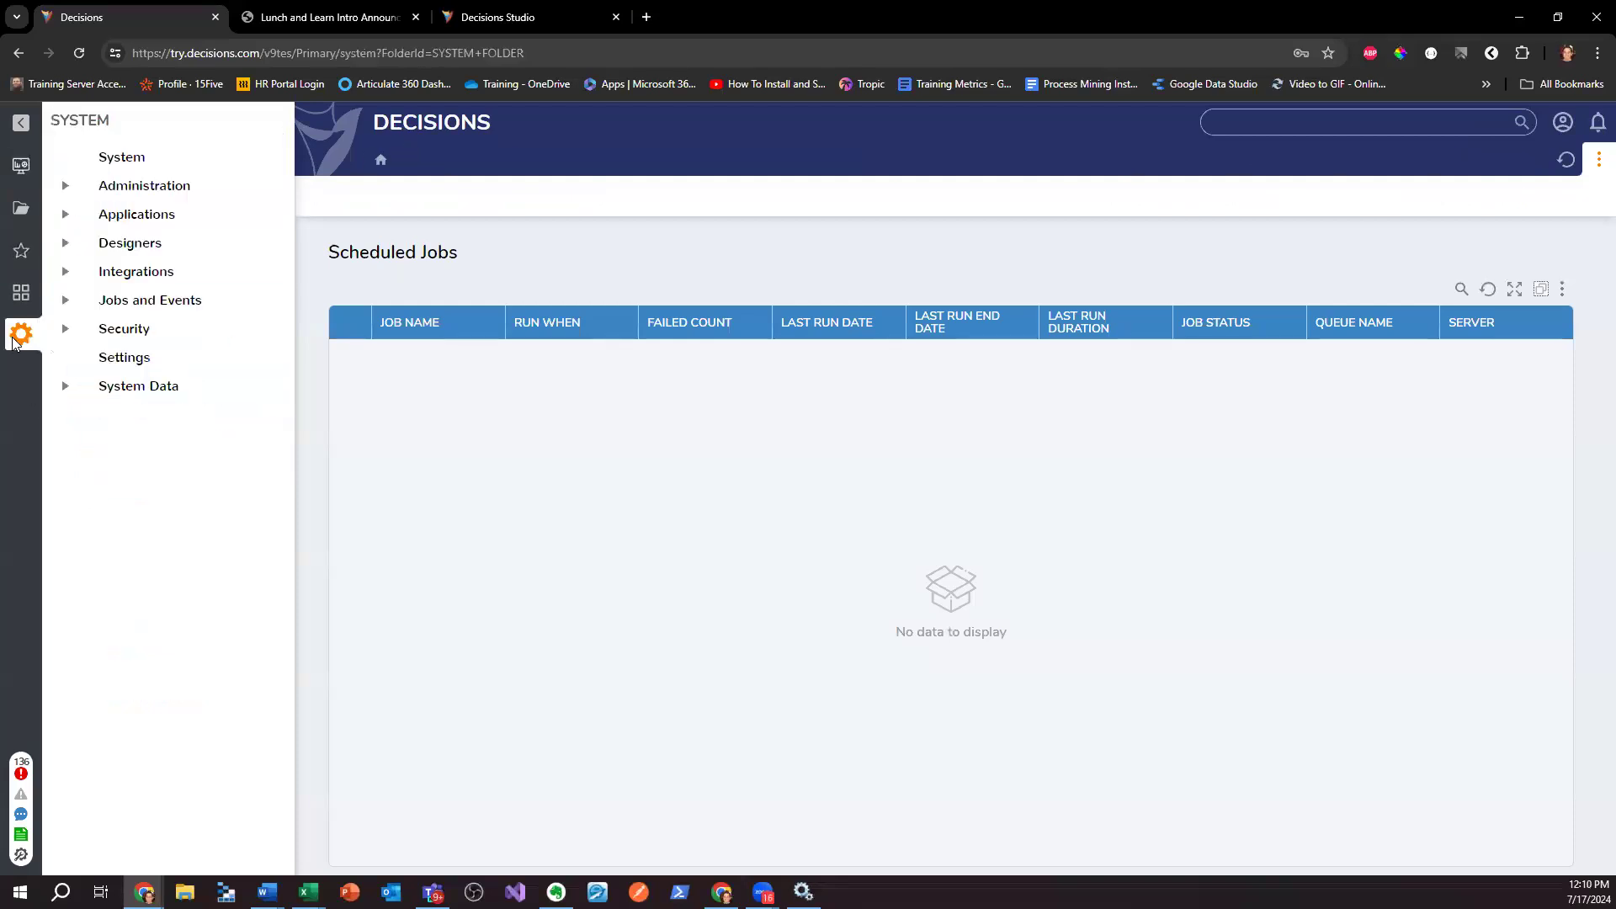
pyautogui.click(64, 328)
pyautogui.click(144, 357)
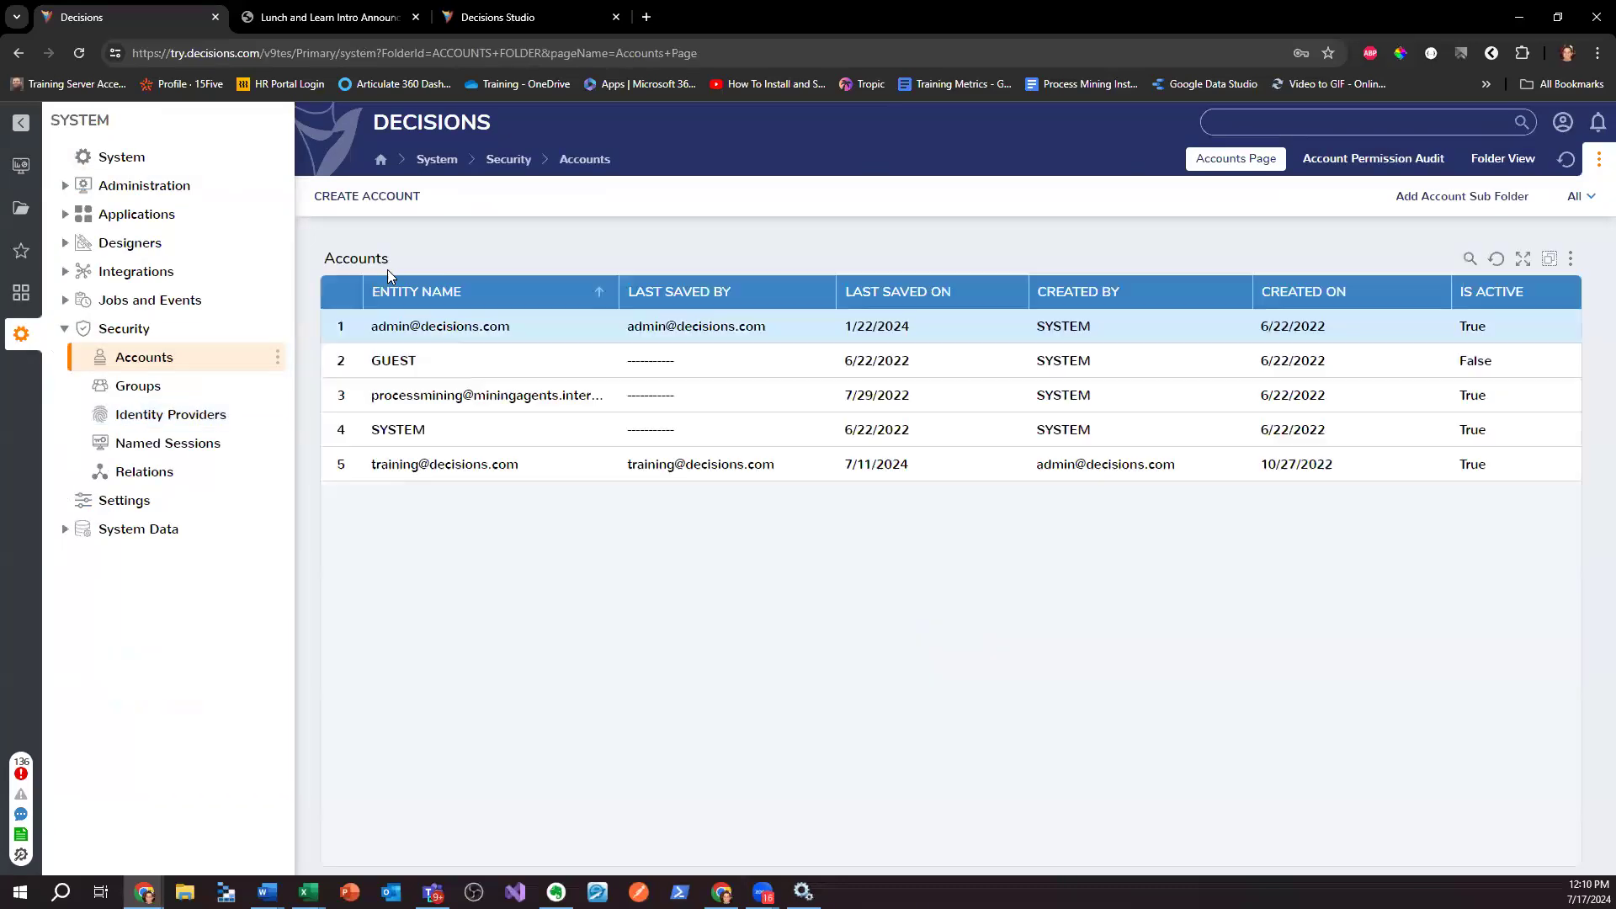
pyautogui.click(367, 195)
pyautogui.click(577, 381)
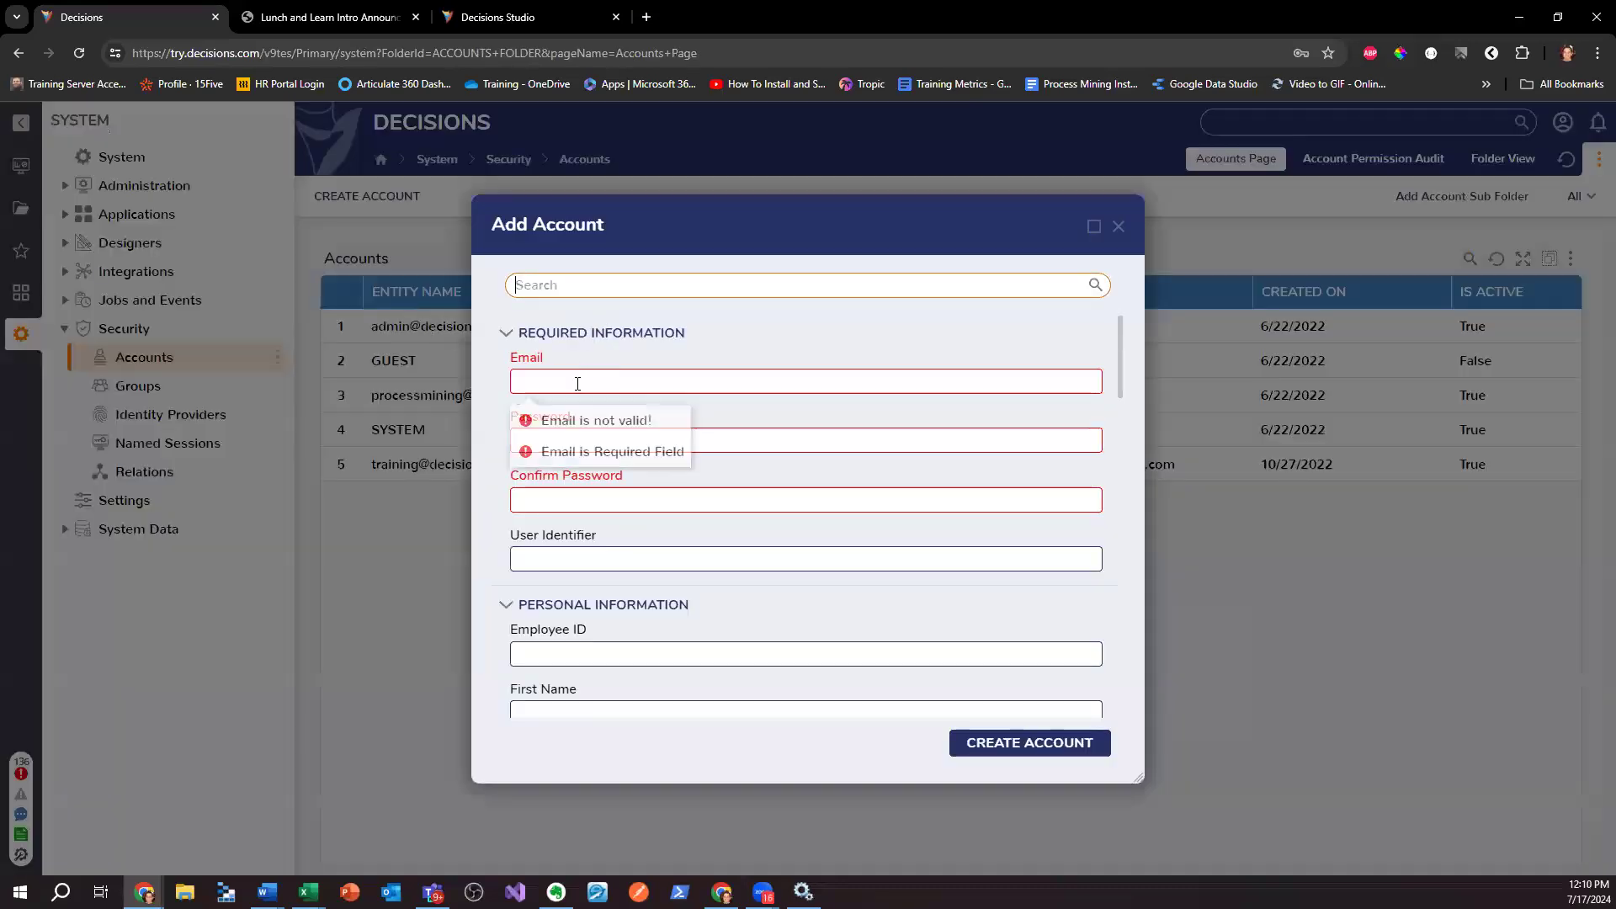
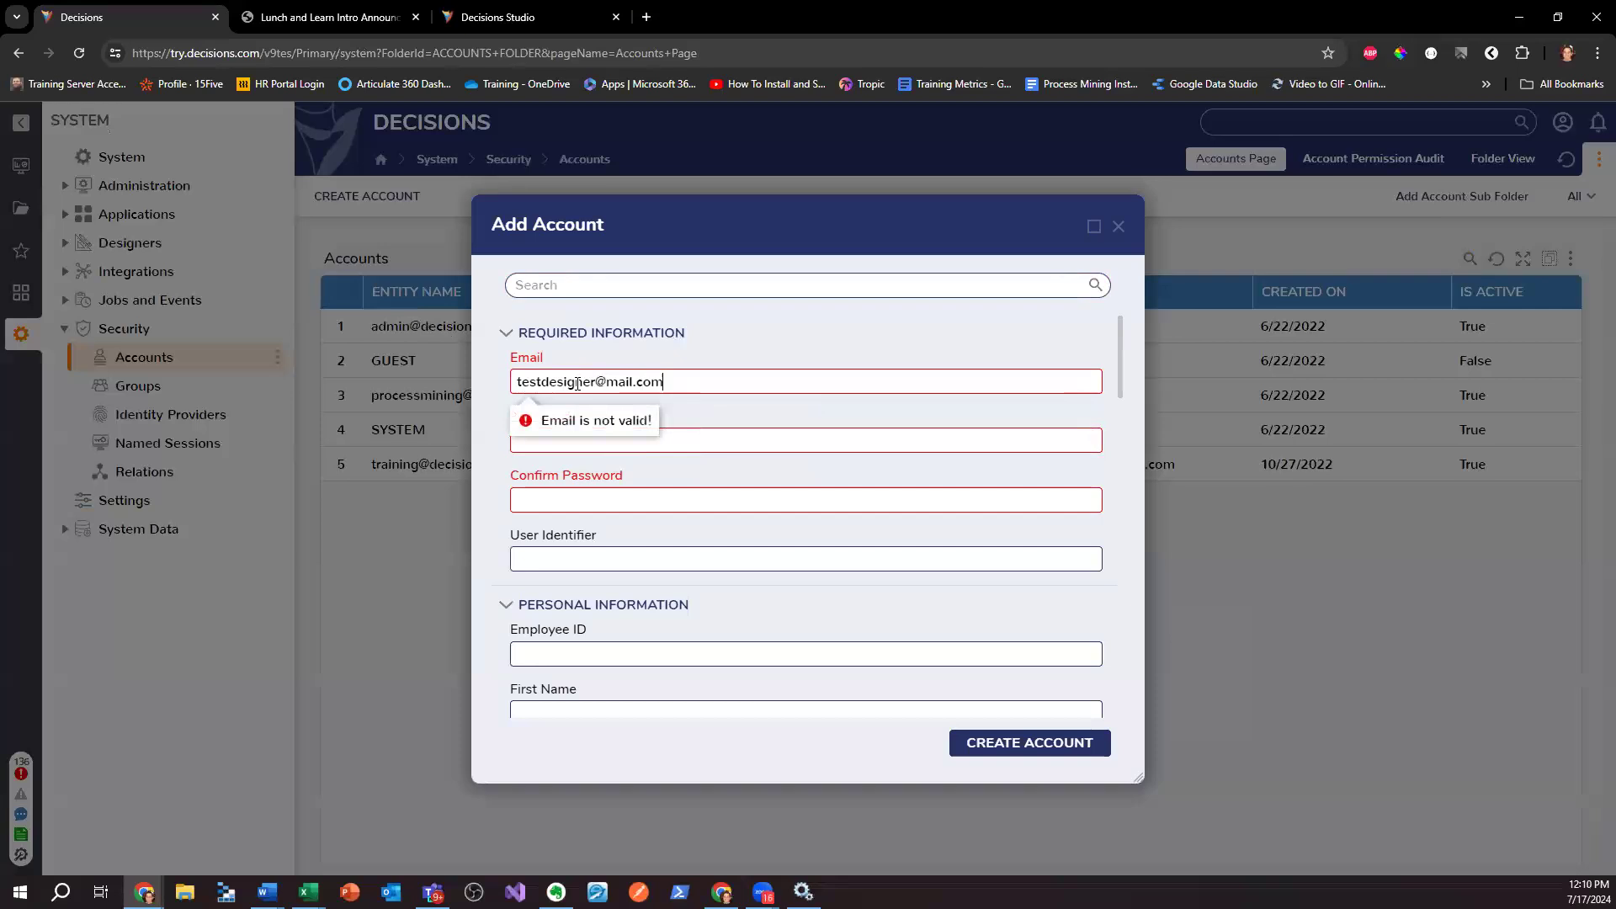
# - Enter the test designer's e-mail and the password in both password fields
pyautogui.click(614, 441)
pyautogui.write('*****')
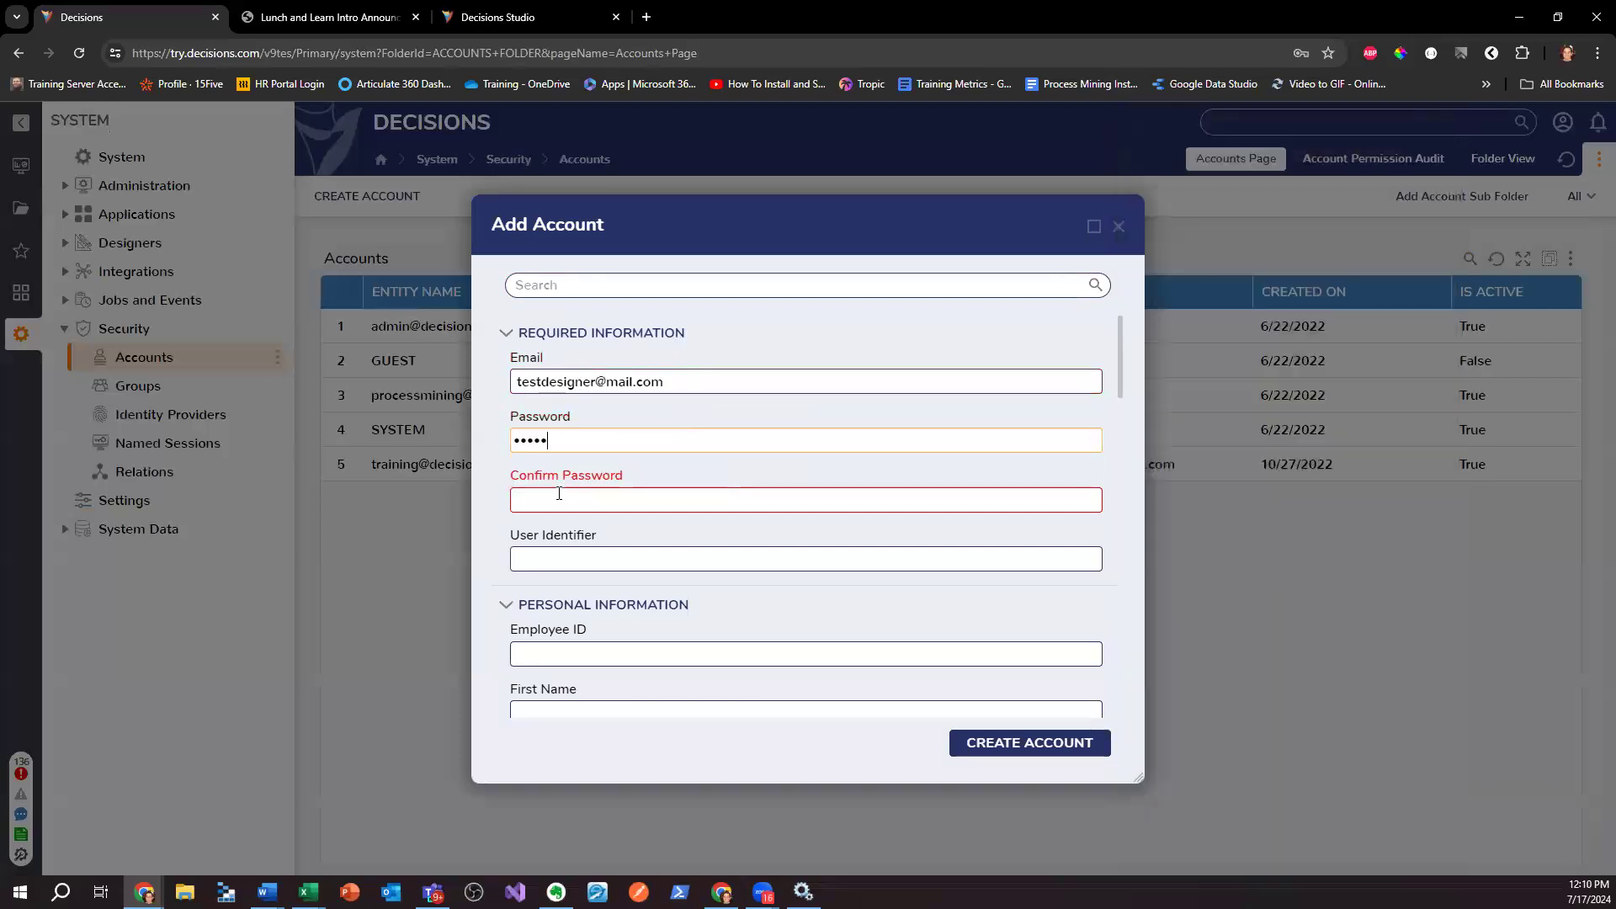
pyautogui.click(559, 497)
pyautogui.write('*****')
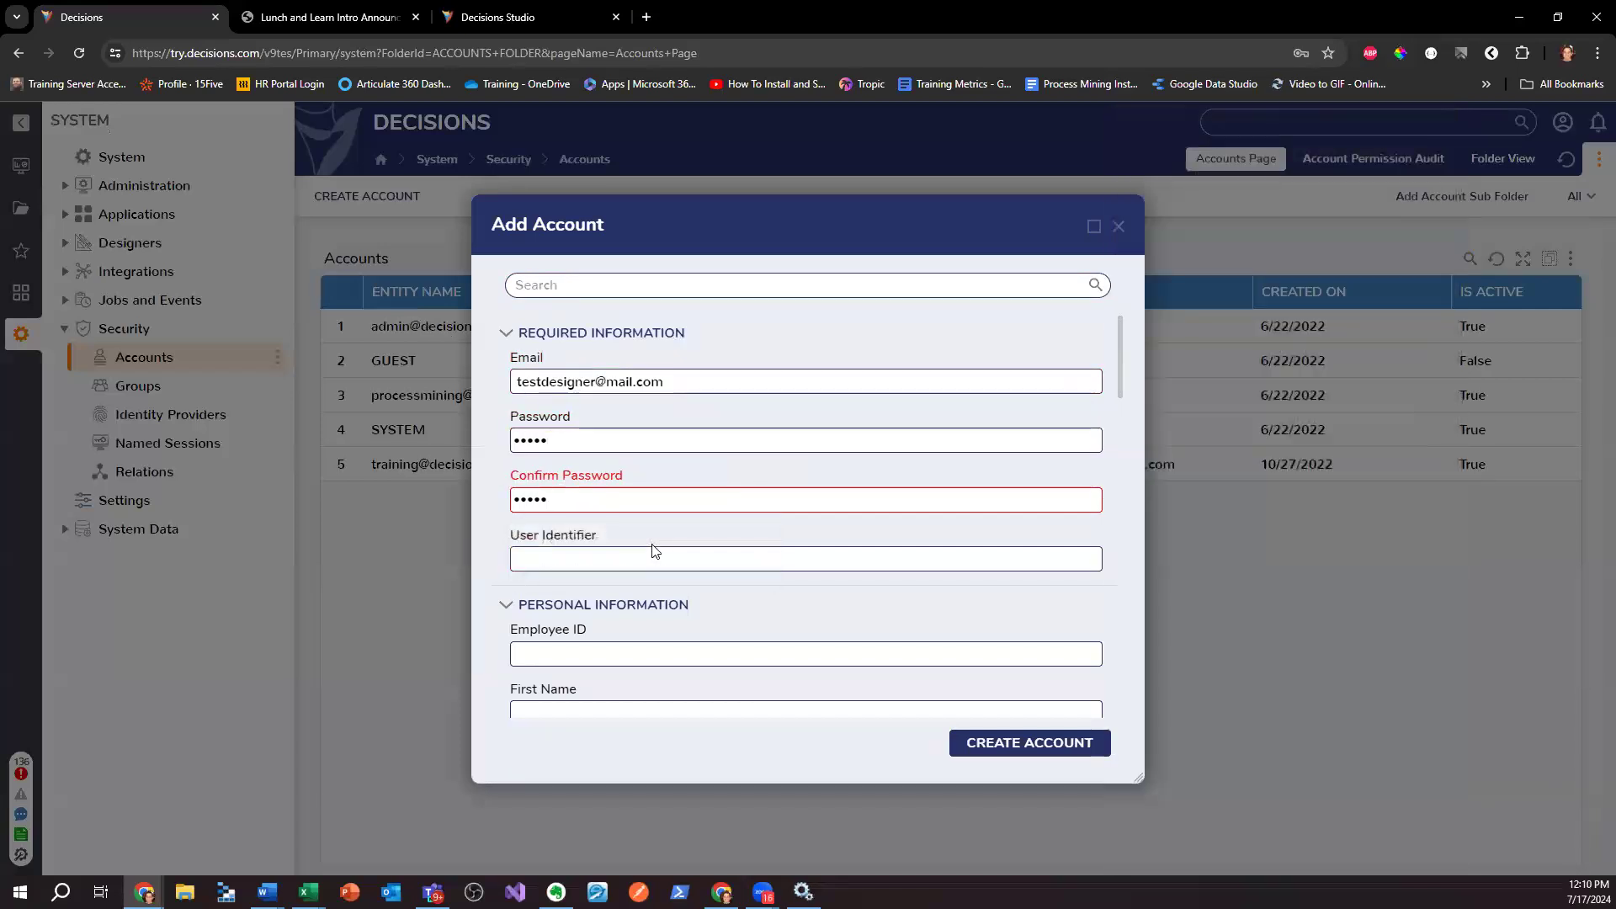
# - Add membership in the Designers group, copy the e-mail, and create the account
pyautogui.scroll(-15, 655, 551)
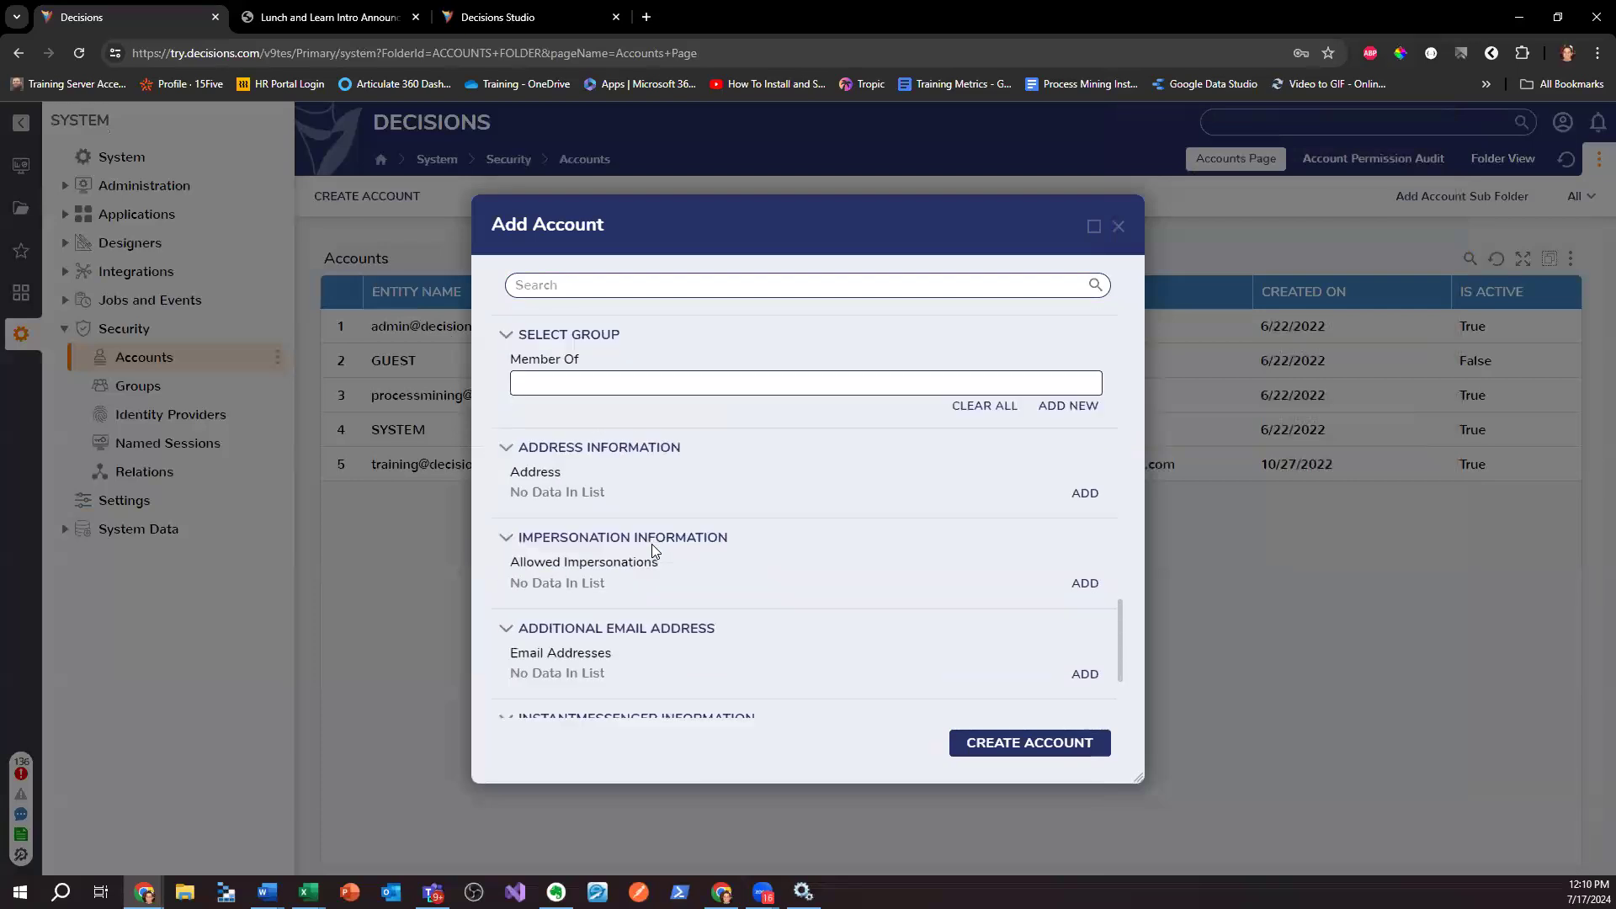
pyautogui.scroll(2, 652, 544)
pyautogui.click(1070, 581)
pyautogui.click(739, 408)
pyautogui.click(737, 431)
pyautogui.click(937, 758)
pyautogui.scroll(-3, 729, 623)
pyautogui.scroll(-10, 895, 678)
pyautogui.scroll(10, 644, 587)
pyautogui.tripleClick(681, 379)
pyautogui.hotkey('ctrl', 'c')
pyautogui.click(1091, 750)
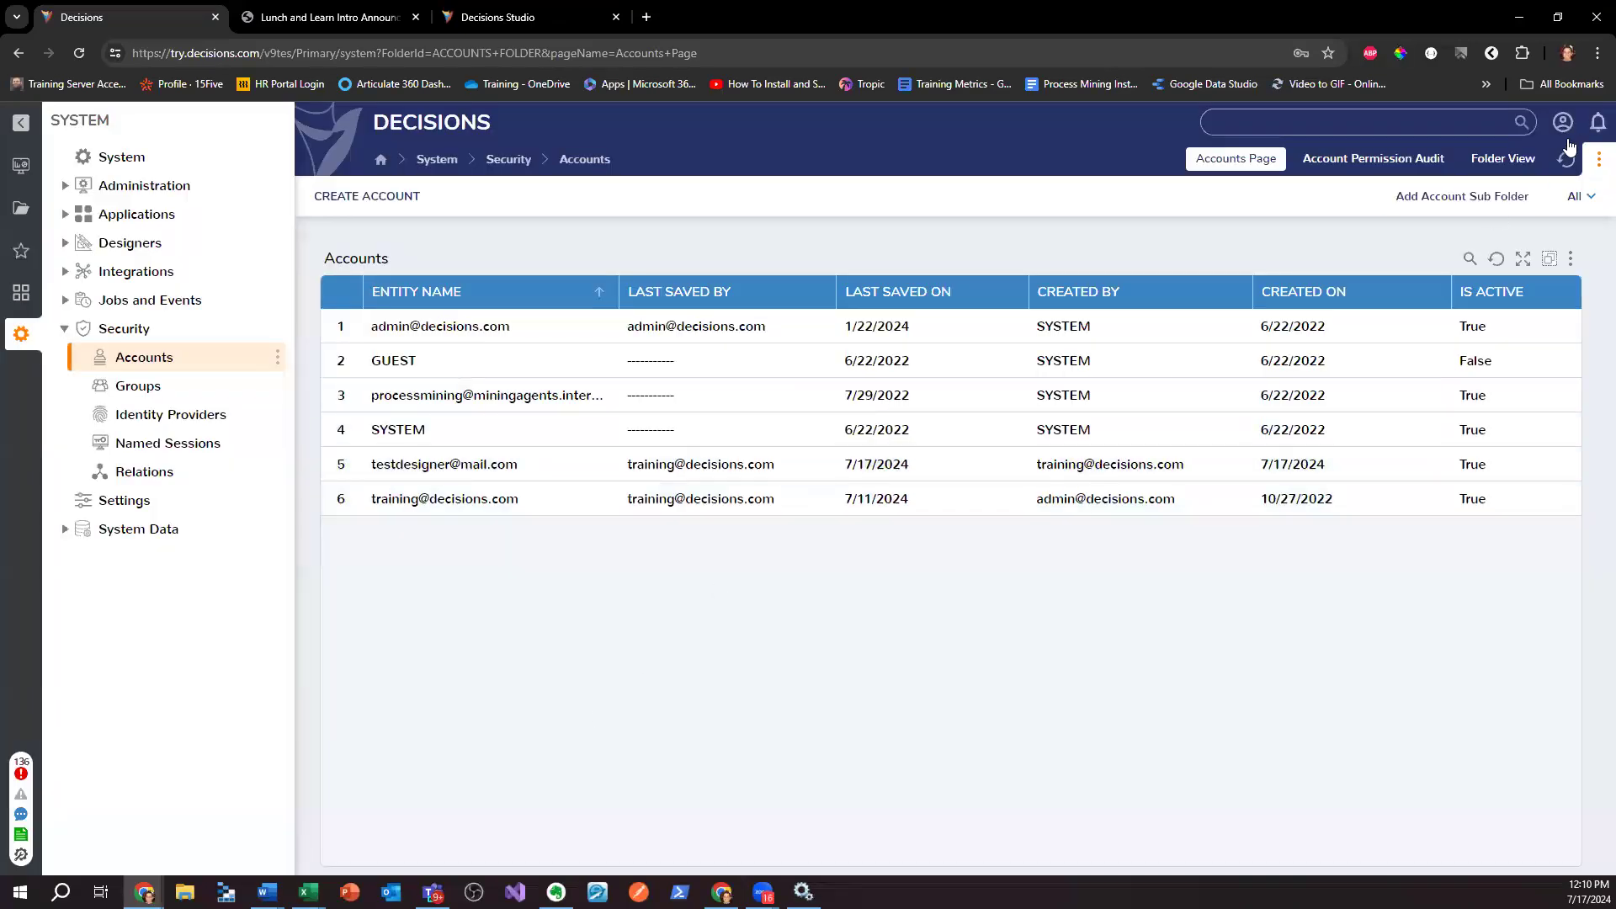
pyautogui.click(1563, 122)
# - Log out of the admin account and sign in as the new test designer
pyautogui.click(1423, 461)
pyautogui.click(661, 466)
pyautogui.hotkey('ctrl', 'v')
pyautogui.click(710, 534)
pyautogui.write('•••••')
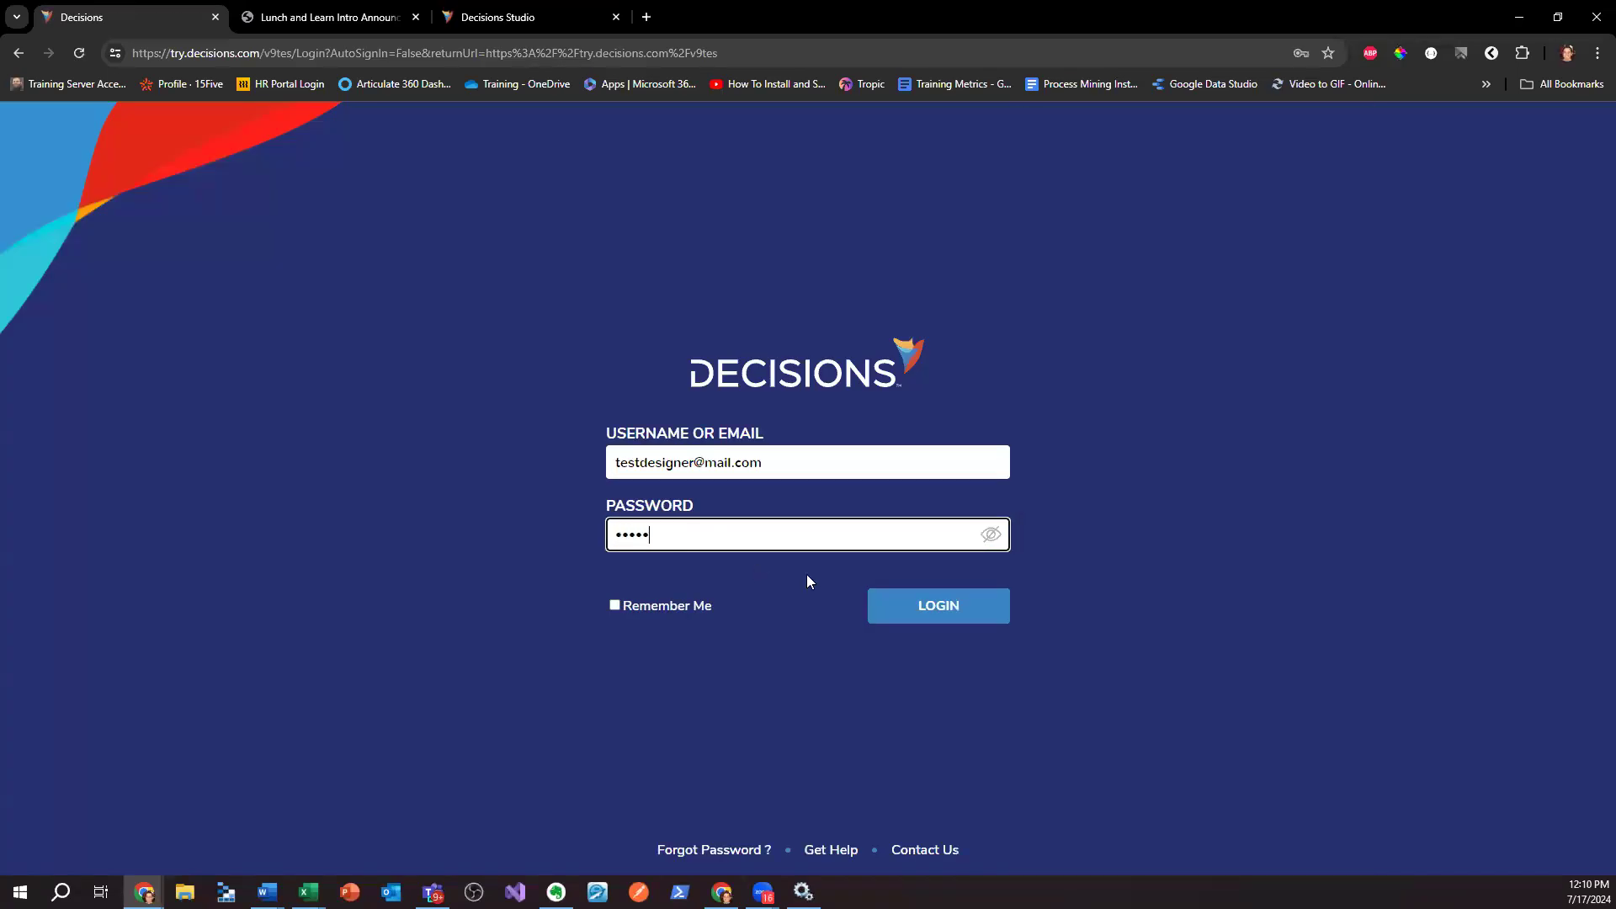
pyautogui.press('Return')
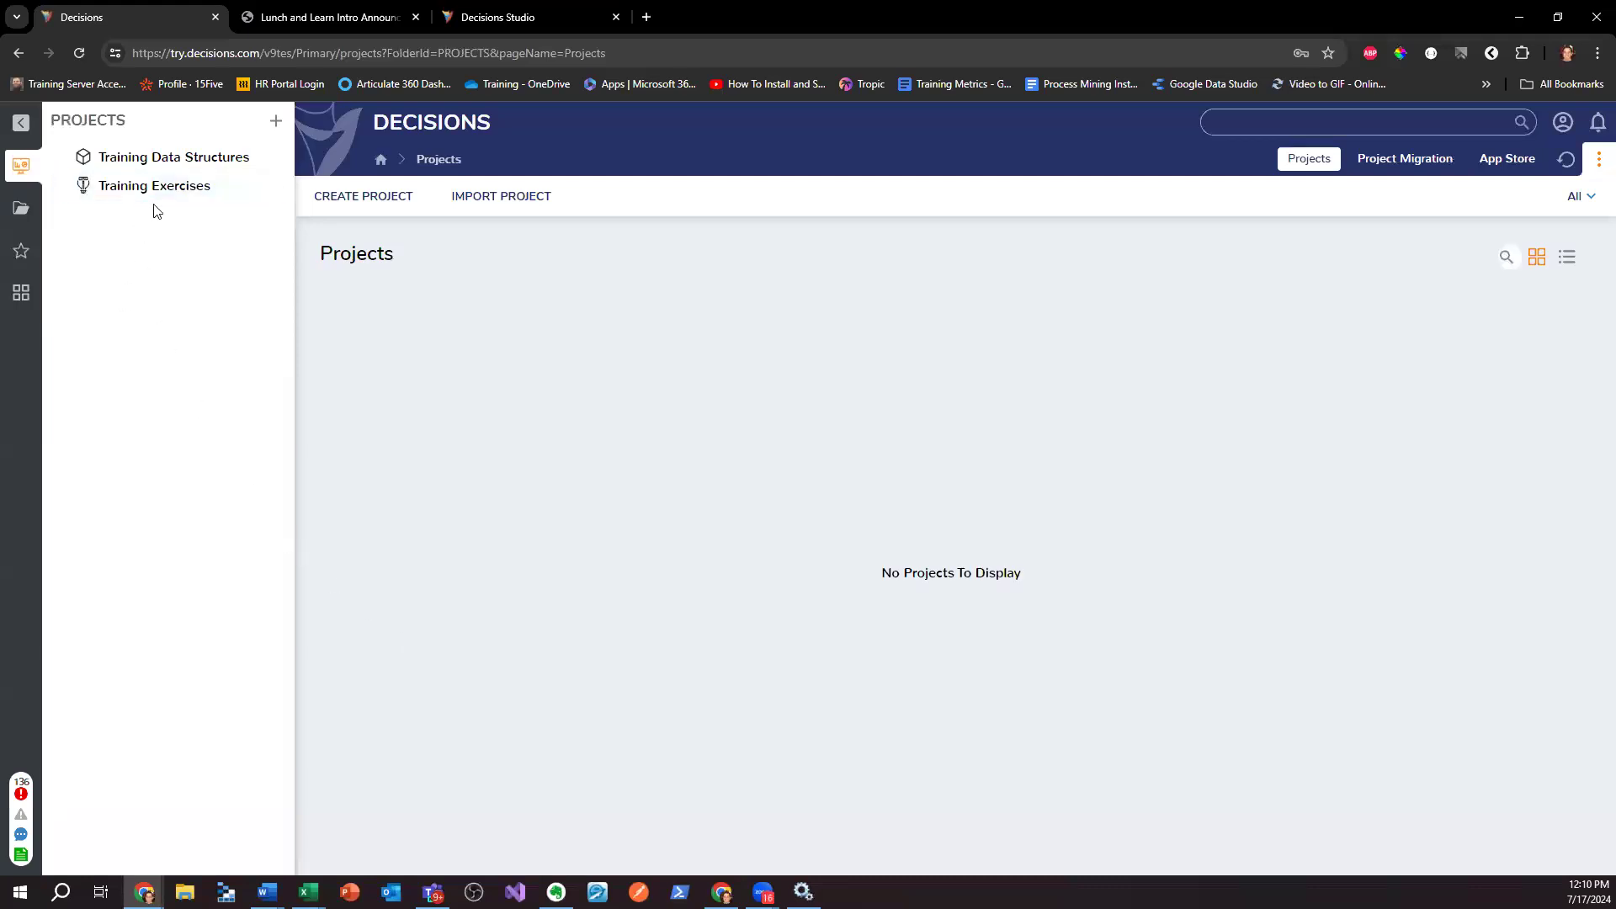
# - Review Training Exercises' Scheduled Jobs and Jobs & Events pages under Manage
pyautogui.click(166, 191)
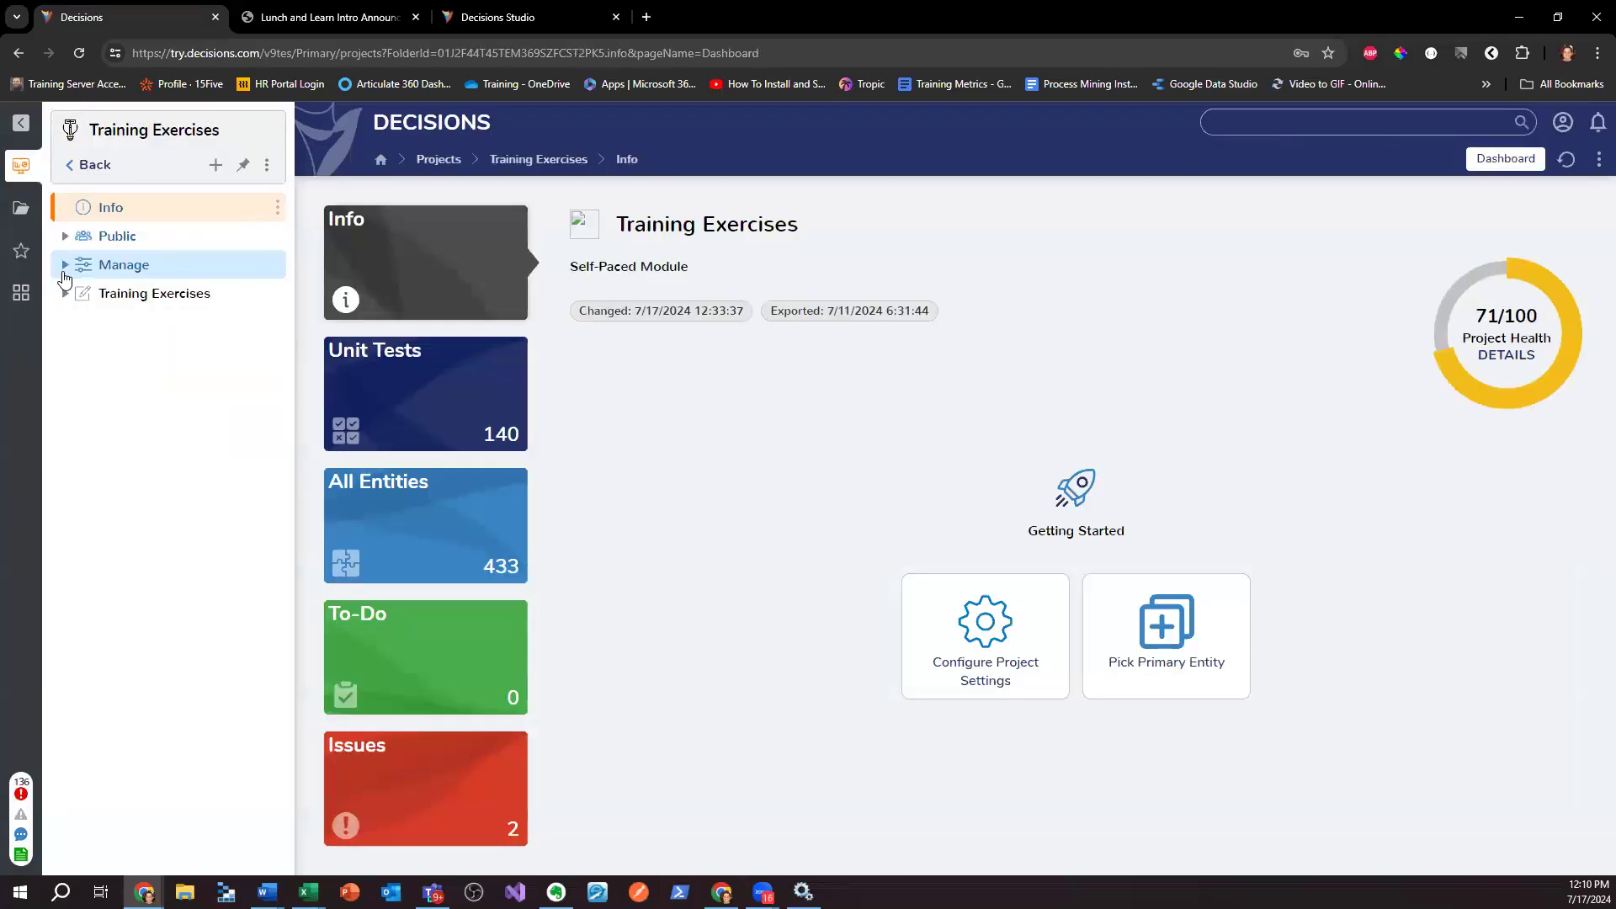
pyautogui.click(64, 266)
pyautogui.click(82, 408)
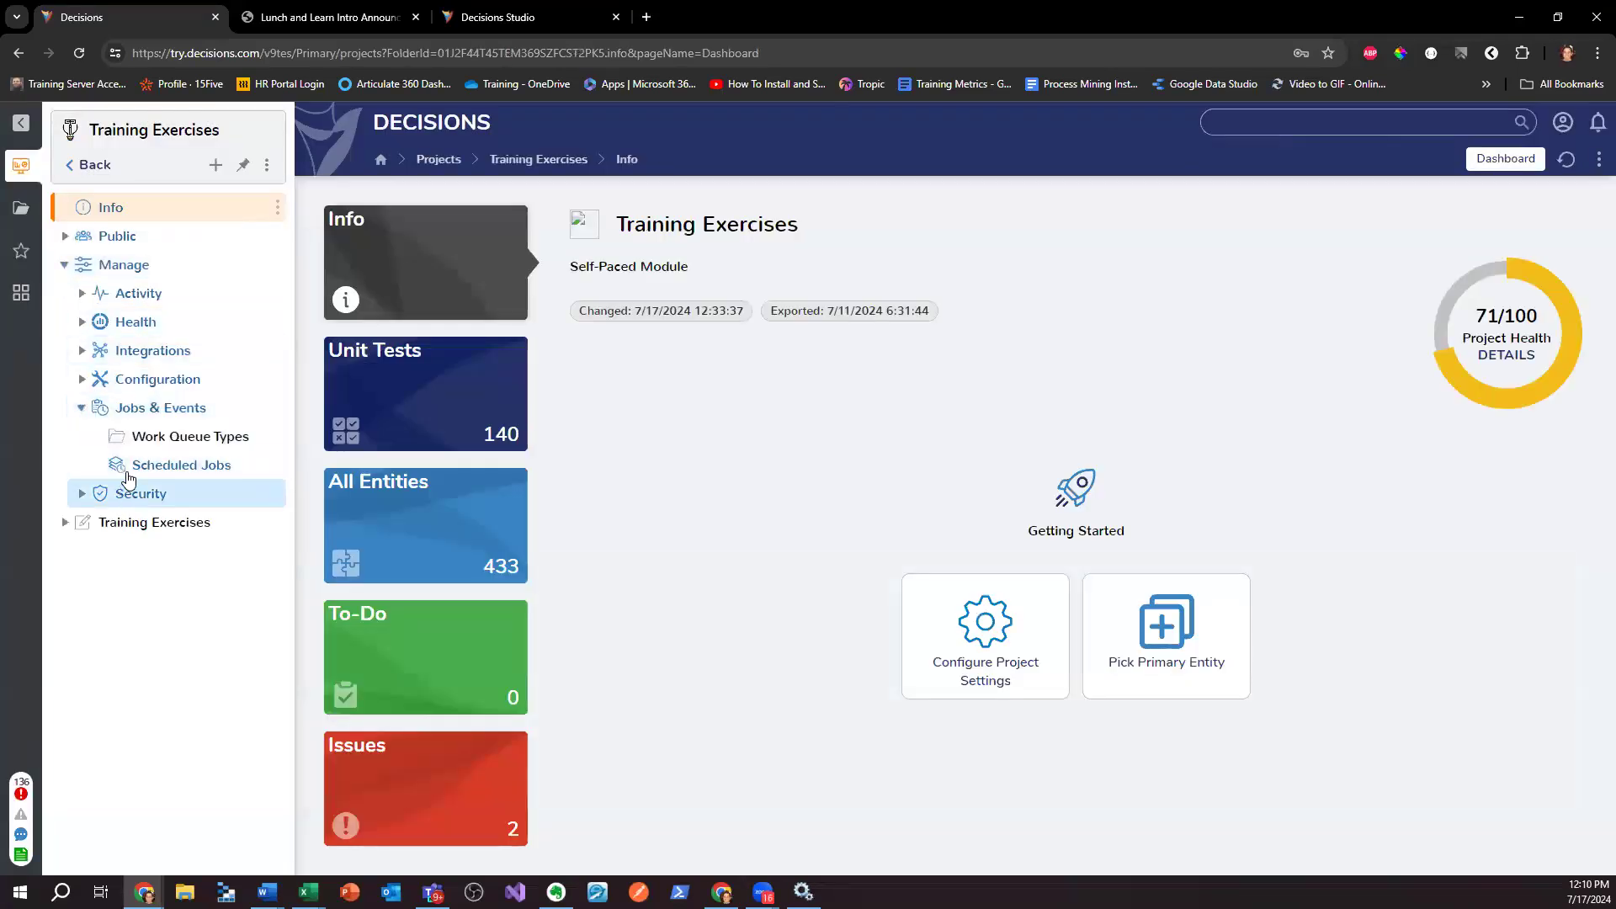
pyautogui.click(181, 465)
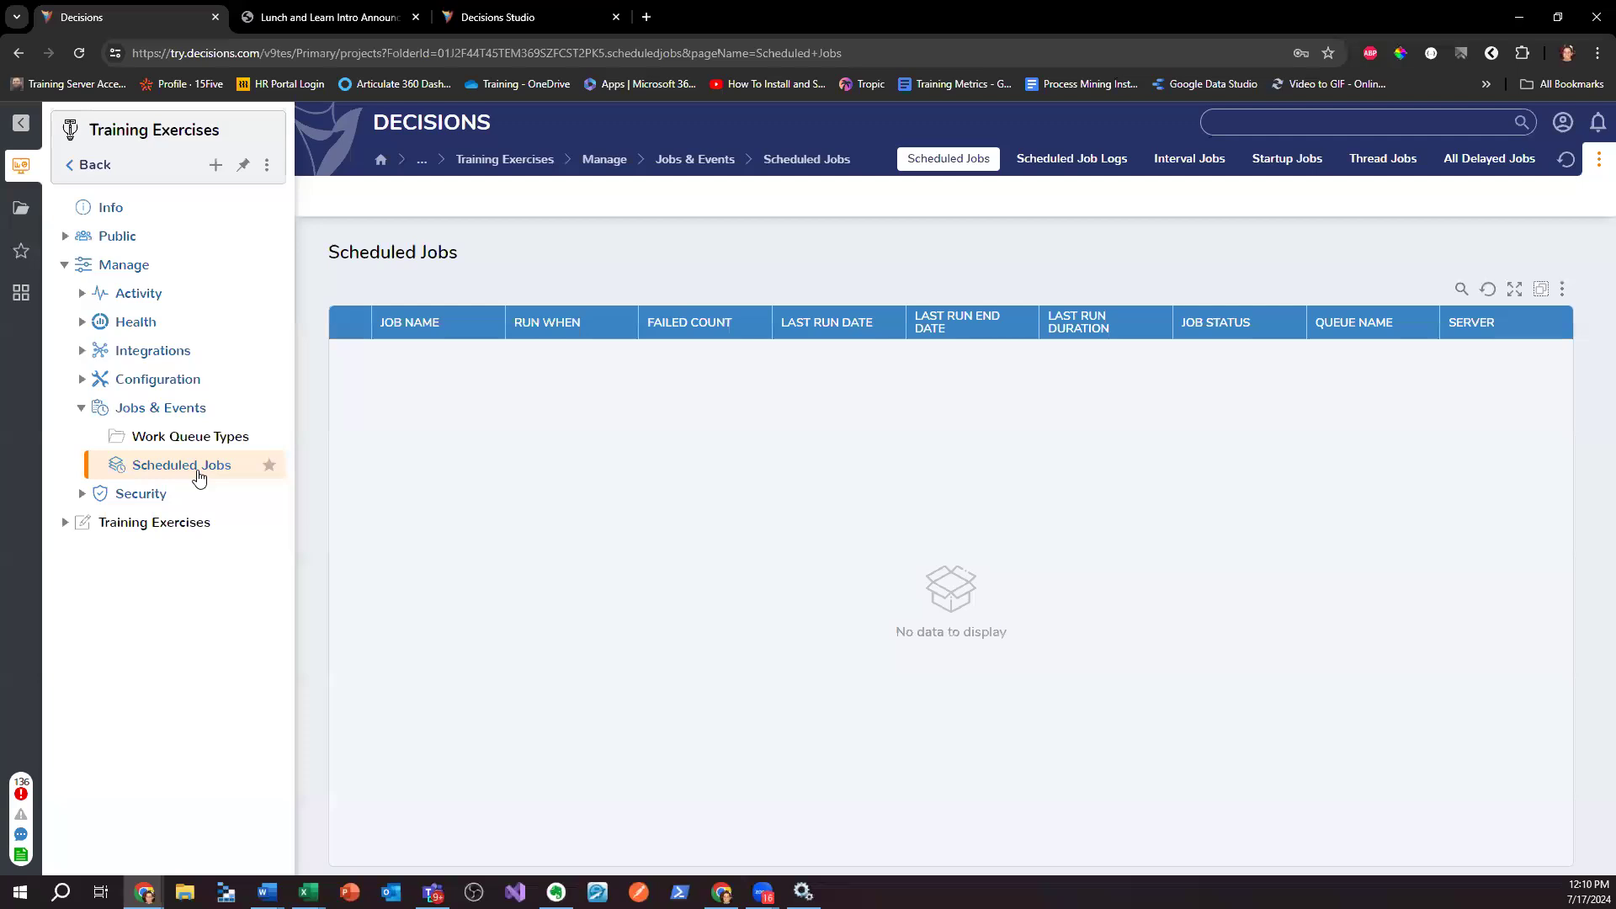
pyautogui.click(82, 493)
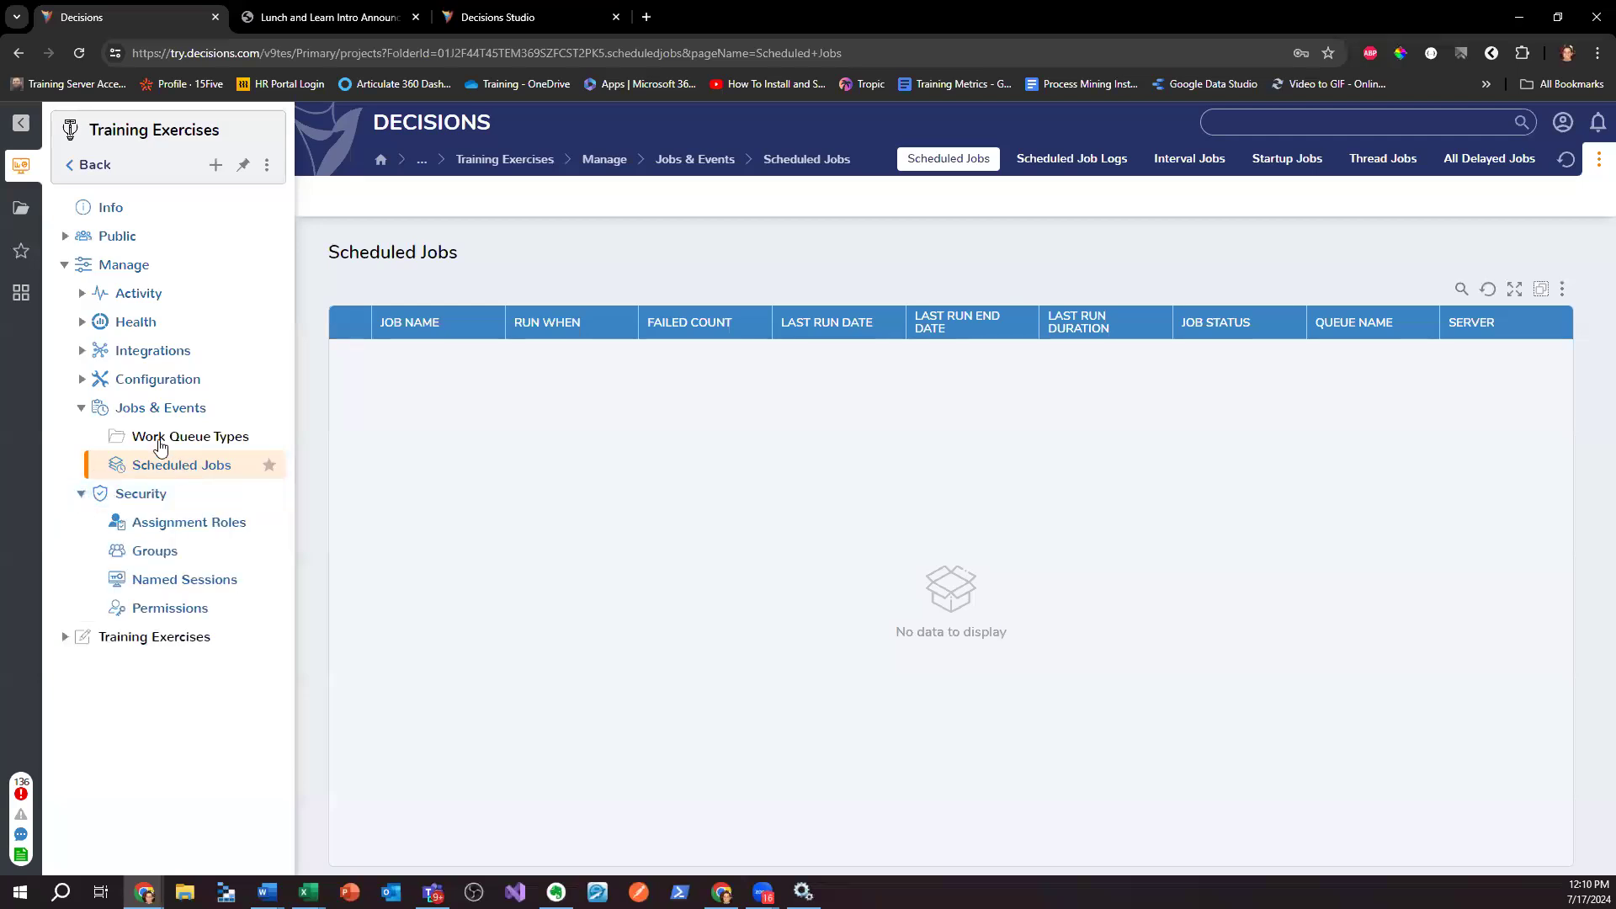
pyautogui.click(210, 408)
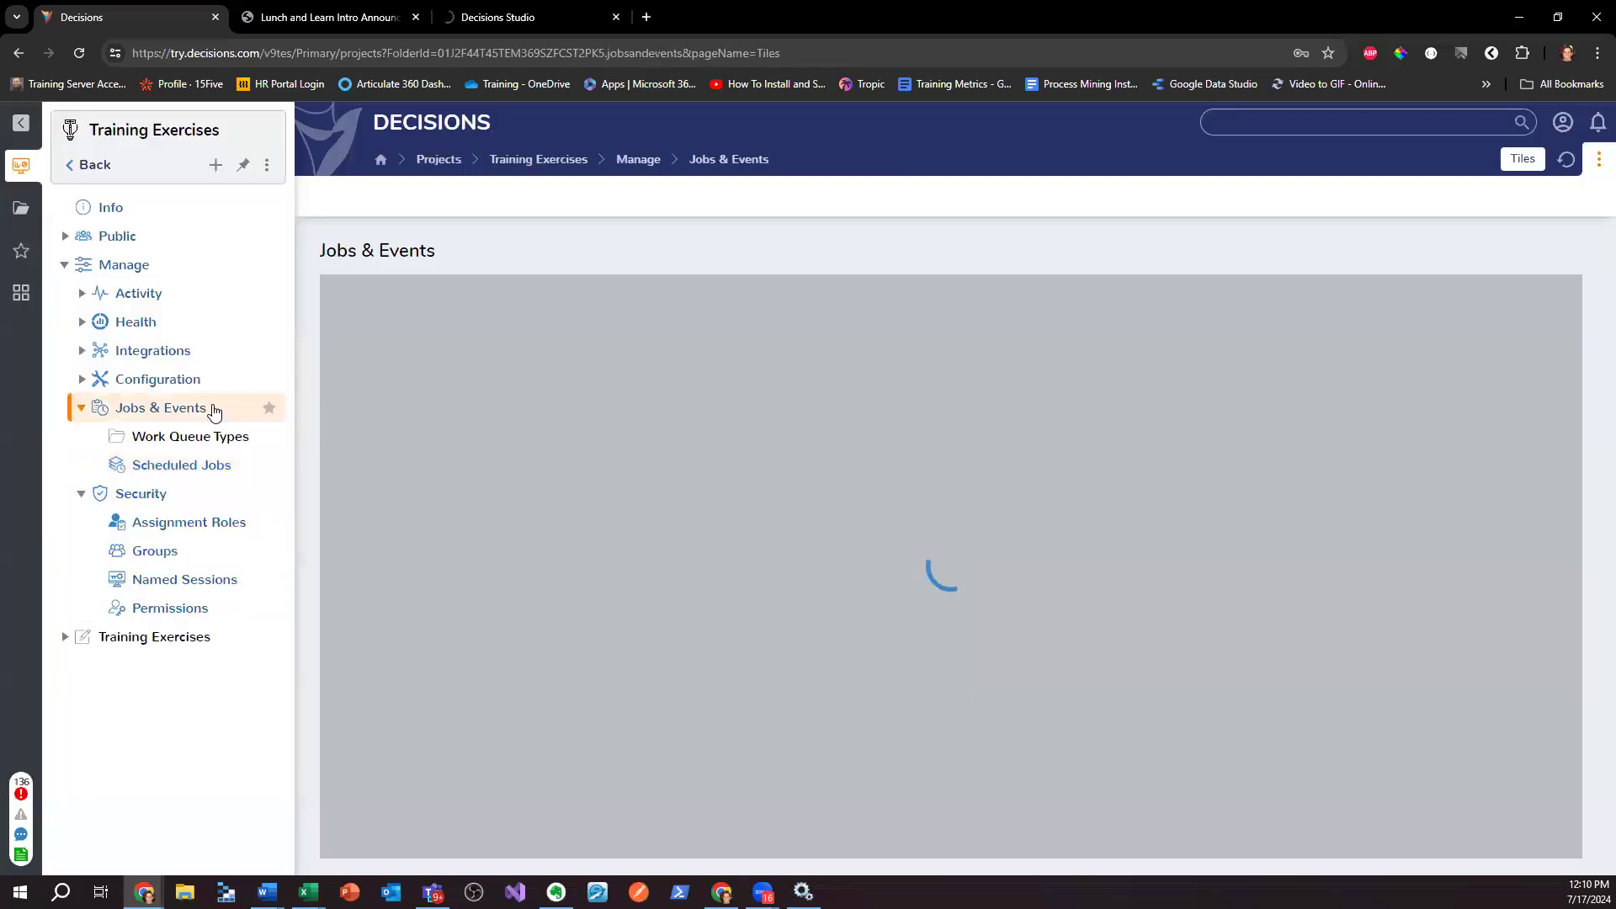
pyautogui.click(530, 395)
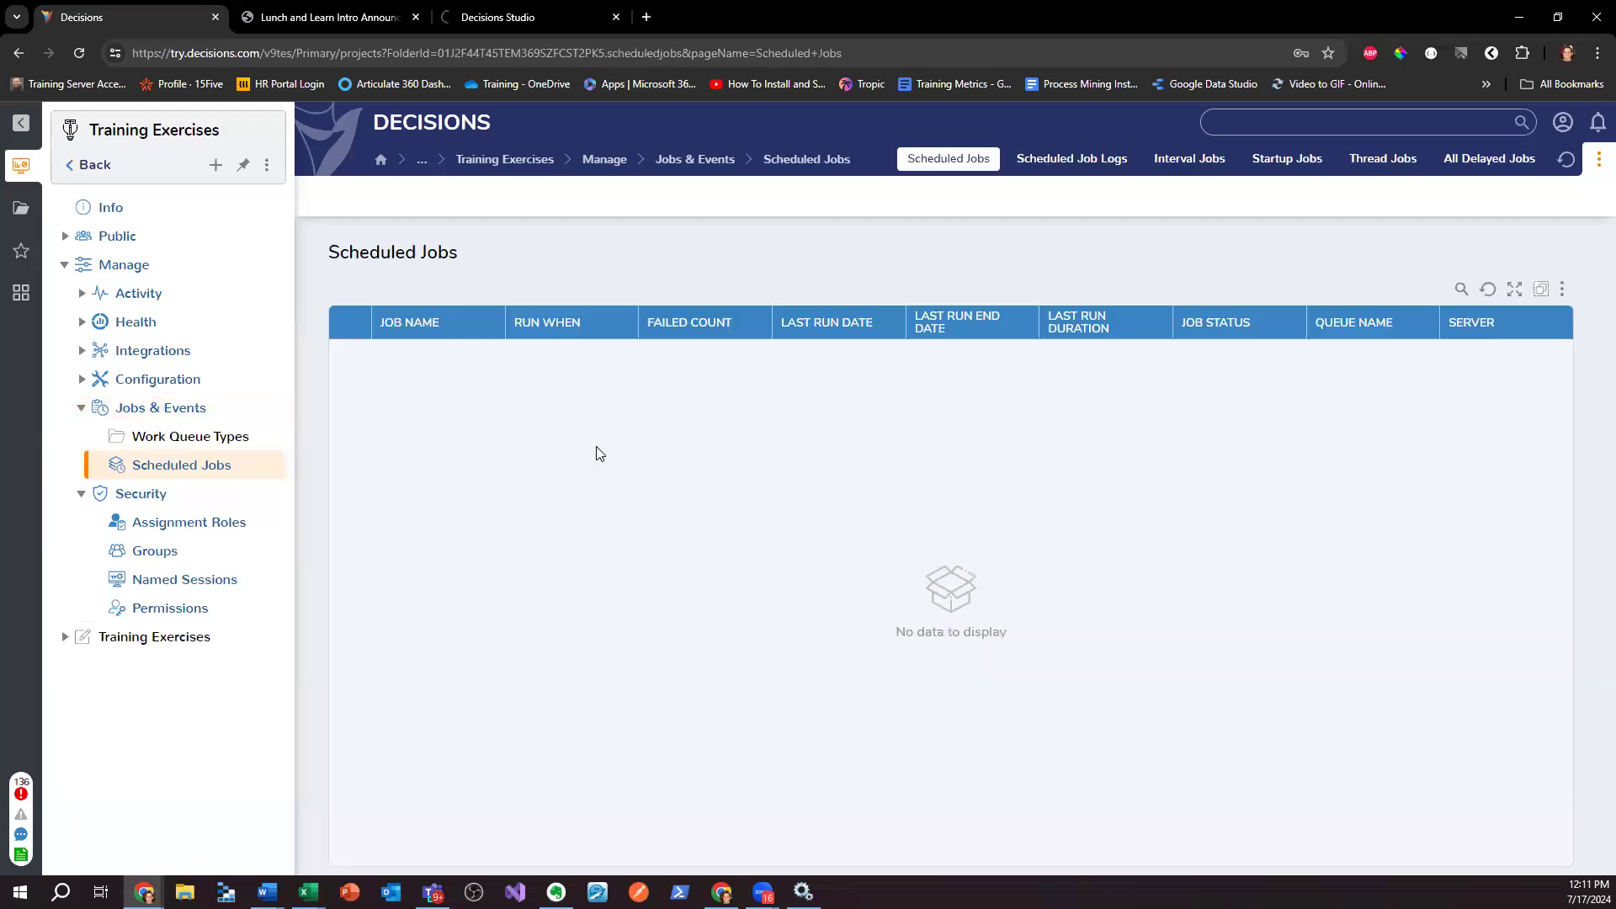
# - Collapse Manage and open the Training Exercises Flows list showing Test Flow
pyautogui.click(1572, 297)
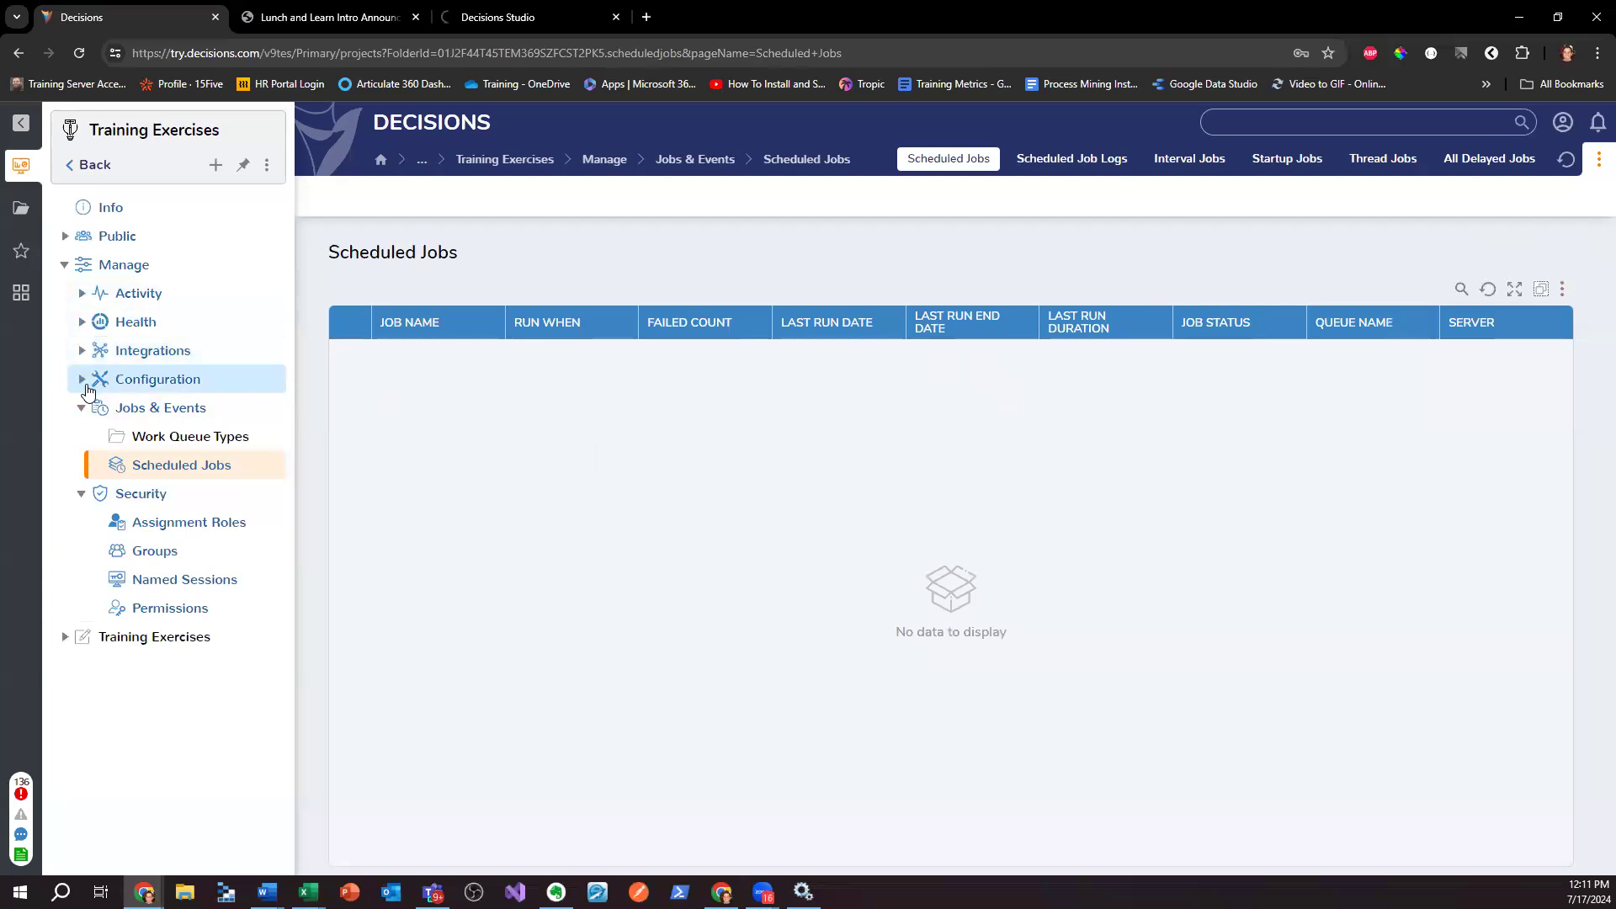
pyautogui.click(84, 266)
pyautogui.click(88, 294)
pyautogui.click(133, 327)
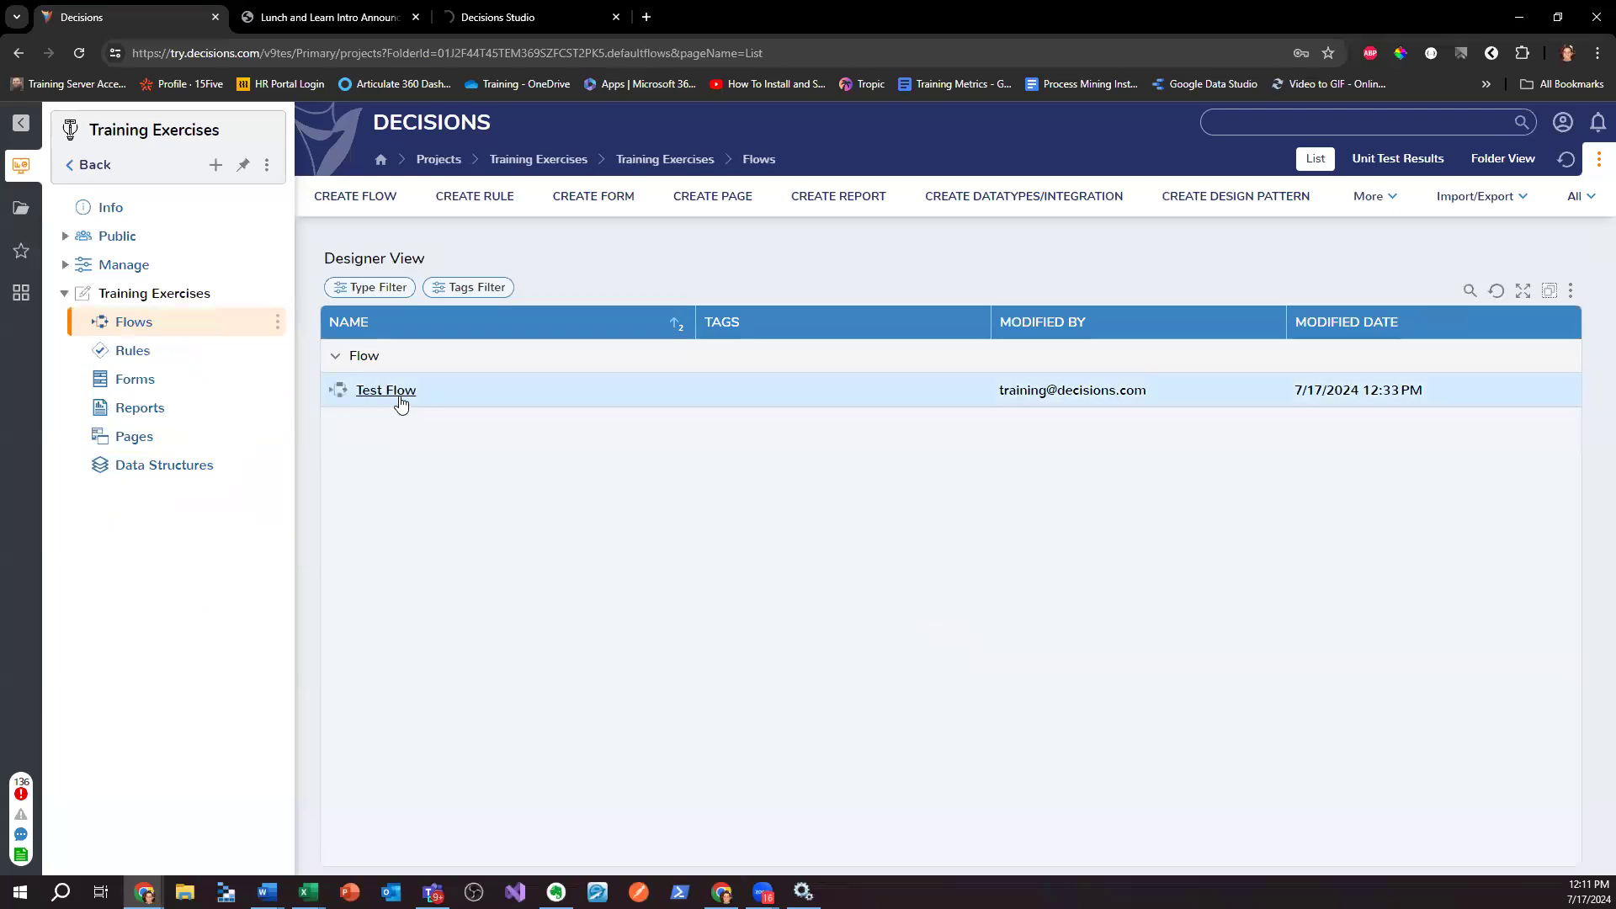
# - Open Test Flow's version history in a new tab and close the Decisions Studio tab
pyautogui.click(395, 392)
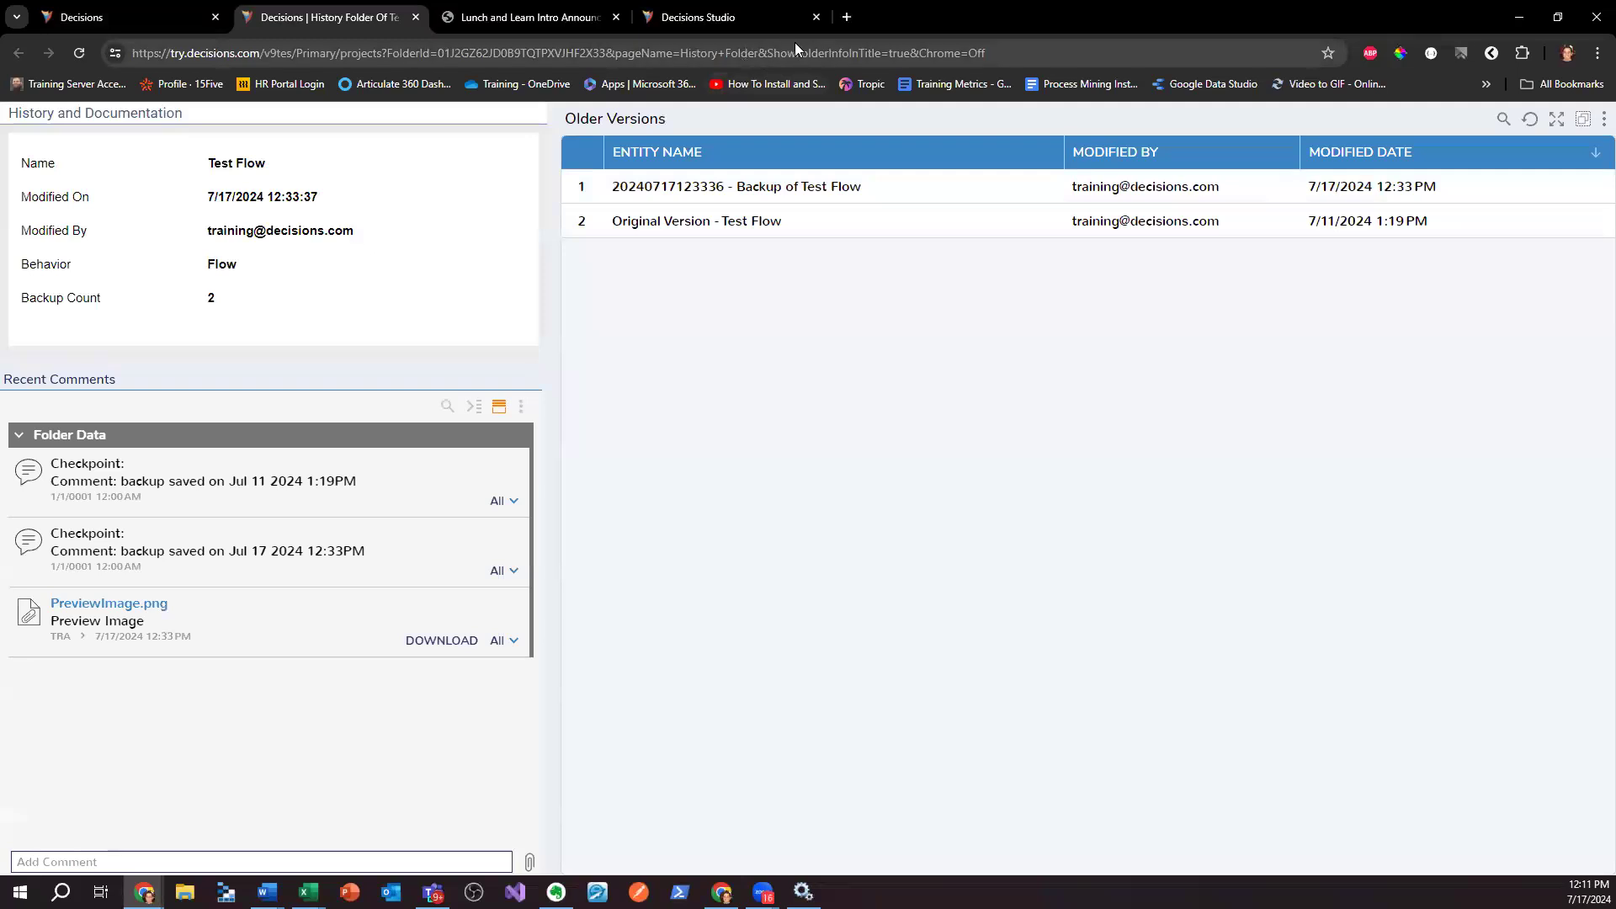
pyautogui.click(816, 17)
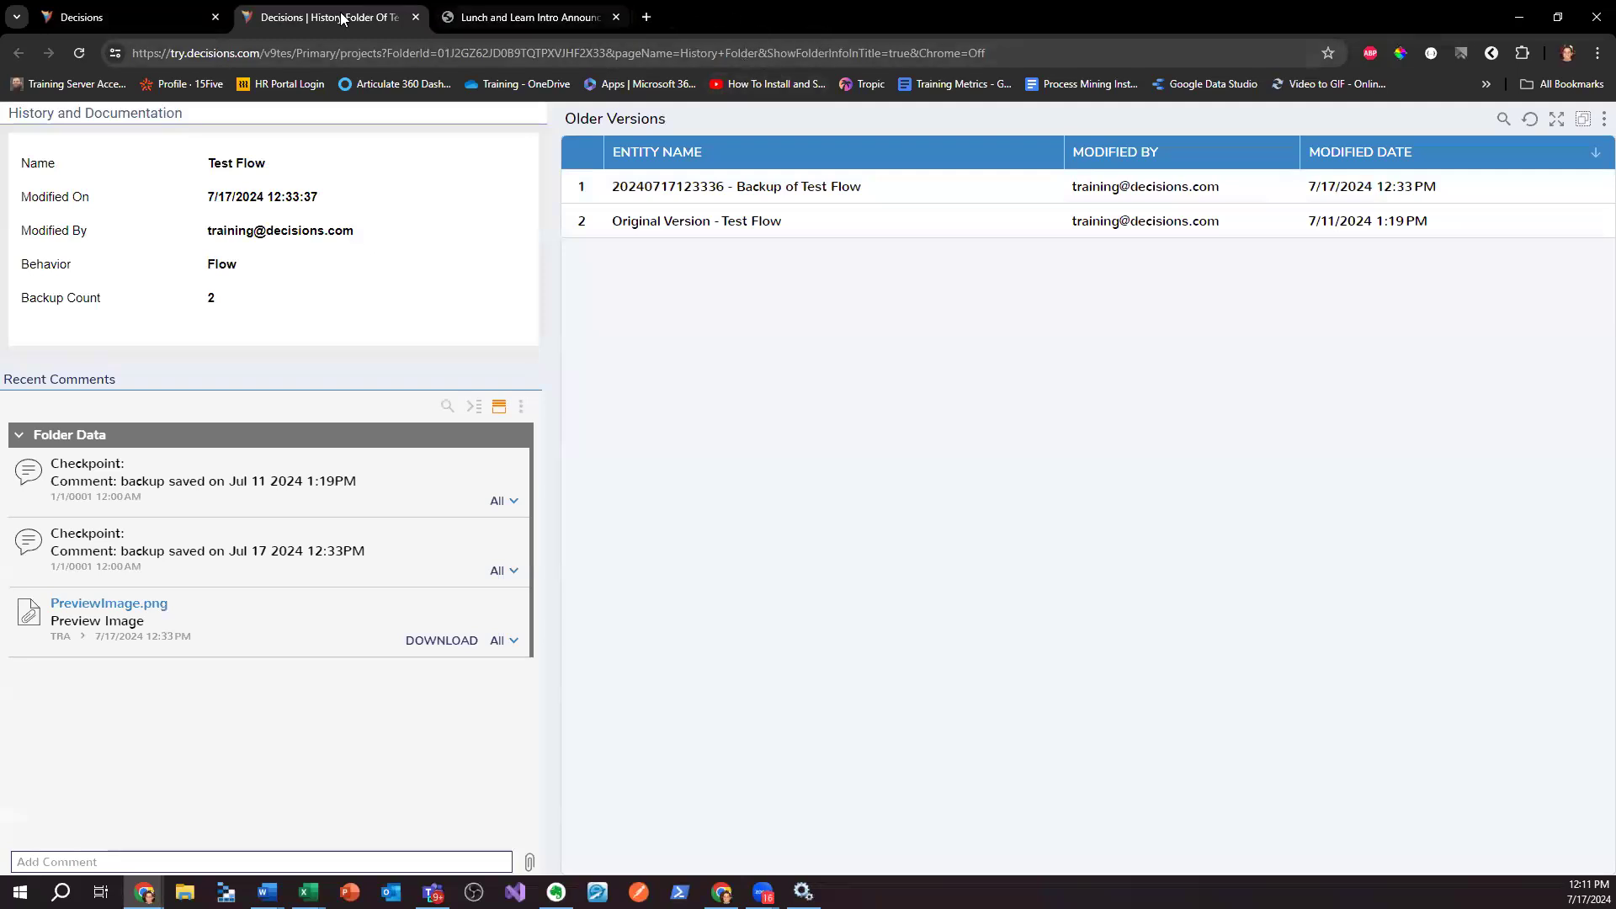
pyautogui.click(148, 21)
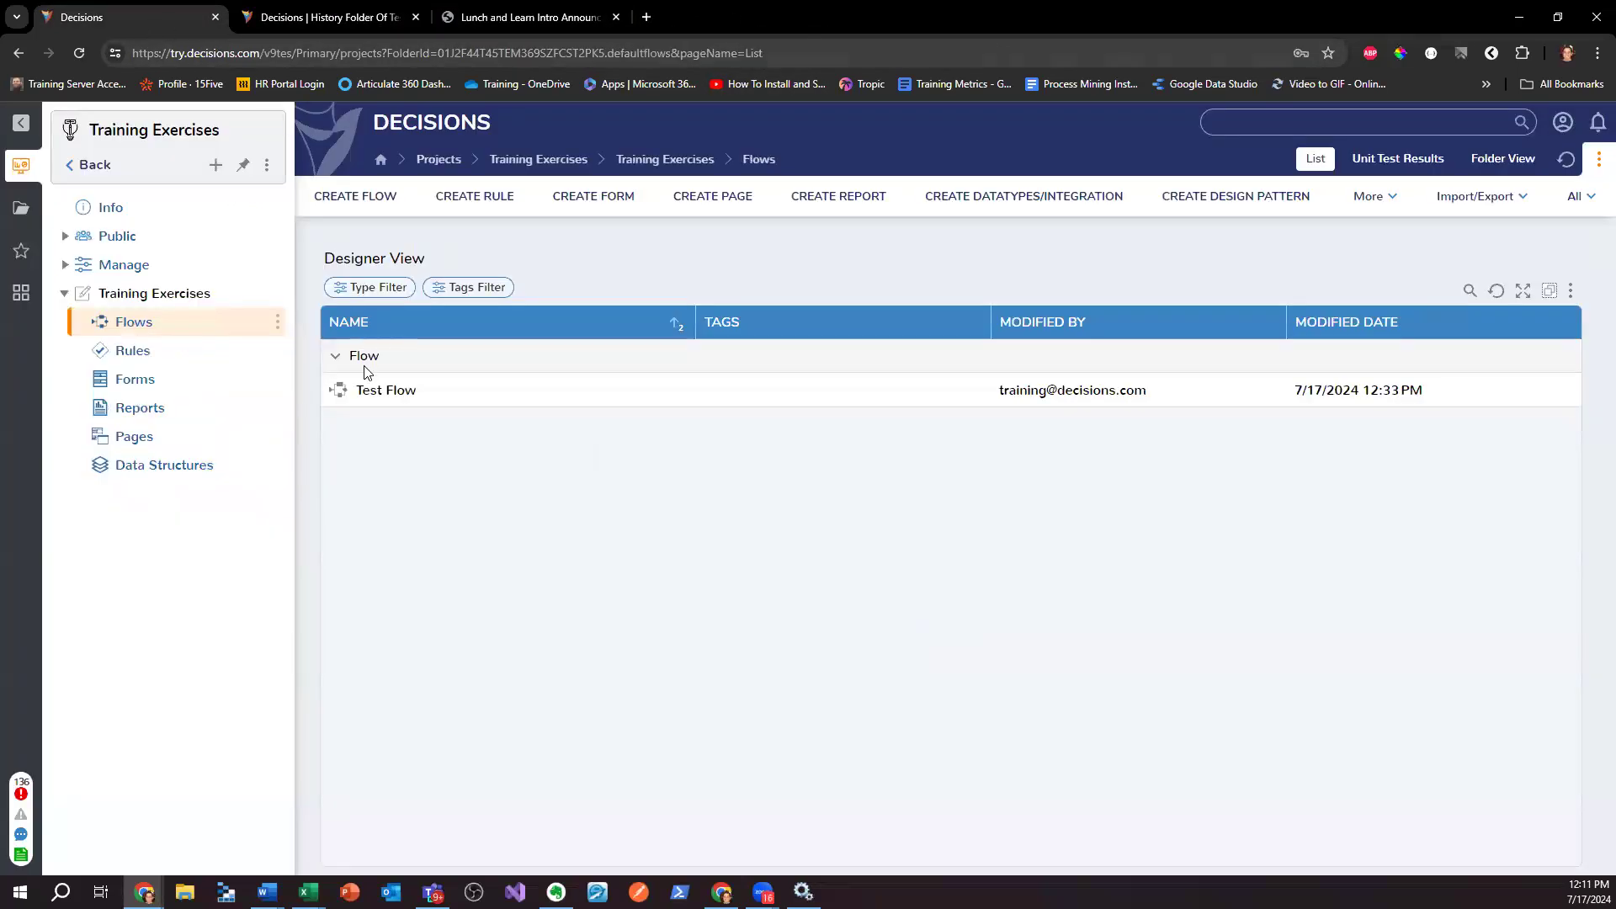
# - Look over Test Flow's actions menu, collapse the Training Exercises folder, and sign out
pyautogui.click(374, 390)
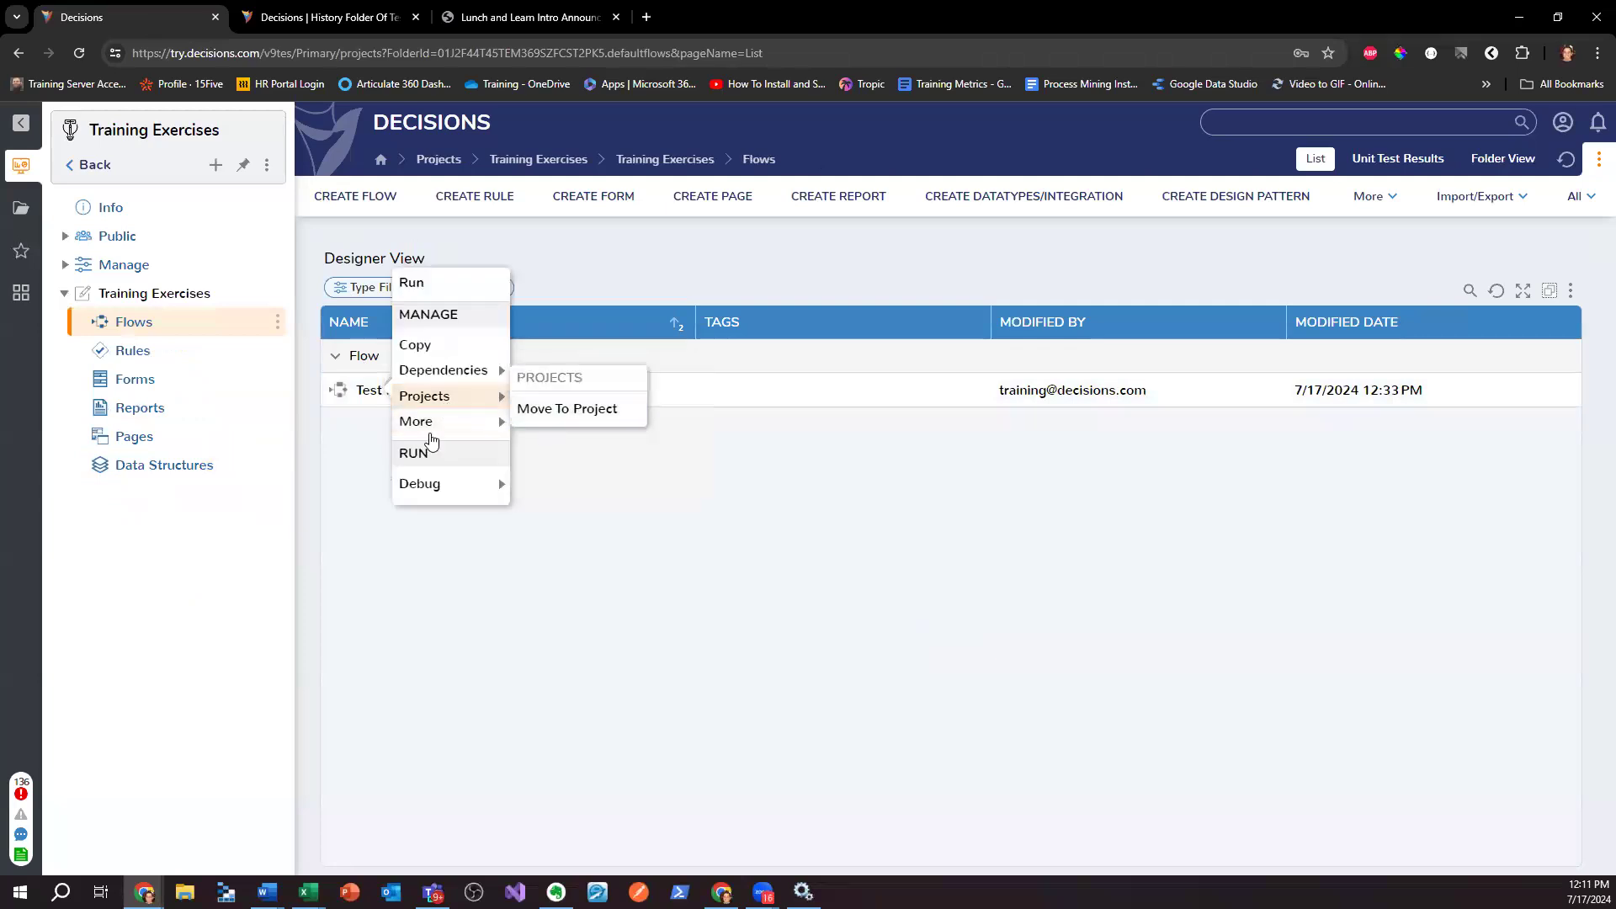
pyautogui.moveTo(428, 424)
pyautogui.moveTo(534, 456)
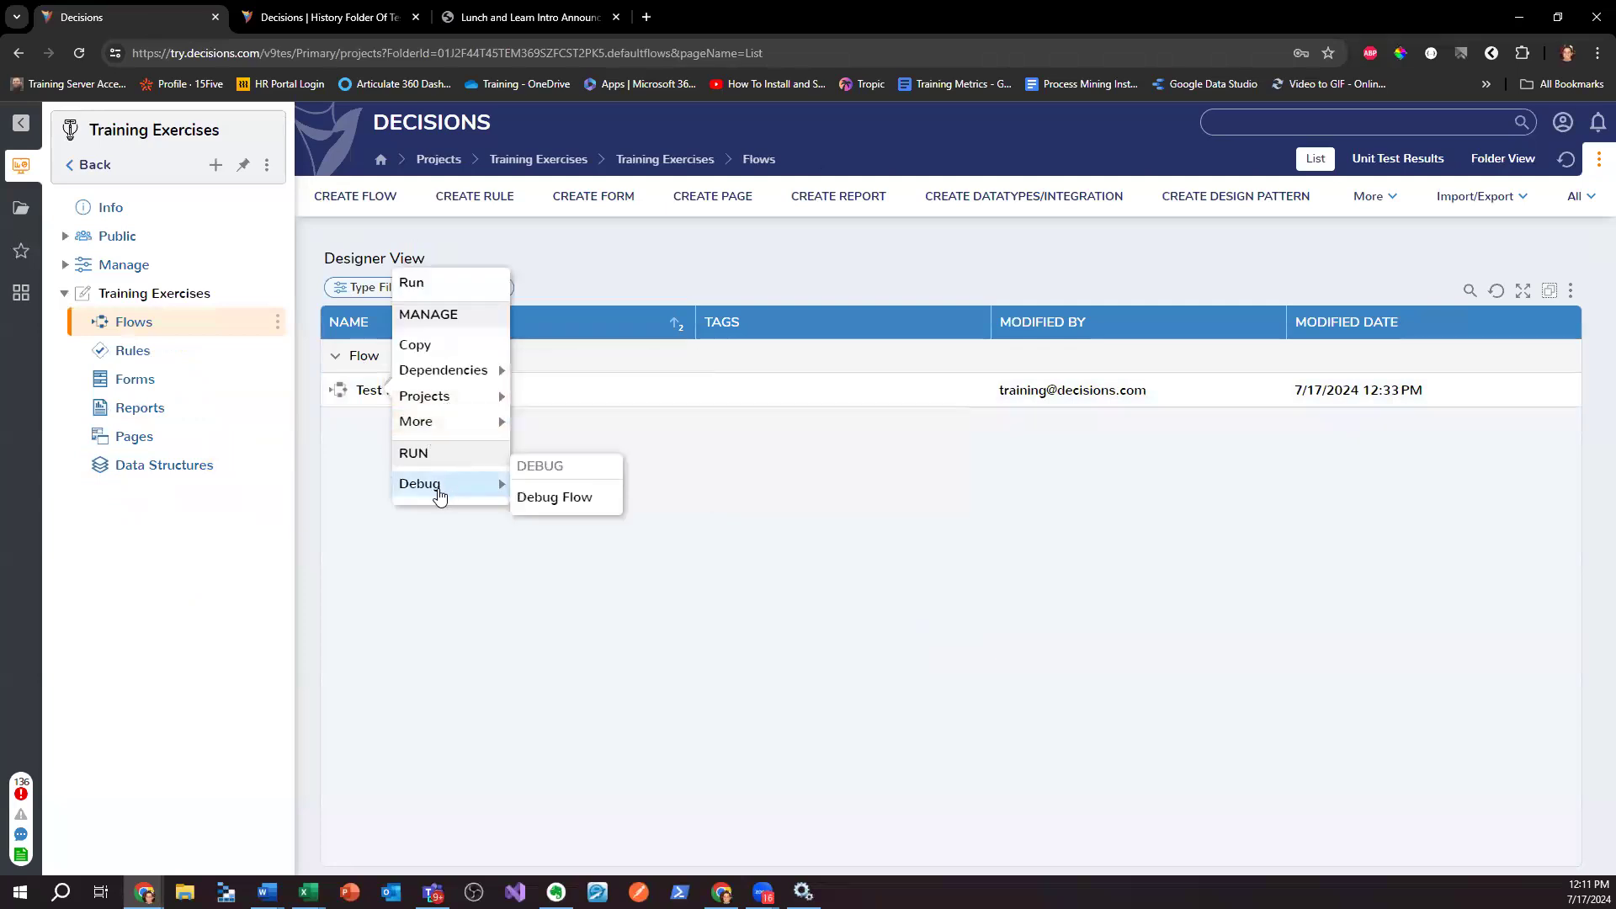
pyautogui.click(344, 514)
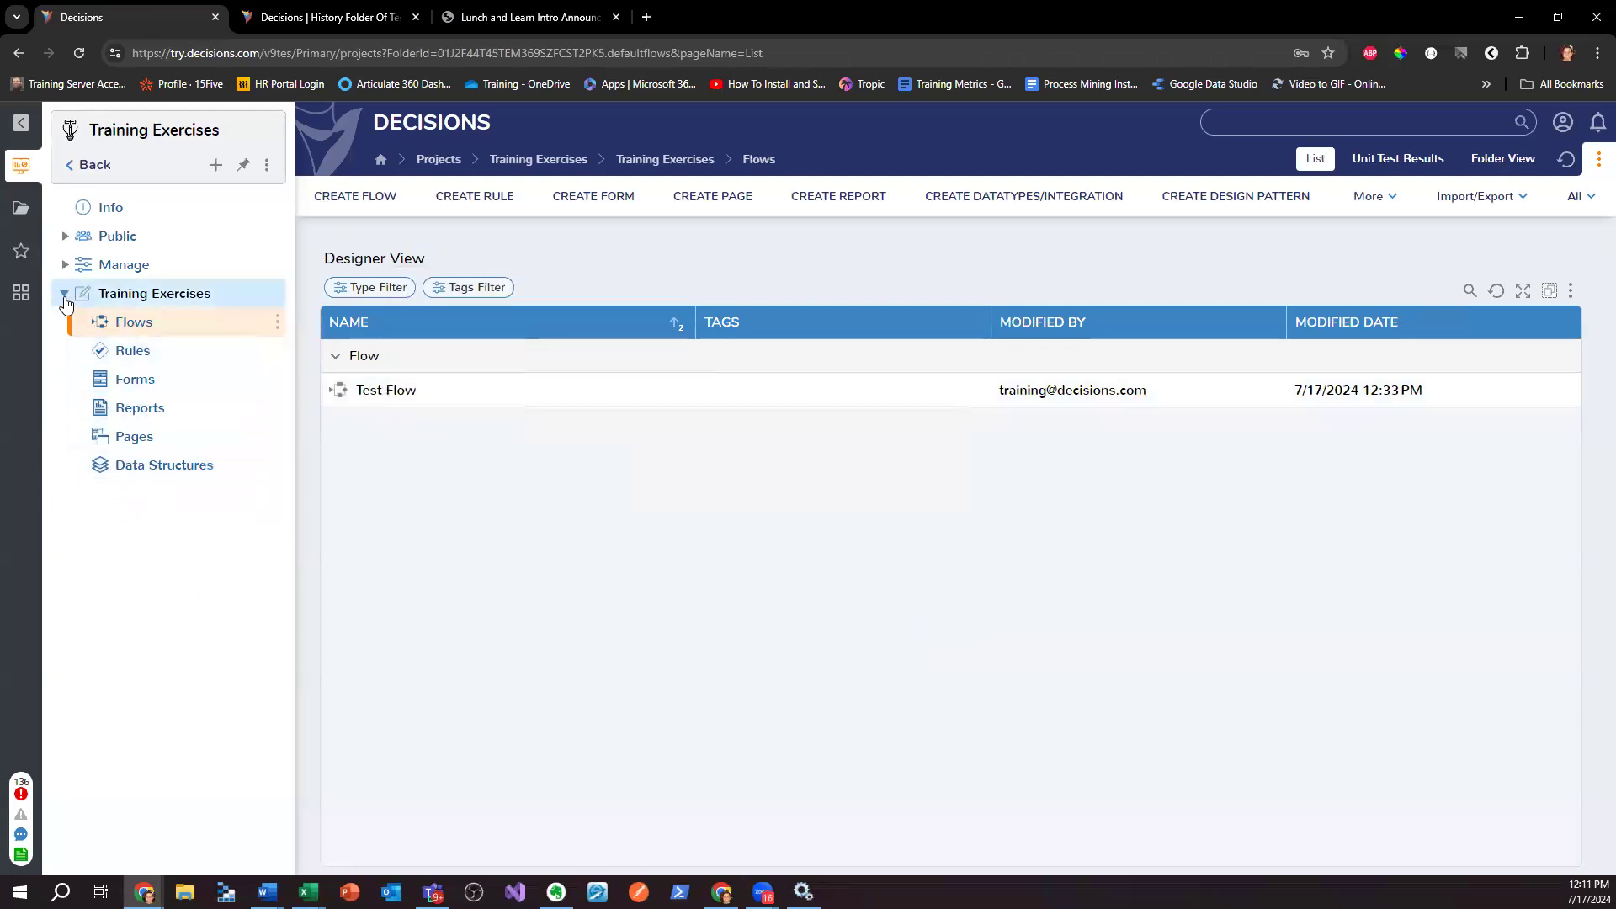
pyautogui.click(64, 294)
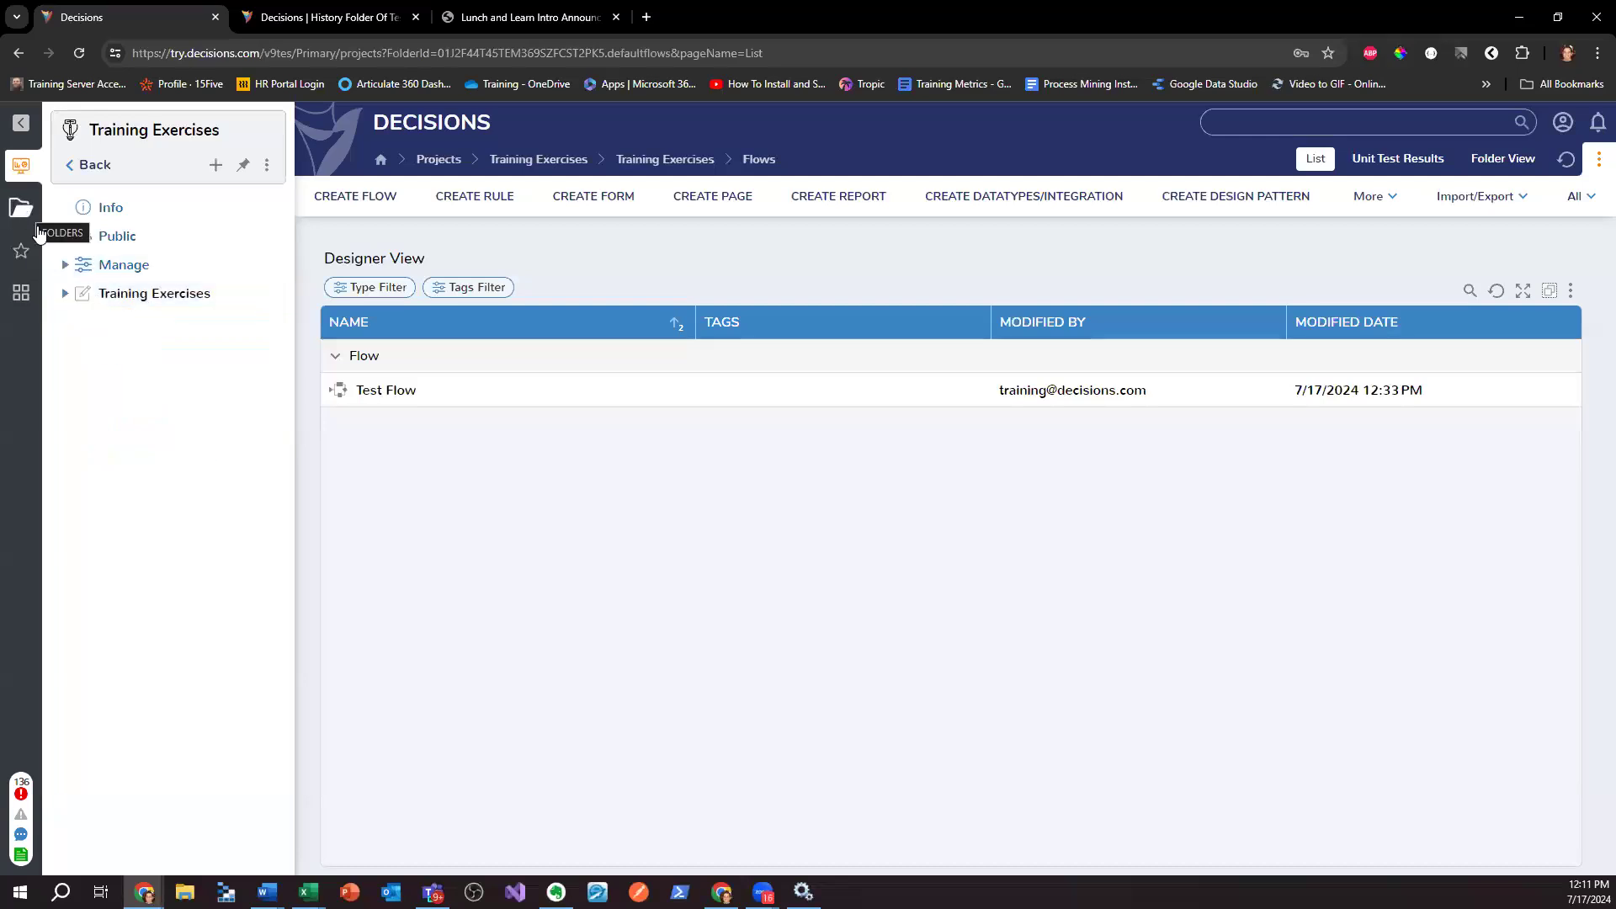
pyautogui.click(1558, 124)
pyautogui.click(1416, 425)
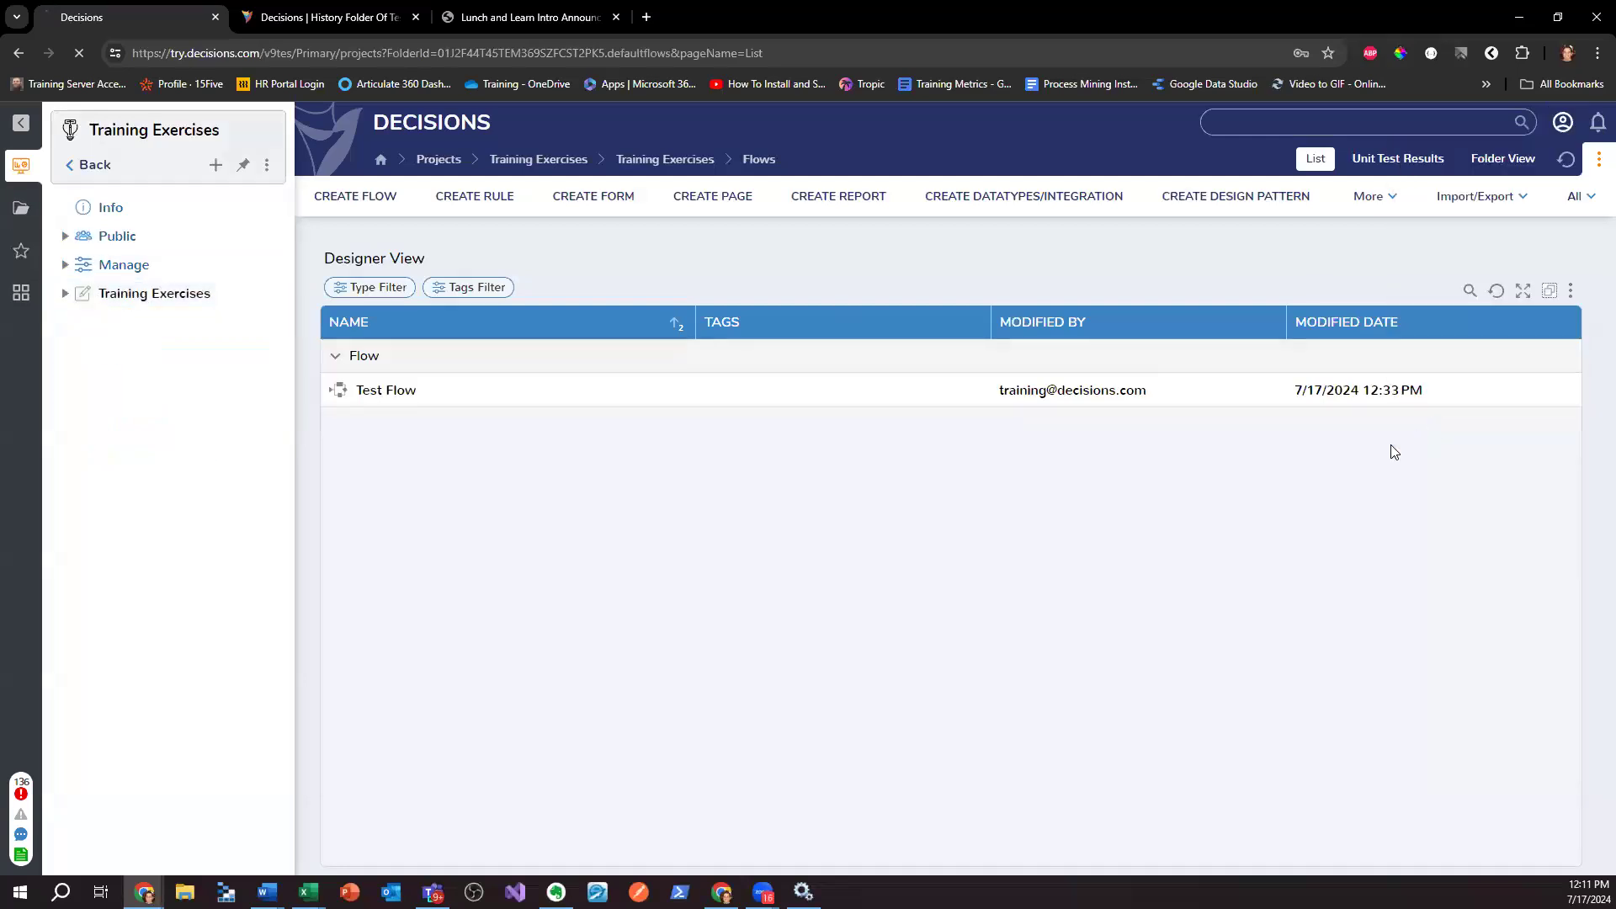
# - Sign back in with the saved training account and open the Training Exercises actions menu
pyautogui.click(641, 456)
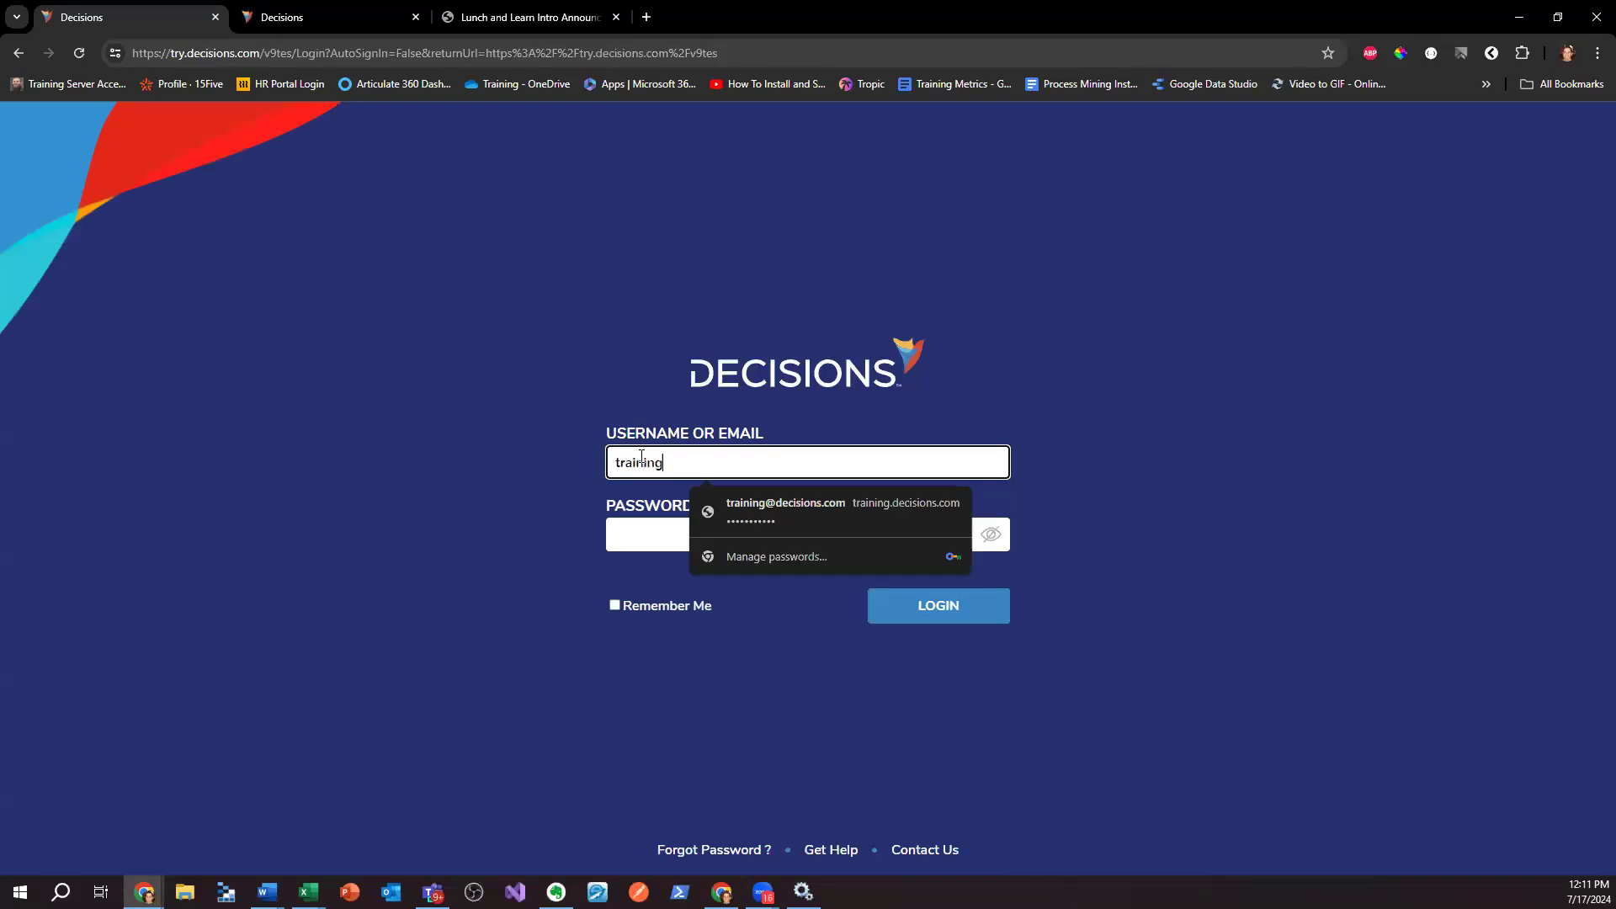
pyautogui.press('Tab')
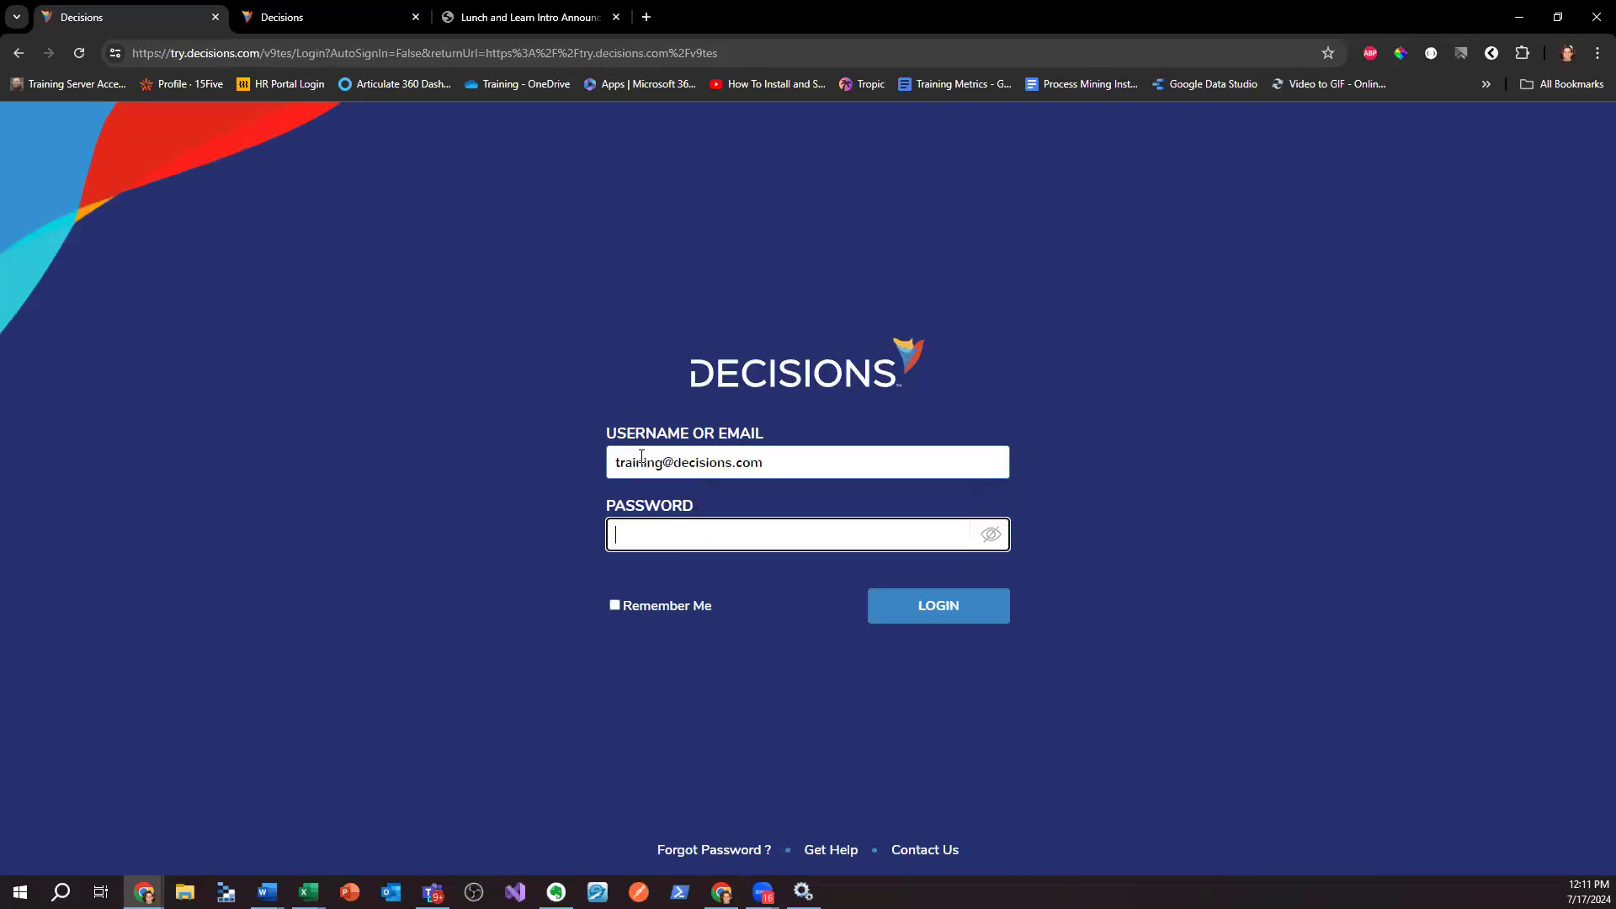
pyautogui.hotkey('alt', 'Tab')
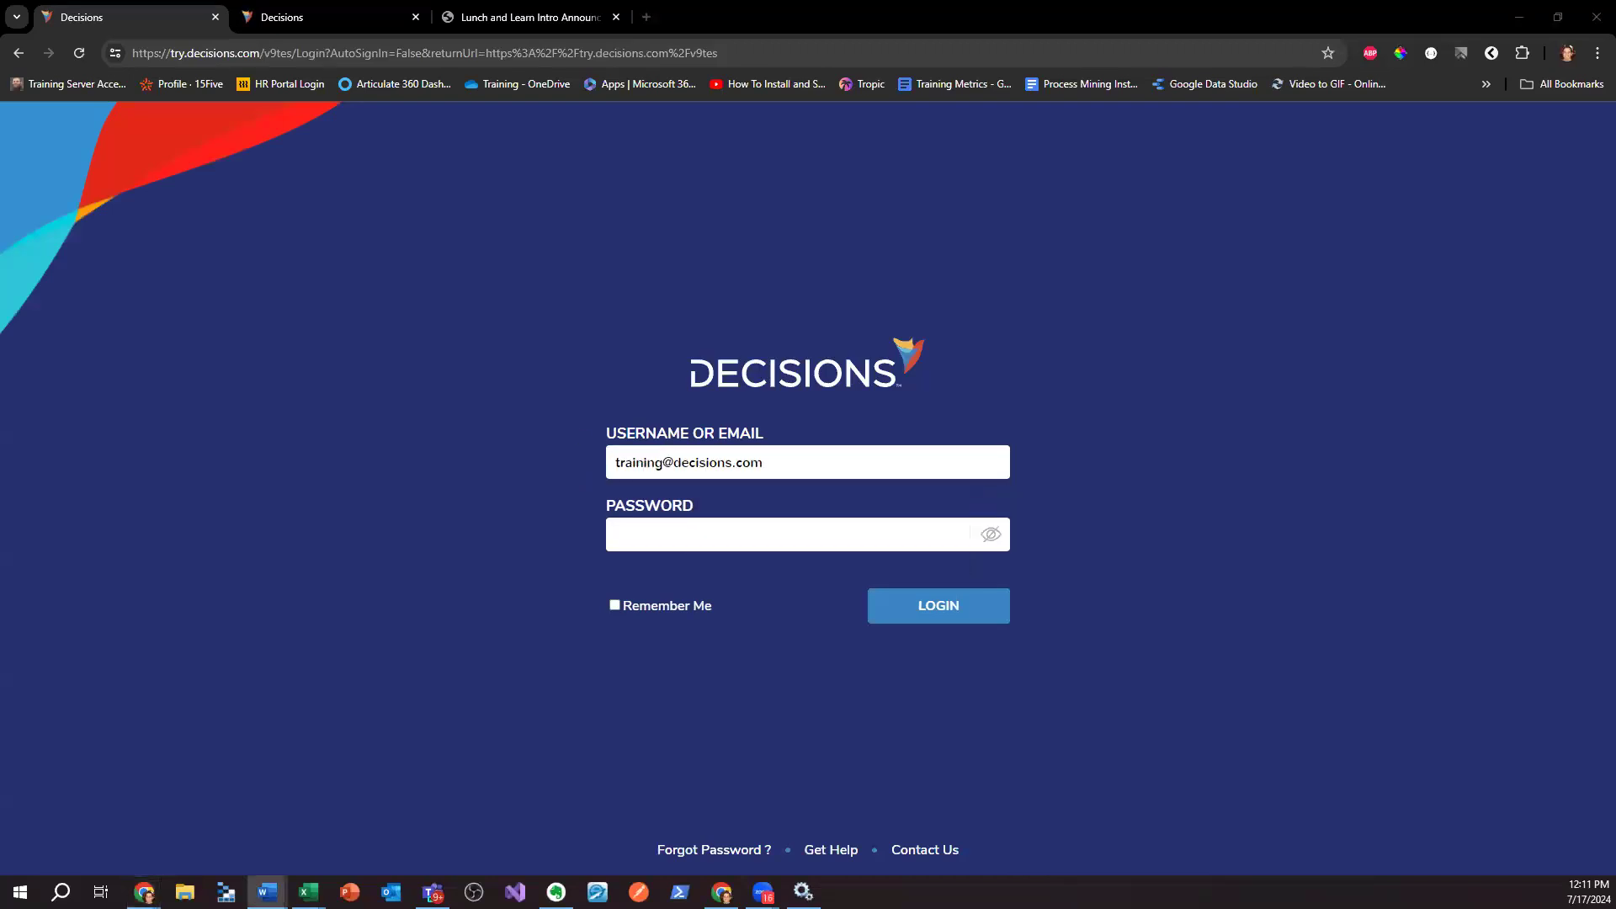
pyautogui.click(762, 532)
pyautogui.hotkey('ctrl', 'v')
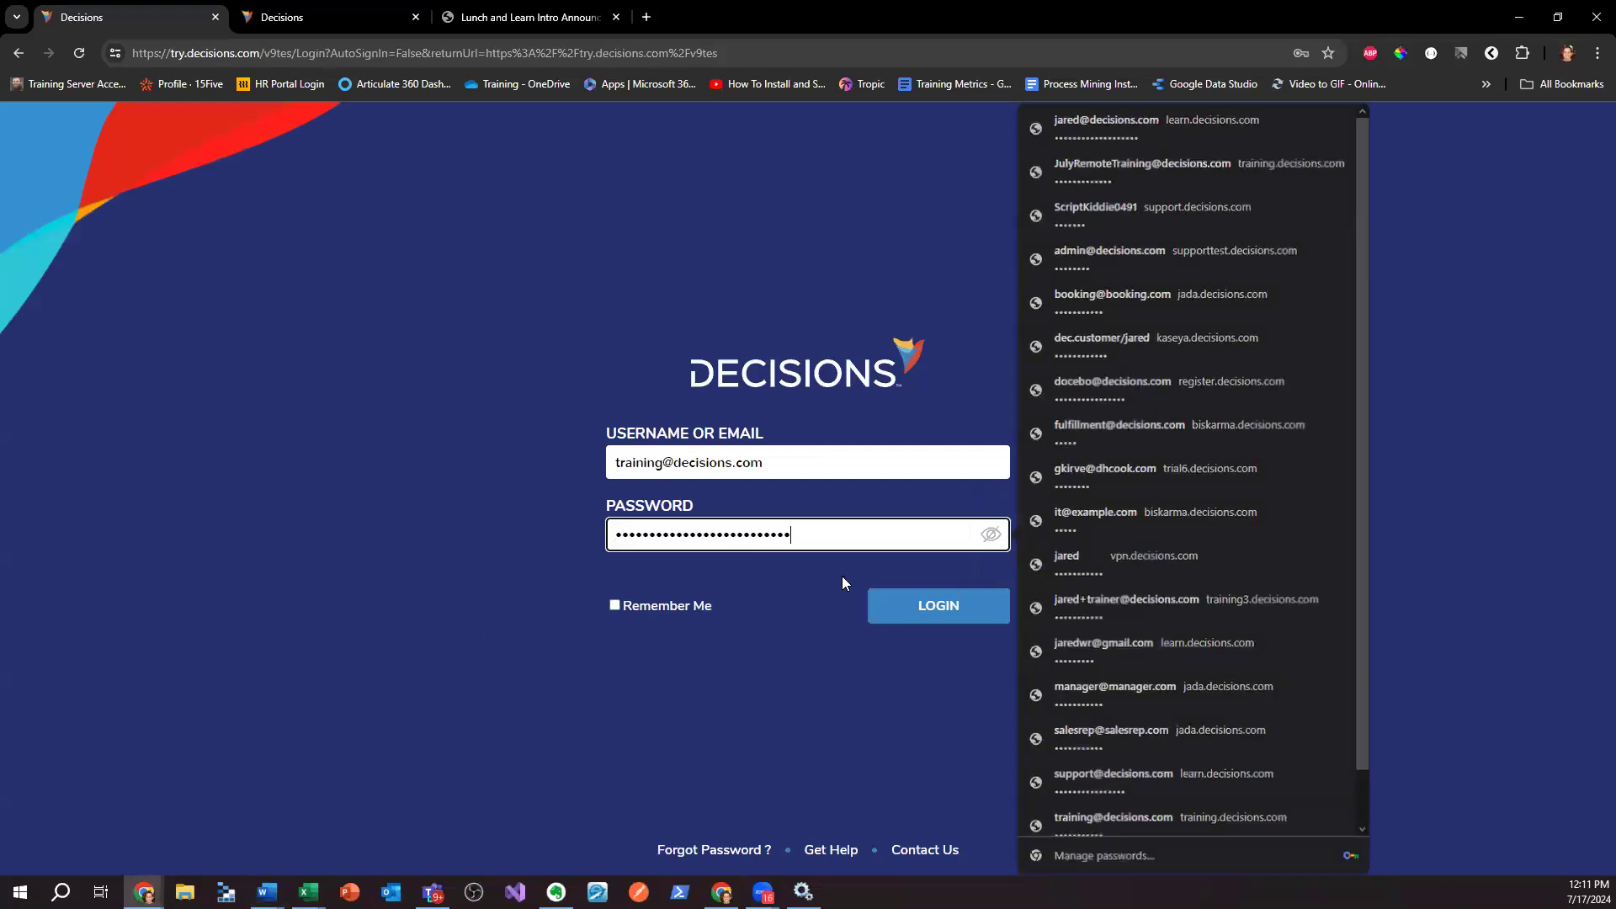
pyautogui.press('Return')
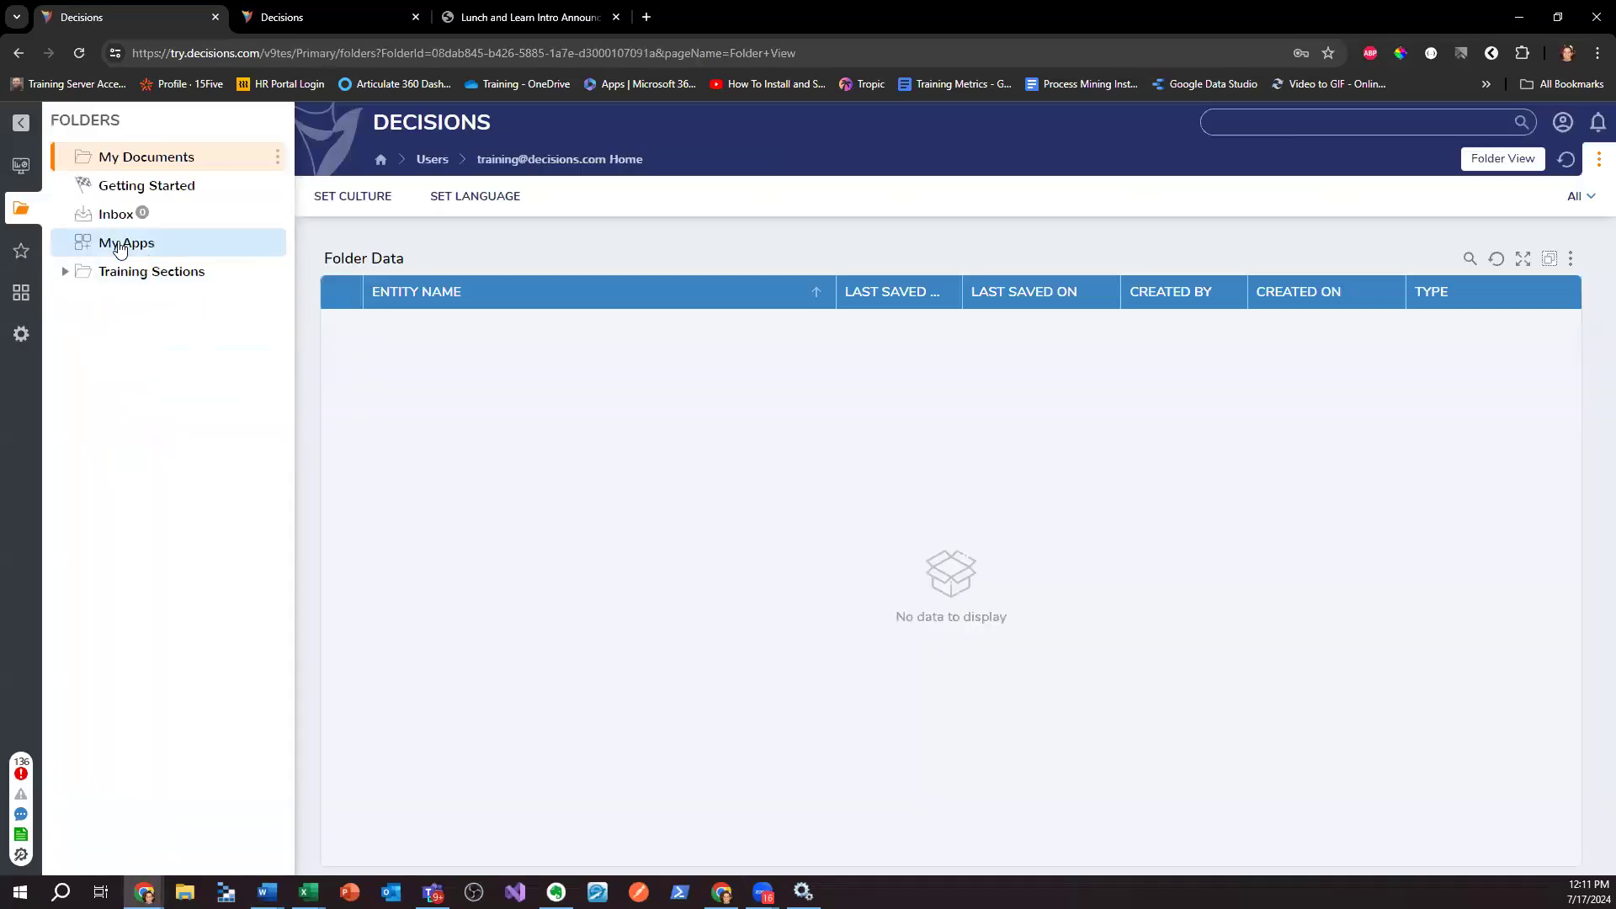
pyautogui.click(22, 168)
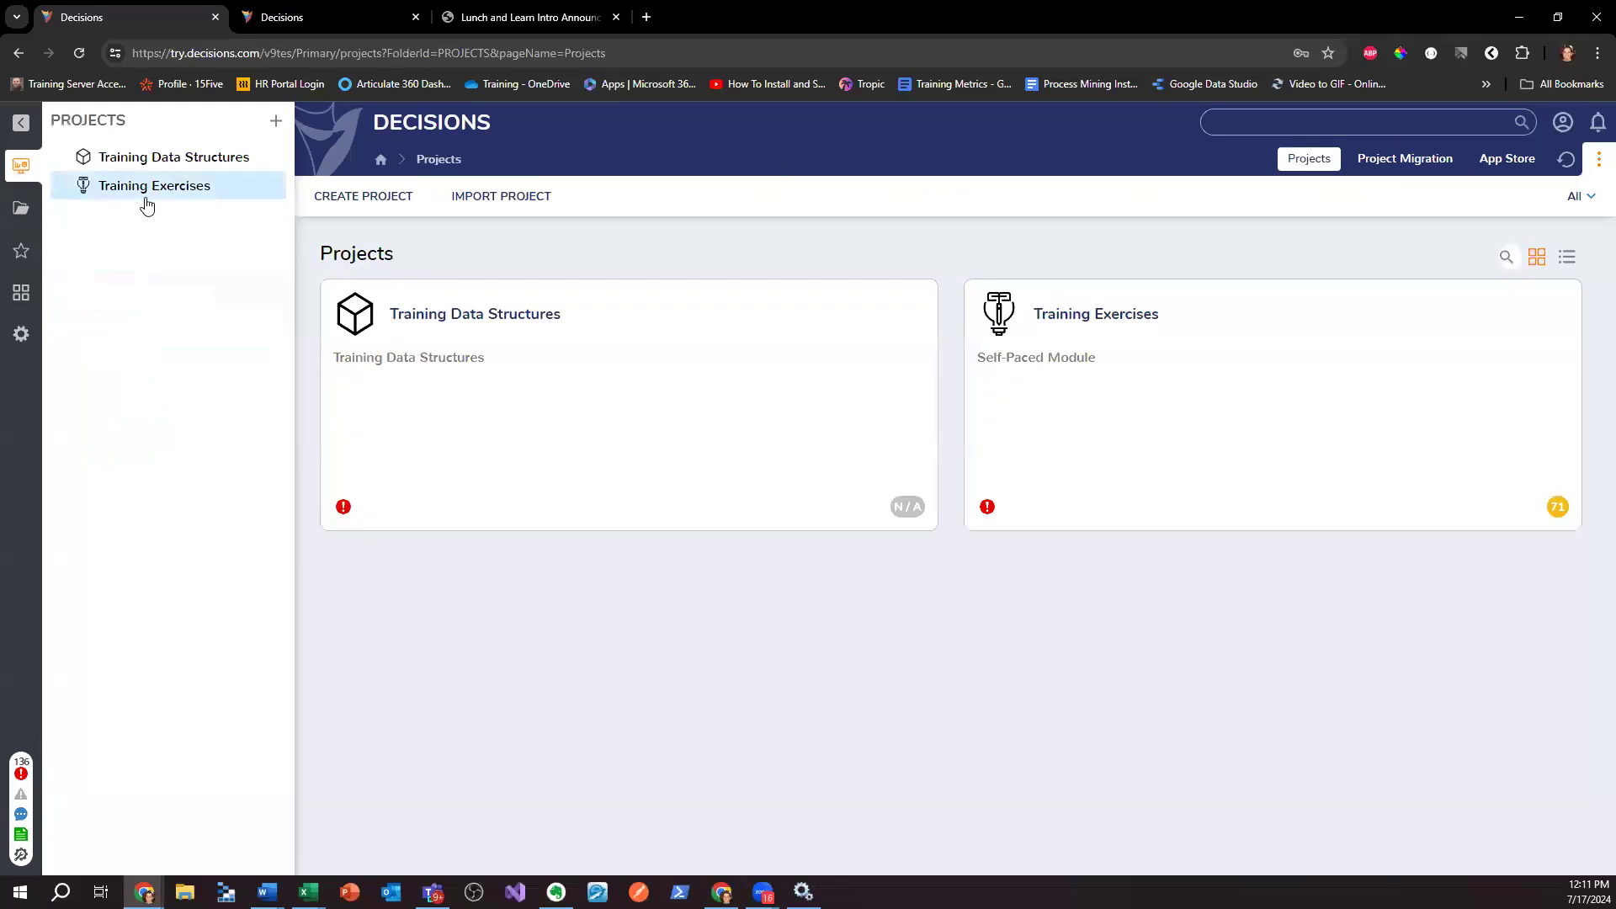
pyautogui.click(269, 185)
# - Open Training Exercises' Manage Permissions and add the Designers group
pyautogui.moveTo(360, 309)
pyautogui.moveTo(362, 209)
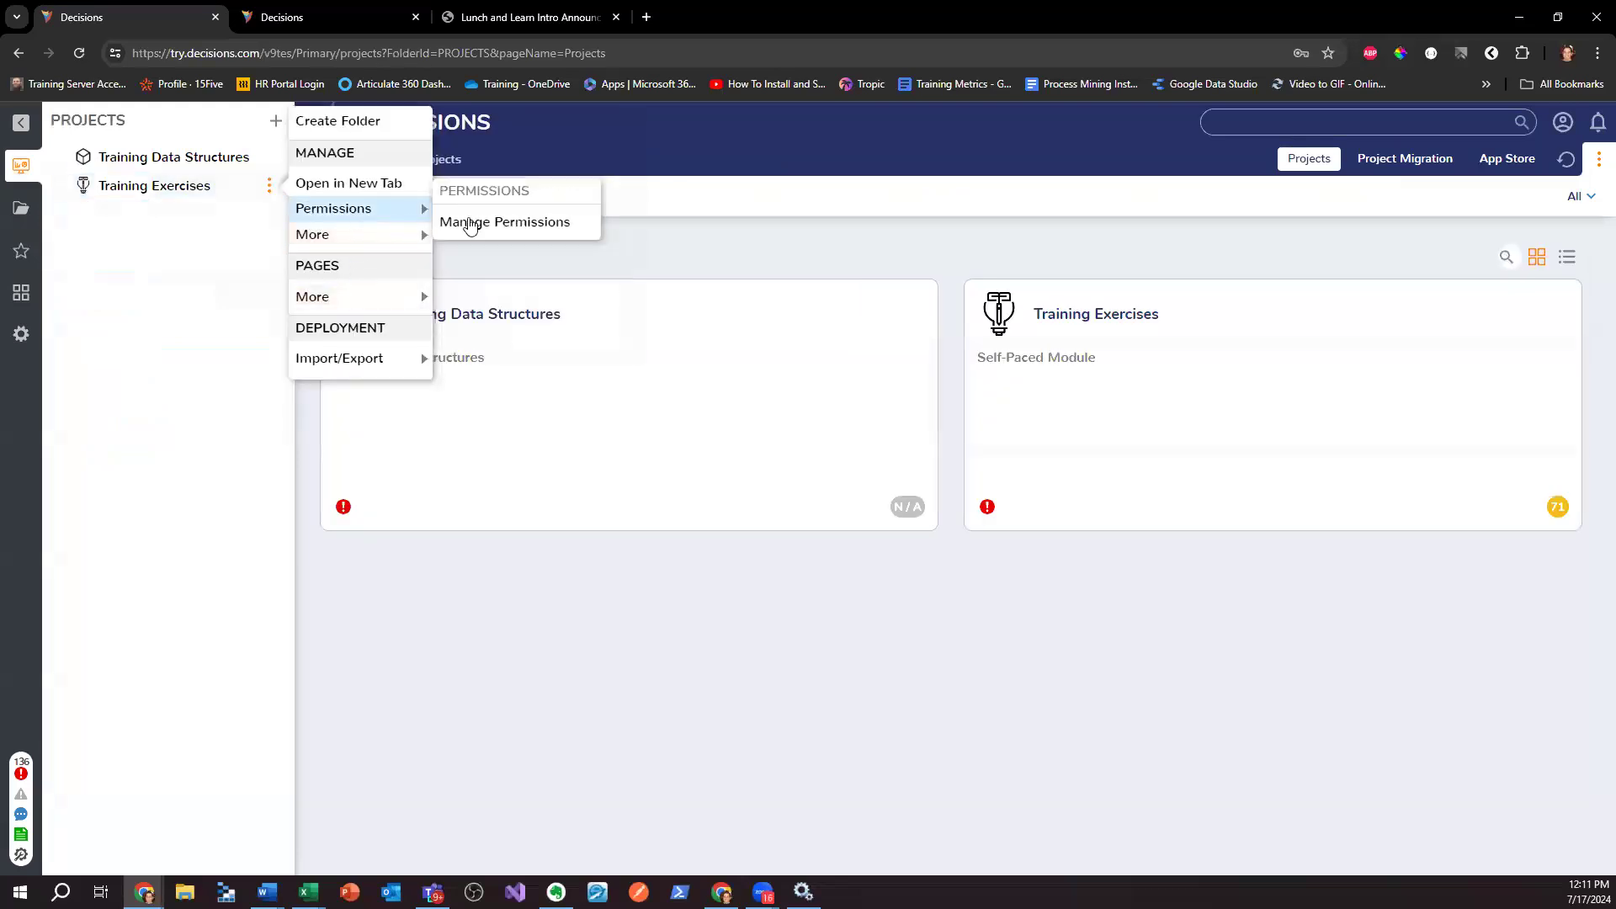
pyautogui.click(493, 221)
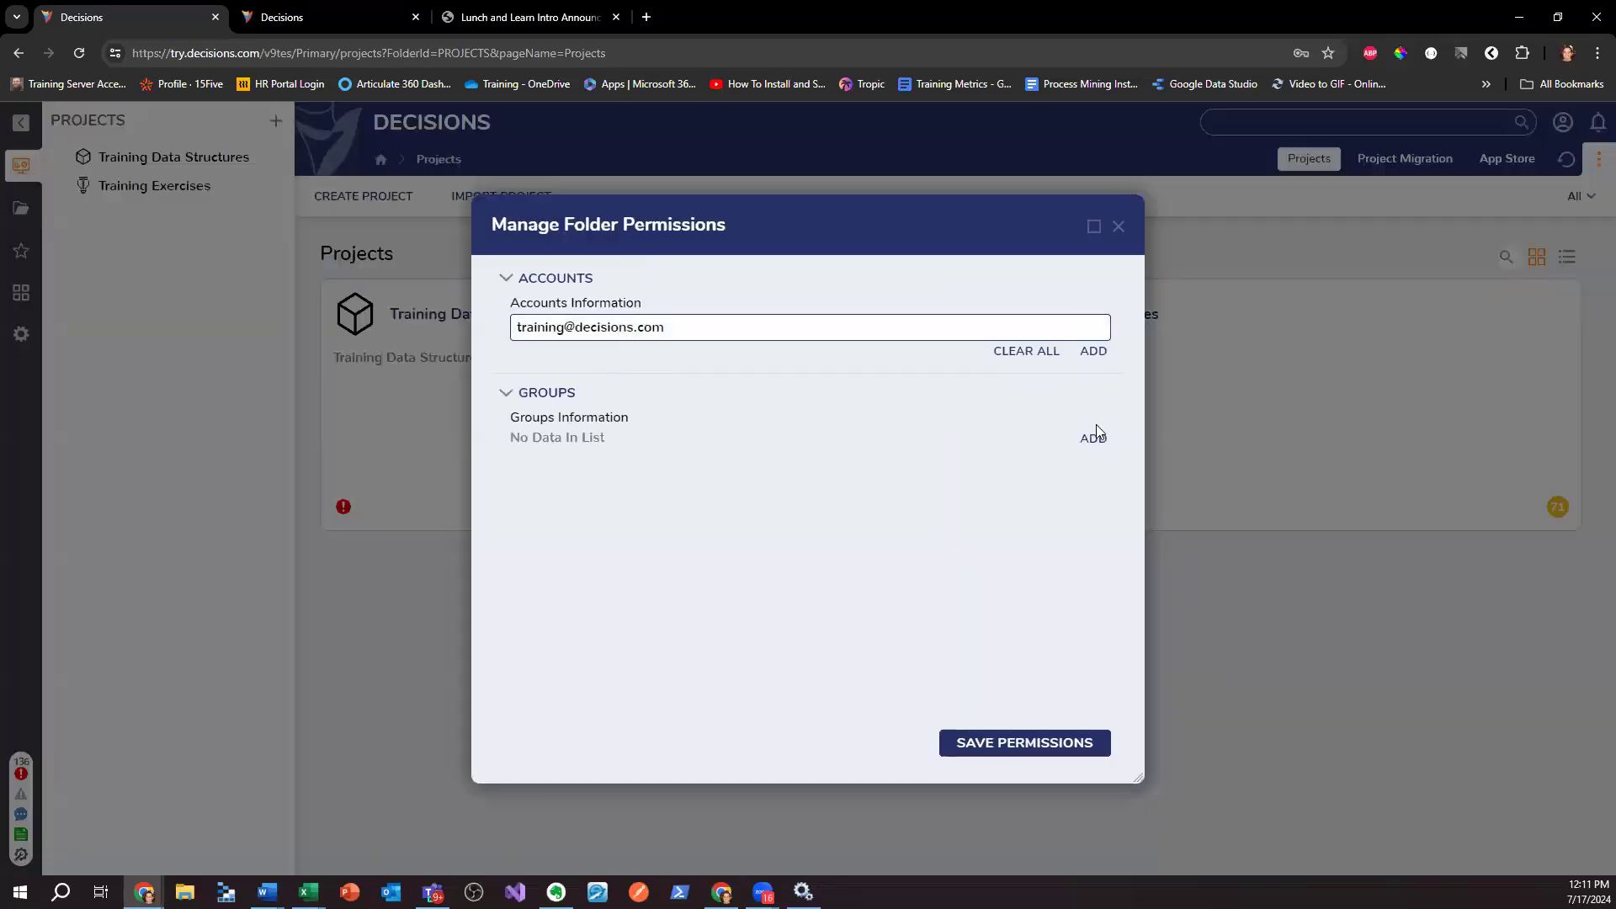
pyautogui.click(1091, 439)
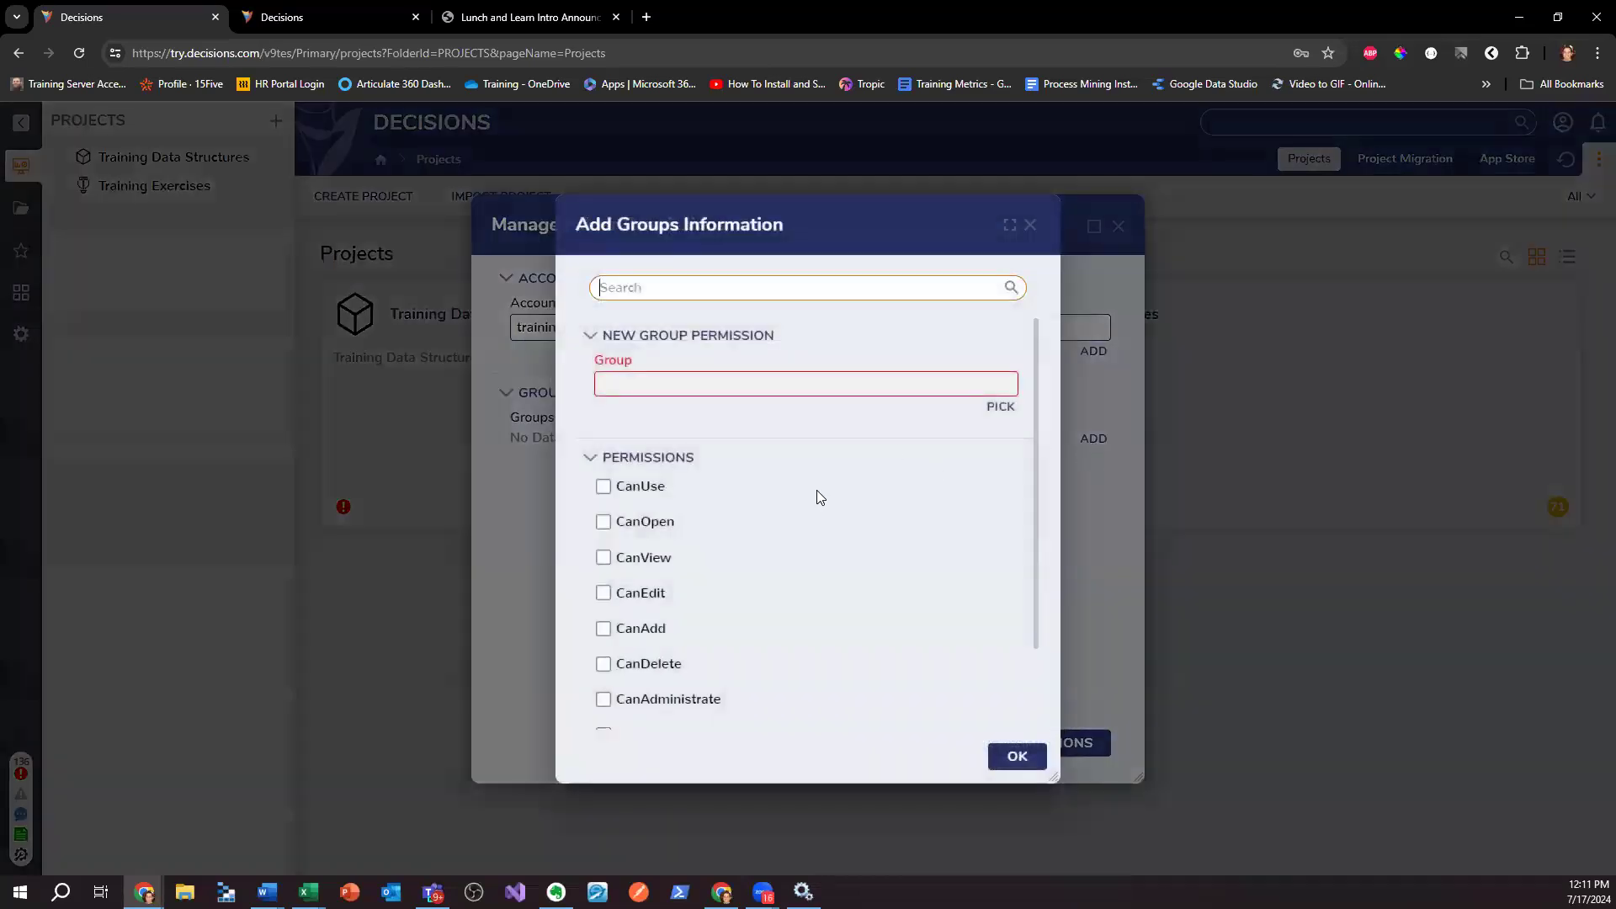
pyautogui.click(1015, 410)
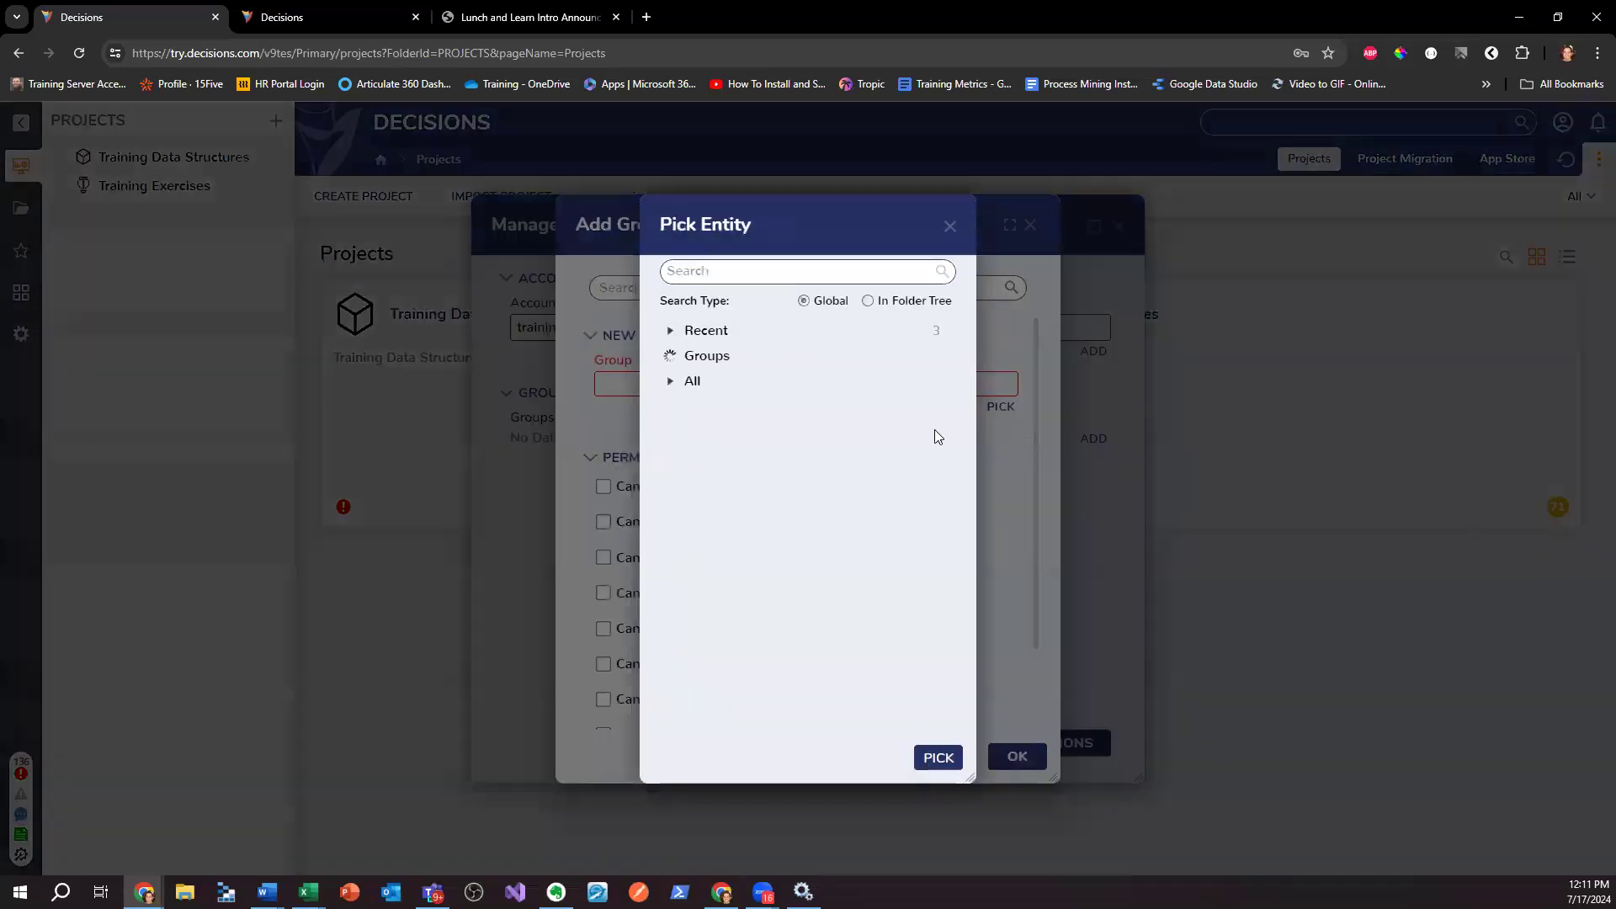
pyautogui.click(670, 330)
pyautogui.click(736, 406)
pyautogui.click(936, 758)
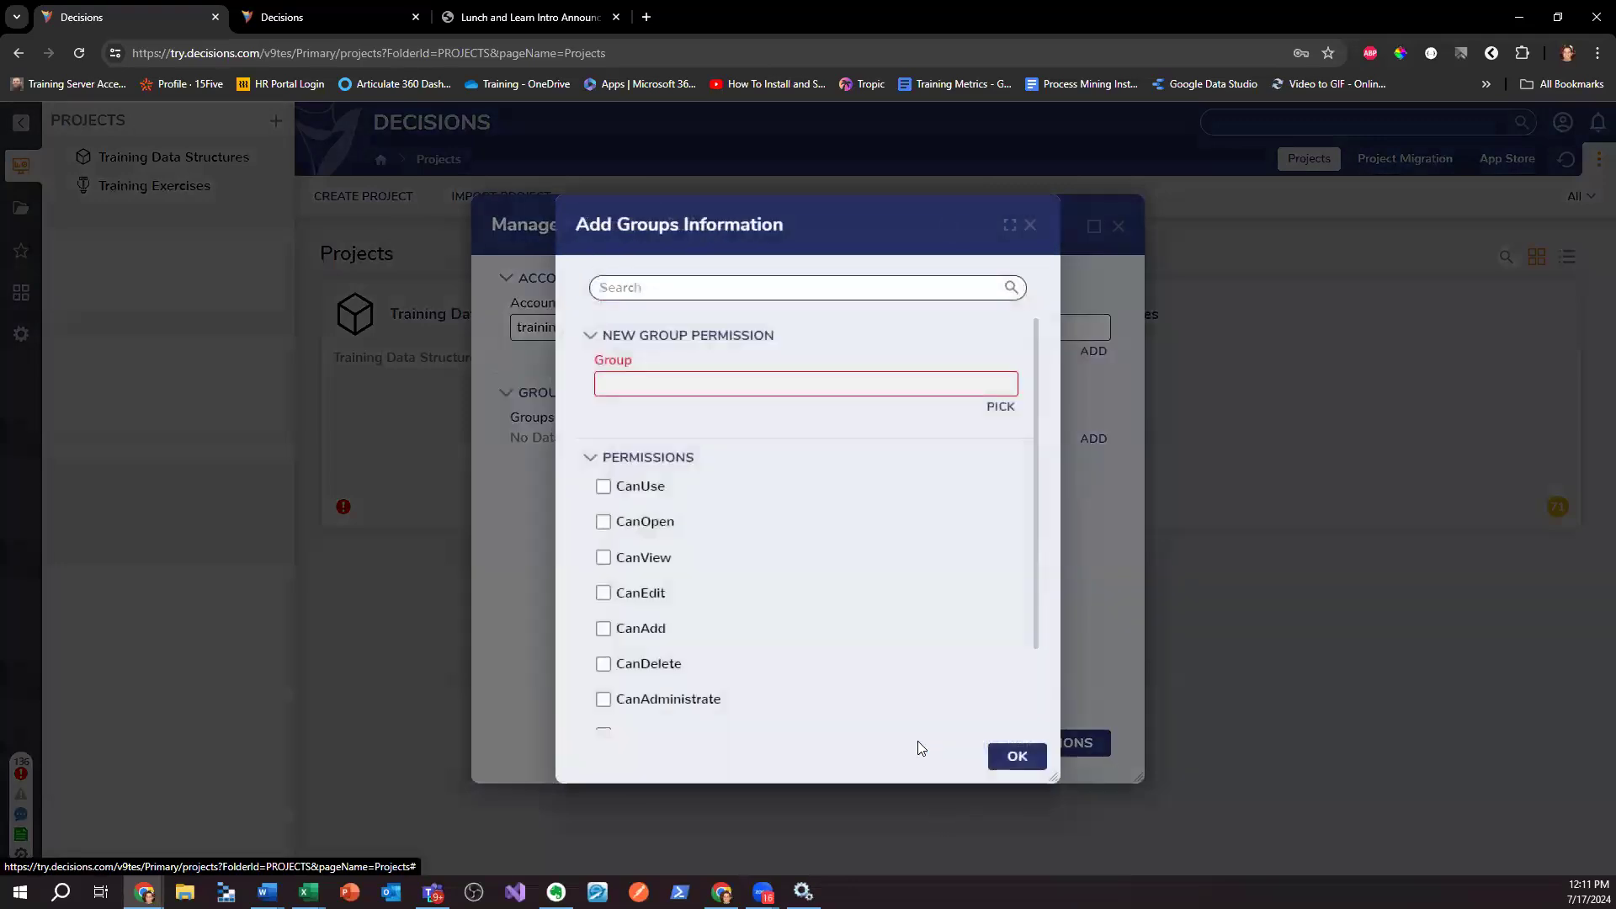
# - Grant Designers CanOpen, CanView, CanEdit, CanAdd and CanViewBrowsePage, and save the permissions
pyautogui.scroll(-2, 694, 518)
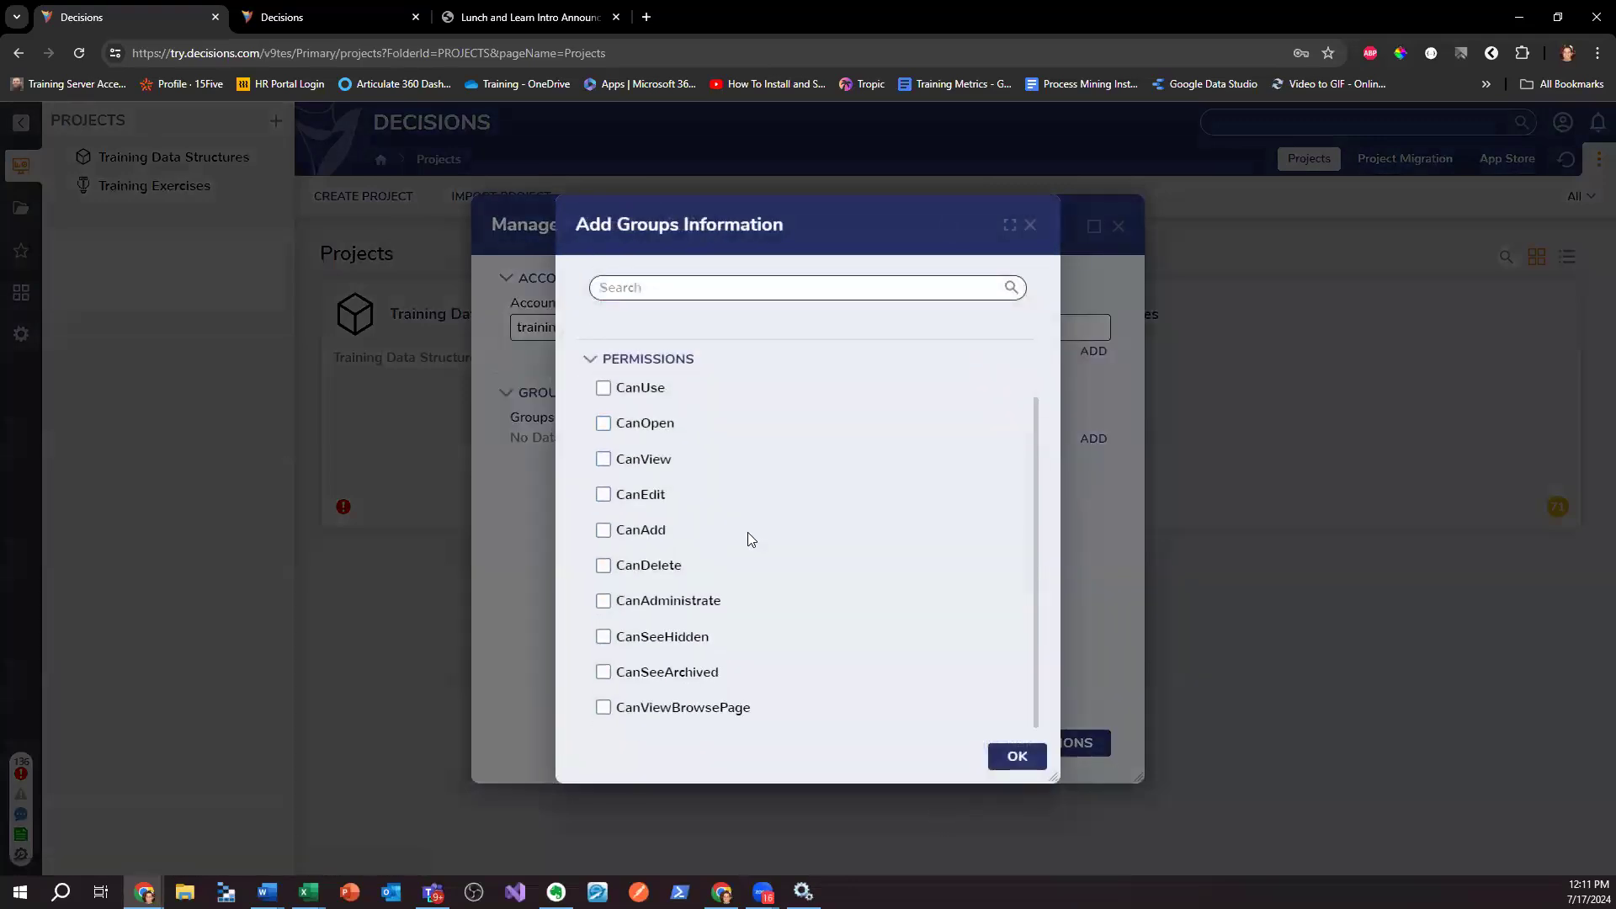
pyautogui.scroll(2, 724, 539)
pyautogui.click(638, 508)
pyautogui.click(640, 543)
pyautogui.click(639, 578)
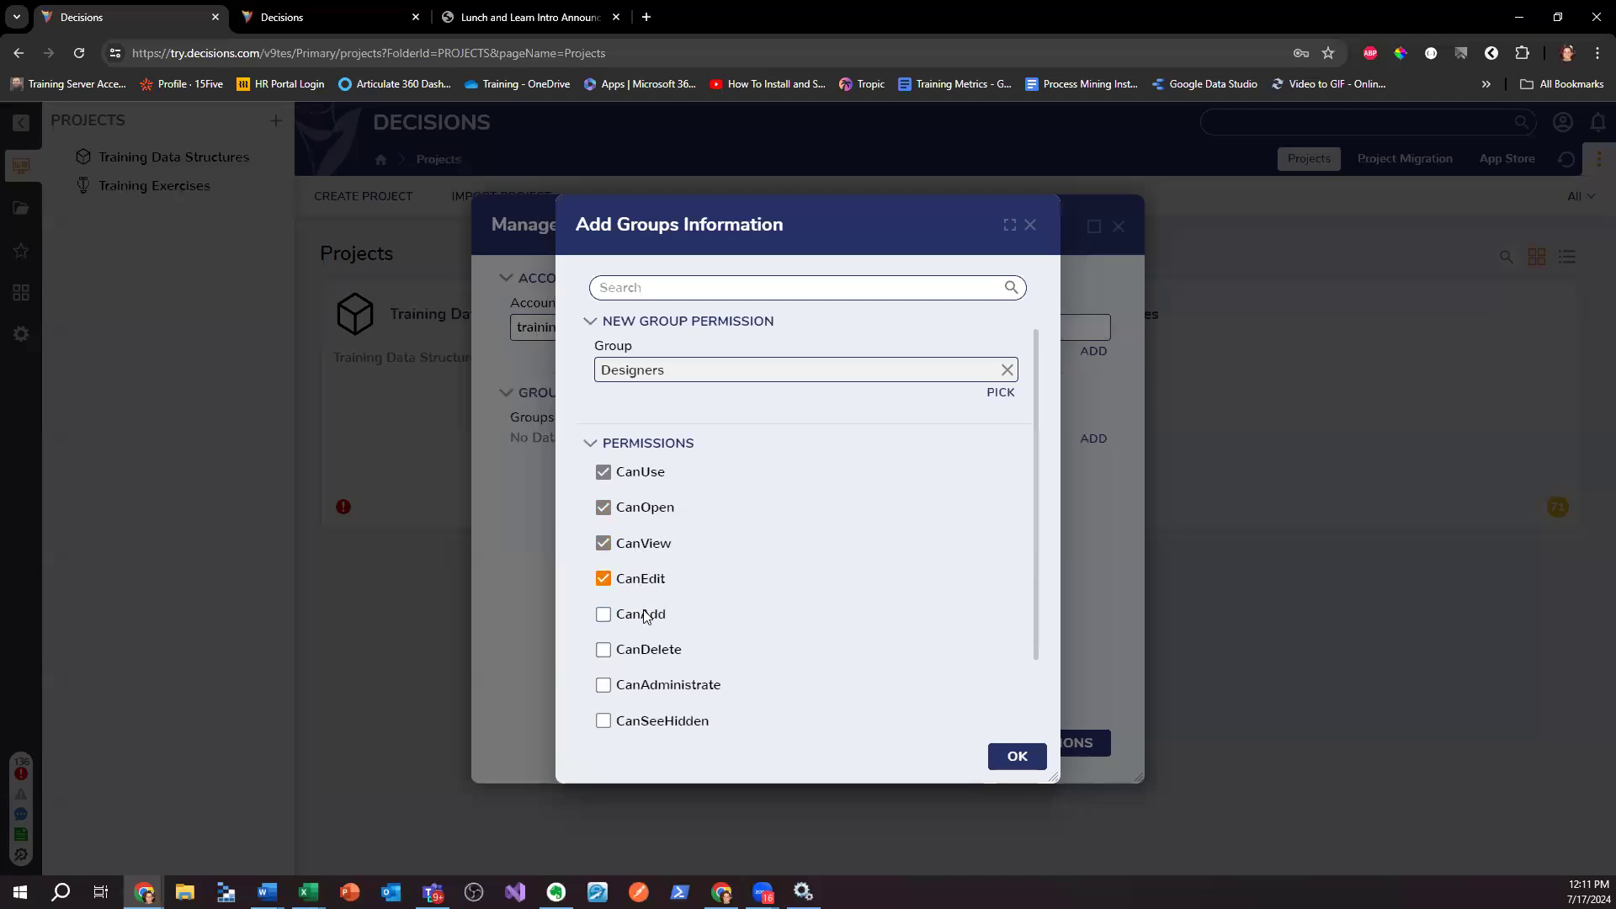
pyautogui.click(643, 615)
pyautogui.scroll(-2, 939, 699)
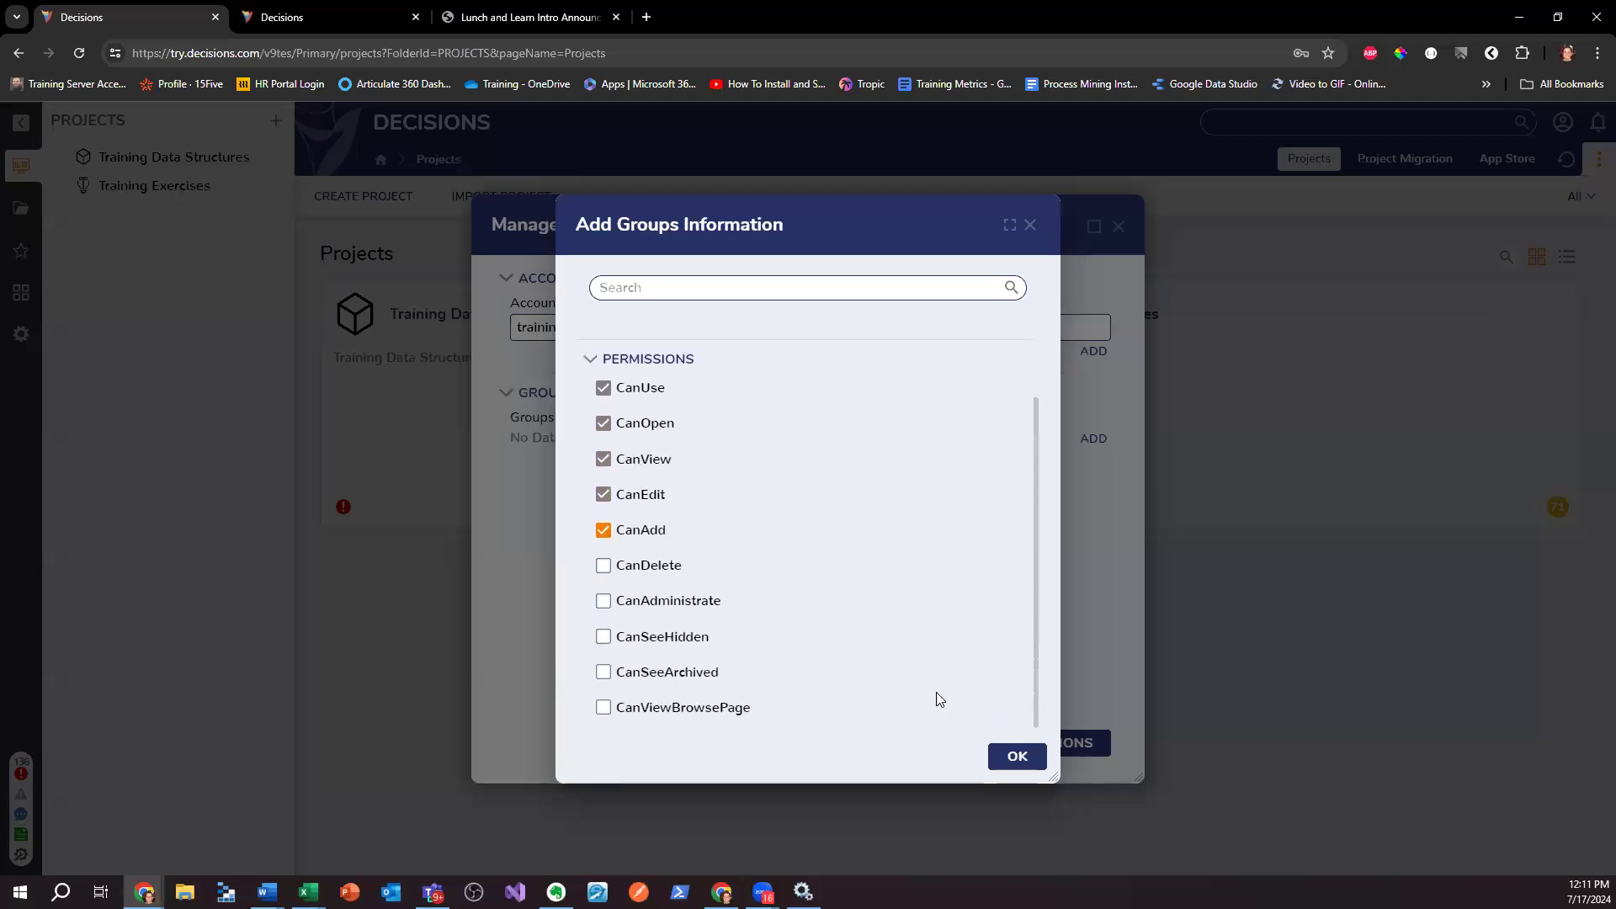
pyautogui.click(603, 708)
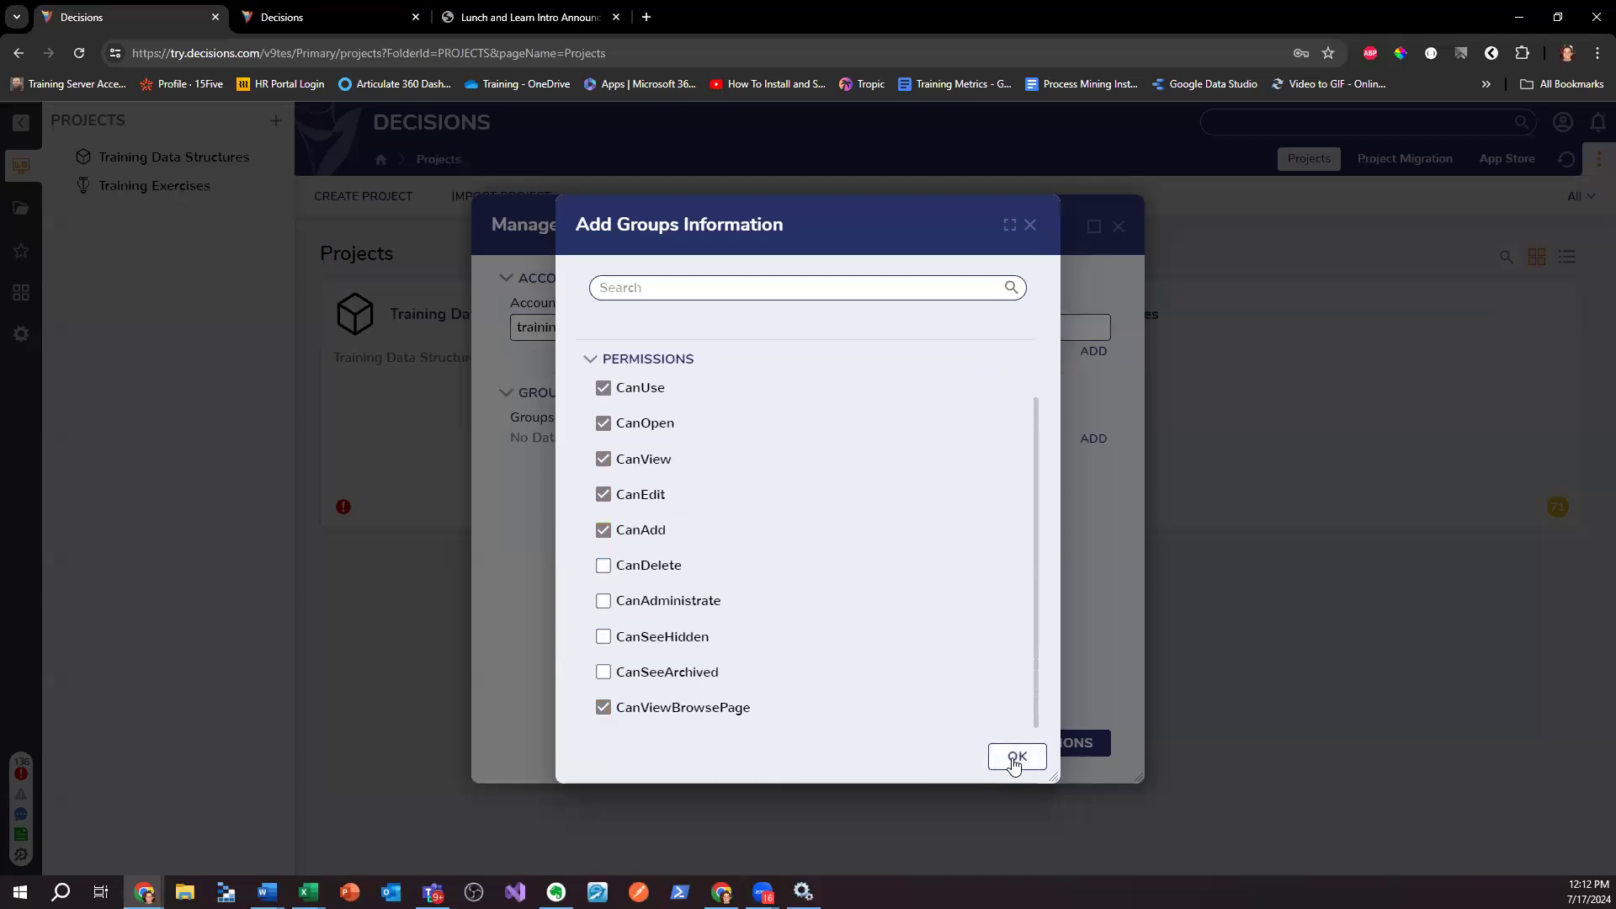
pyautogui.click(1016, 756)
pyautogui.click(1013, 746)
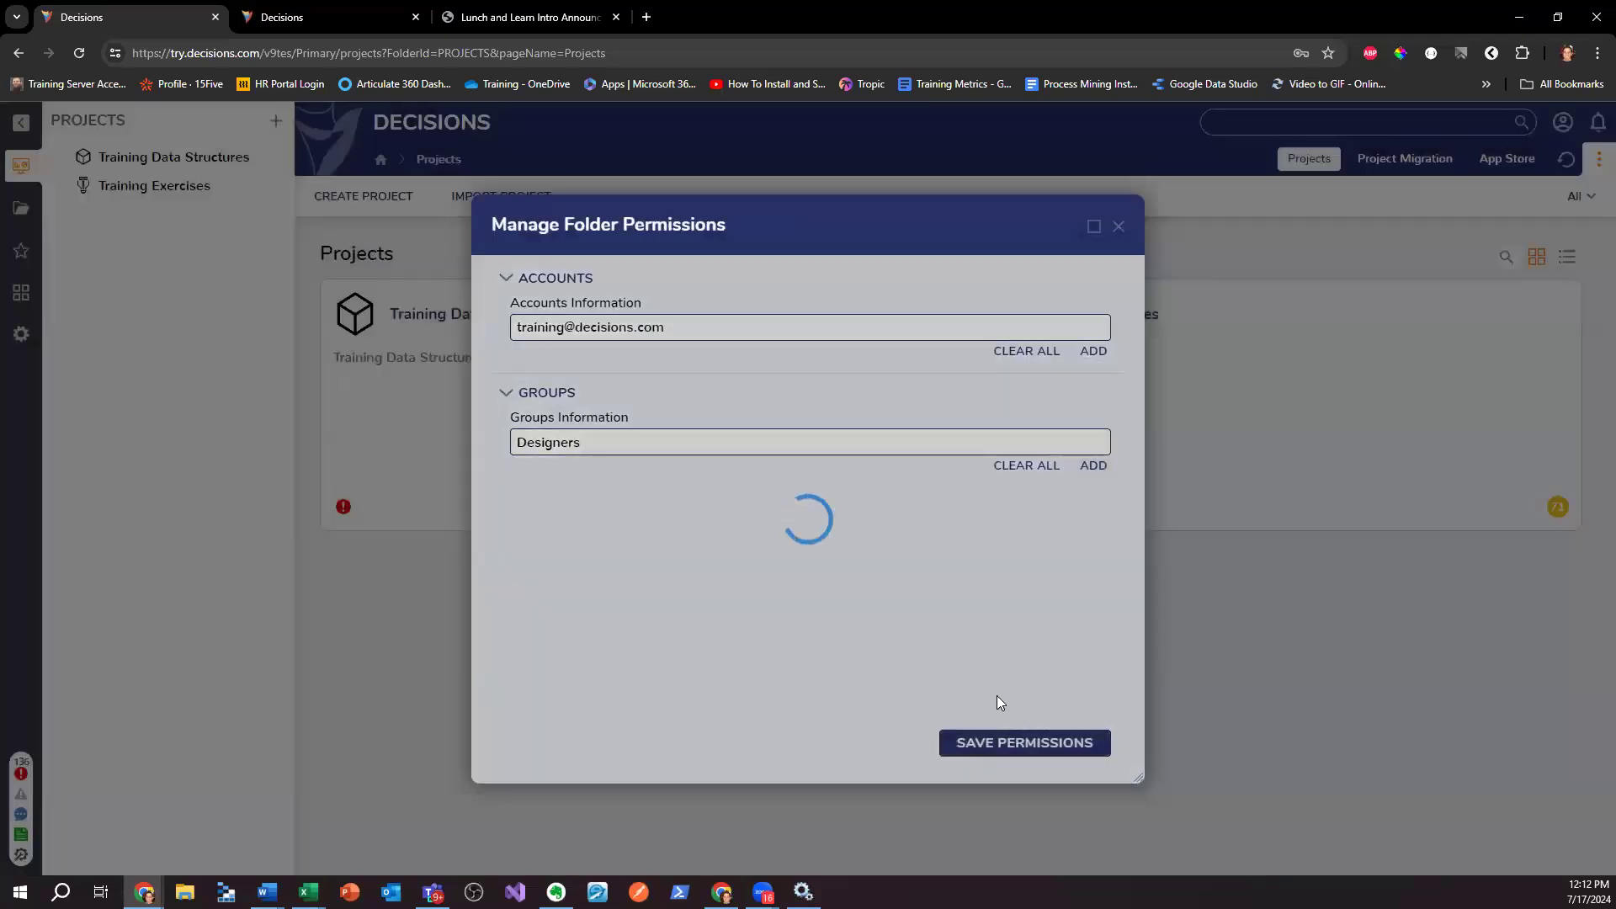
pyautogui.click(21, 334)
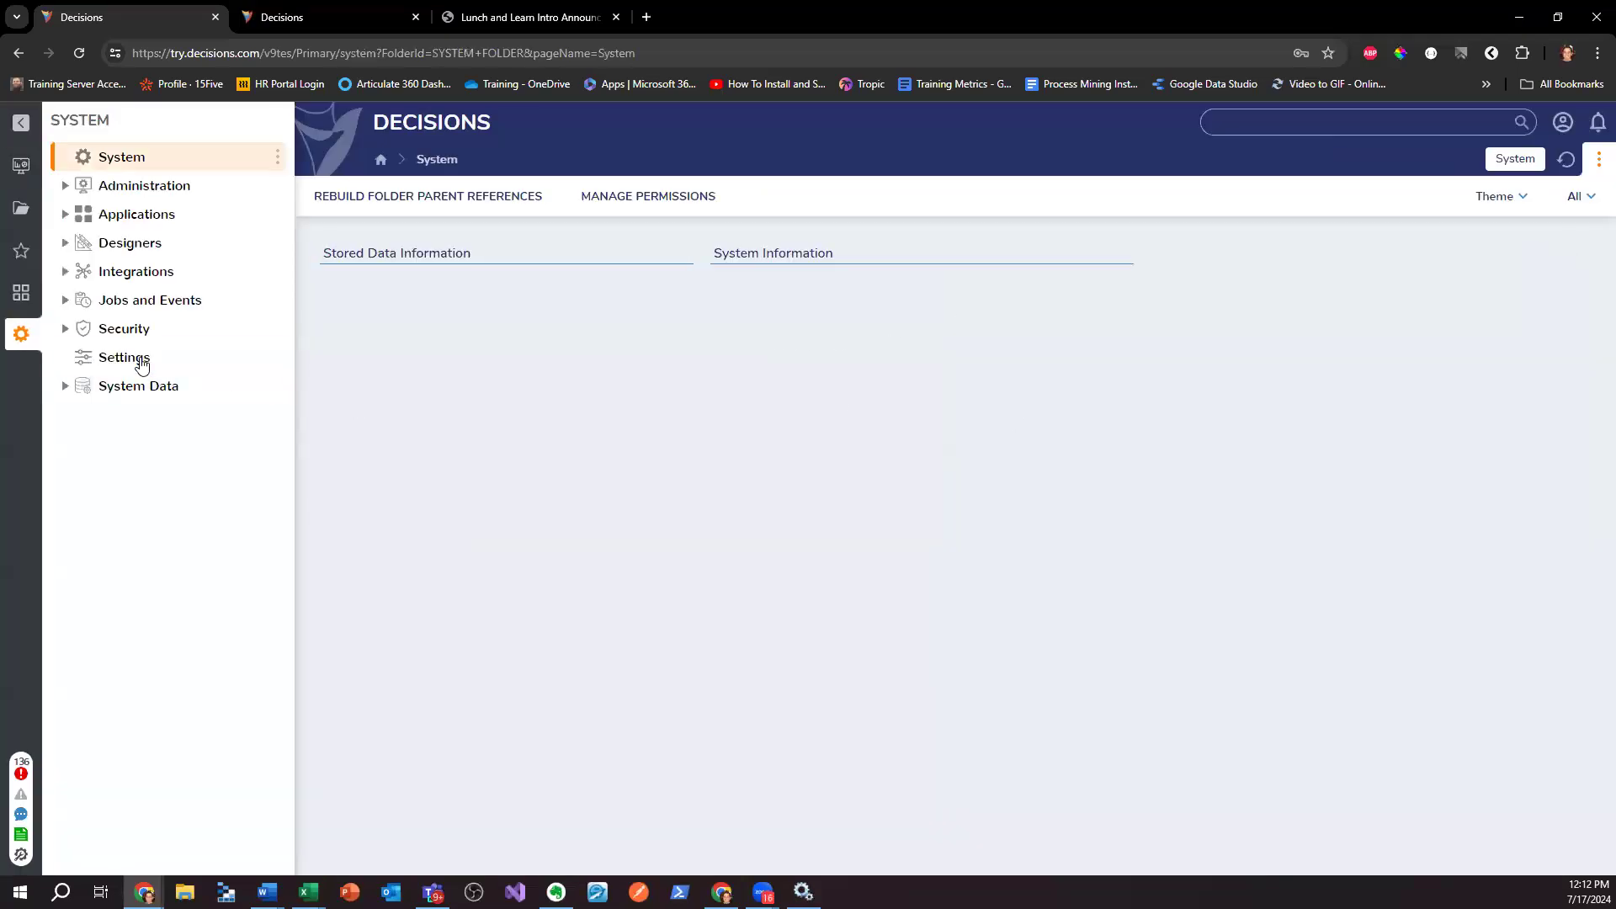
# - Copy the test designer's account e-mail from System > Security > Accounts
pyautogui.click(65, 329)
pyautogui.click(121, 354)
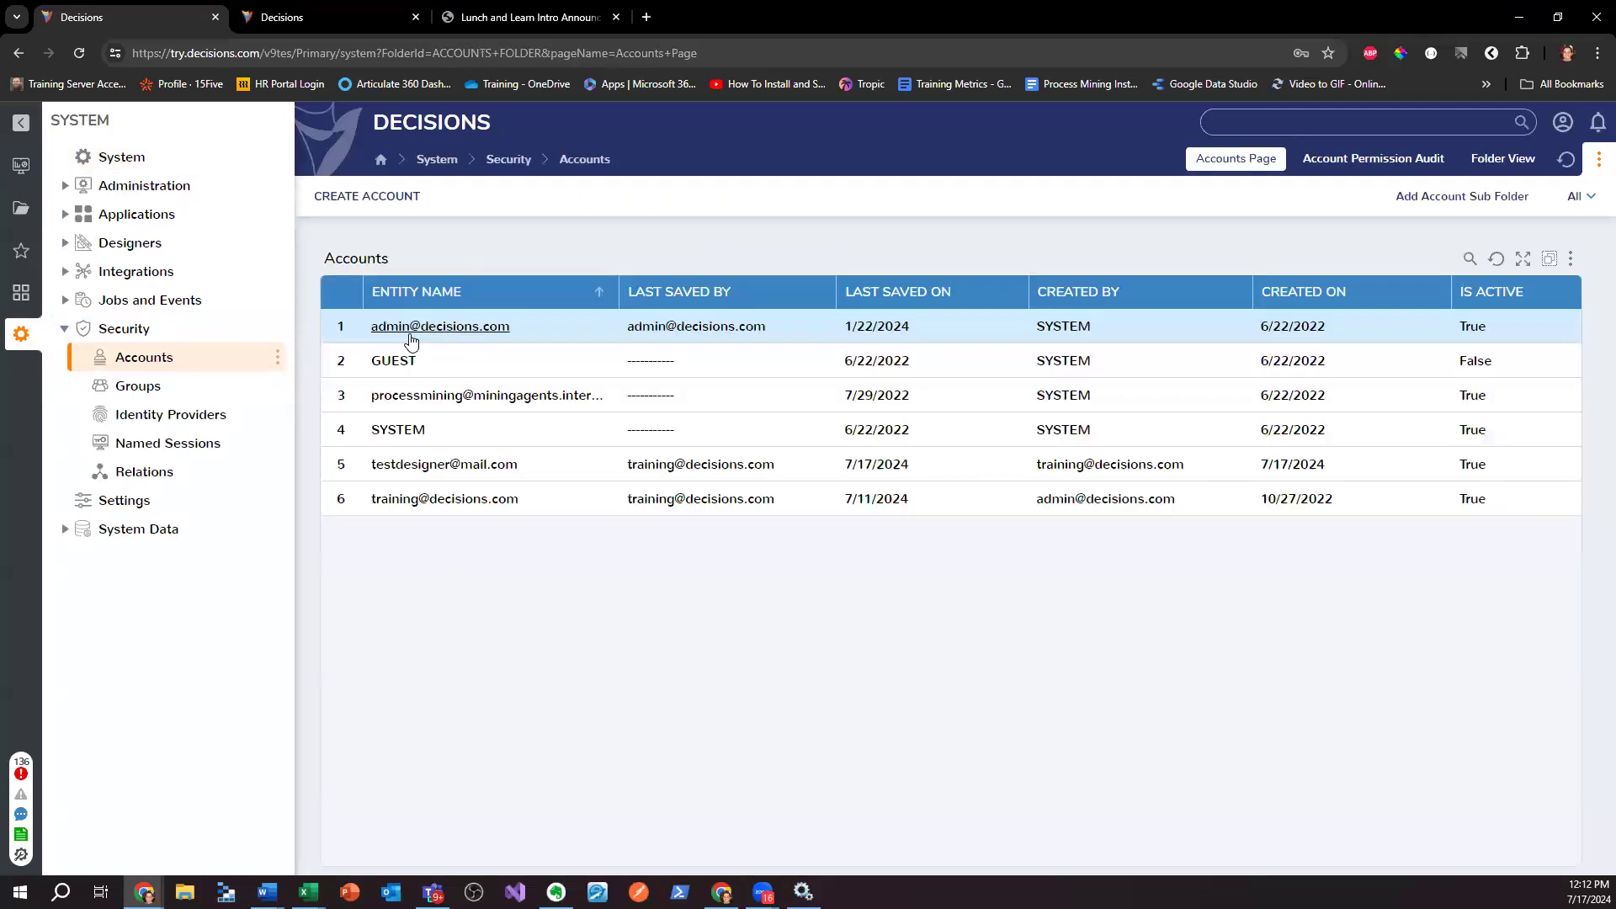
pyautogui.moveTo(375, 466); pyautogui.dragTo(518, 466)
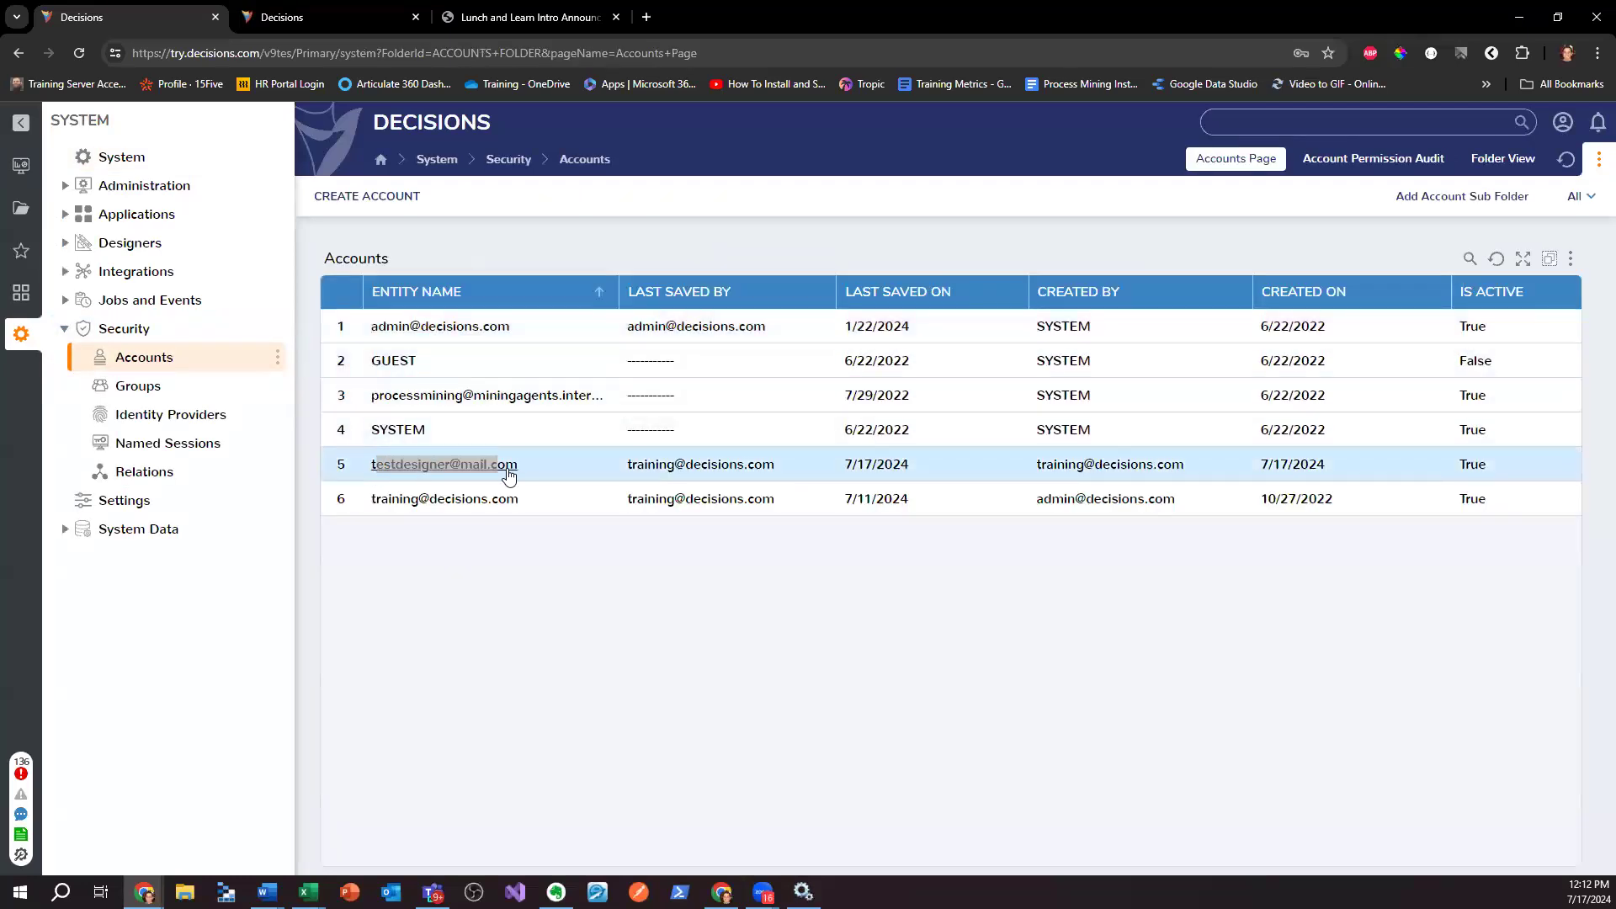
pyautogui.moveTo(376, 469); pyautogui.dragTo(603, 473)
pyautogui.hotkey('ctrl', 'c')
# - Log out of the admin account and log in as the test designer
pyautogui.click(1563, 122)
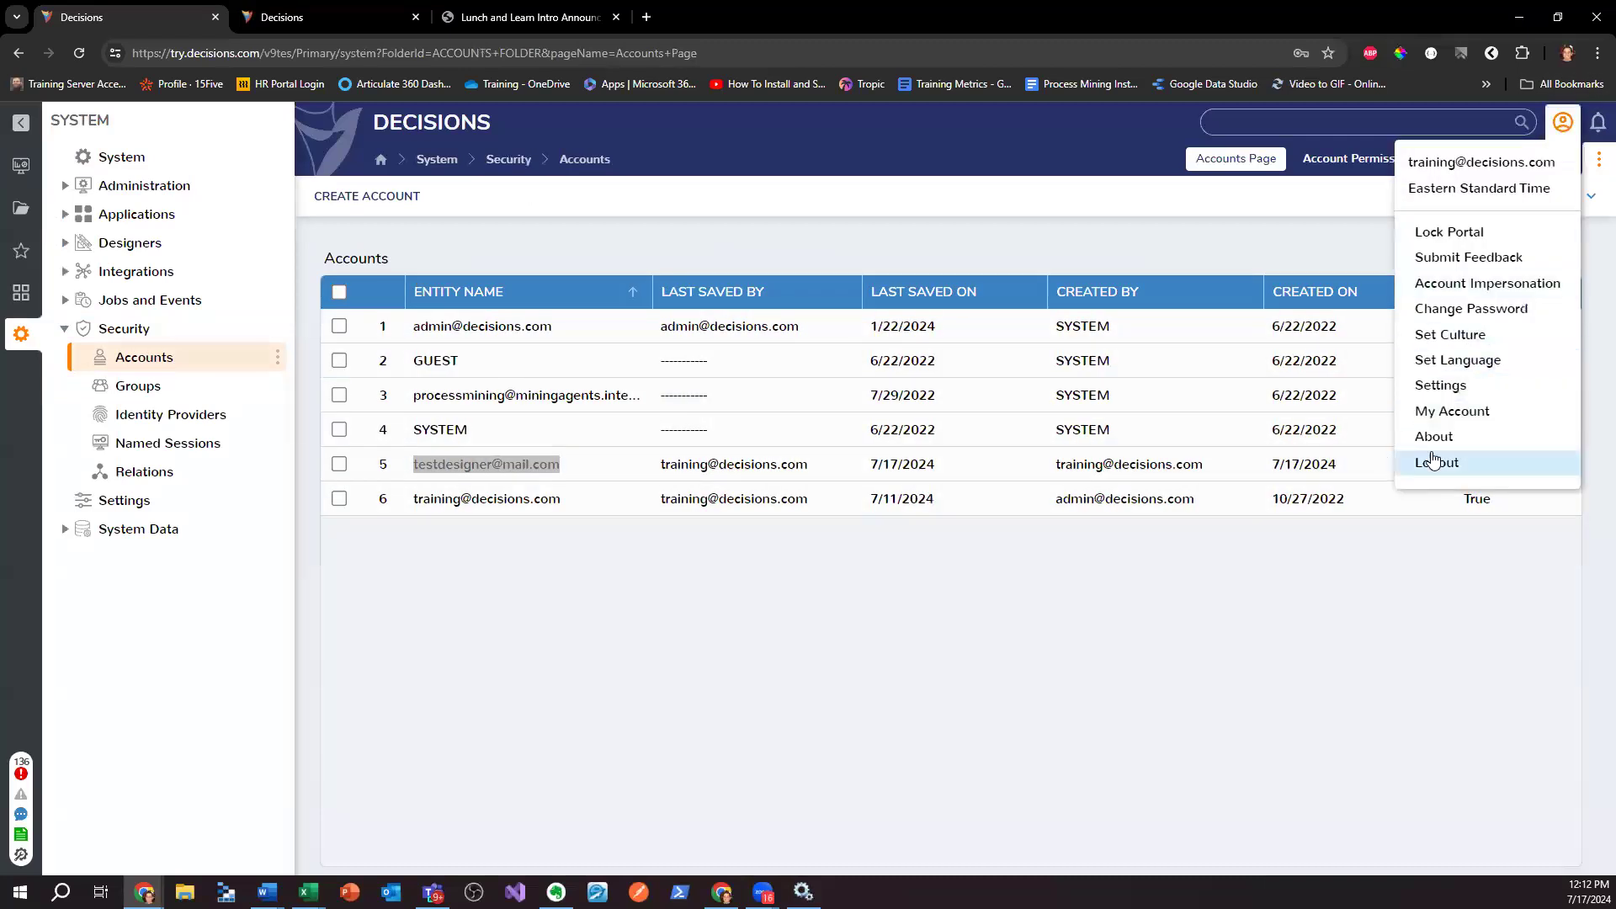
pyautogui.click(1434, 458)
pyautogui.click(695, 462)
pyautogui.hotkey('ctrl', 'v')
pyautogui.click(702, 534)
pyautogui.write('*****')
pyautogui.click(927, 602)
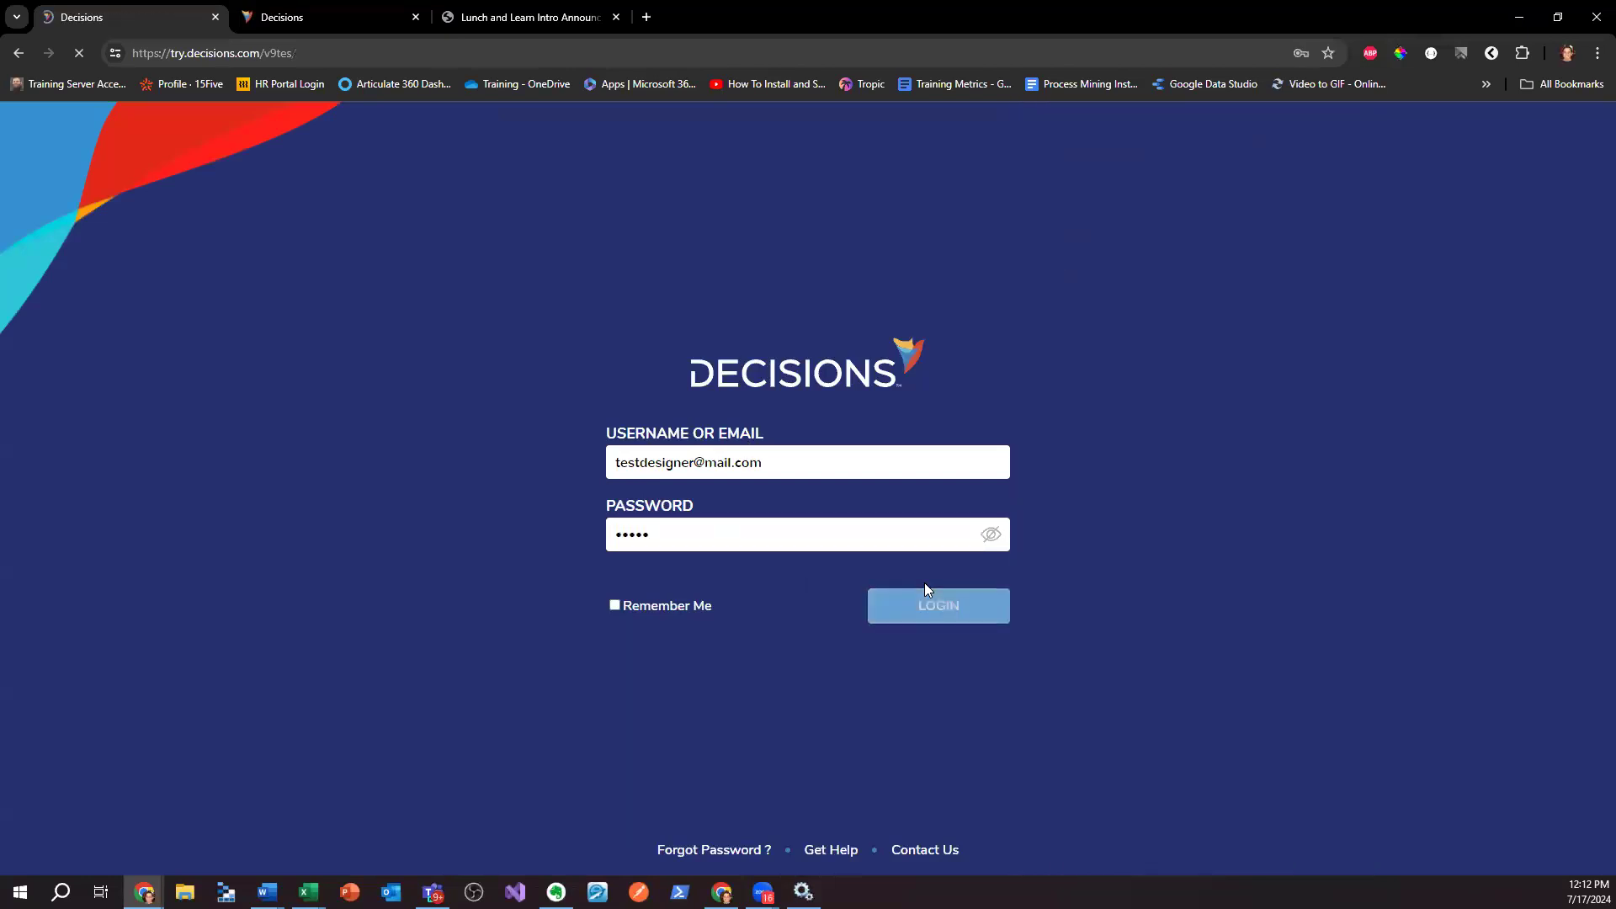
# - Open Training Exercises and navigate to Manage > Jobs & Events > Scheduled Jobs
pyautogui.click(162, 196)
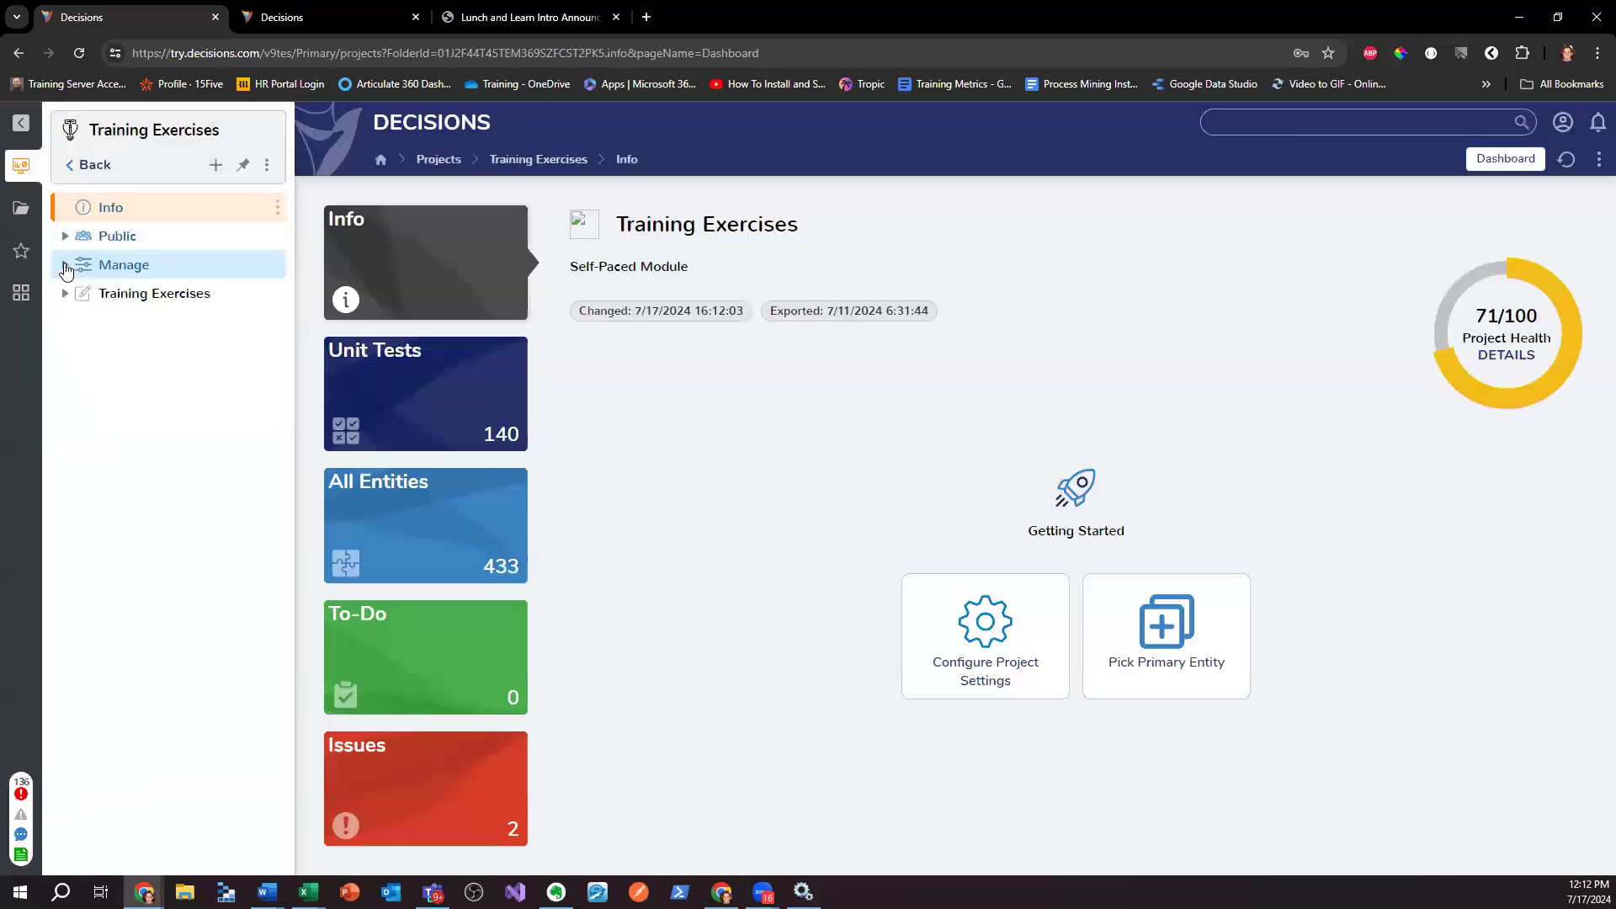
pyautogui.click(65, 264)
pyautogui.click(81, 407)
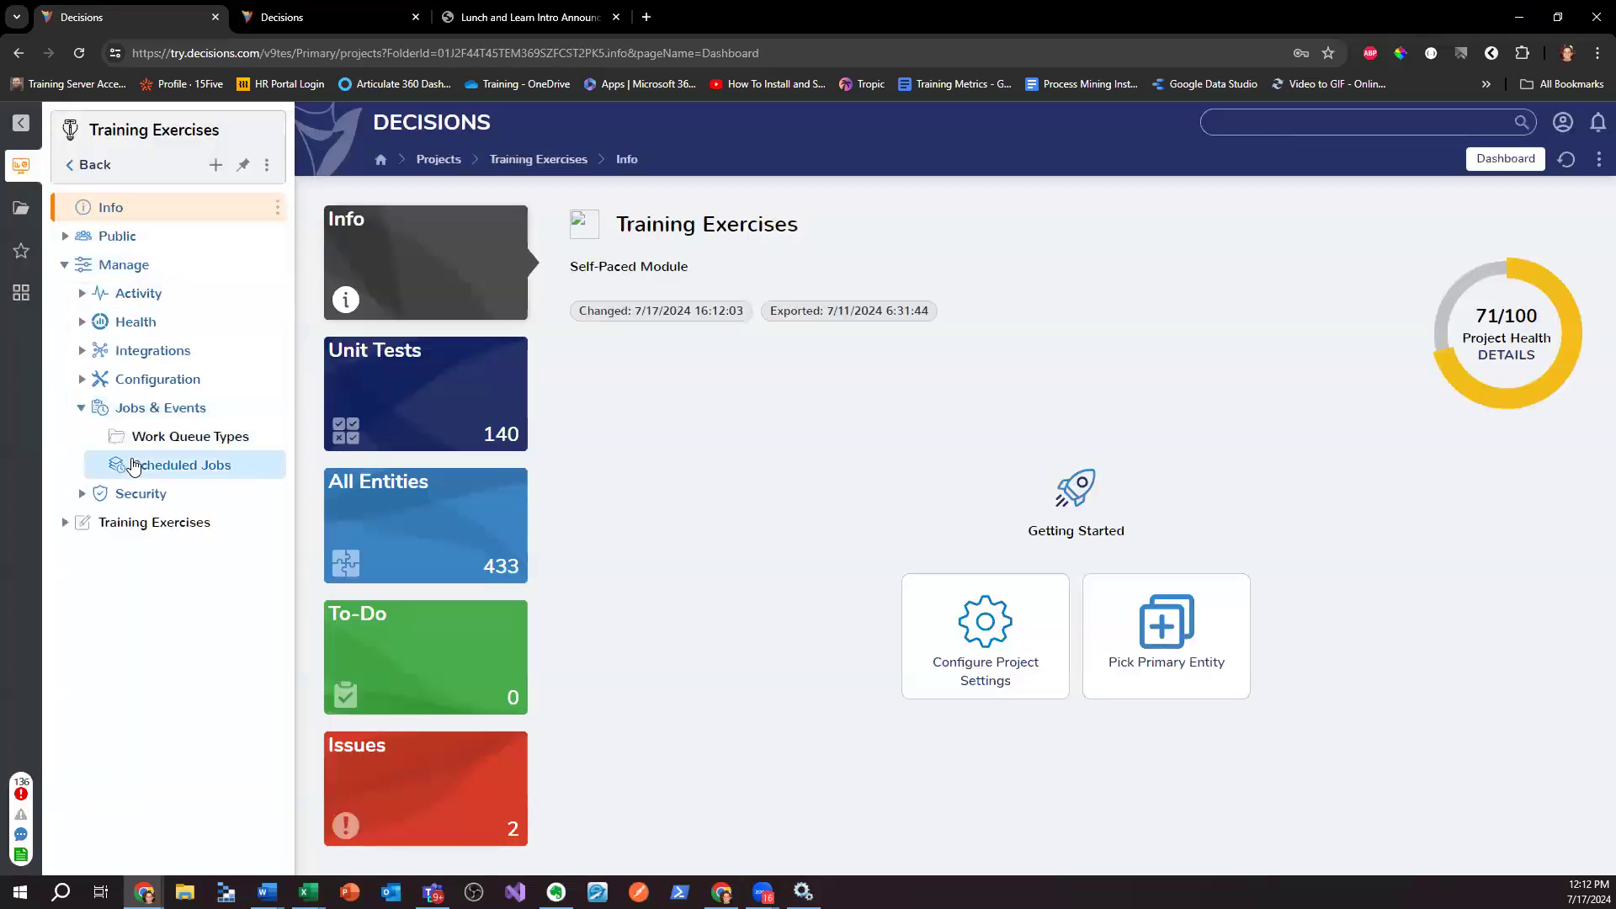
pyautogui.click(177, 464)
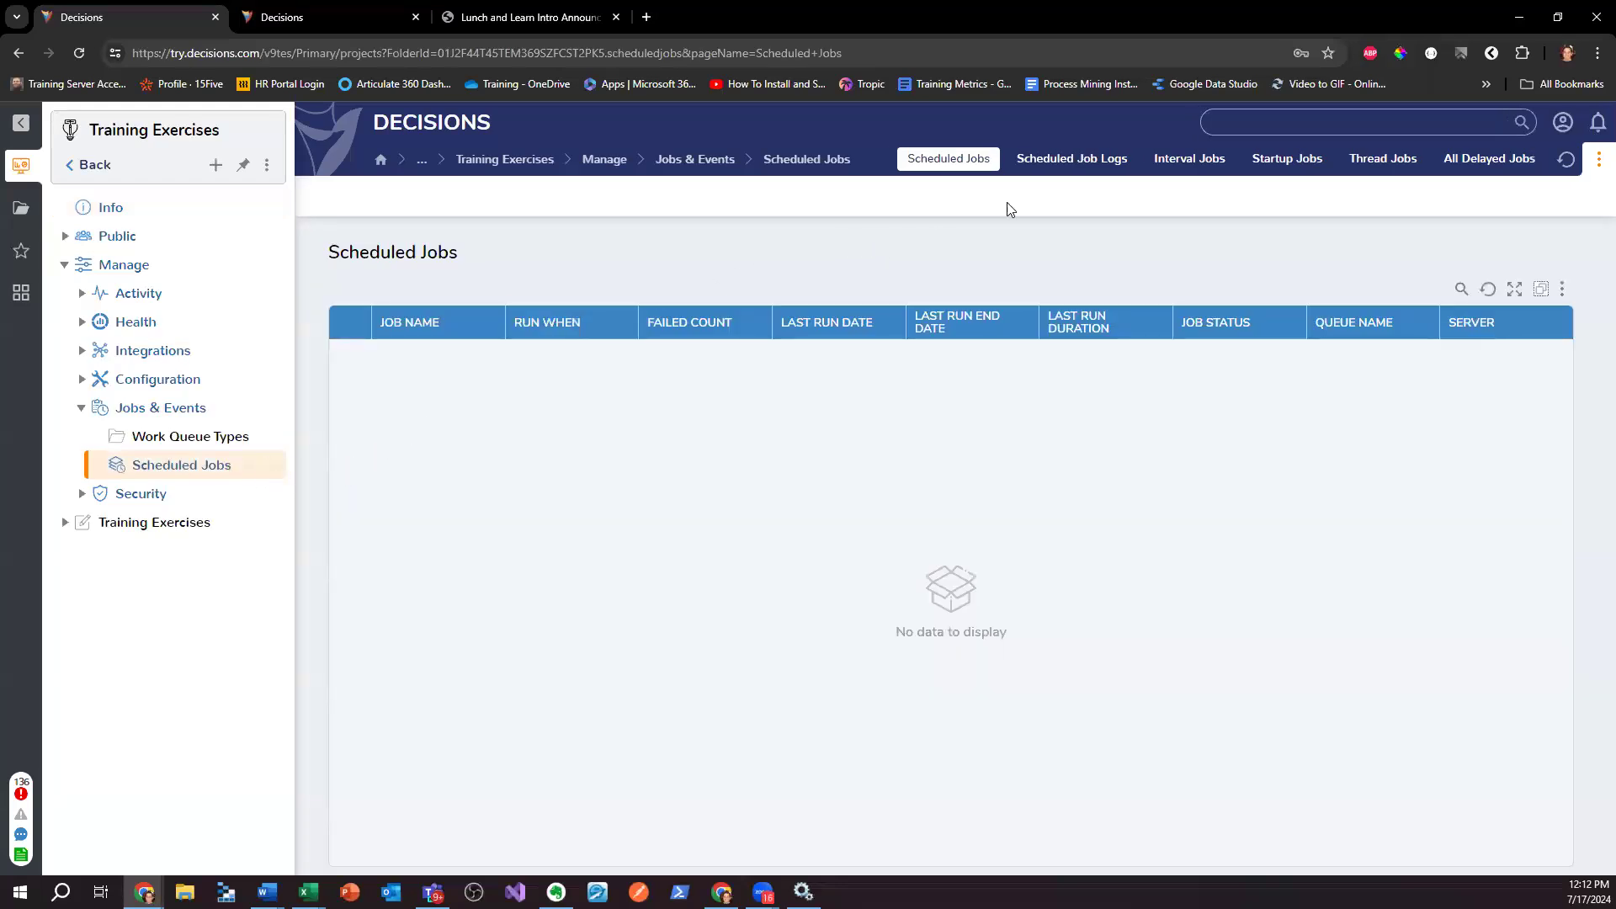
pyautogui.click(1062, 160)
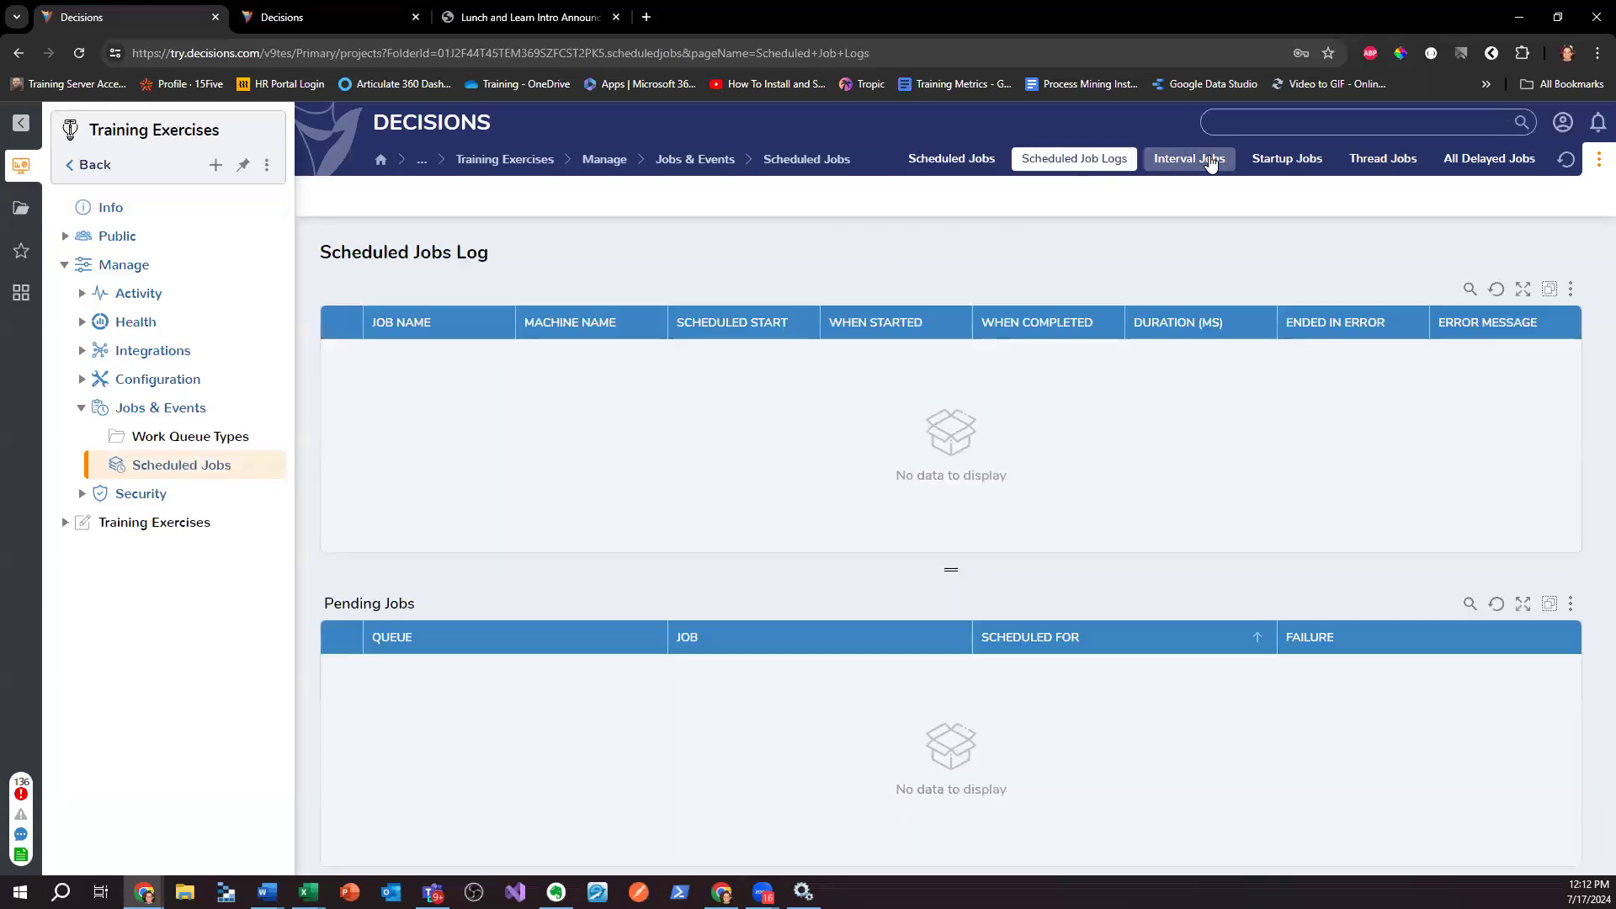
pyautogui.click(1191, 159)
pyautogui.click(1288, 161)
pyautogui.click(1383, 159)
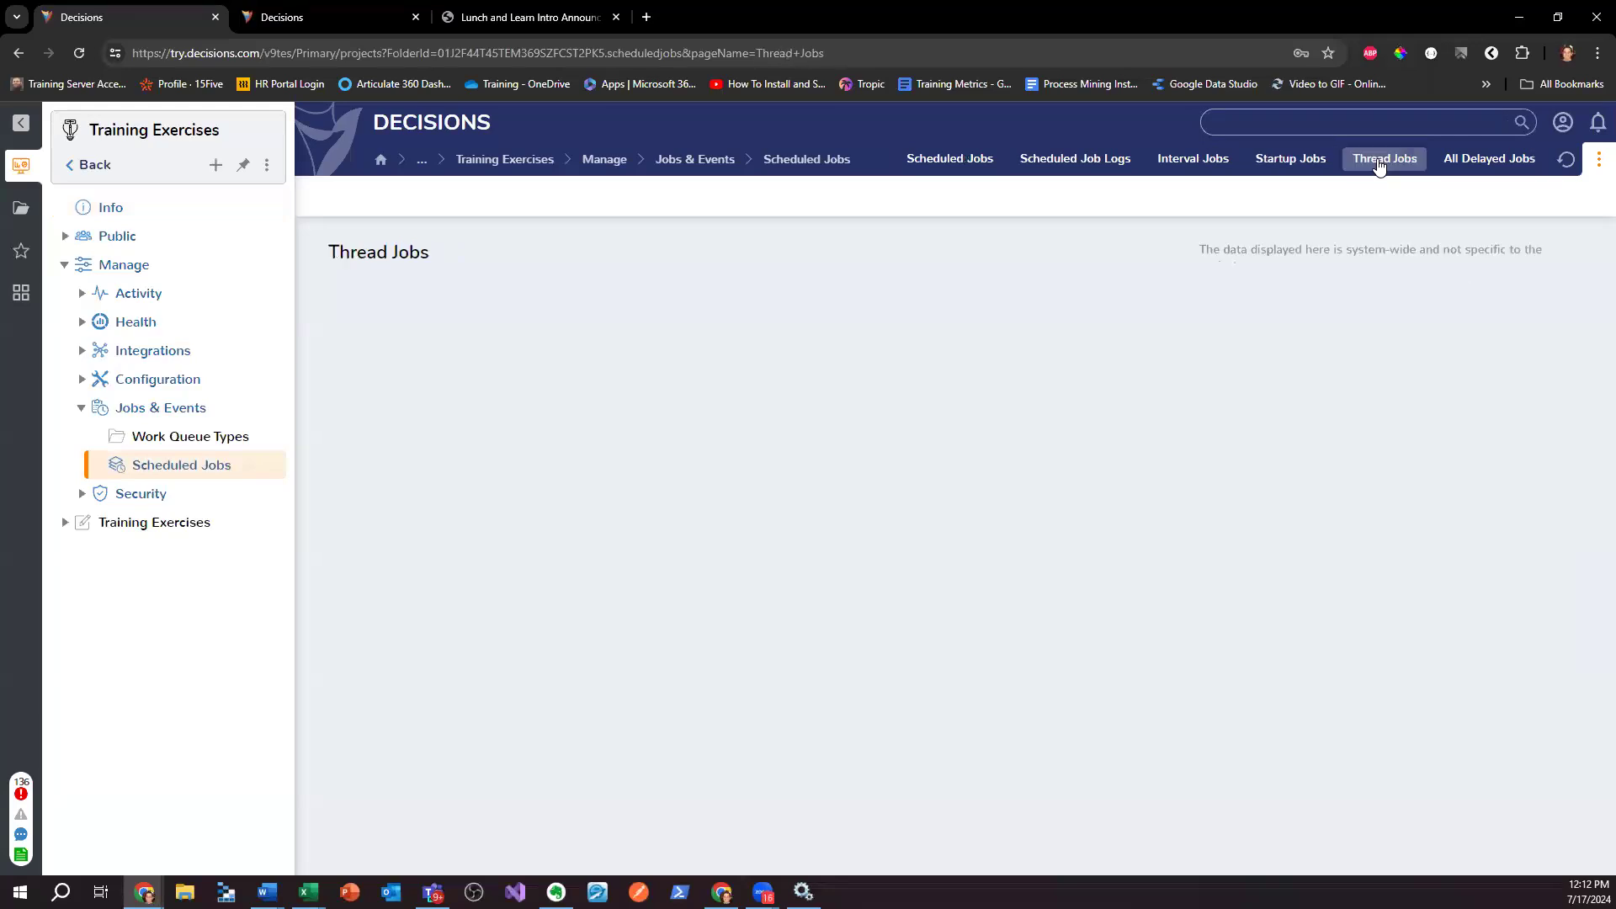
pyautogui.click(1475, 160)
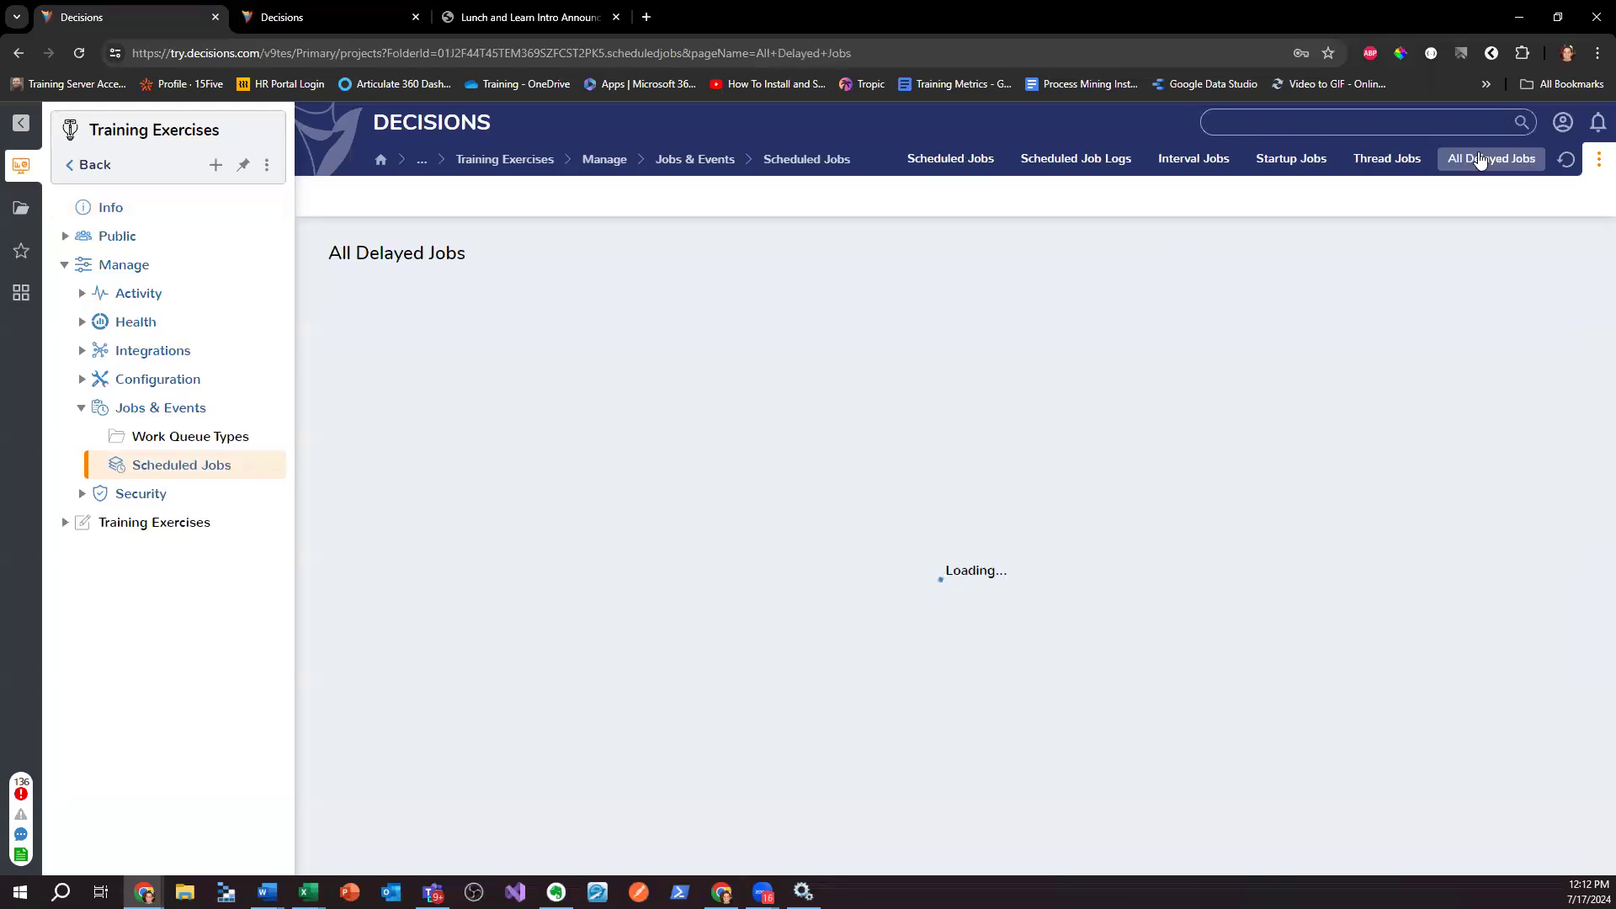
pyautogui.click(952, 173)
pyautogui.click(21, 208)
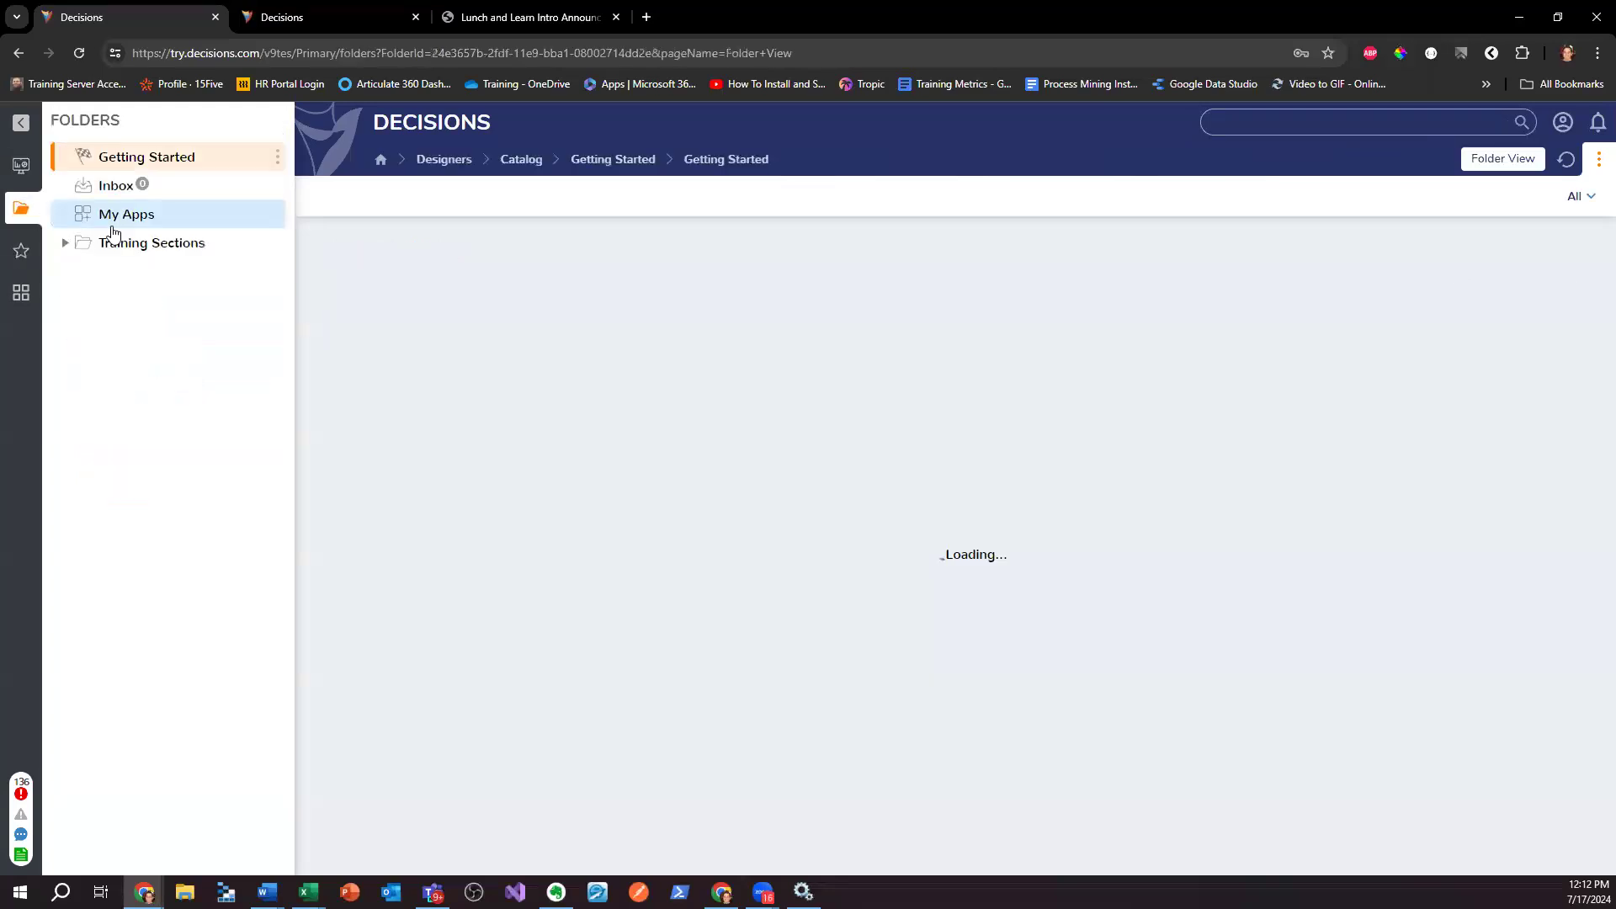
pyautogui.click(21, 166)
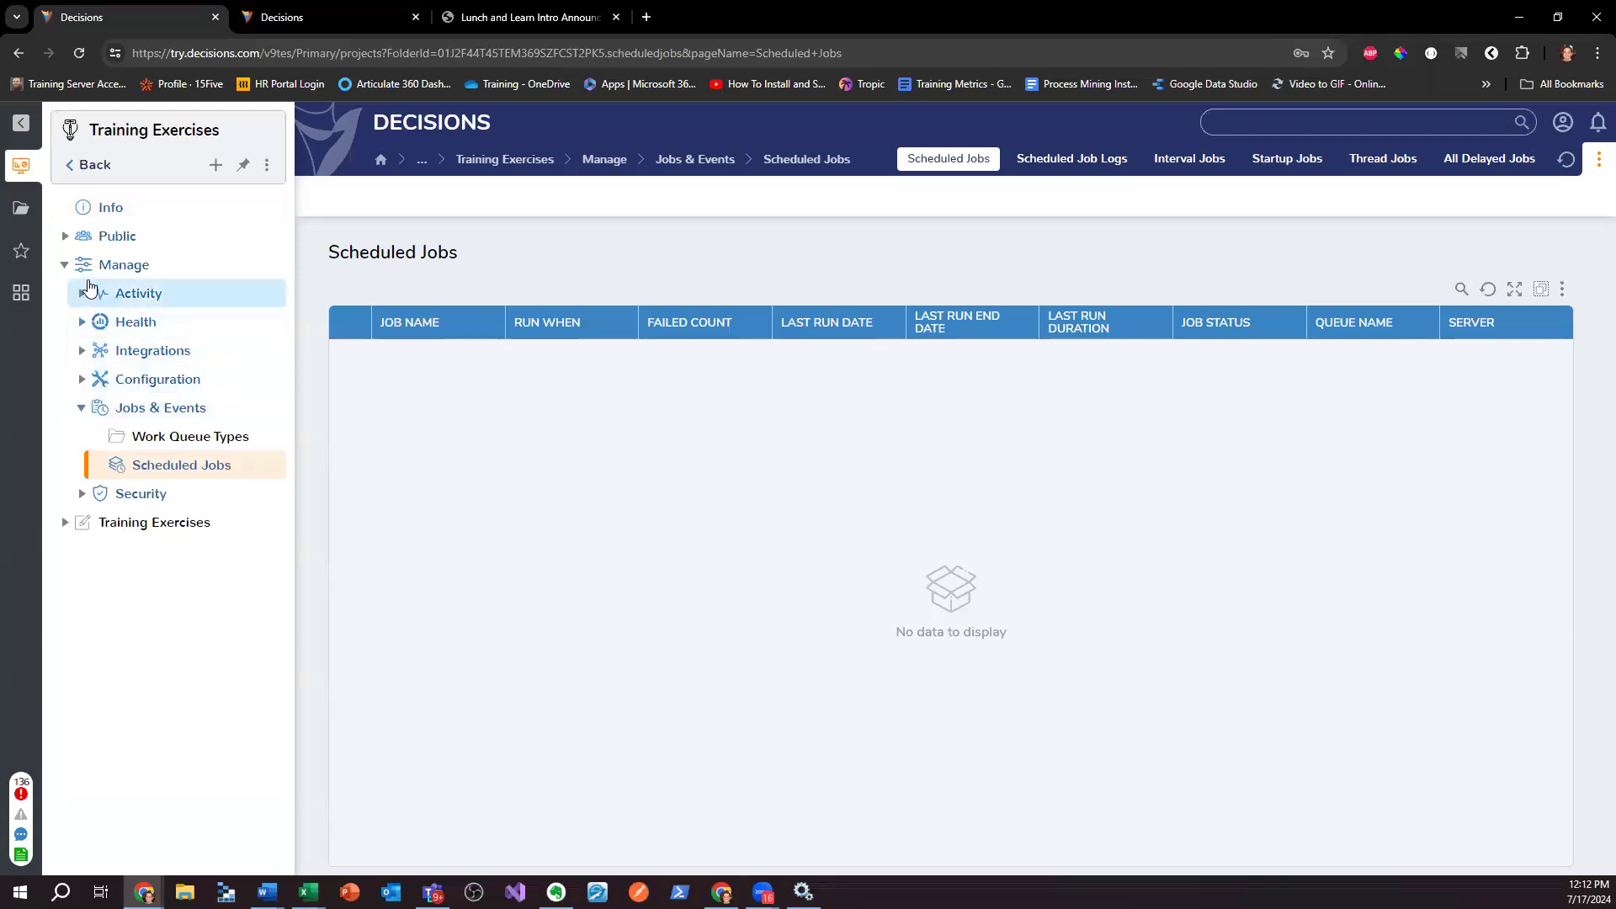
# - Open the Training Exercises Flows list and browse the Test flow's More, Templates and Advanced menus
pyautogui.click(65, 522)
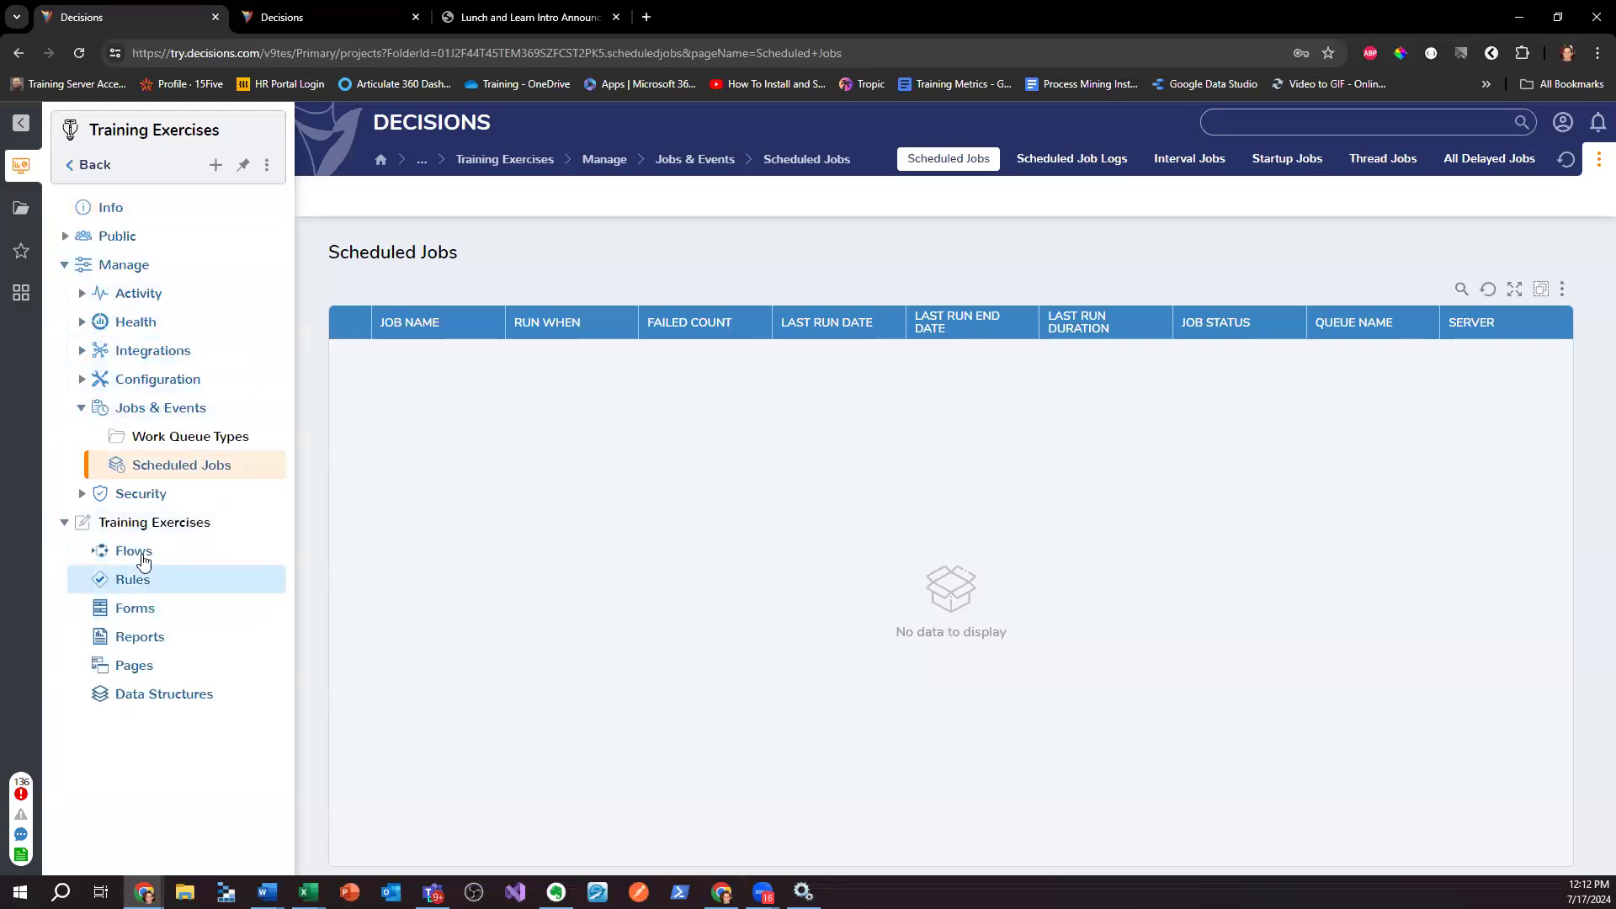
pyautogui.click(134, 551)
pyautogui.rightClick(375, 396)
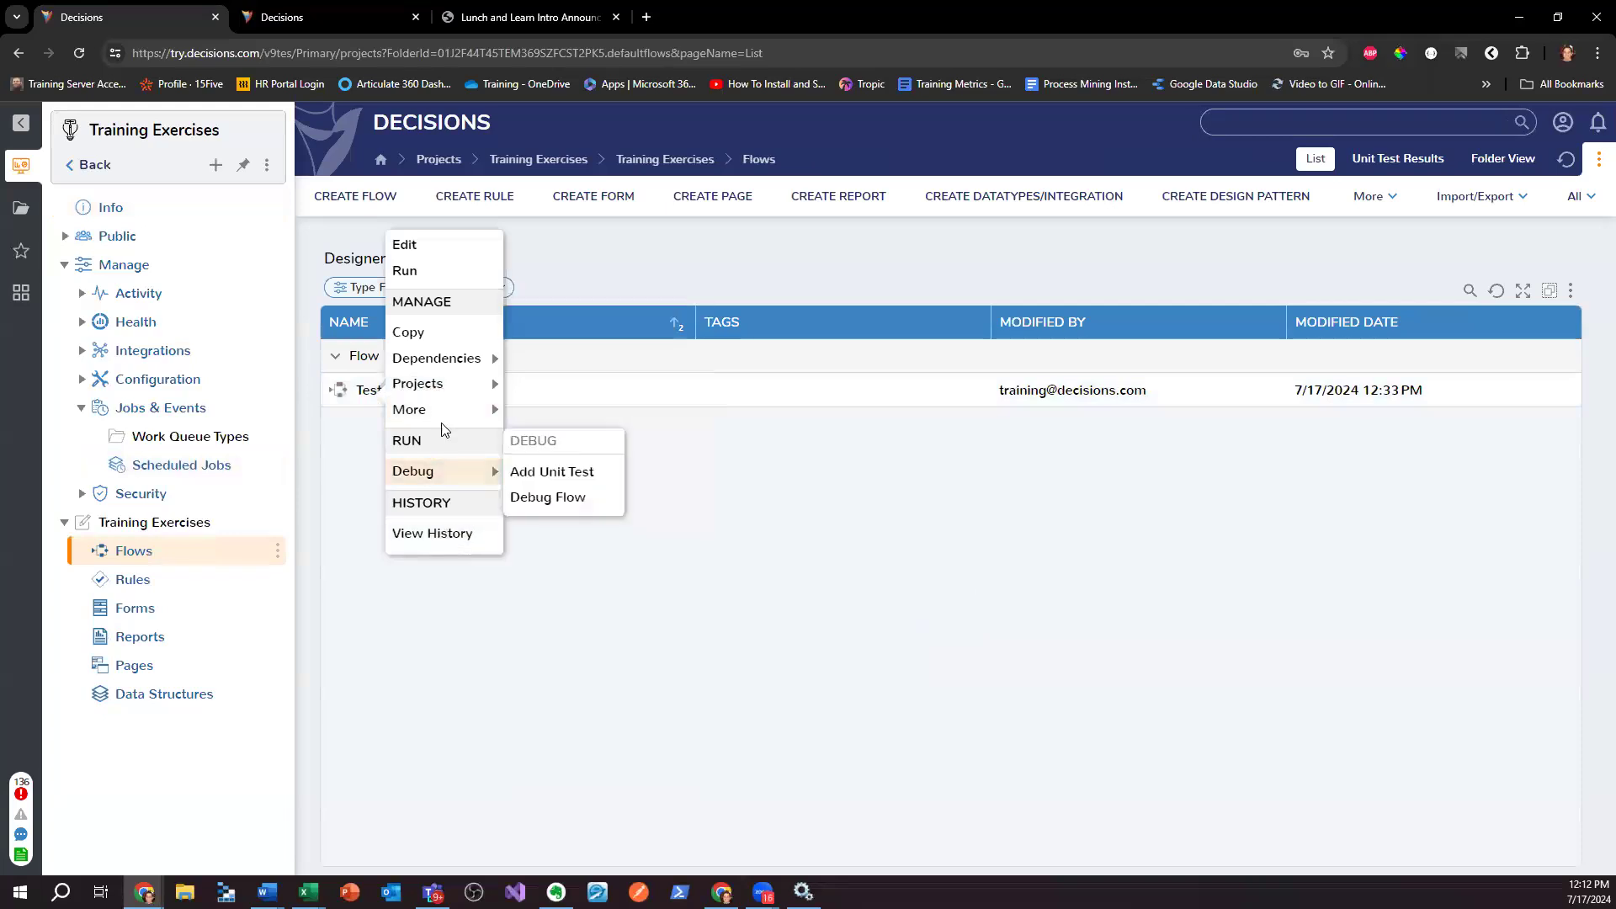
pyautogui.moveTo(446, 419)
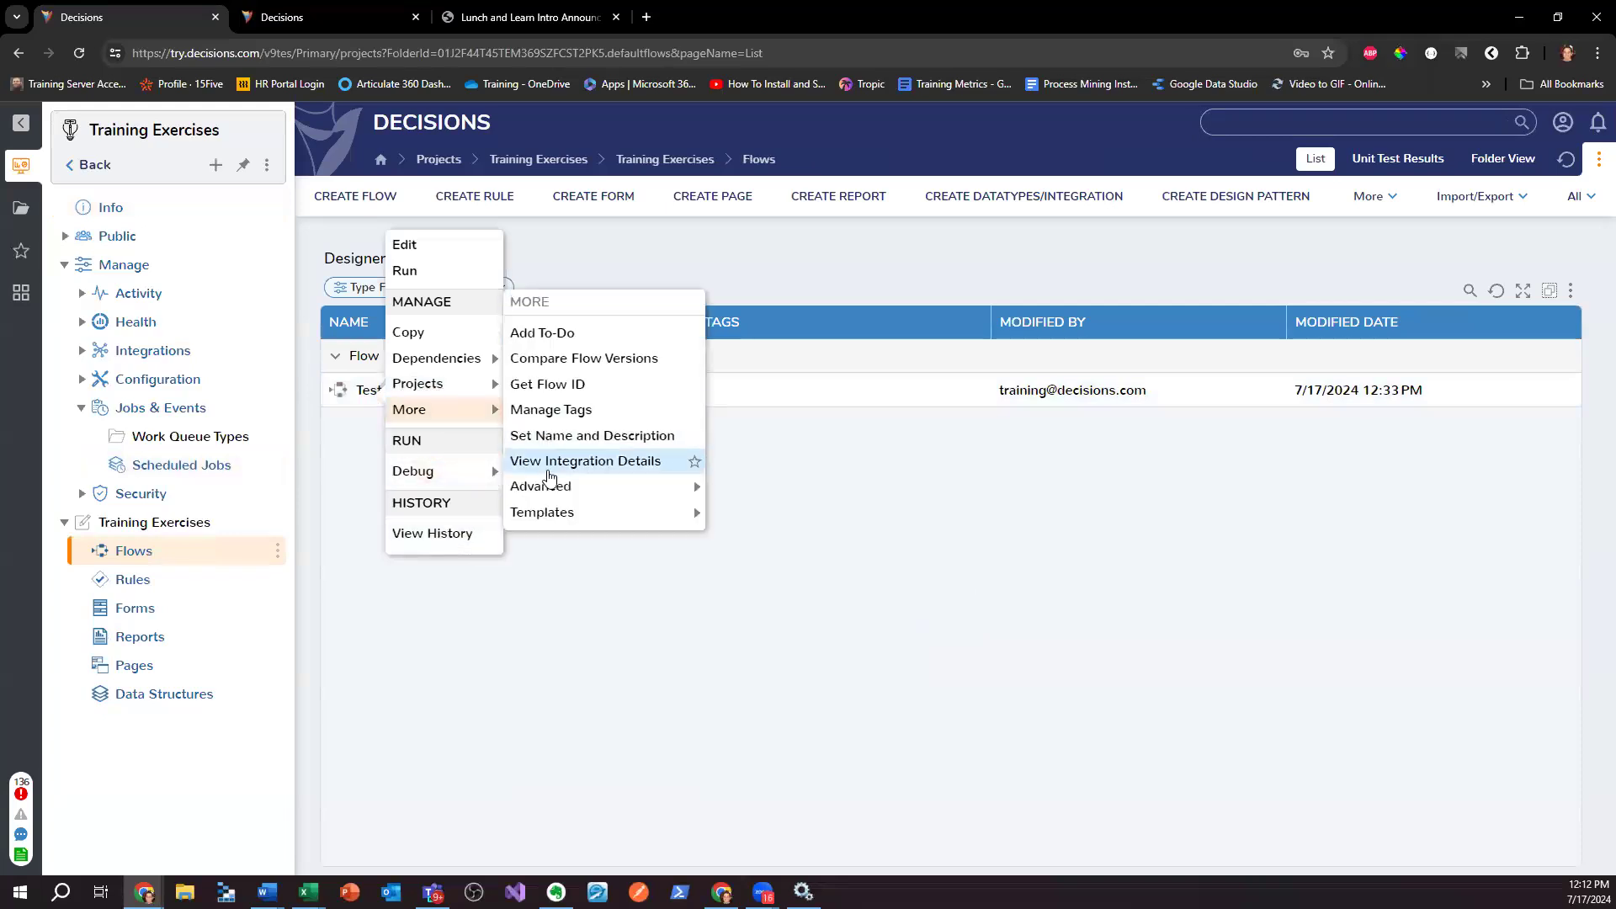
pyautogui.moveTo(568, 532)
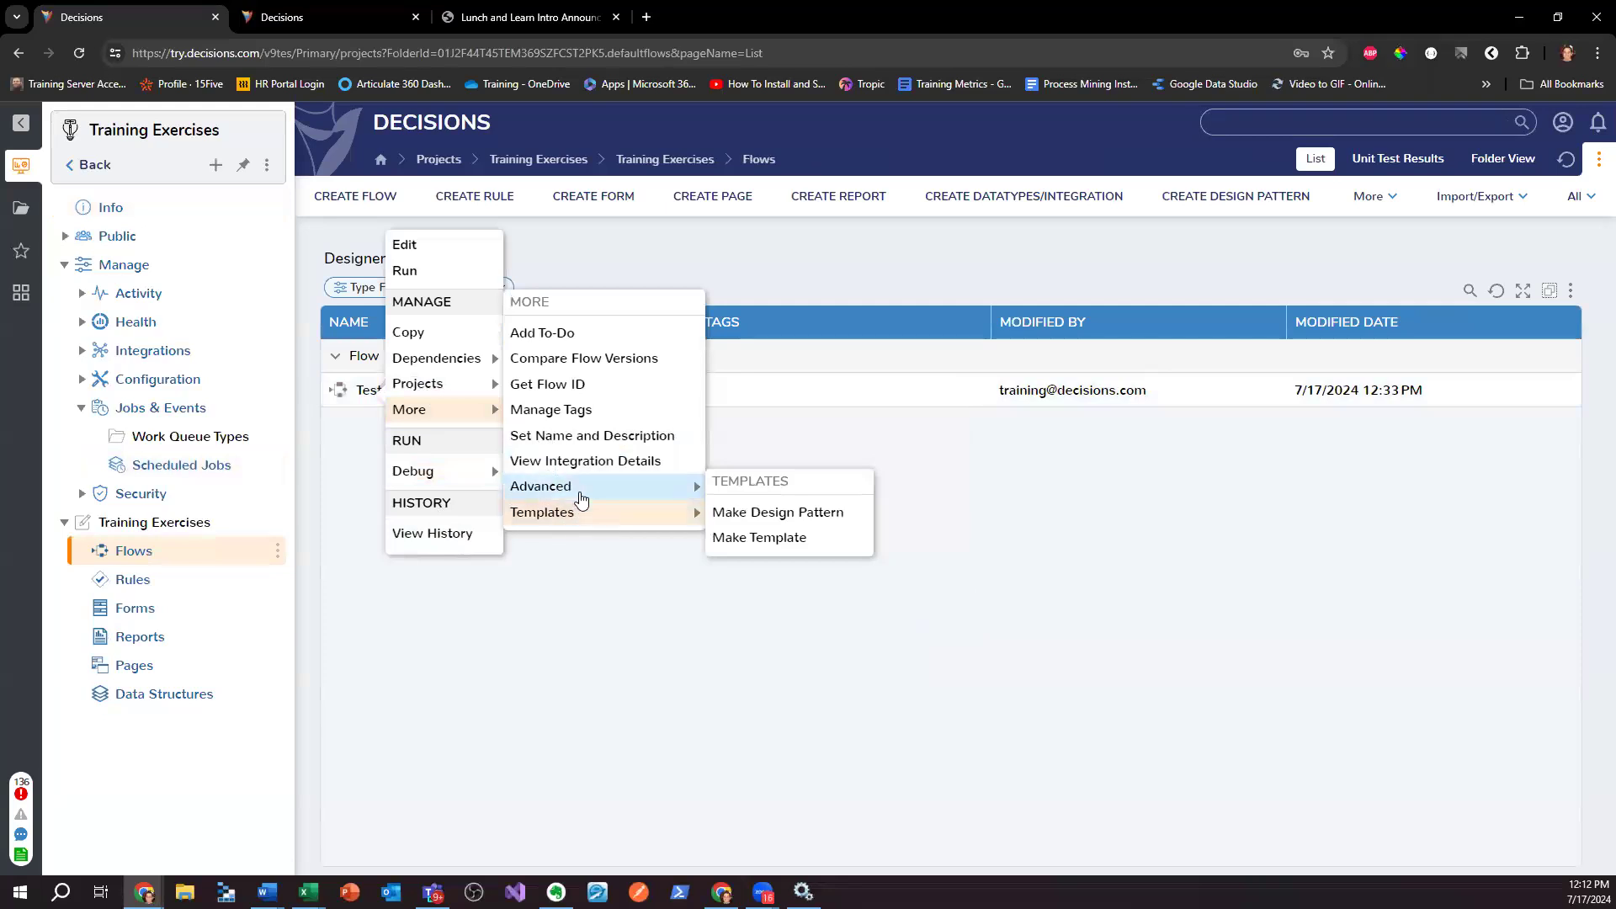
pyautogui.moveTo(581, 499)
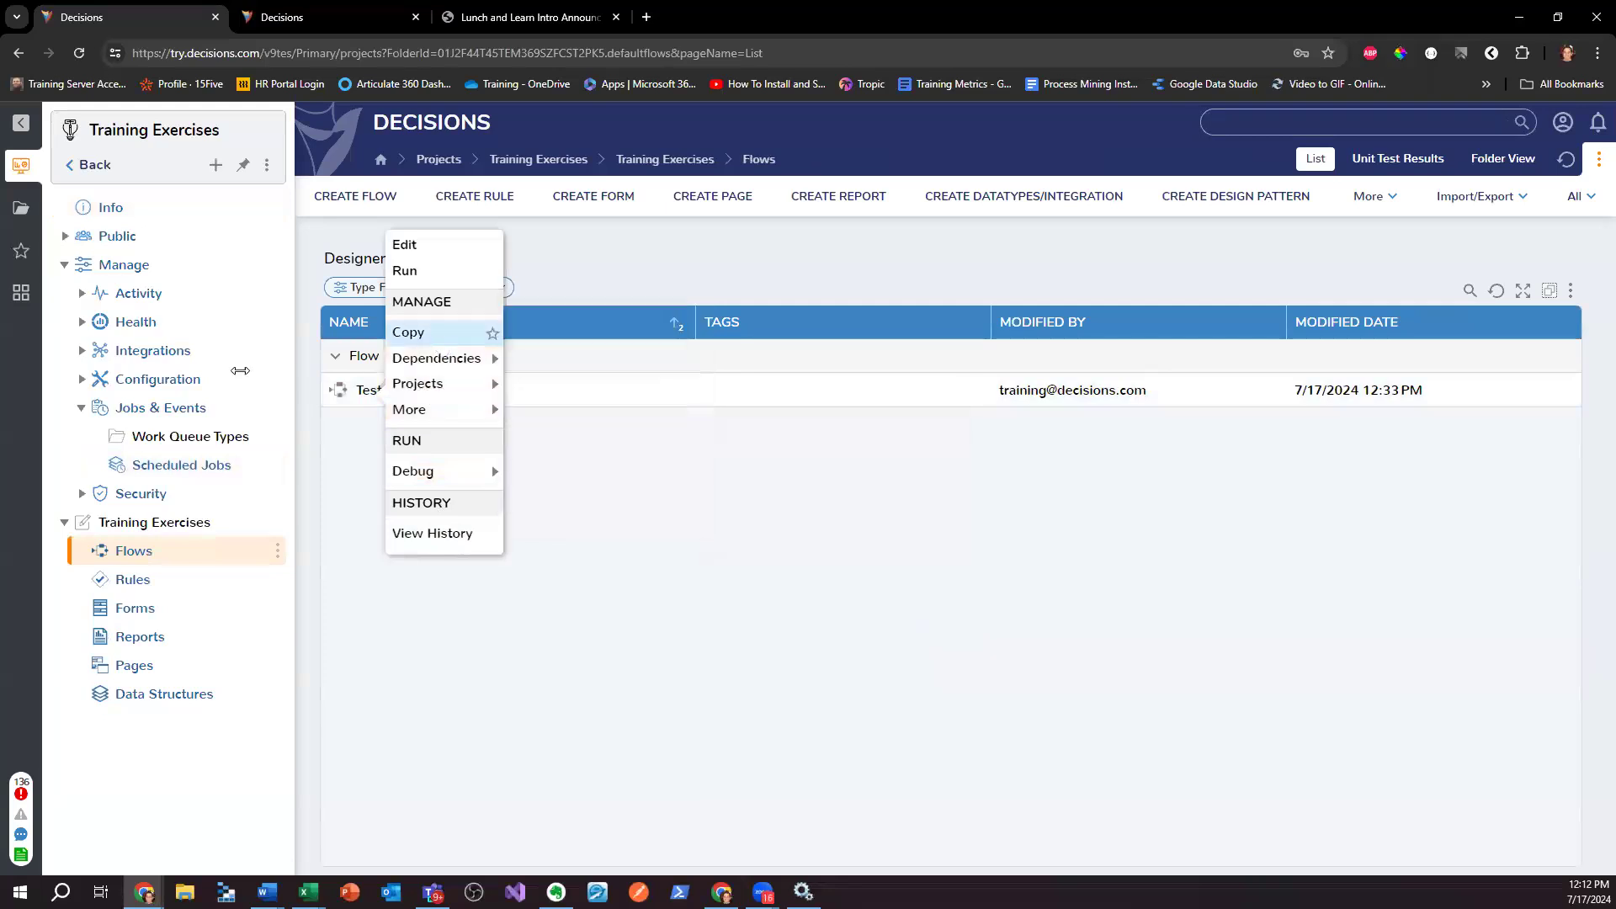
pyautogui.click(647, 17)
# - Open documentation.decisions.com in a new tab and switch to the Version 9 documentation
pyautogui.click(650, 44)
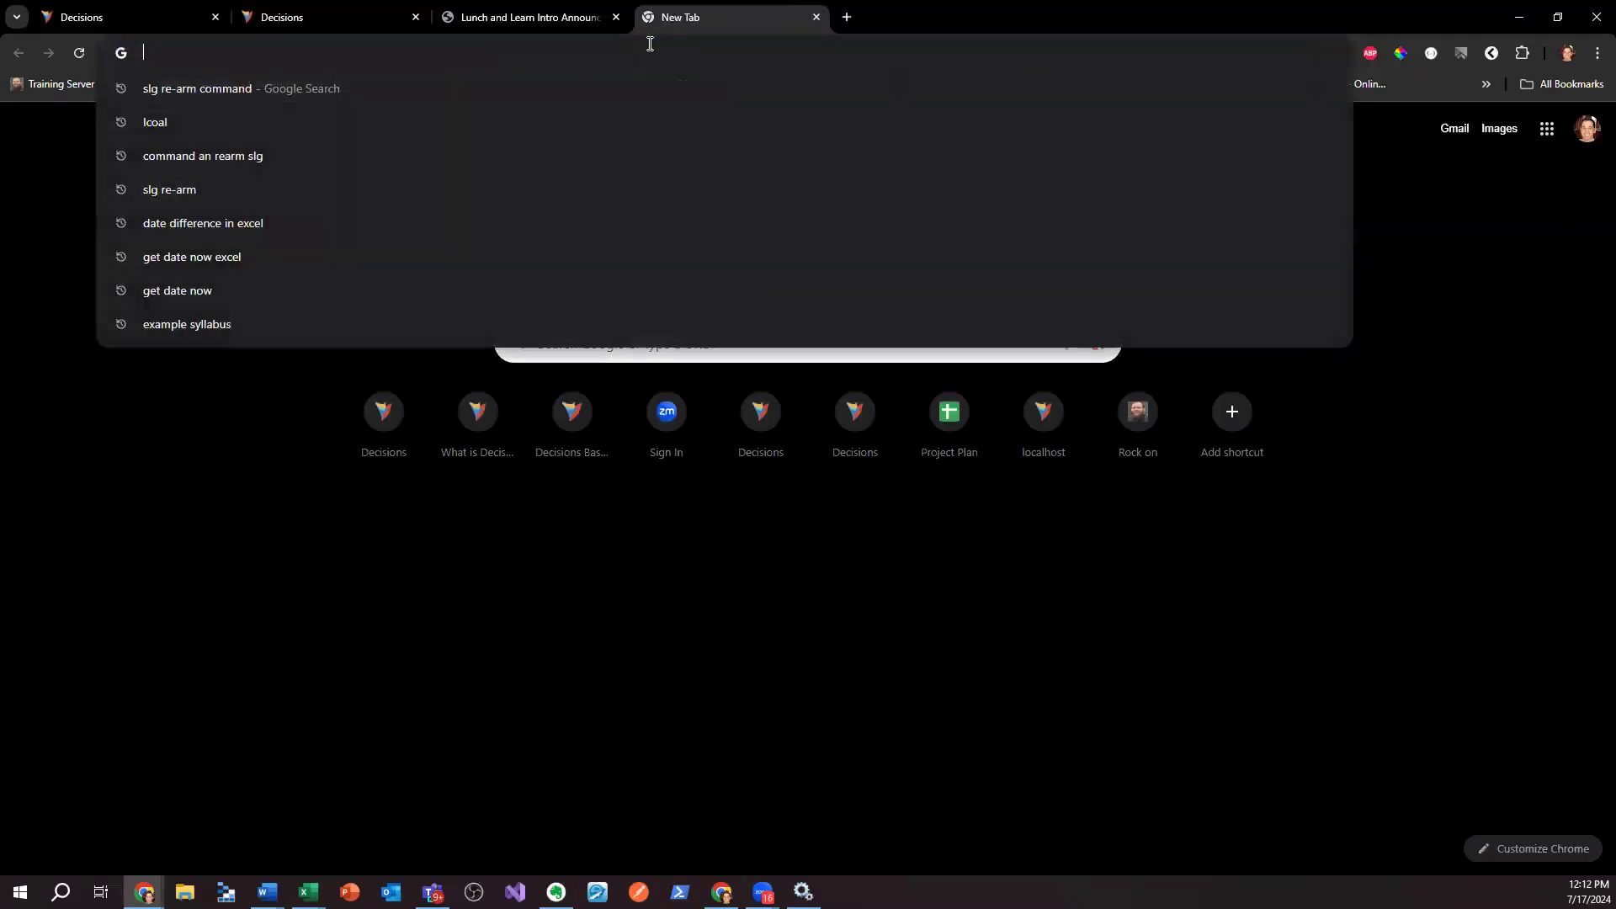
pyautogui.write('documen')
pyautogui.press('Return')
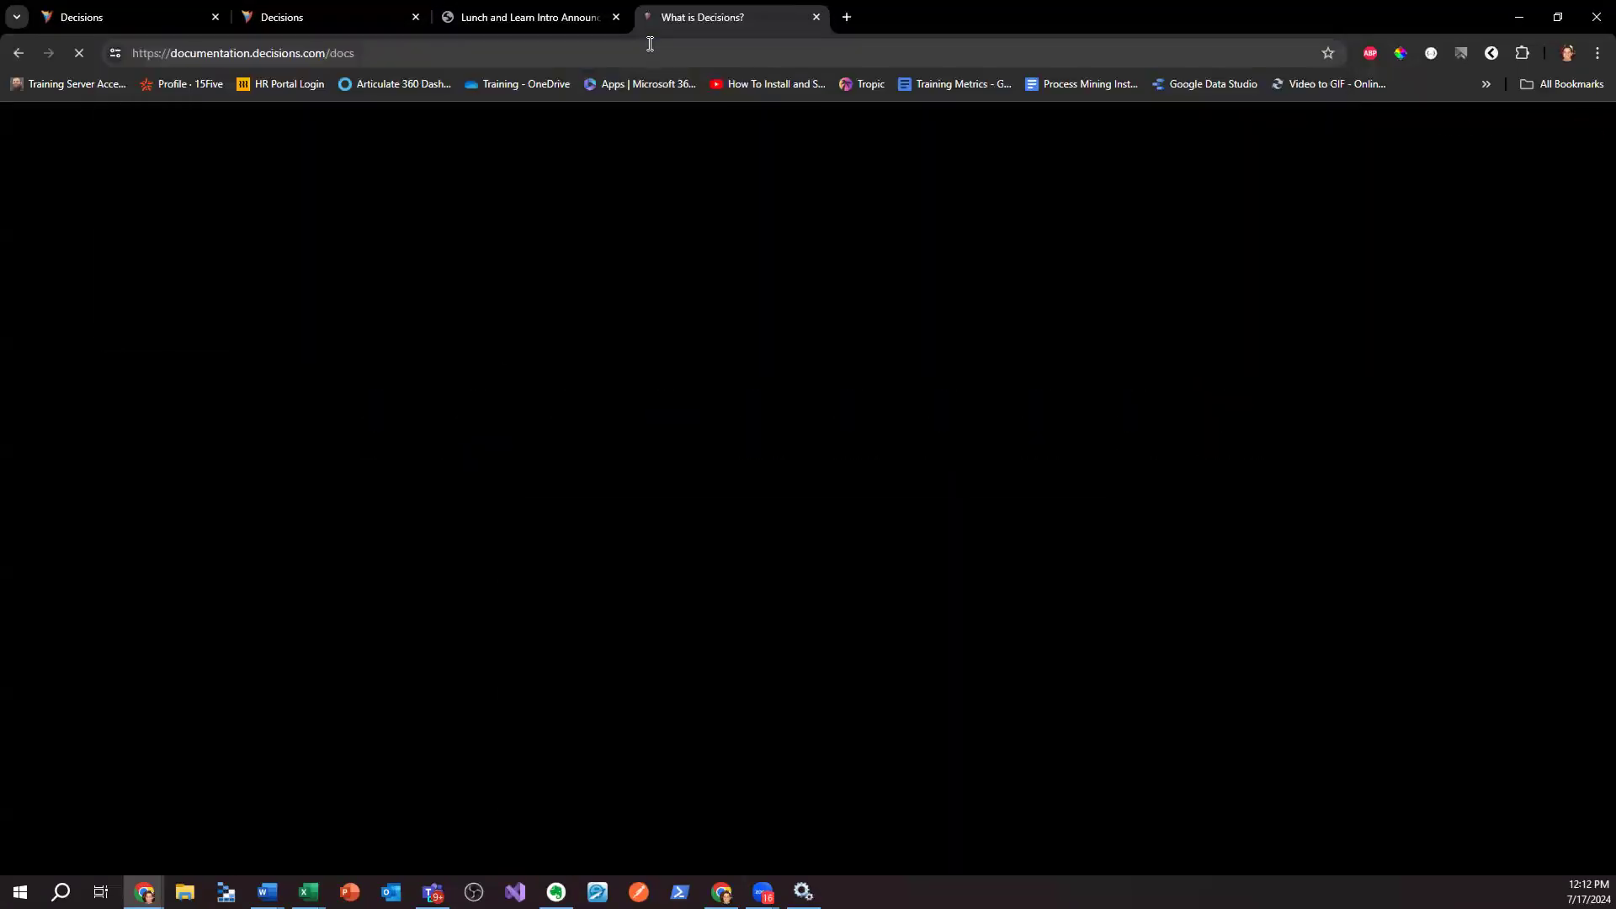
pyautogui.click(455, 154)
pyautogui.click(480, 197)
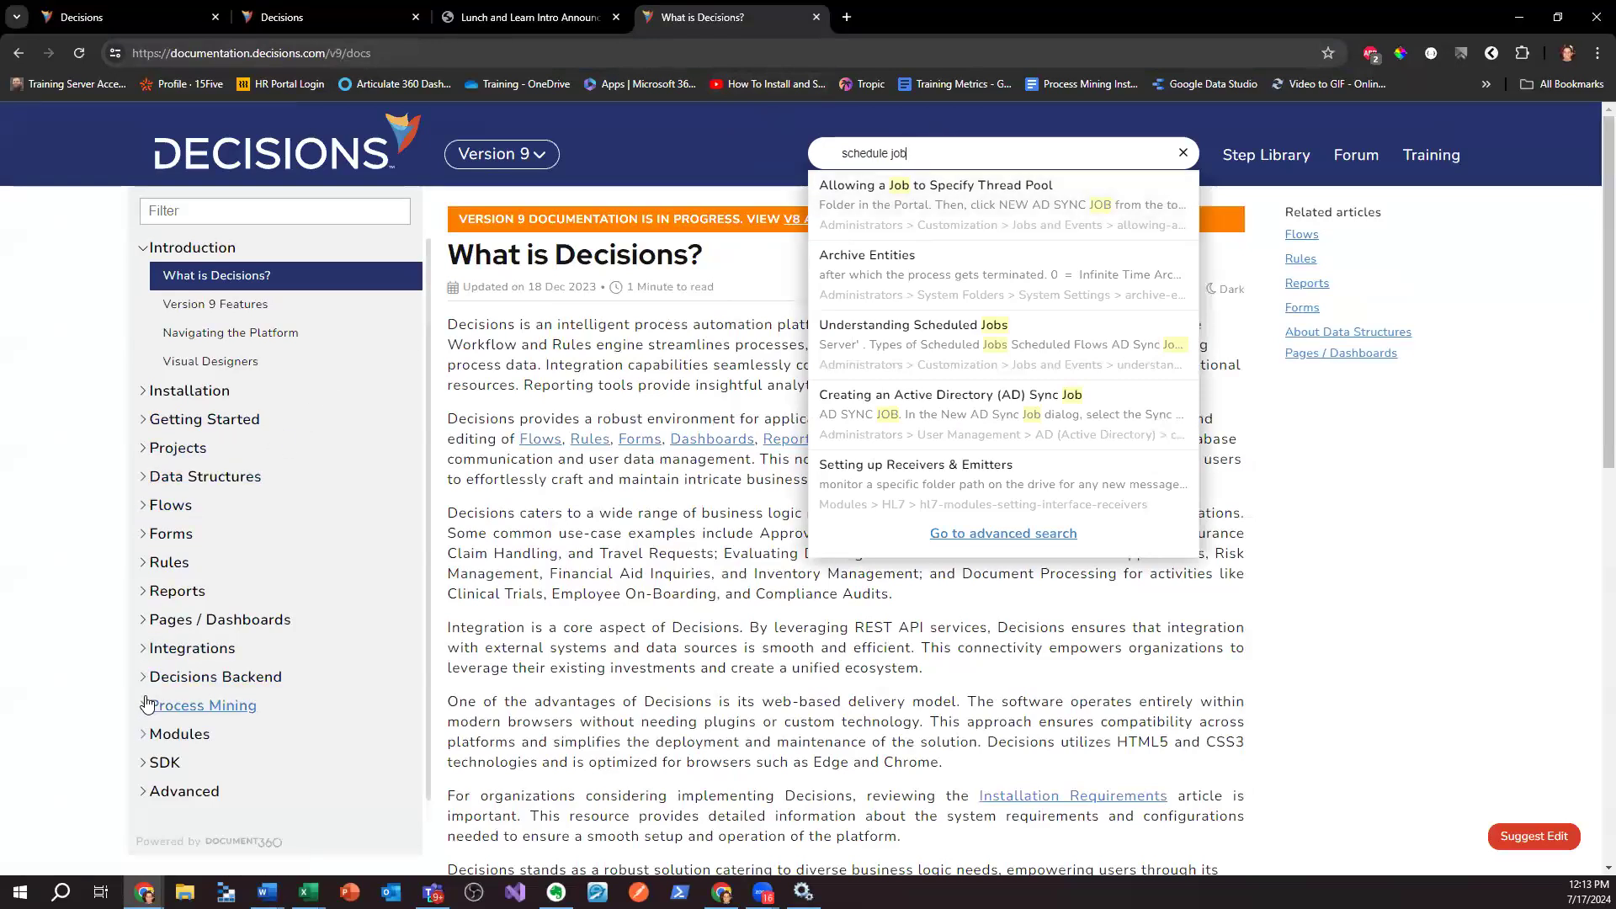
# - Expand Projects > Manage in the docs and browse the Deploying Projects articles
pyautogui.click(144, 452)
pyautogui.click(143, 452)
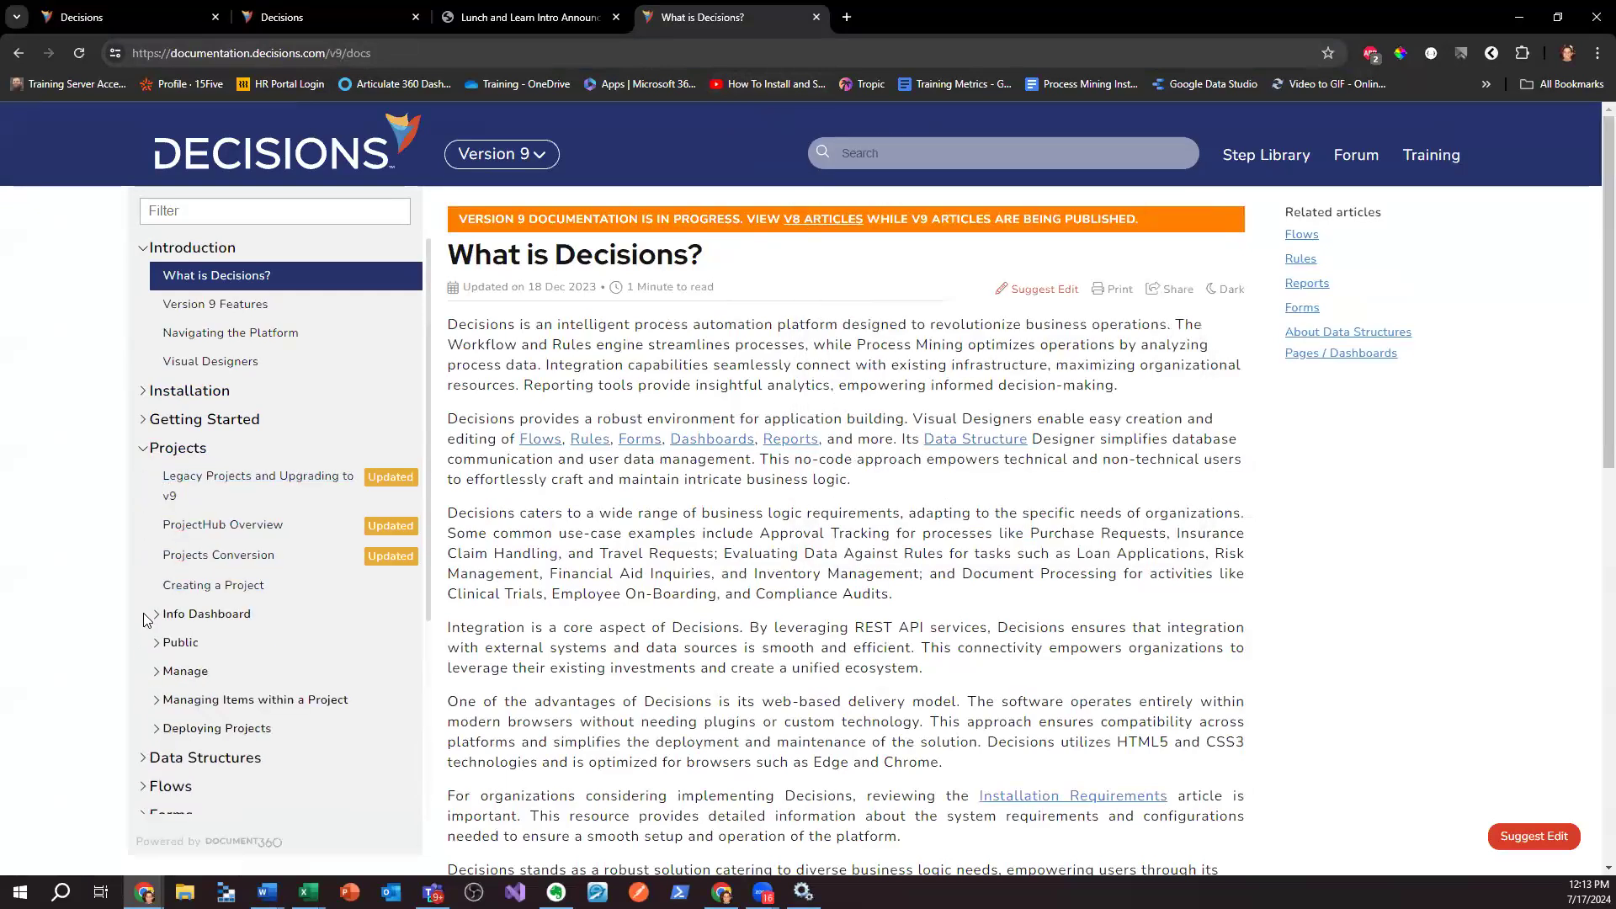
pyautogui.click(157, 671)
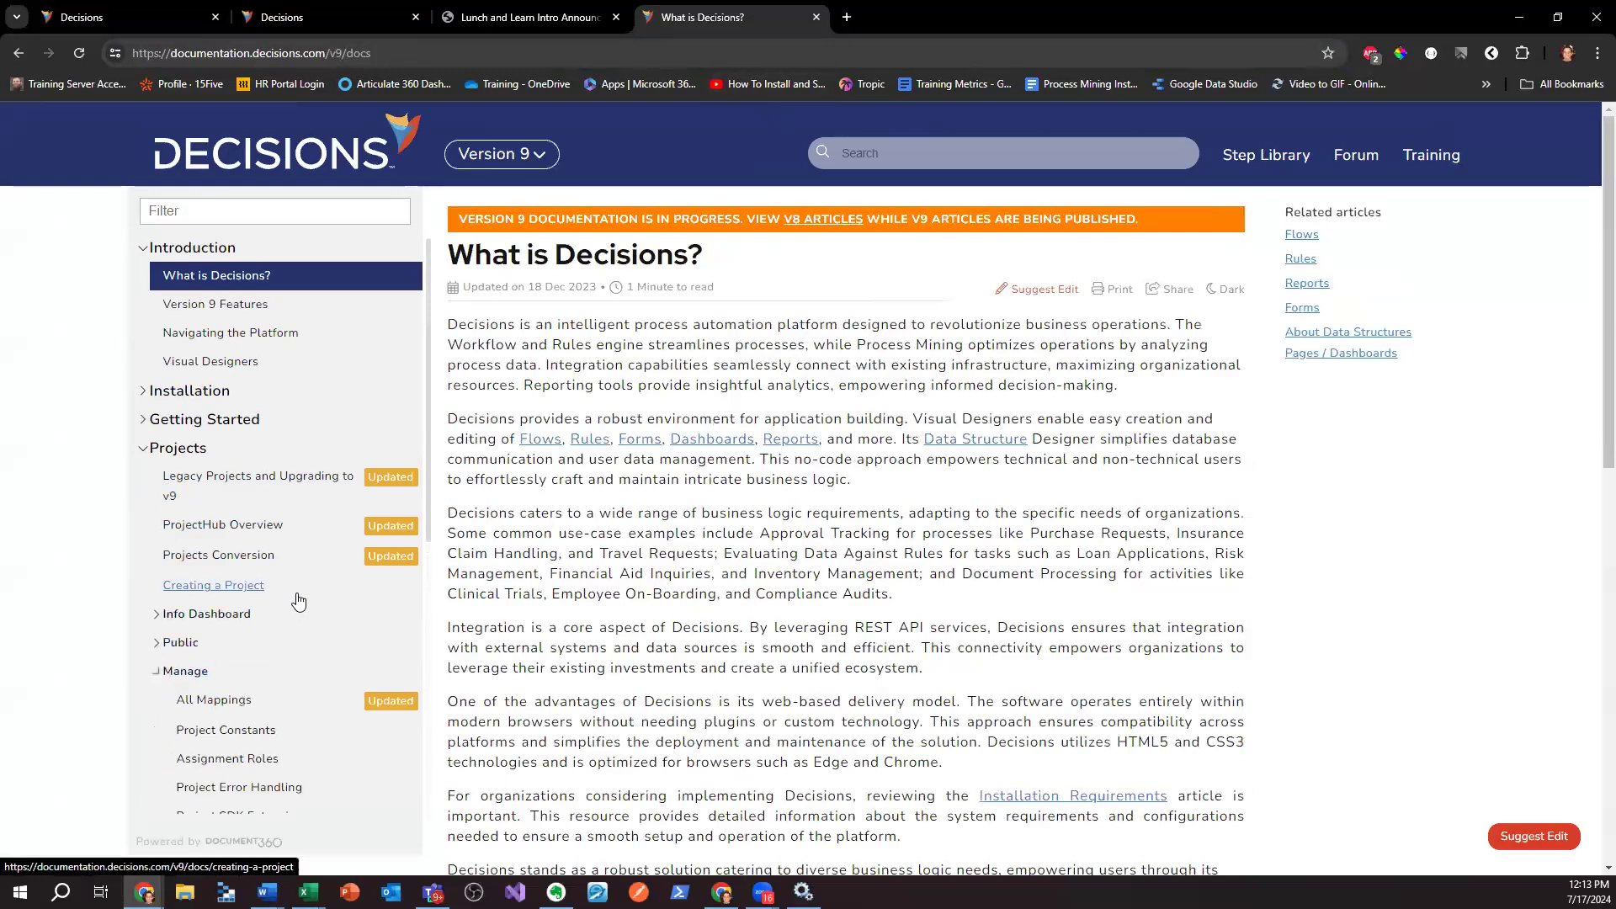
pyautogui.scroll(-3, 269, 556)
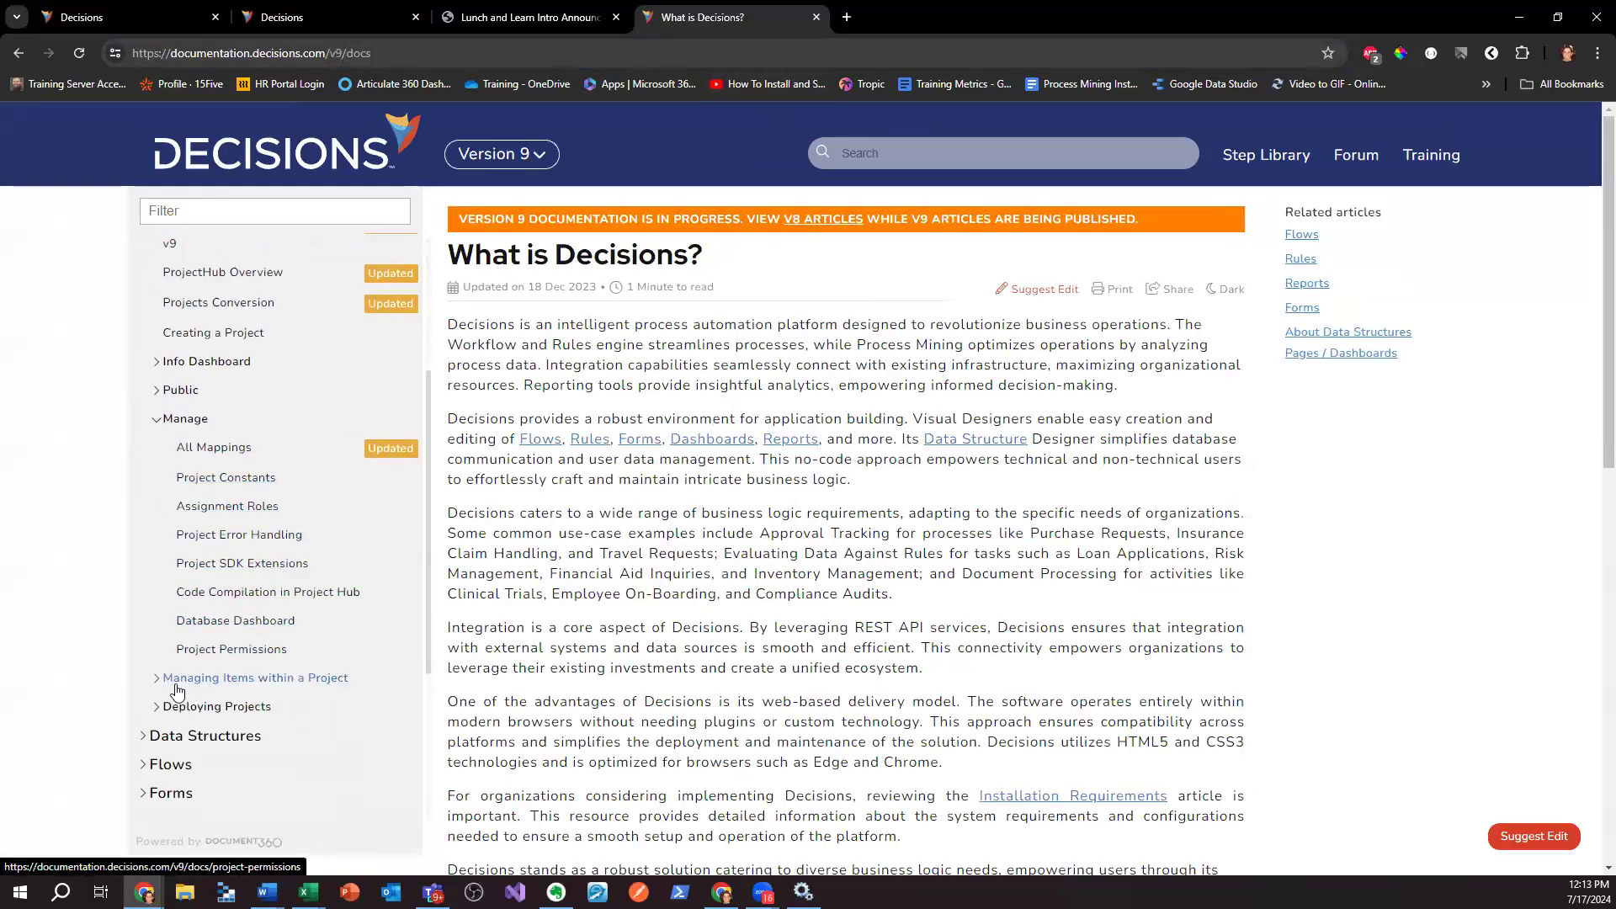
pyautogui.click(156, 707)
pyautogui.click(156, 706)
pyautogui.click(154, 696)
pyautogui.click(154, 696)
# - Back in Training Exercises, view Work Queue Types (Default Queue), then open the empty Scheduled Jobs page
pyautogui.click(154, 8)
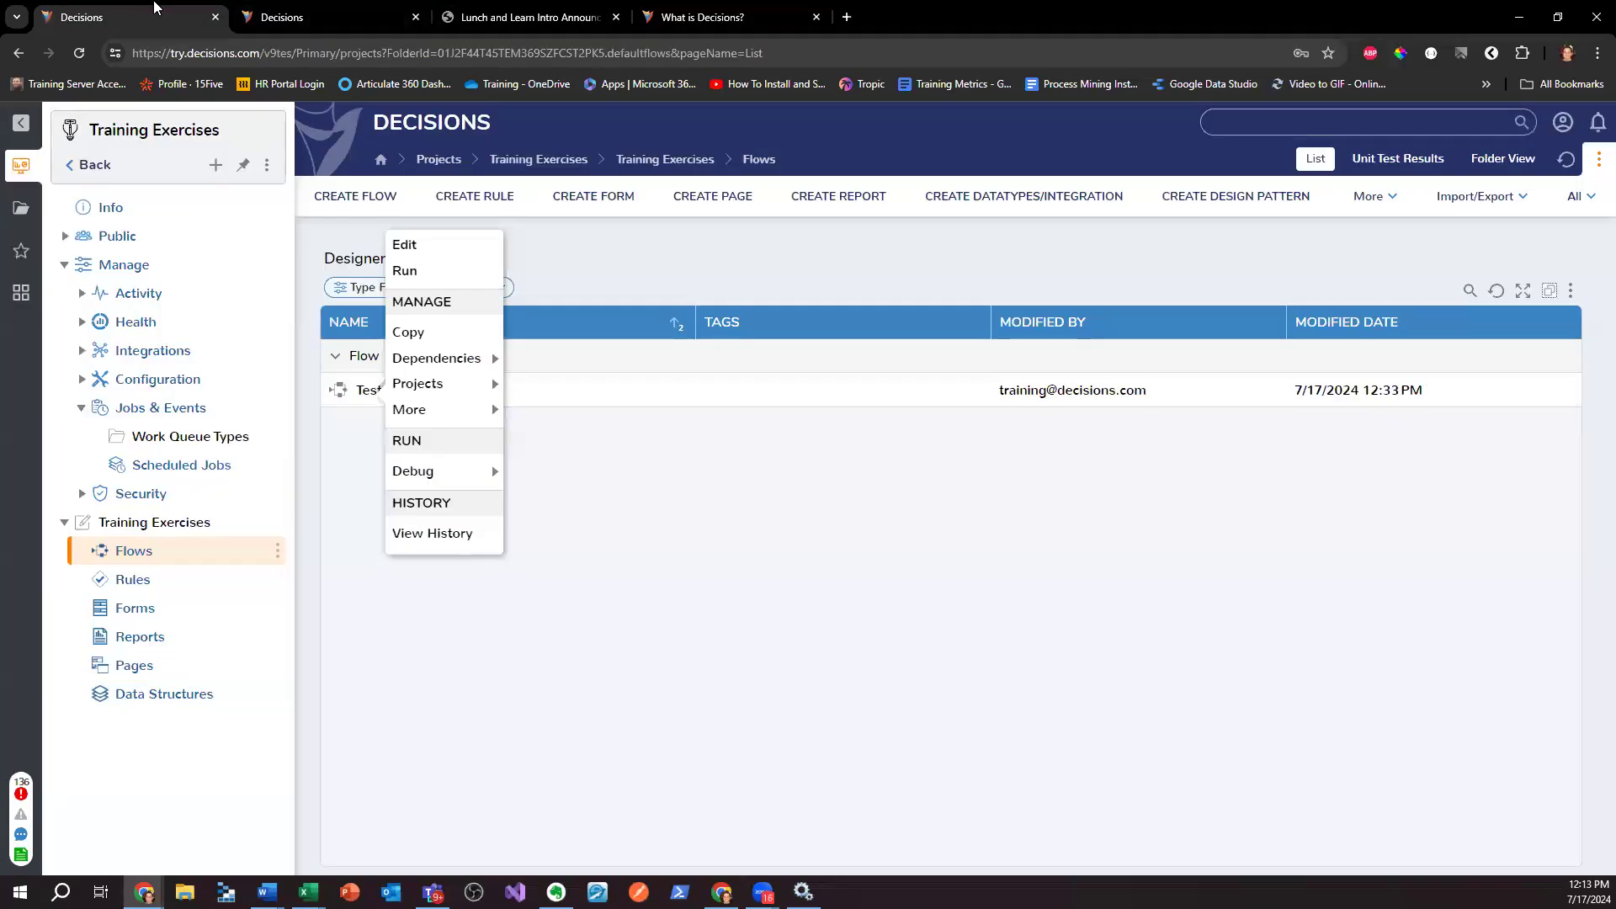
pyautogui.click(340, 463)
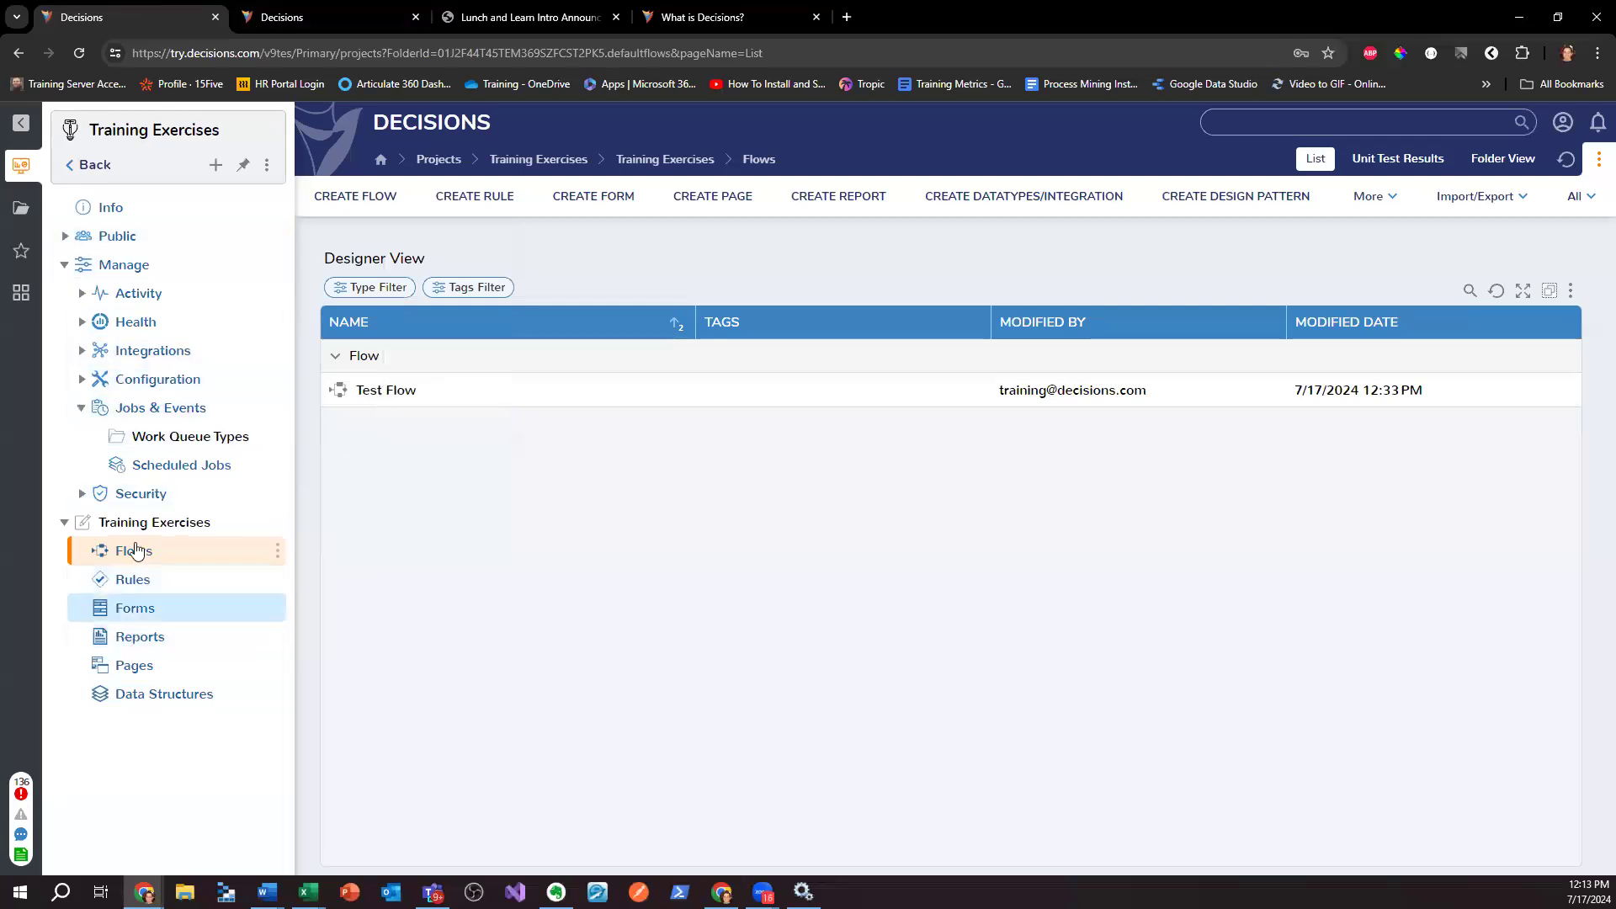
pyautogui.click(173, 468)
pyautogui.click(216, 436)
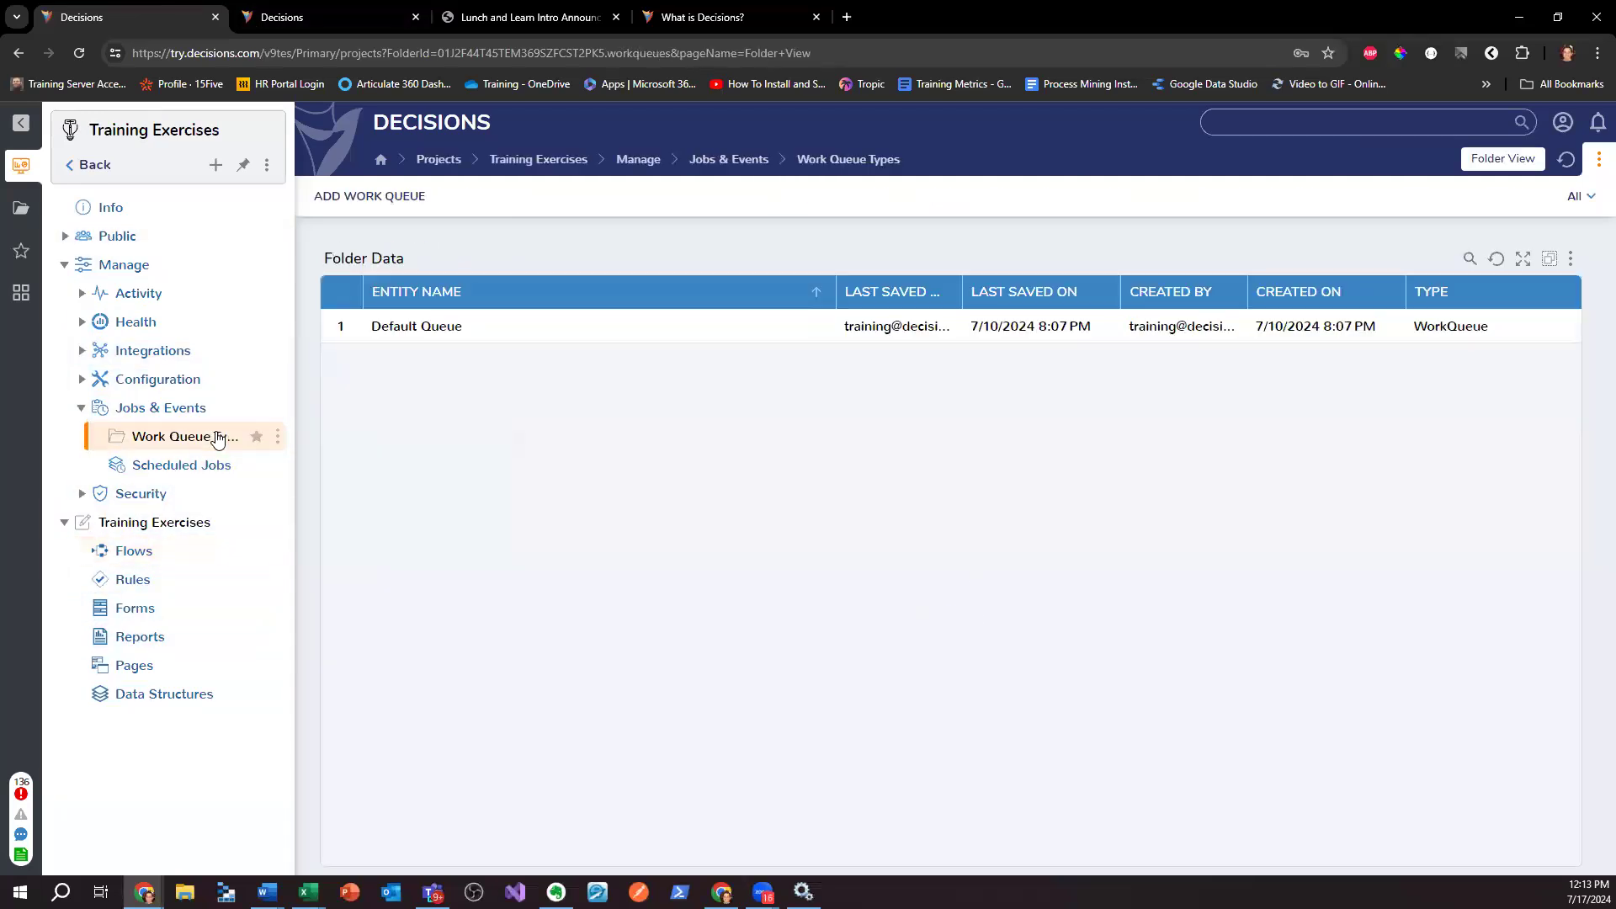
pyautogui.click(423, 338)
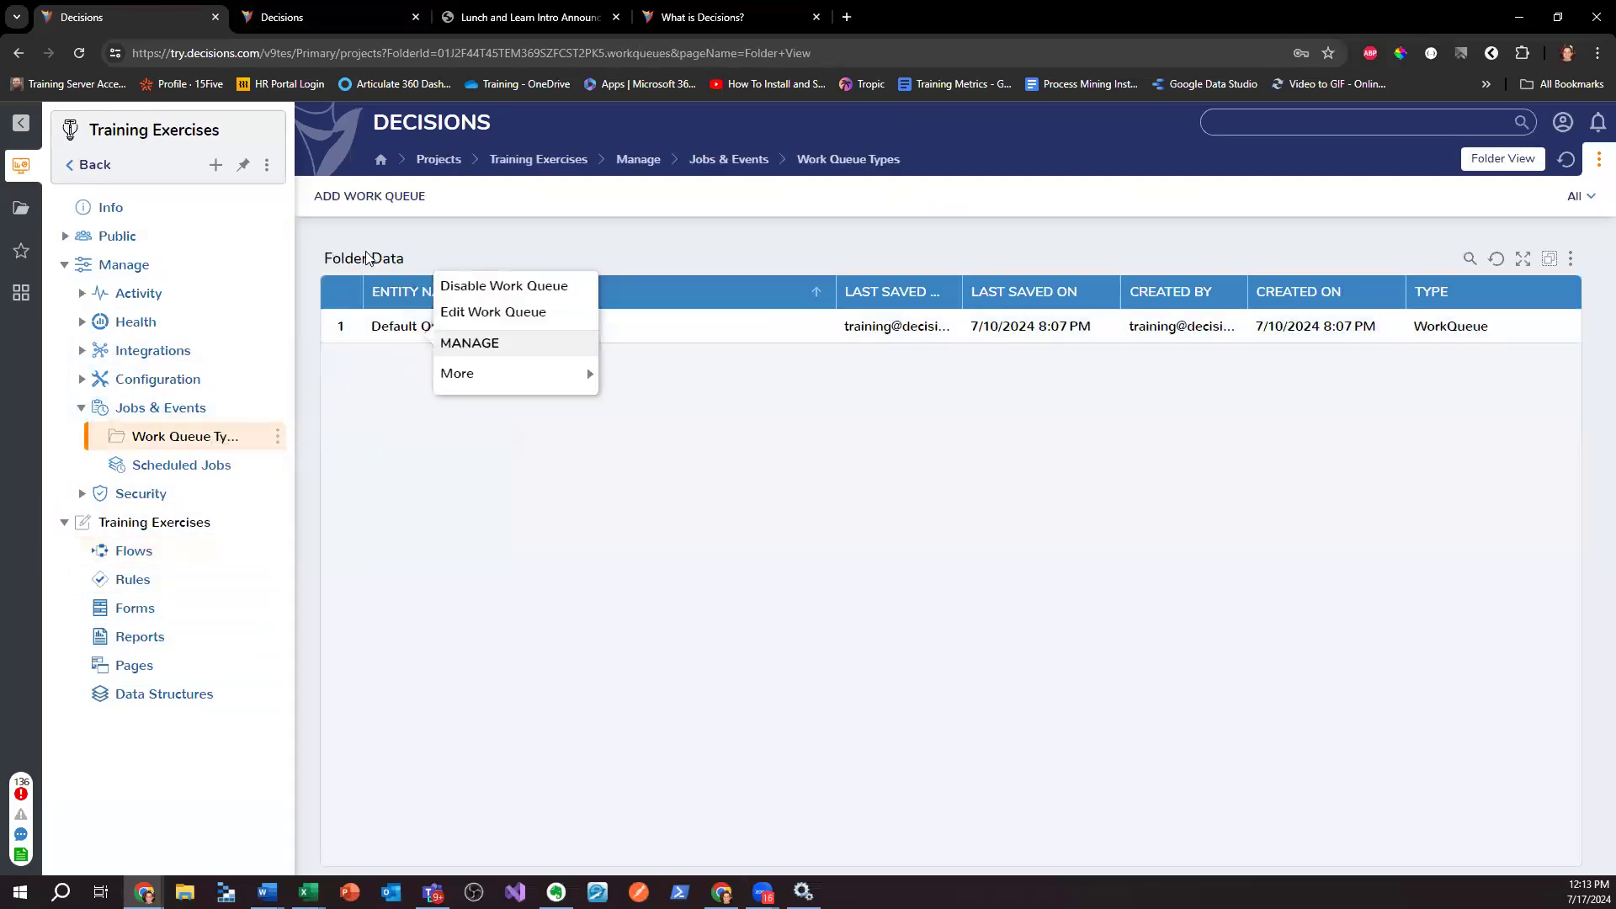
pyautogui.click(379, 426)
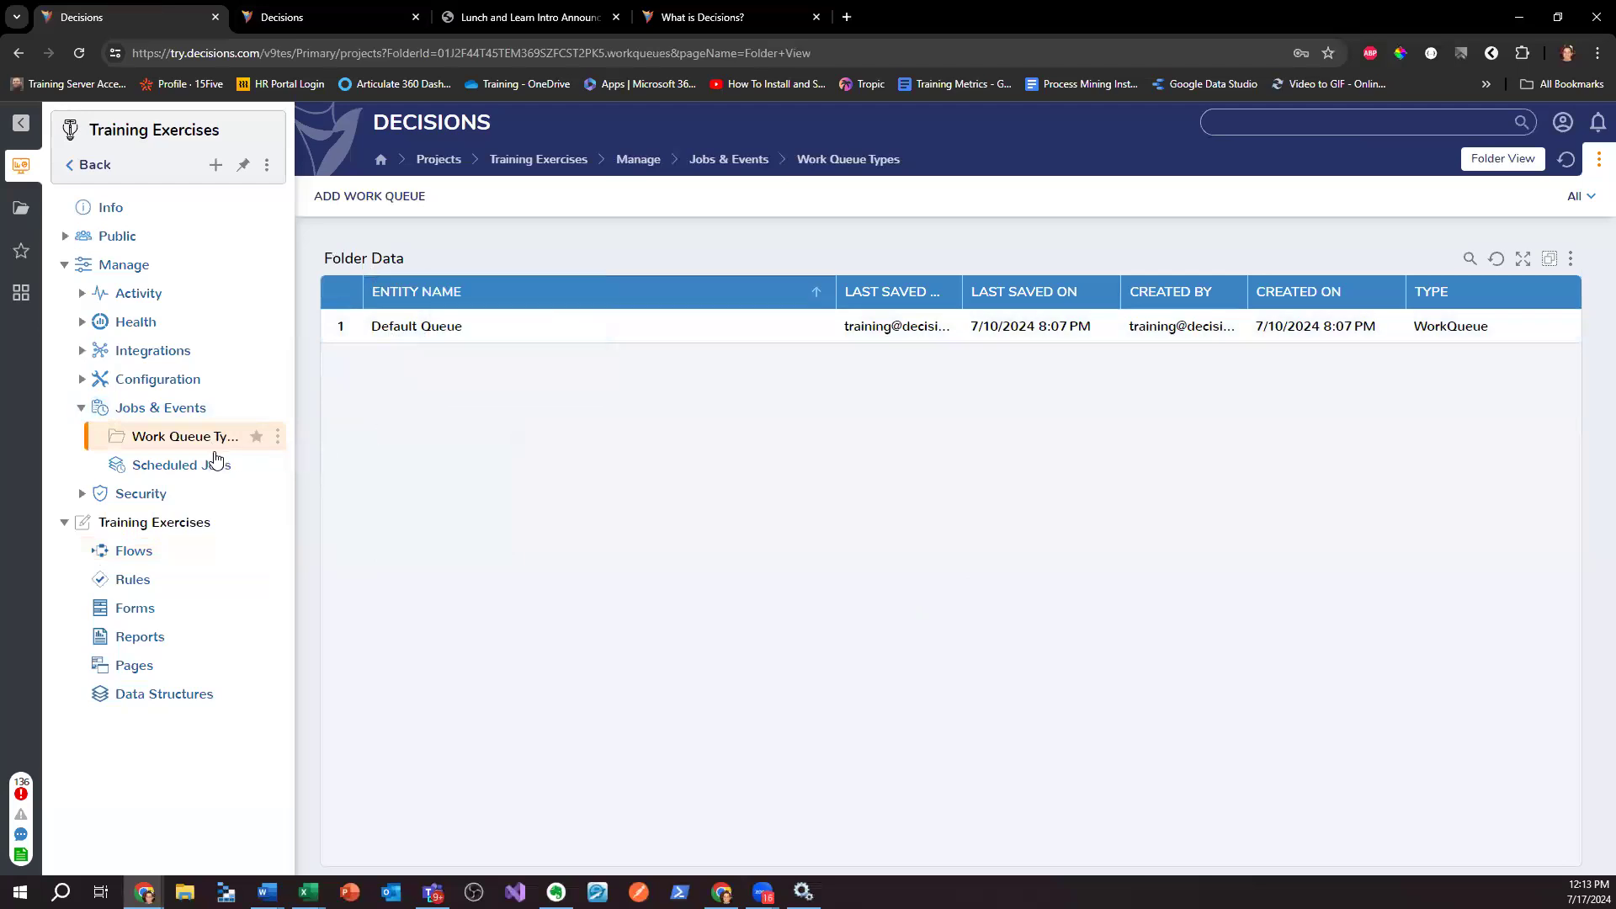
pyautogui.click(173, 468)
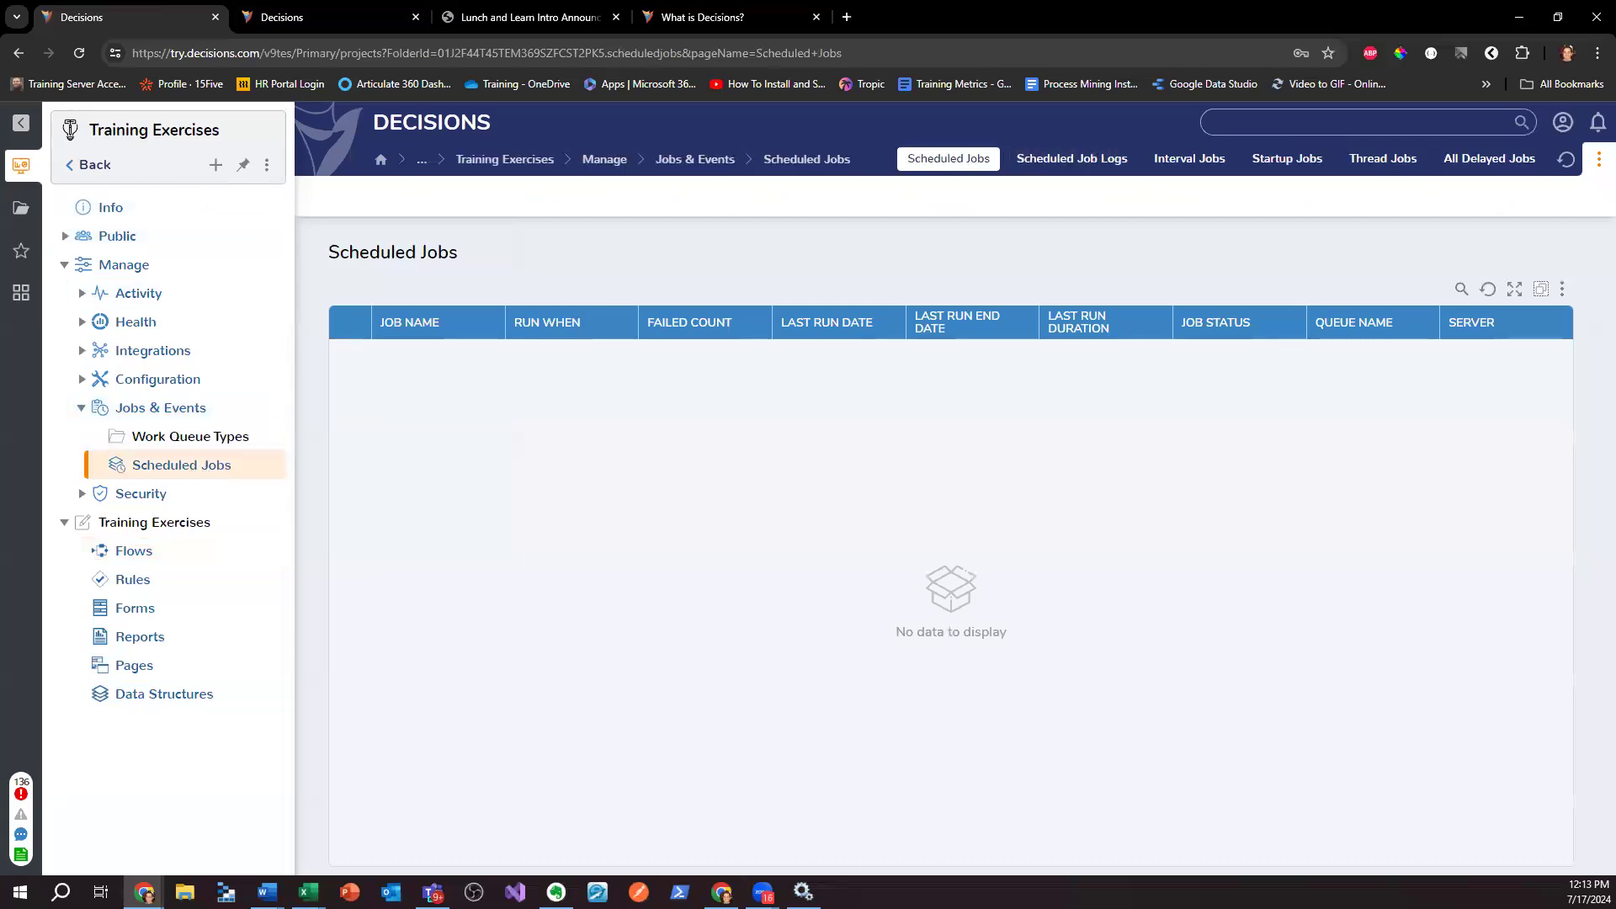
pyautogui.click(432, 893)
pyautogui.press('Print')
pyautogui.moveTo(17, 104); pyautogui.dragTo(1582, 818)
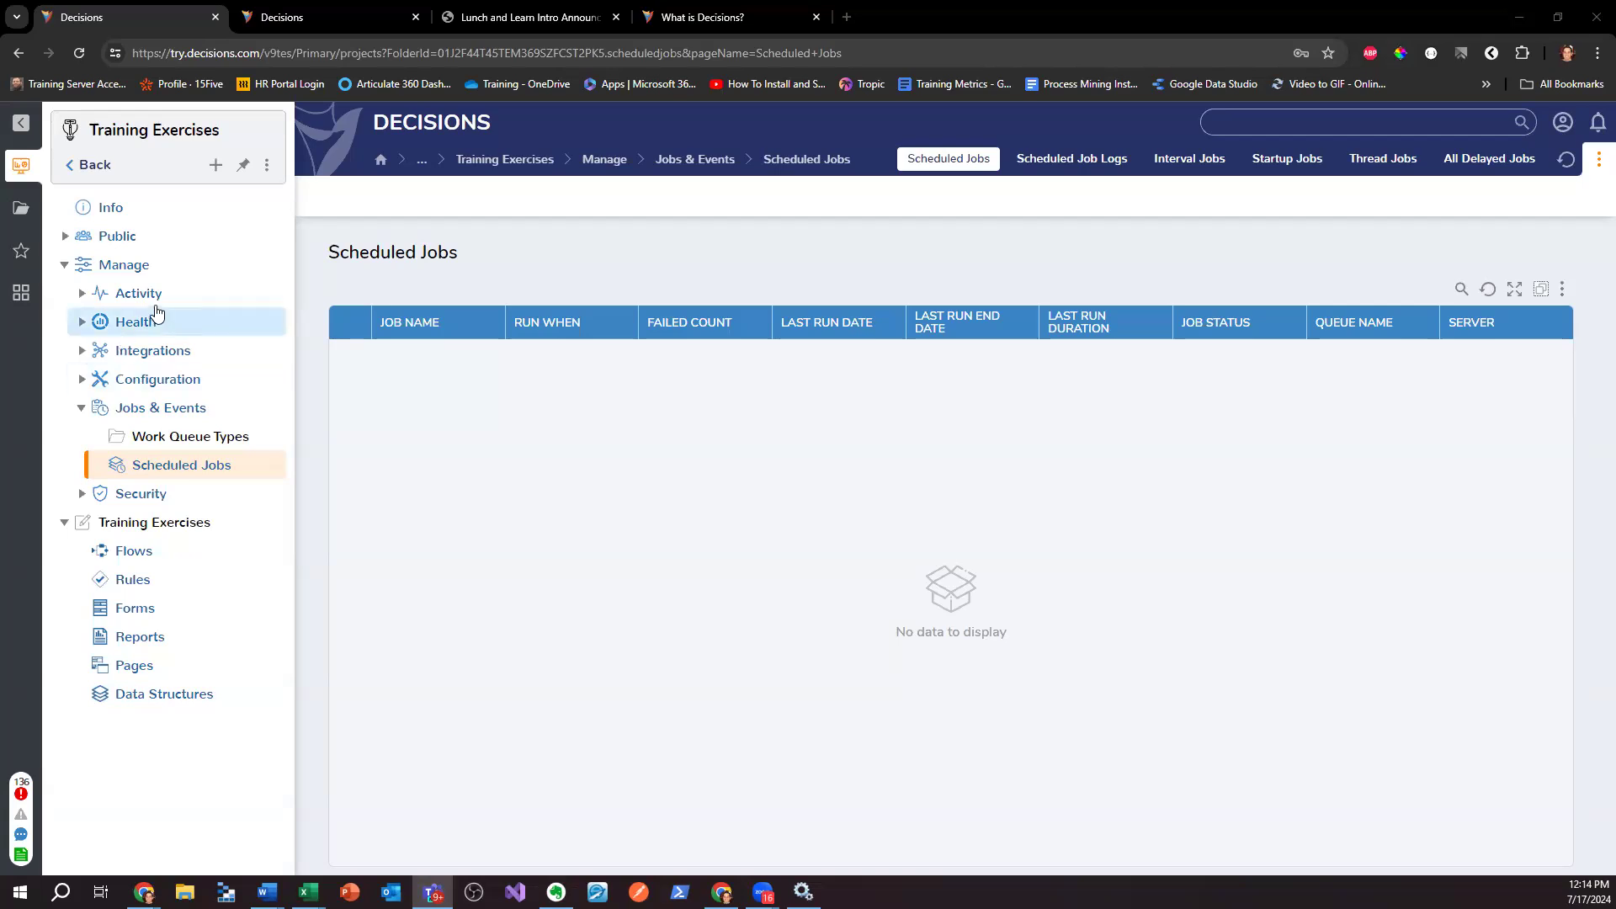
# - Return to the projects list, switch to Folders, and log out of Decisions
pyautogui.click(90, 164)
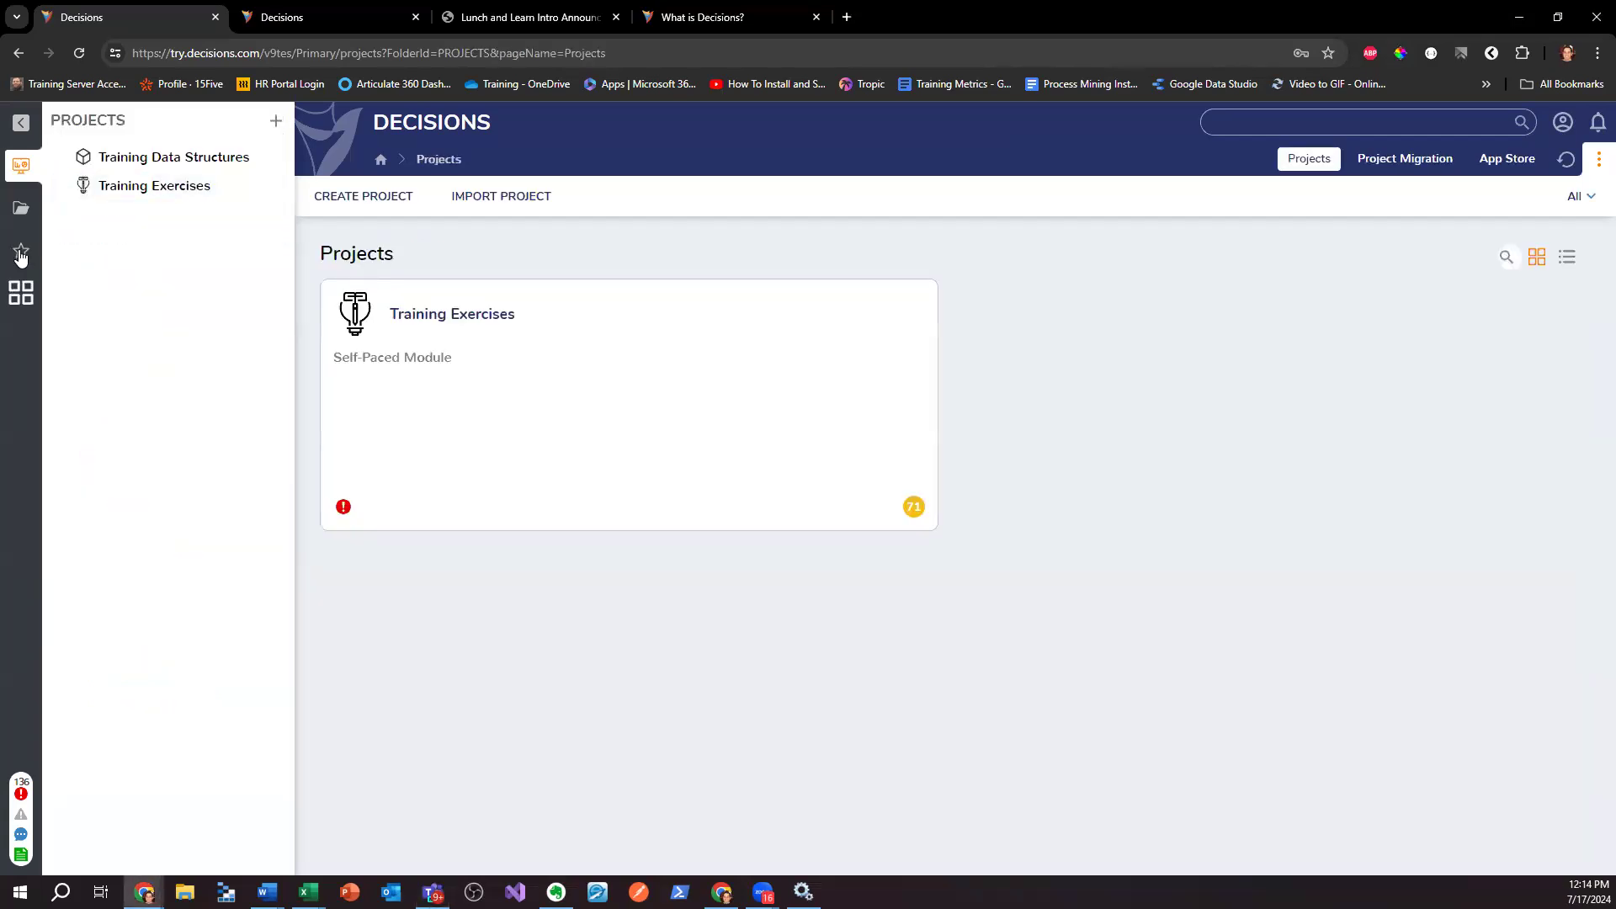
pyautogui.click(17, 212)
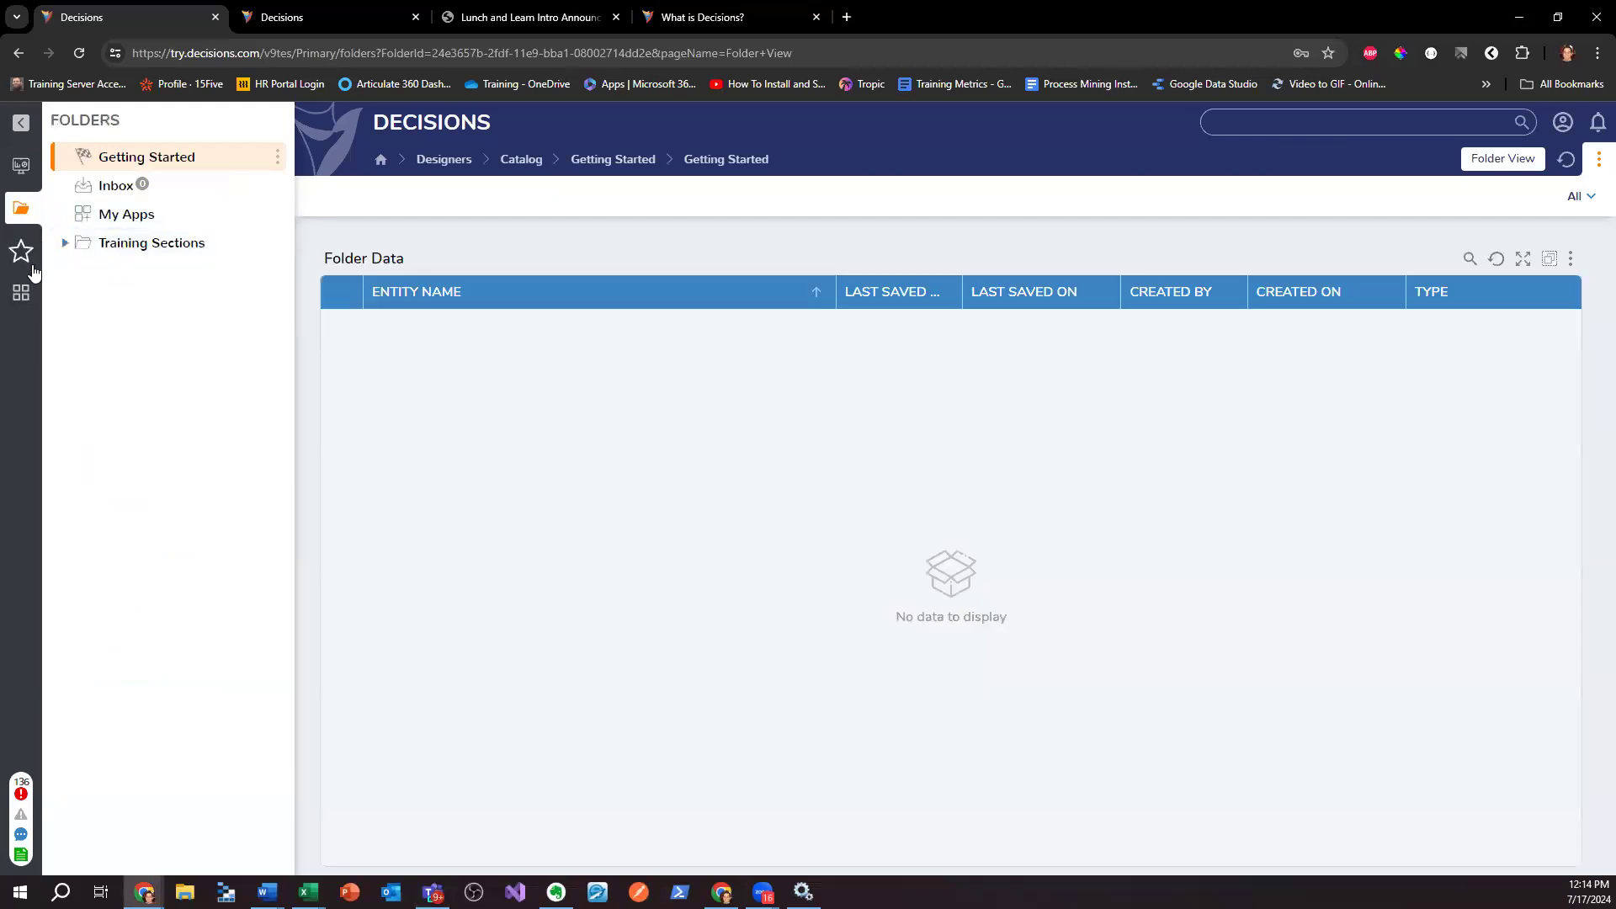
pyautogui.click(1564, 122)
pyautogui.click(1490, 411)
# - Sign back in with the training admin's e-mail address and saved password
pyautogui.click(667, 458)
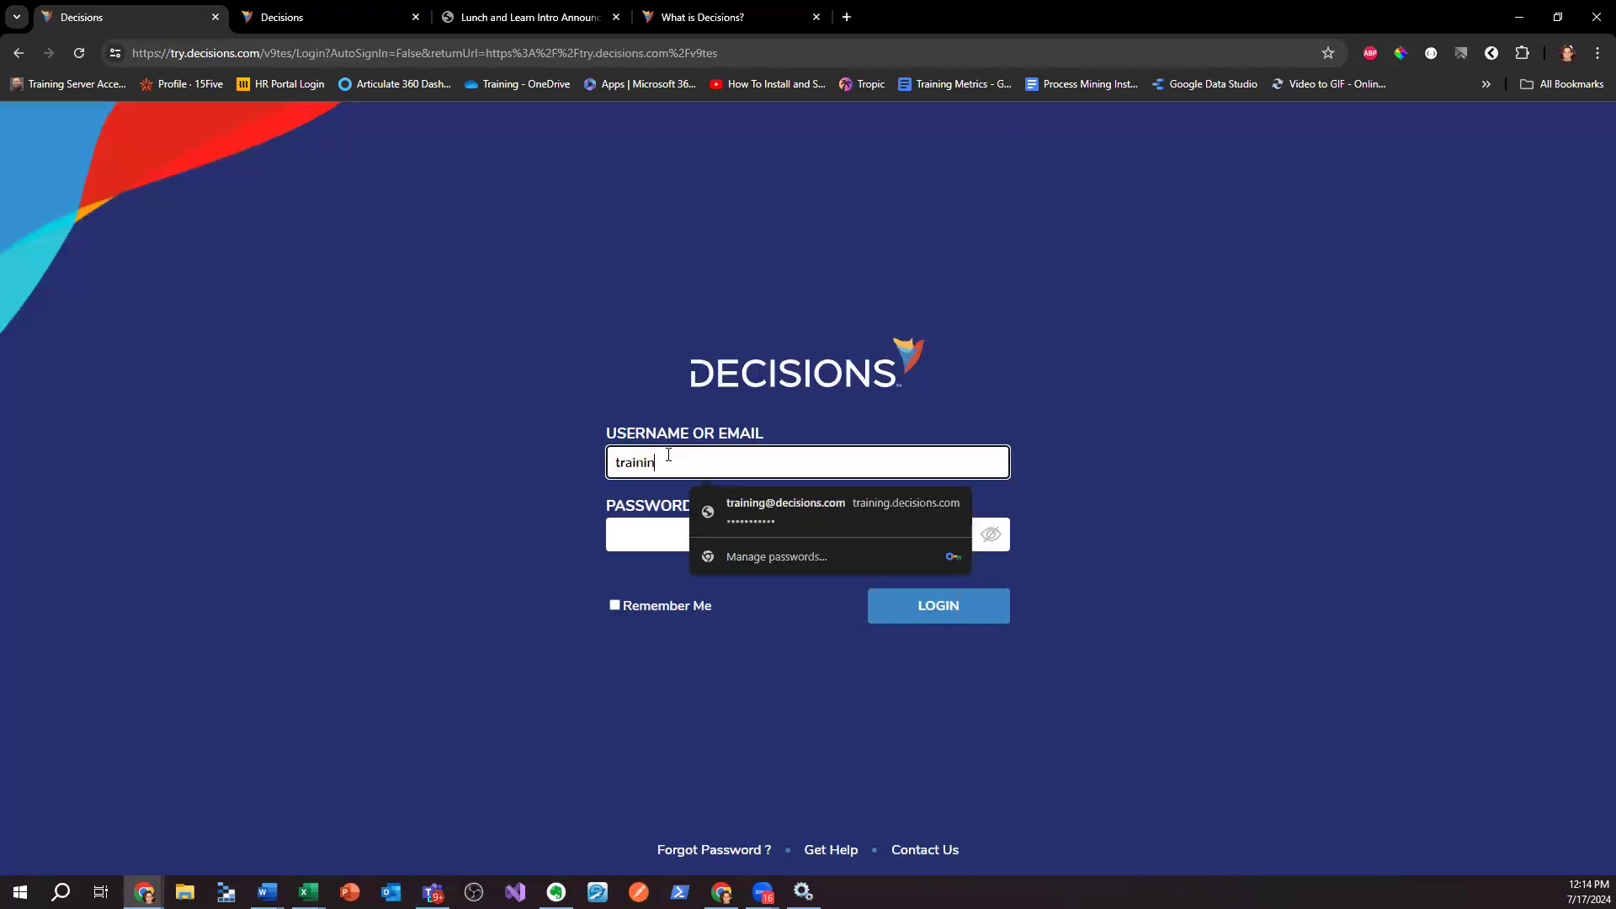
pyautogui.press('Down')
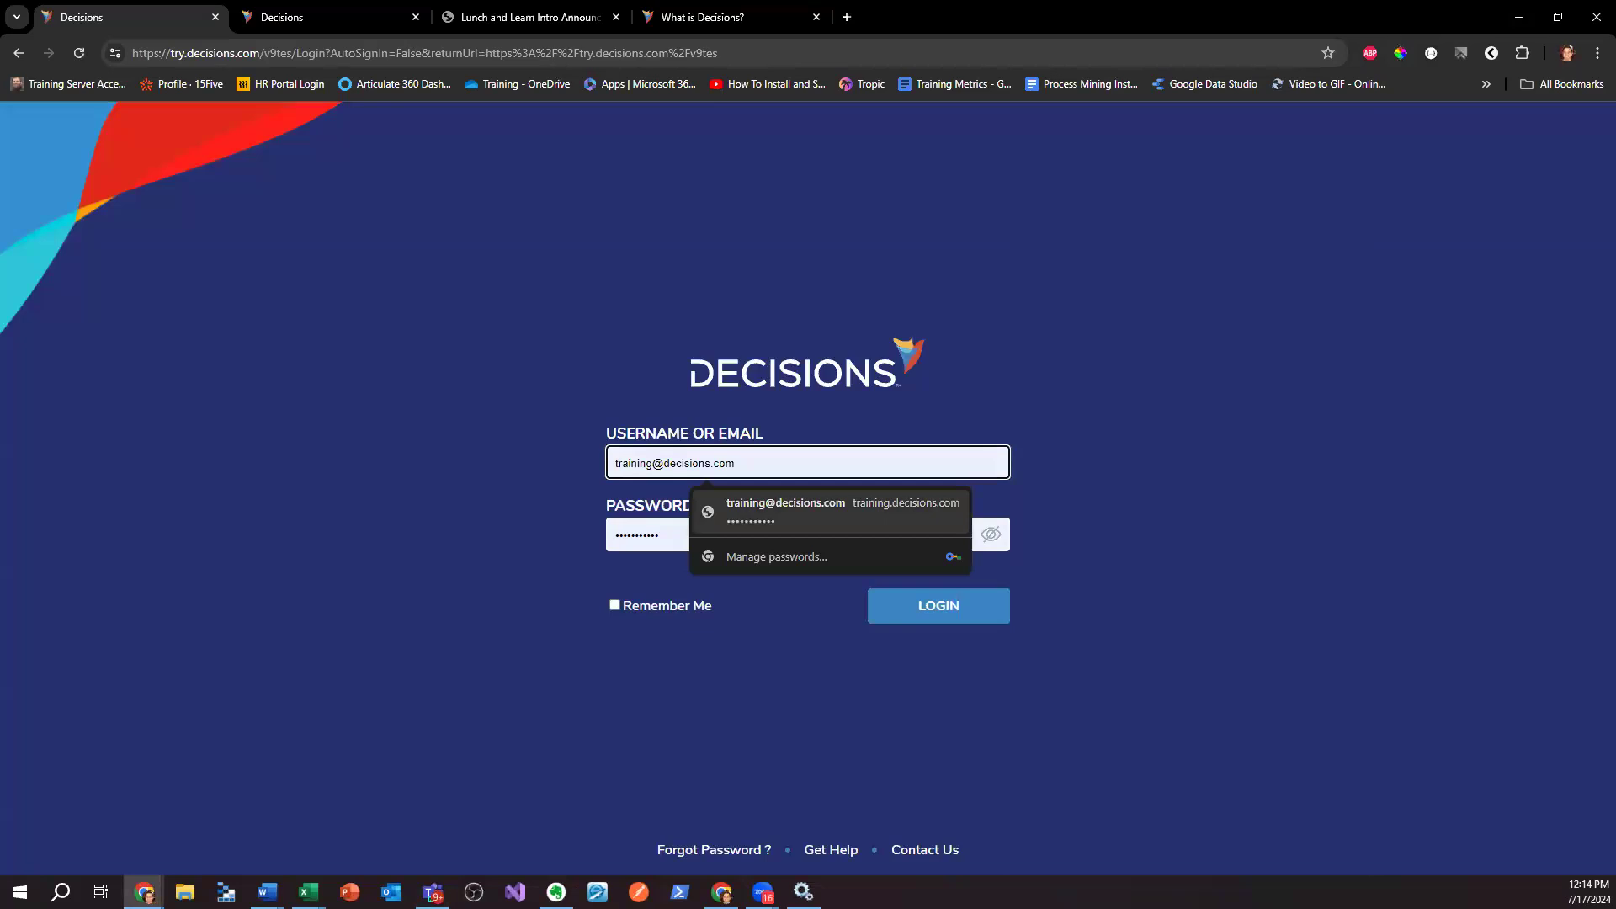
pyautogui.hotkey('alt', 'Tab')
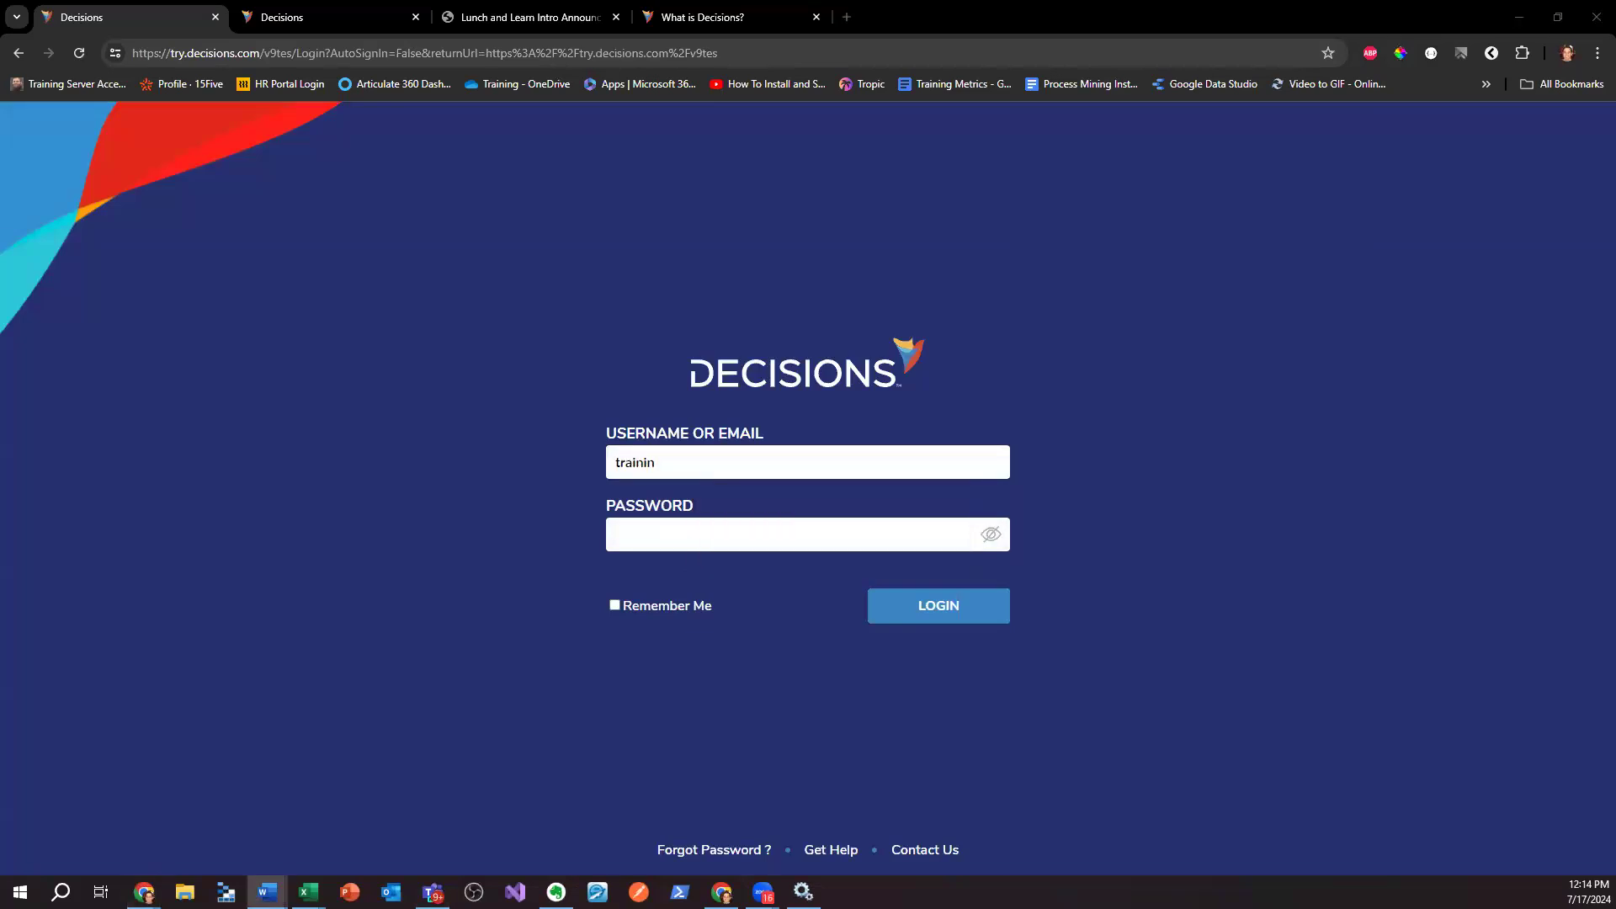
pyautogui.click(684, 471)
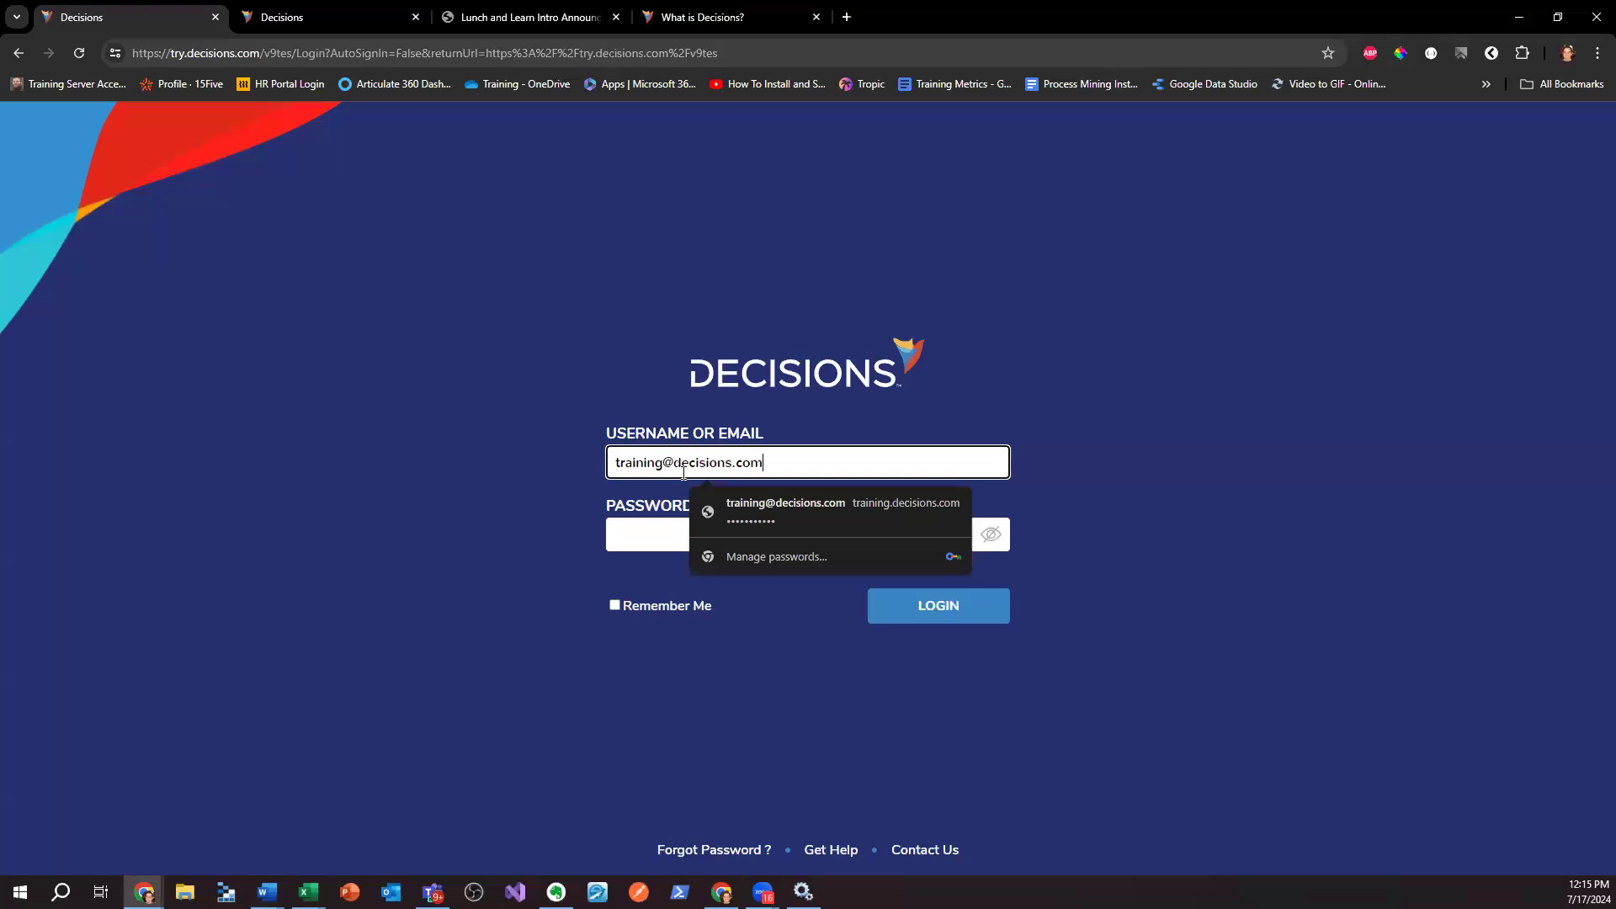
pyautogui.click(671, 532)
pyautogui.click(841, 534)
pyautogui.hotkey('ctrl', 'v')
pyautogui.click(897, 600)
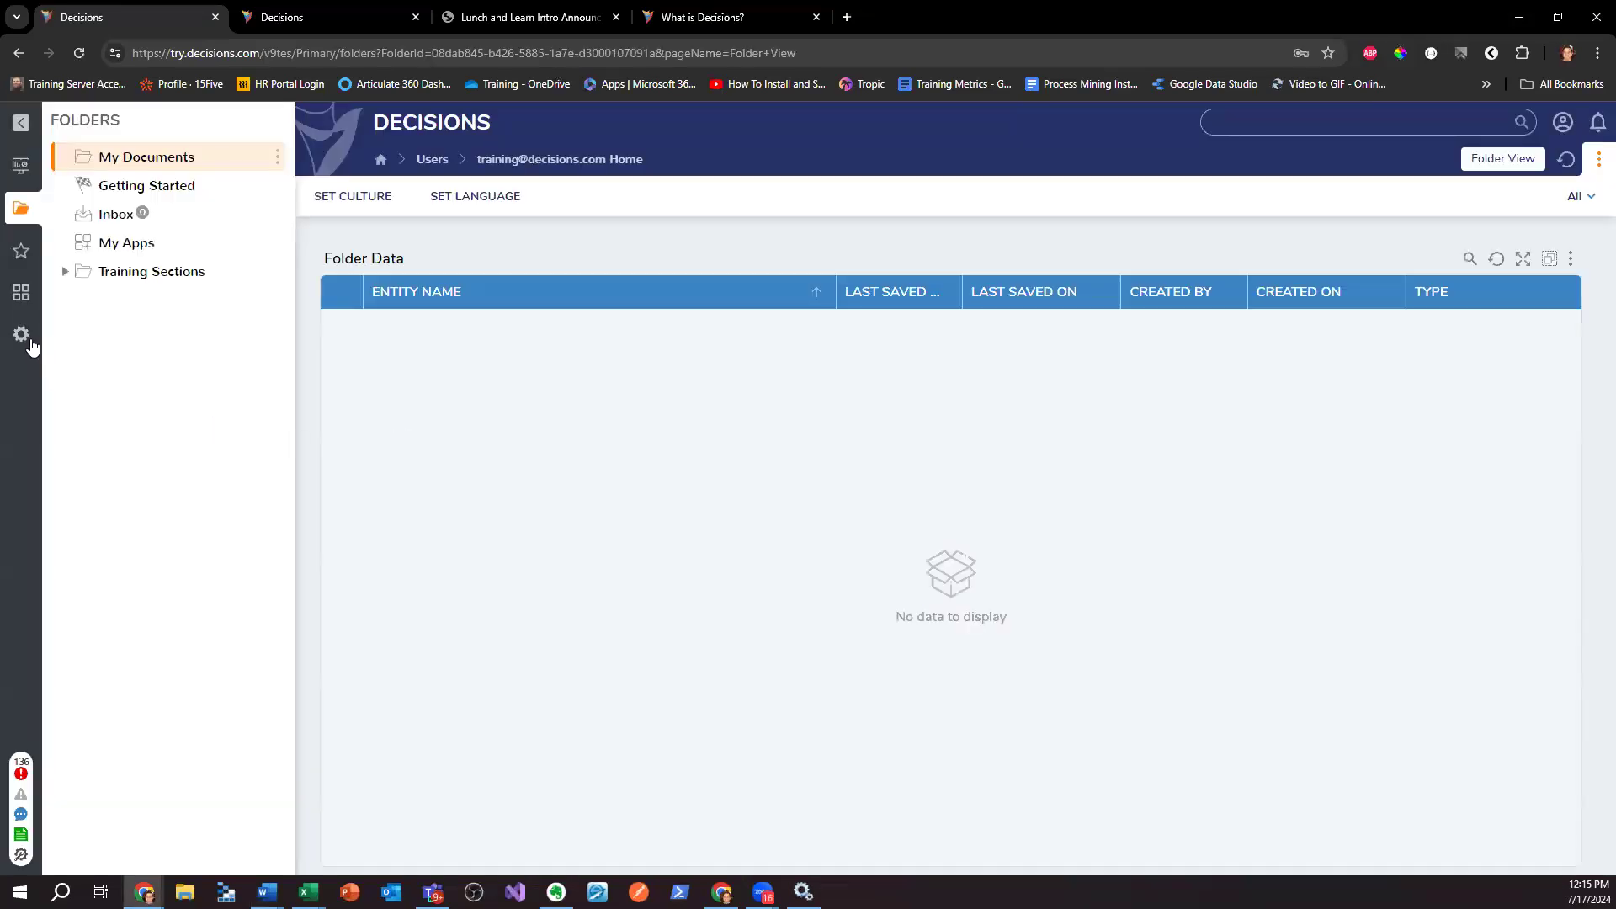
# - Go to System > Jobs and Events > Scheduled Jobs and start a New Scheduled Flow
pyautogui.click(31, 344)
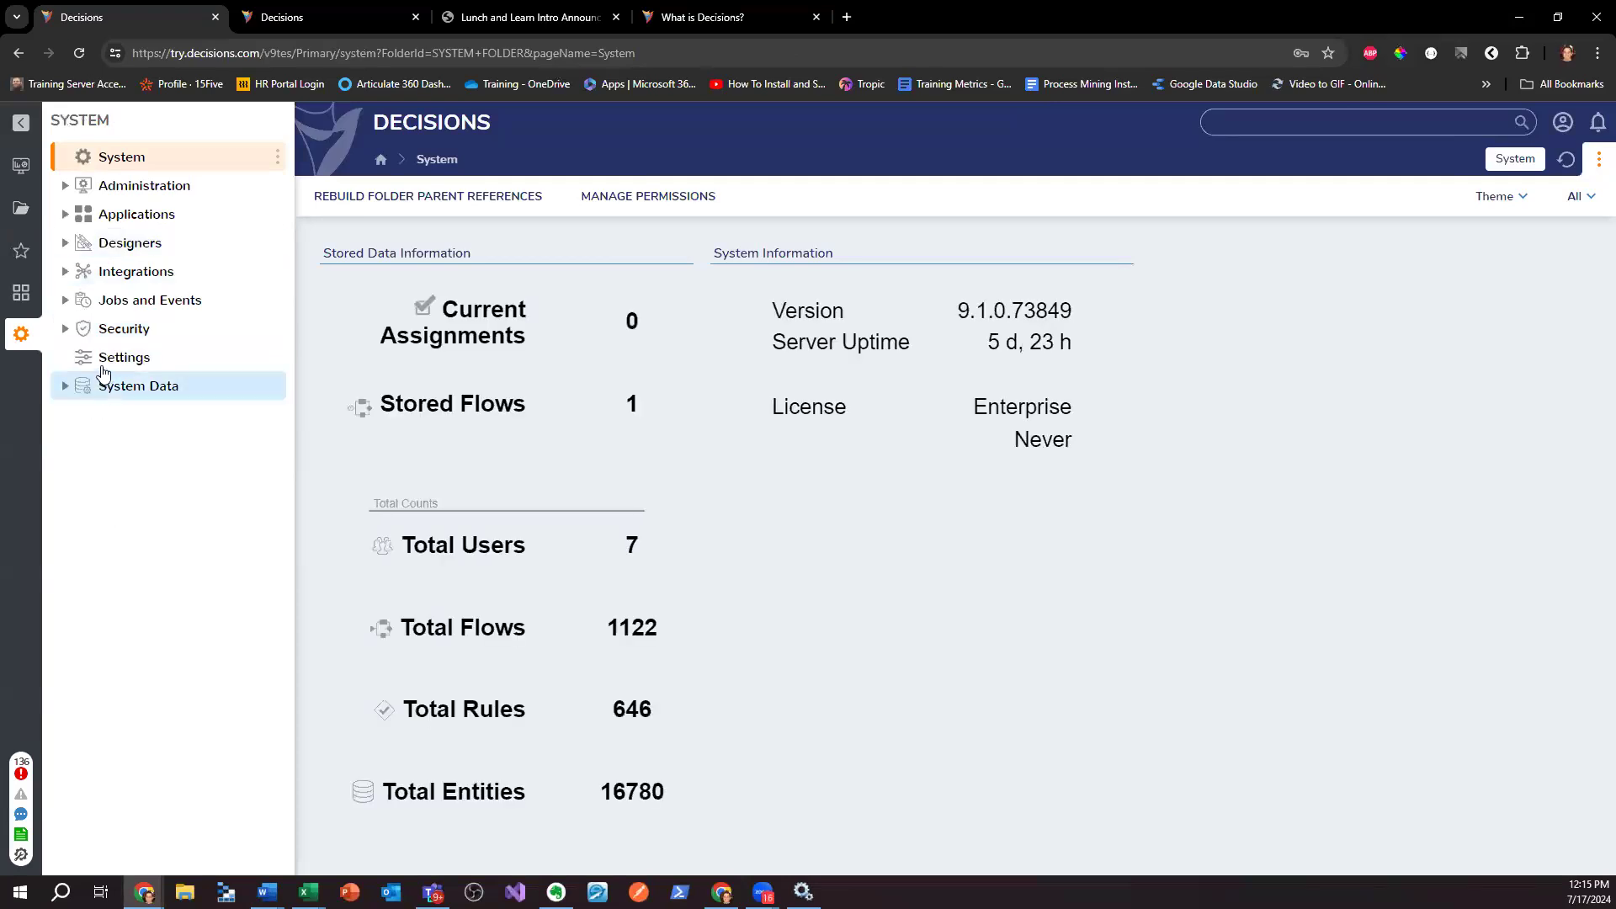
pyautogui.click(126, 301)
pyautogui.click(143, 387)
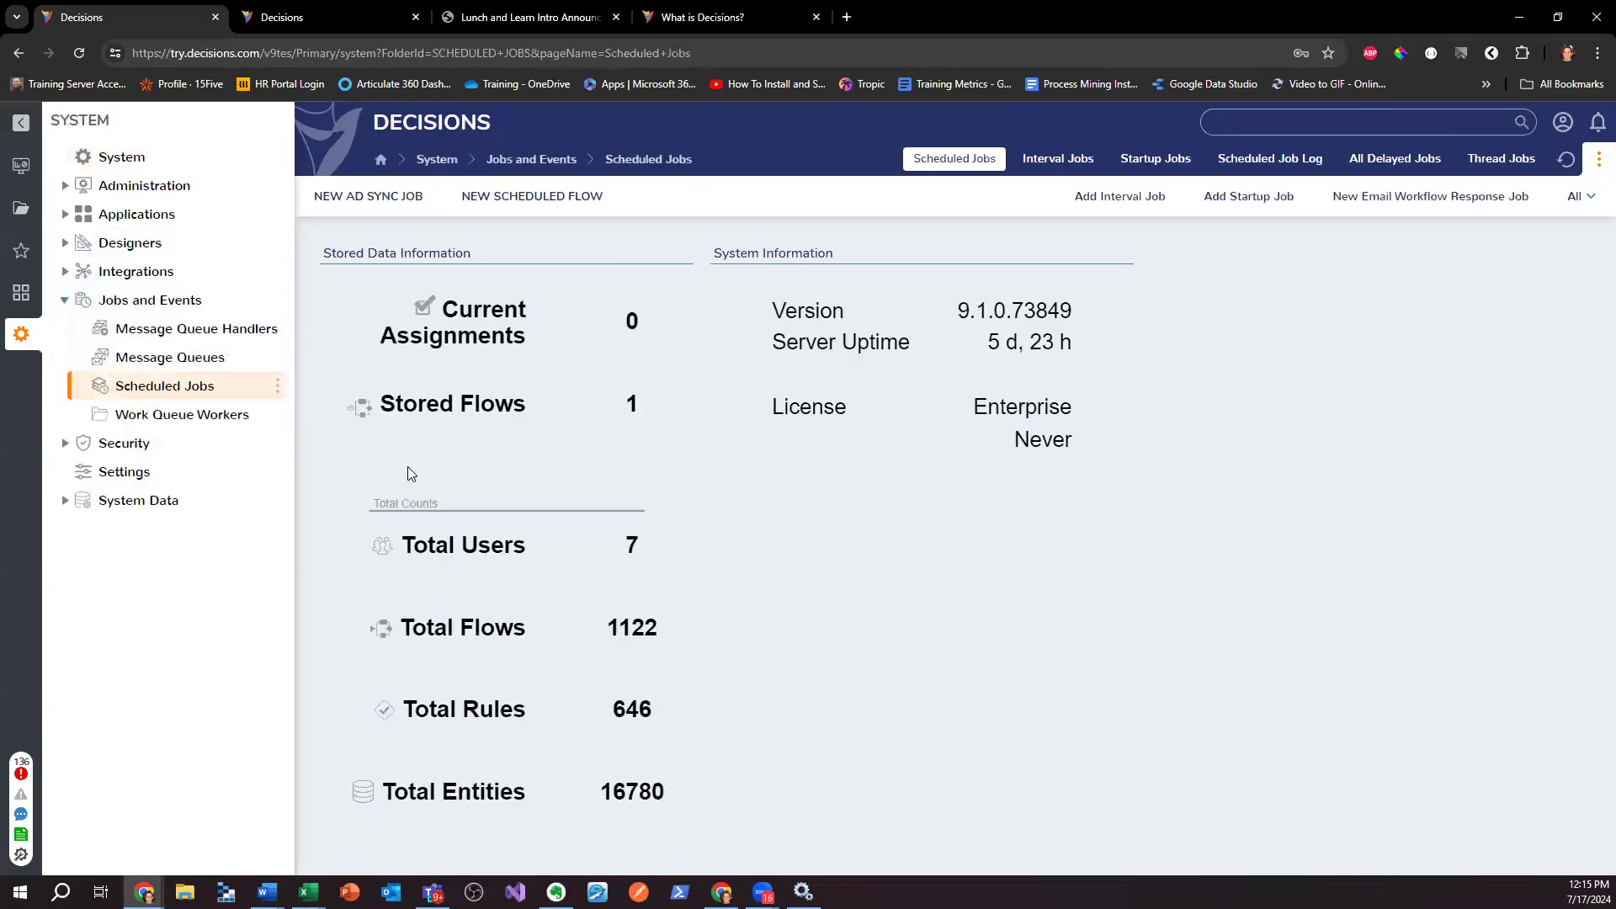
pyautogui.click(523, 202)
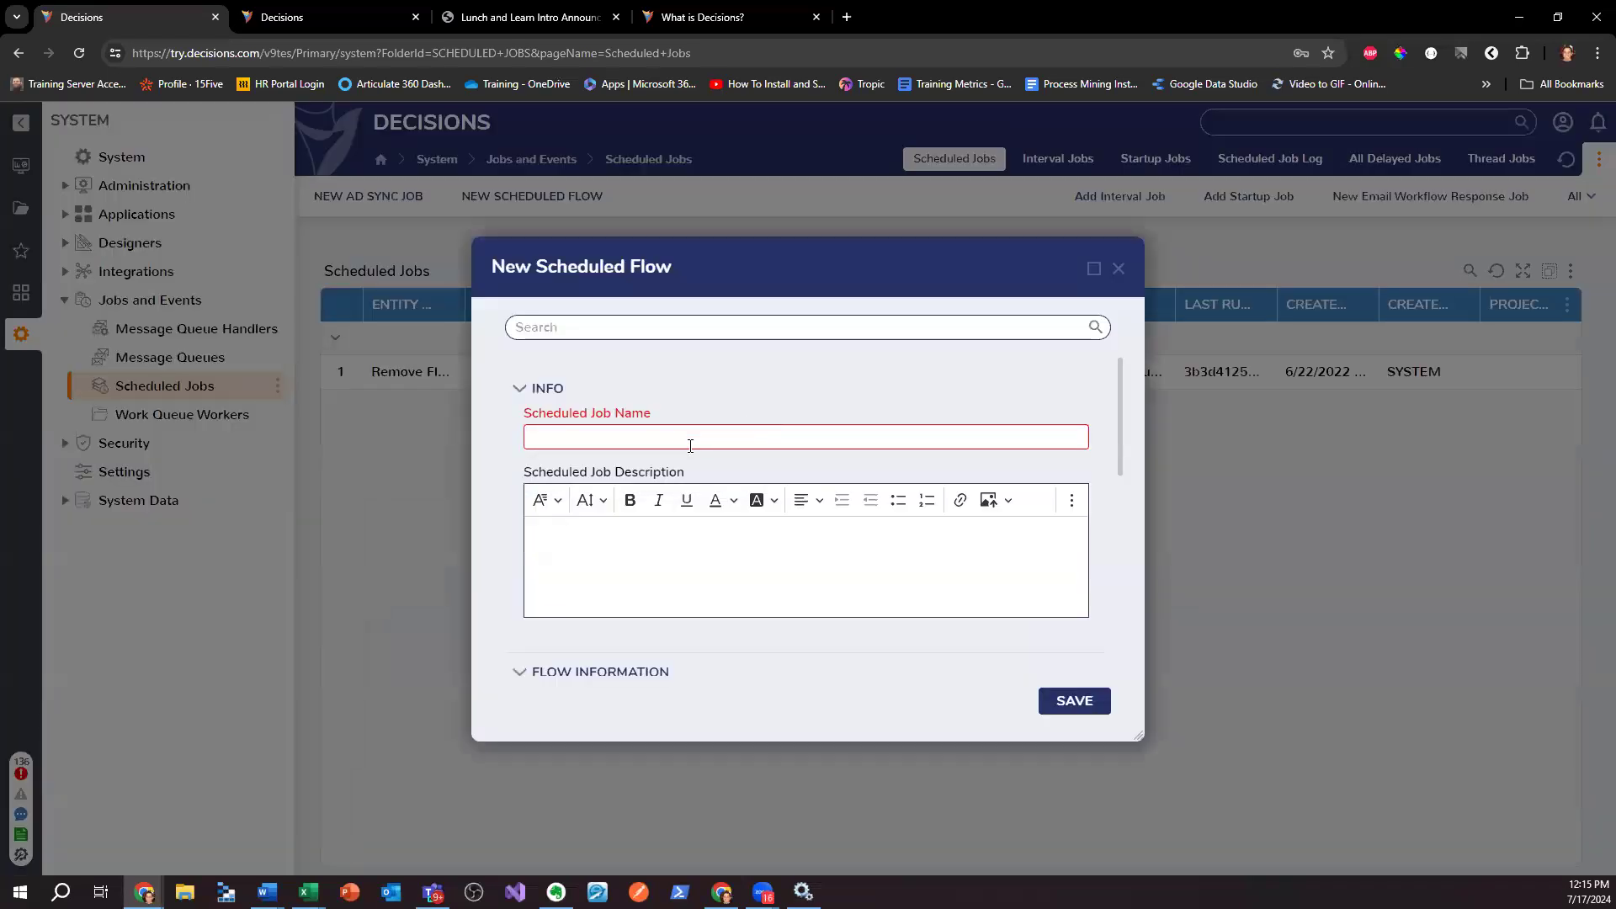
pyautogui.scroll(-10, 825, 444)
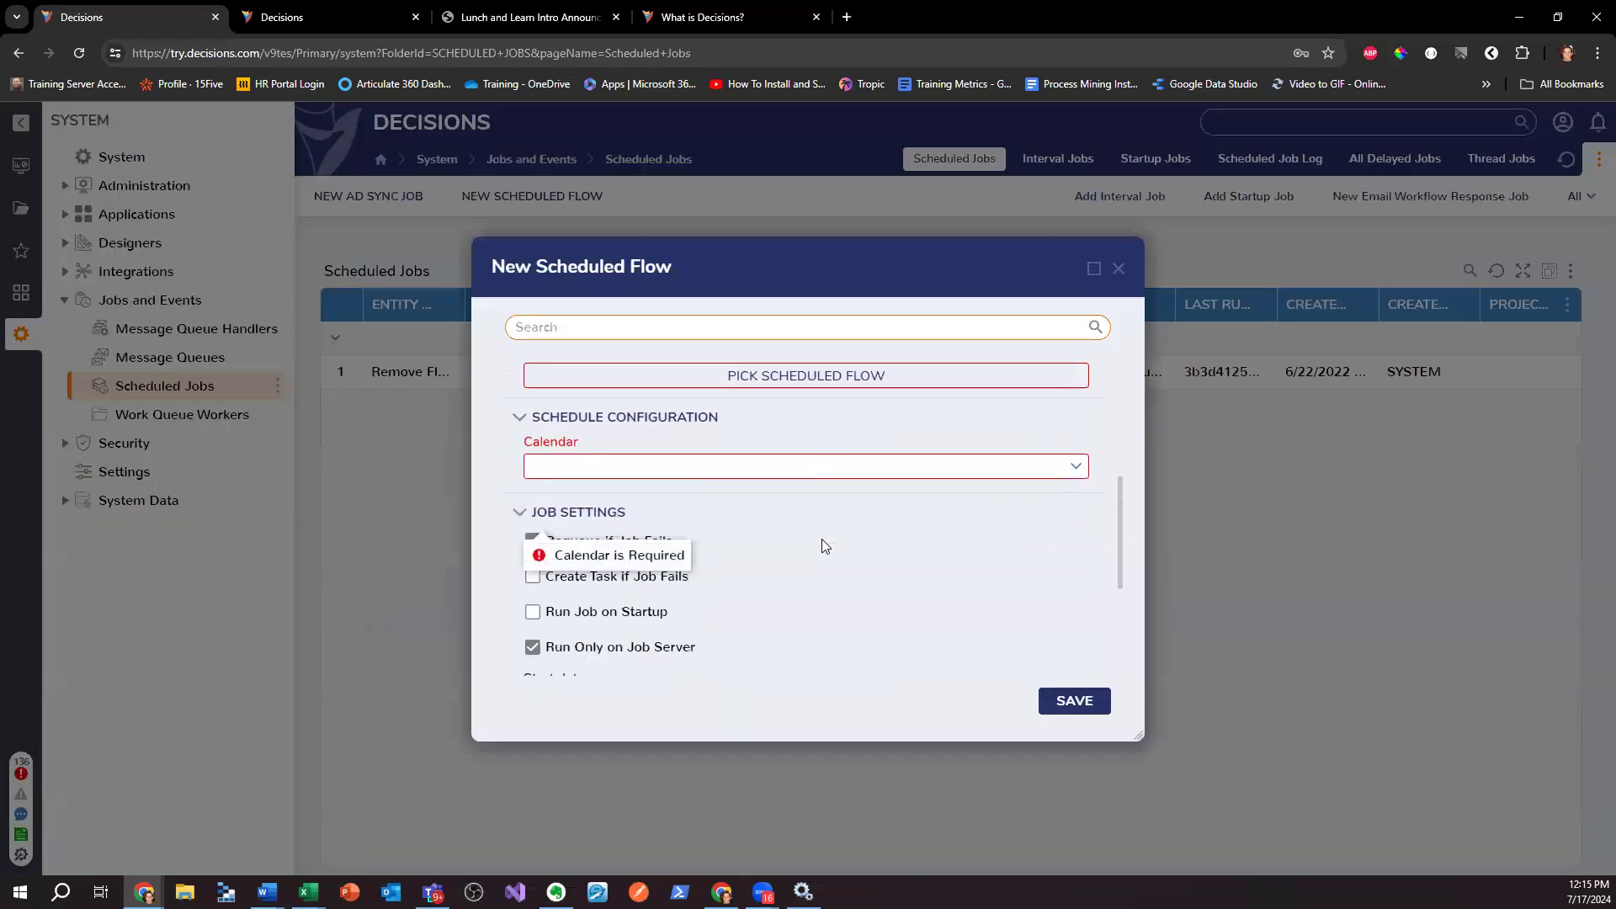
pyautogui.scroll(-1, 822, 545)
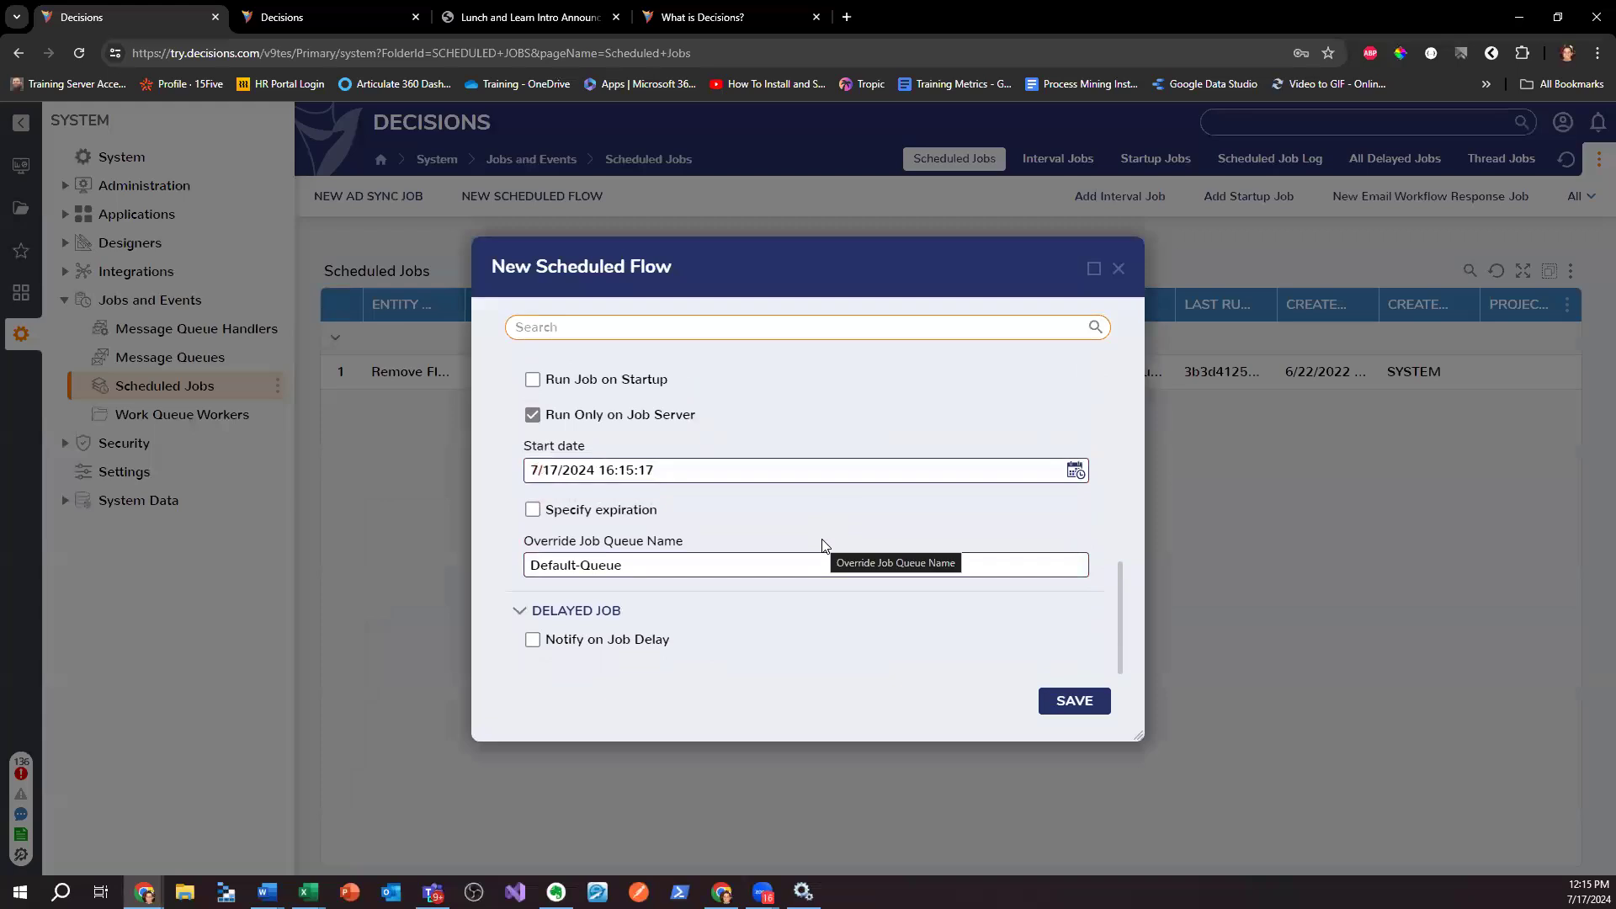
pyautogui.scroll(3, 822, 541)
pyautogui.scroll(5, 804, 477)
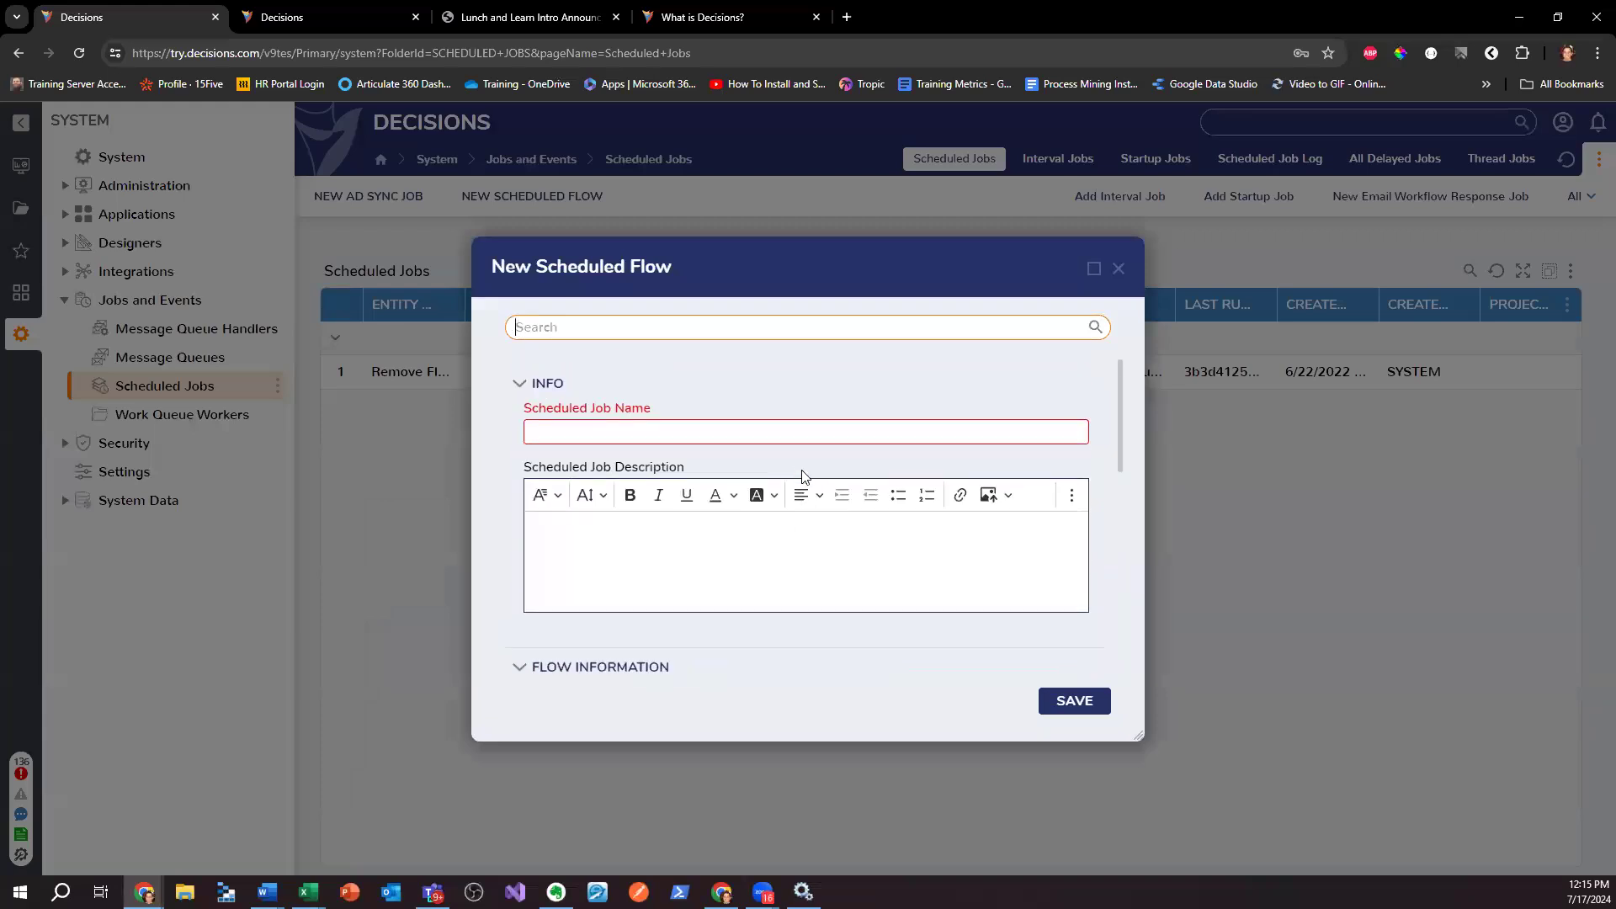
pyautogui.scroll(-5, 801, 479)
pyautogui.click(806, 446)
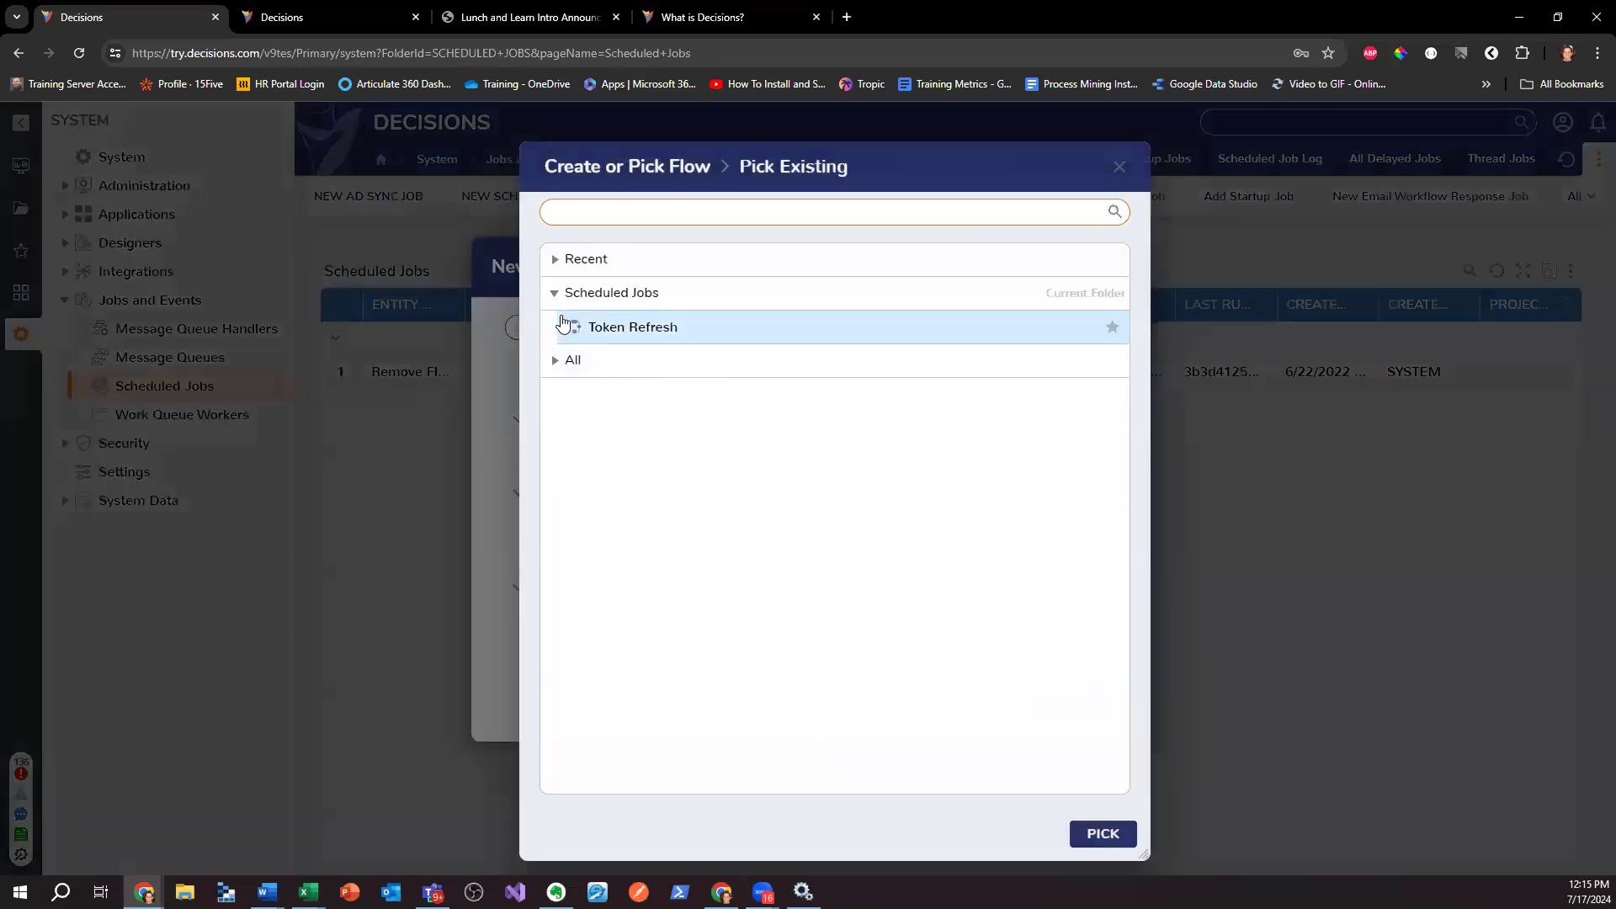
pyautogui.click(552, 261)
pyautogui.click(553, 264)
pyautogui.click(553, 263)
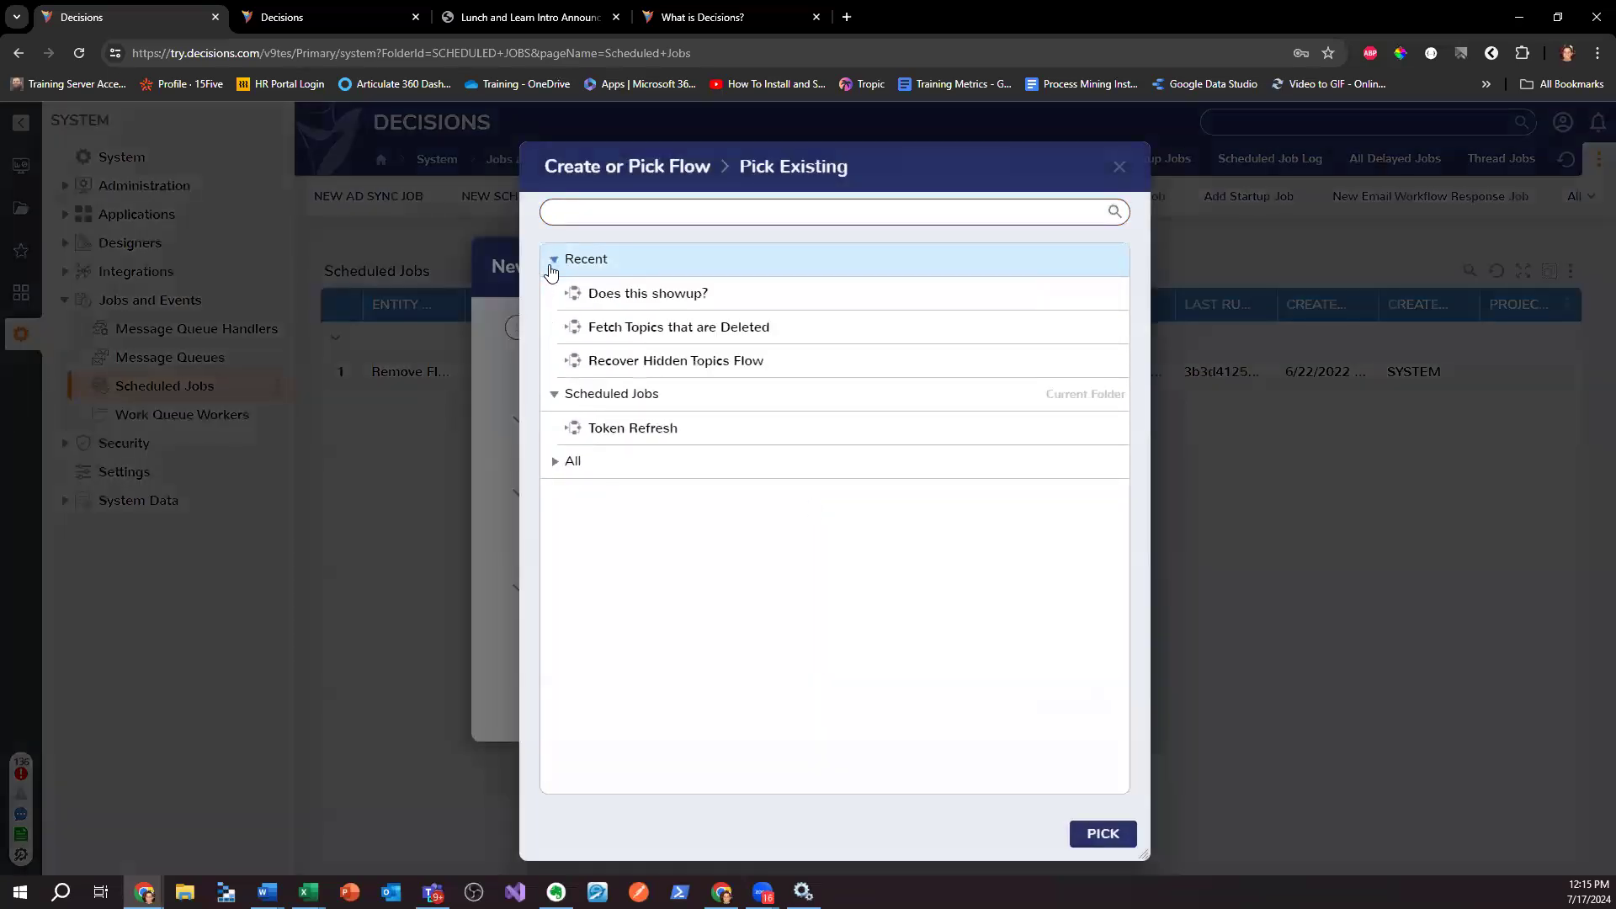
pyautogui.click(553, 263)
pyautogui.click(554, 362)
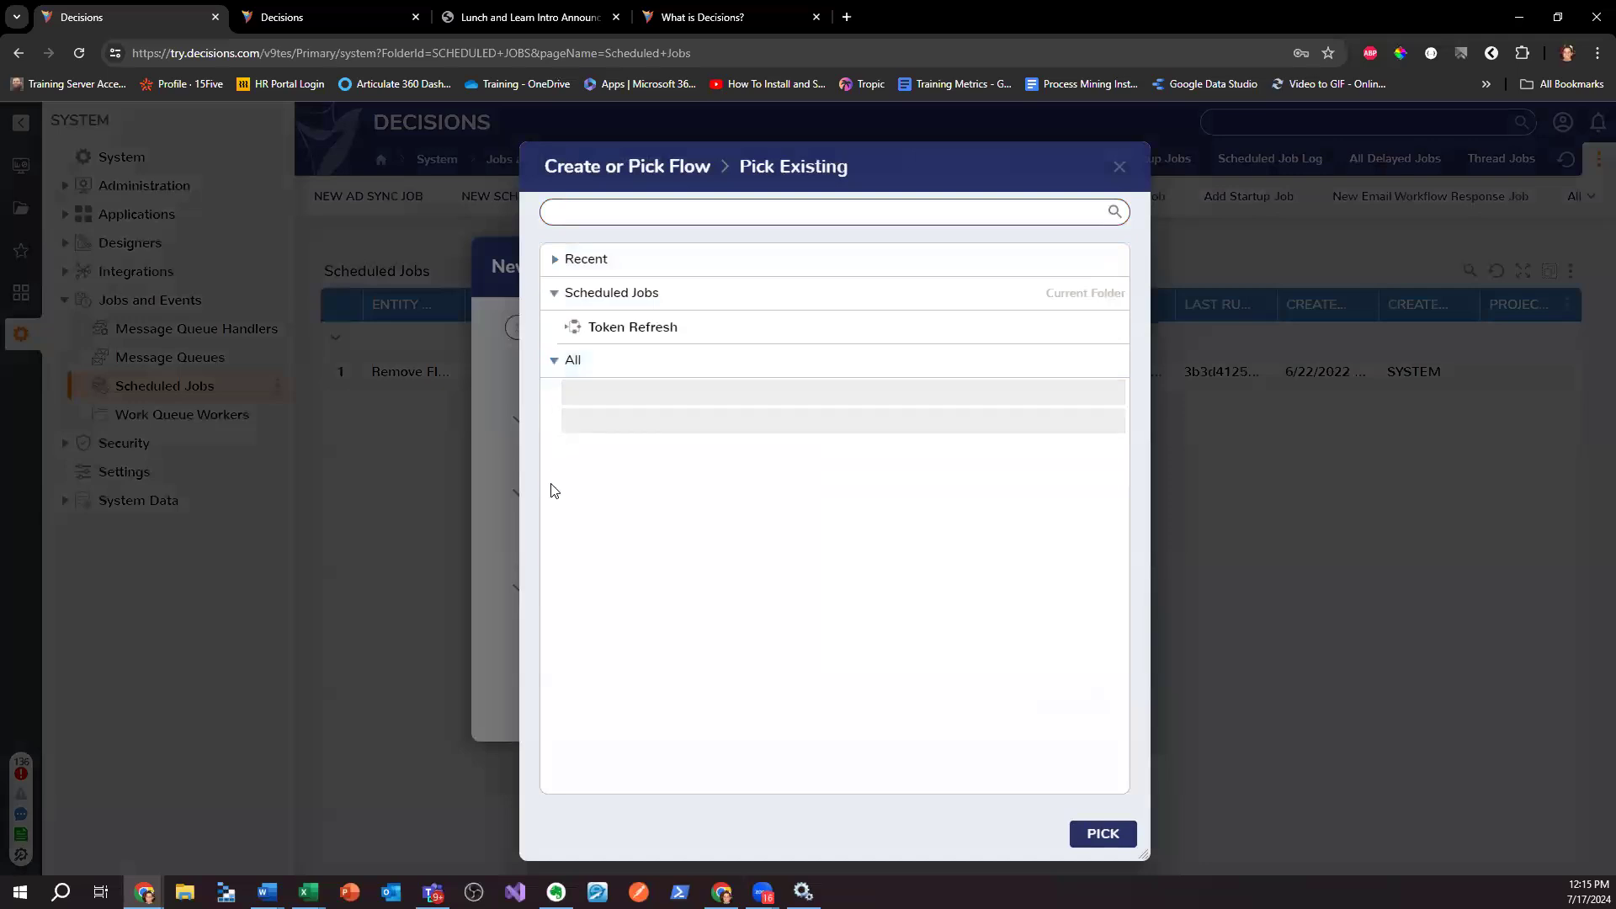
pyautogui.click(573, 432)
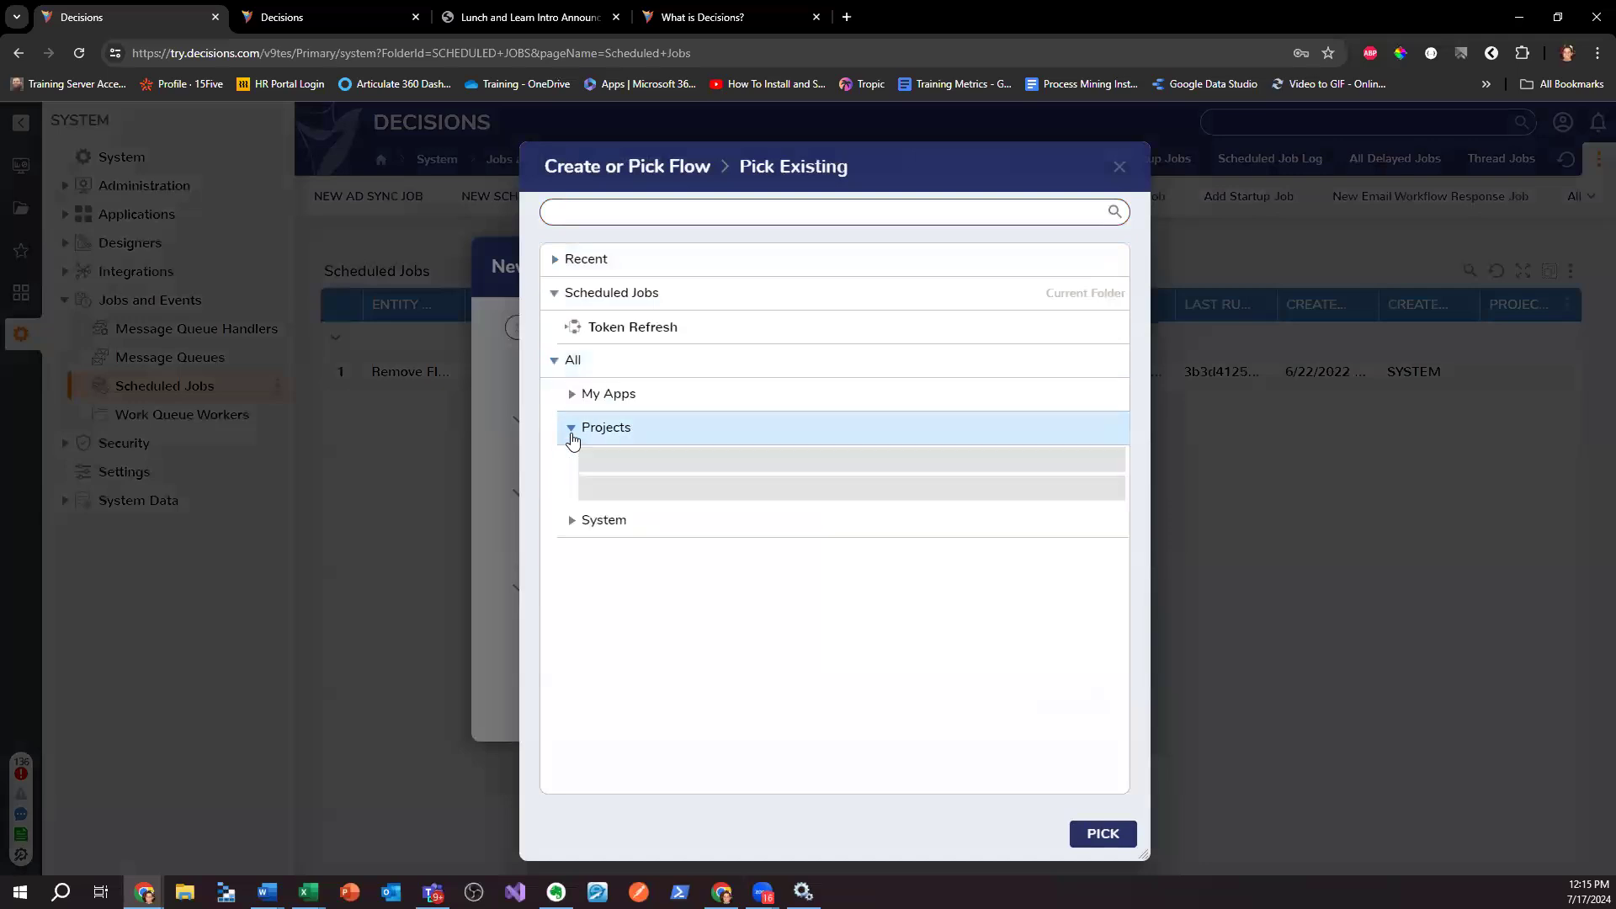
pyautogui.click(585, 463)
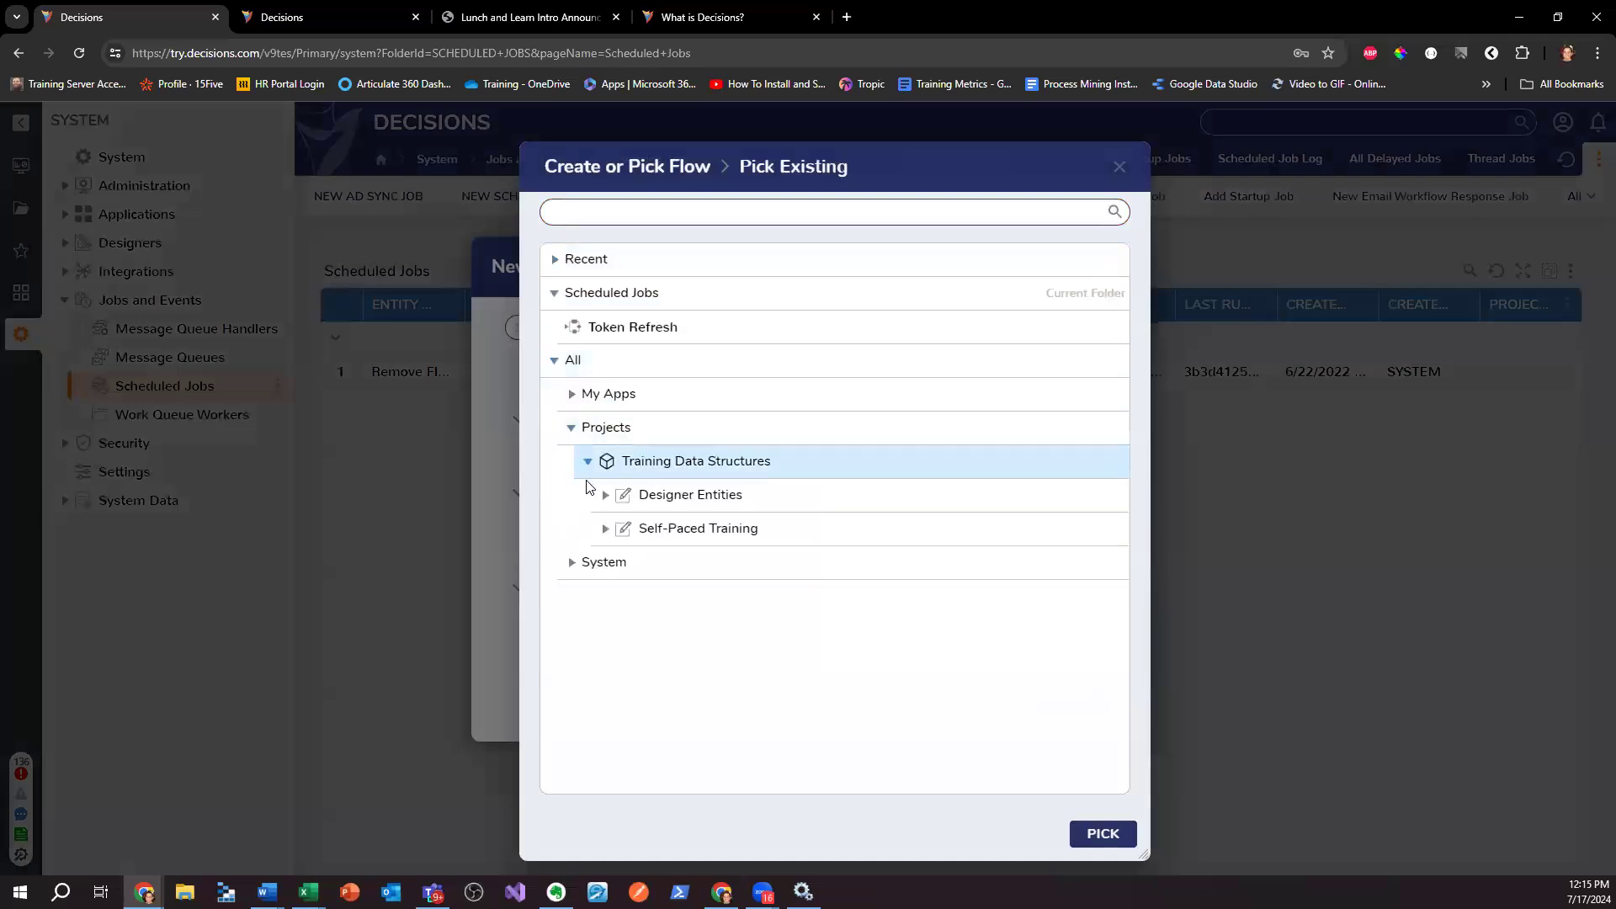
pyautogui.click(603, 496)
pyautogui.click(603, 496)
pyautogui.click(603, 530)
pyautogui.click(602, 529)
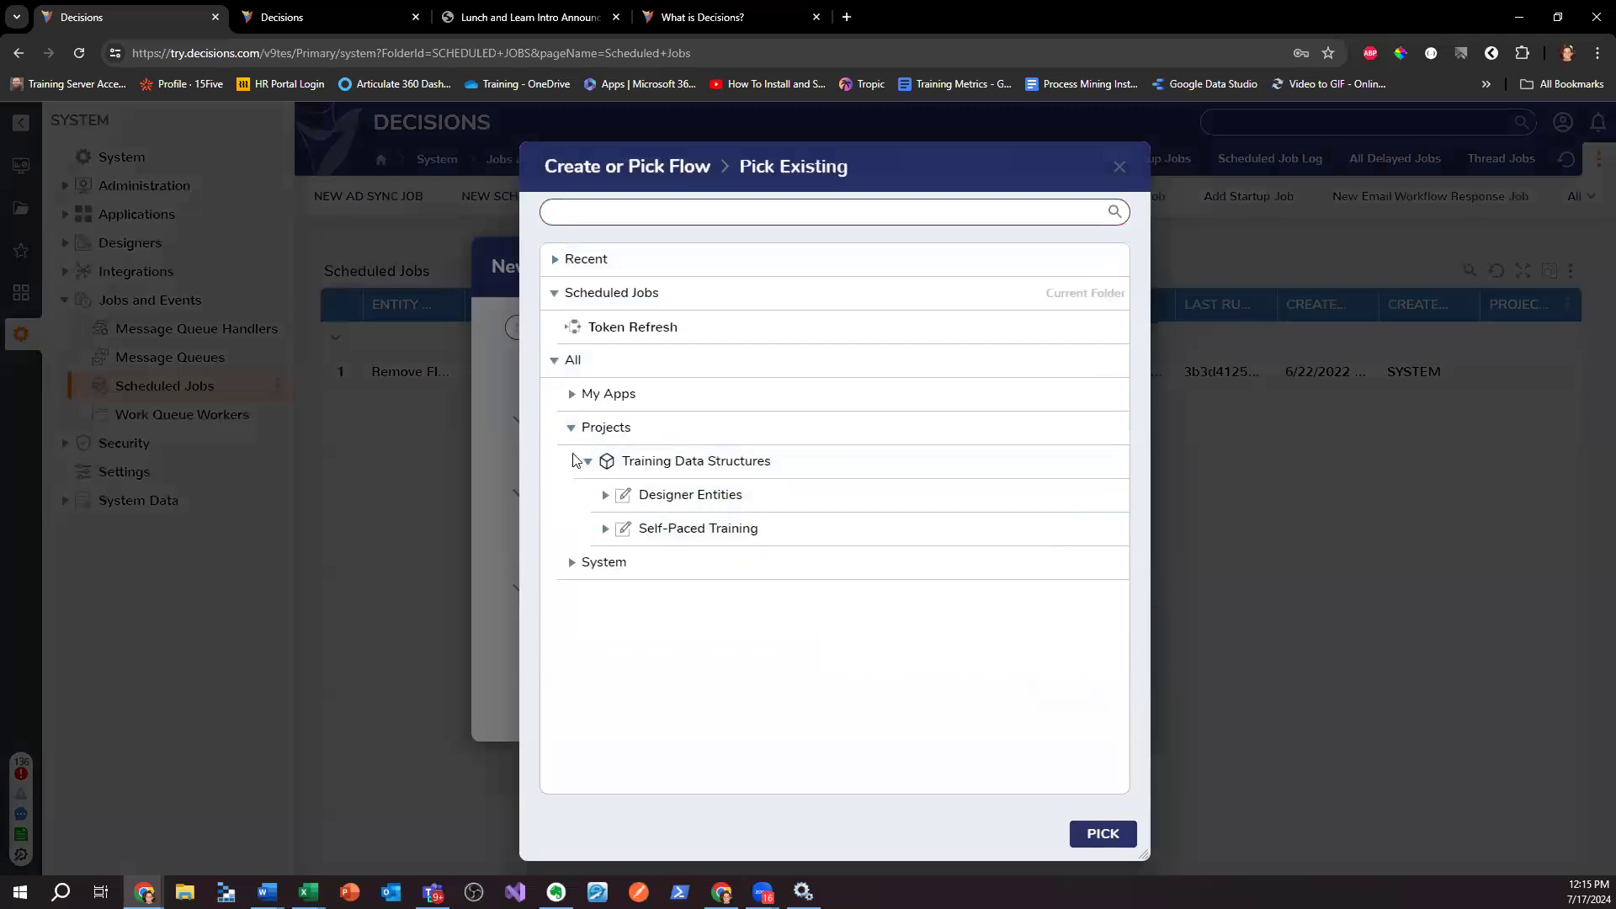
pyautogui.click(573, 430)
pyautogui.click(572, 430)
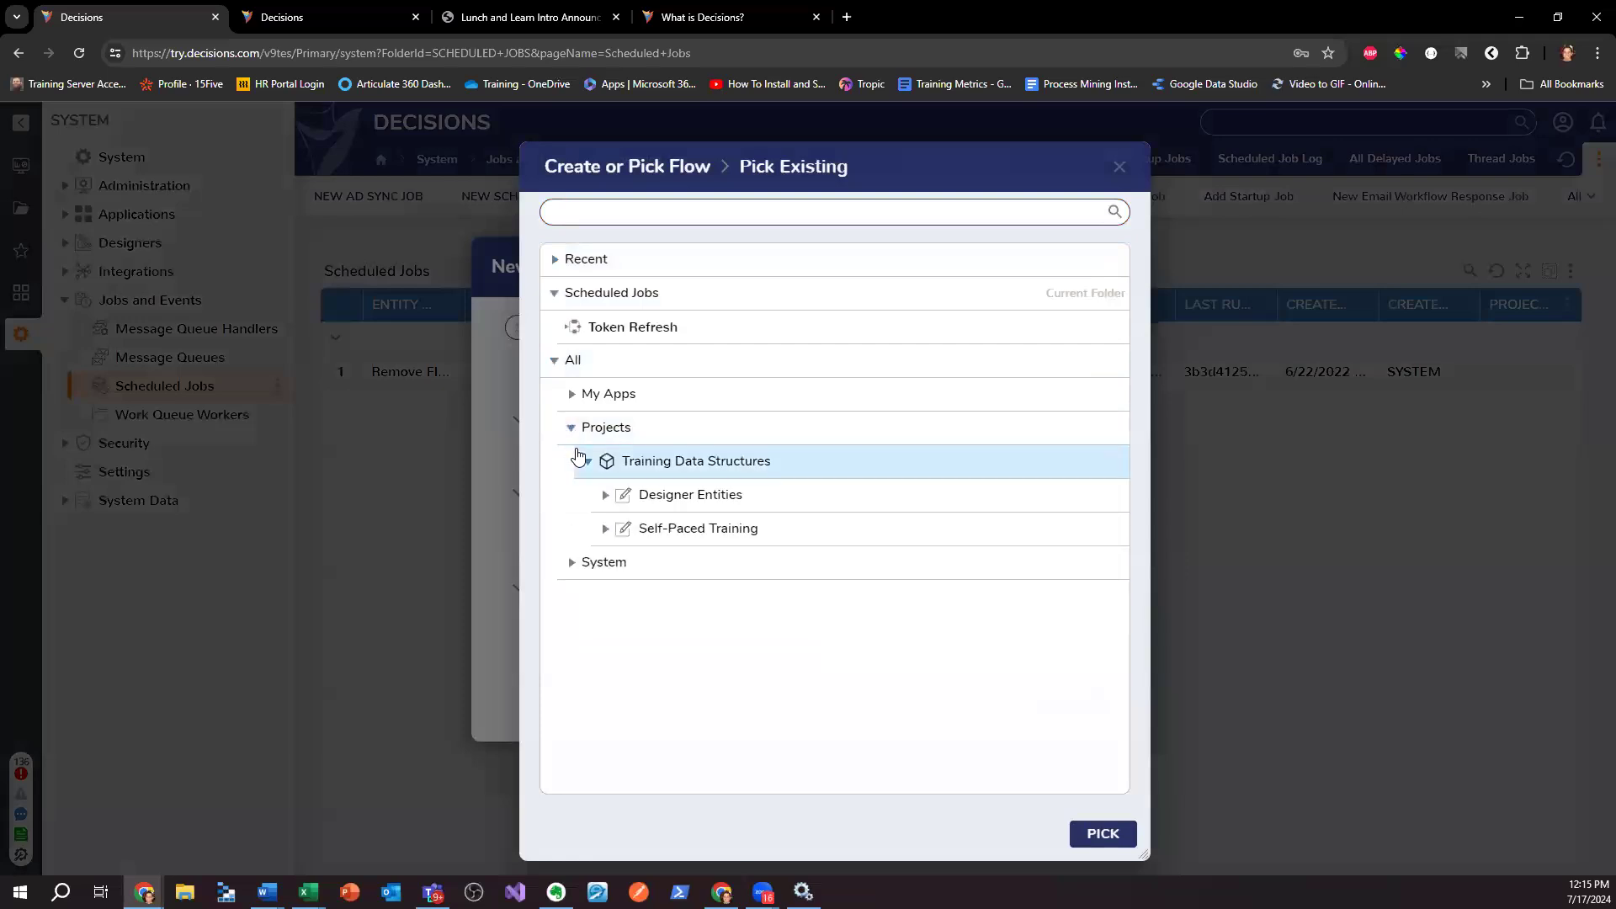
pyautogui.click(1119, 167)
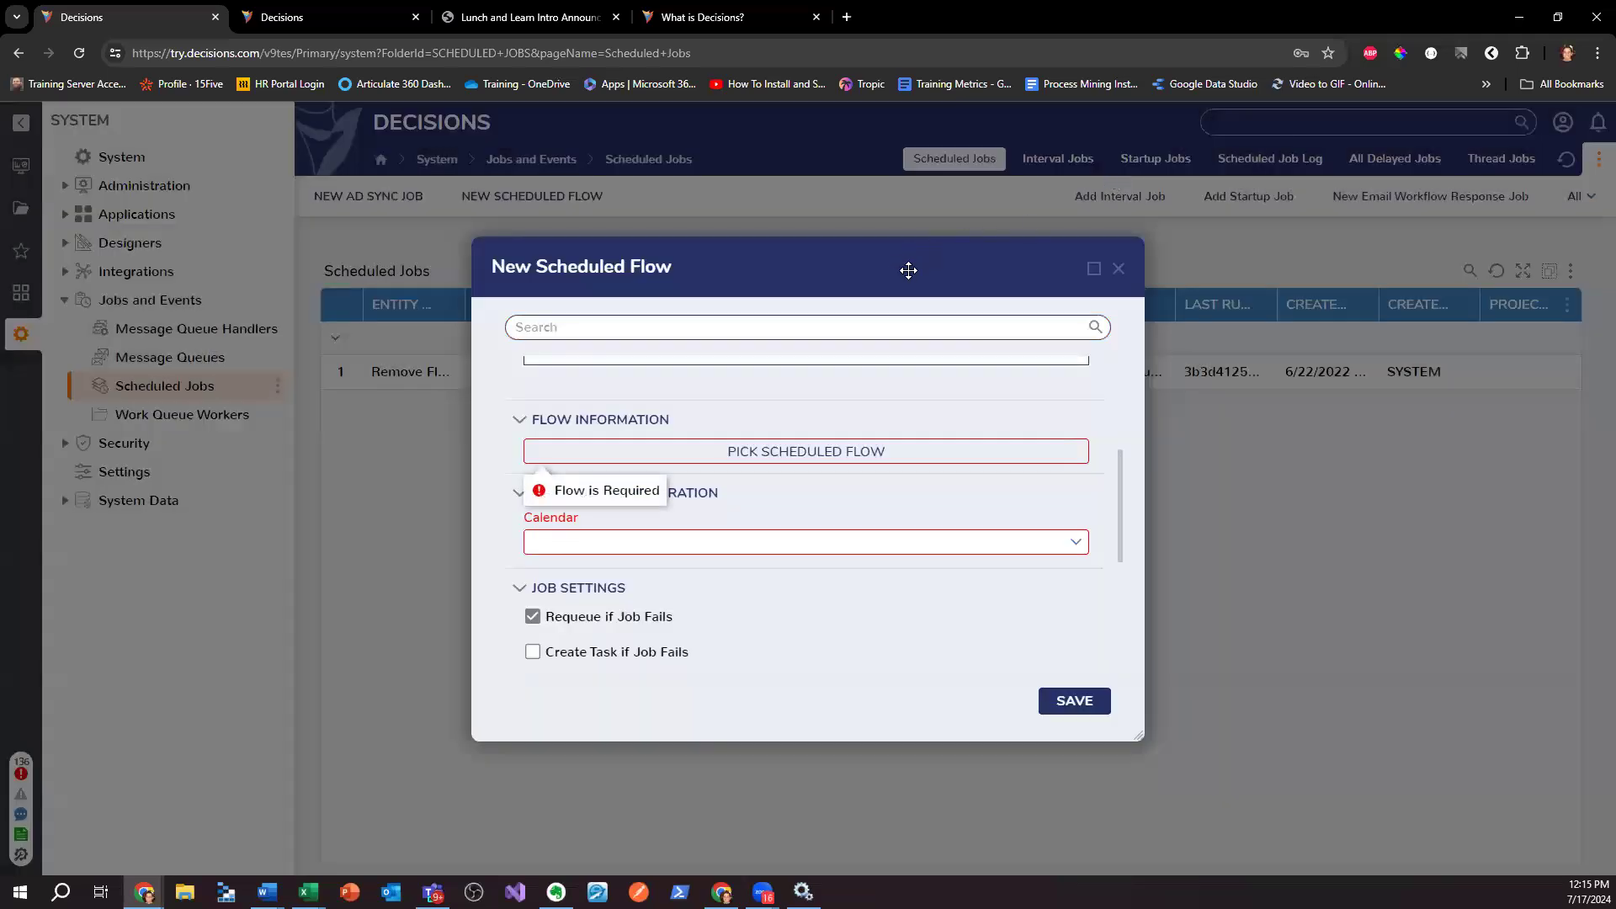
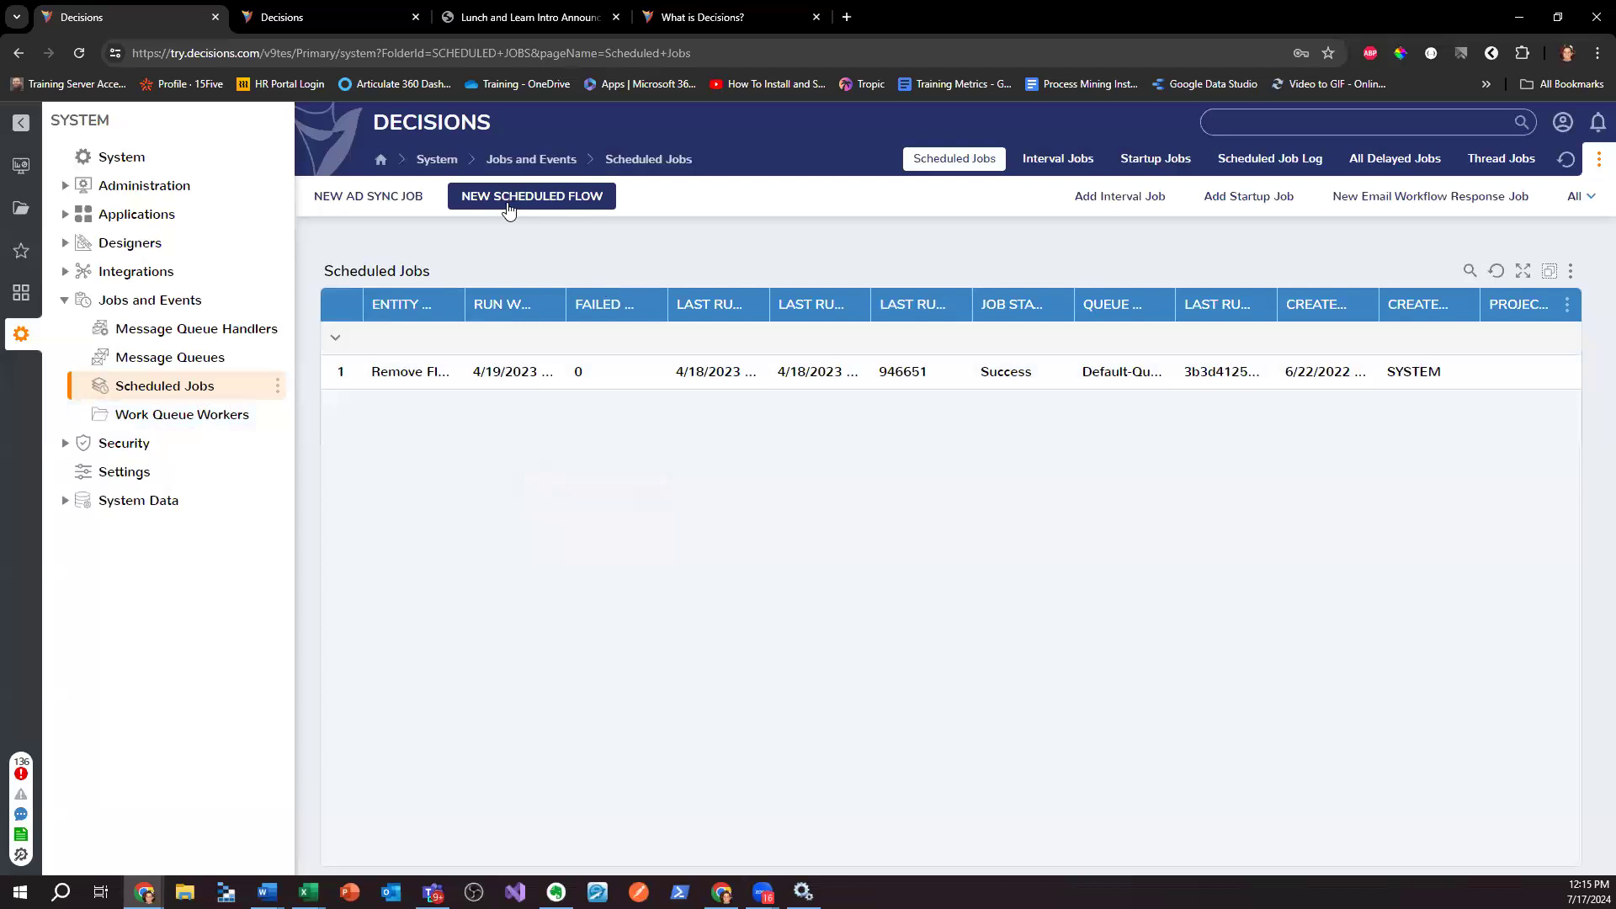
# - Open the Training Exercises project's Scheduled Jobs list under Manage > Jobs & Events
pyautogui.click(21, 165)
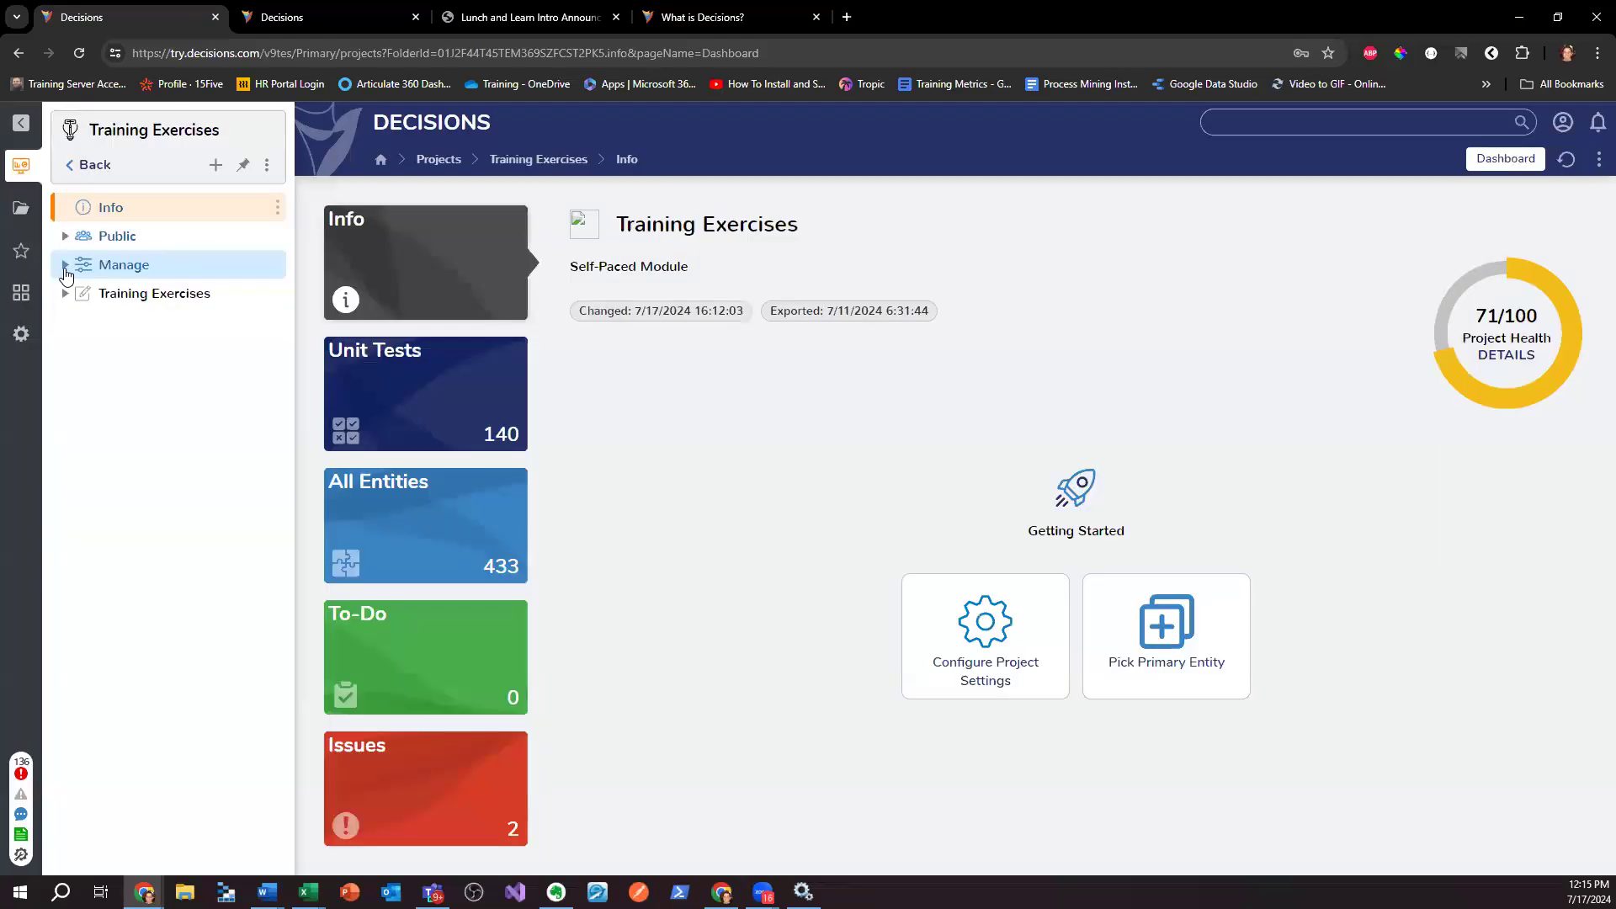
pyautogui.click(65, 266)
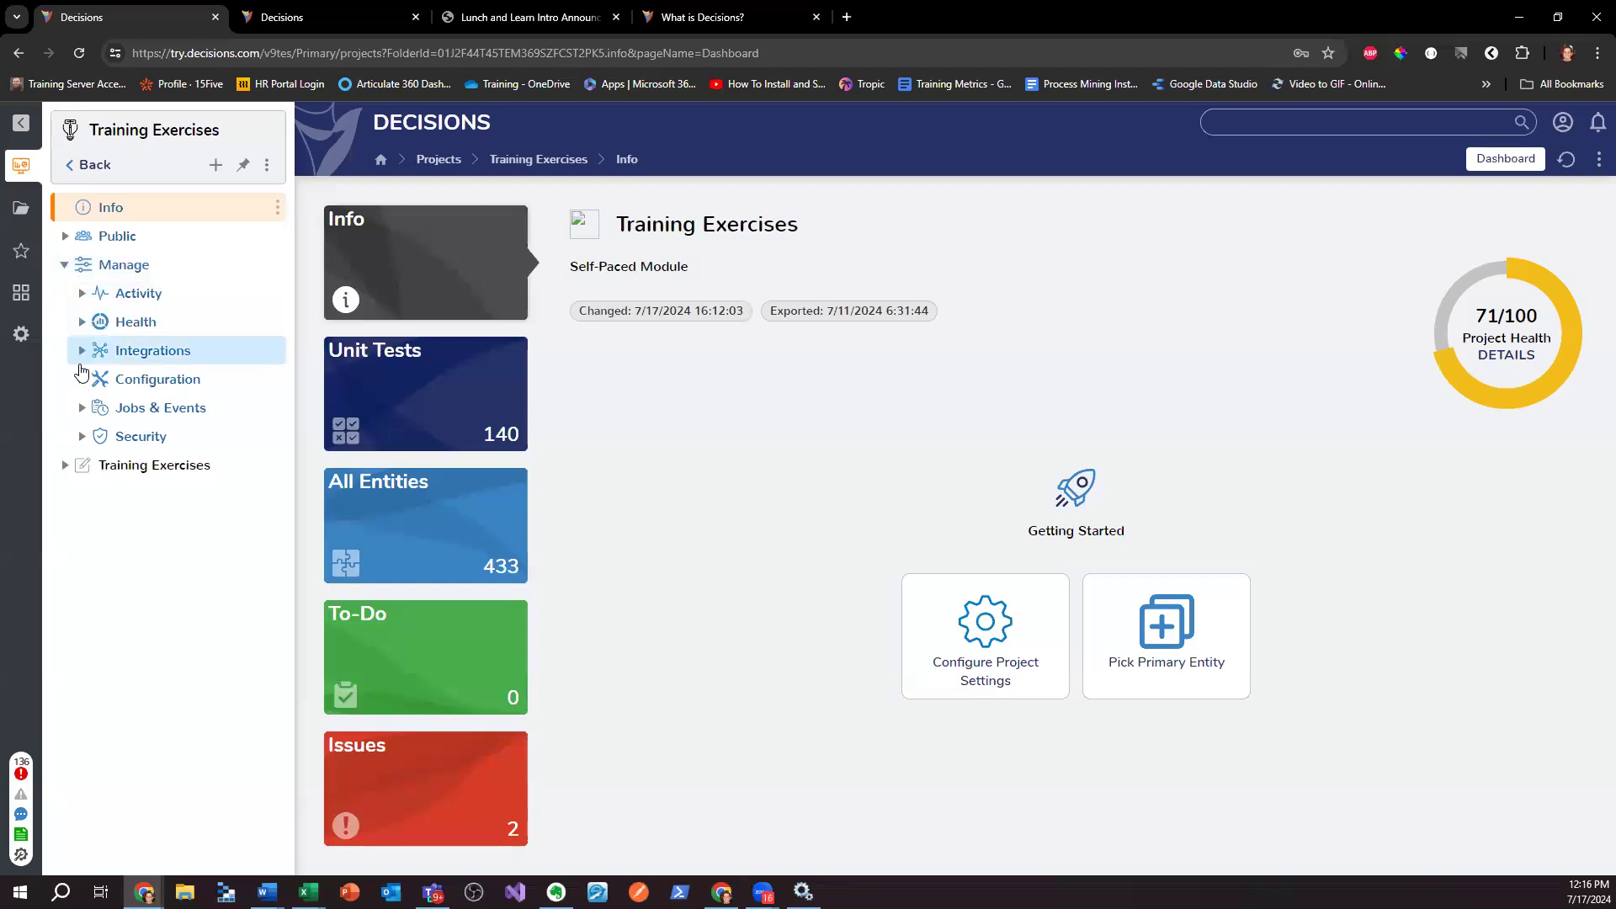
pyautogui.click(82, 350)
pyautogui.click(82, 351)
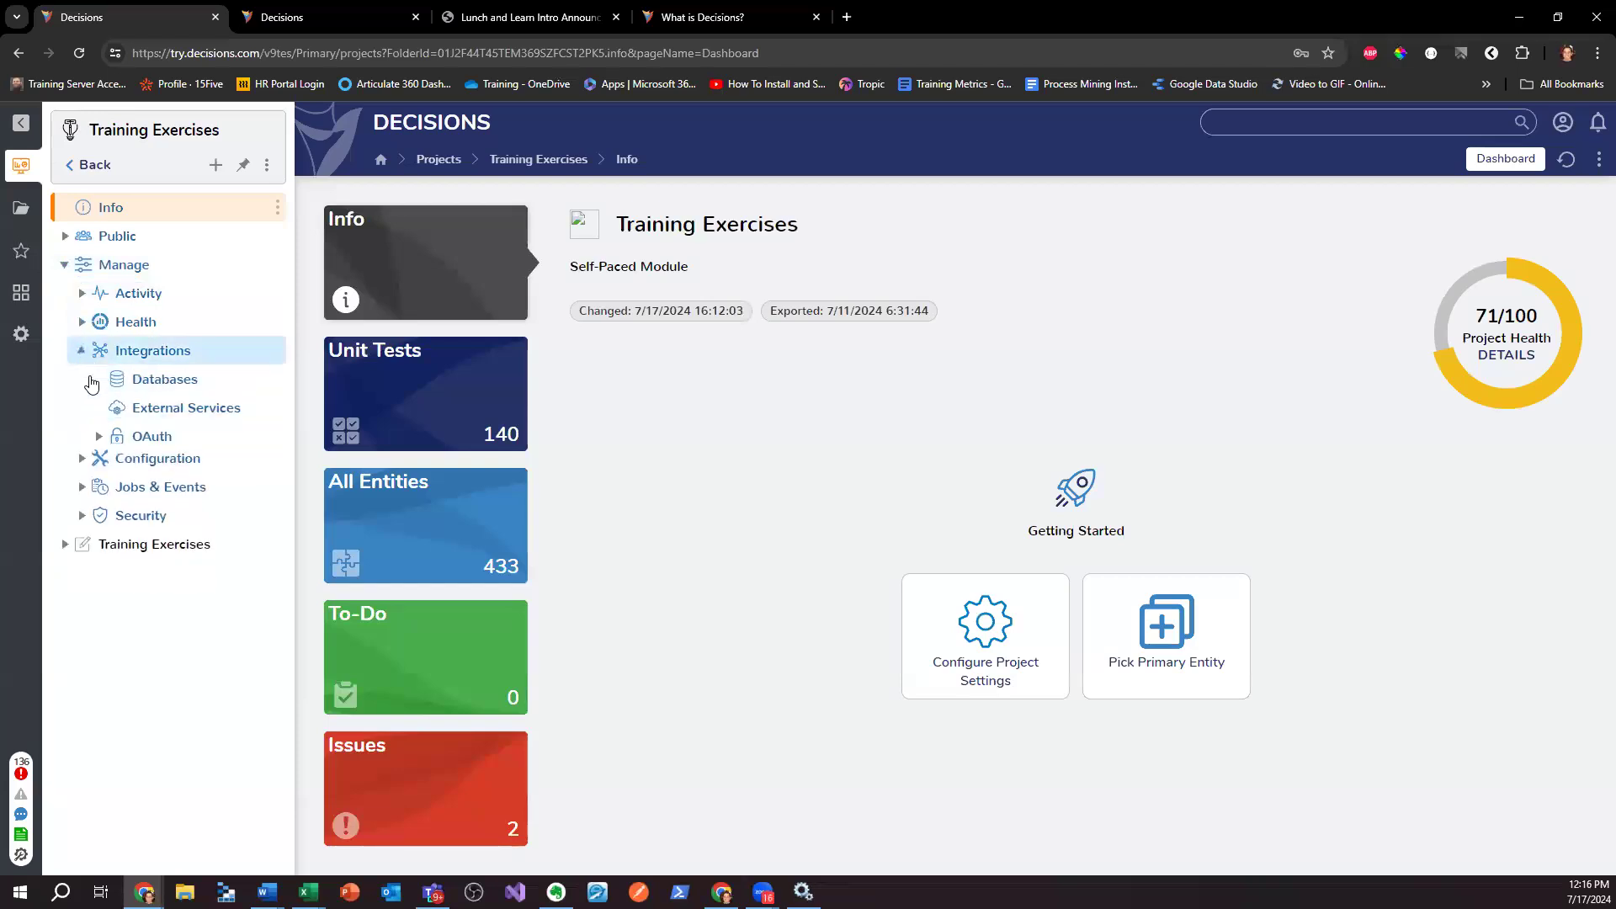
pyautogui.click(82, 408)
pyautogui.click(116, 464)
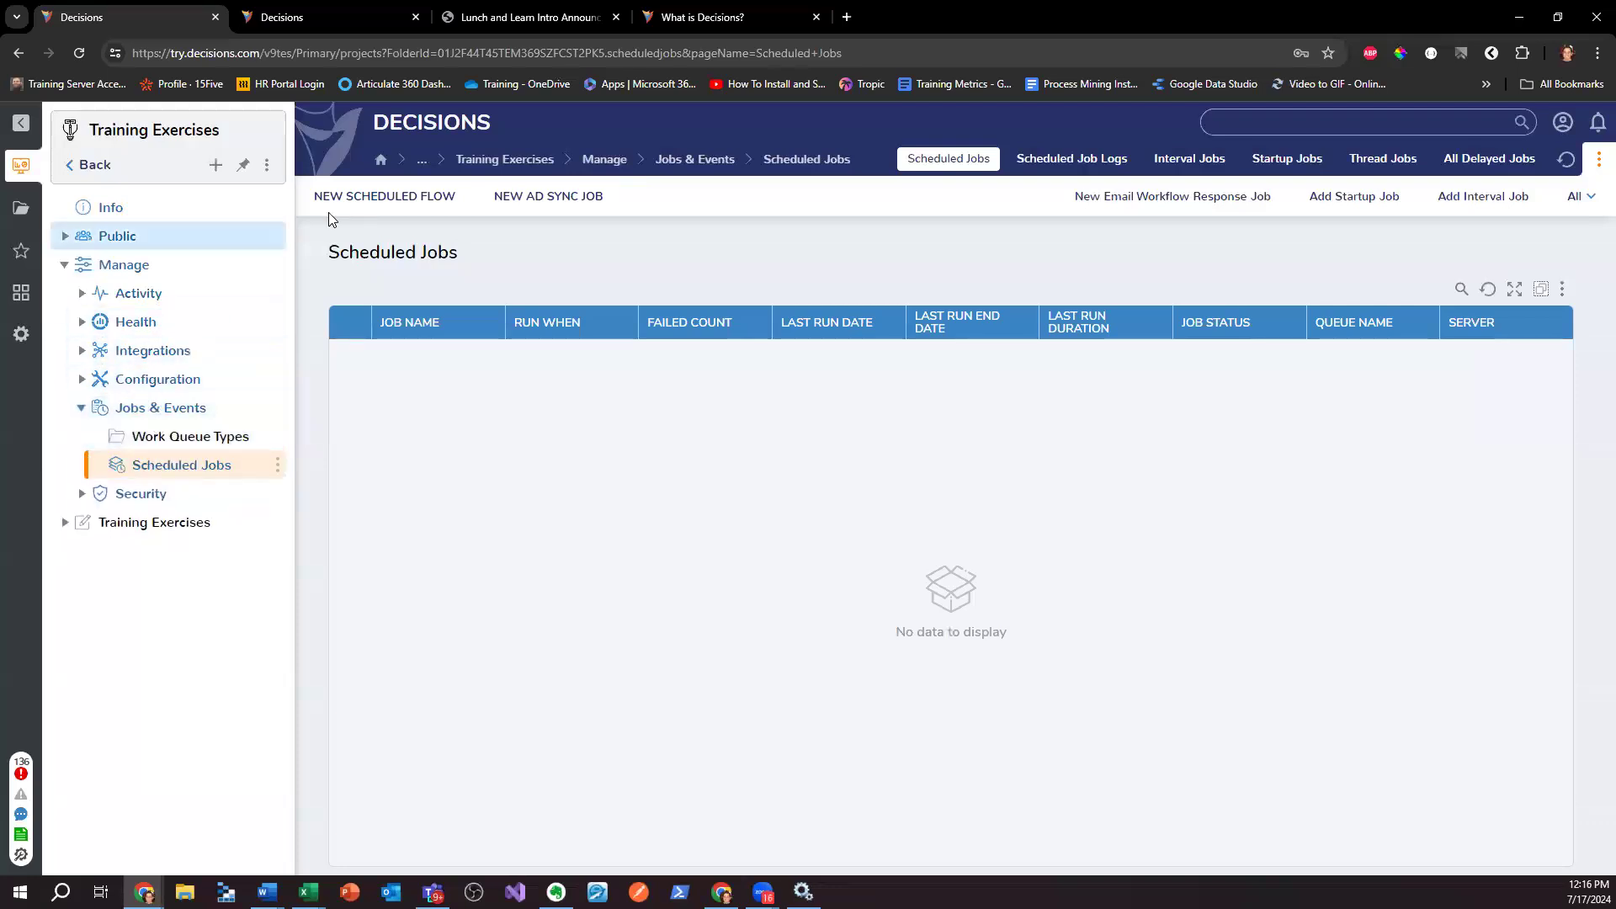
# - Collapse the Jobs & Events section and return to the Projects overview
pyautogui.click(82, 407)
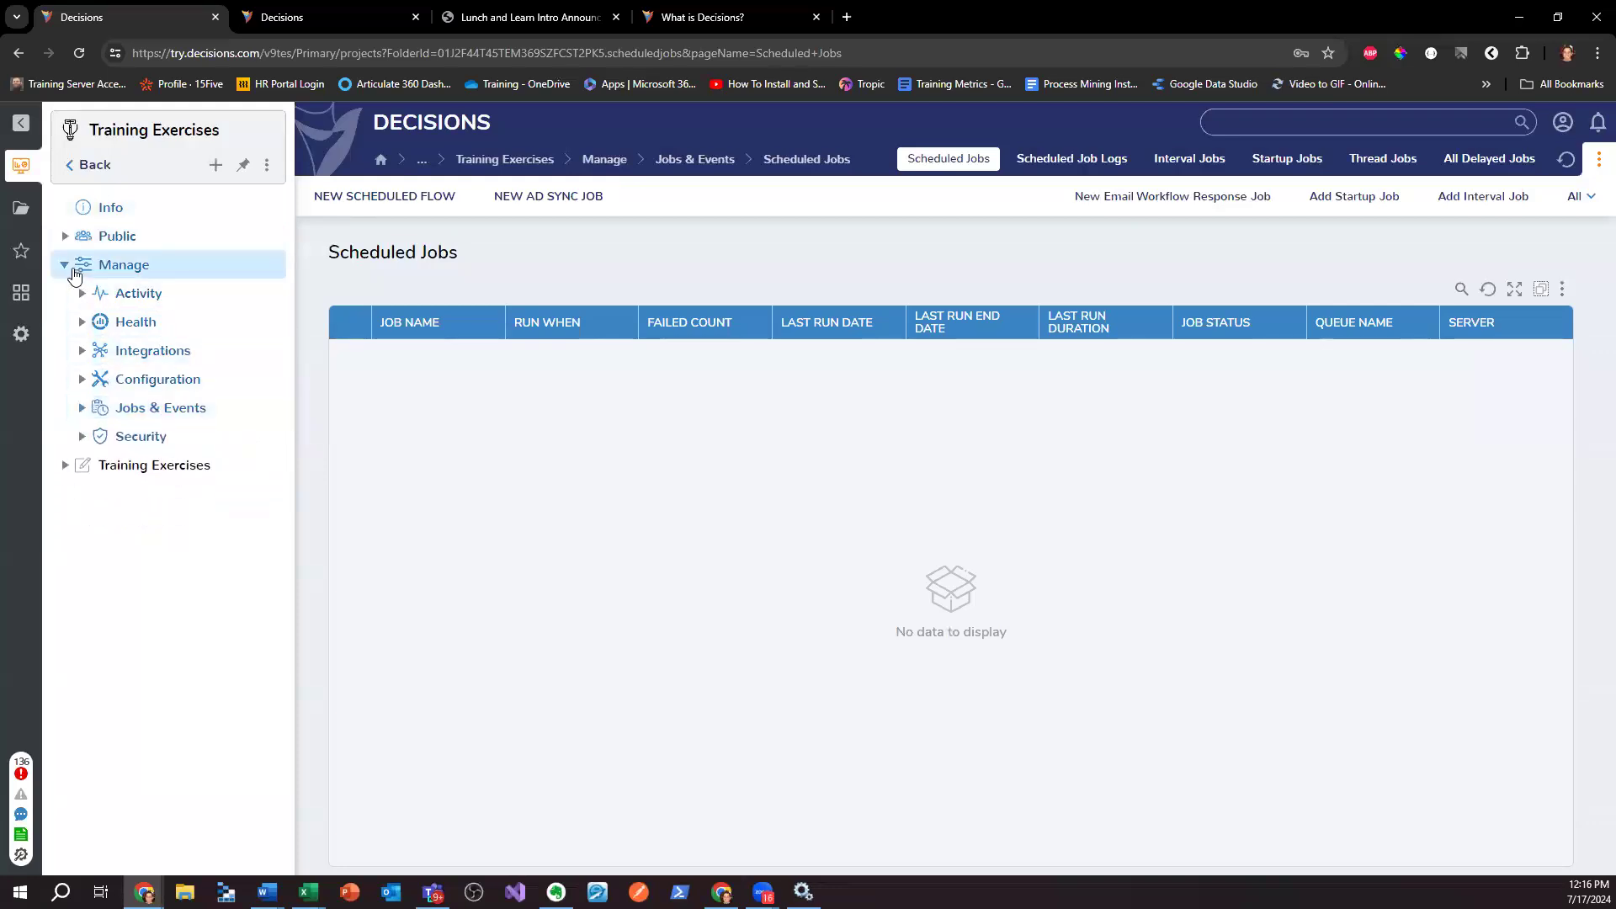
pyautogui.click(65, 264)
pyautogui.click(65, 264)
pyautogui.click(92, 165)
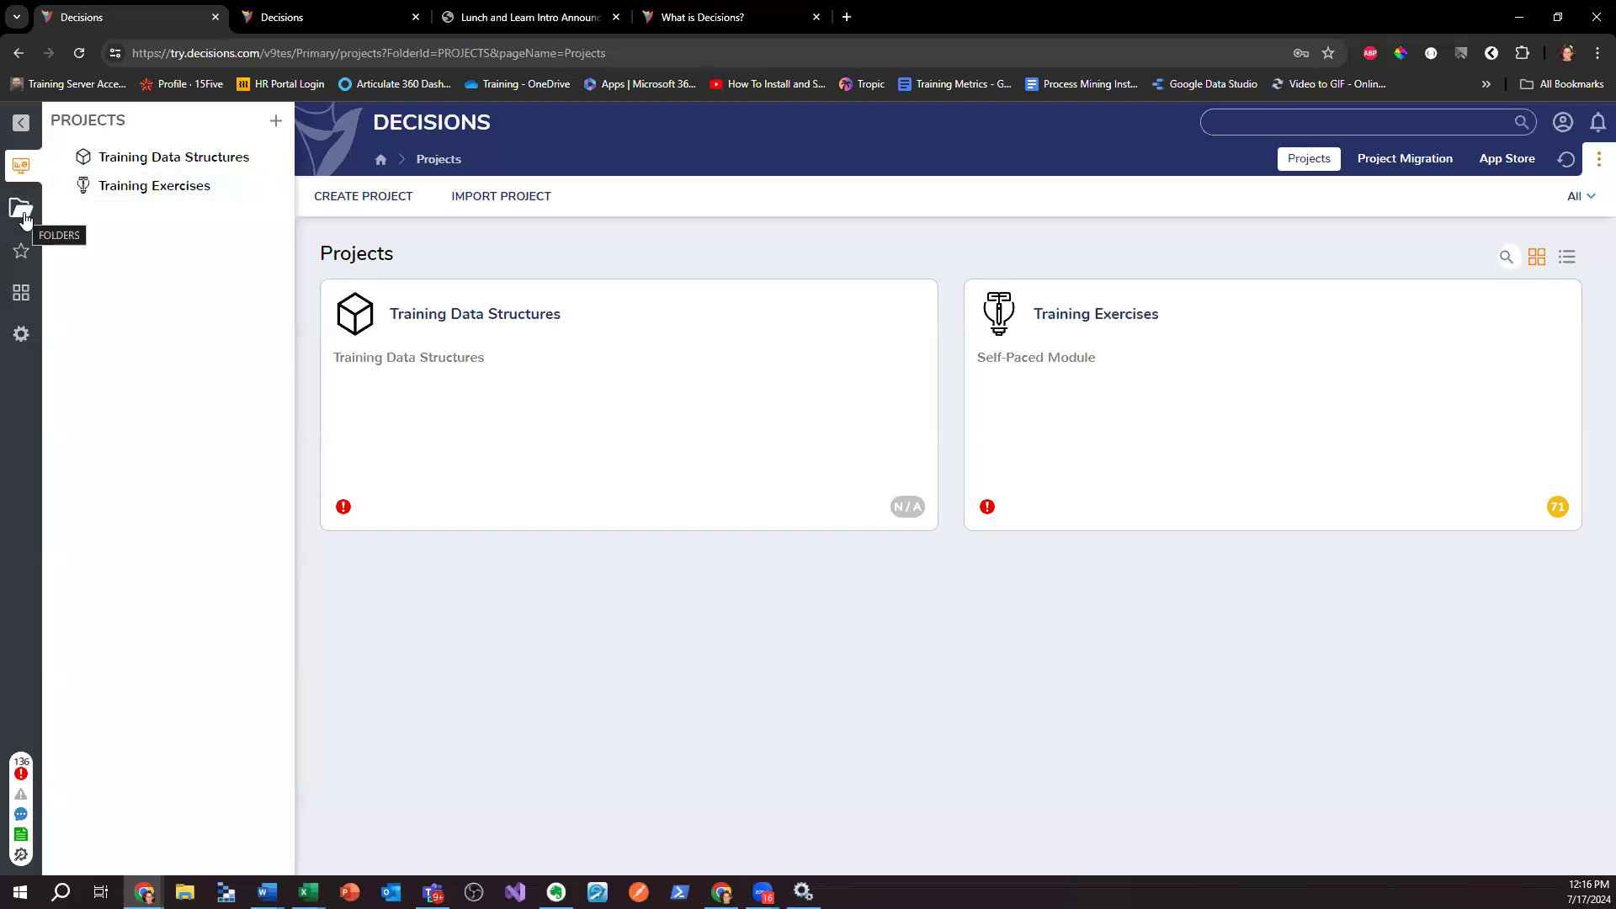
# - Give the Designers group CanAdministrate on Training Exercises and save the folder permissions
pyautogui.click(270, 185)
pyautogui.moveTo(385, 234)
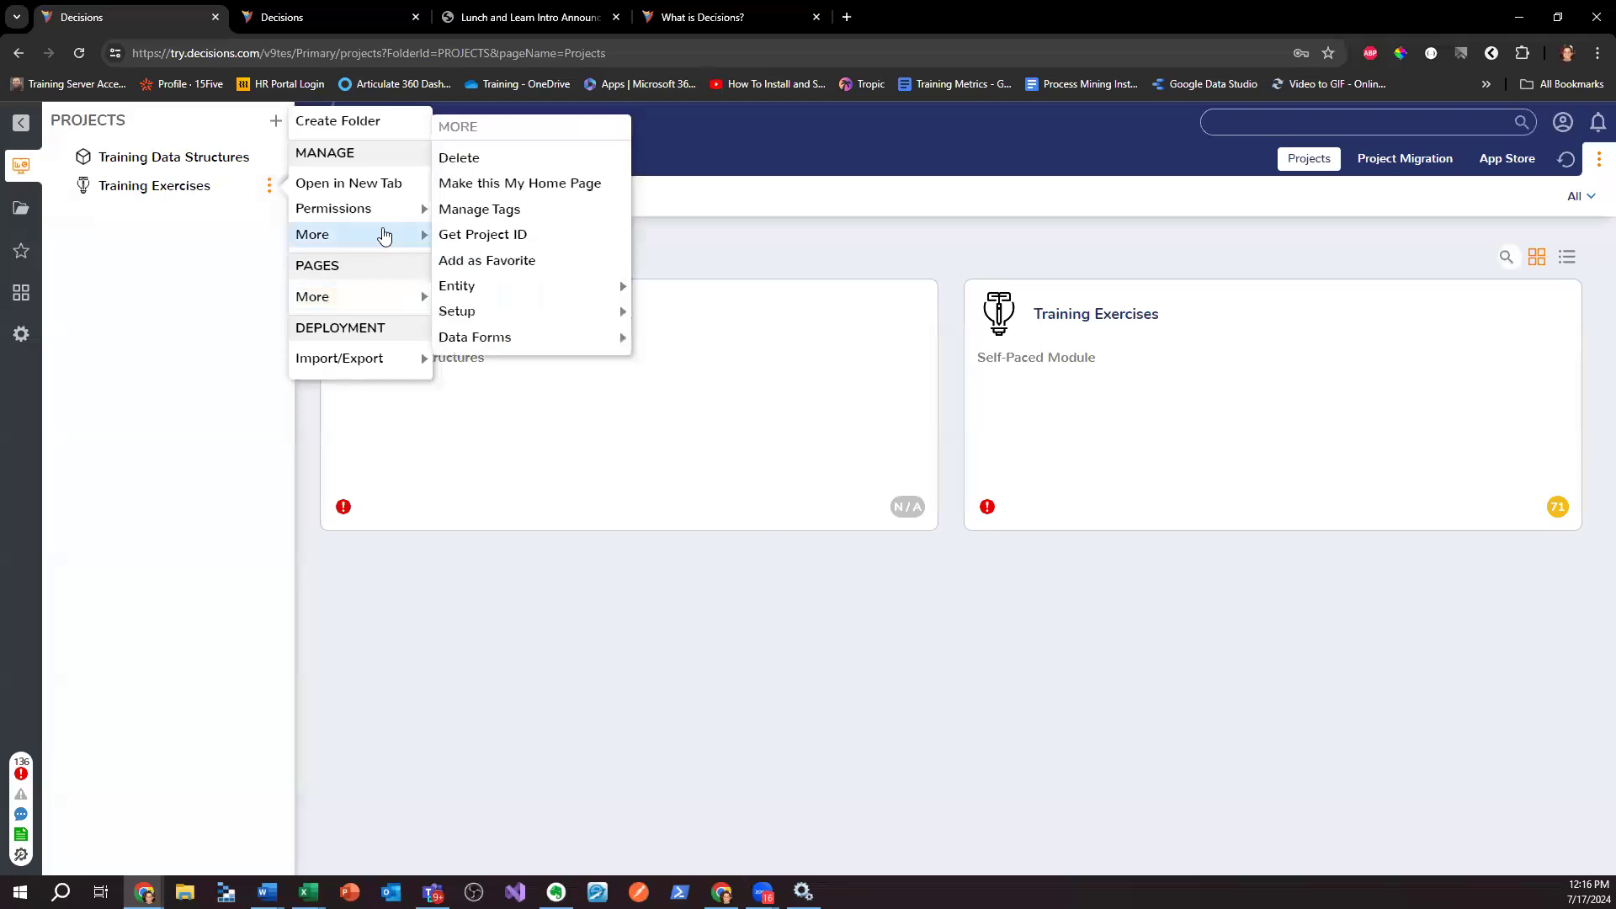
pyautogui.click(498, 221)
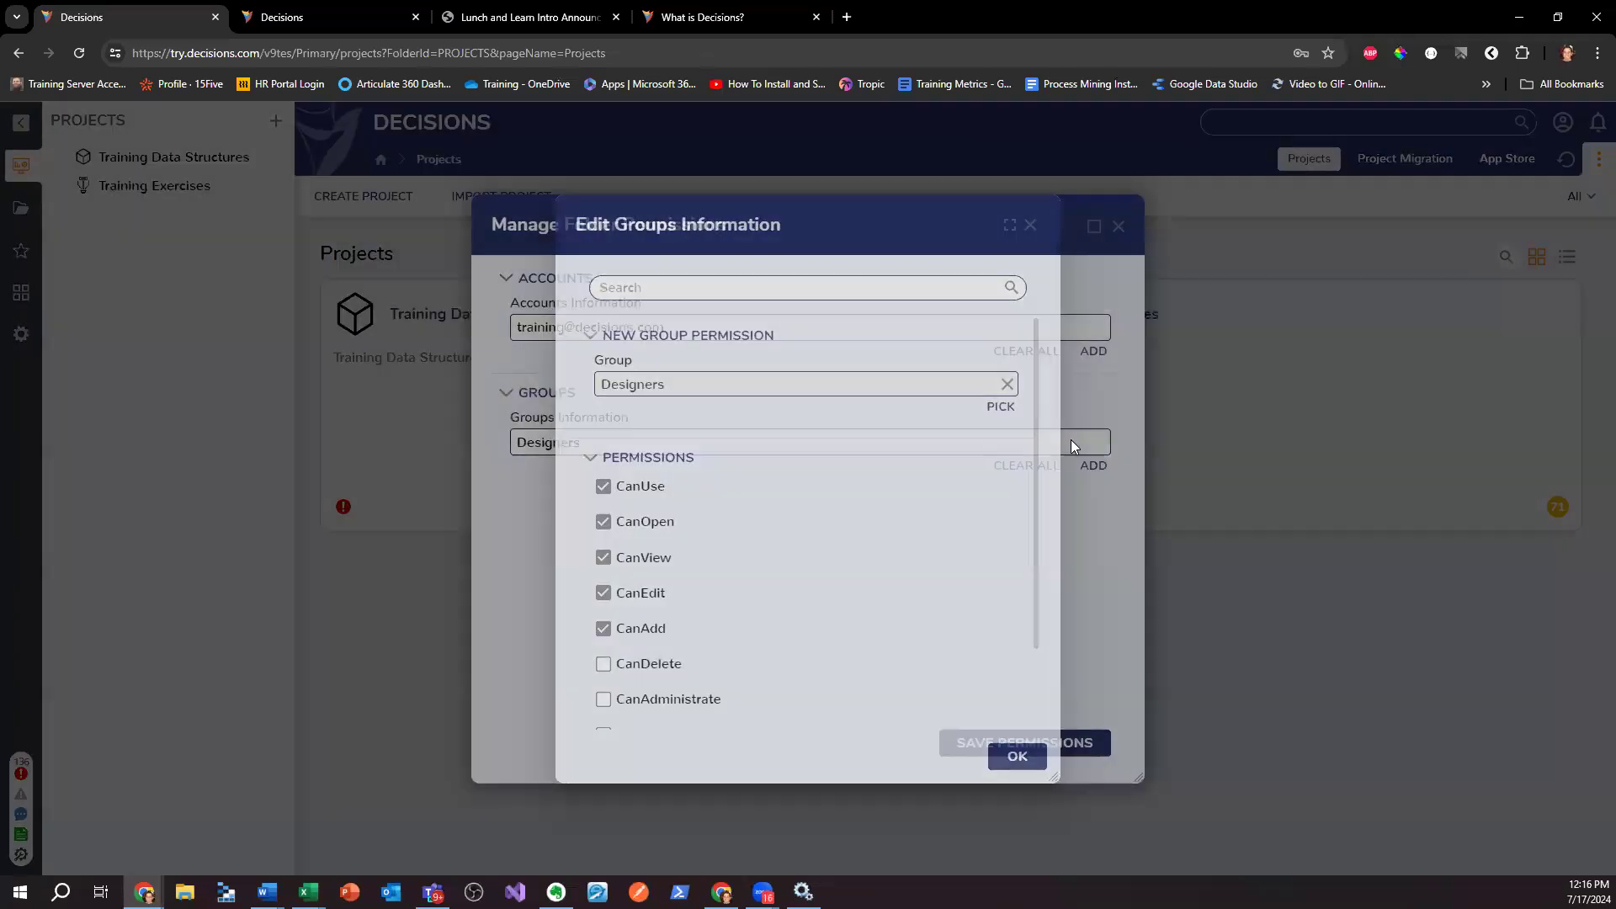
pyautogui.click(1071, 440)
pyautogui.scroll(-2, 855, 546)
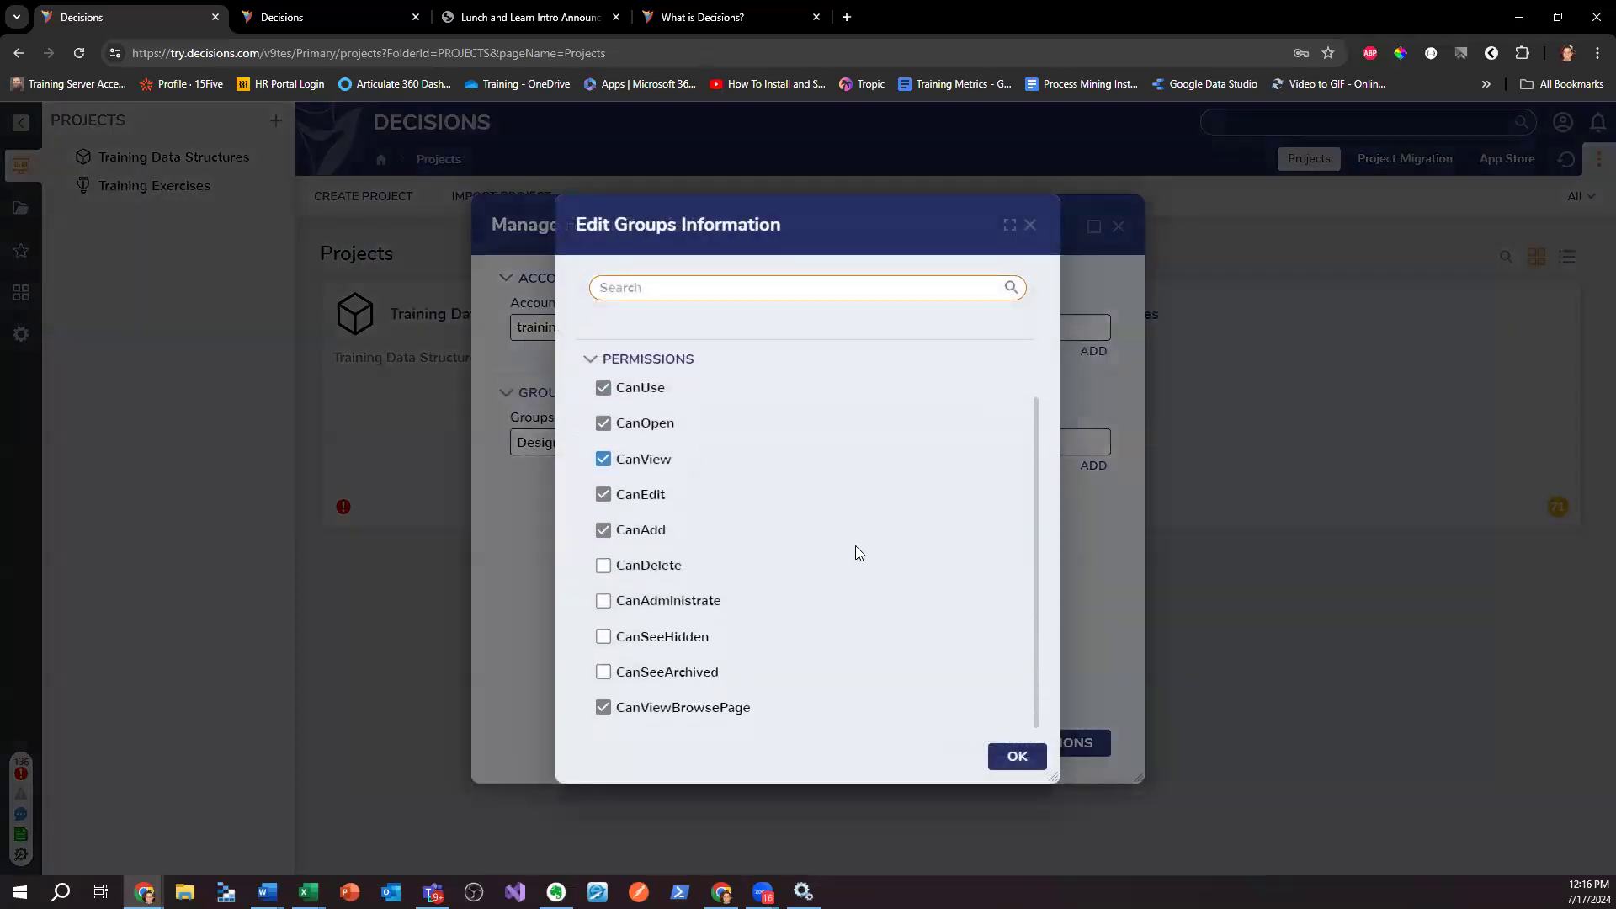
pyautogui.click(619, 604)
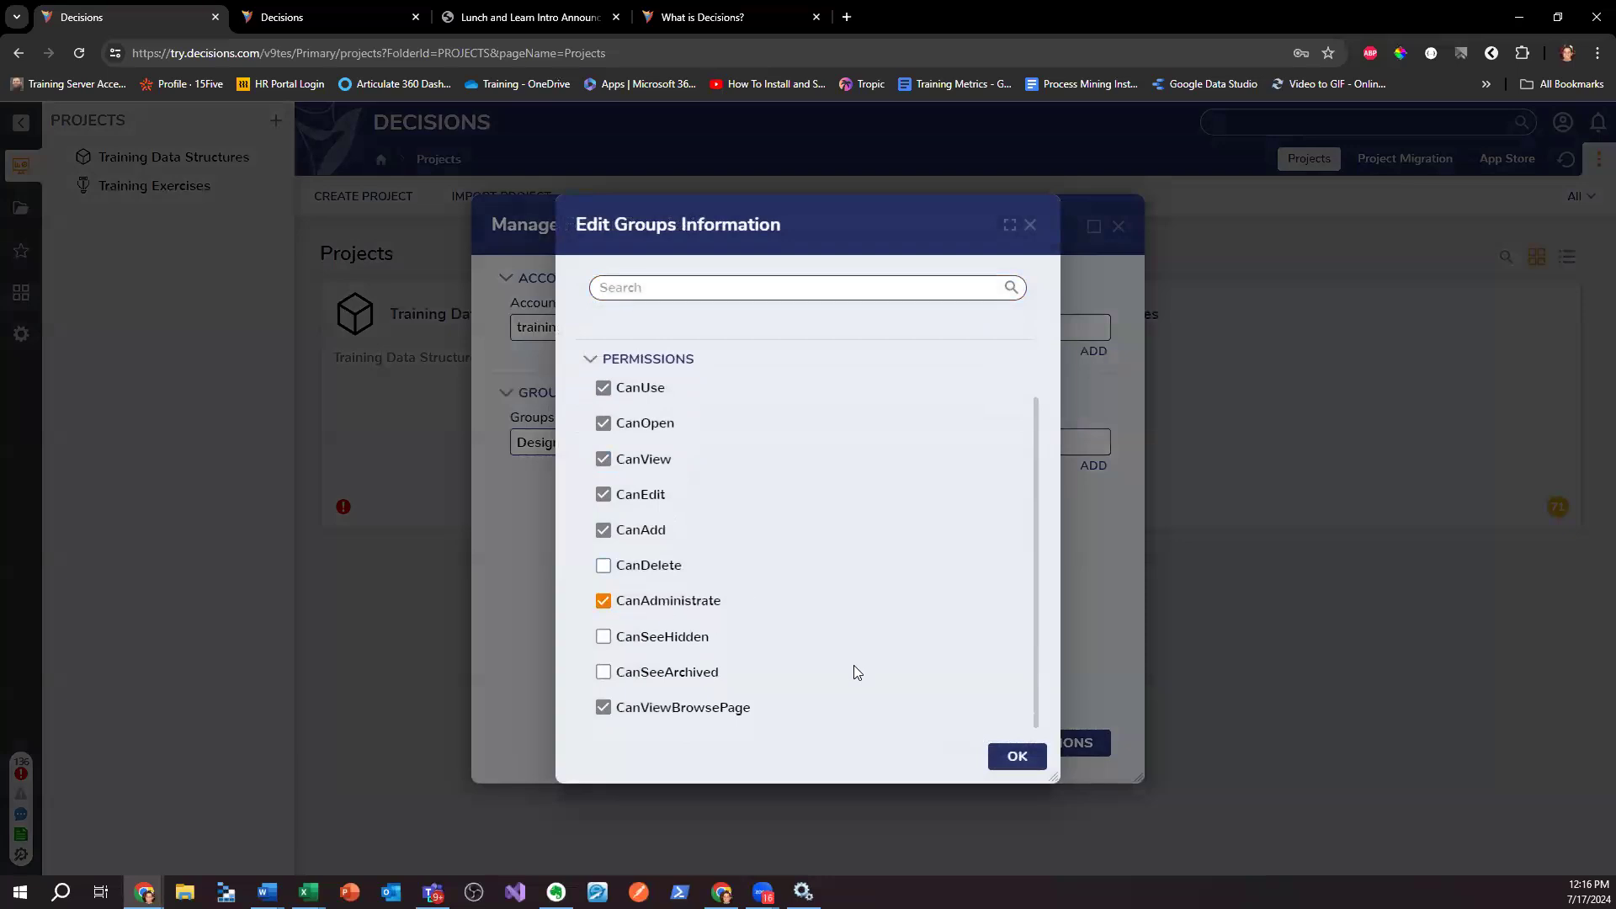
pyautogui.click(994, 756)
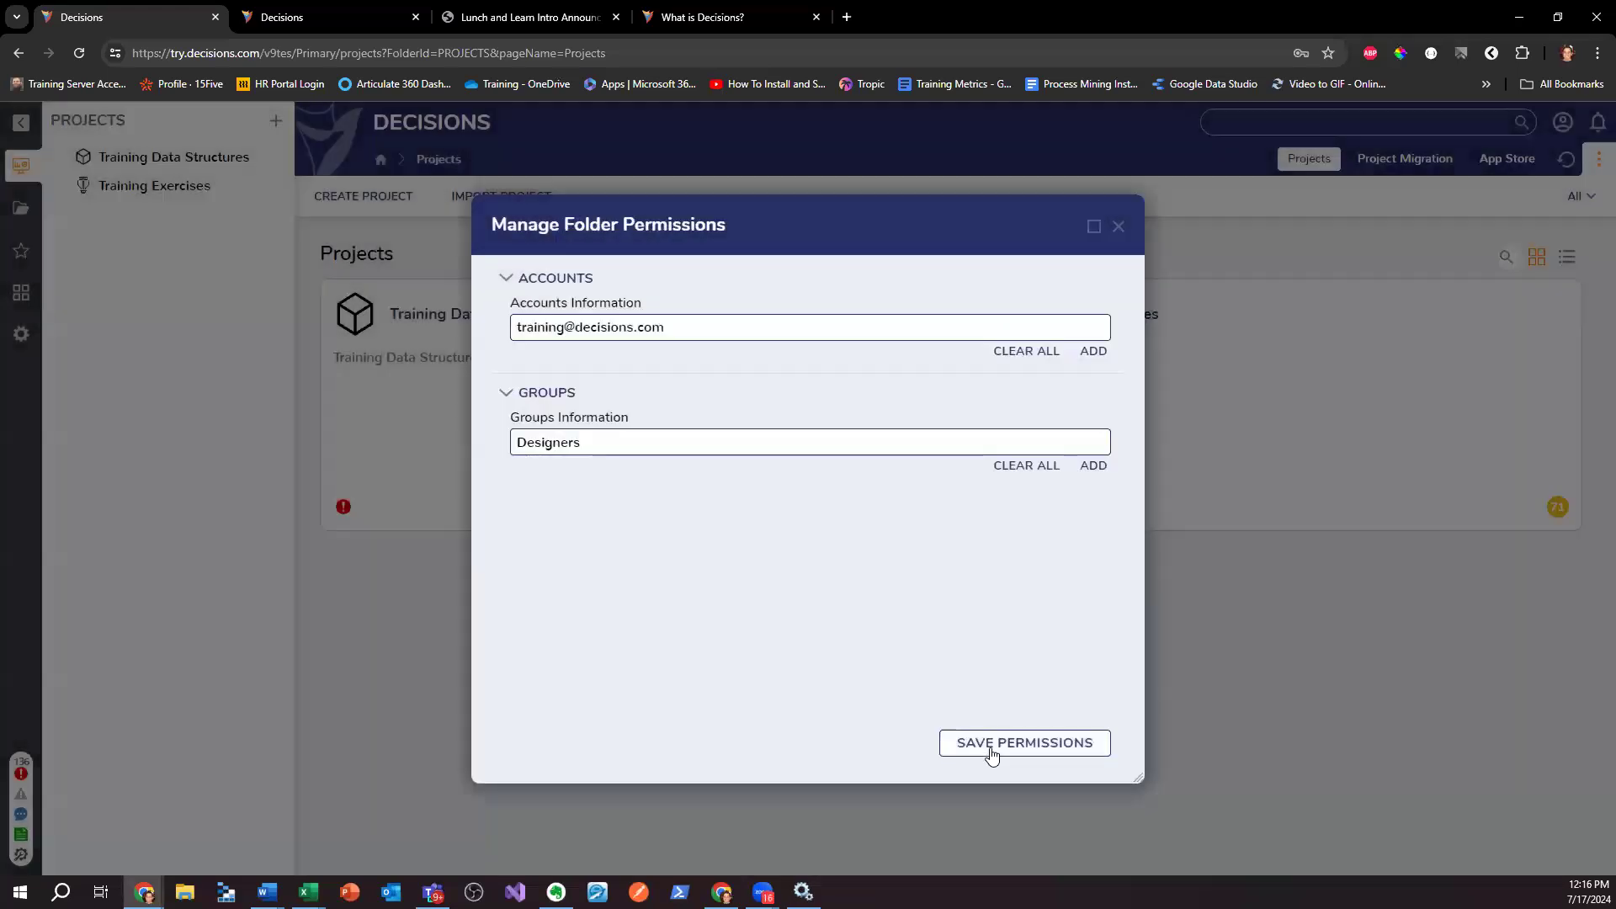
pyautogui.click(993, 752)
# - Log out of Decisions from the account menu
pyautogui.click(1563, 122)
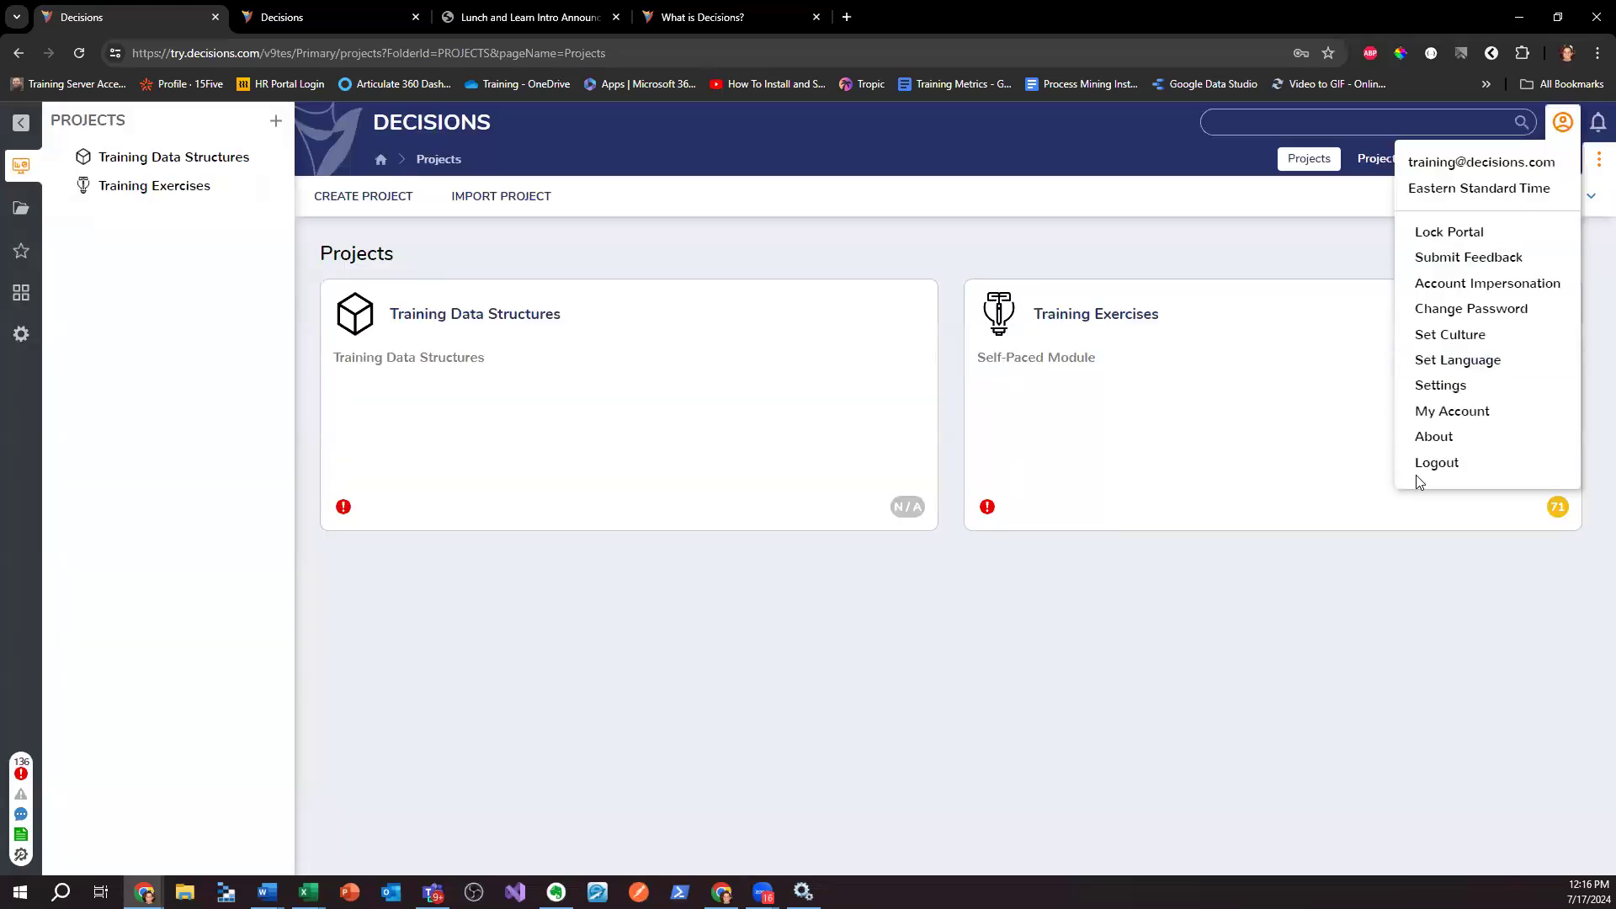
pyautogui.click(1432, 464)
pyautogui.click(721, 458)
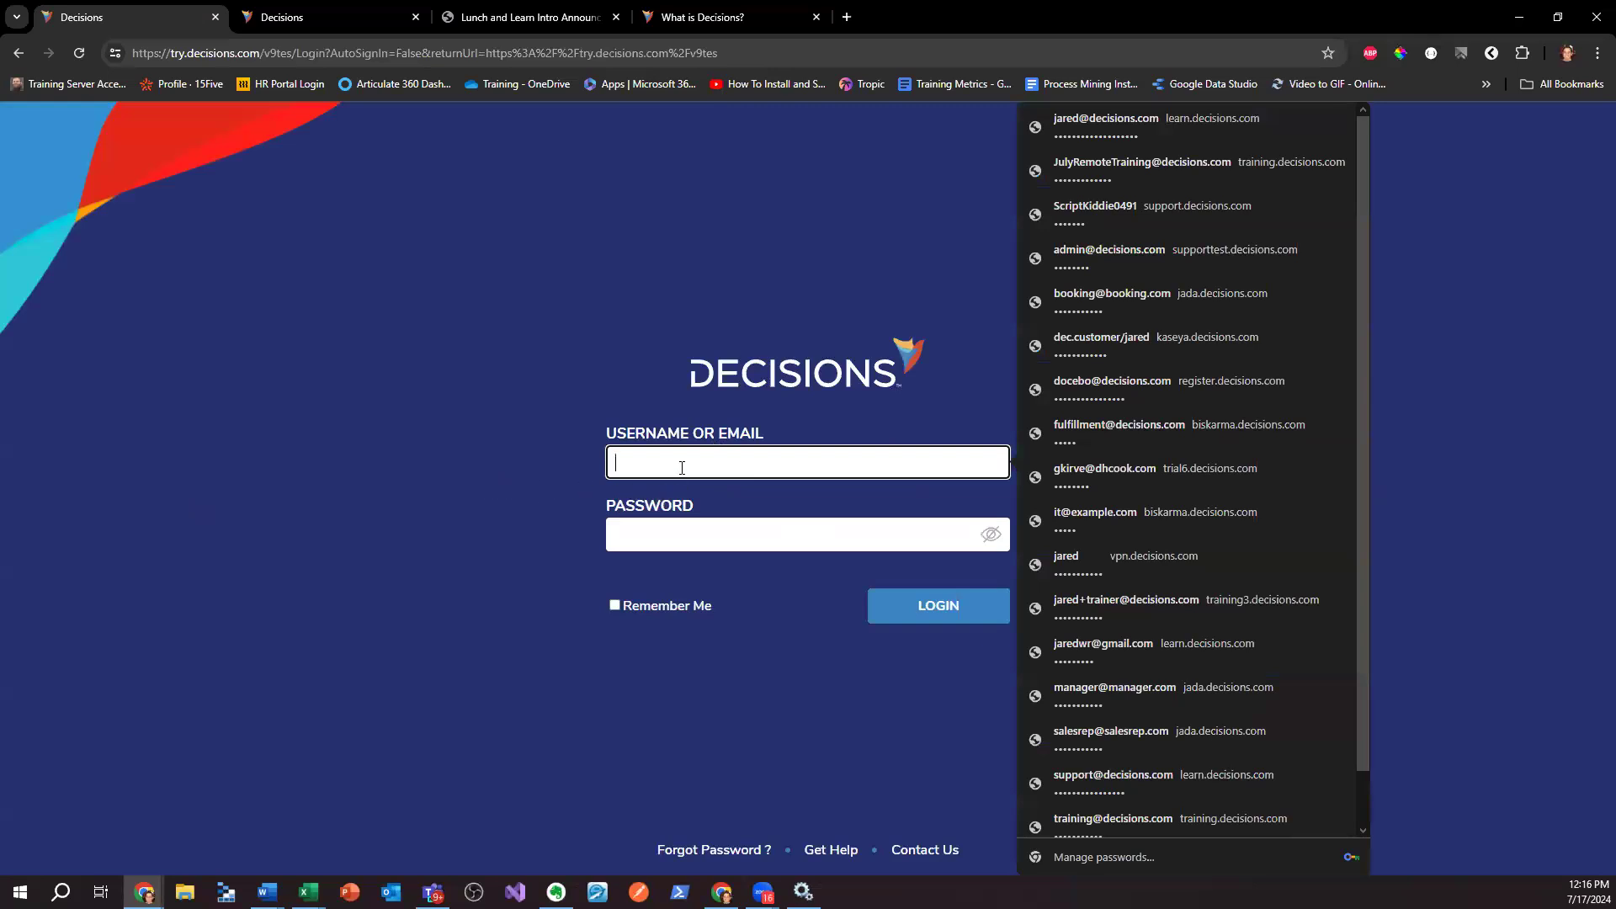
# - Sign in with the test designer account's username and password
pyautogui.write('test')
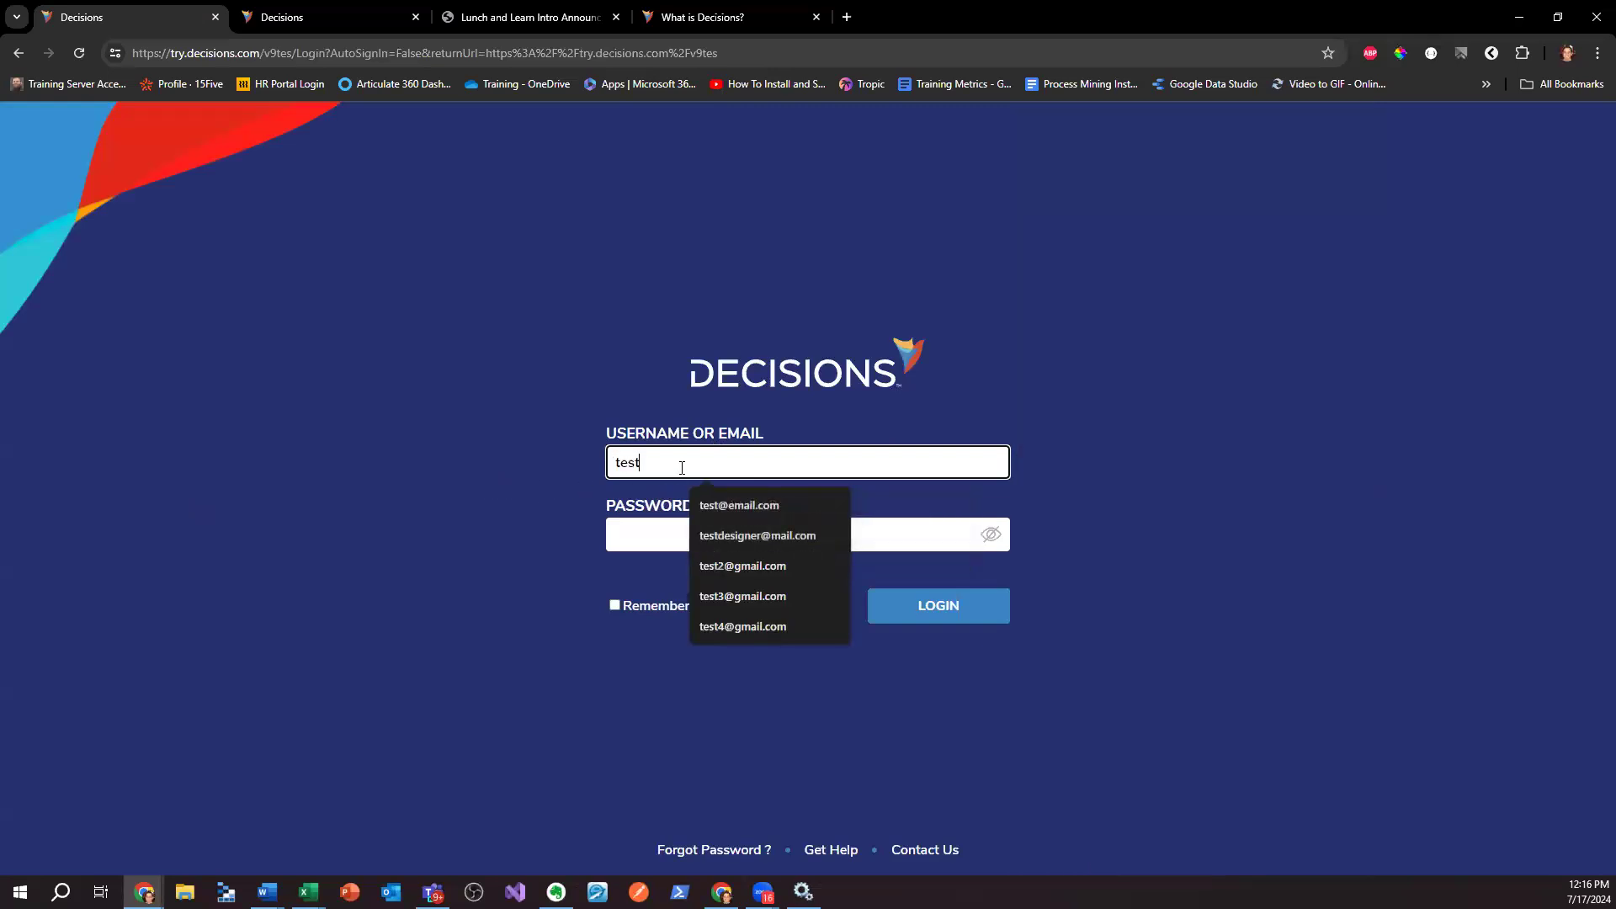
pyautogui.click(692, 525)
pyautogui.write('•••••')
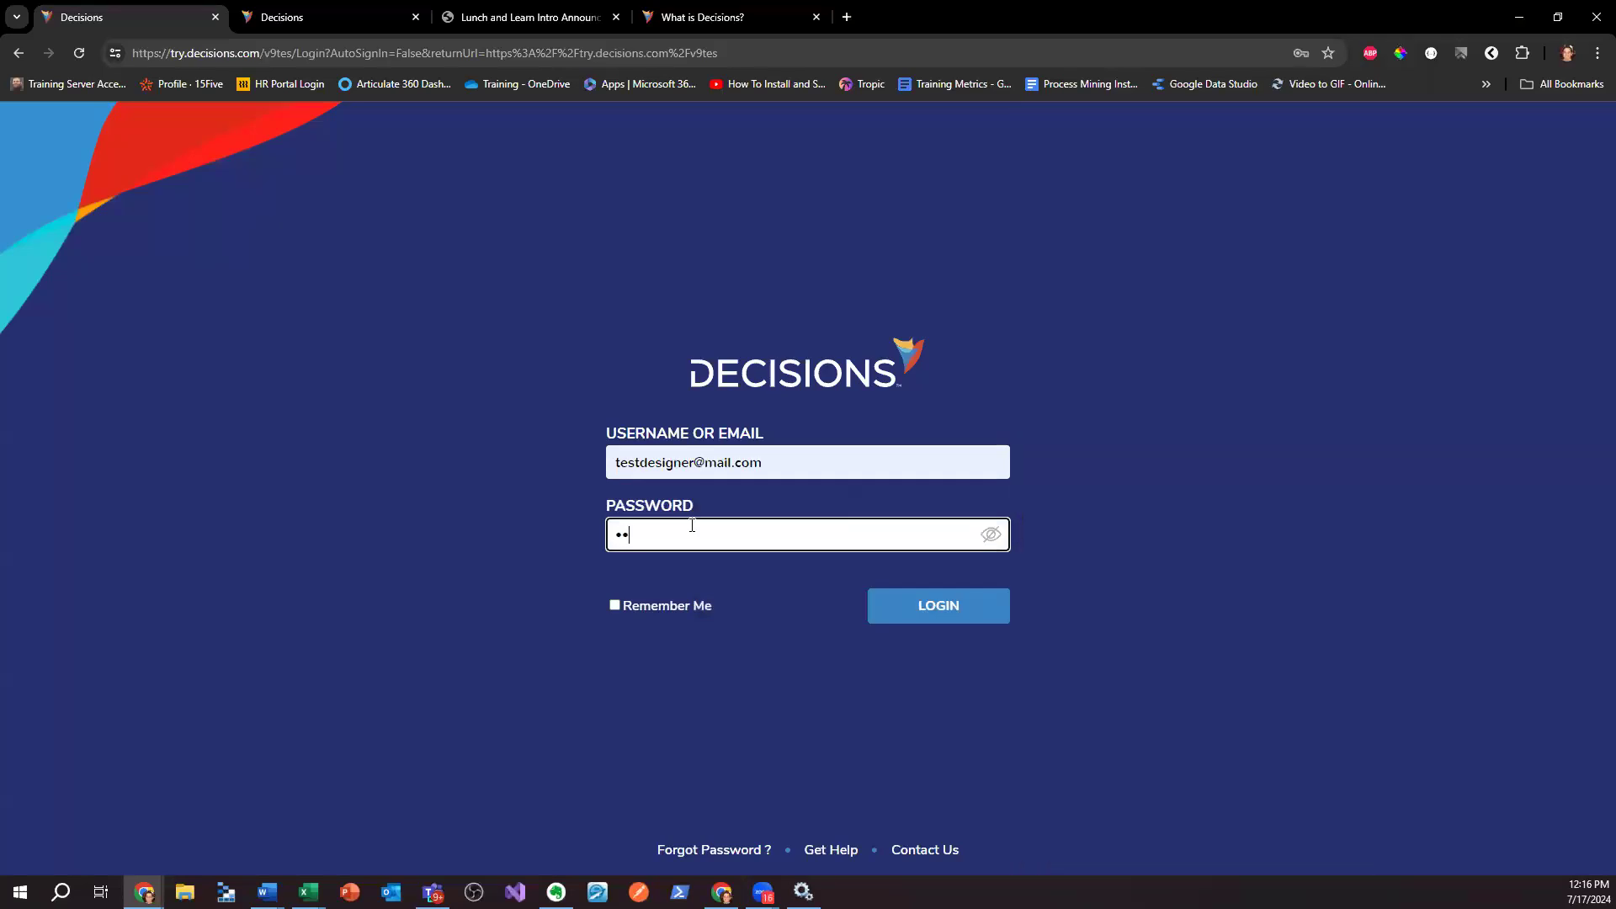
pyautogui.click(931, 621)
# - Open Training Exercises and its Manage > Jobs & Events > Scheduled Jobs list
pyautogui.click(451, 455)
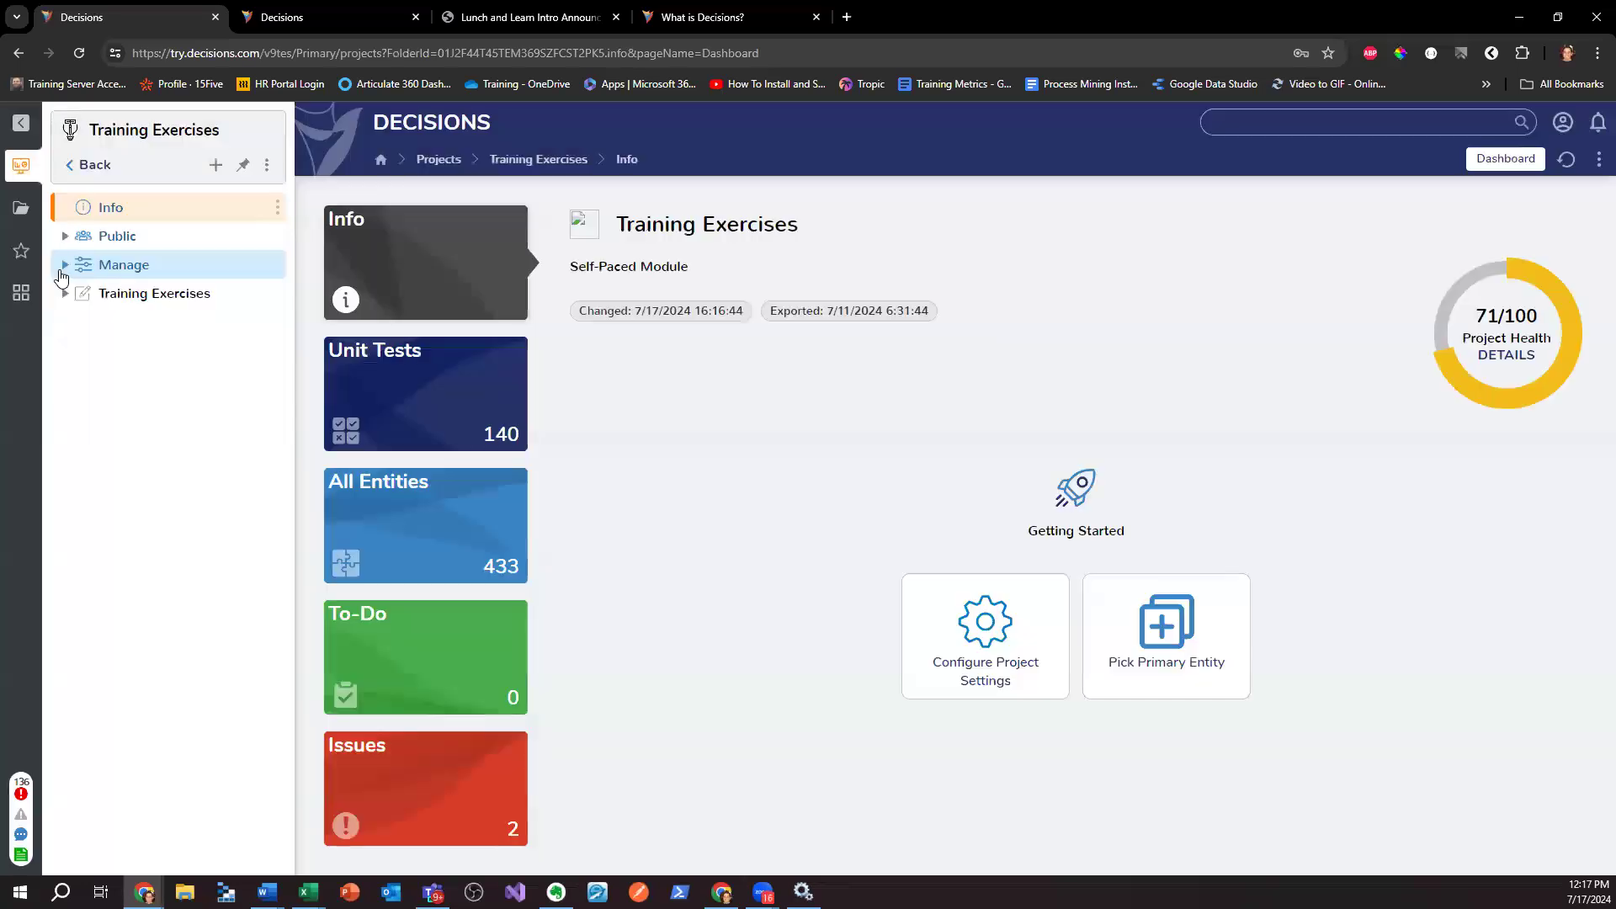
pyautogui.click(63, 266)
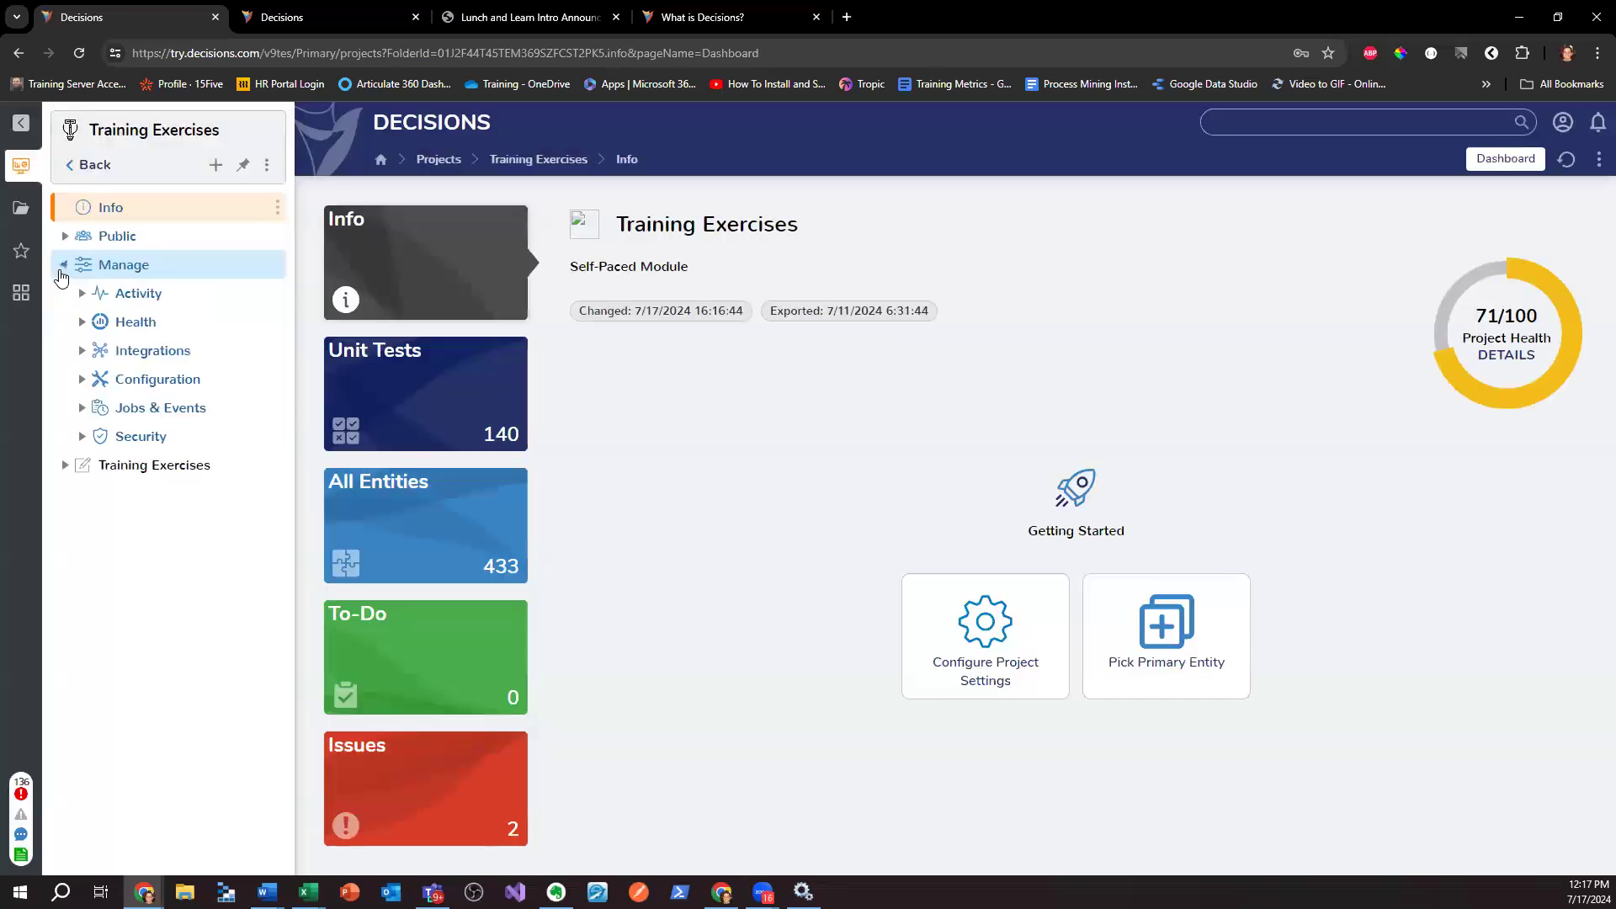
pyautogui.click(81, 407)
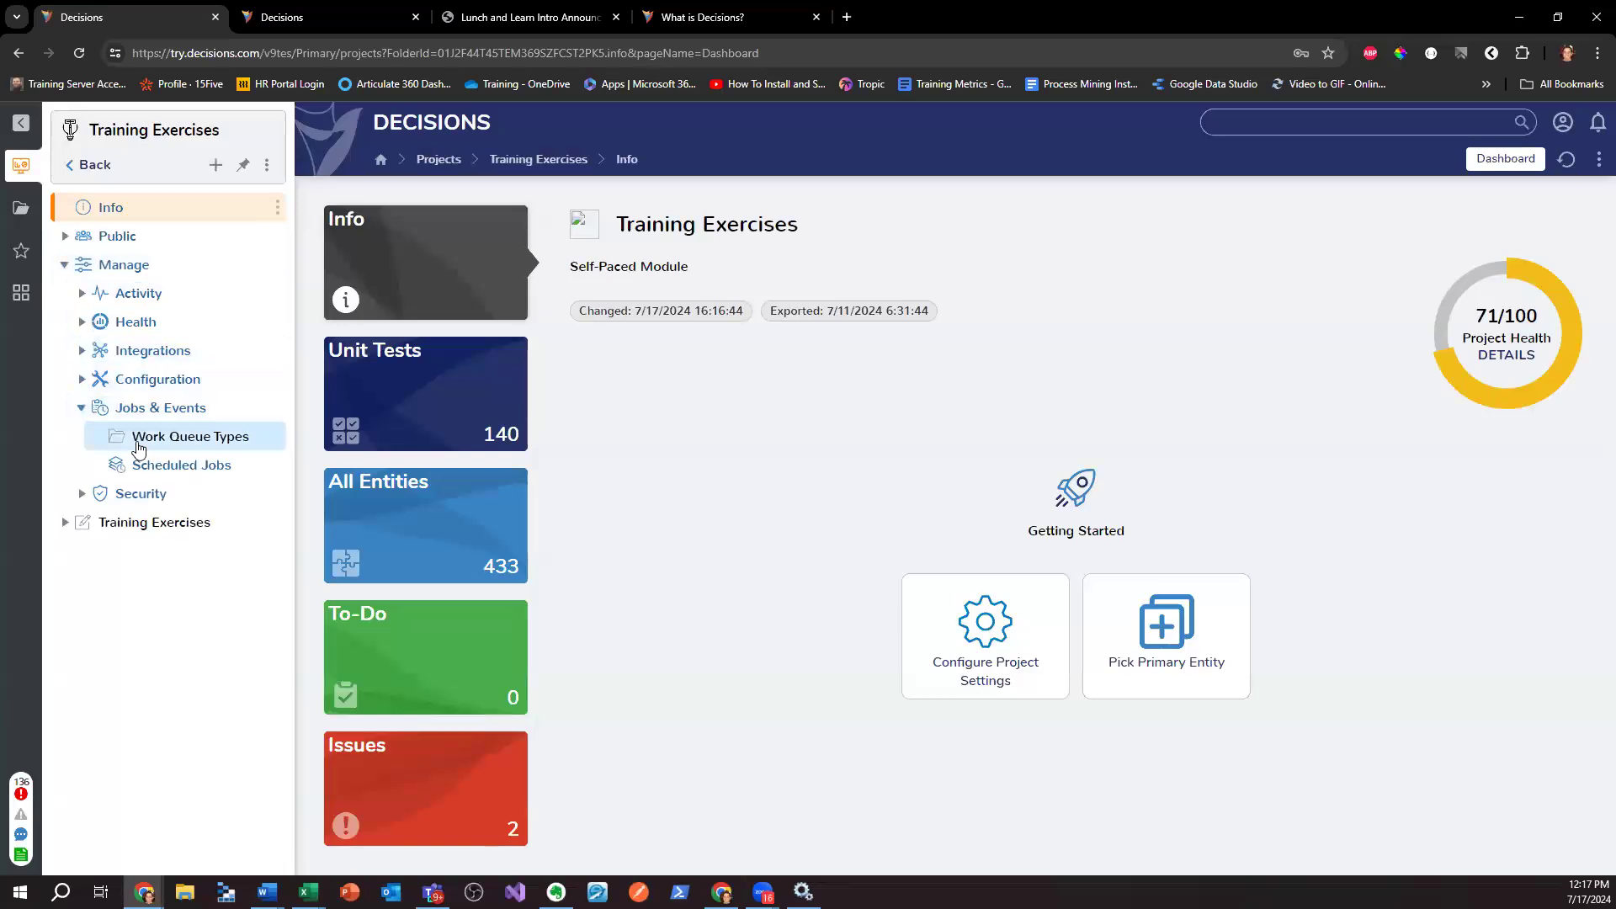
pyautogui.click(174, 465)
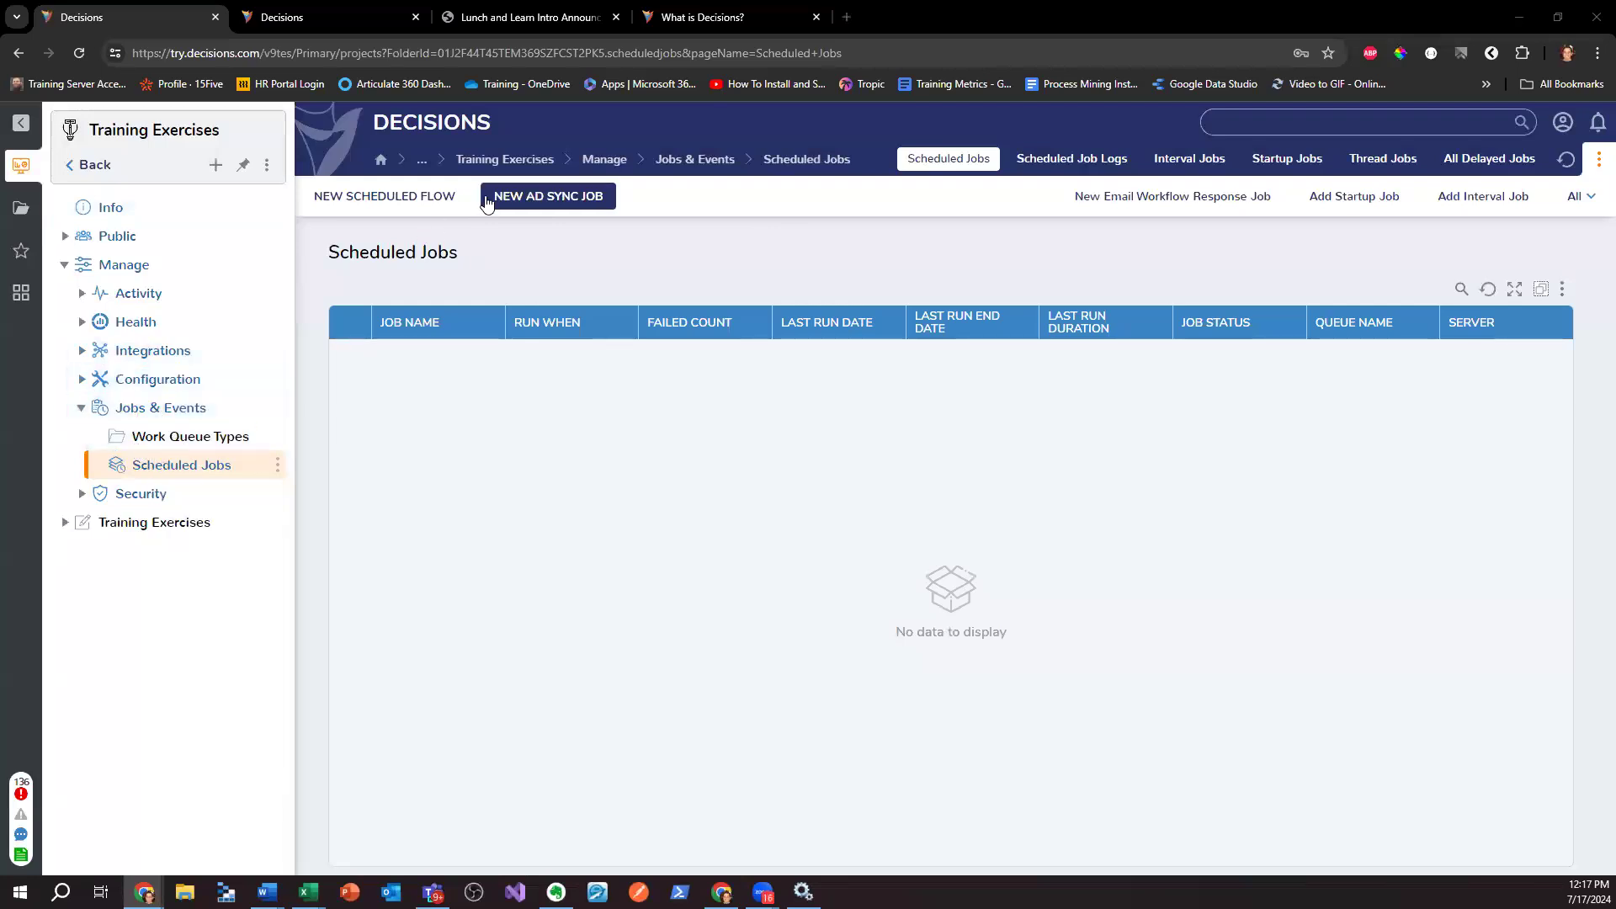
pyautogui.click(396, 199)
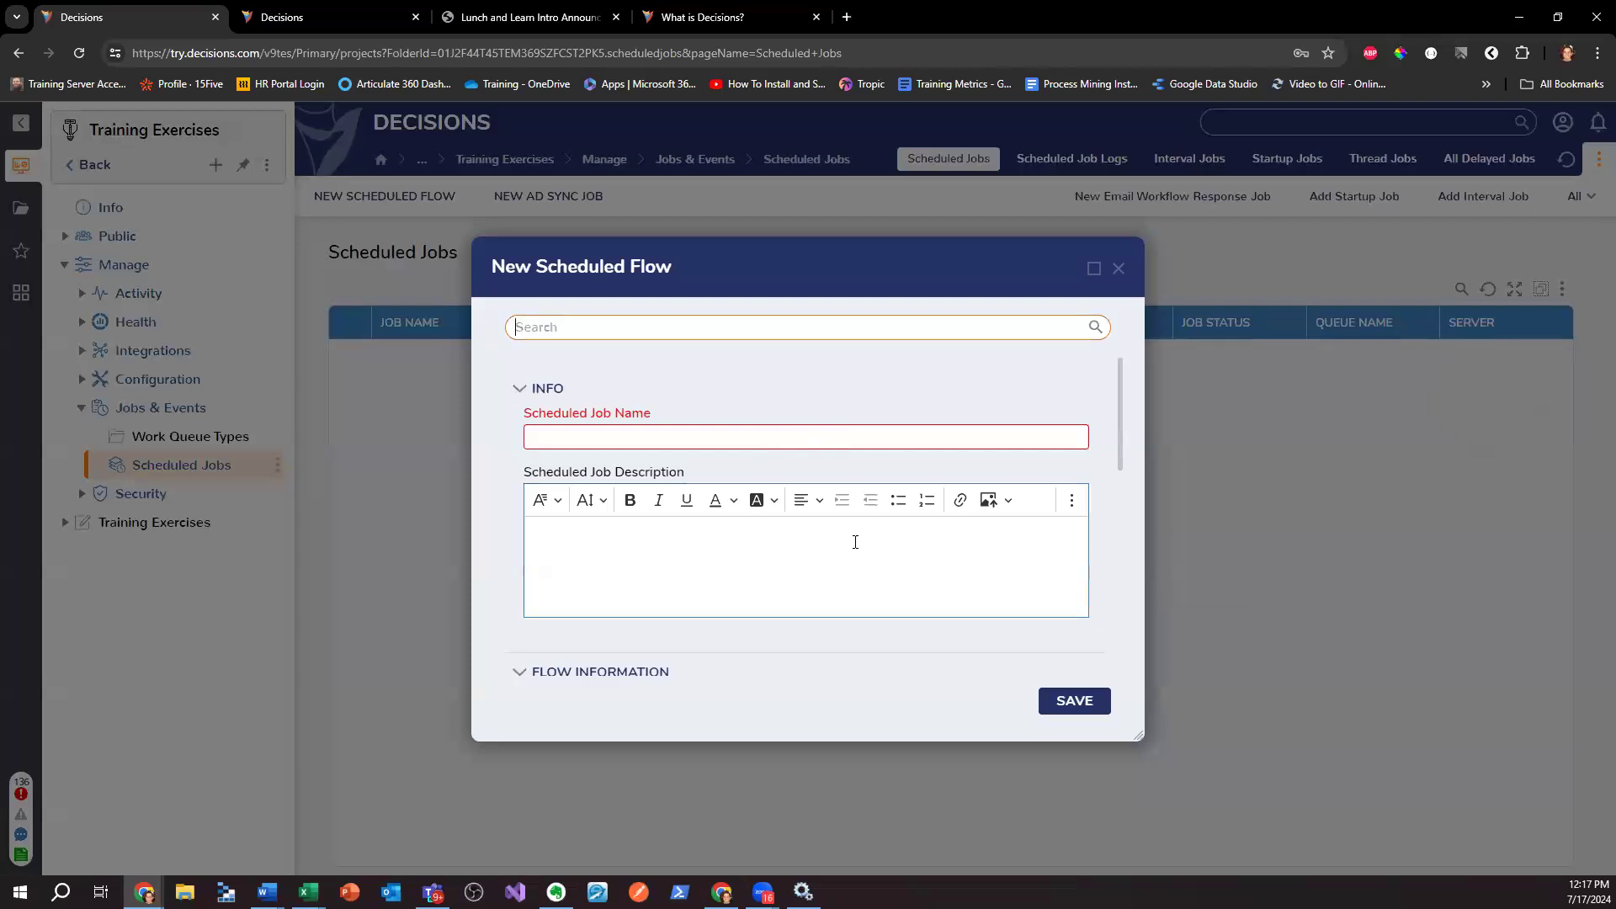
pyautogui.scroll(-5, 817, 513)
pyautogui.click(804, 370)
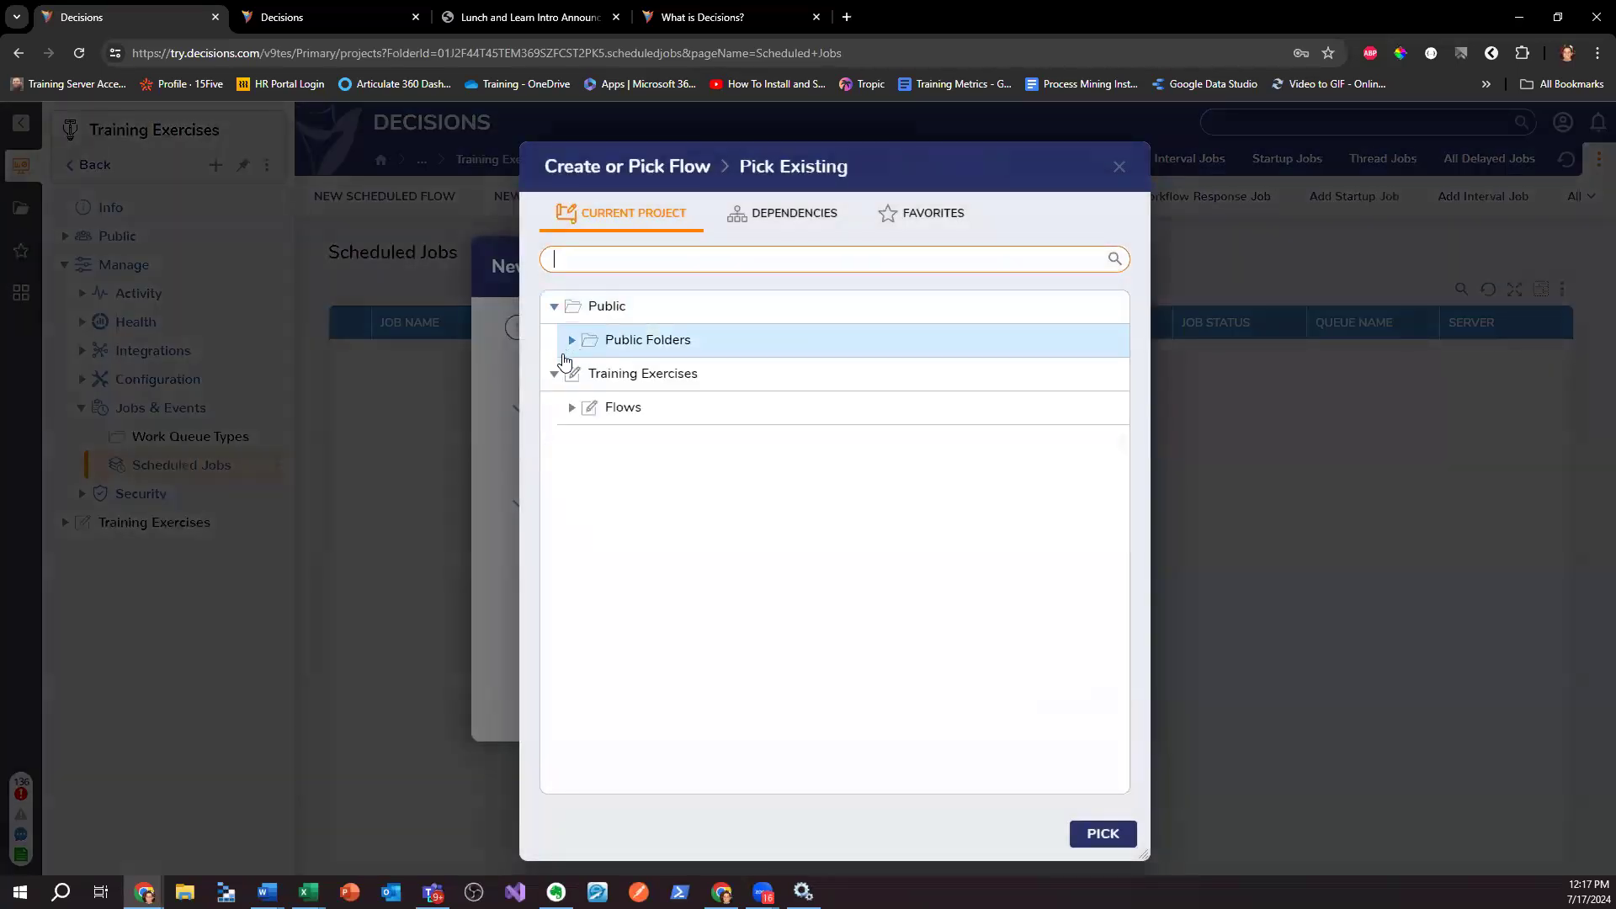
pyautogui.click(571, 408)
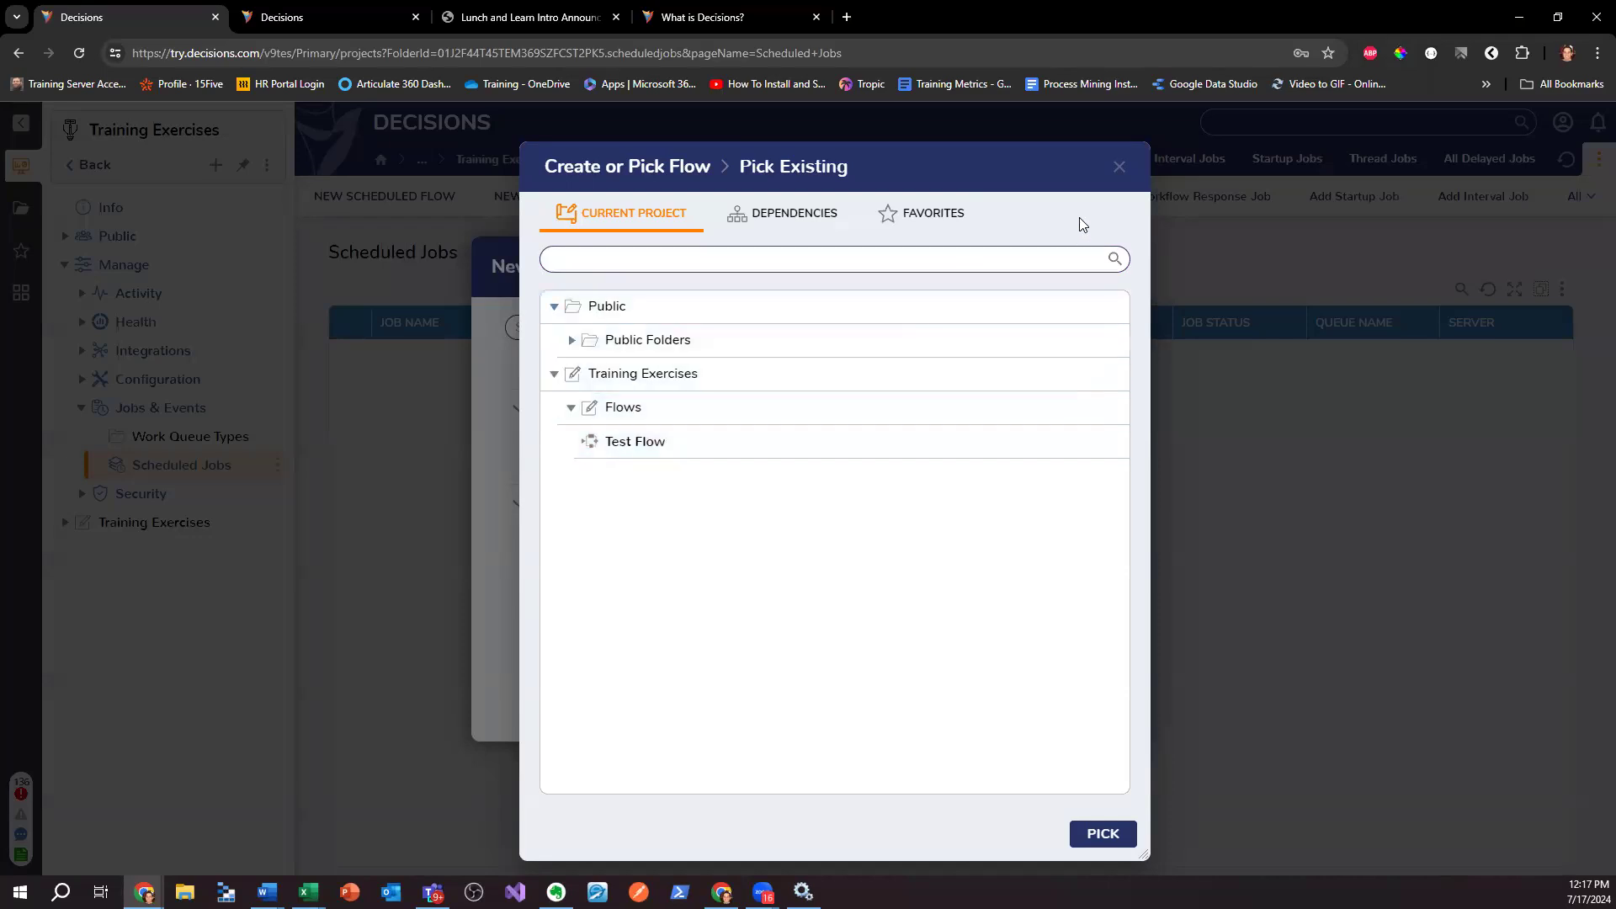
pyautogui.click(1118, 167)
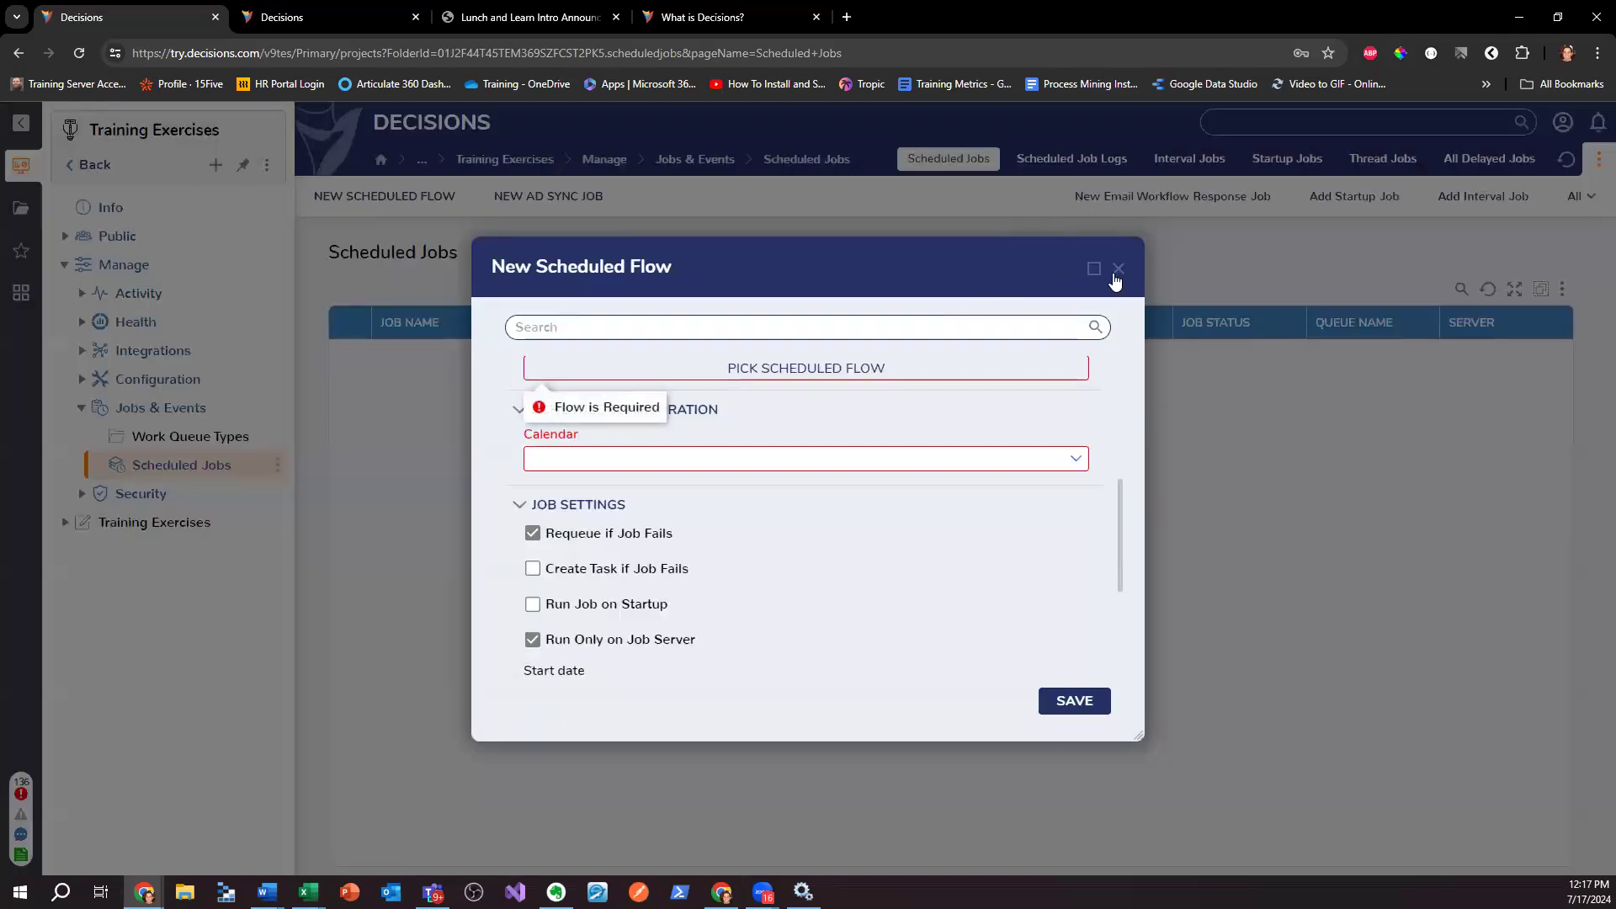
pyautogui.press('Escape')
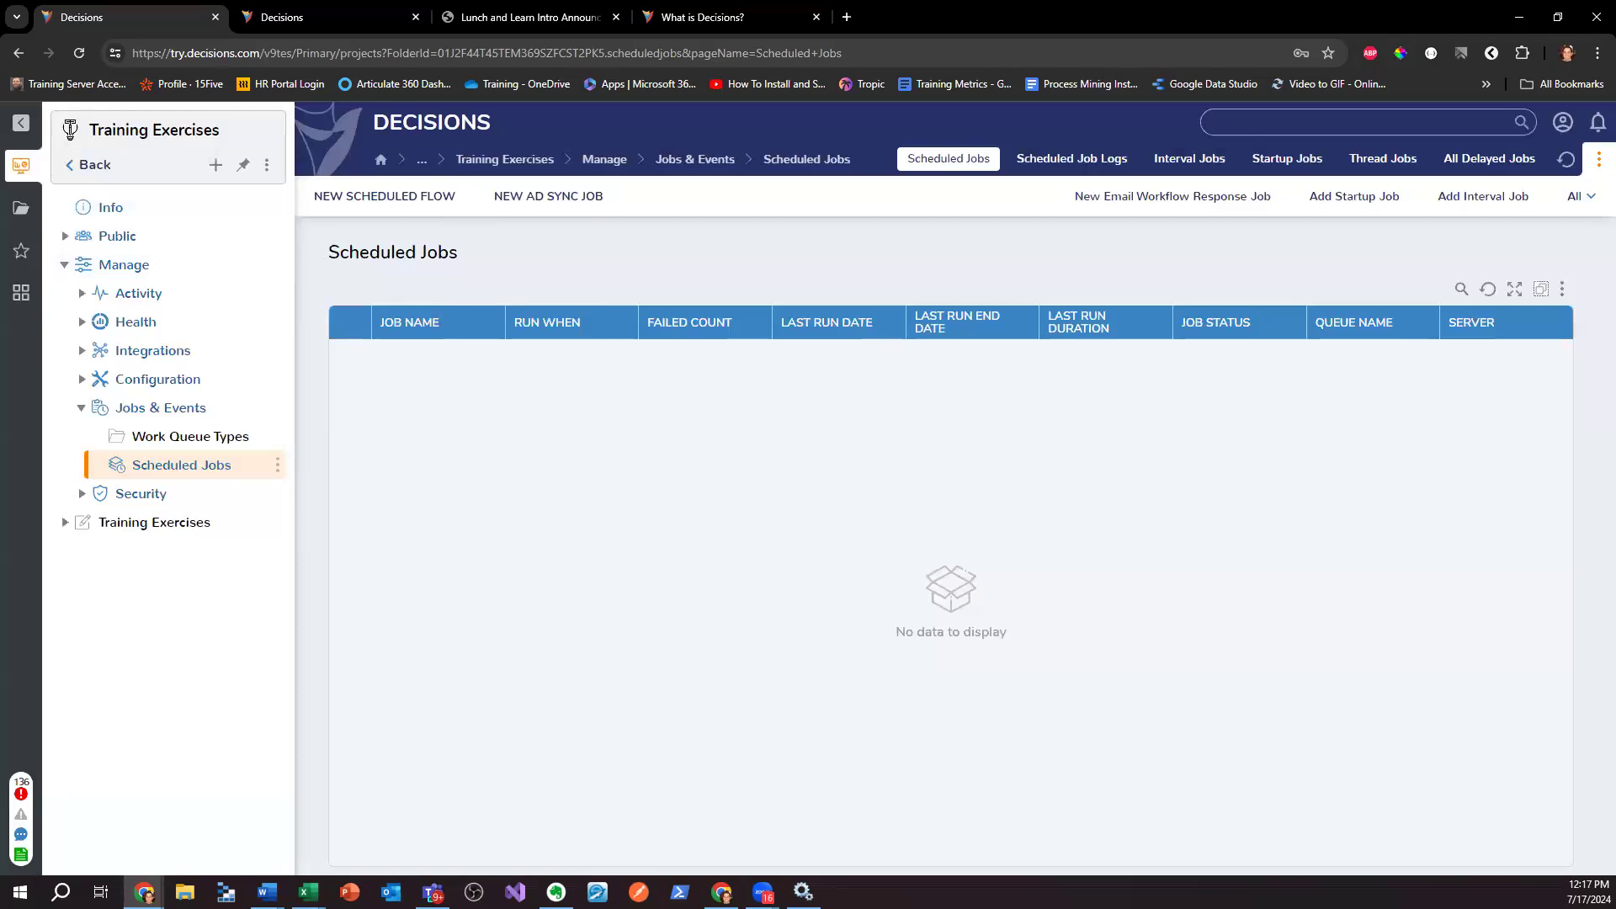
pyautogui.hotkey('alt', 'Tab')
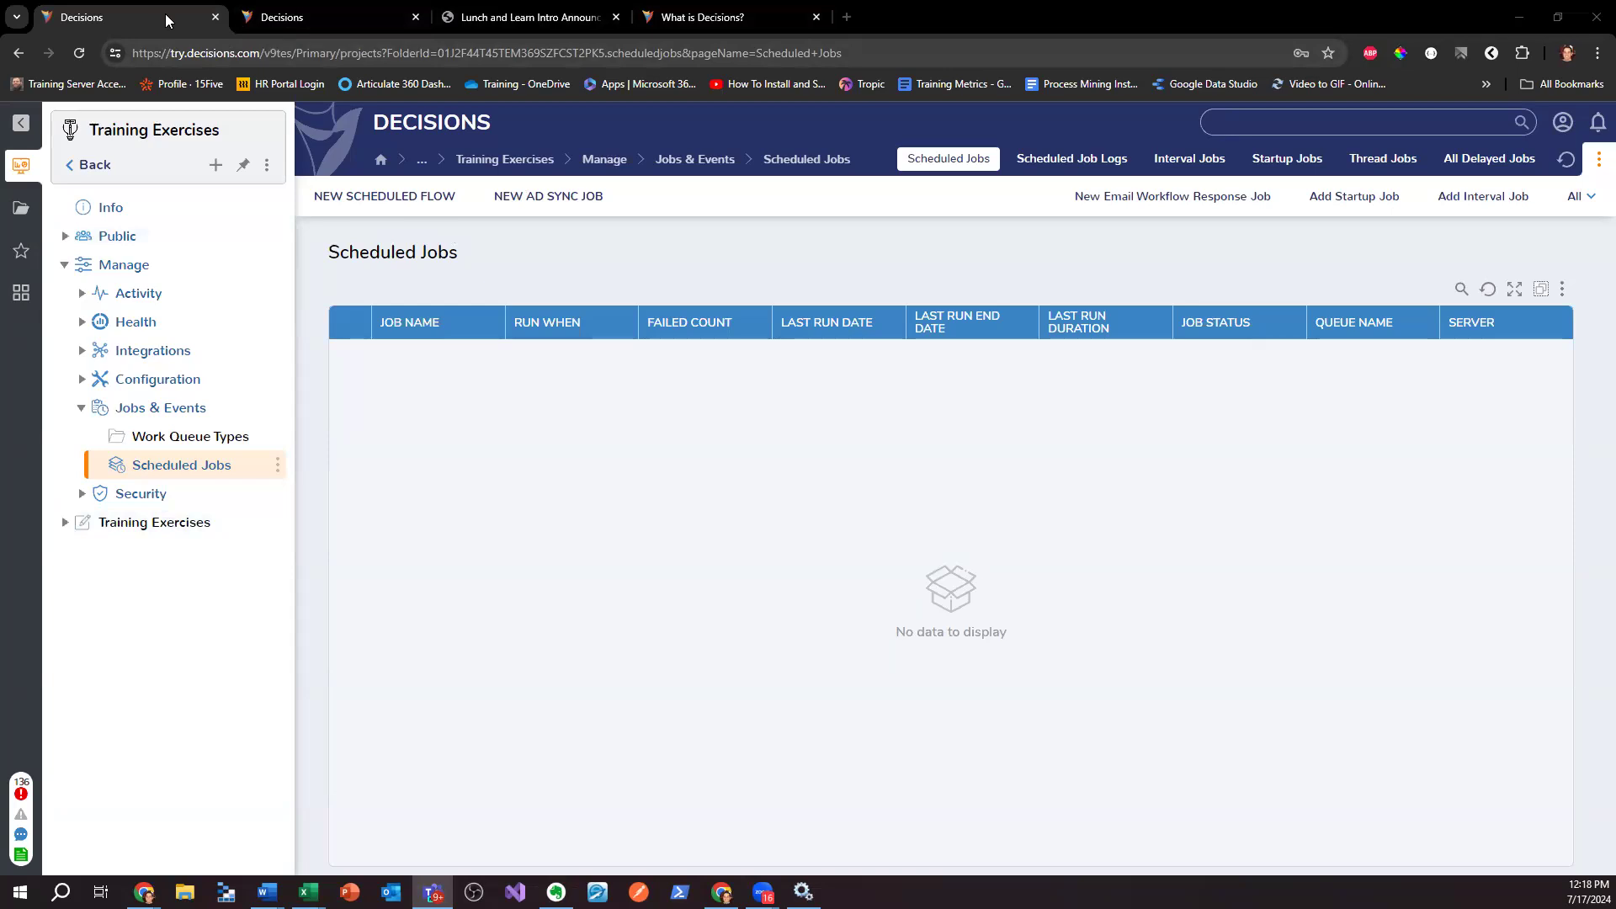
# - Load the local Decisions Studio in a new tab and open the Test Rule output Flows flow
pyautogui.click(335, 19)
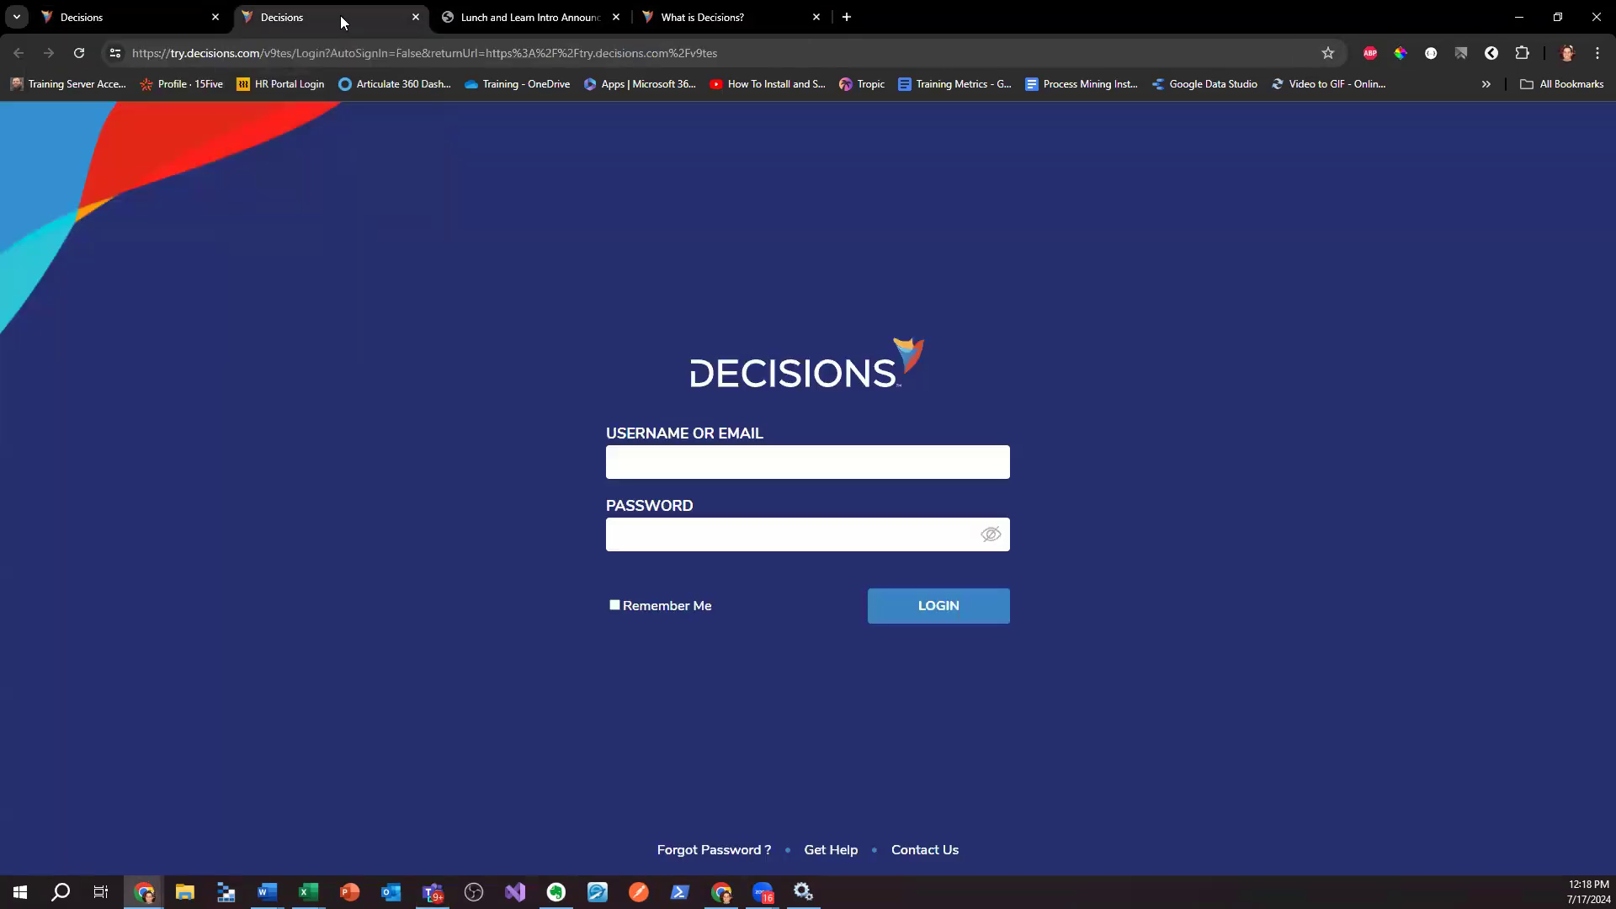
pyautogui.click(416, 16)
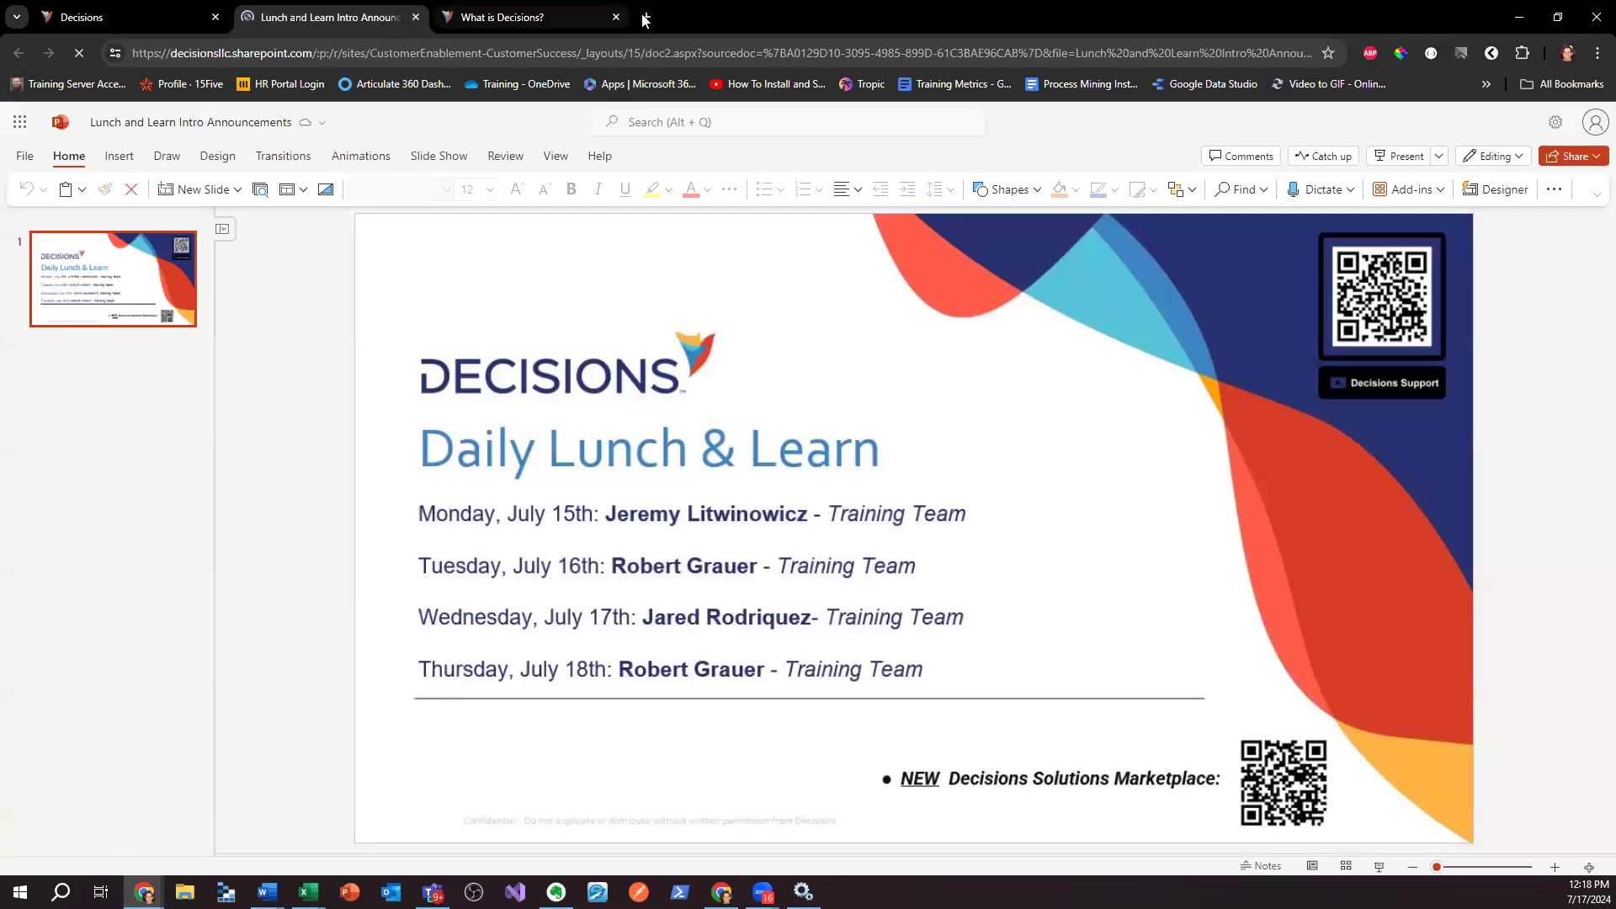
pyautogui.click(646, 17)
pyautogui.moveTo(732, 17); pyautogui.dragTo(156, 38)
pyautogui.write('local')
pyautogui.press('Return')
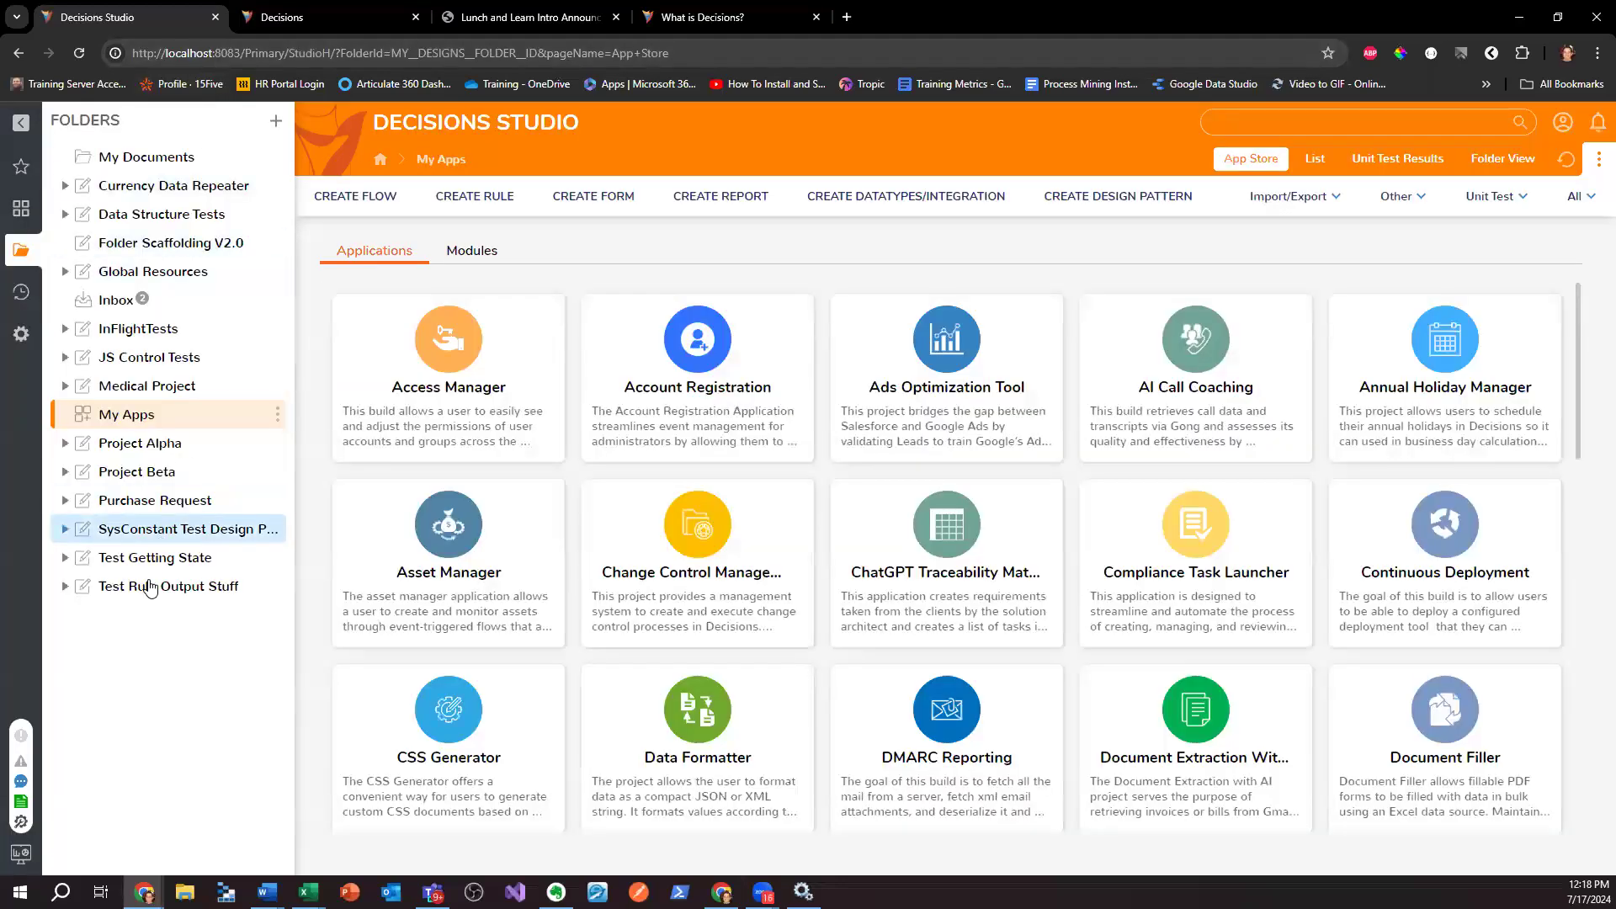
pyautogui.click(153, 588)
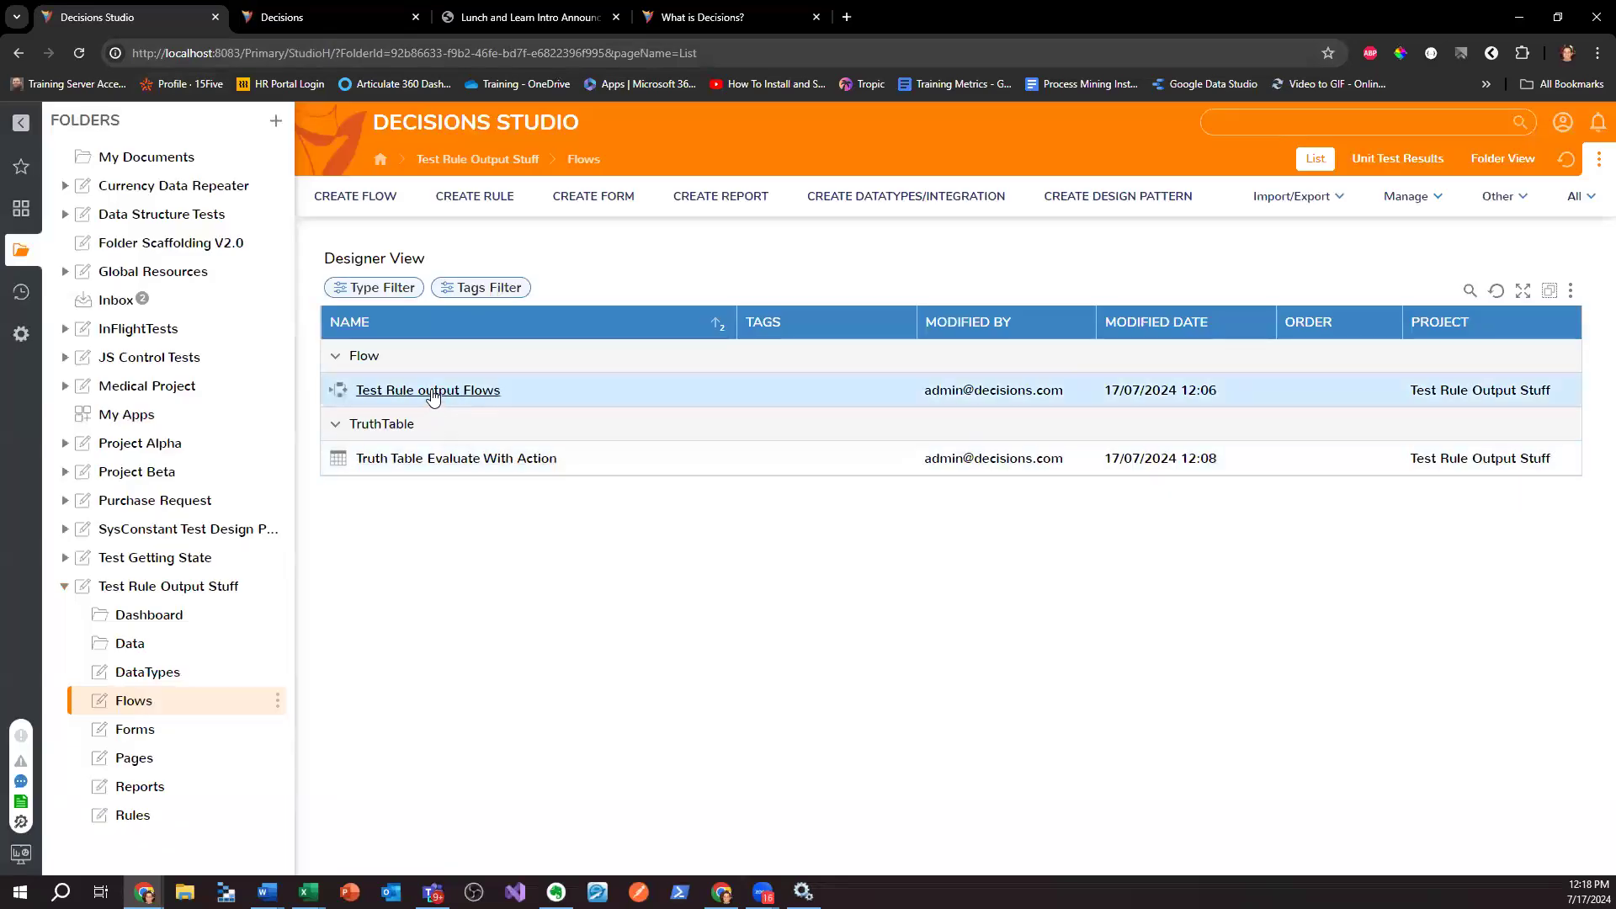
pyautogui.click(433, 392)
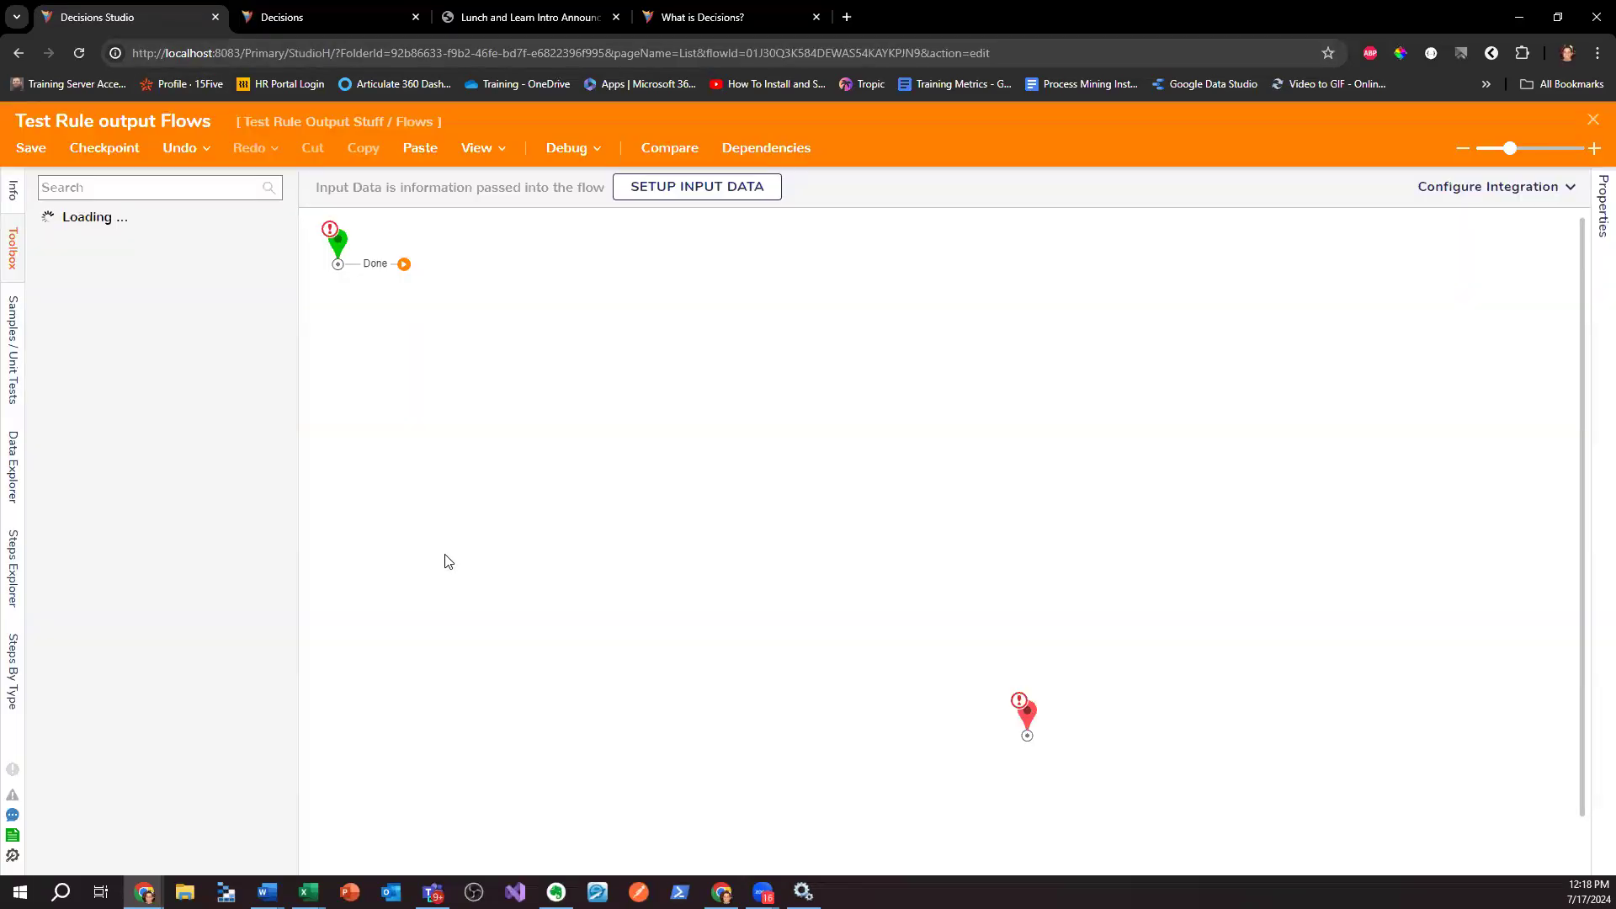
# - Add a Run Truth Table step and connect the start's Done outlet to it
pyautogui.click(136, 193)
pyautogui.write('Run Tru')
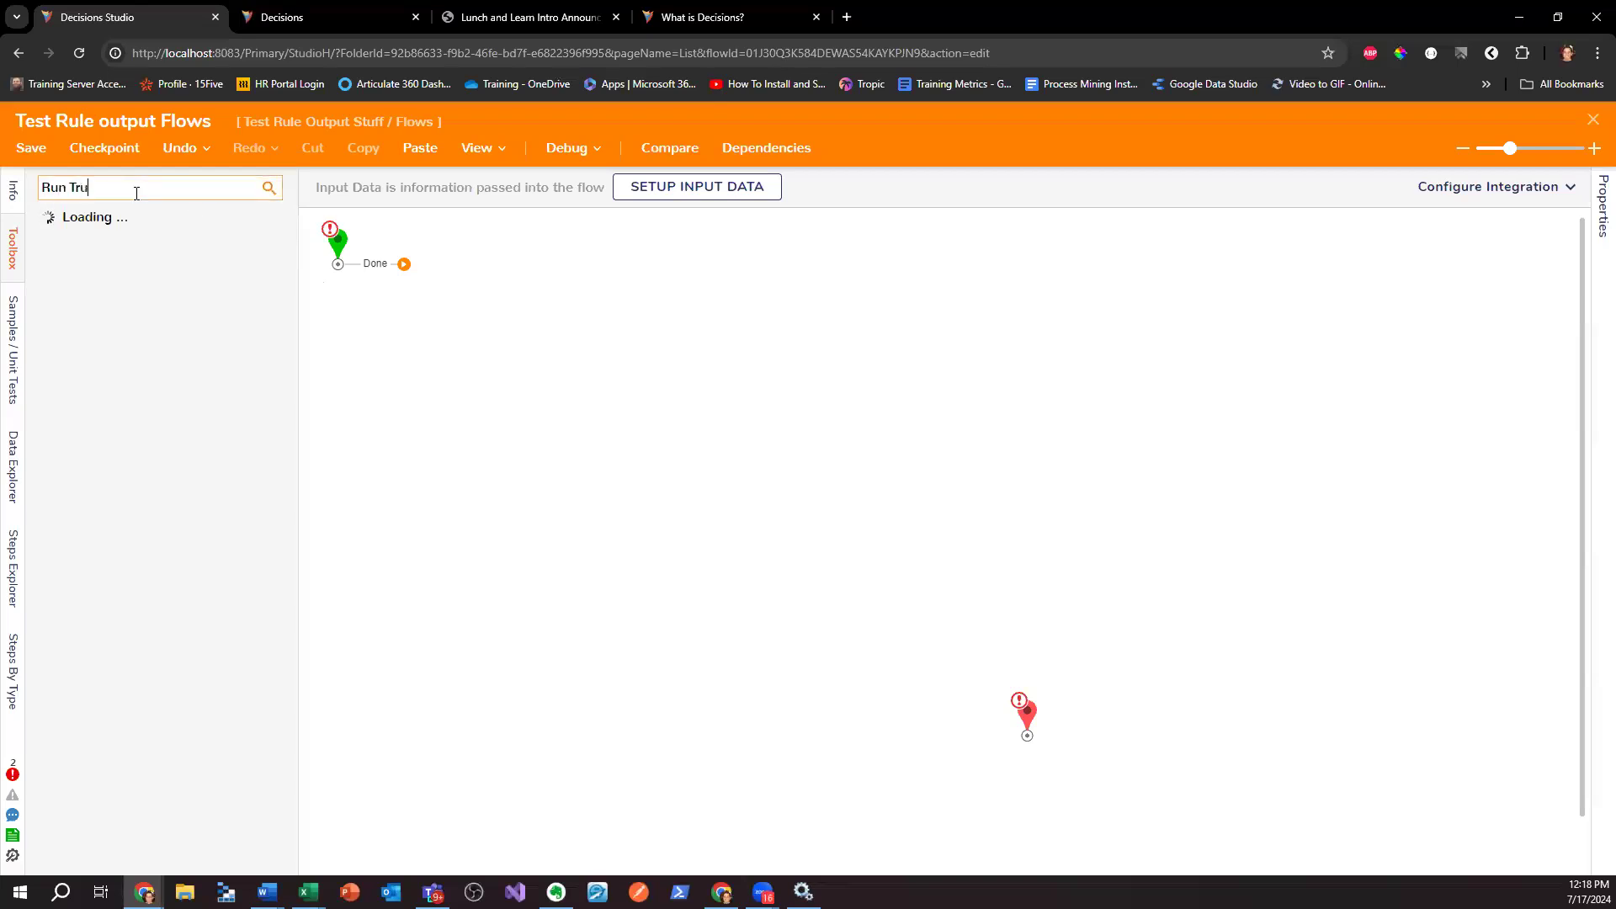
pyautogui.write('th Table')
pyautogui.moveTo(114, 220); pyautogui.dragTo(475, 348)
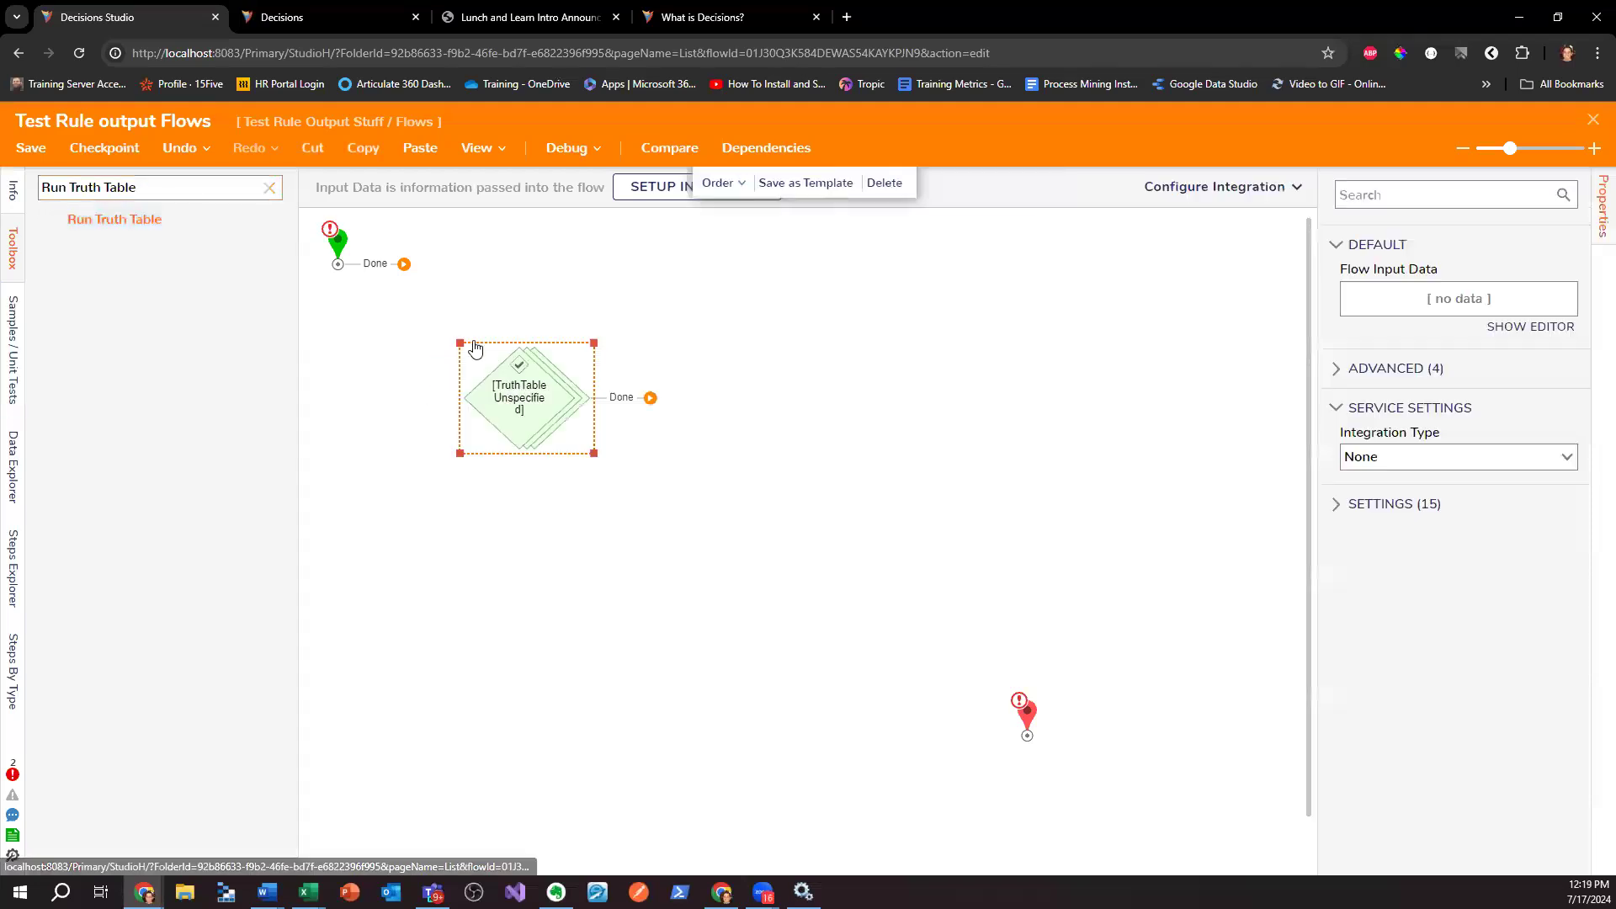
pyautogui.moveTo(404, 264); pyautogui.dragTo(499, 407)
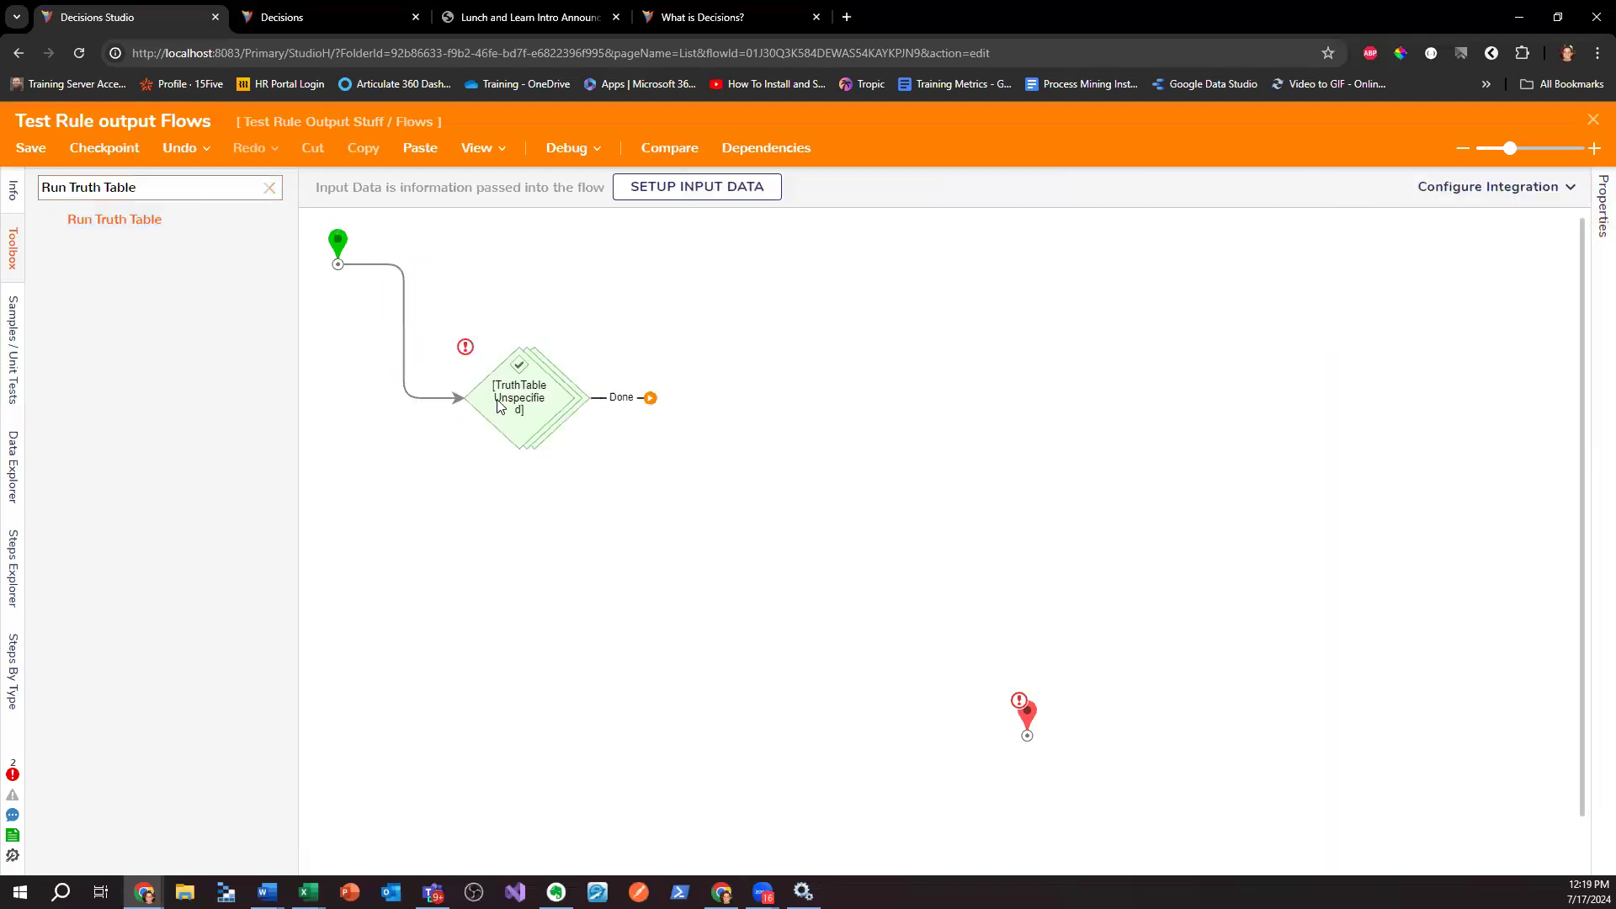
pyautogui.click(499, 406)
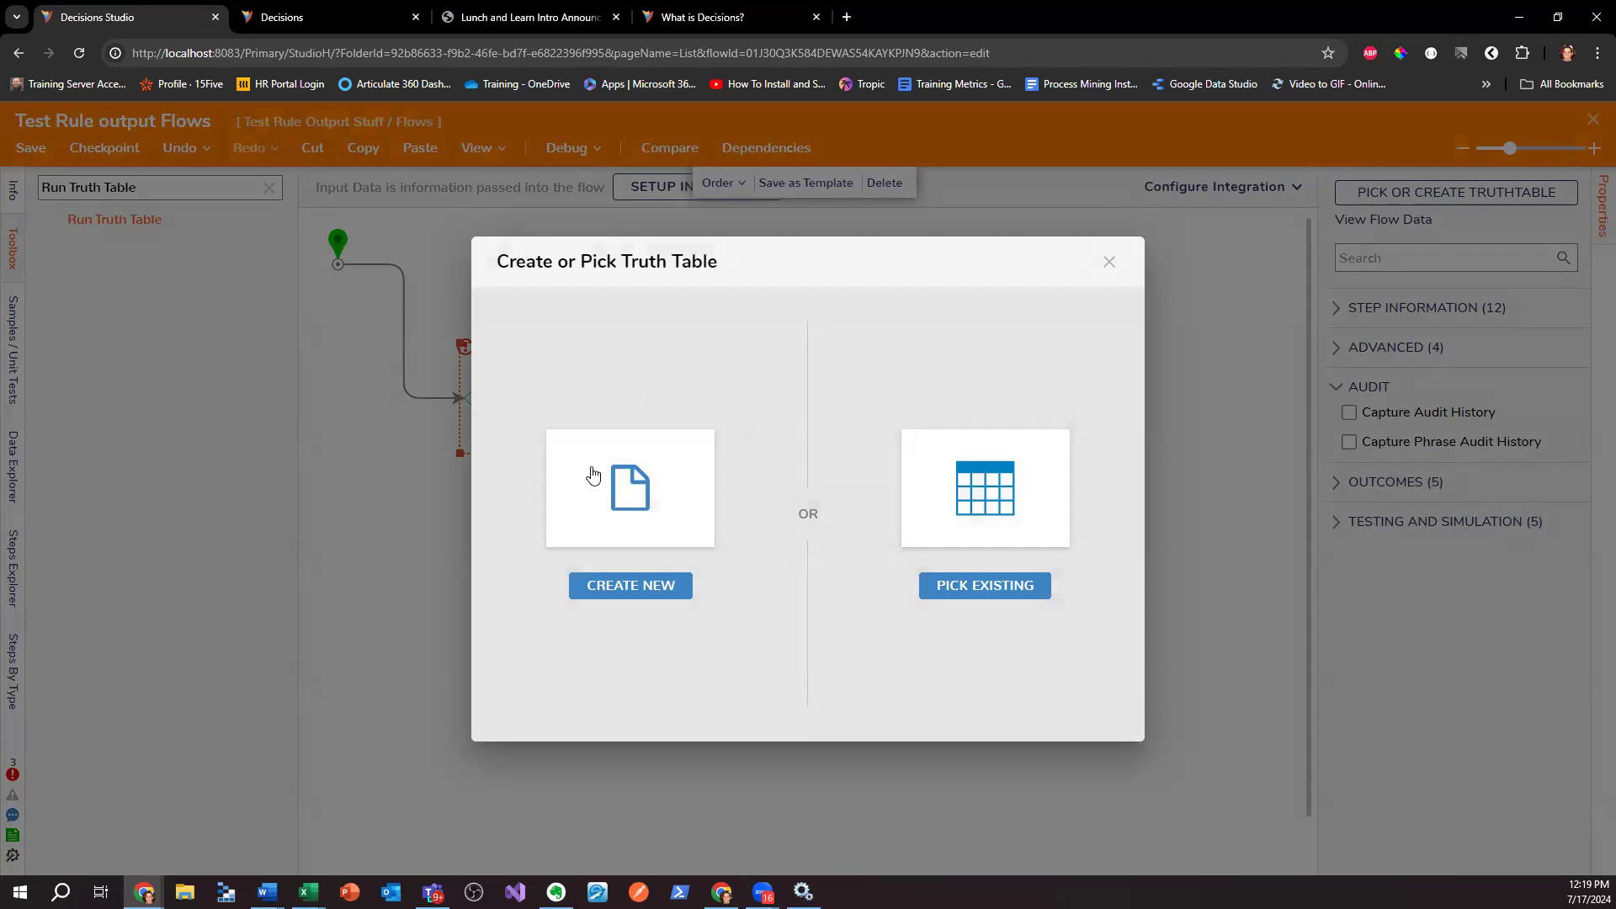
pyautogui.click(286, 17)
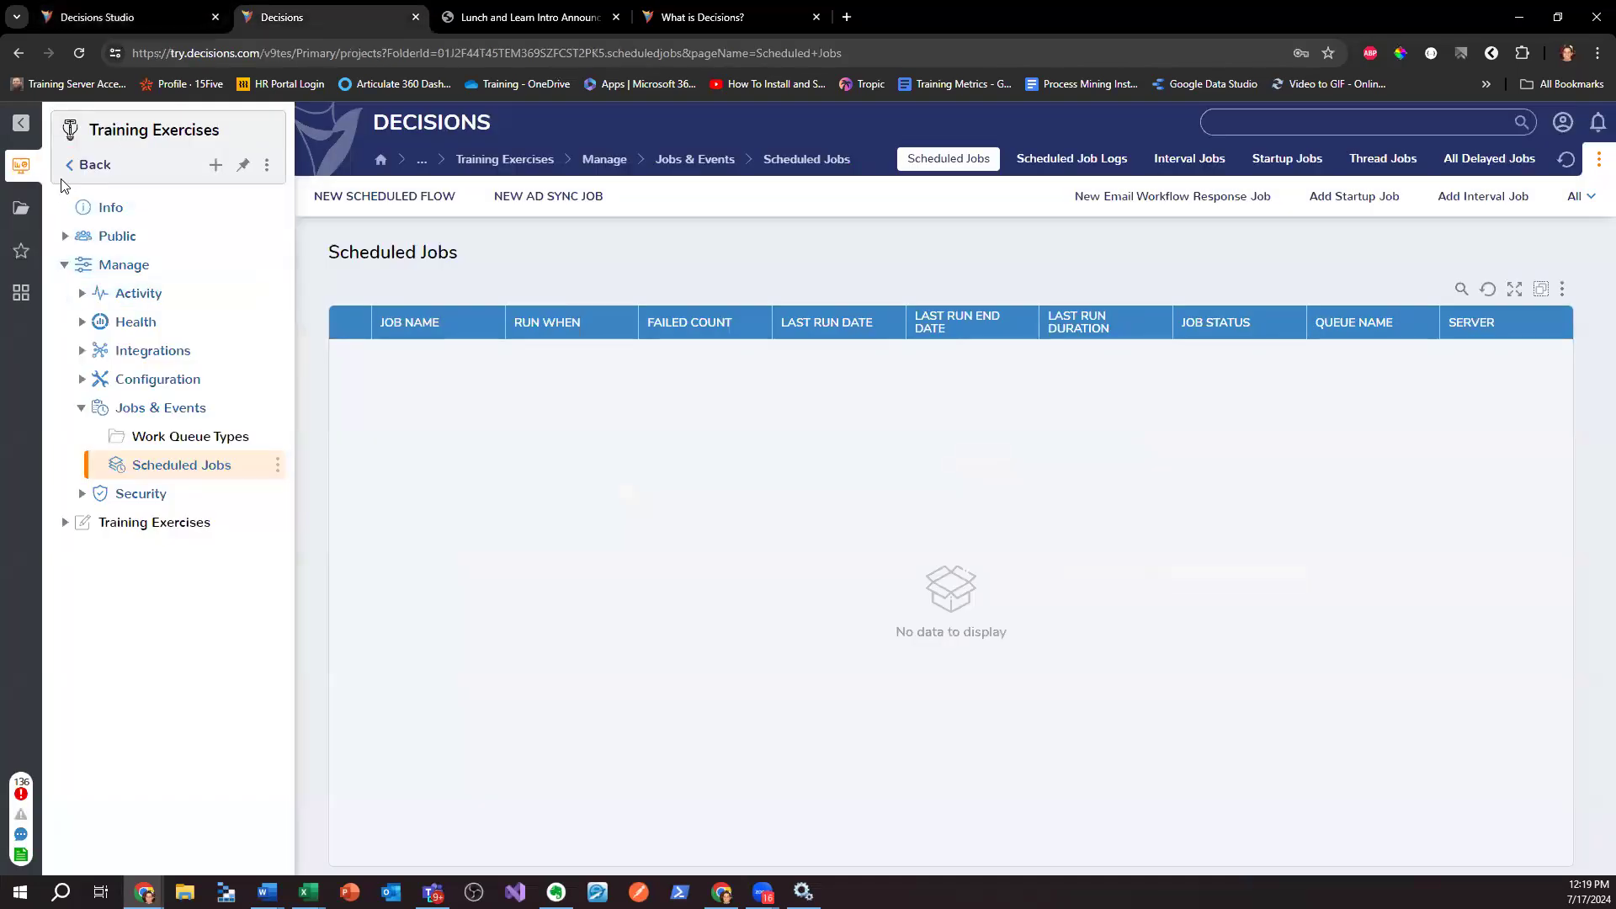
# - Open the Training Exercises folder permissions from Projects and close them unchanged
pyautogui.click(84, 165)
pyautogui.rightClick(186, 190)
pyautogui.moveTo(354, 211)
pyautogui.click(505, 220)
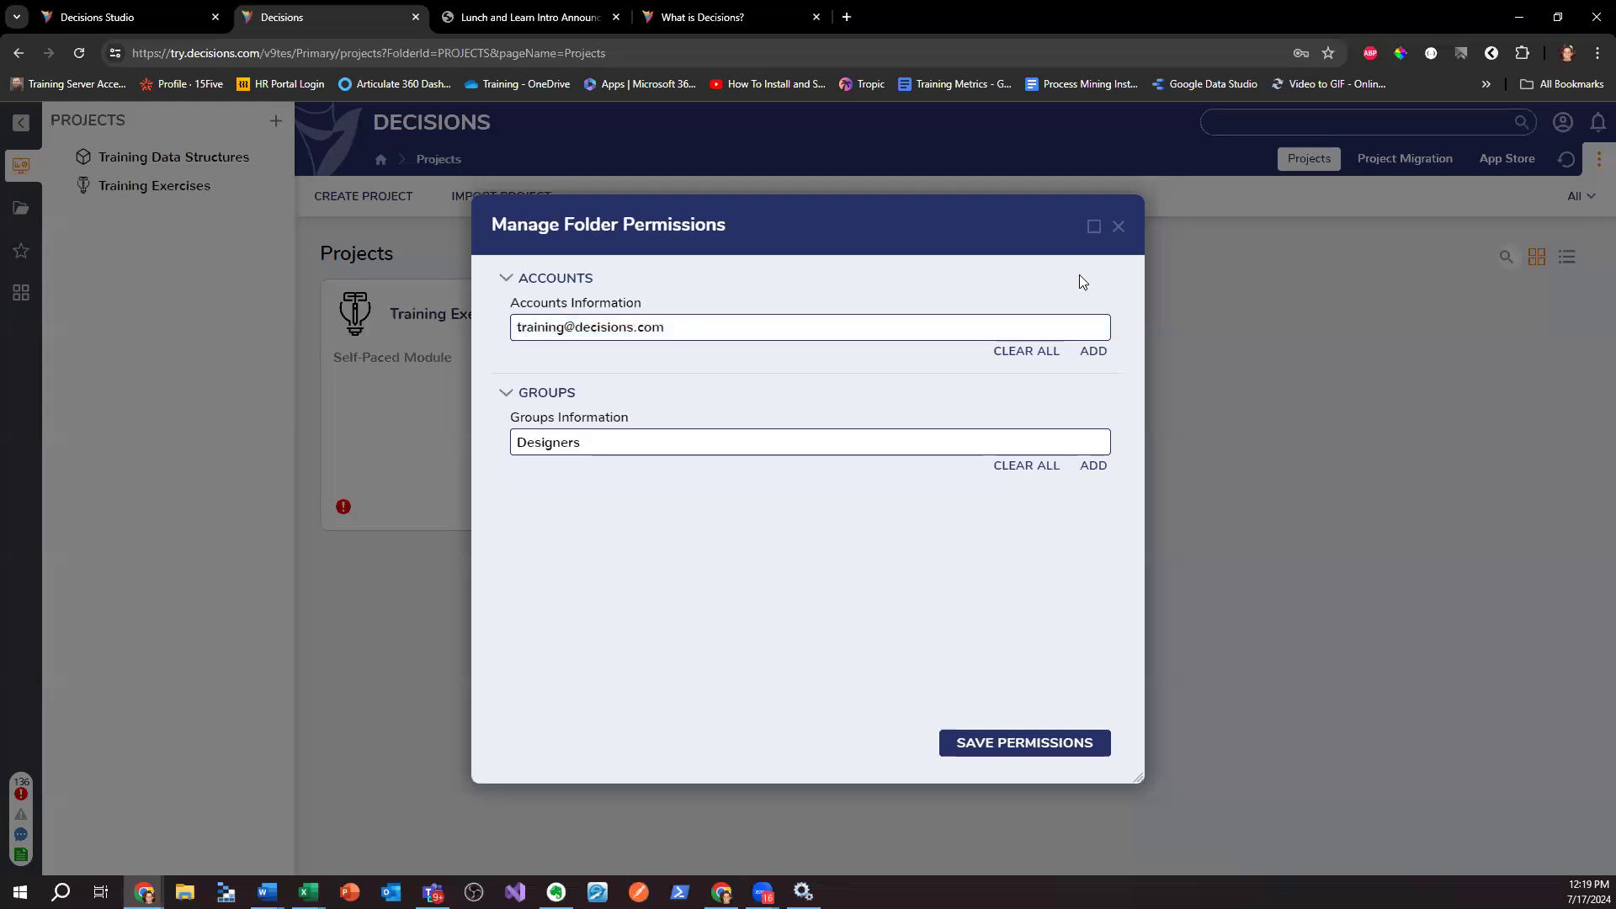
pyautogui.click(1117, 228)
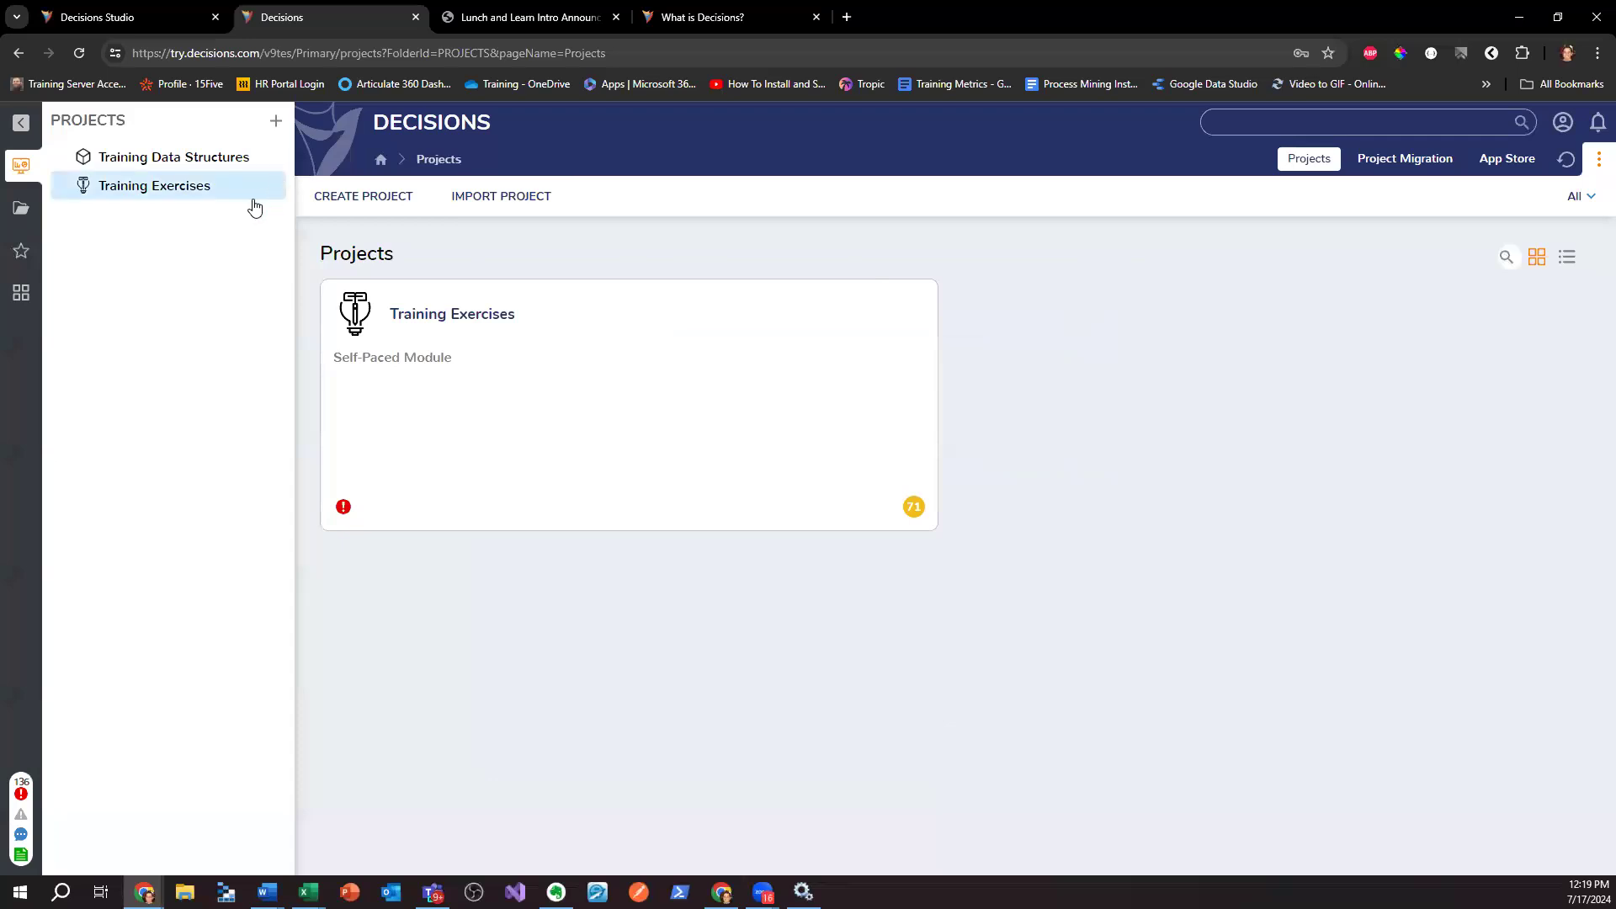
# - Reopen the folder permissions, browse the ADD and PICK group dialogs, then cancel everything
pyautogui.rightClick(219, 196)
pyautogui.moveTo(362, 208)
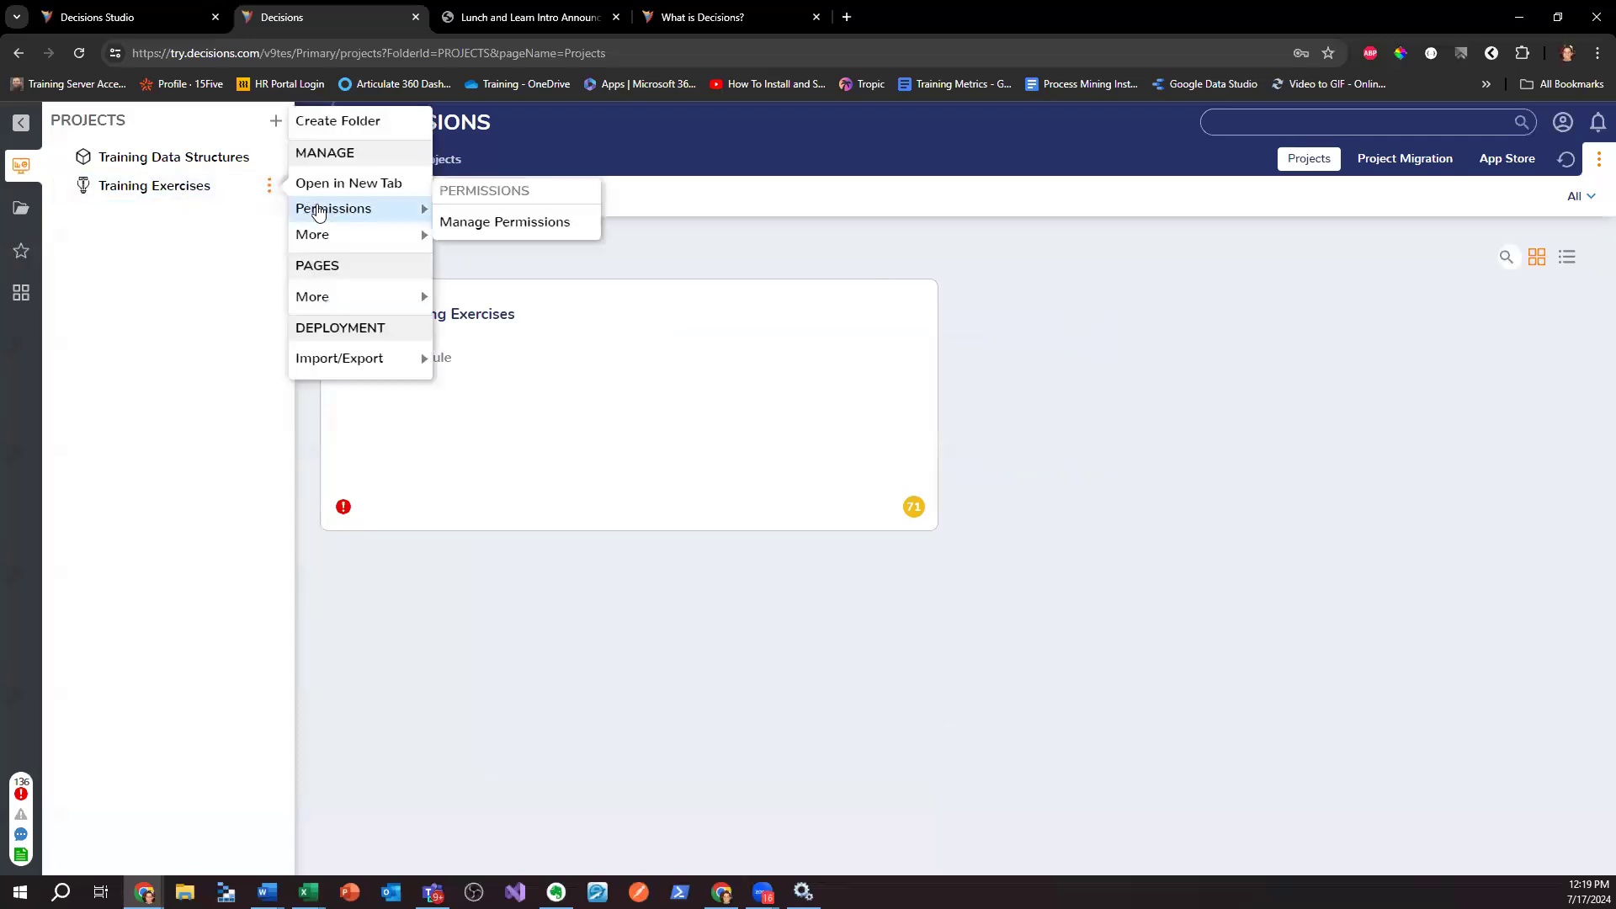
pyautogui.click(481, 224)
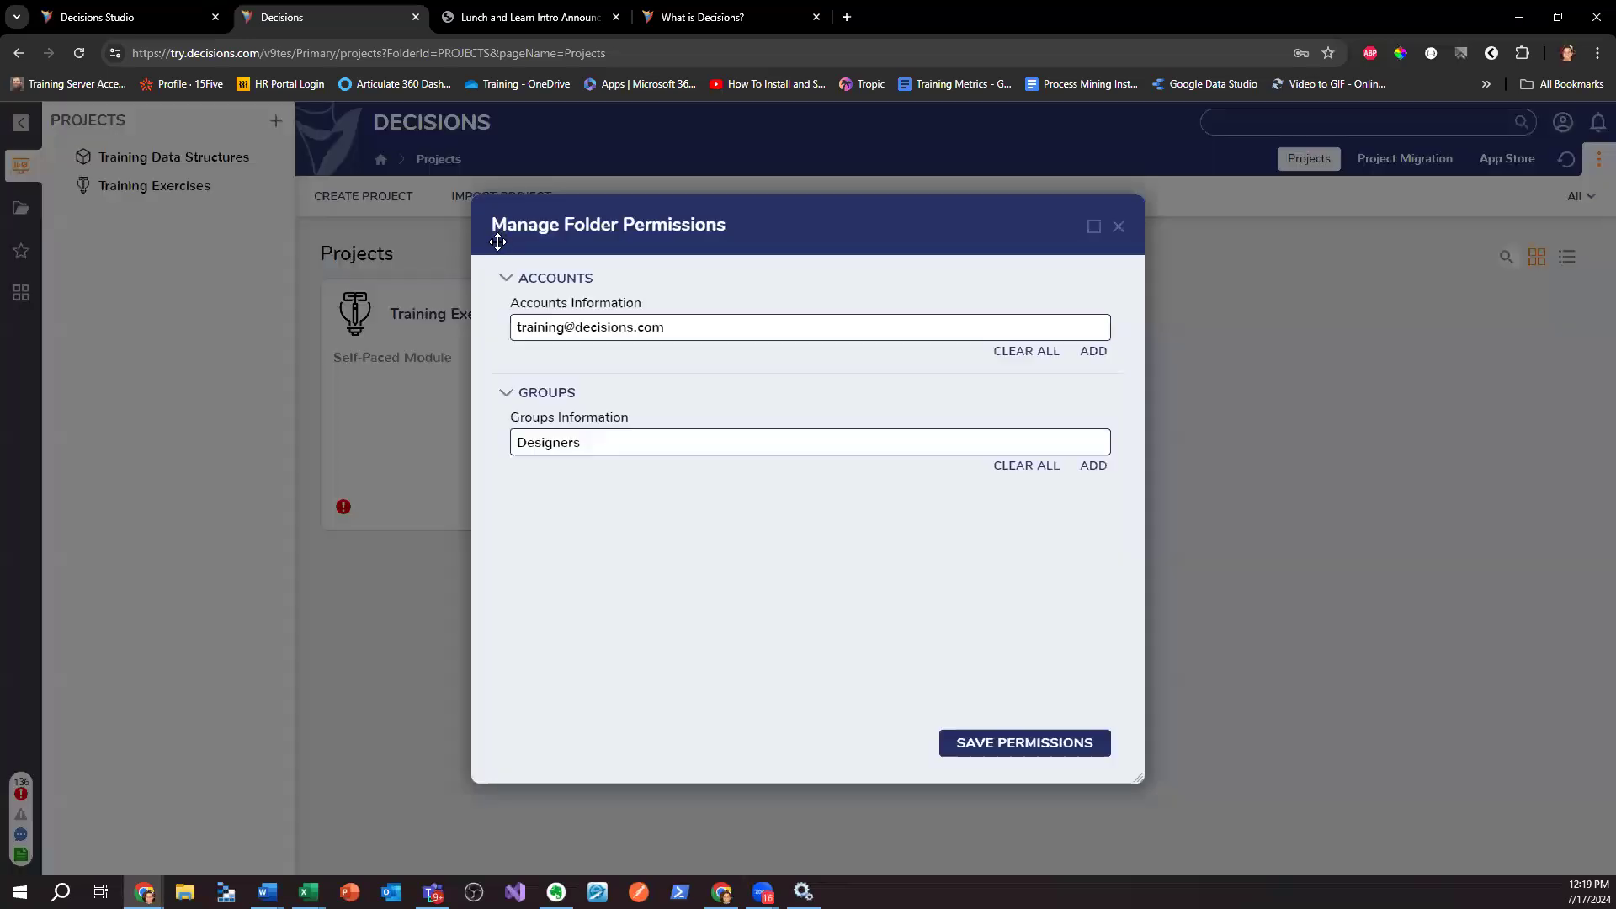
pyautogui.click(1094, 466)
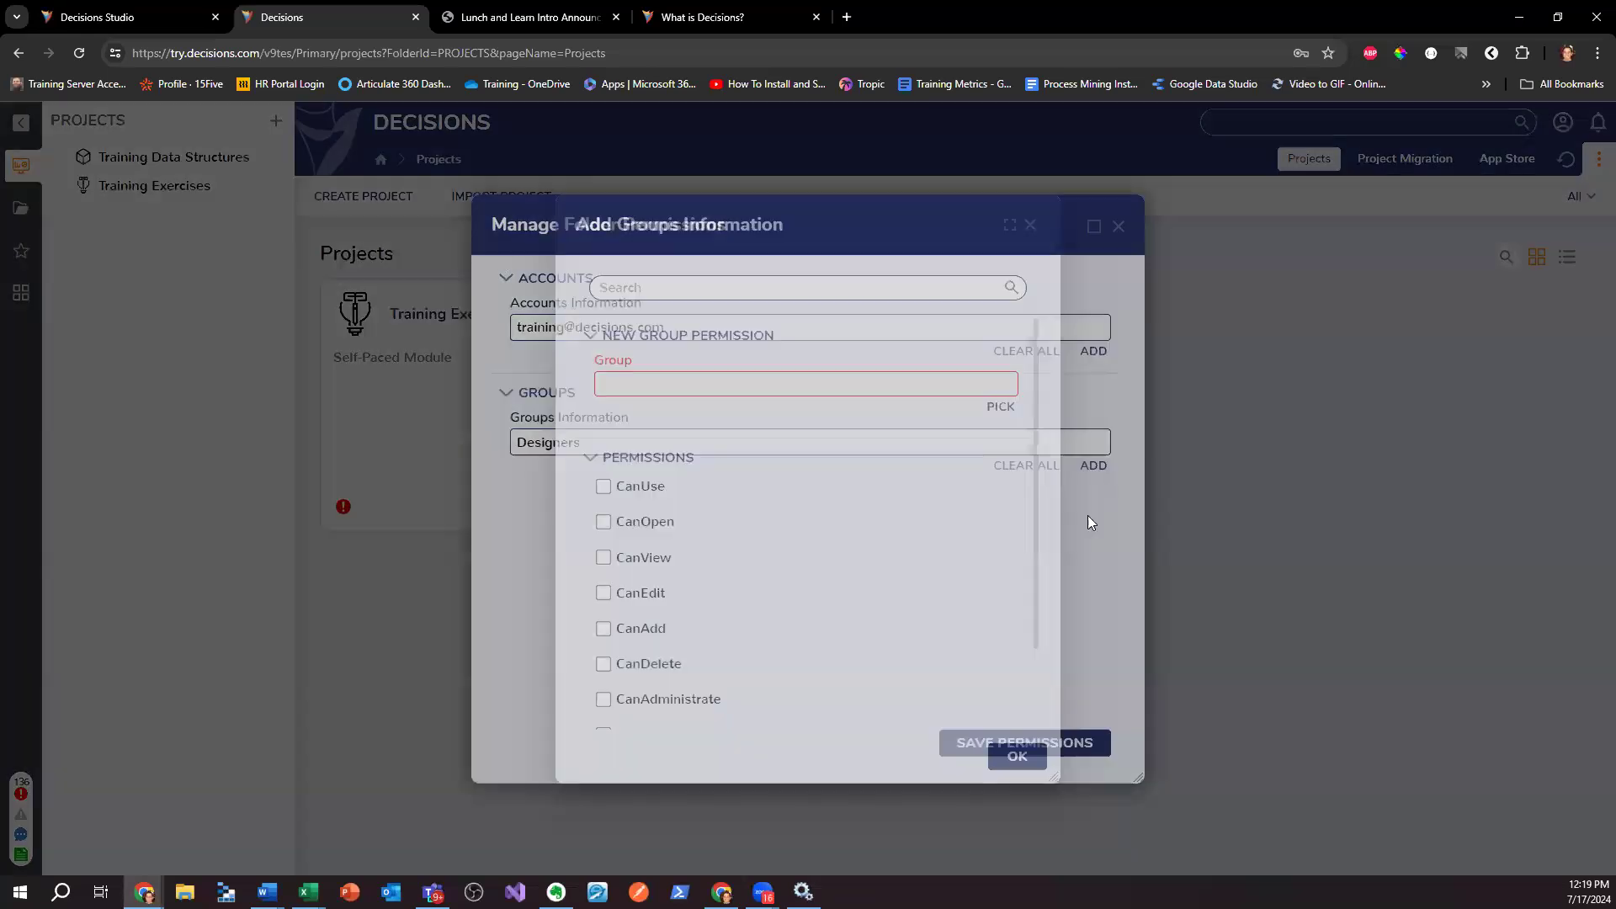
pyautogui.click(1001, 406)
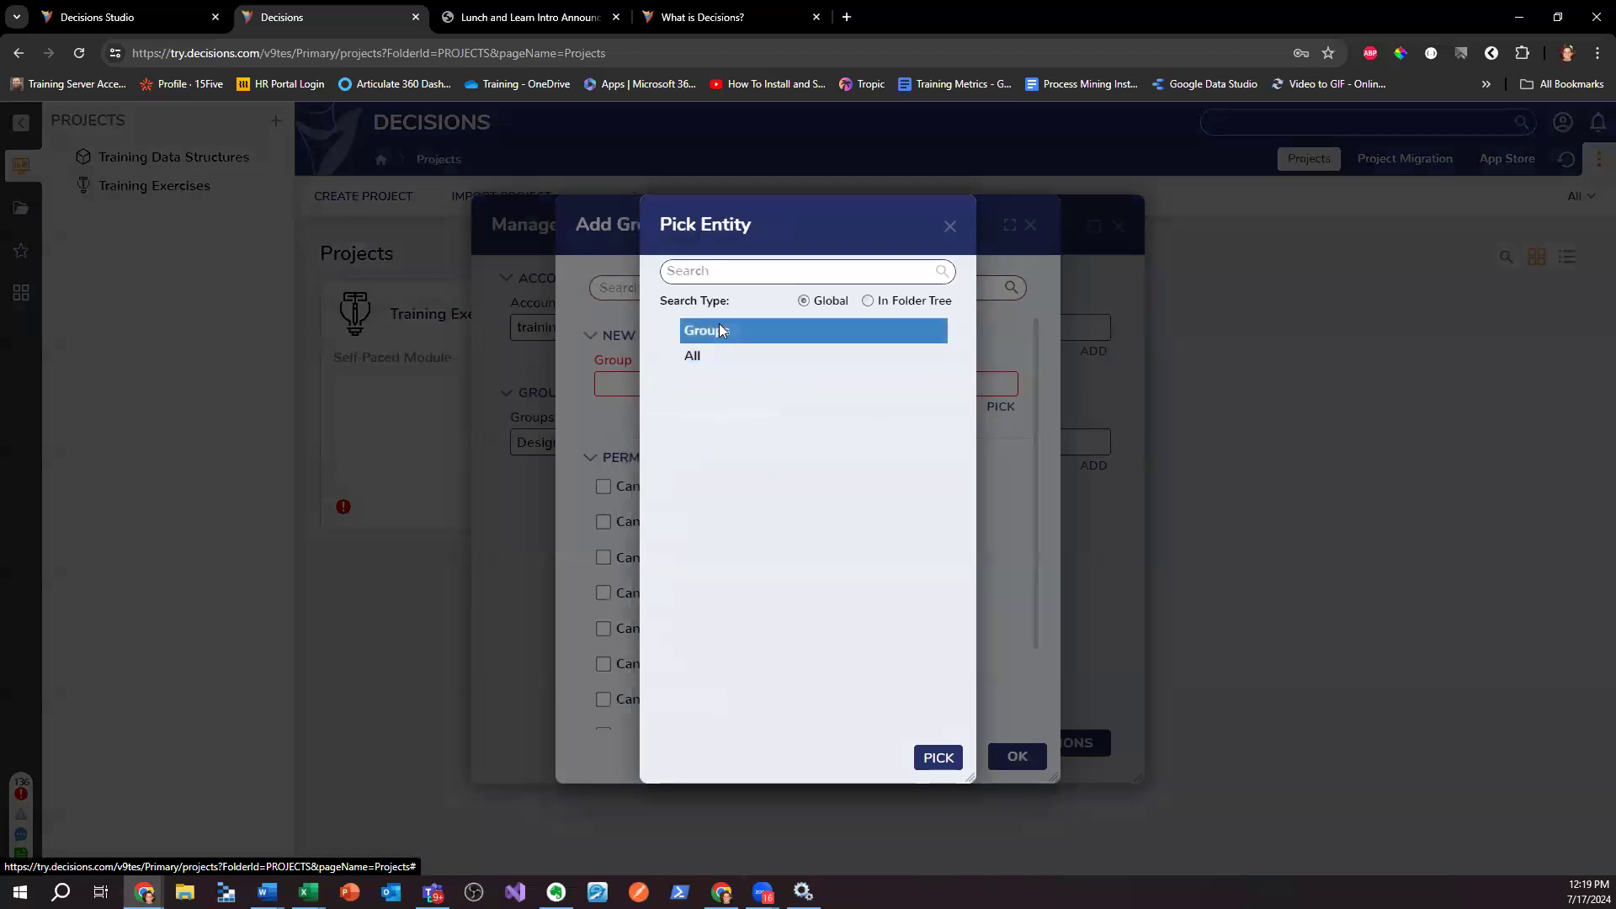
pyautogui.click(860, 303)
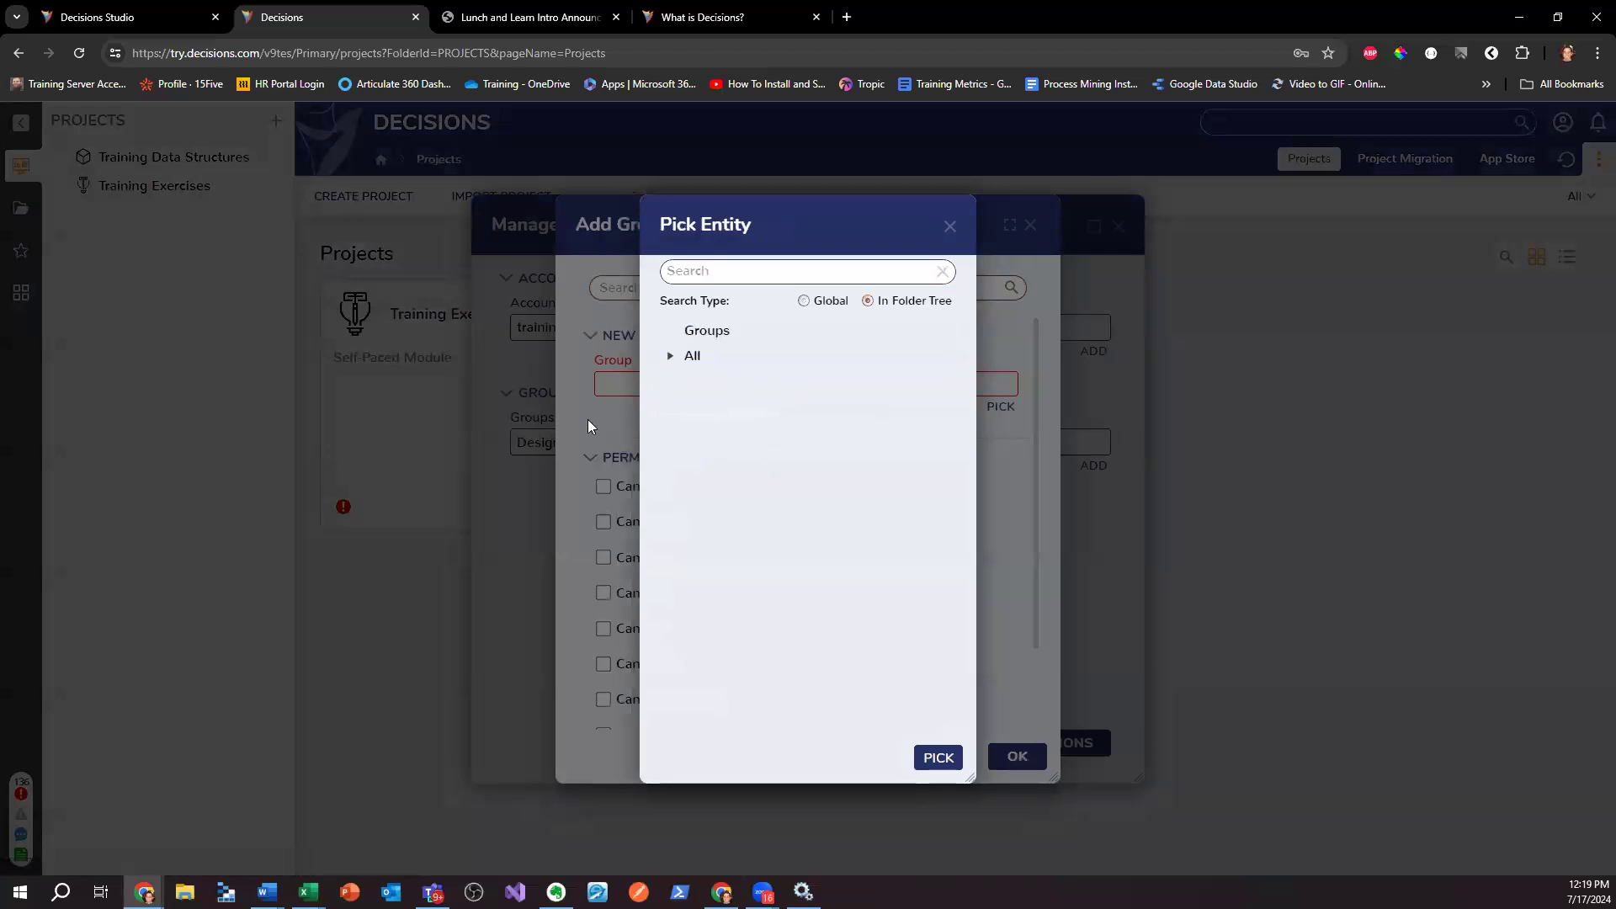
pyautogui.click(950, 227)
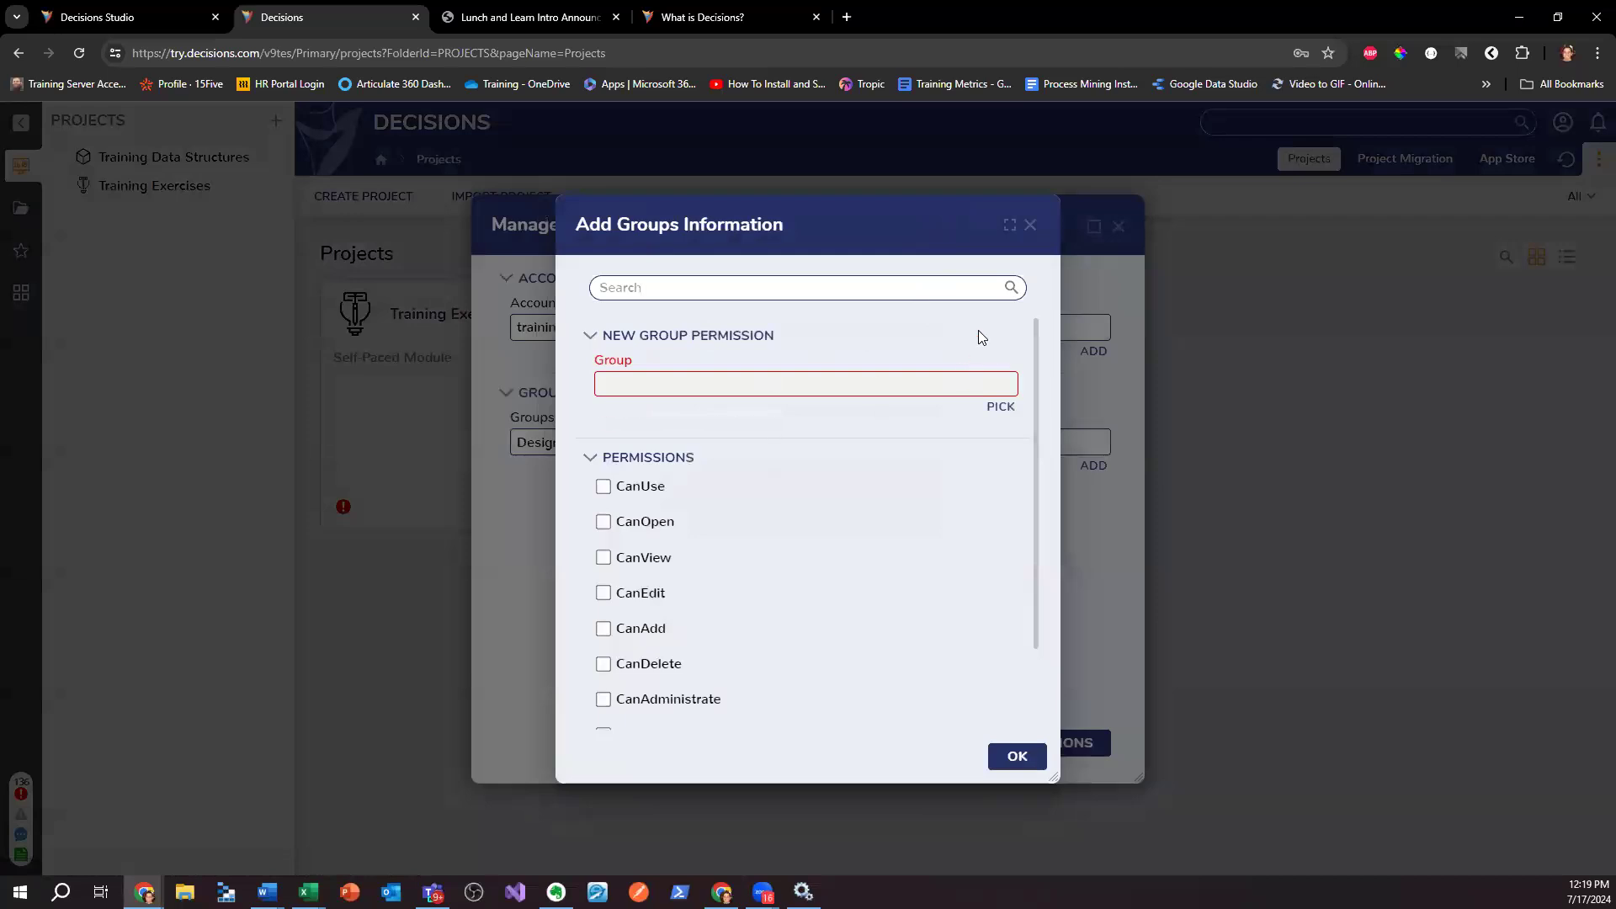
pyautogui.click(1031, 225)
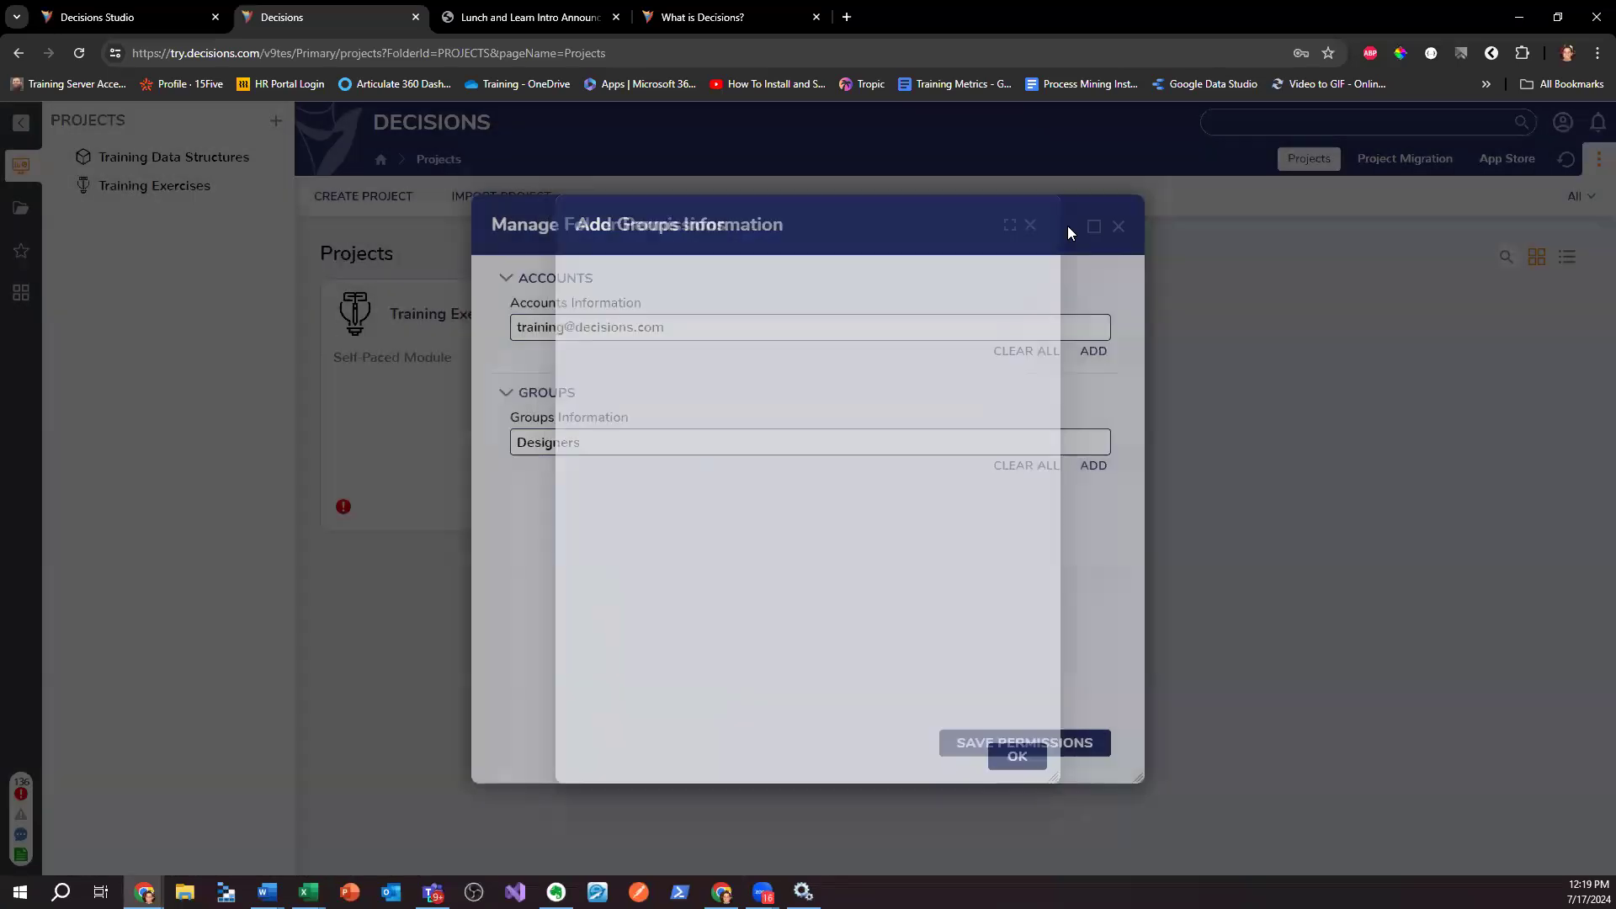
pyautogui.click(1118, 225)
pyautogui.click(1563, 122)
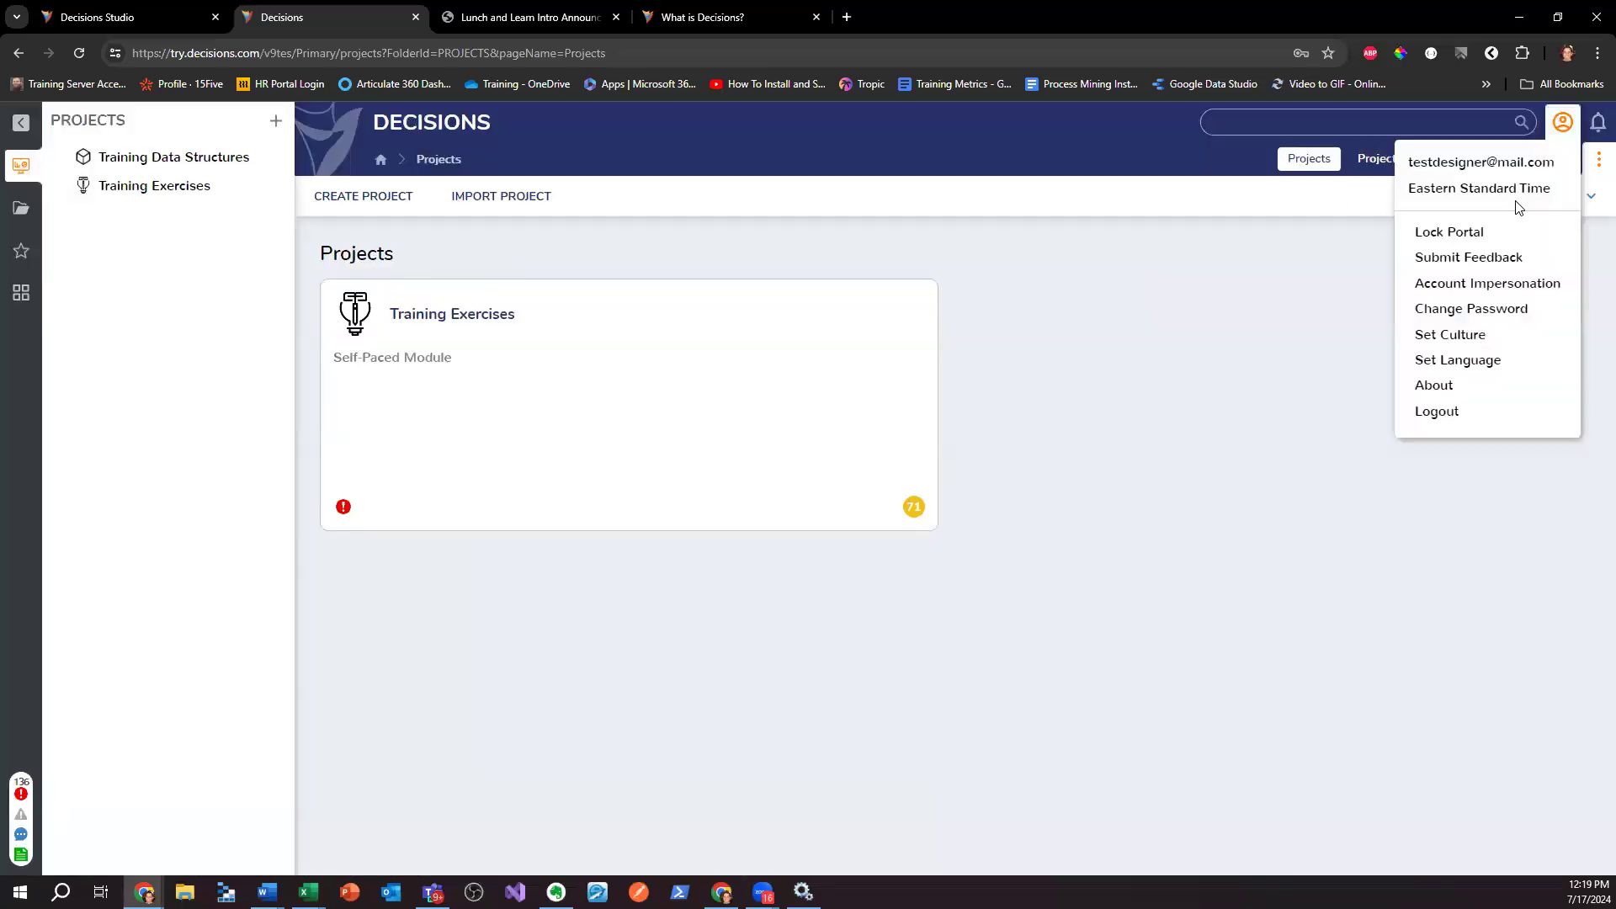
# - Log out and sign in with the saved training account login and its pasted password
pyautogui.click(1462, 414)
pyautogui.click(713, 462)
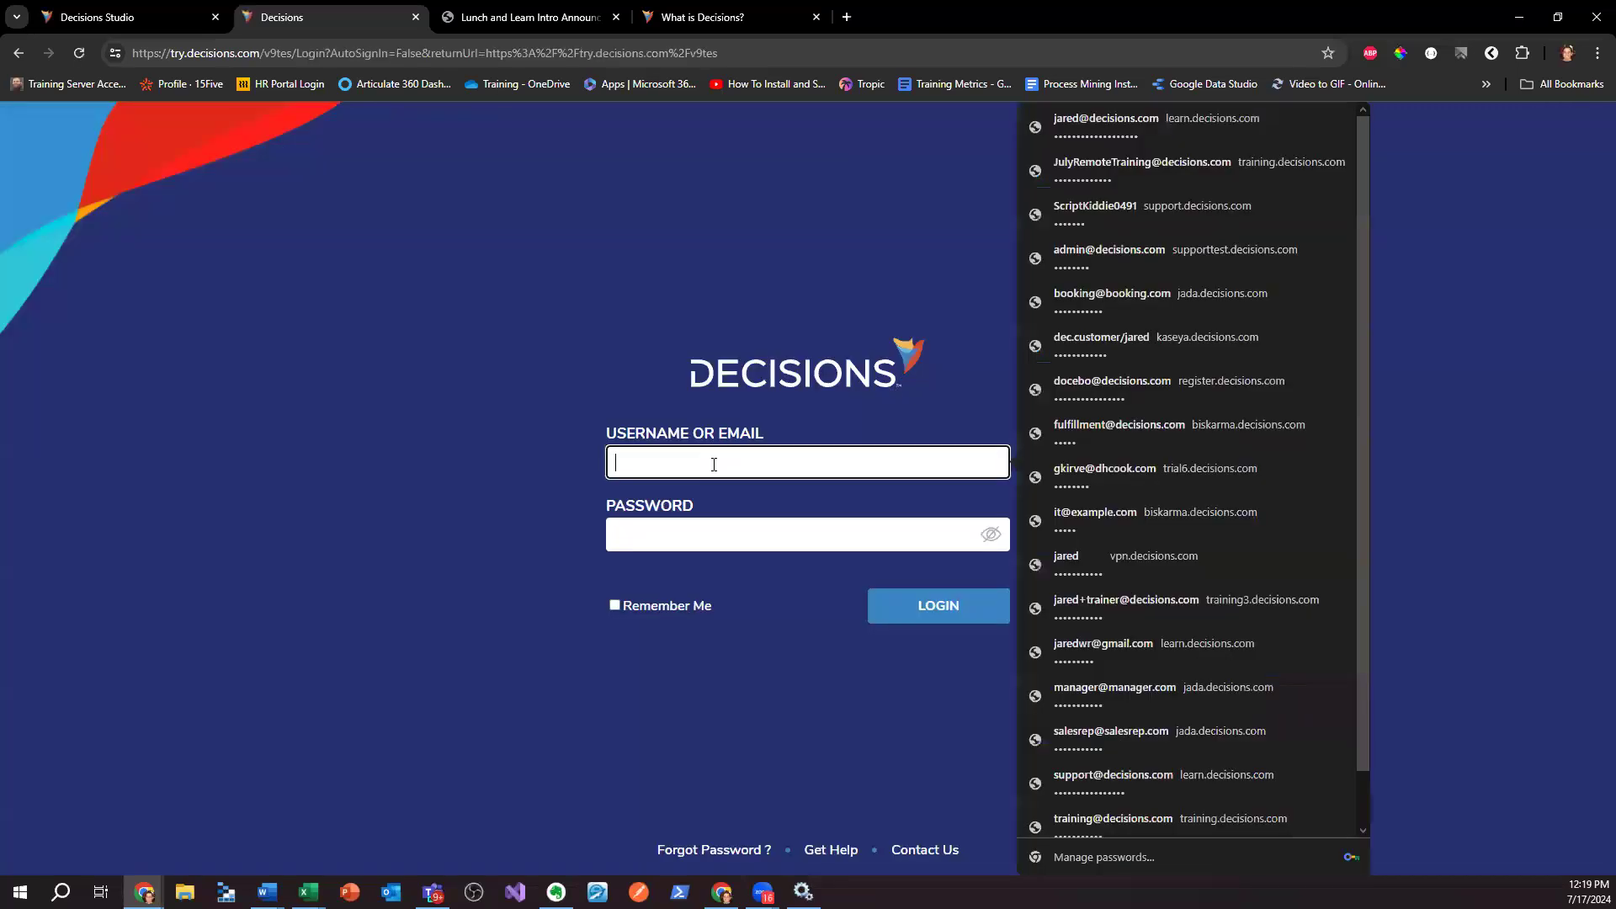
pyautogui.write('t')
pyautogui.click(729, 506)
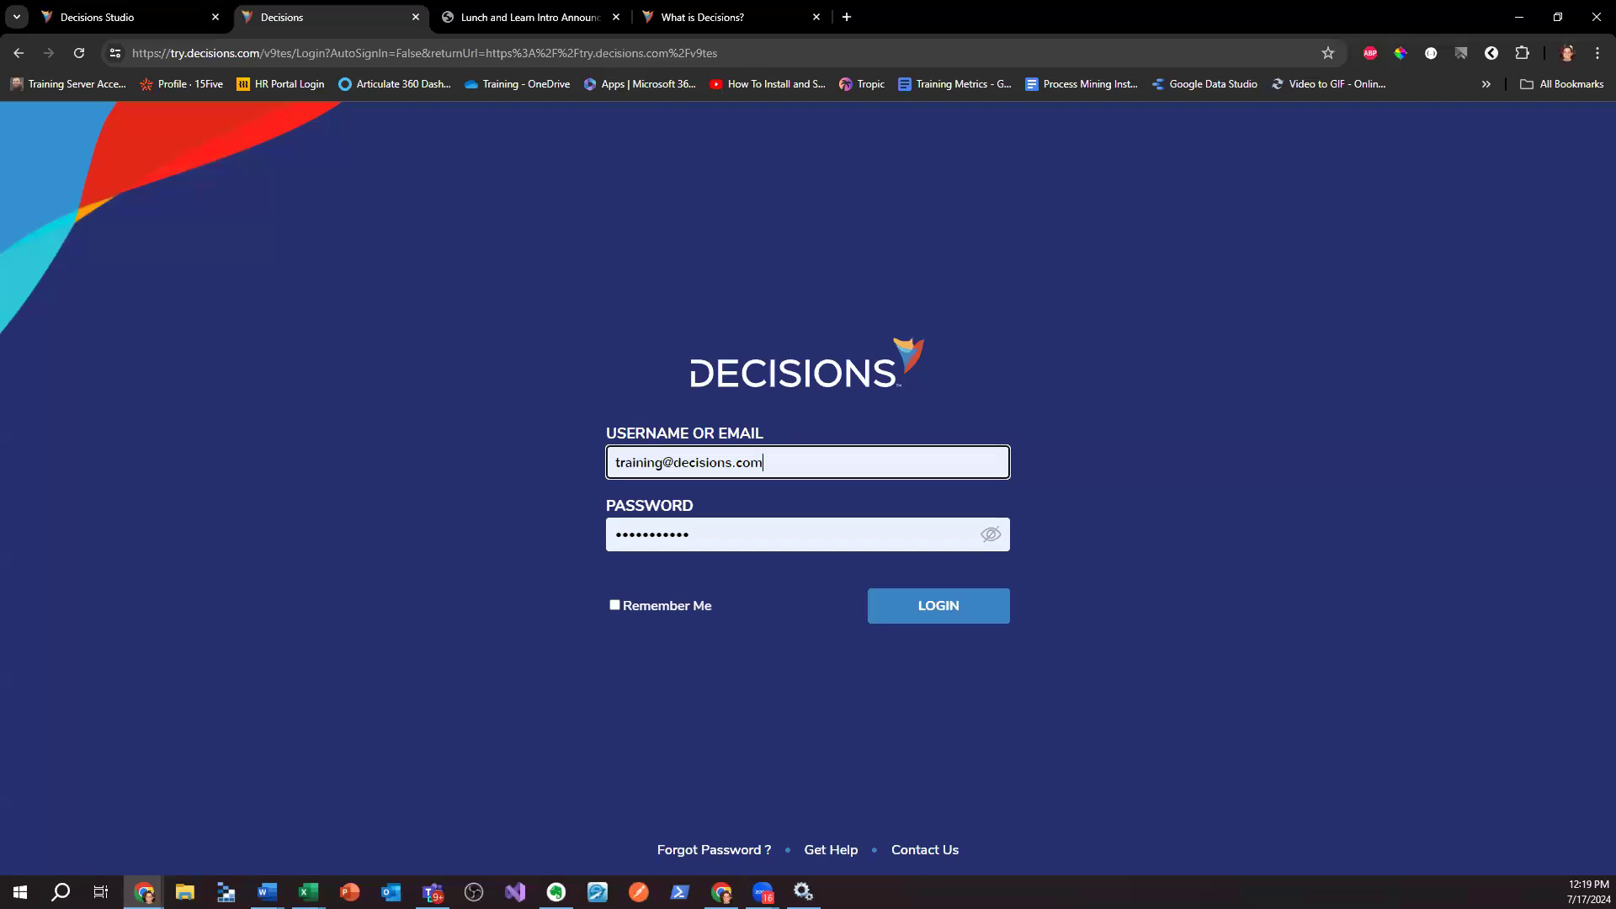
pyautogui.hotkey('alt', 'Tab')
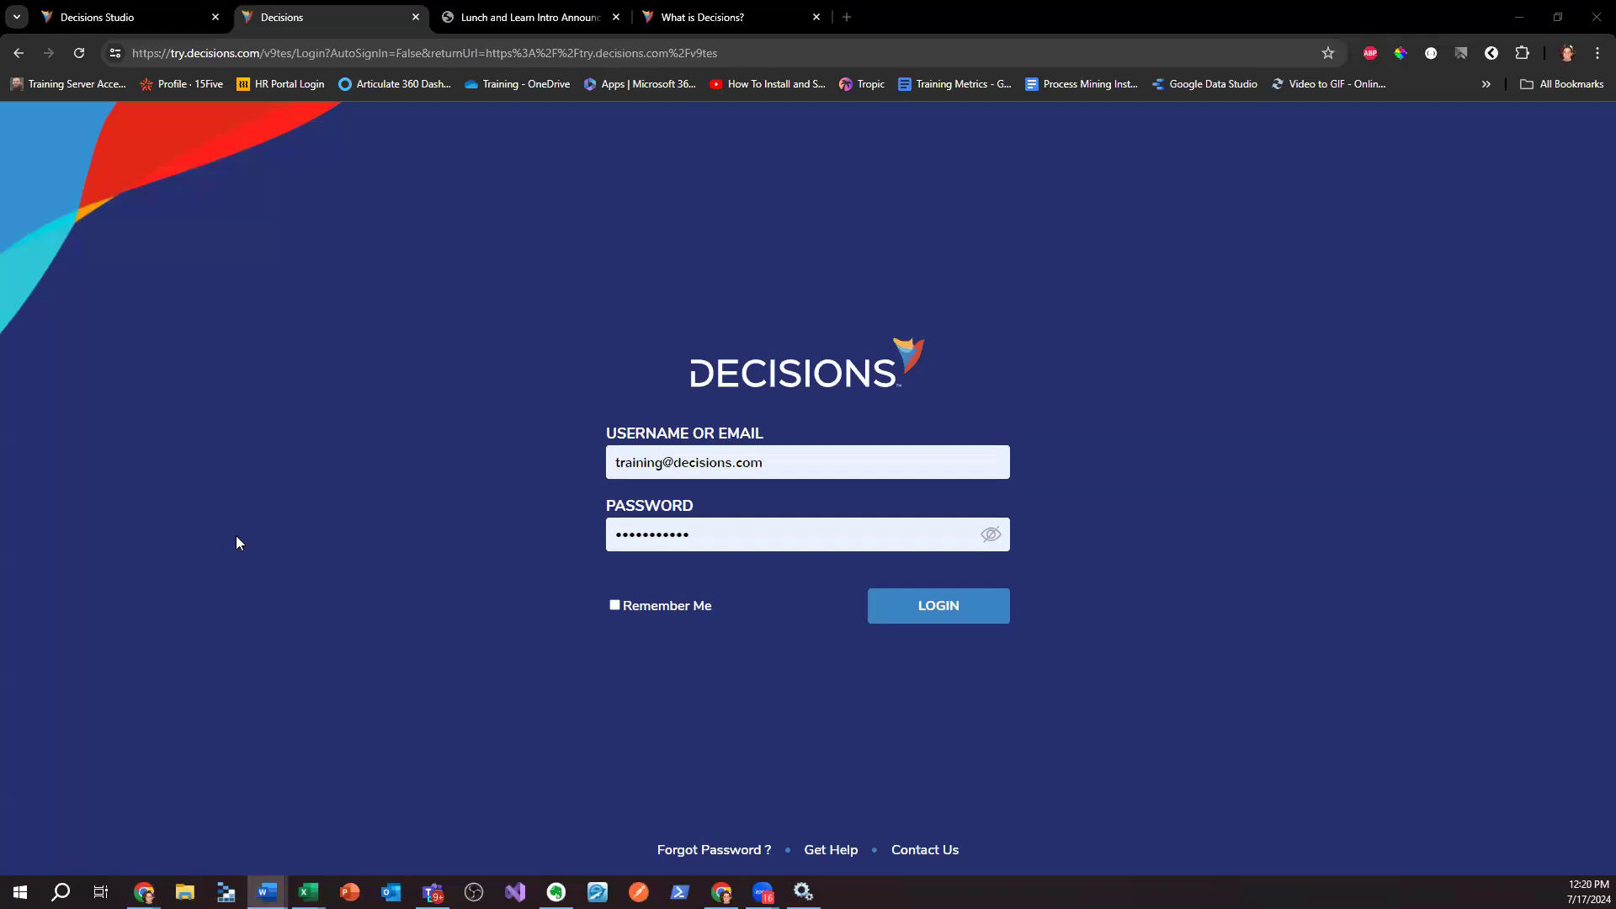
pyautogui.click(757, 534)
pyautogui.hotkey('ctrl', 'v')
pyautogui.click(939, 606)
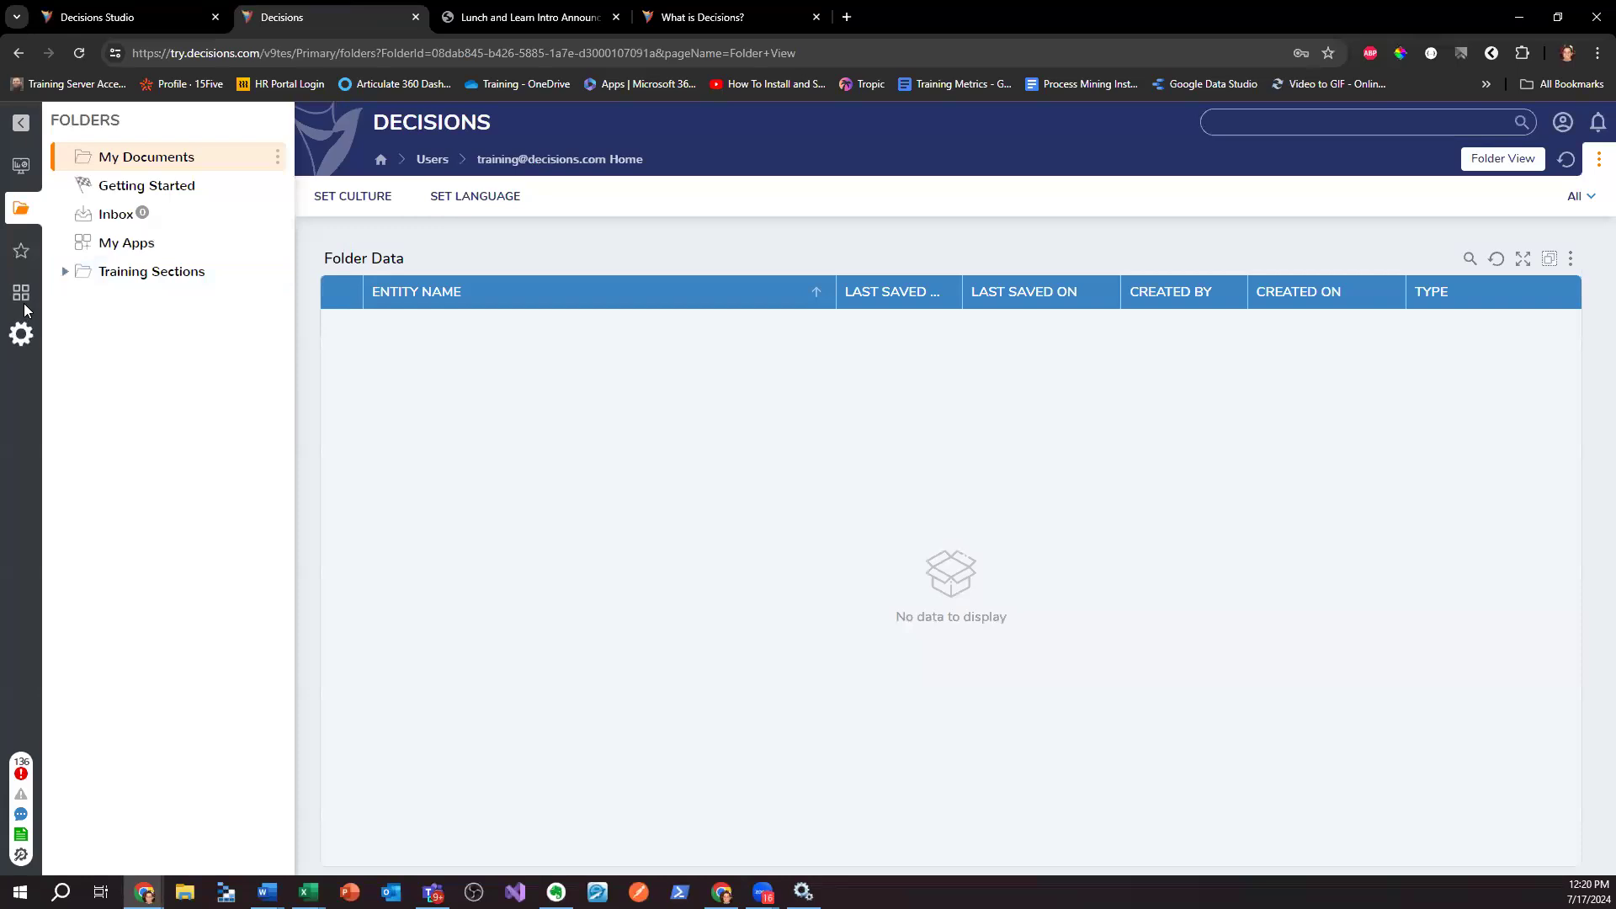
# - Open the Training Exercises folder permissions and start picking a group to add
pyautogui.click(21, 165)
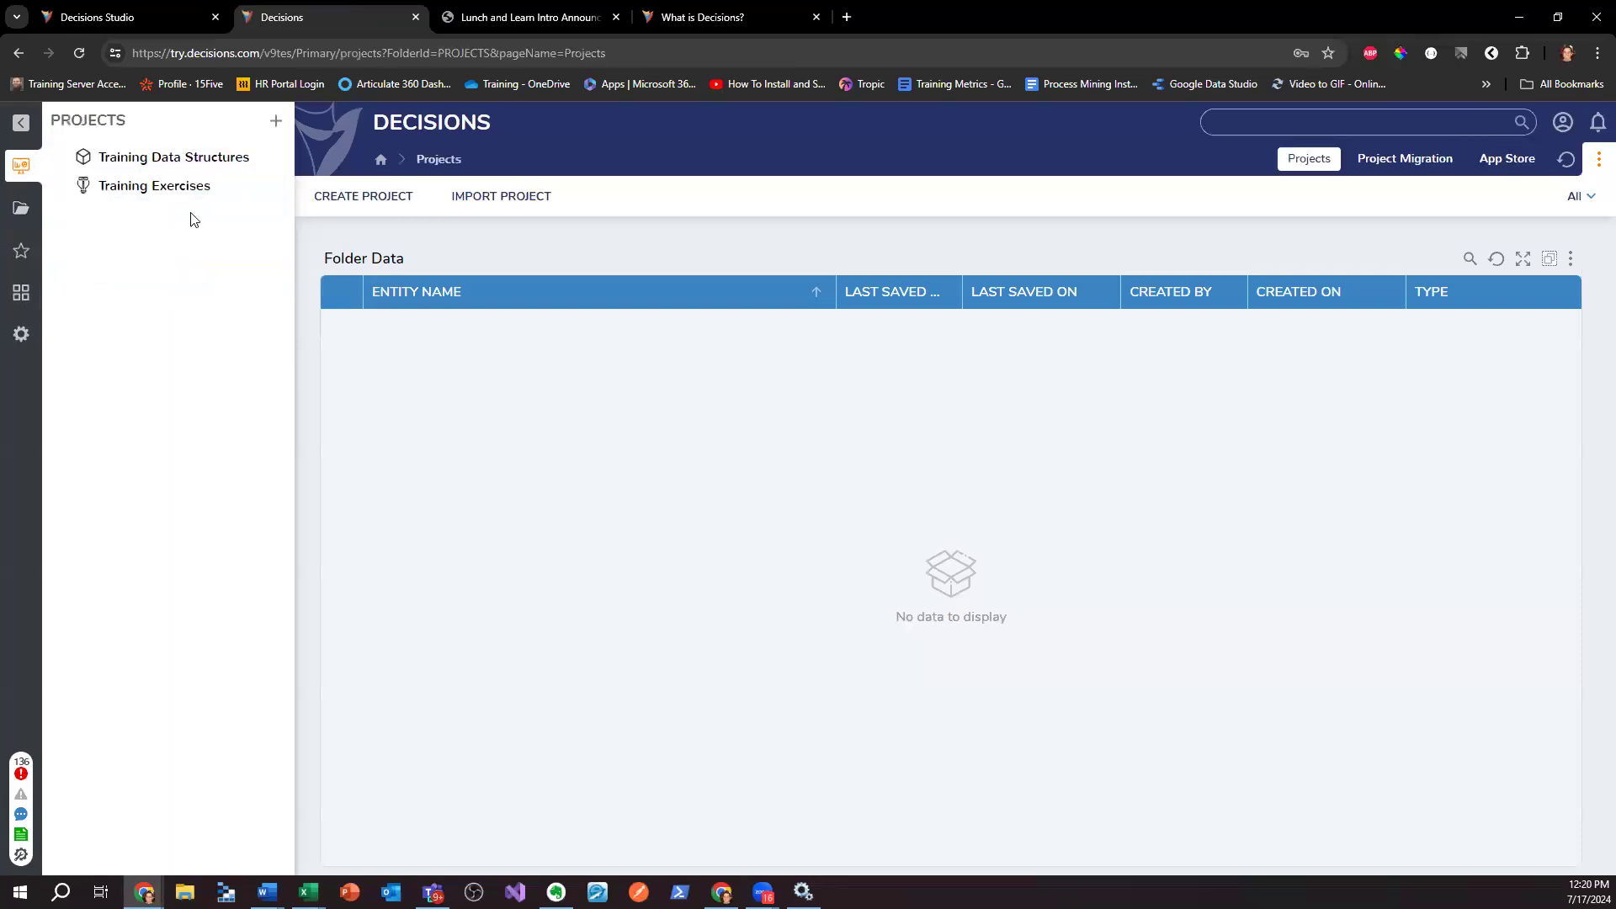
pyautogui.click(270, 186)
pyautogui.moveTo(379, 206)
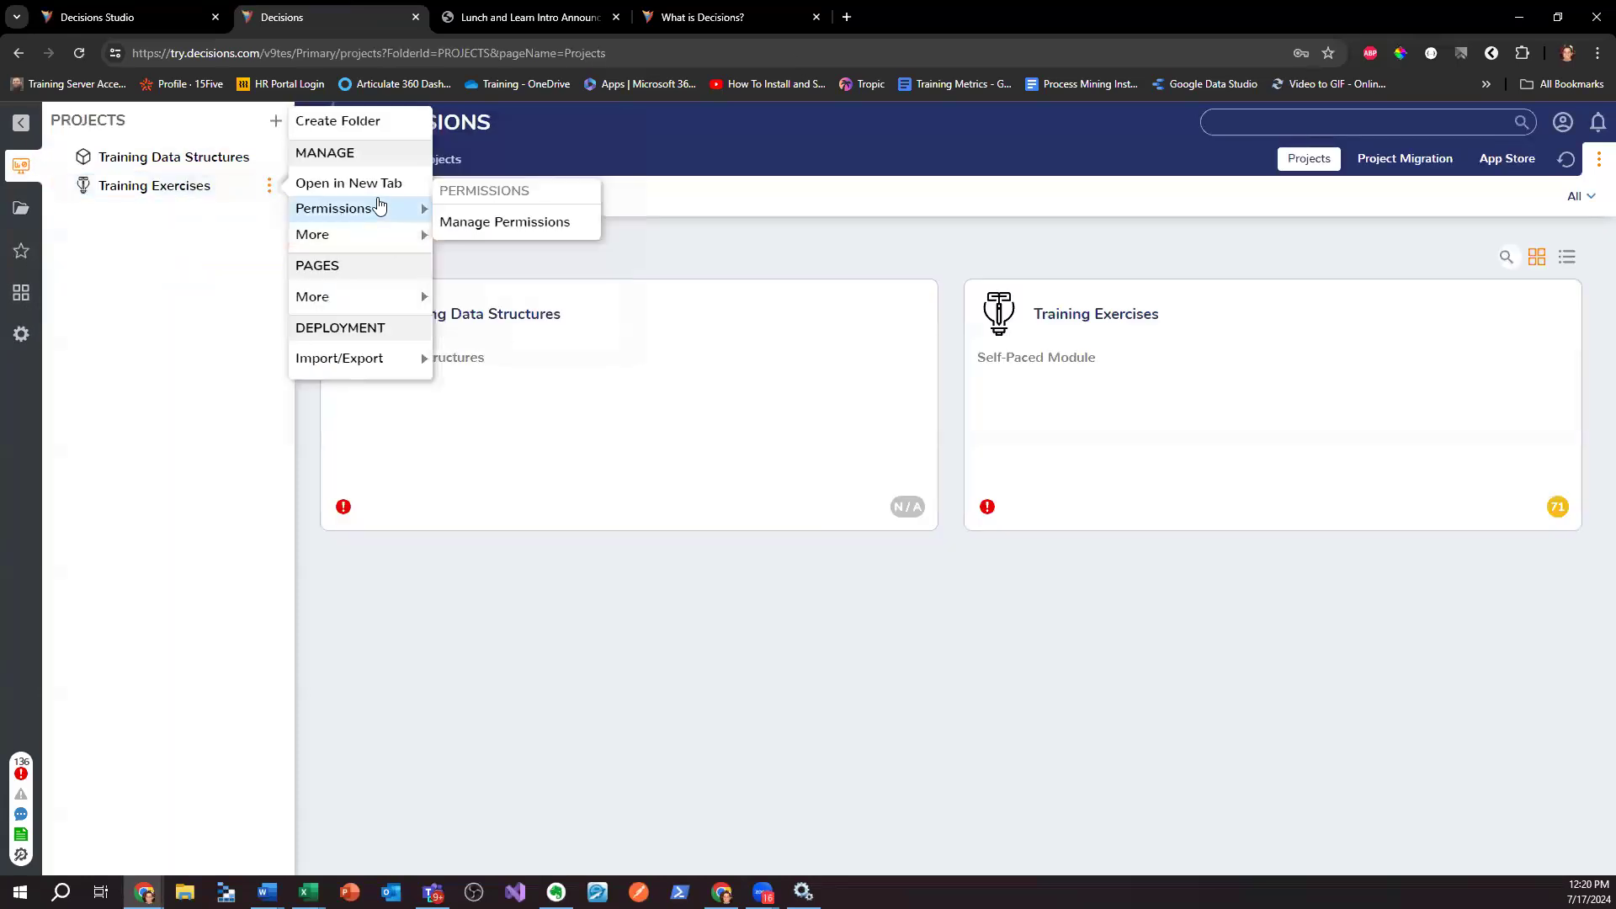
pyautogui.click(529, 224)
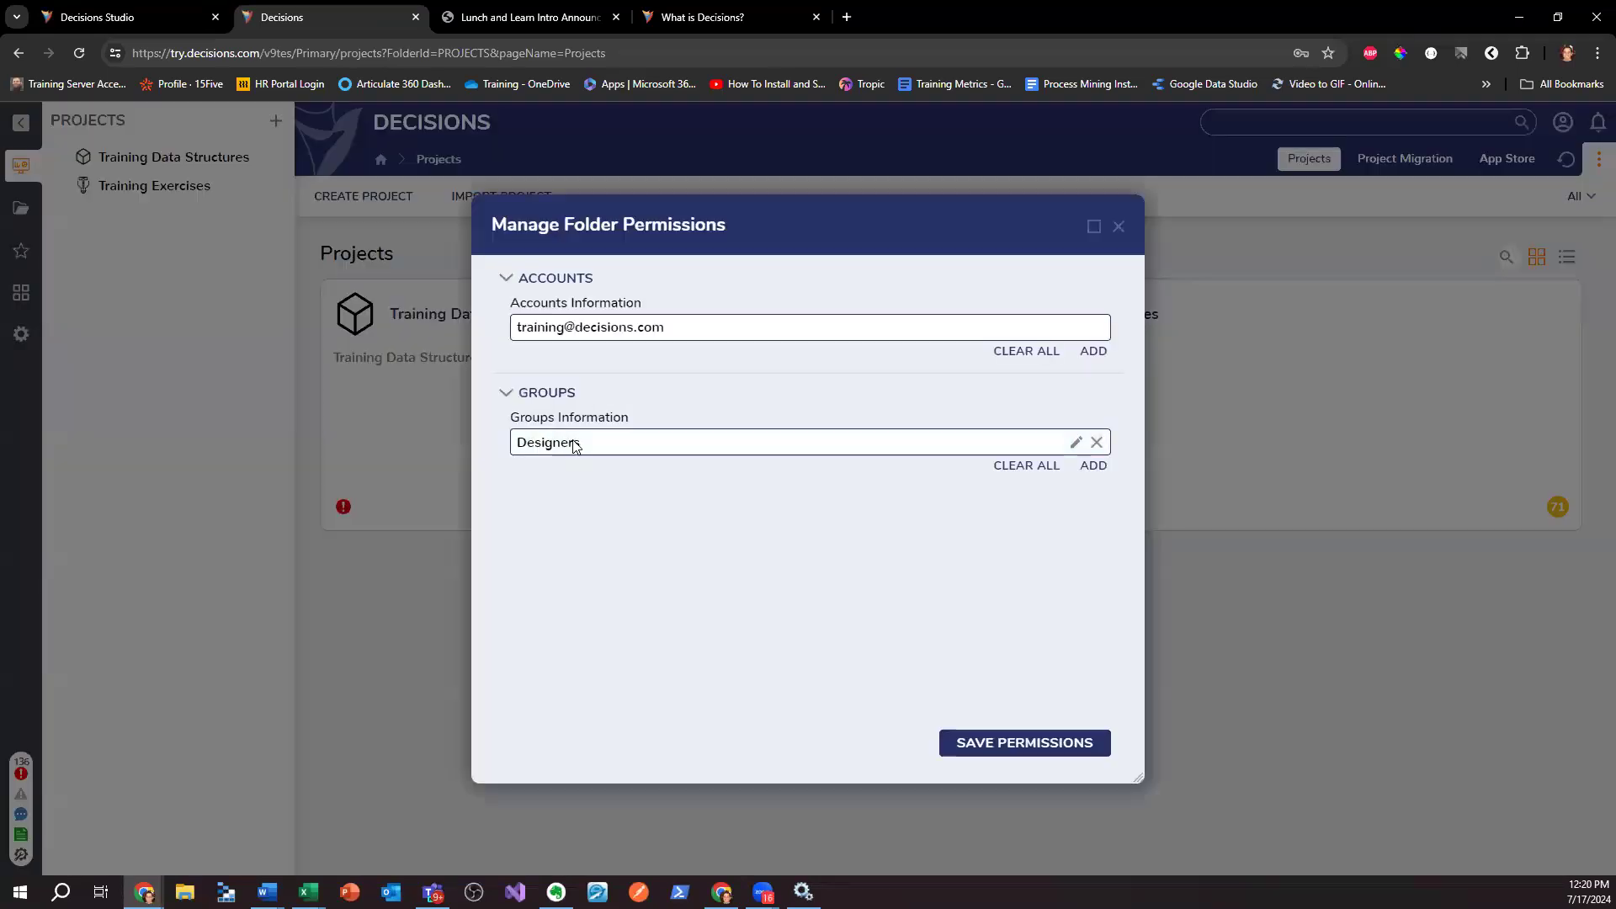
pyautogui.click(1094, 465)
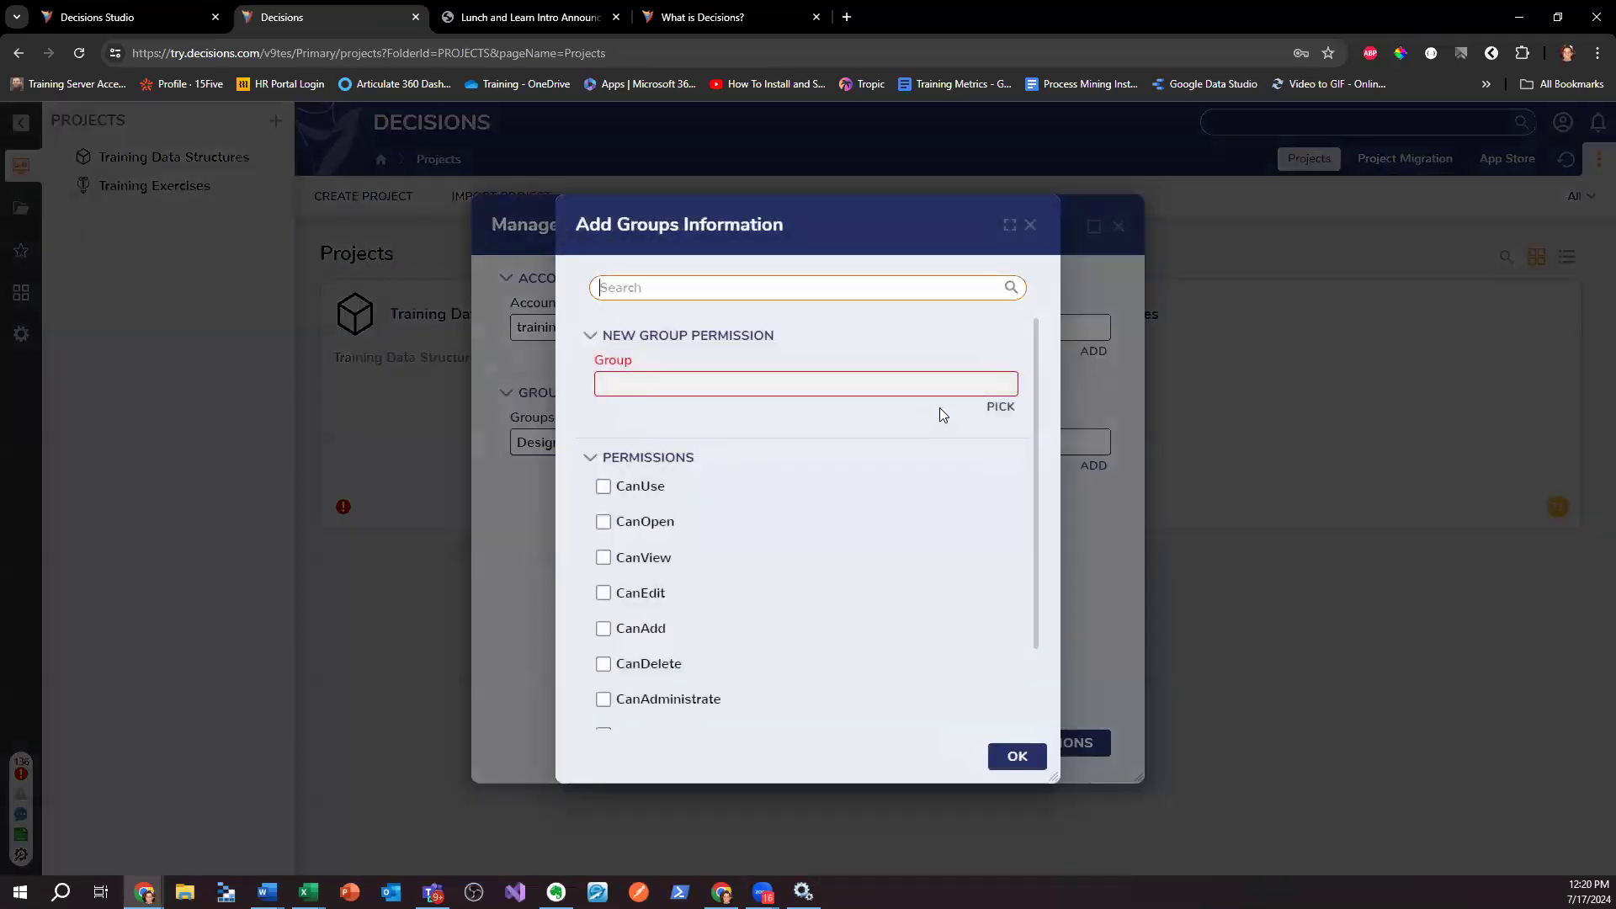
pyautogui.click(1001, 406)
# - Browse the All > System groups such as All Users and Designers, then cancel without adding
pyautogui.click(760, 381)
pyautogui.click(670, 380)
pyautogui.click(690, 406)
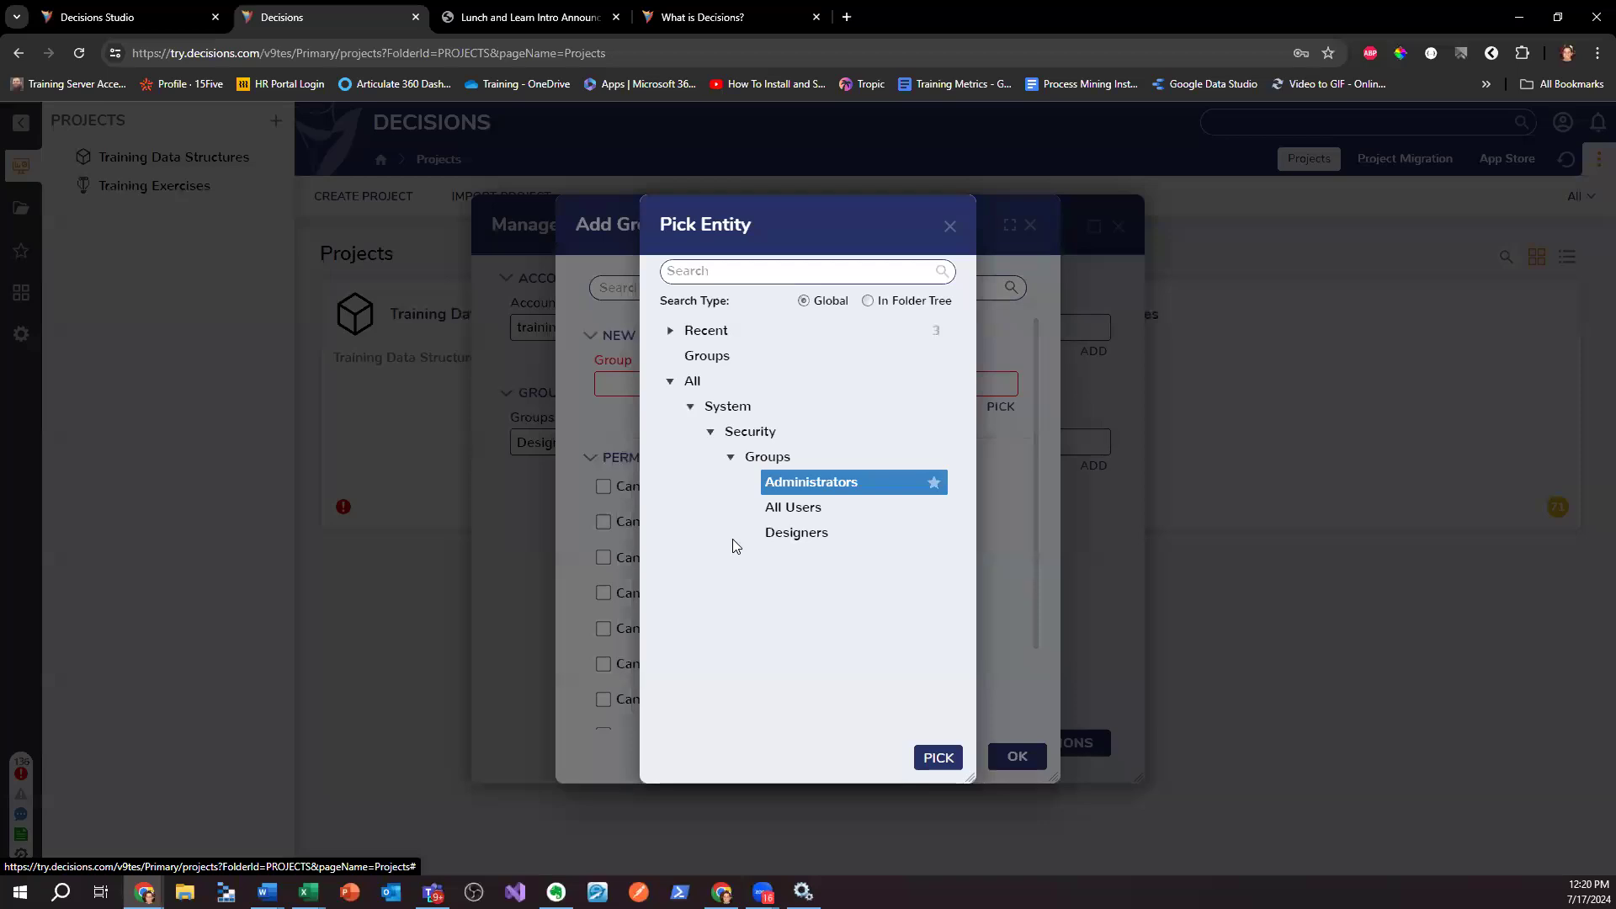
pyautogui.click(819, 509)
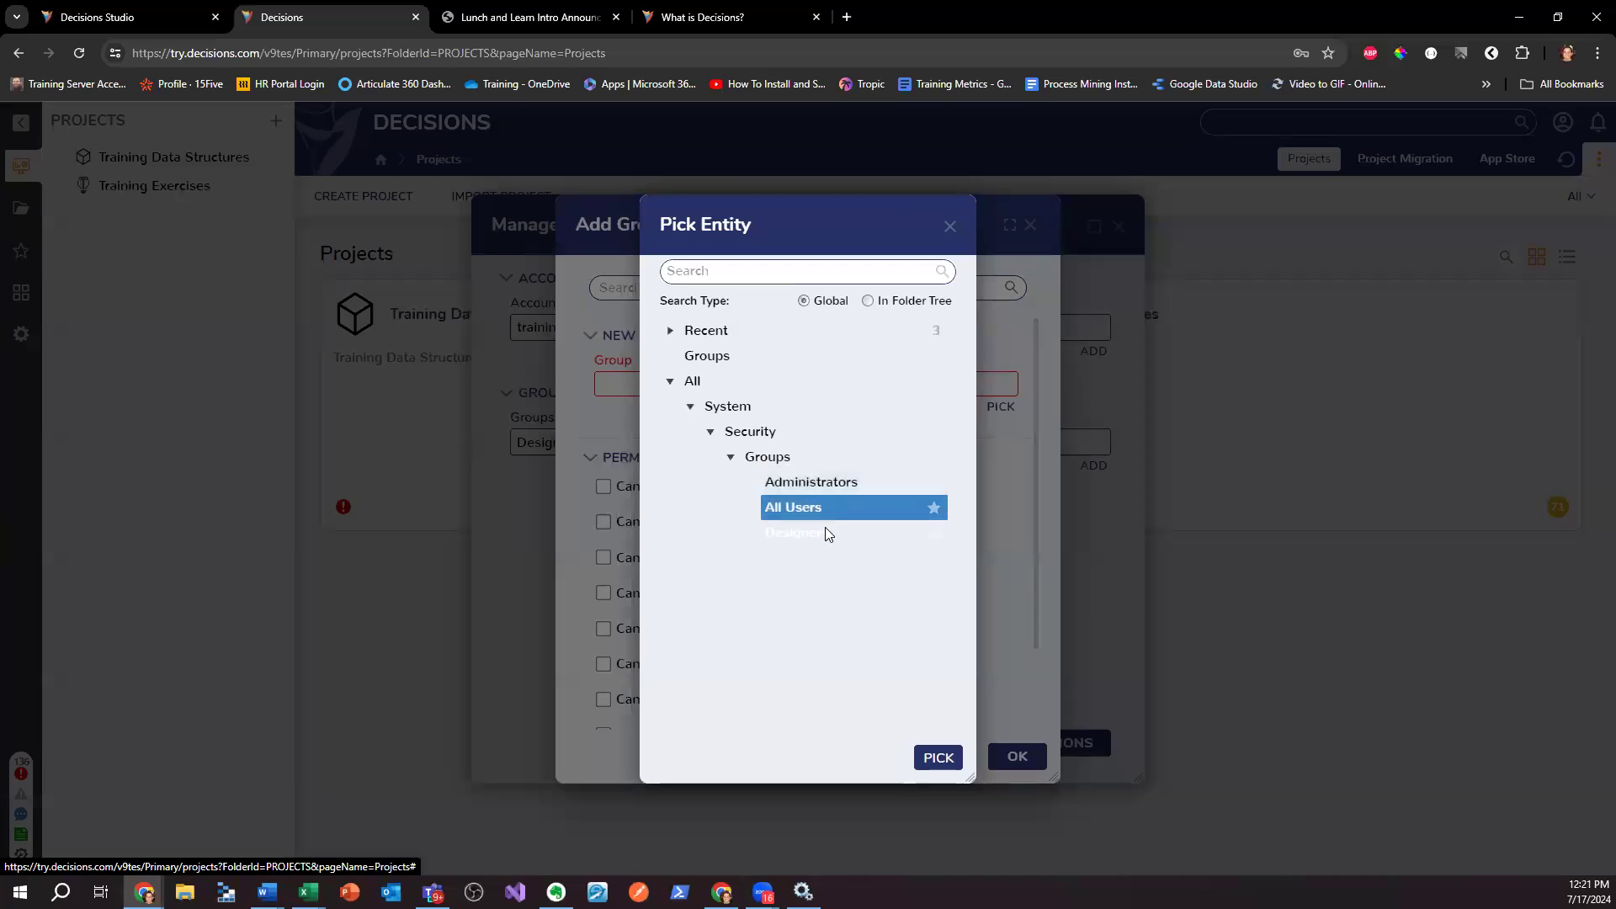
pyautogui.click(823, 532)
pyautogui.keyDown('ctrl'); pyautogui.click(756, 490); pyautogui.keyUp('ctrl')
pyautogui.click(805, 487)
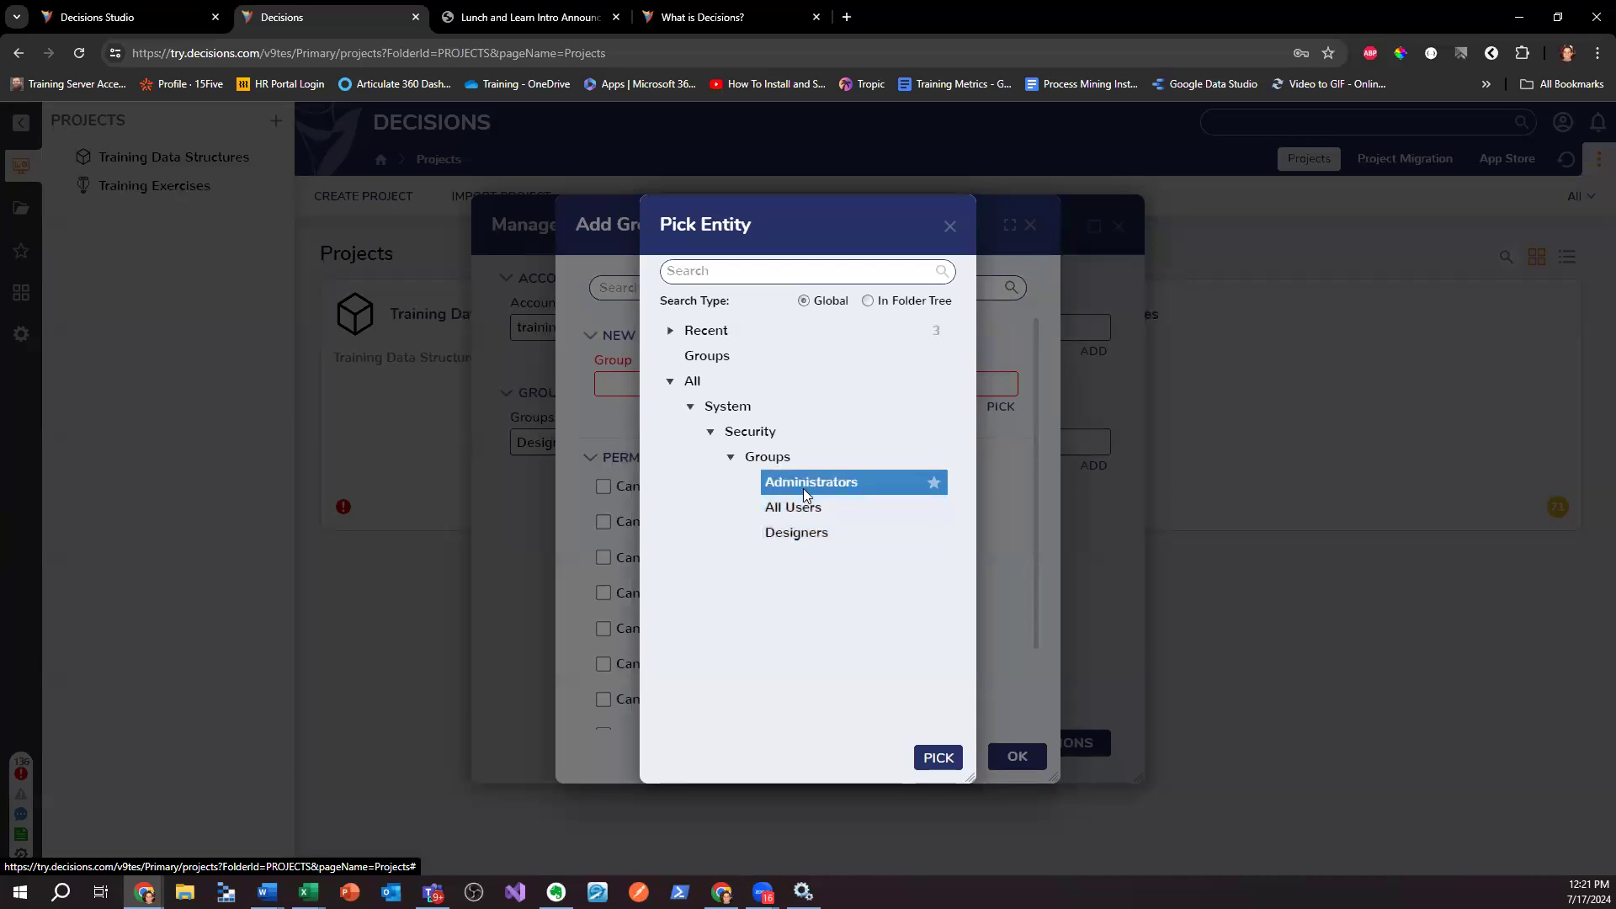
pyautogui.click(950, 226)
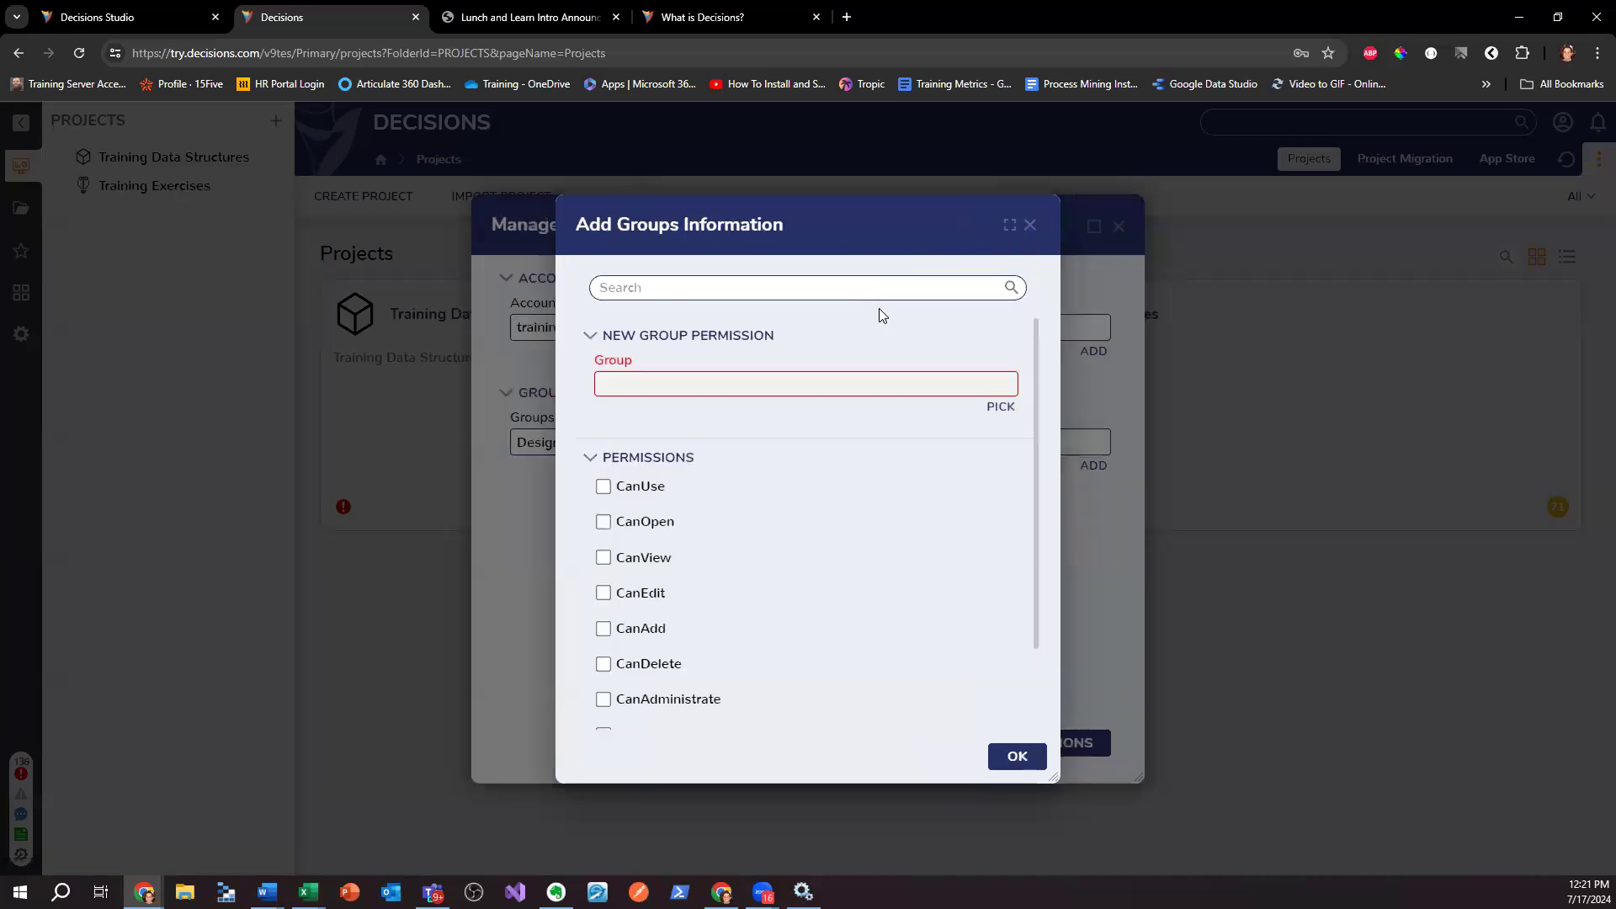
pyautogui.click(1030, 225)
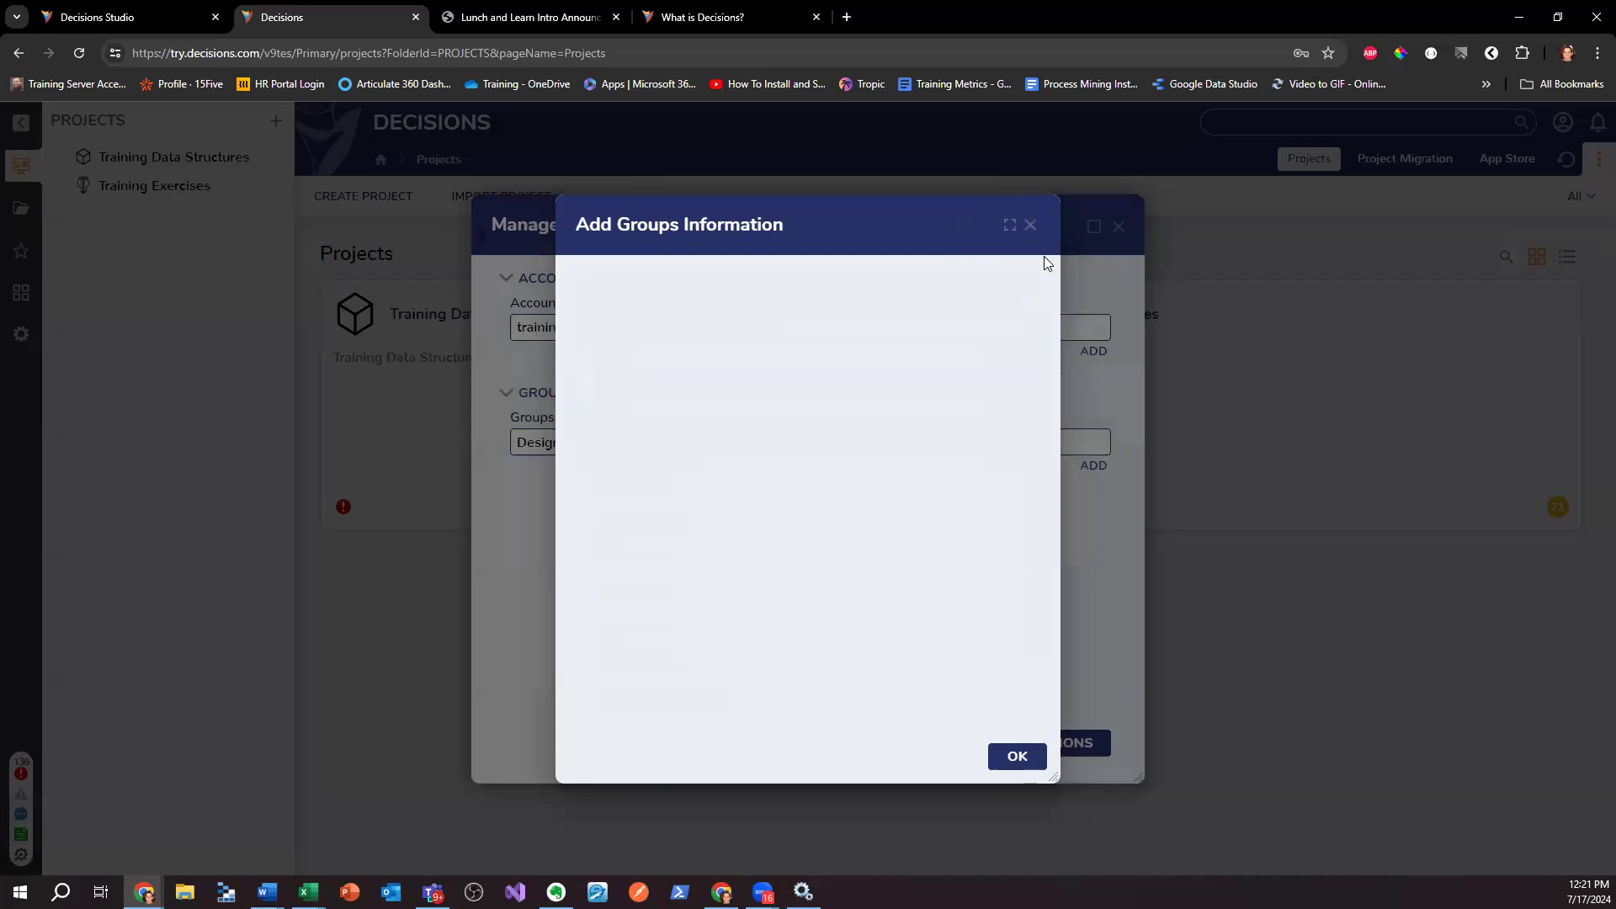
pyautogui.click(1118, 225)
# - Set the step's truth table to Truth Table Evaluate With Action from the Recent list
pyautogui.click(714, 12)
pyautogui.click(229, 12)
pyautogui.click(247, 12)
pyautogui.click(108, 12)
pyautogui.click(985, 587)
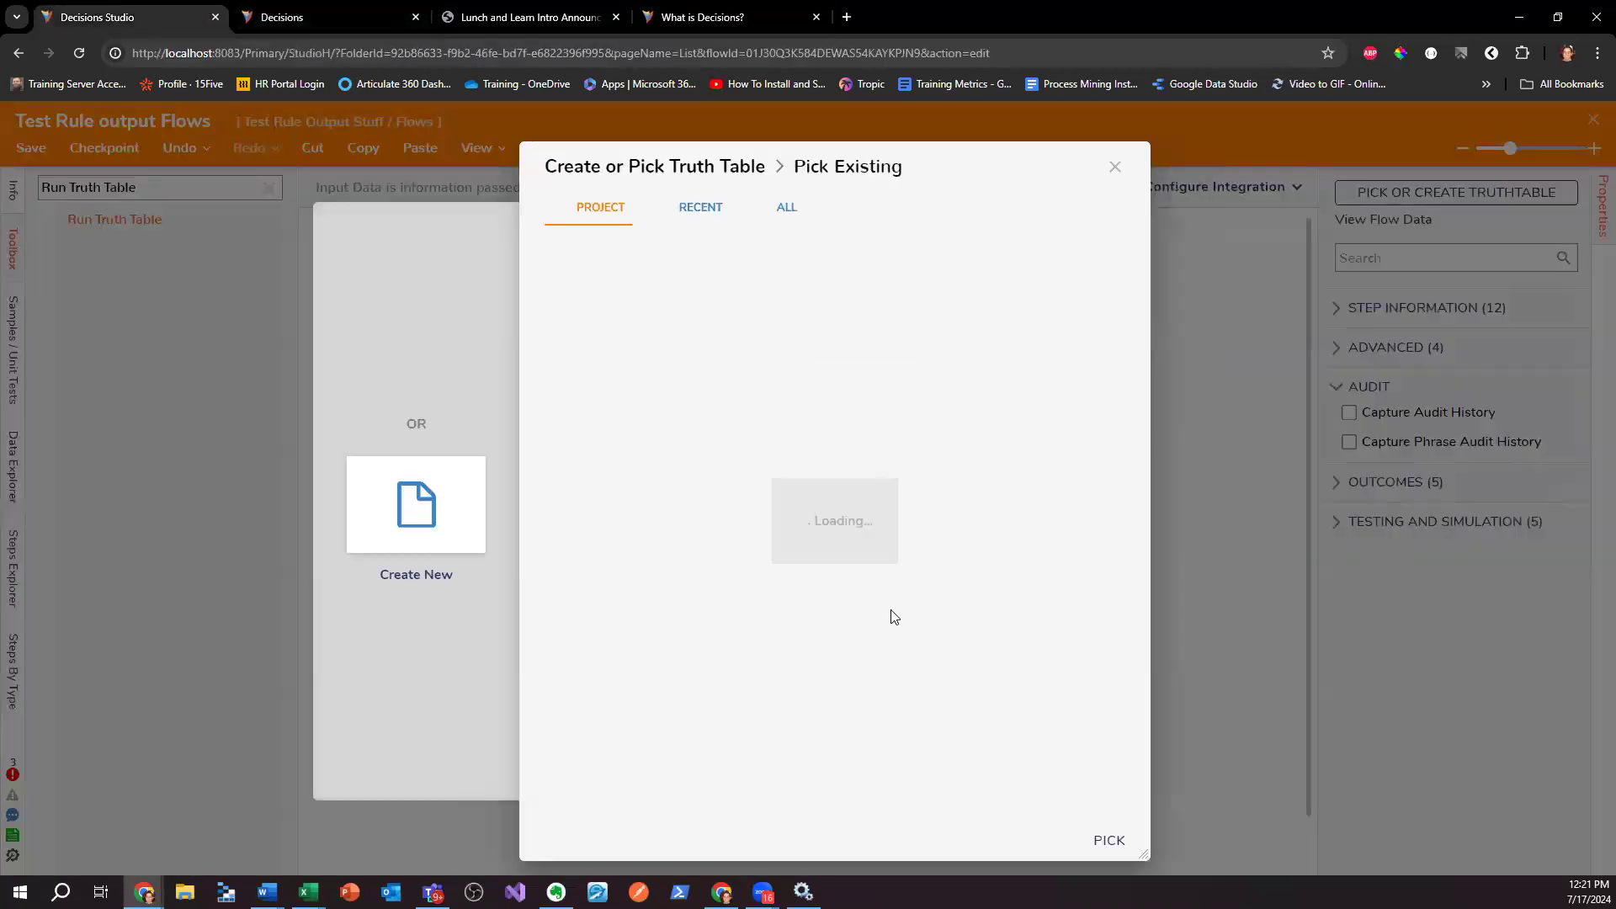
pyautogui.click(689, 207)
pyautogui.click(642, 350)
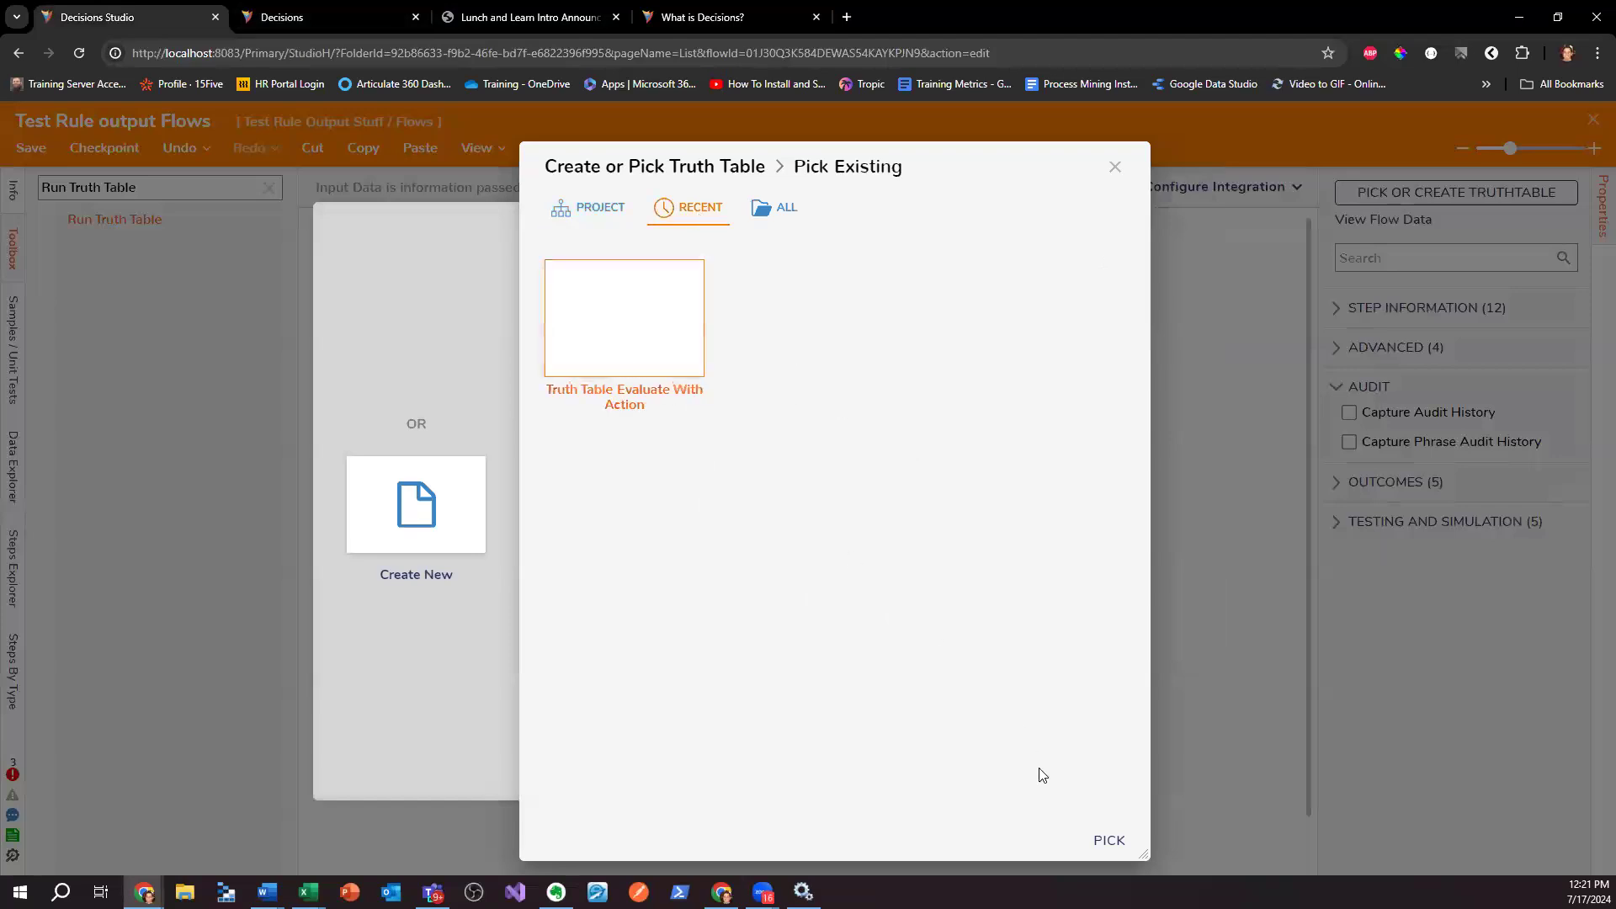
pyautogui.click(1109, 841)
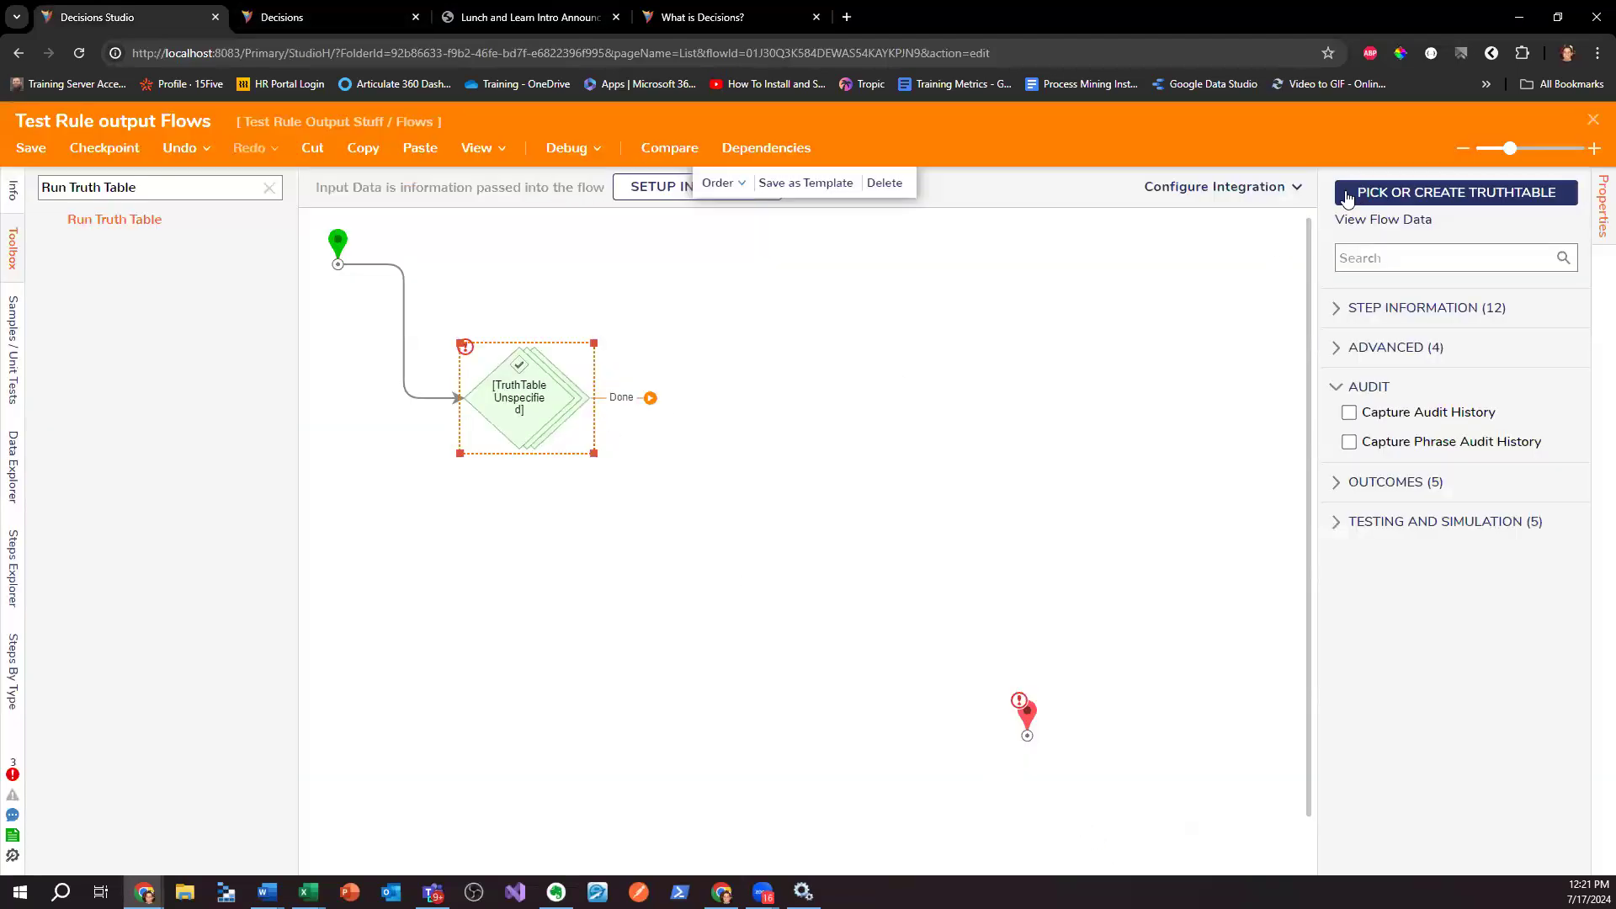
# - Edit the truth table and create a new Run Flow action named 'Run Data Flow Output' for row 1
pyautogui.click(660, 515)
pyautogui.click(522, 396)
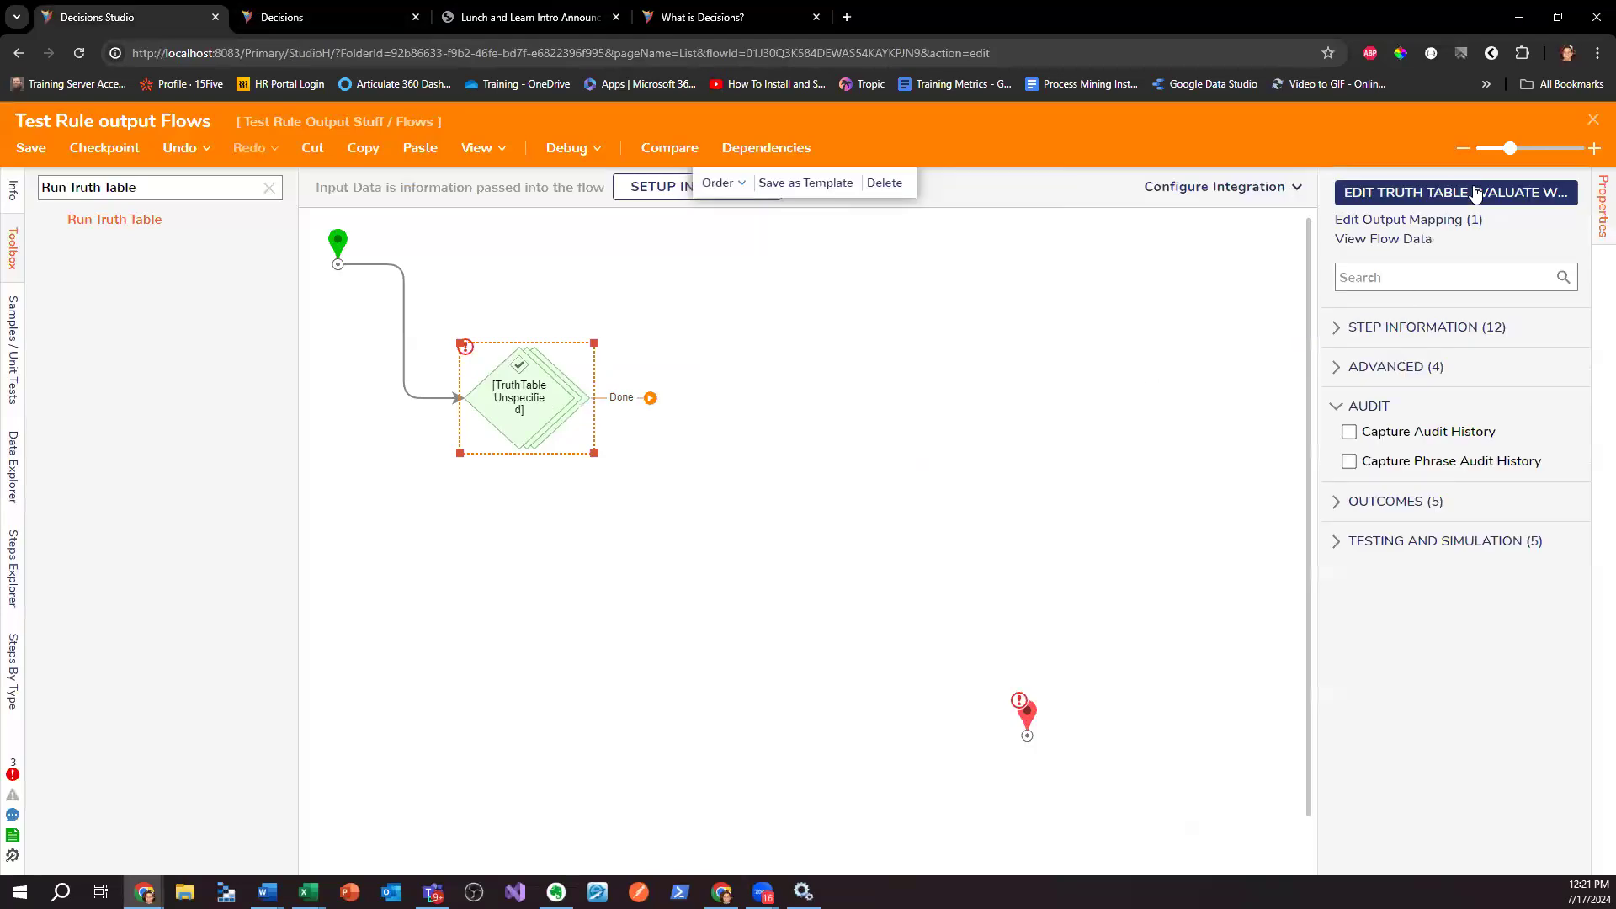
pyautogui.click(1476, 193)
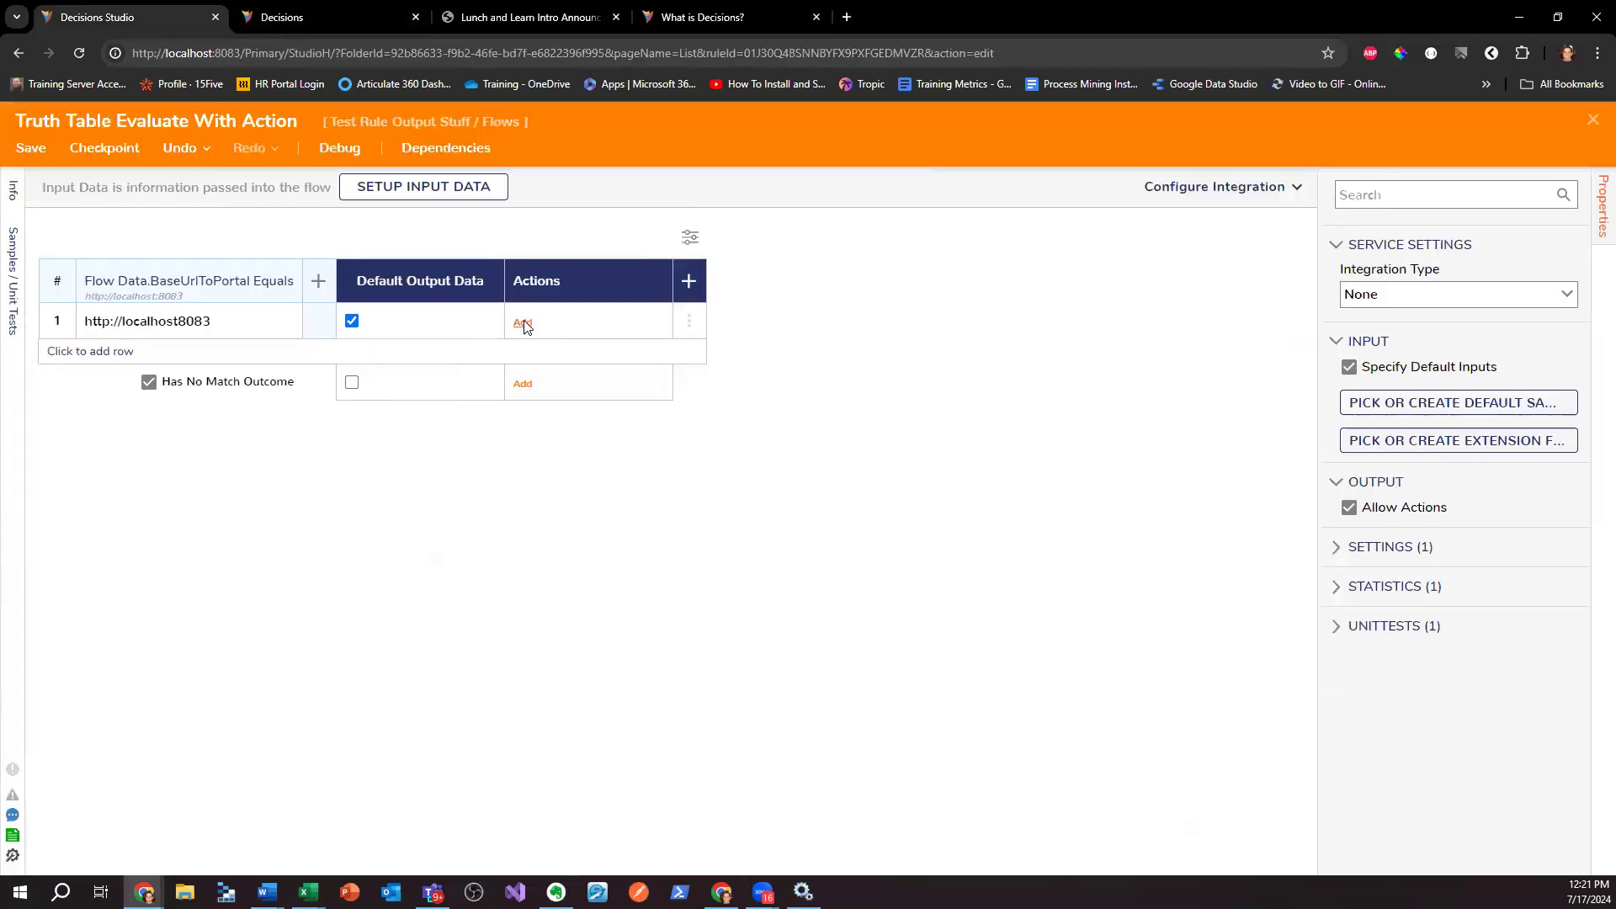
pyautogui.click(523, 321)
pyautogui.moveTo(583, 359)
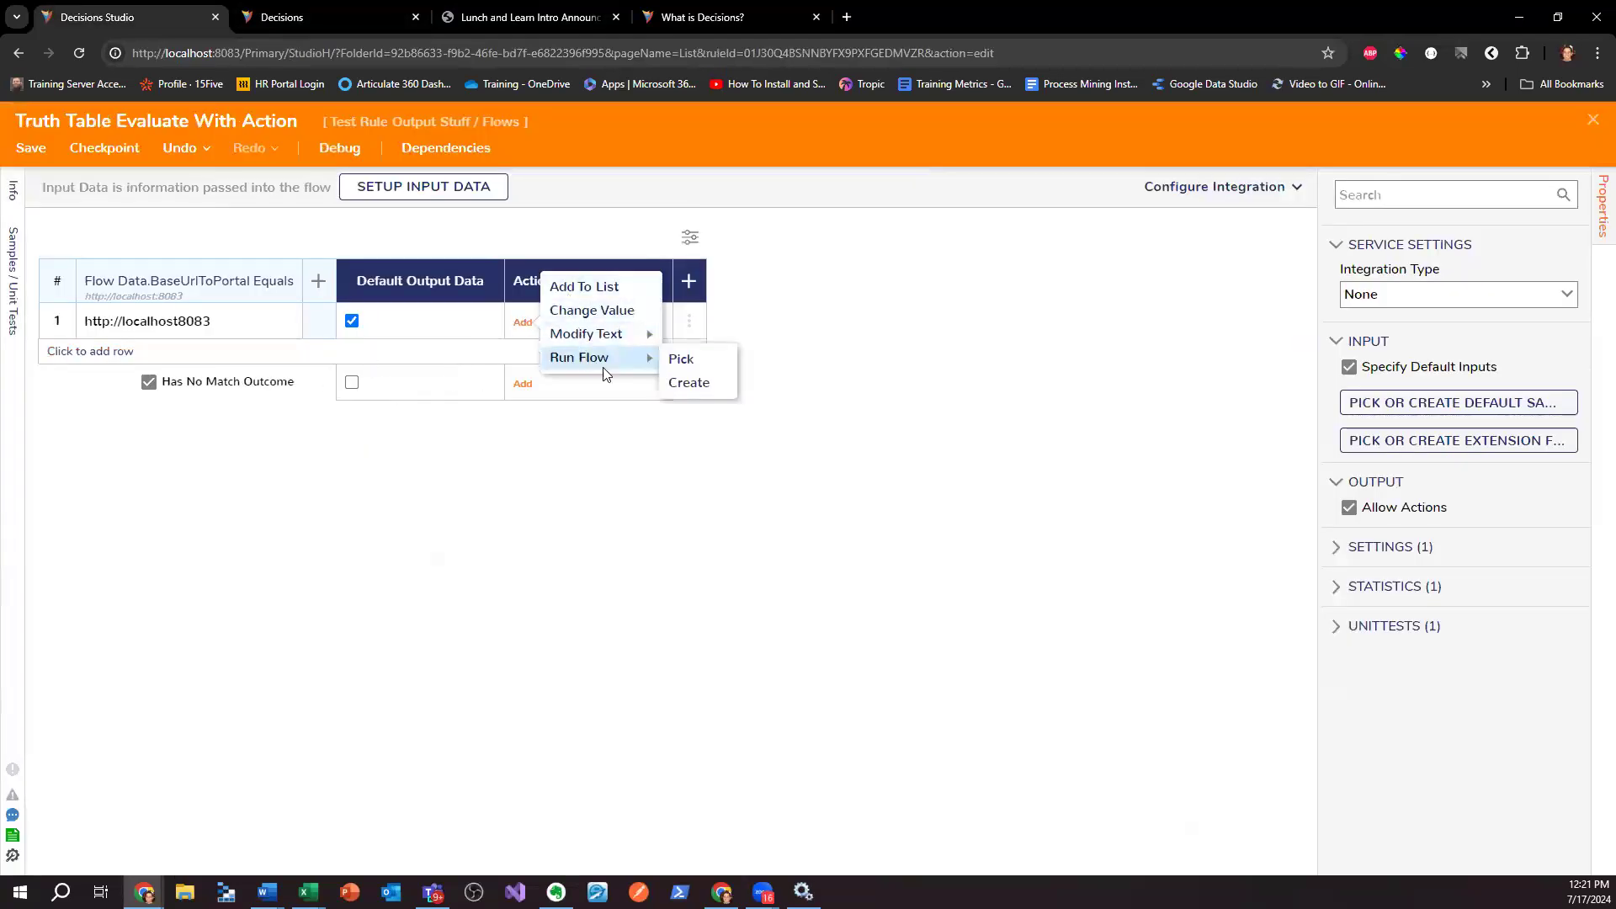
pyautogui.click(707, 383)
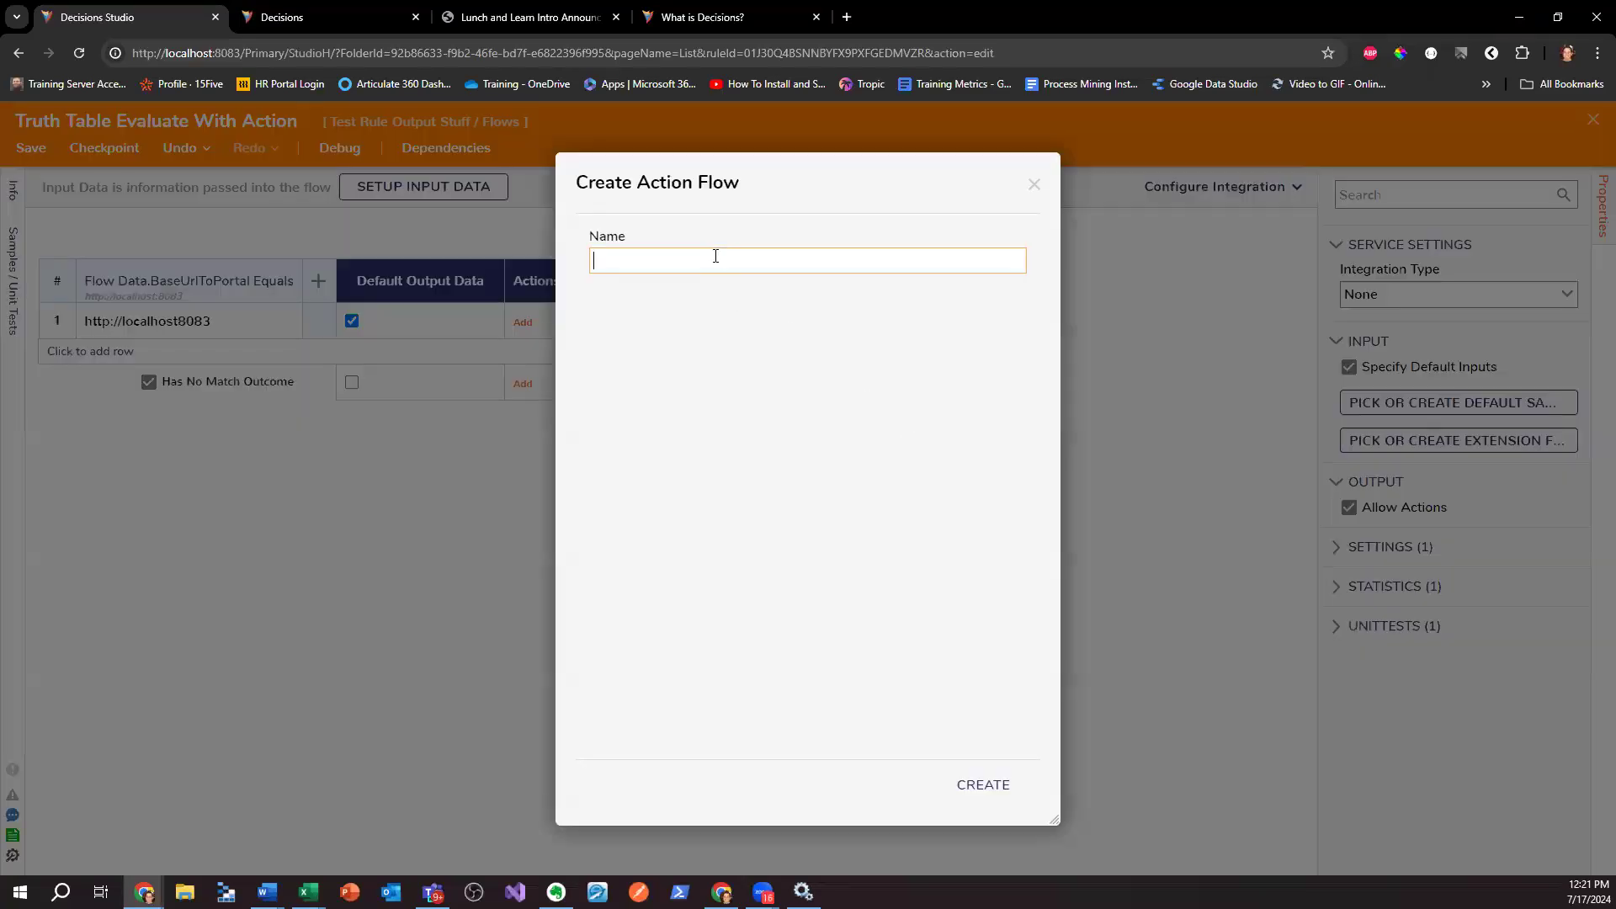
pyautogui.click(716, 260)
pyautogui.write('Ru')
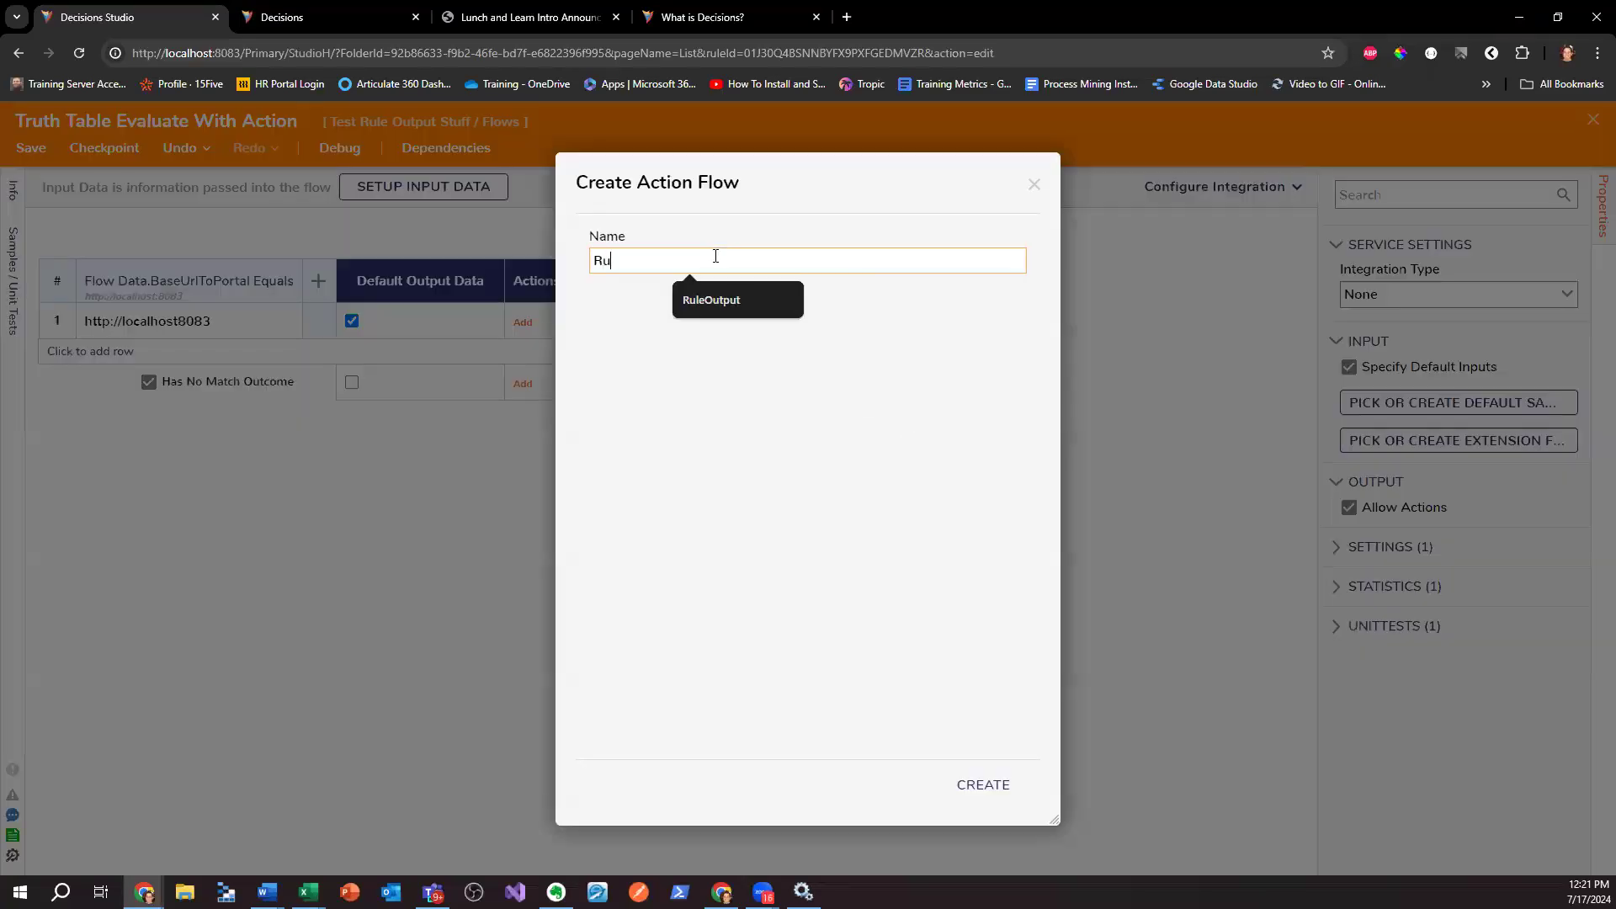
pyautogui.write('n Data Flow Output')
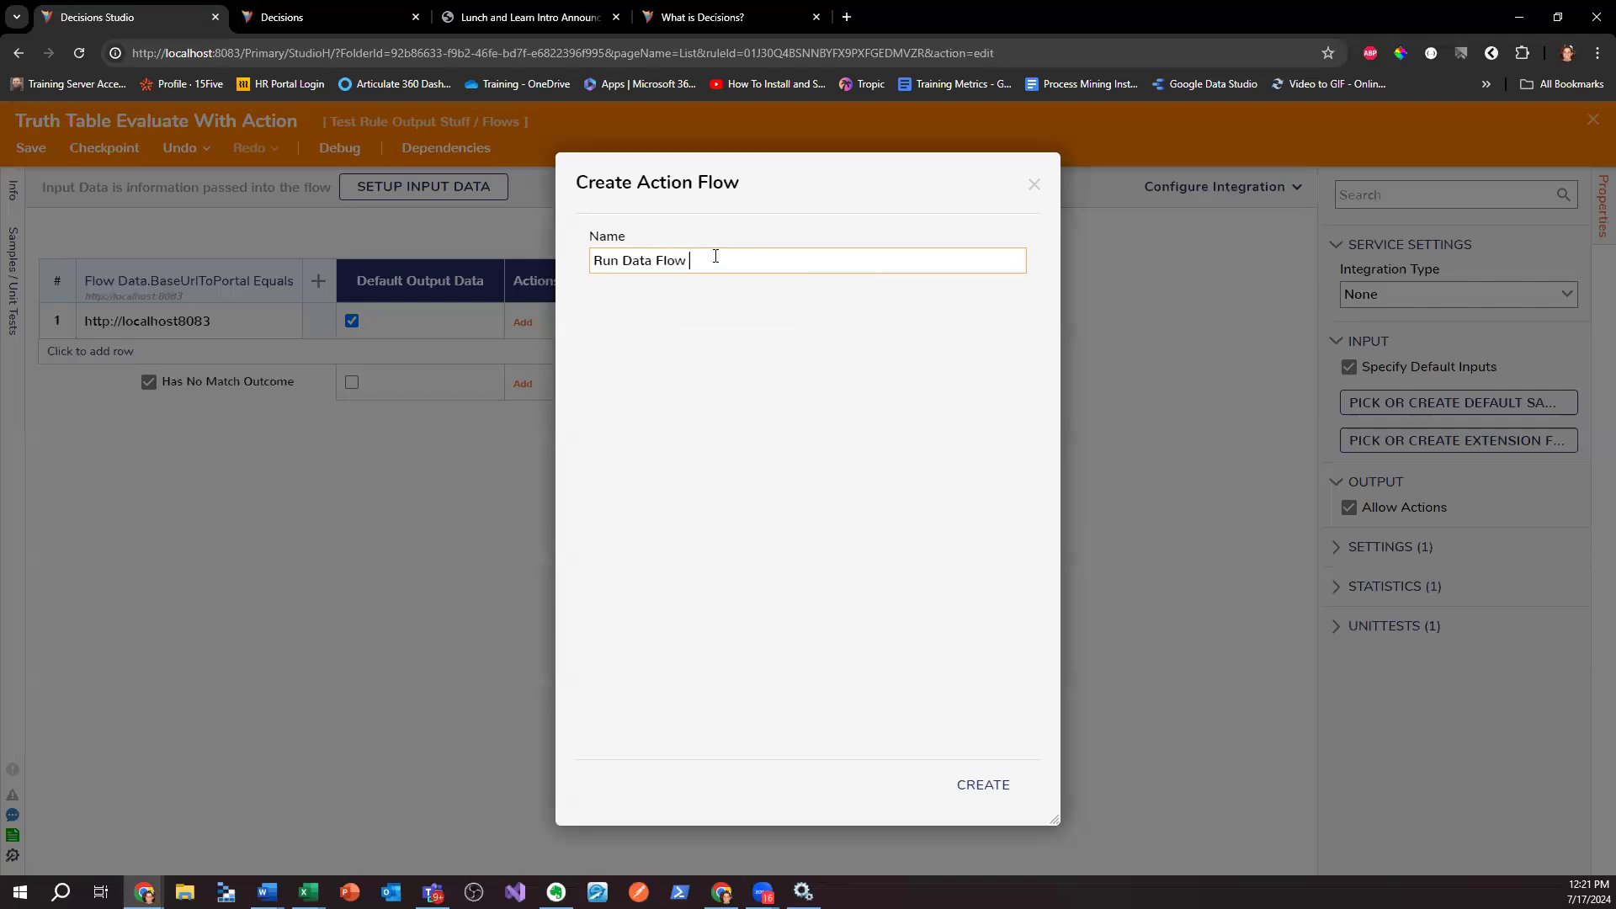
pyautogui.click(1002, 785)
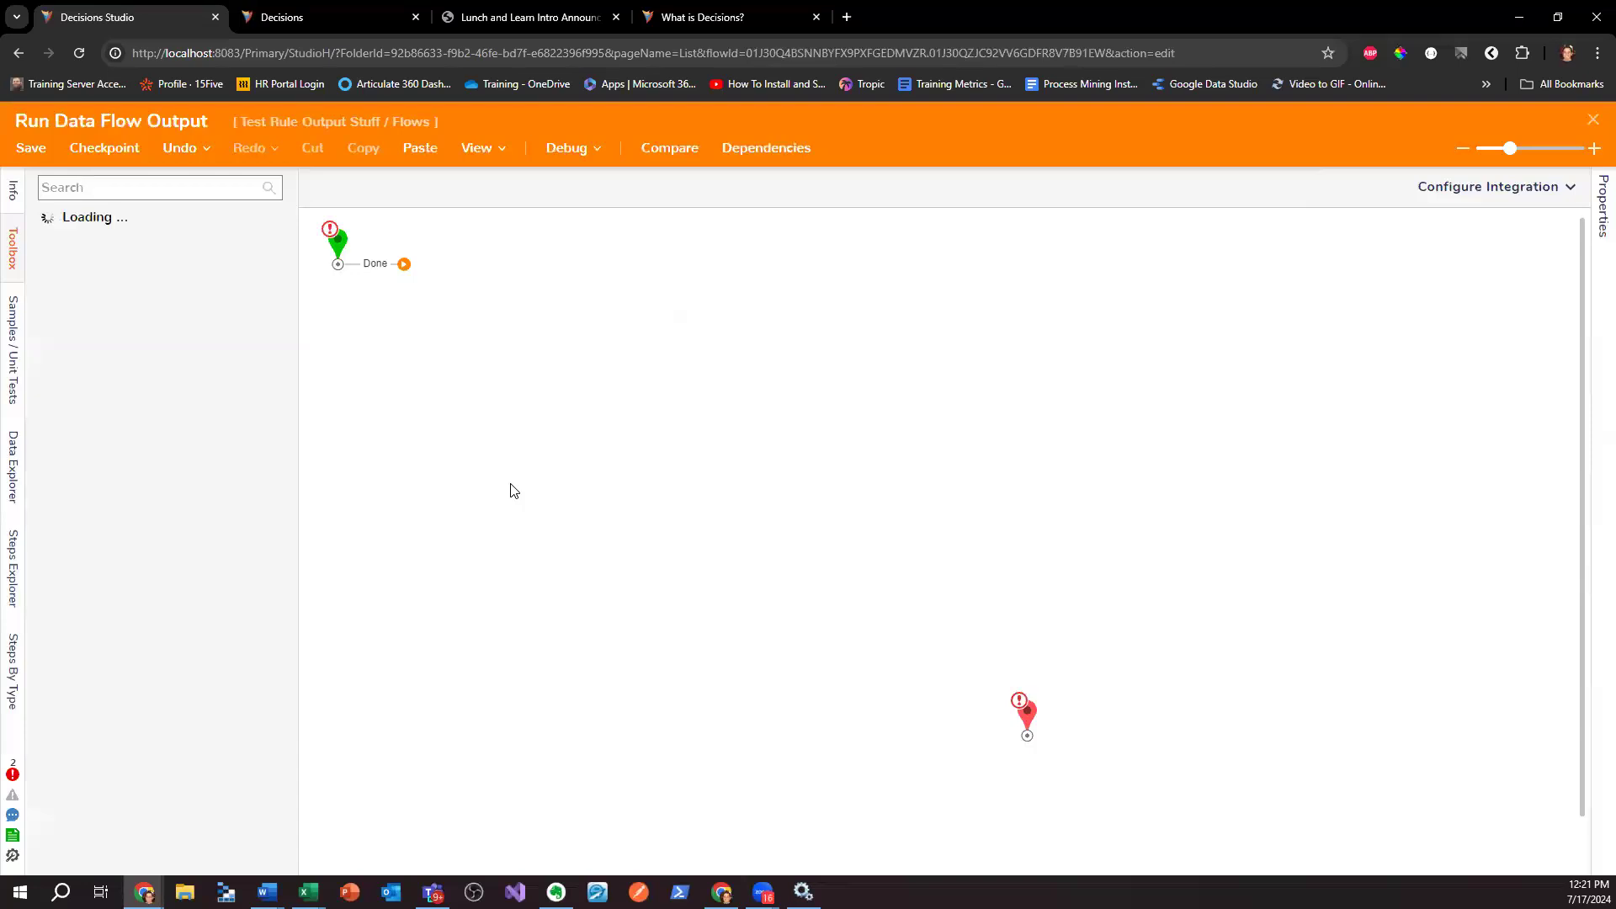
# - Place a Divide step from the toolbox after the flow's start
pyautogui.click(211, 182)
pyautogui.write('Add')
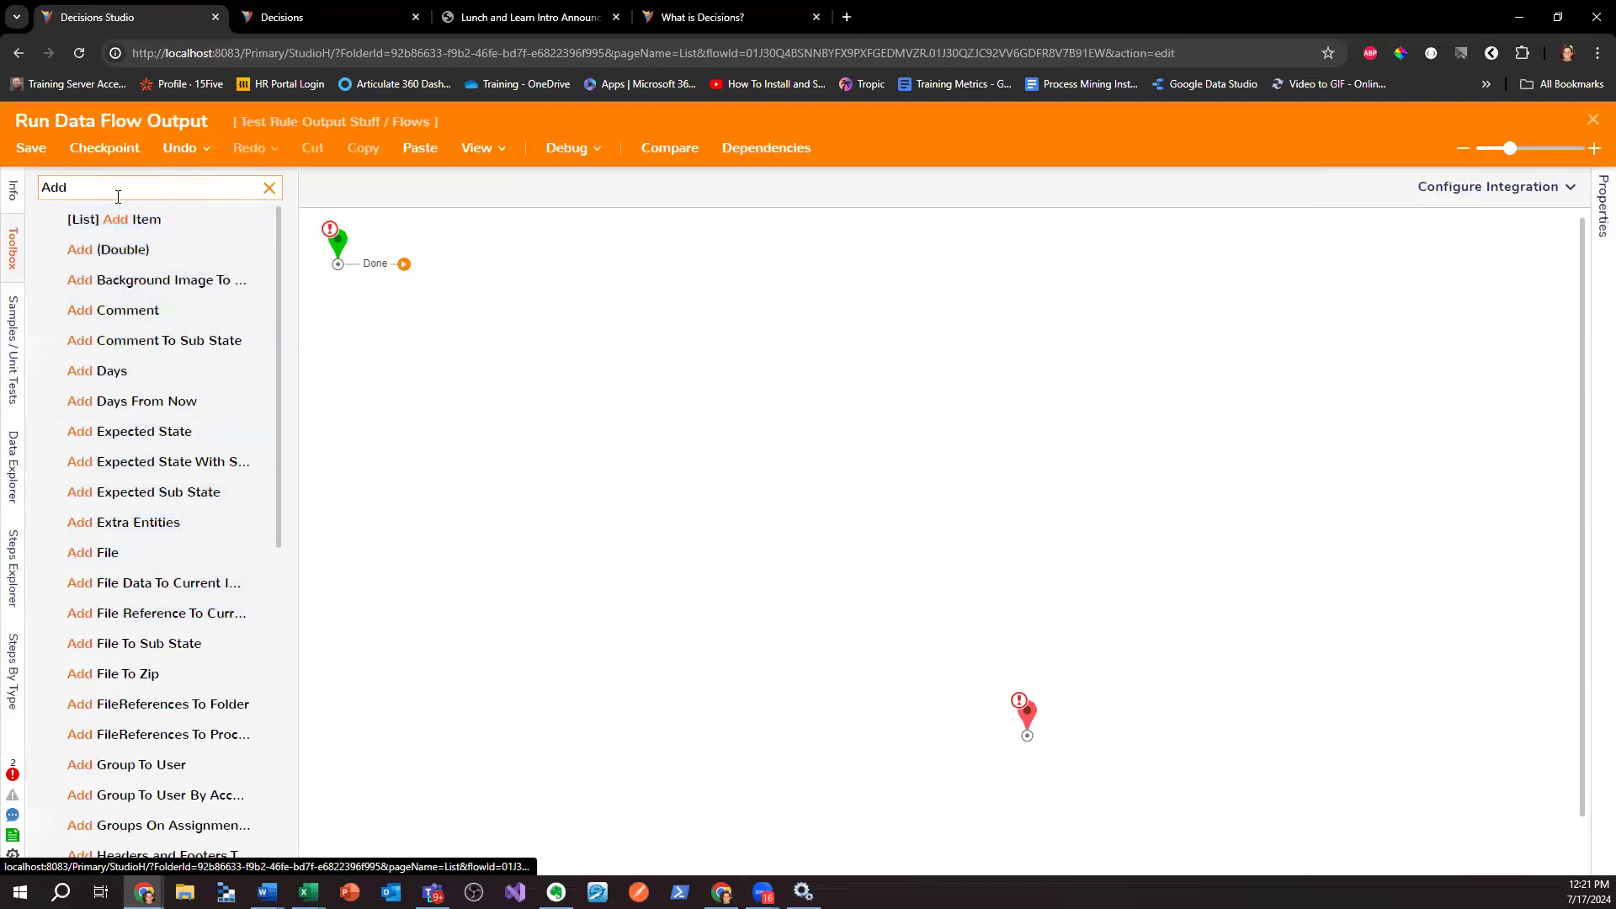
pyautogui.press('BackSpace')
pyautogui.write('Divide')
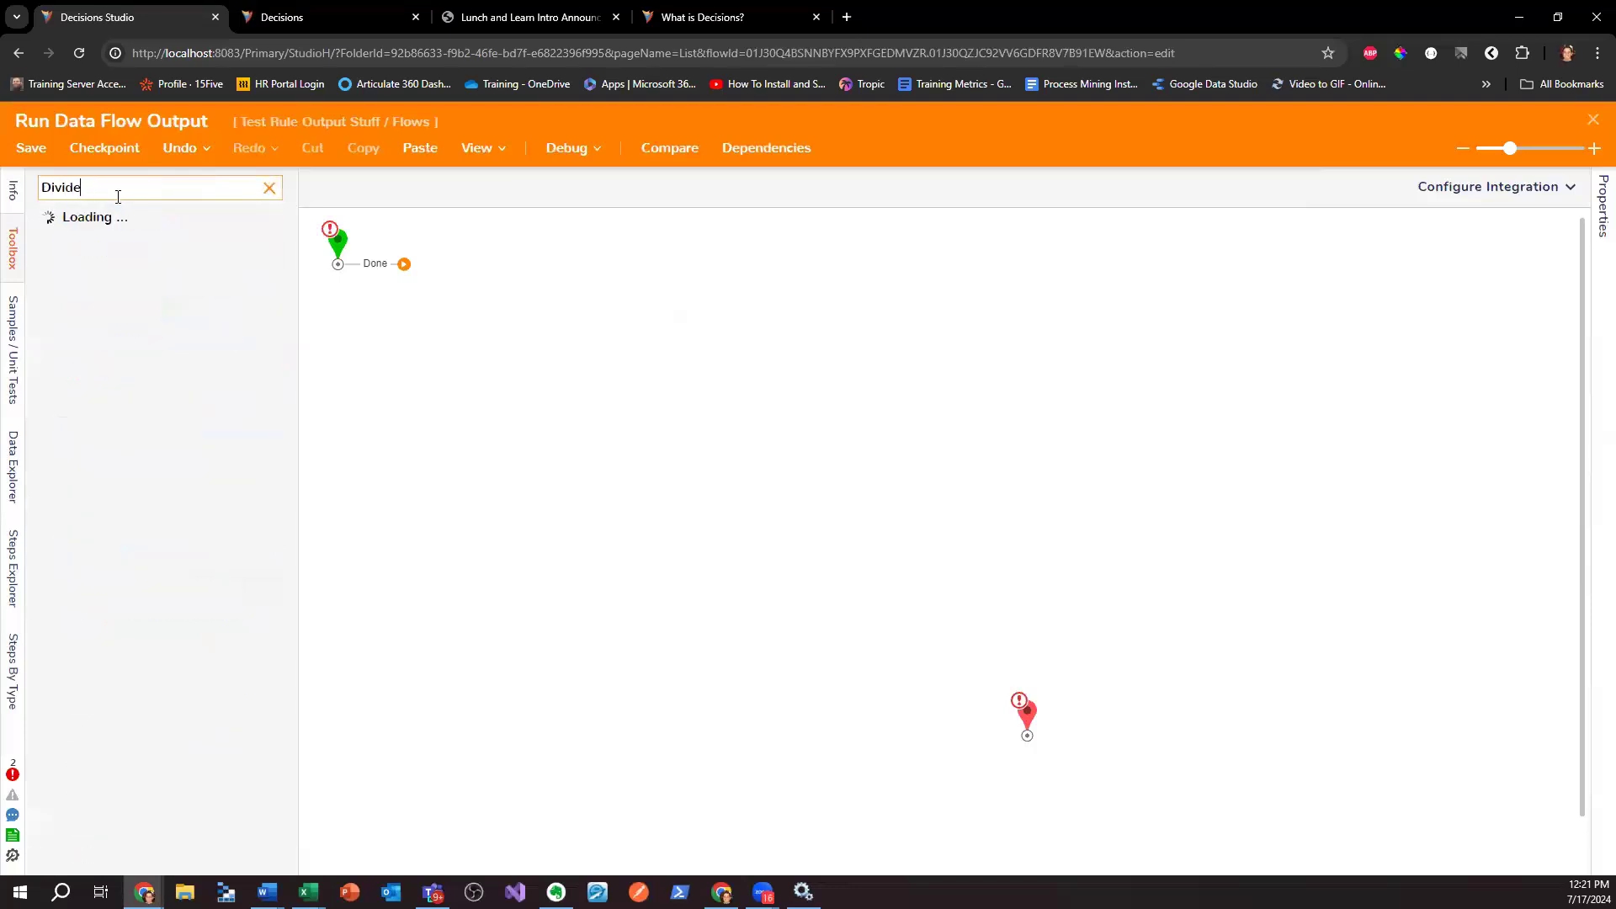
pyautogui.moveTo(116, 224); pyautogui.dragTo(459, 306)
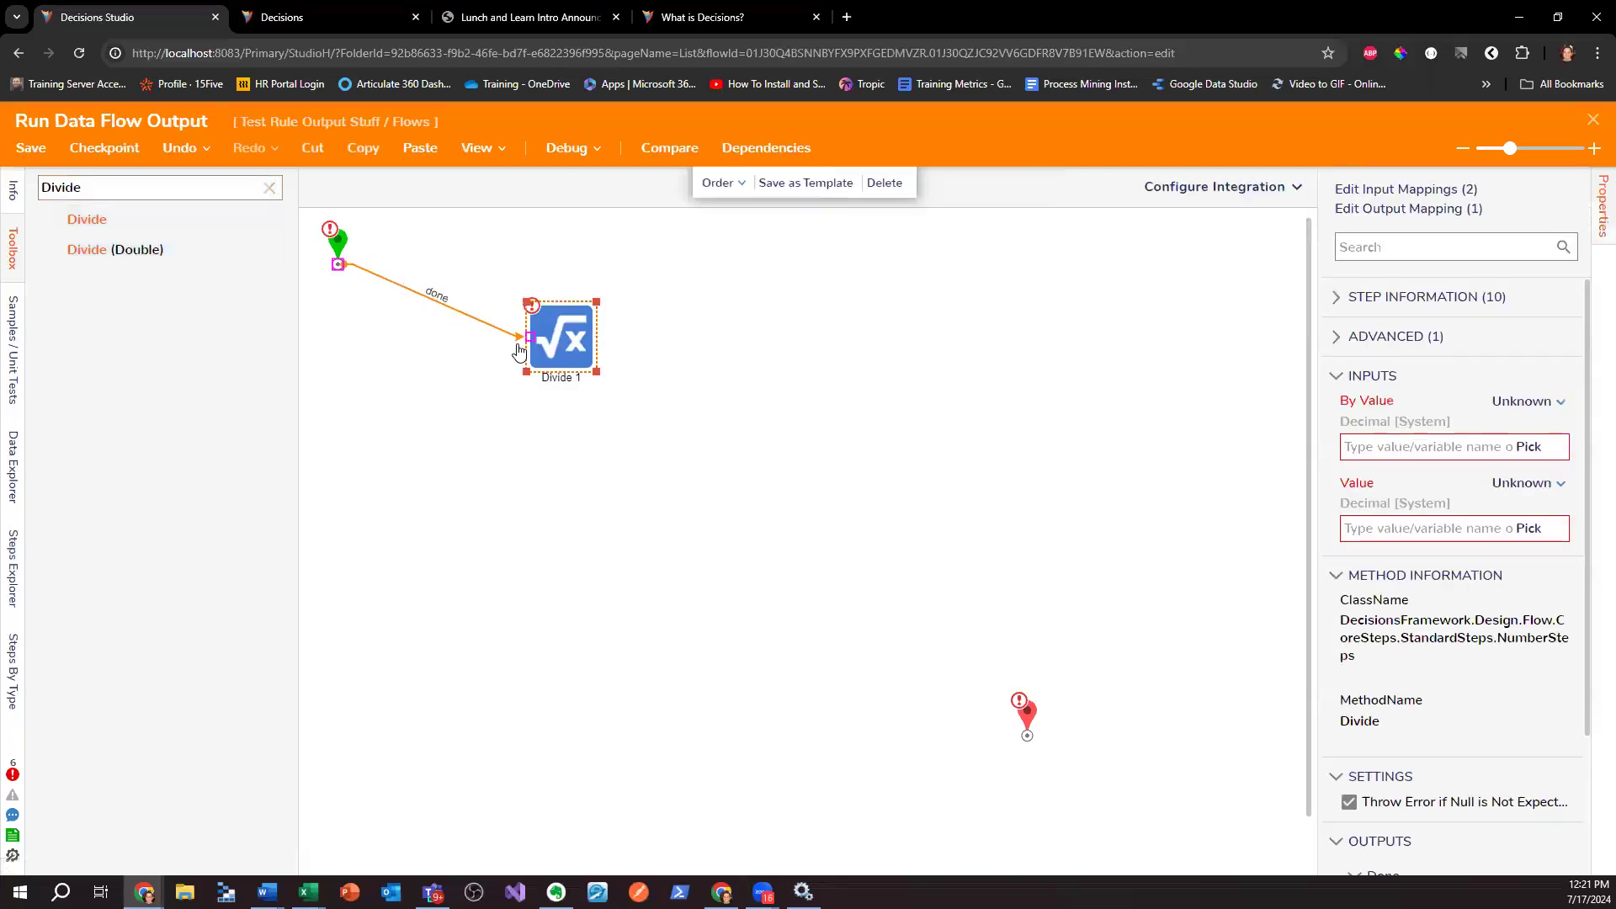
# - Set the Divide step's By Value to constant 1 and Value to constant 0
pyautogui.click(1528, 420)
pyautogui.click(1376, 362)
pyautogui.click(1362, 468)
pyautogui.write('1')
pyautogui.click(1528, 502)
pyautogui.click(1369, 438)
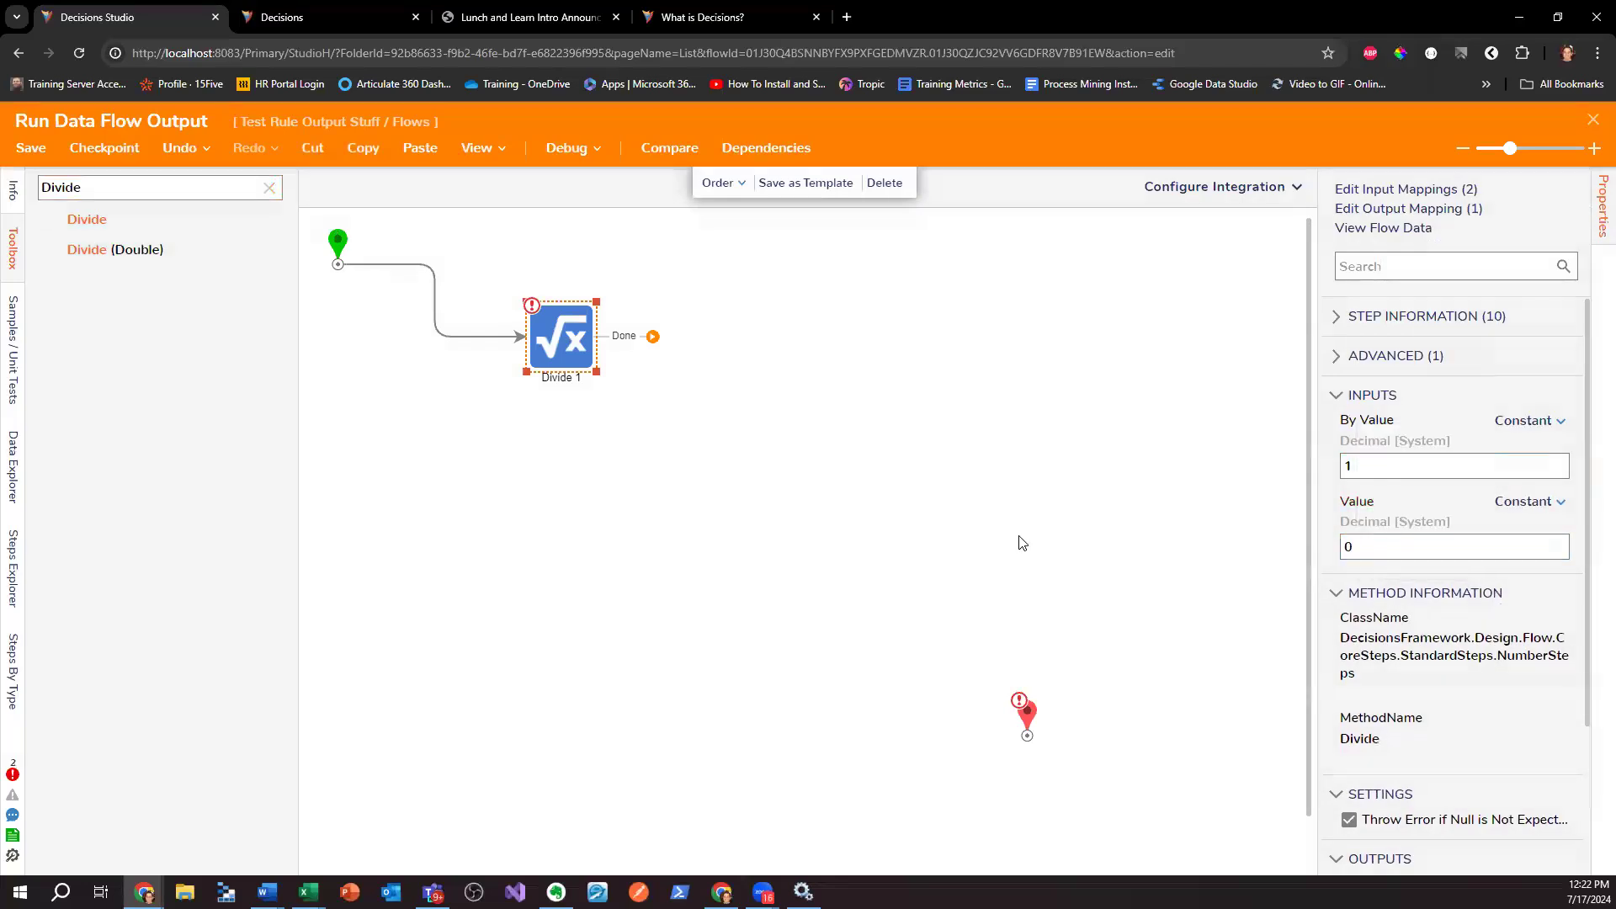
# - Name the step 'Divide' and connect its Done outcome to the End step
pyautogui.click(846, 407)
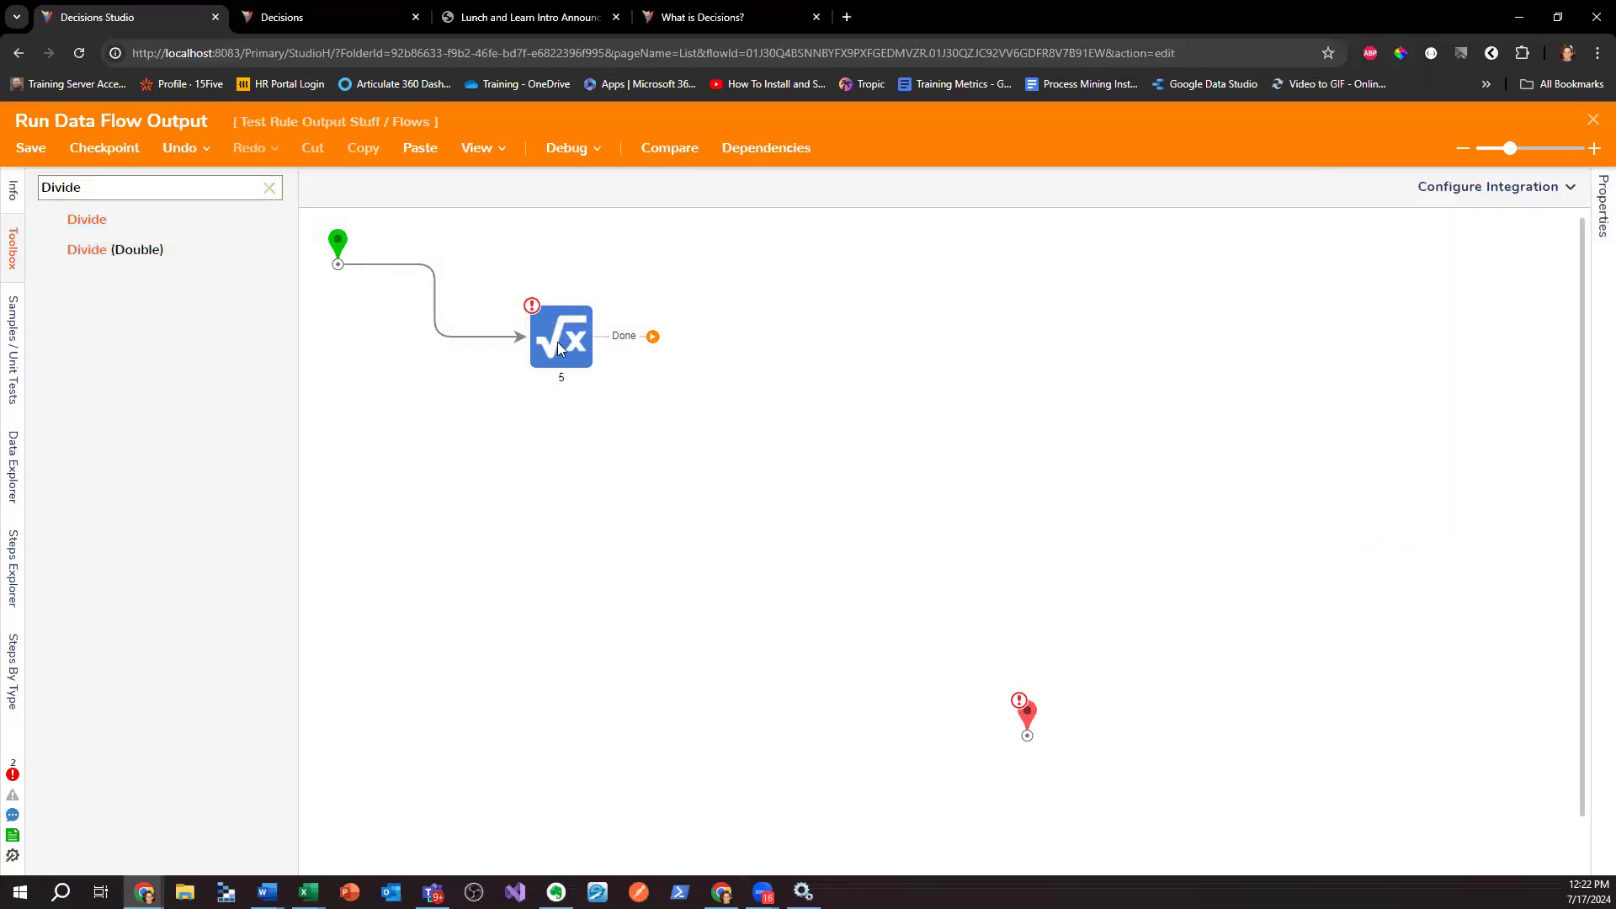
pyautogui.doubleClick(557, 345)
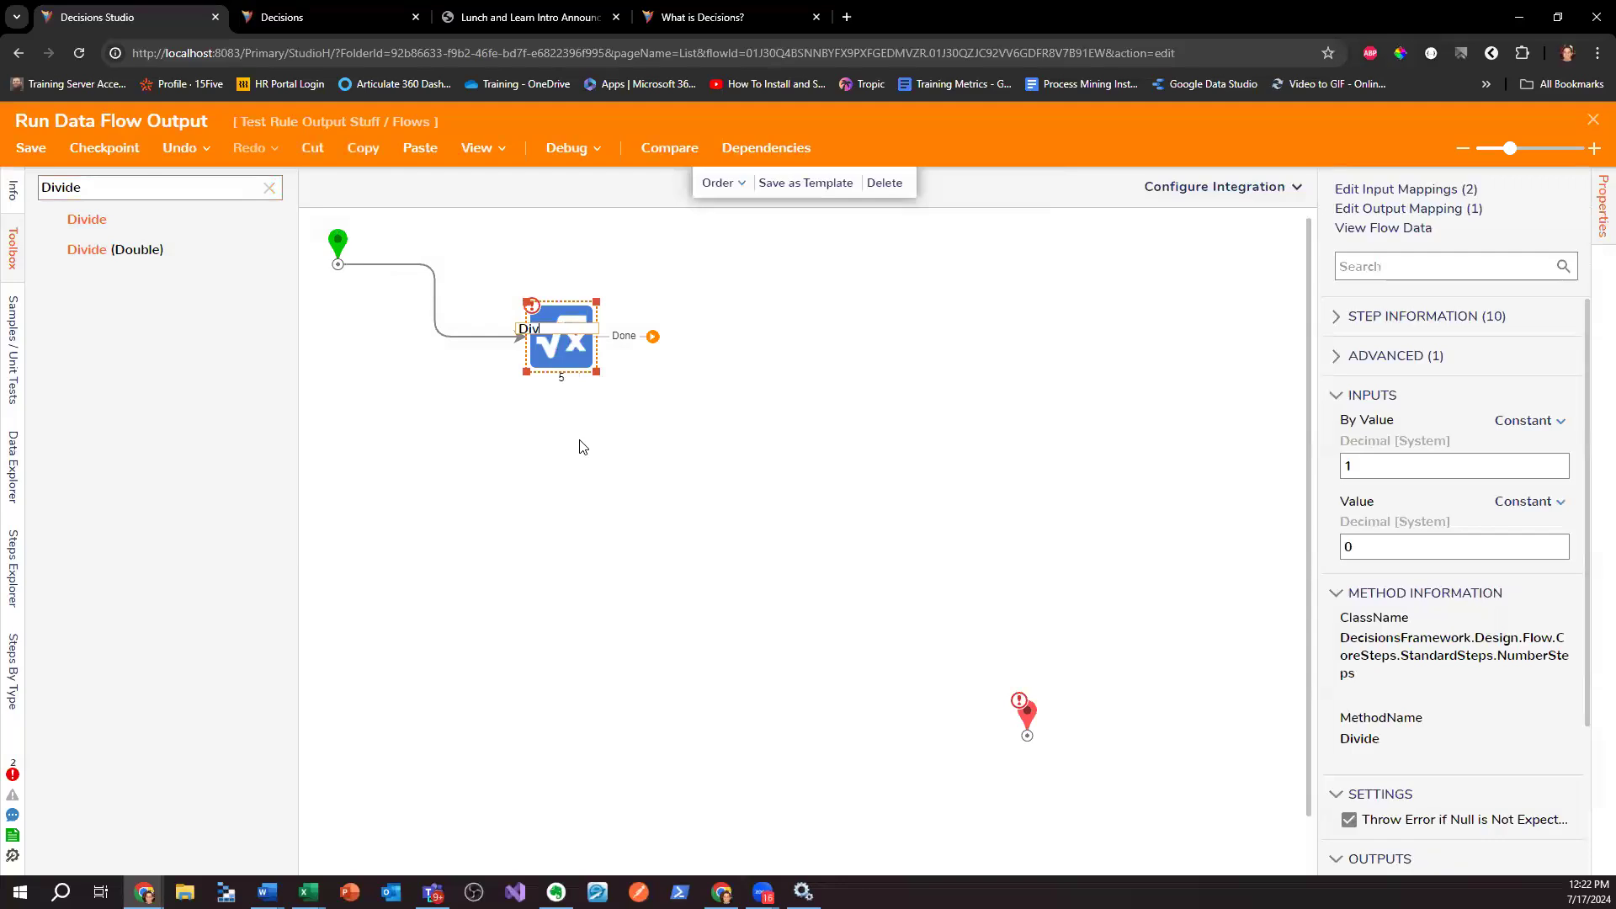
pyautogui.click(844, 547)
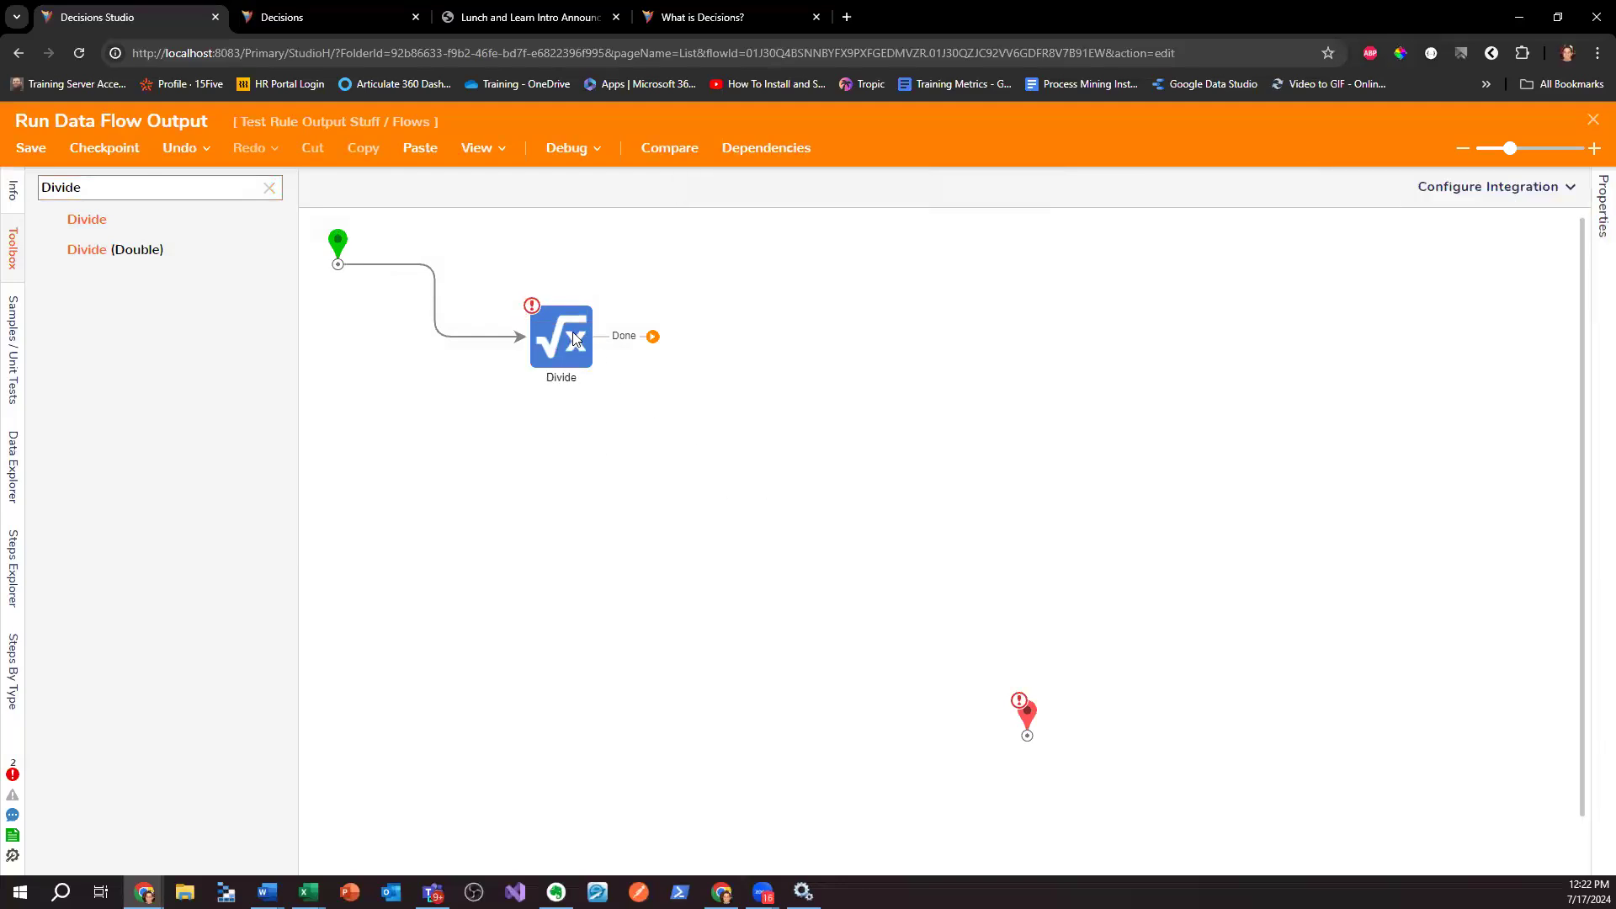
pyautogui.click(575, 335)
pyautogui.click(1409, 554)
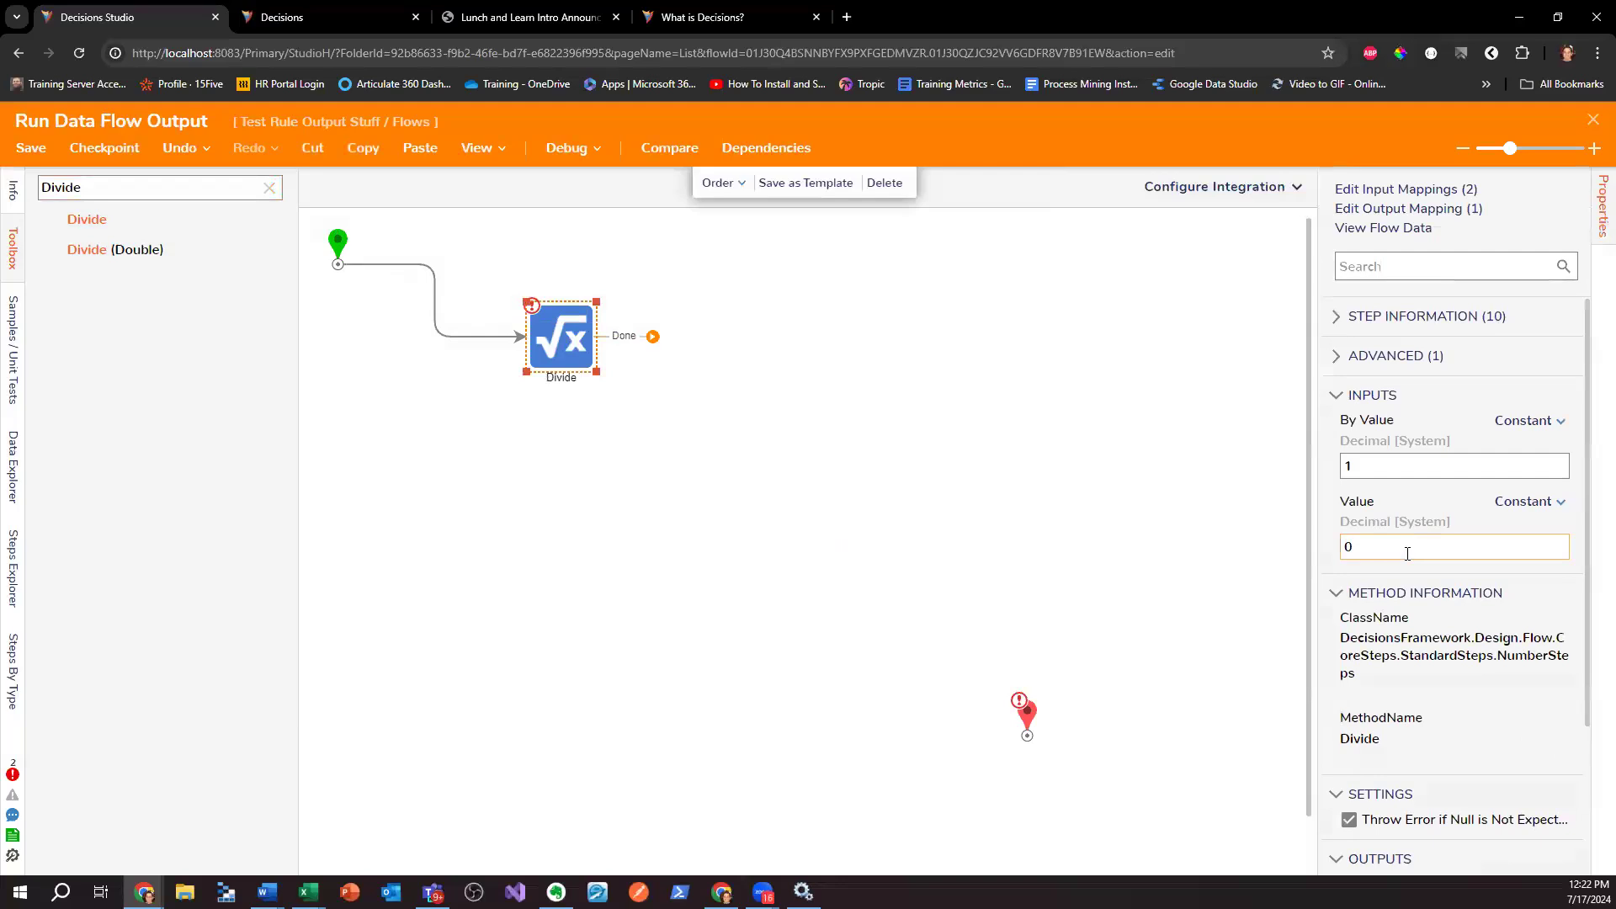
pyautogui.click(673, 325)
pyautogui.moveTo(652, 335); pyautogui.dragTo(979, 580)
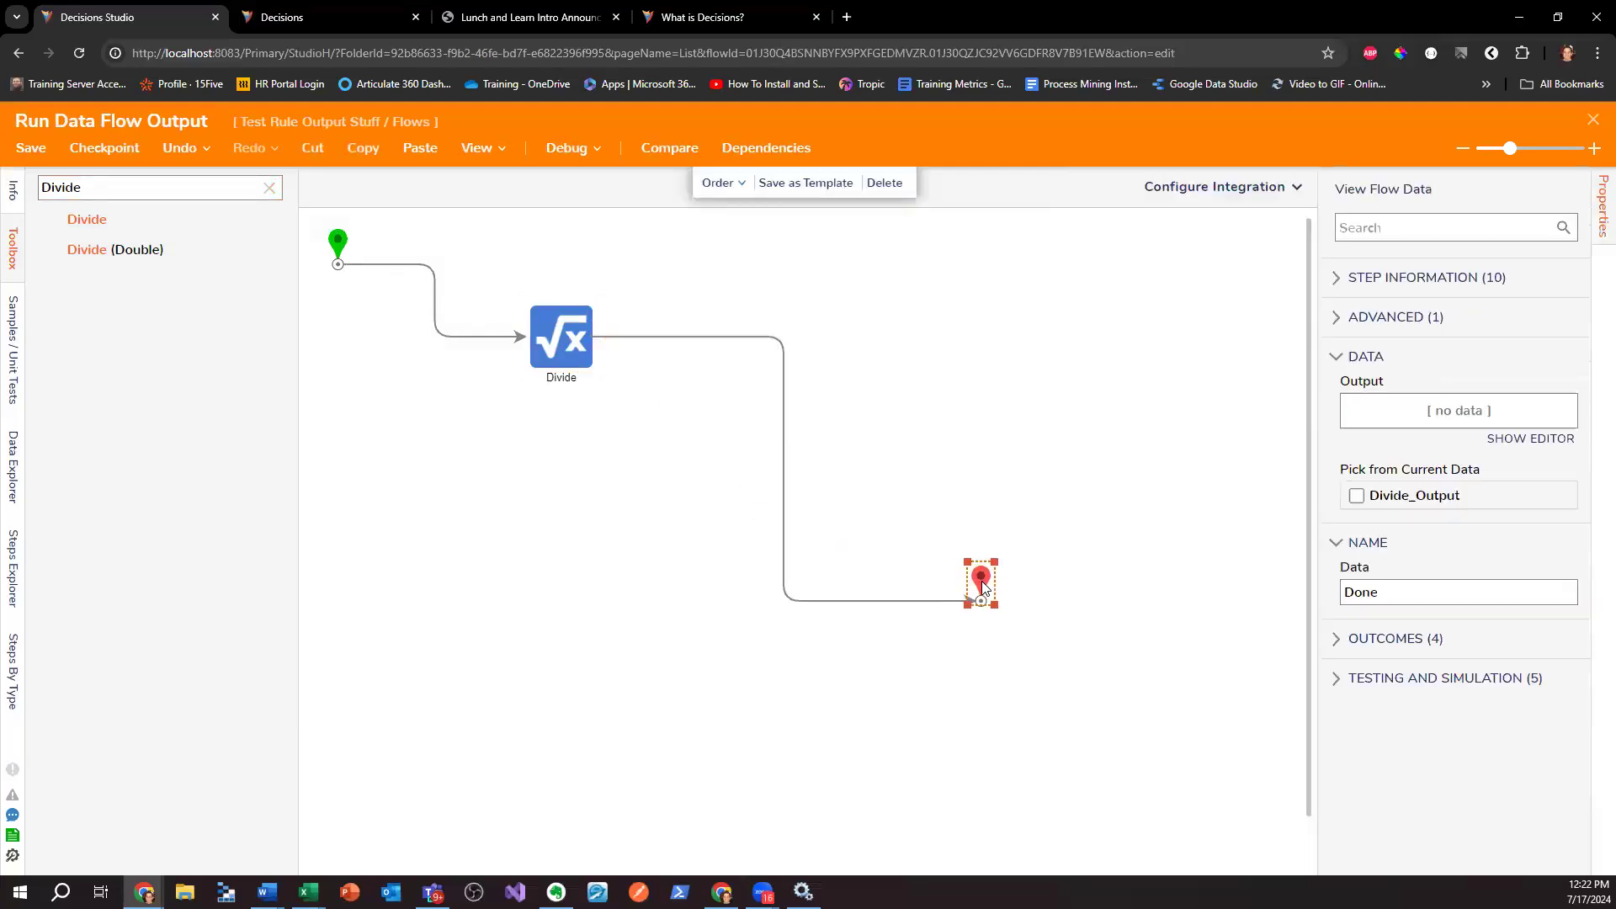
# - Add output DividedResult of type Decimal at the End step and map it from Divide_Output
pyautogui.click(1531, 438)
pyautogui.write('Dvi')
pyautogui.write('idedResul')
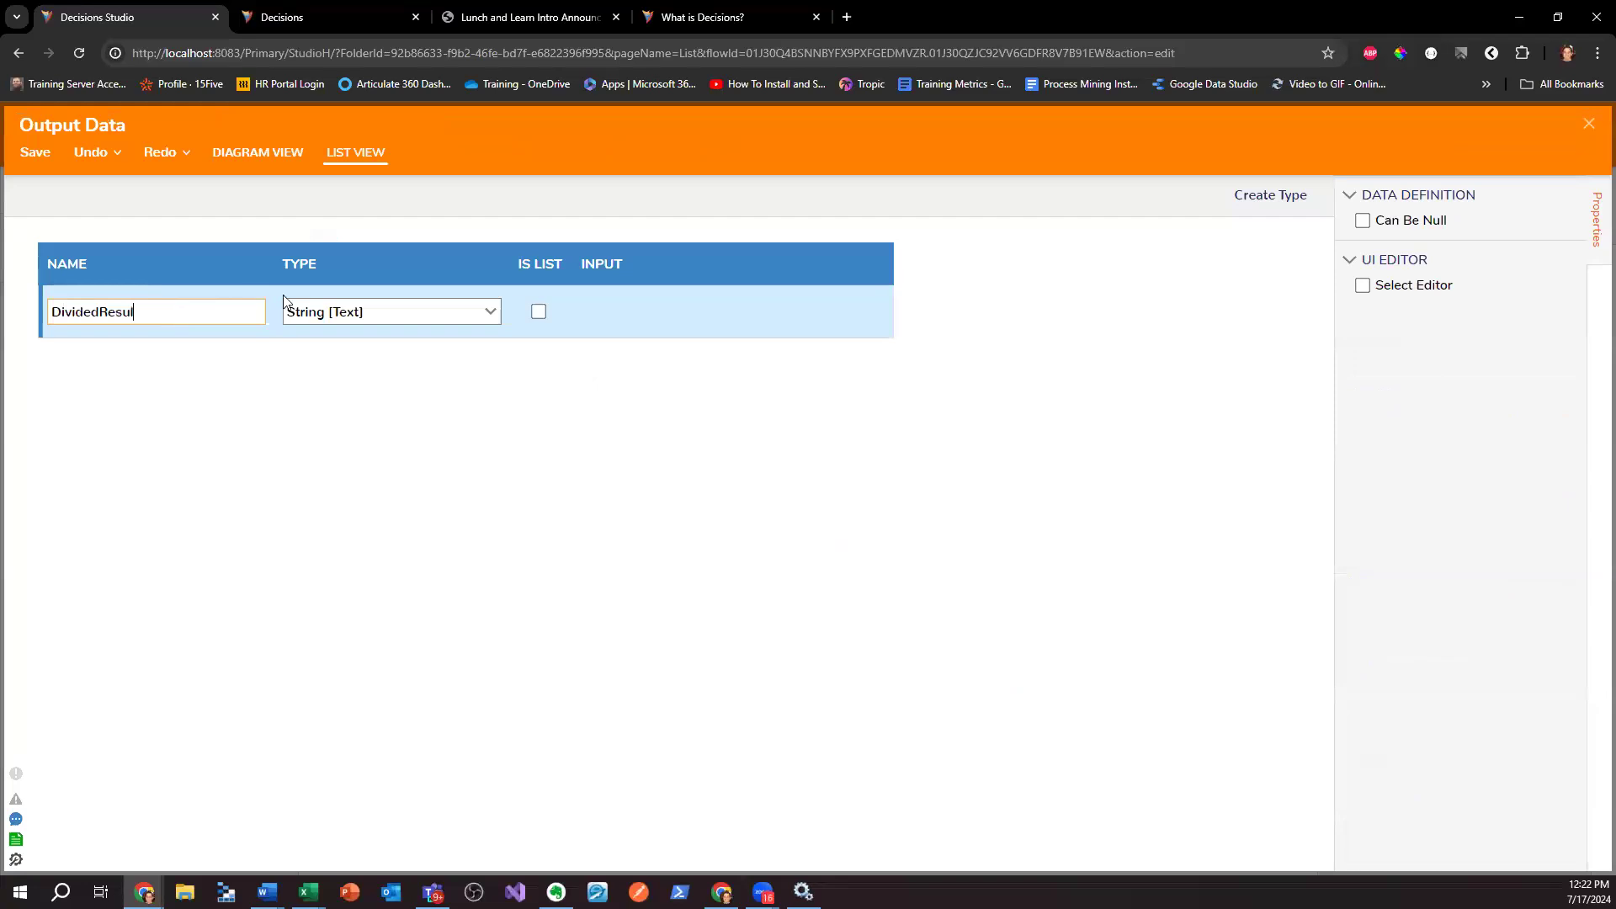
pyautogui.write('t')
pyautogui.click(488, 311)
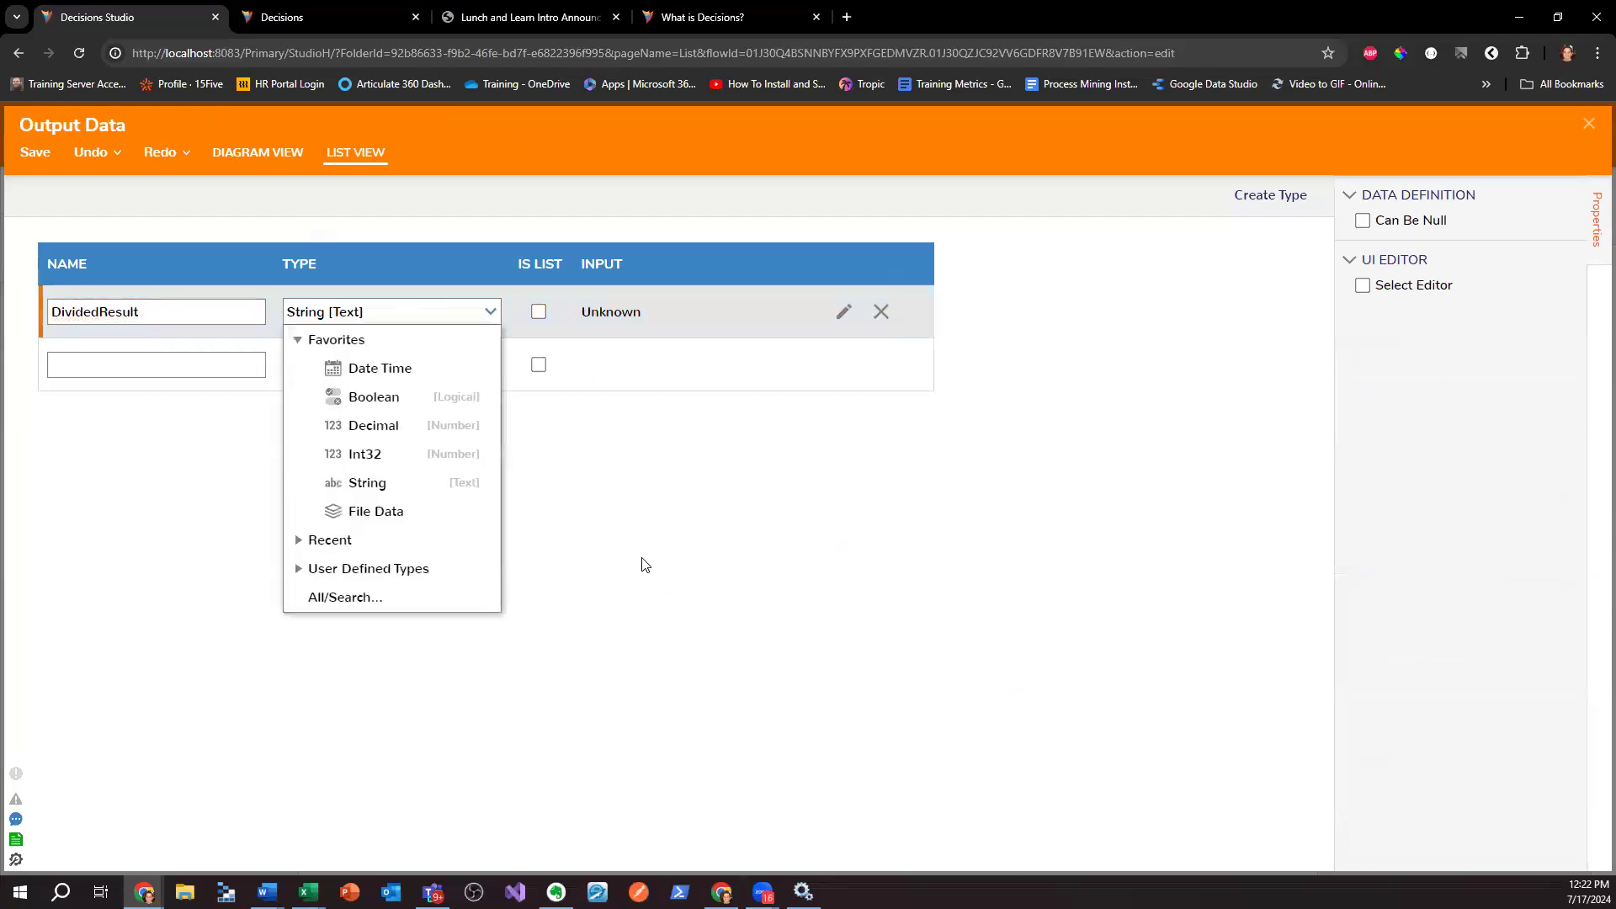
pyautogui.press('Escape')
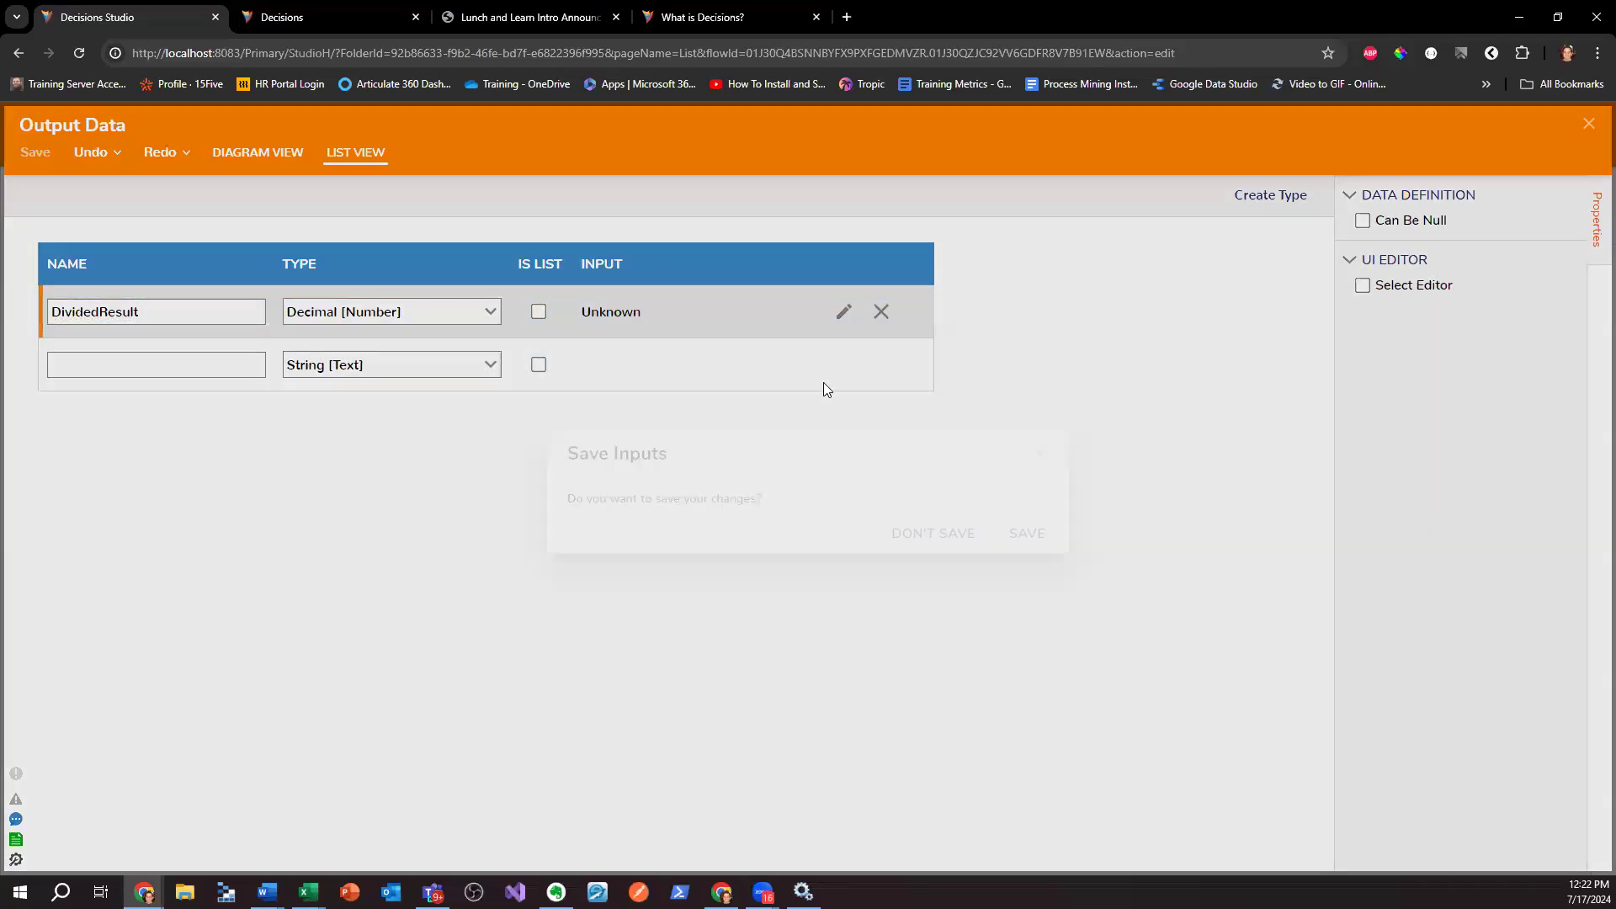
pyautogui.click(1029, 537)
pyautogui.click(1534, 587)
pyautogui.click(1379, 544)
pyautogui.click(653, 378)
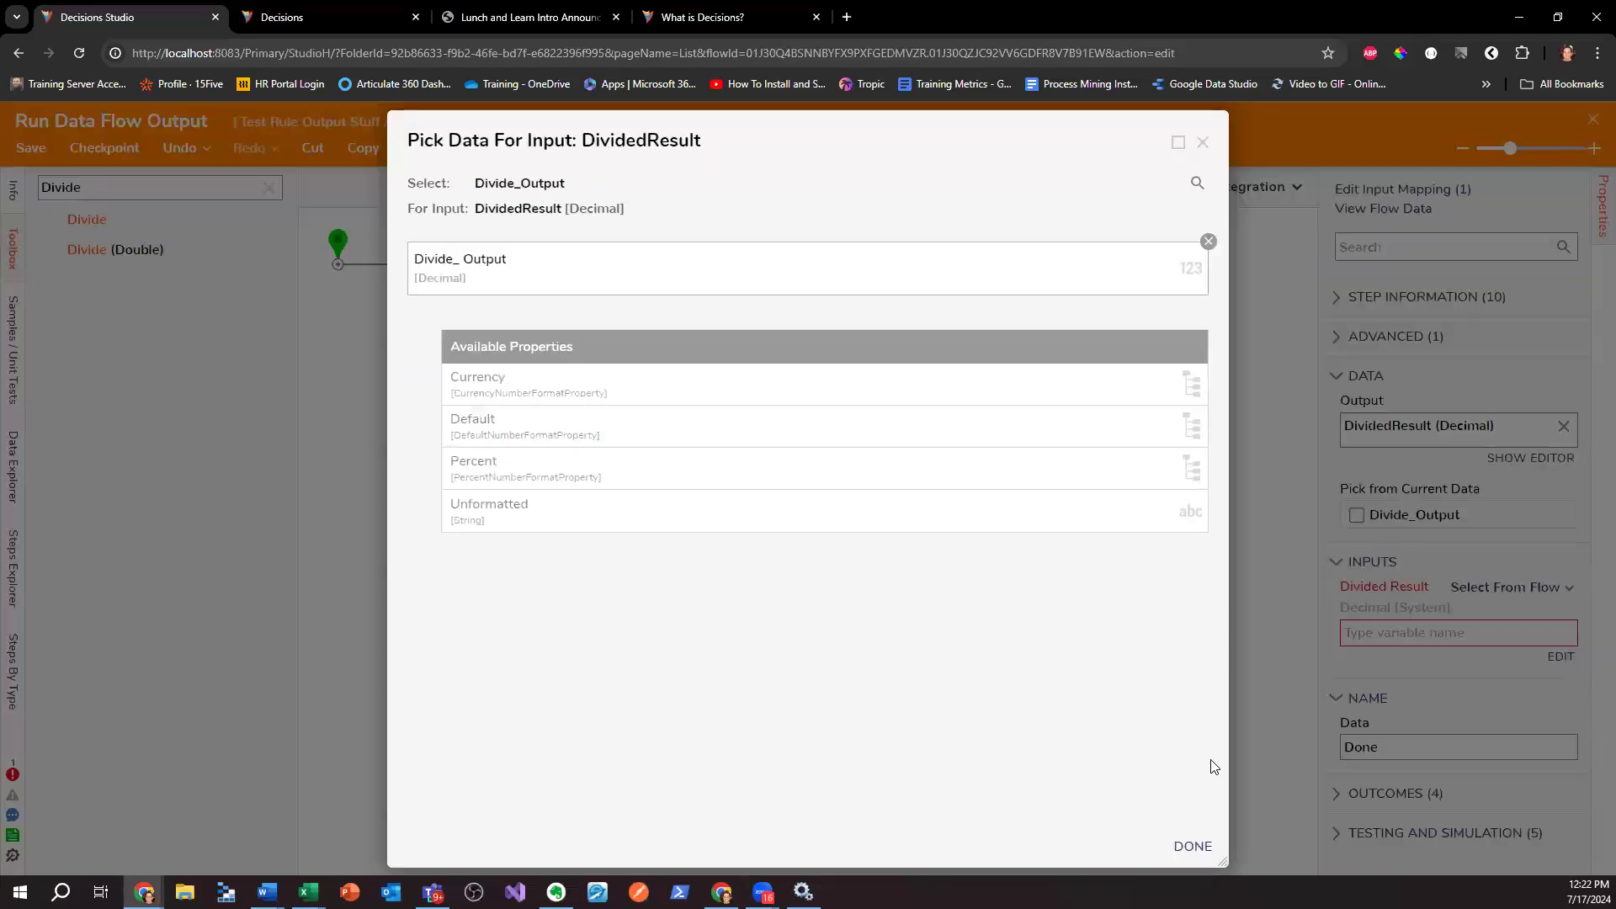
pyautogui.click(1193, 846)
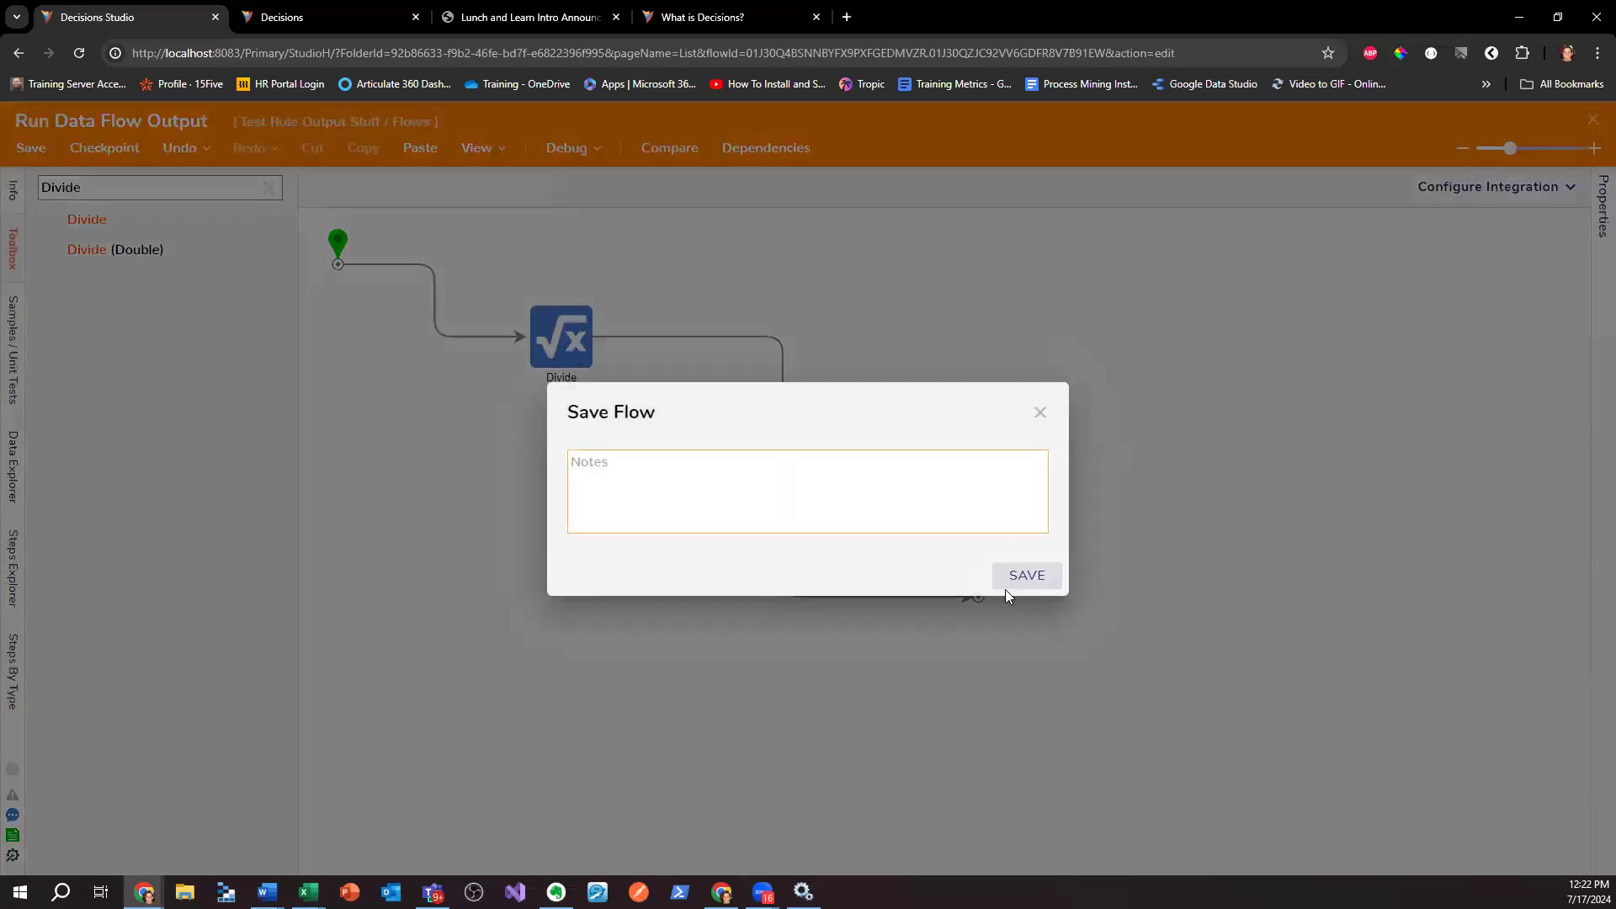
# - Save the Run Data Flow Output flow, close its designer, and dismiss the save error
pyautogui.click(1015, 582)
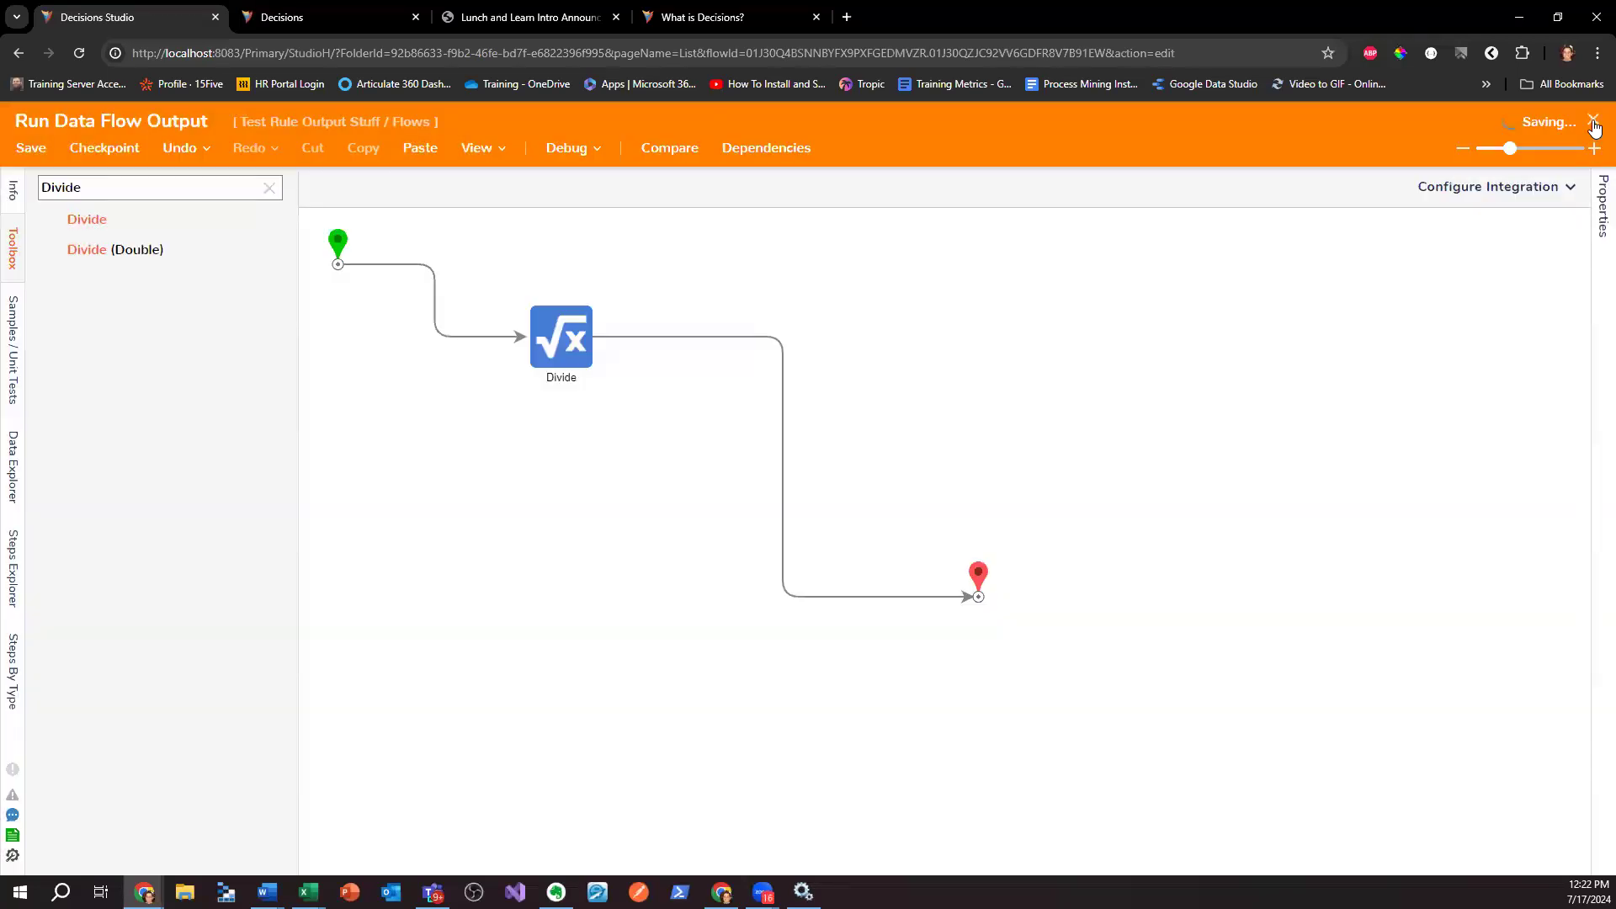
pyautogui.click(1594, 127)
pyautogui.click(1028, 581)
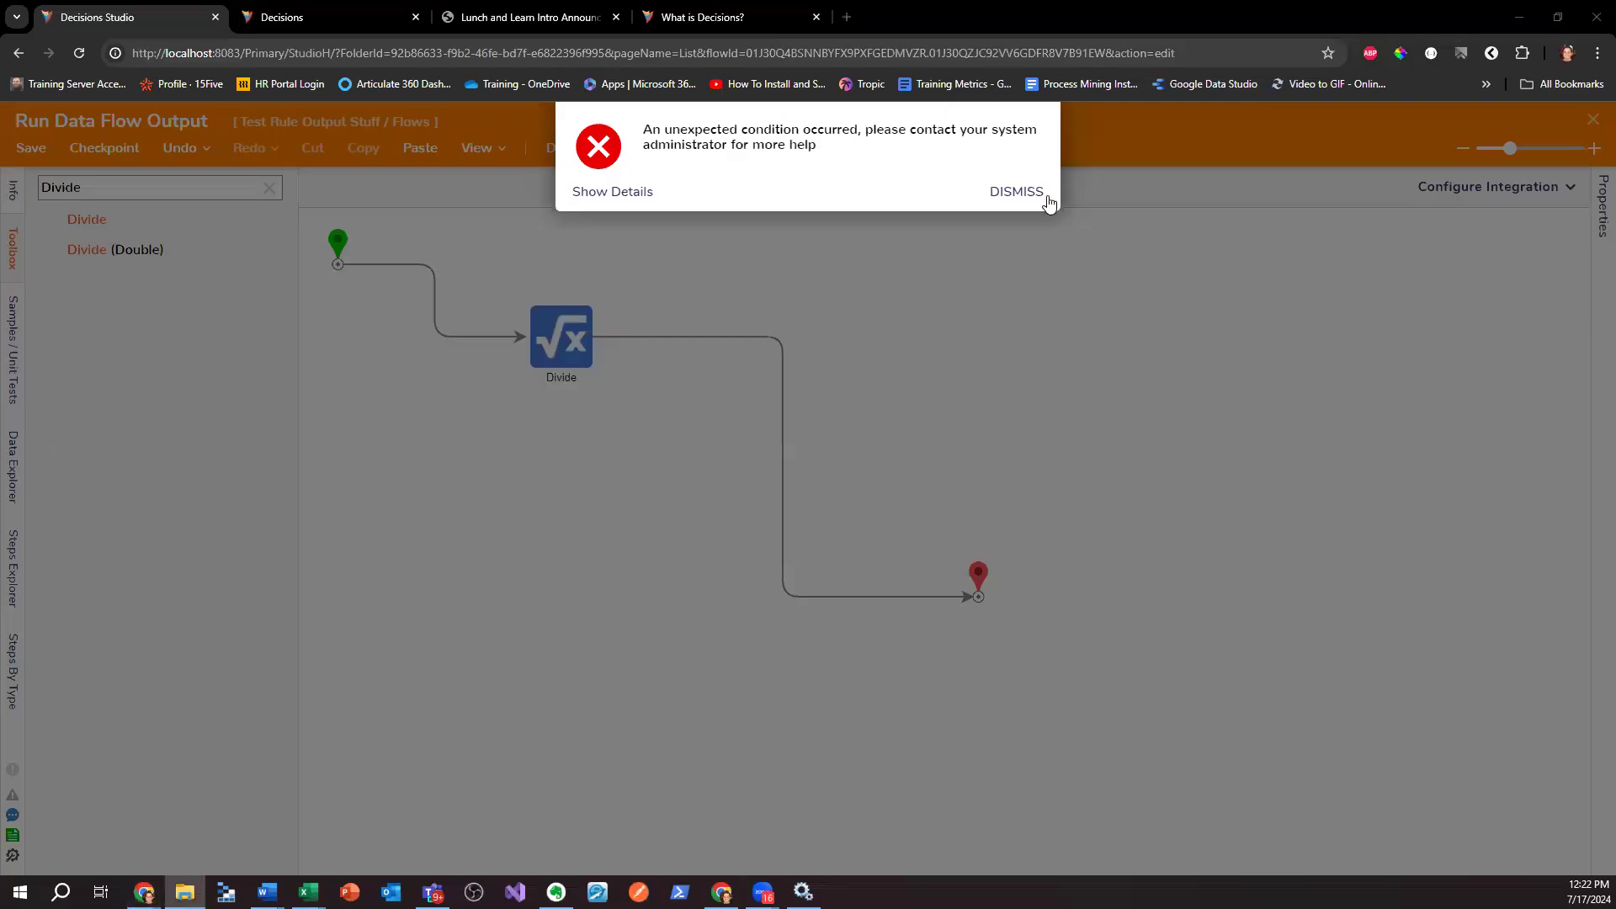
pyautogui.click(1017, 192)
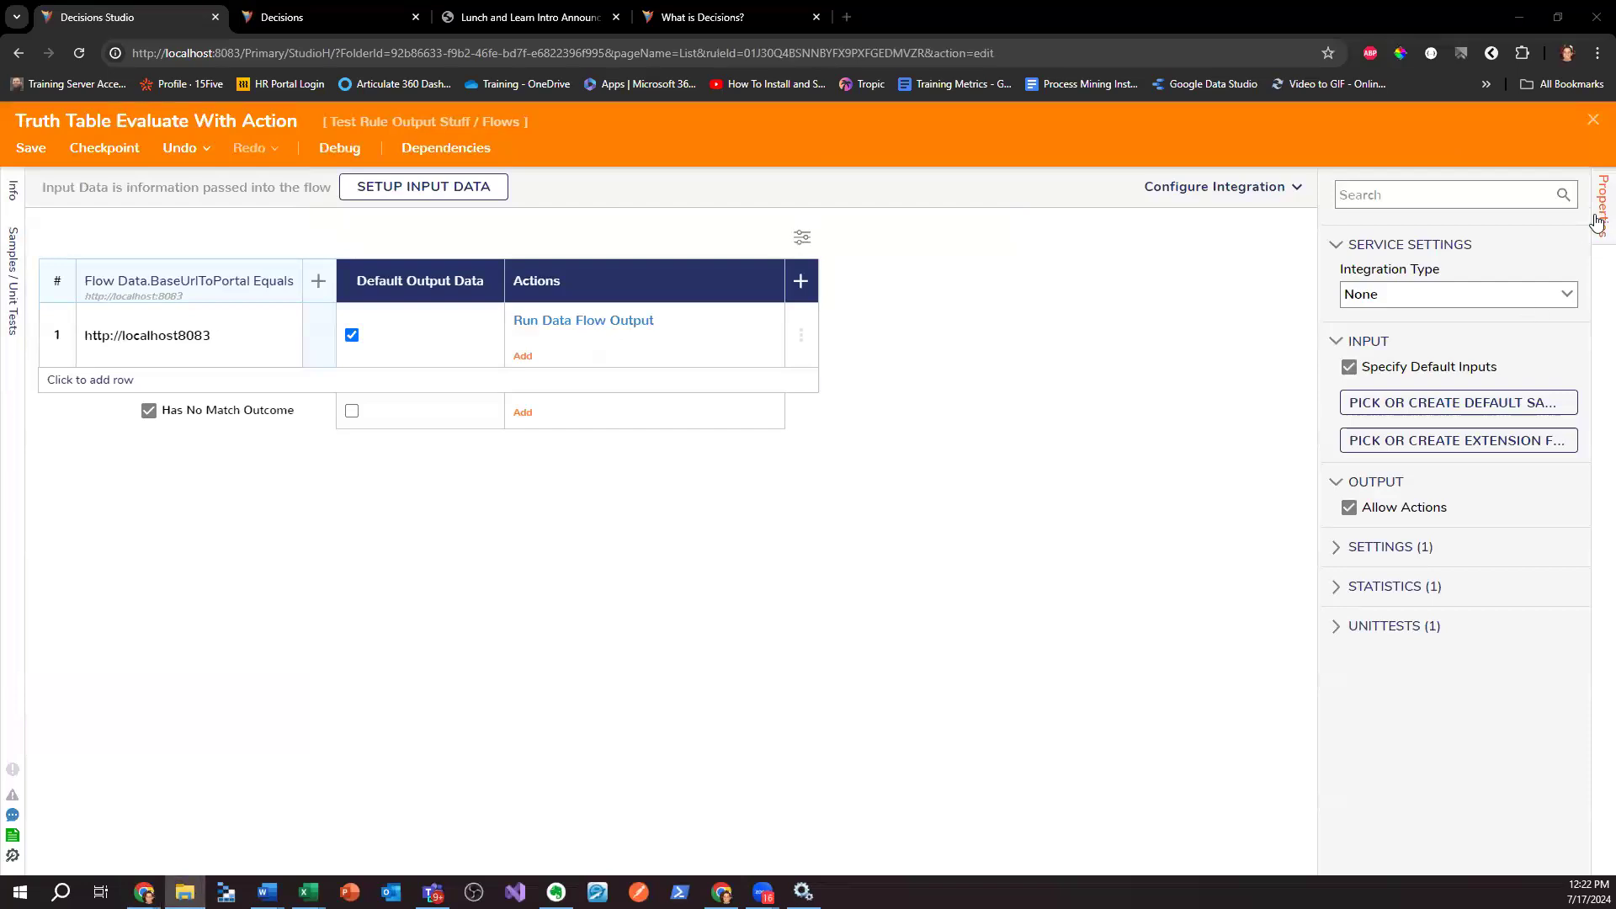
pyautogui.click(1594, 130)
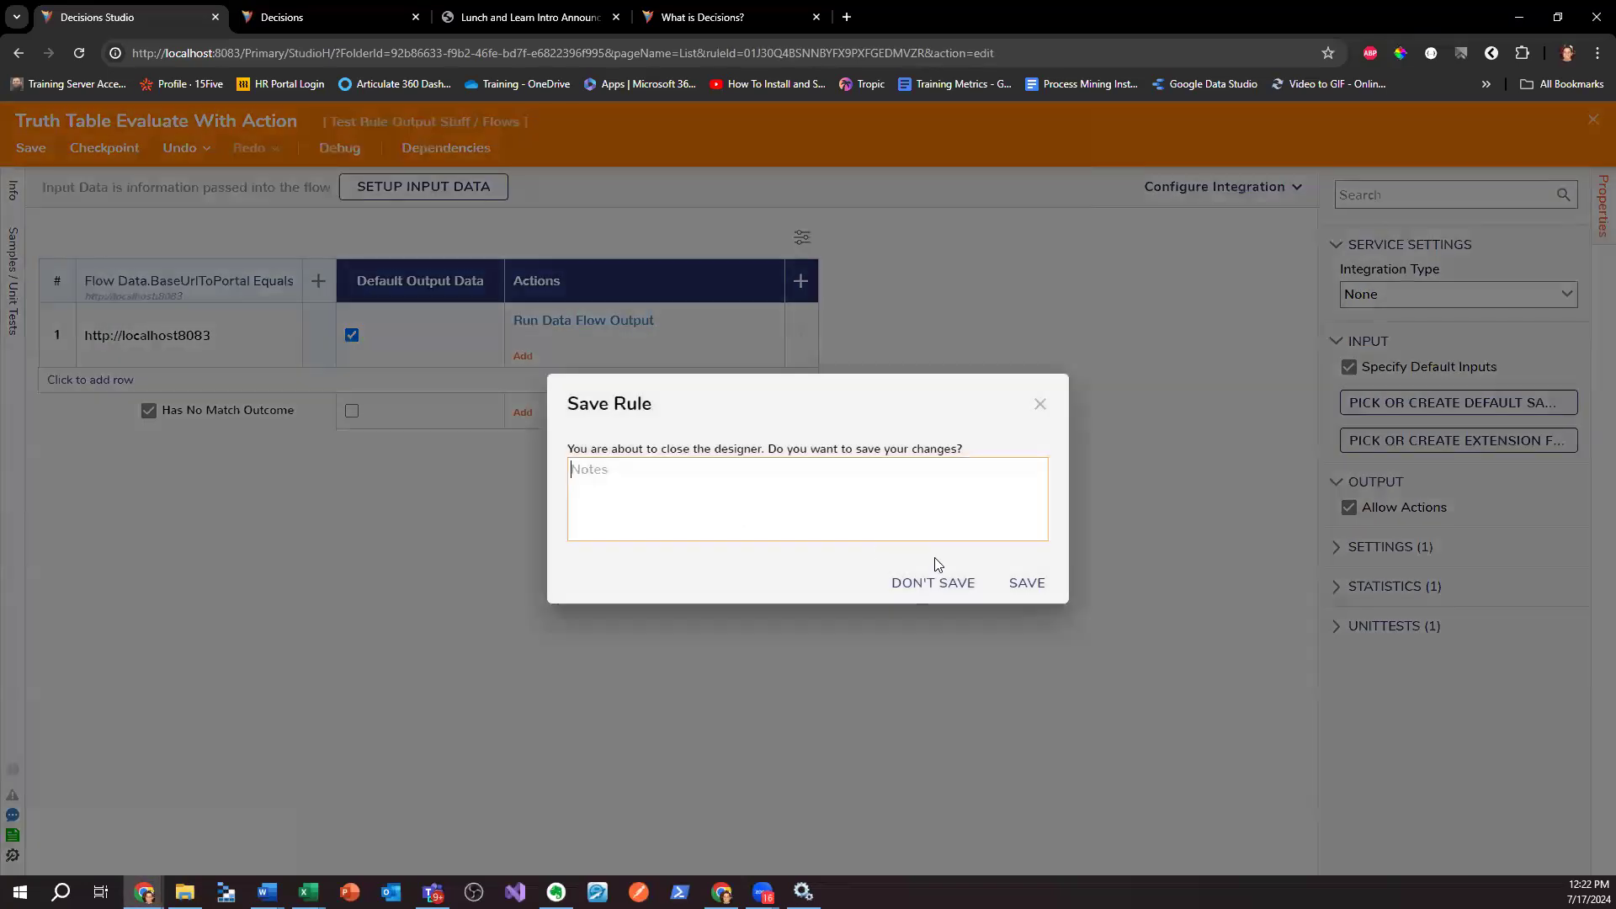
pyautogui.click(1030, 587)
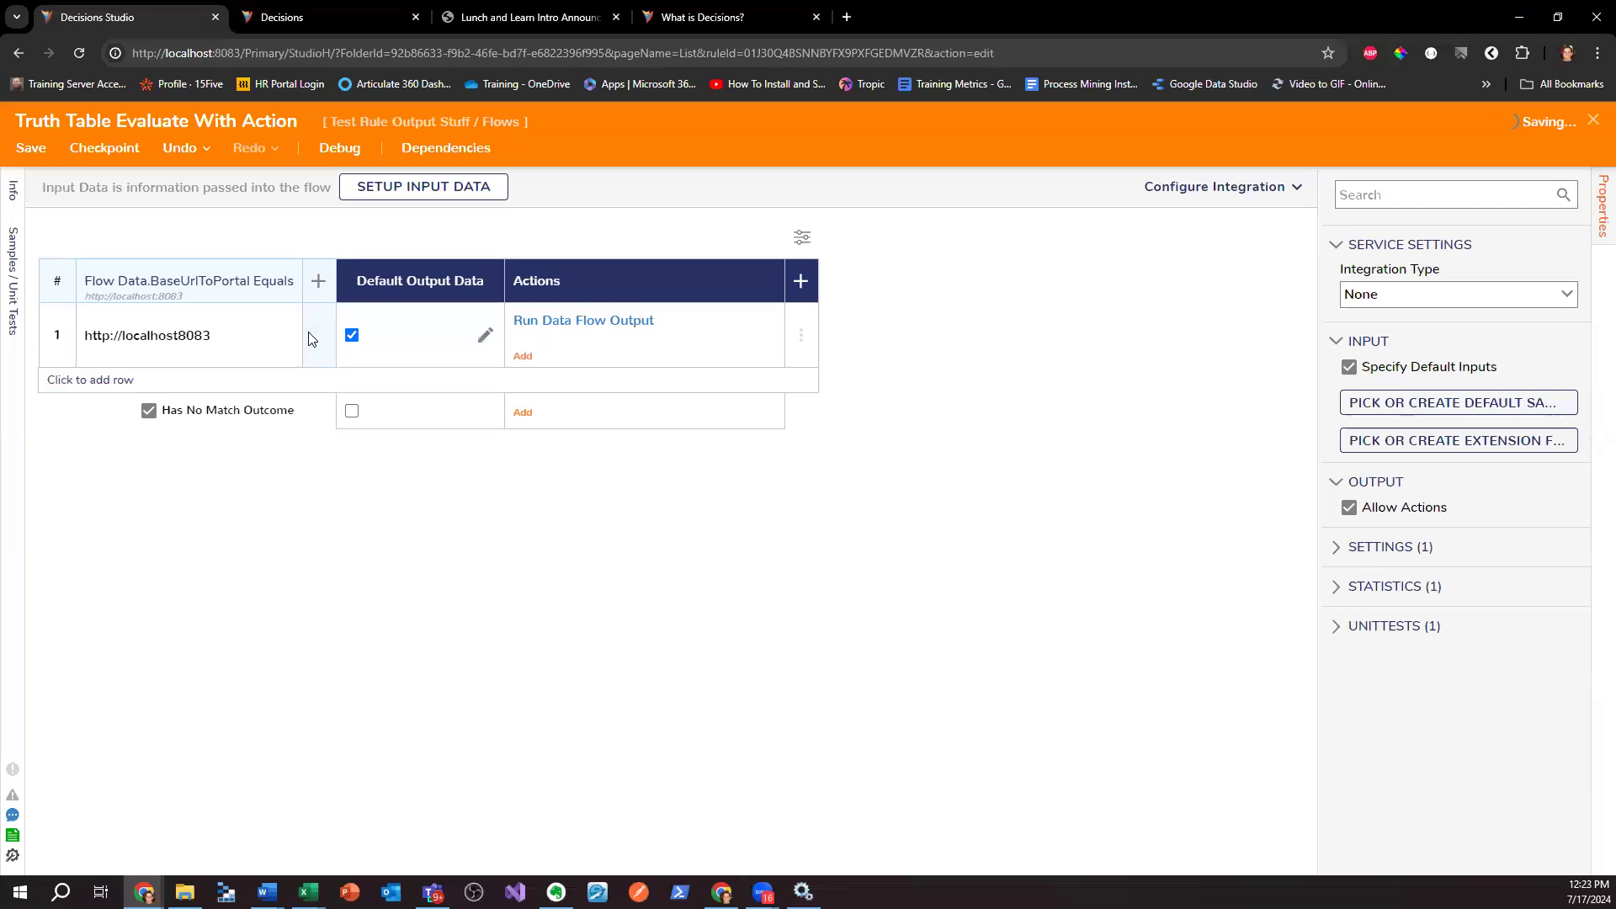
pyautogui.click(266, 335)
pyautogui.click(368, 502)
pyautogui.write(':')
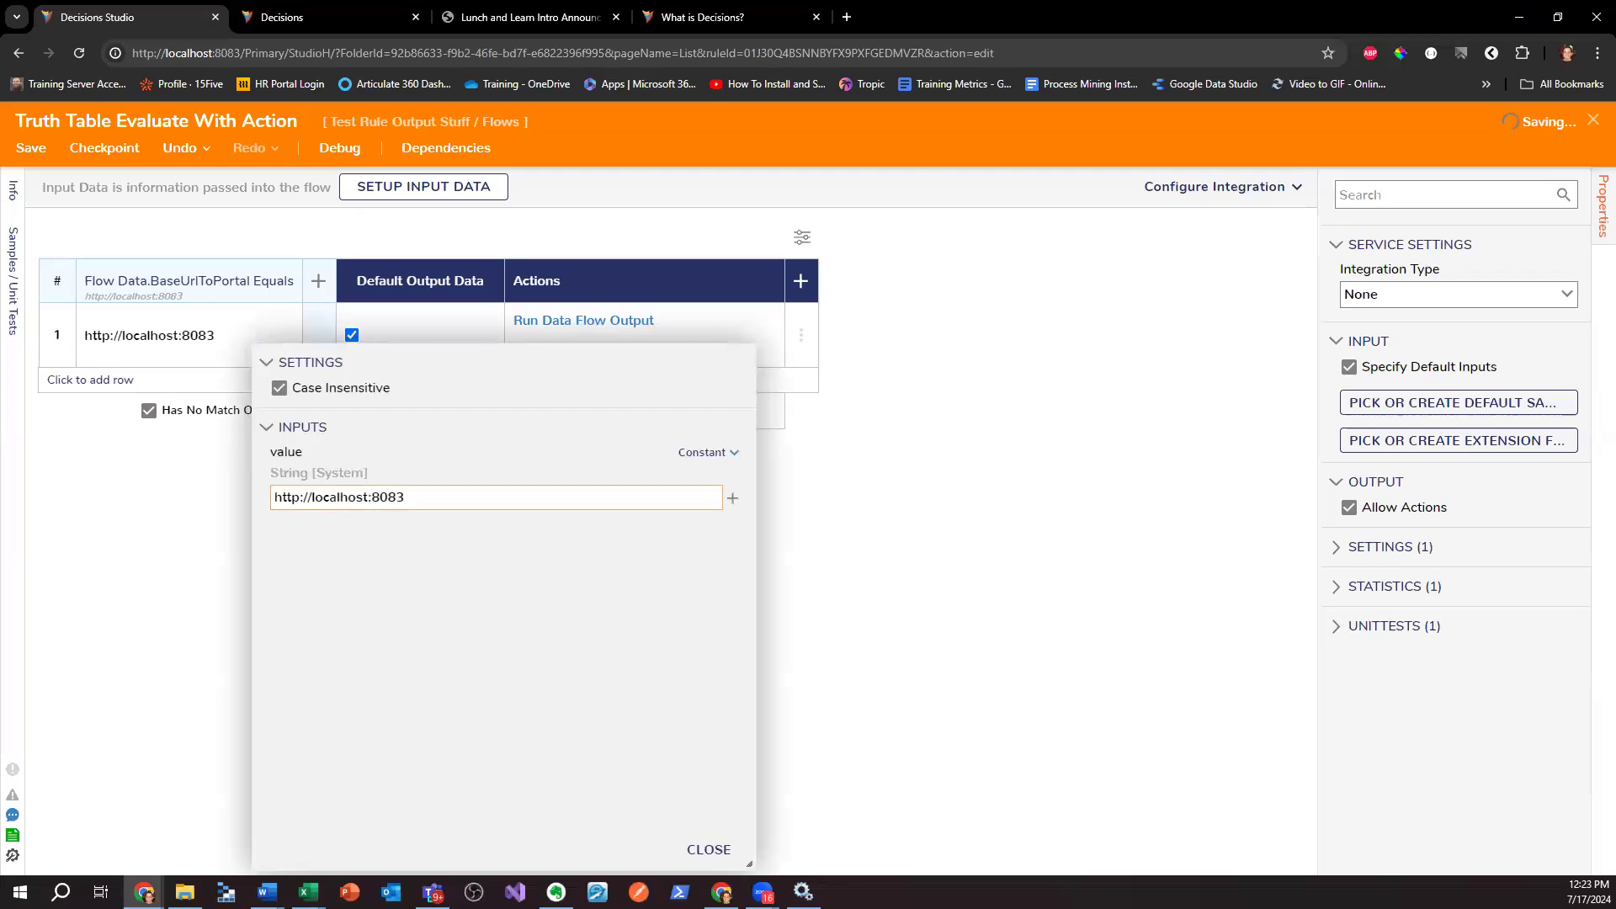
pyautogui.click(709, 849)
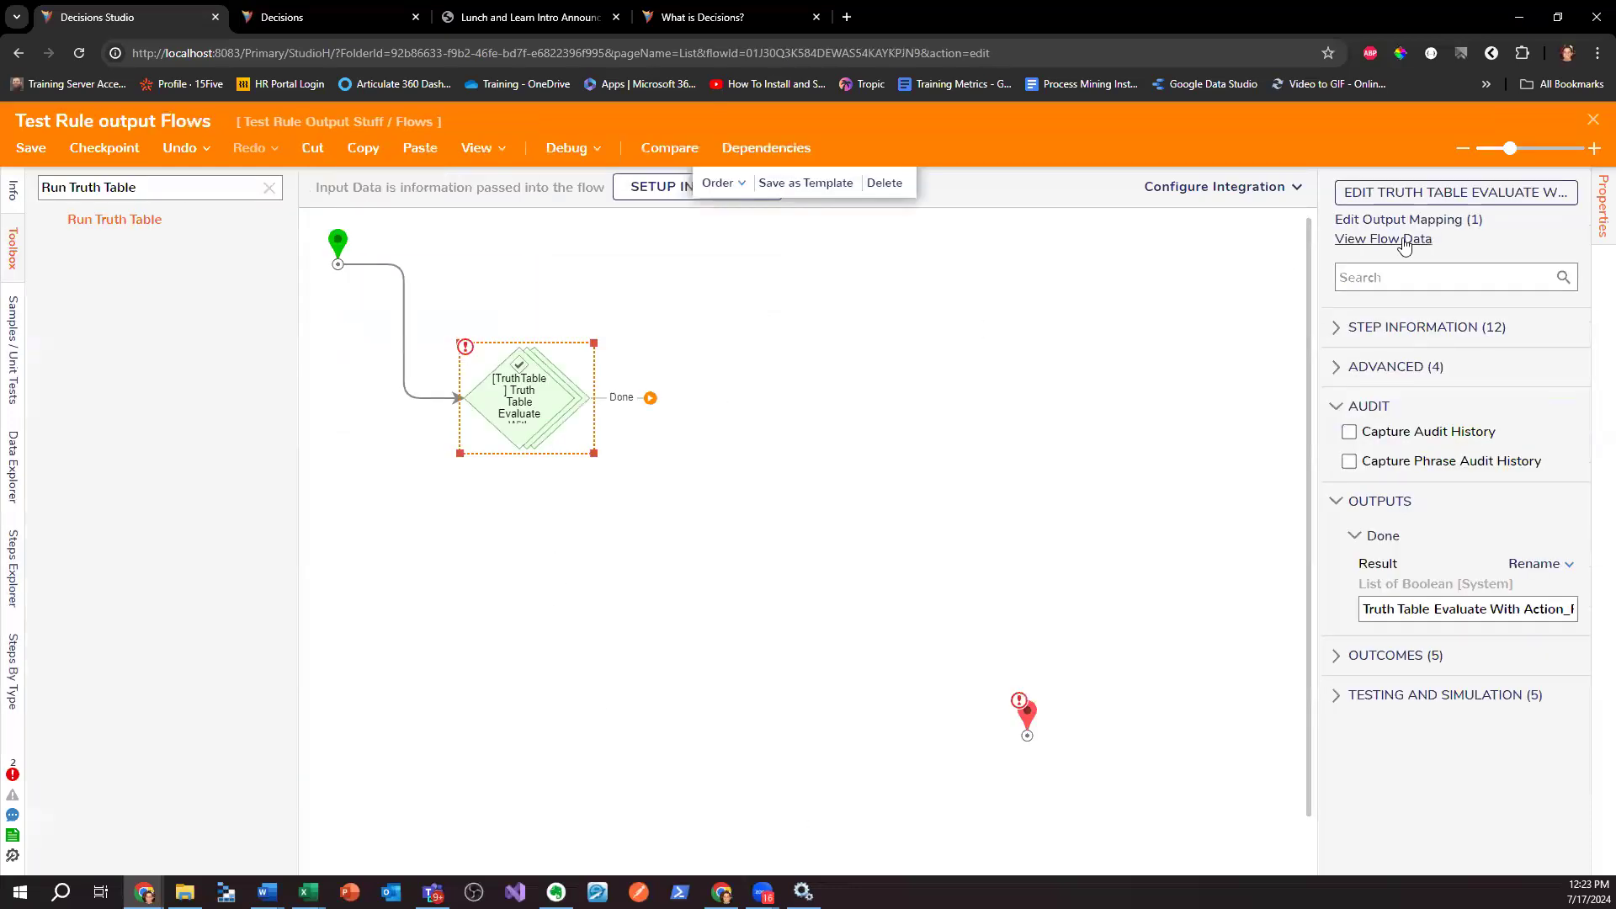
pyautogui.click(1434, 192)
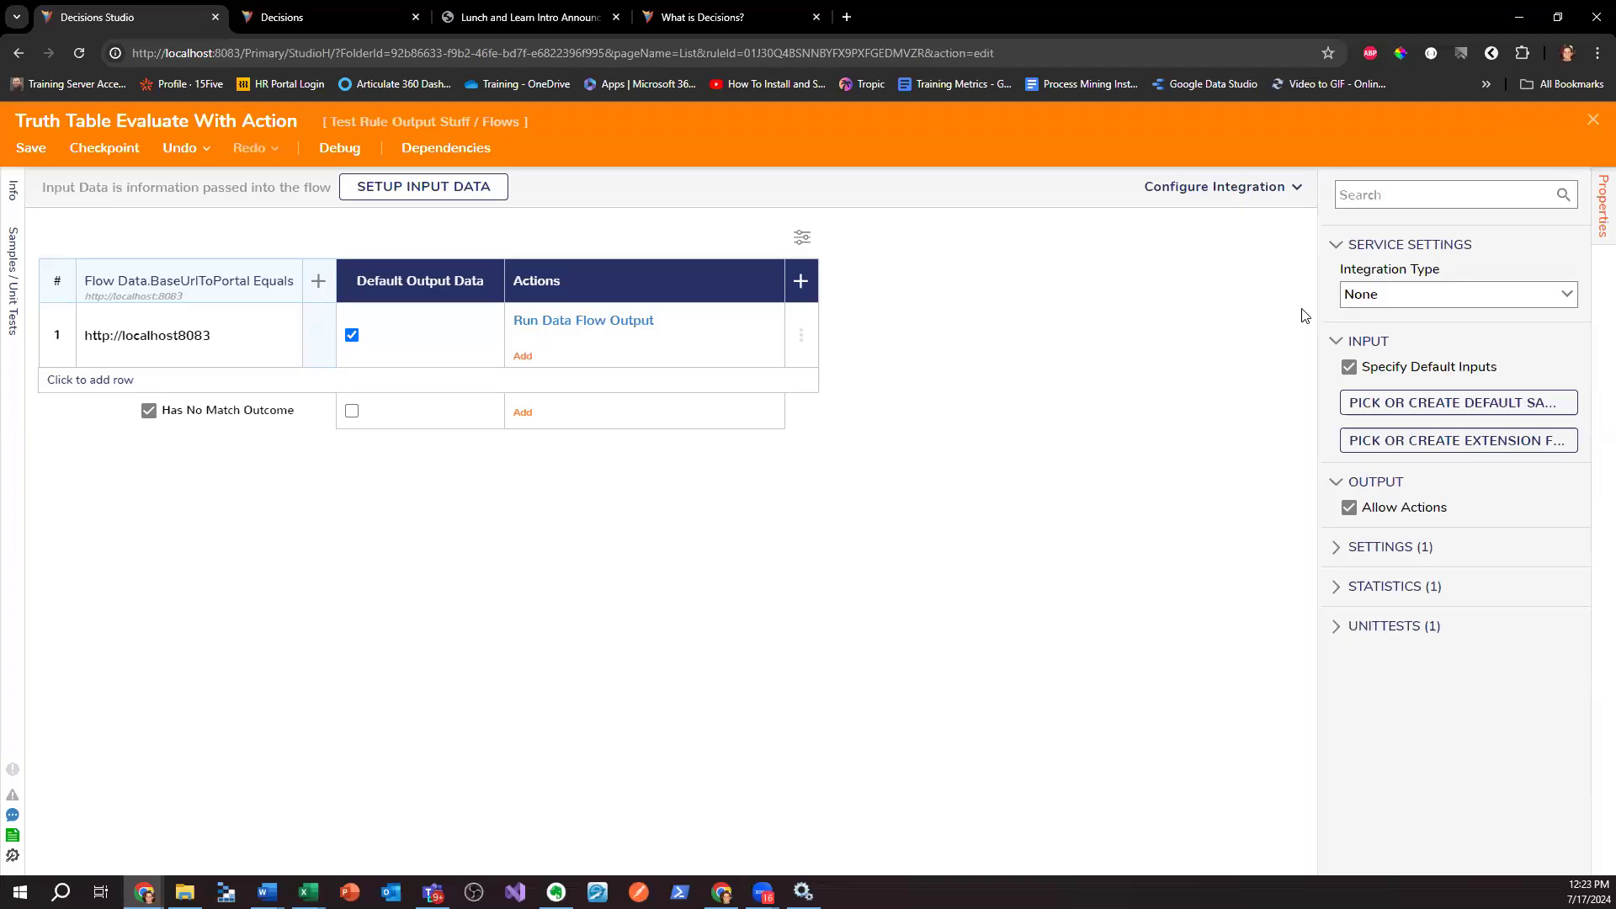
# - Re-apply the ':' fix to row 1's condition URL and save the truth table rule
pyautogui.moveTo(266, 335)
pyautogui.click(259, 335)
pyautogui.click(369, 502)
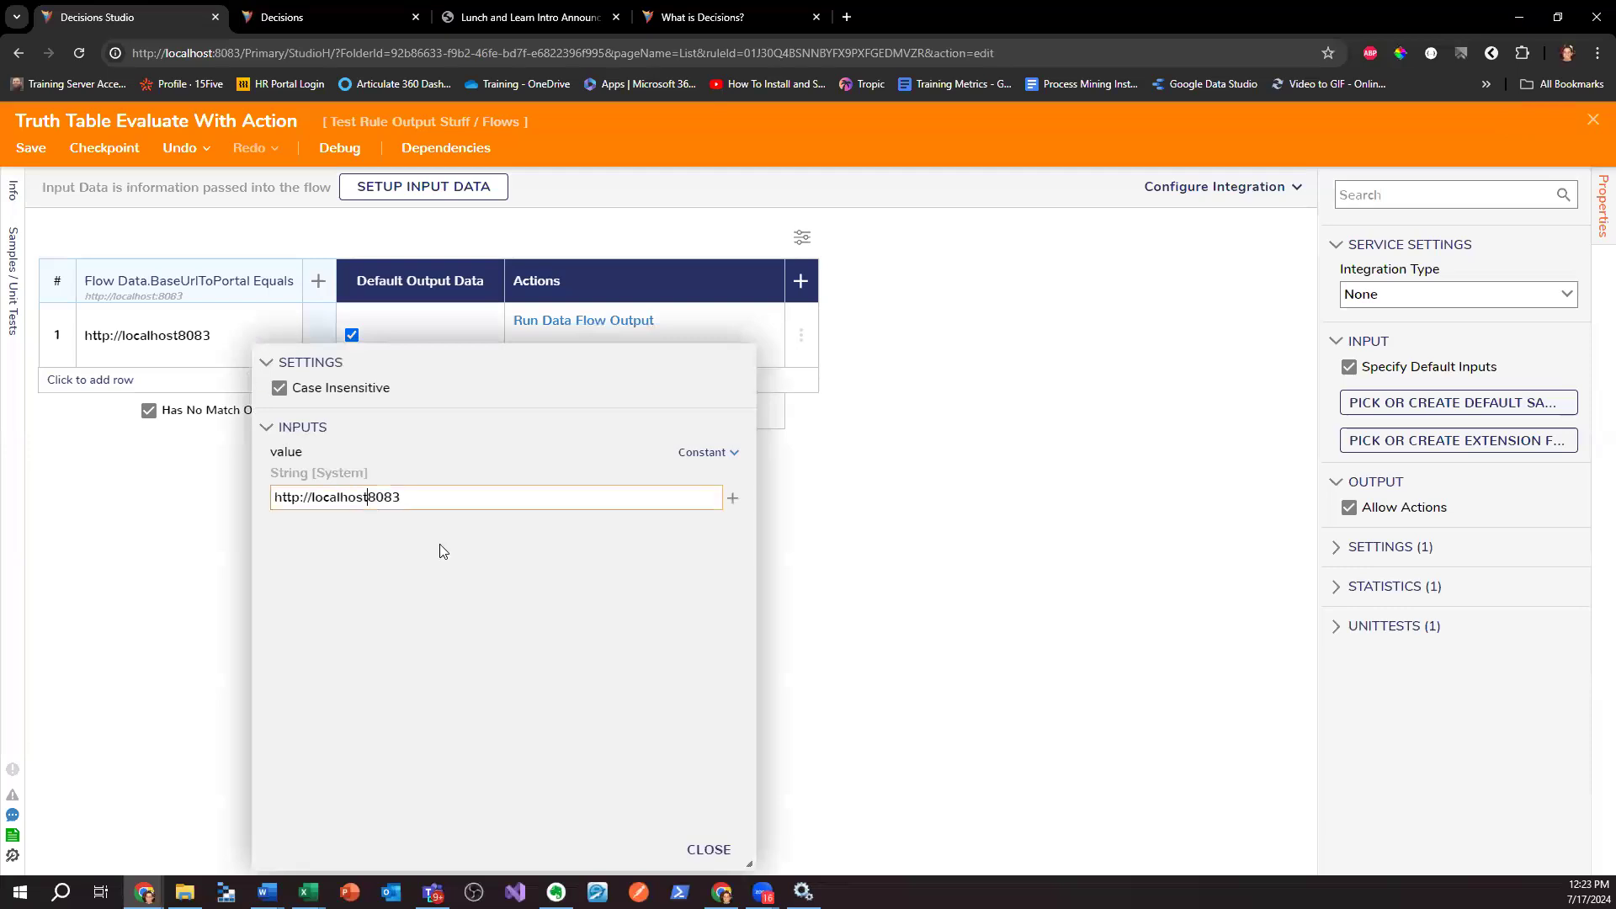
pyautogui.write(':')
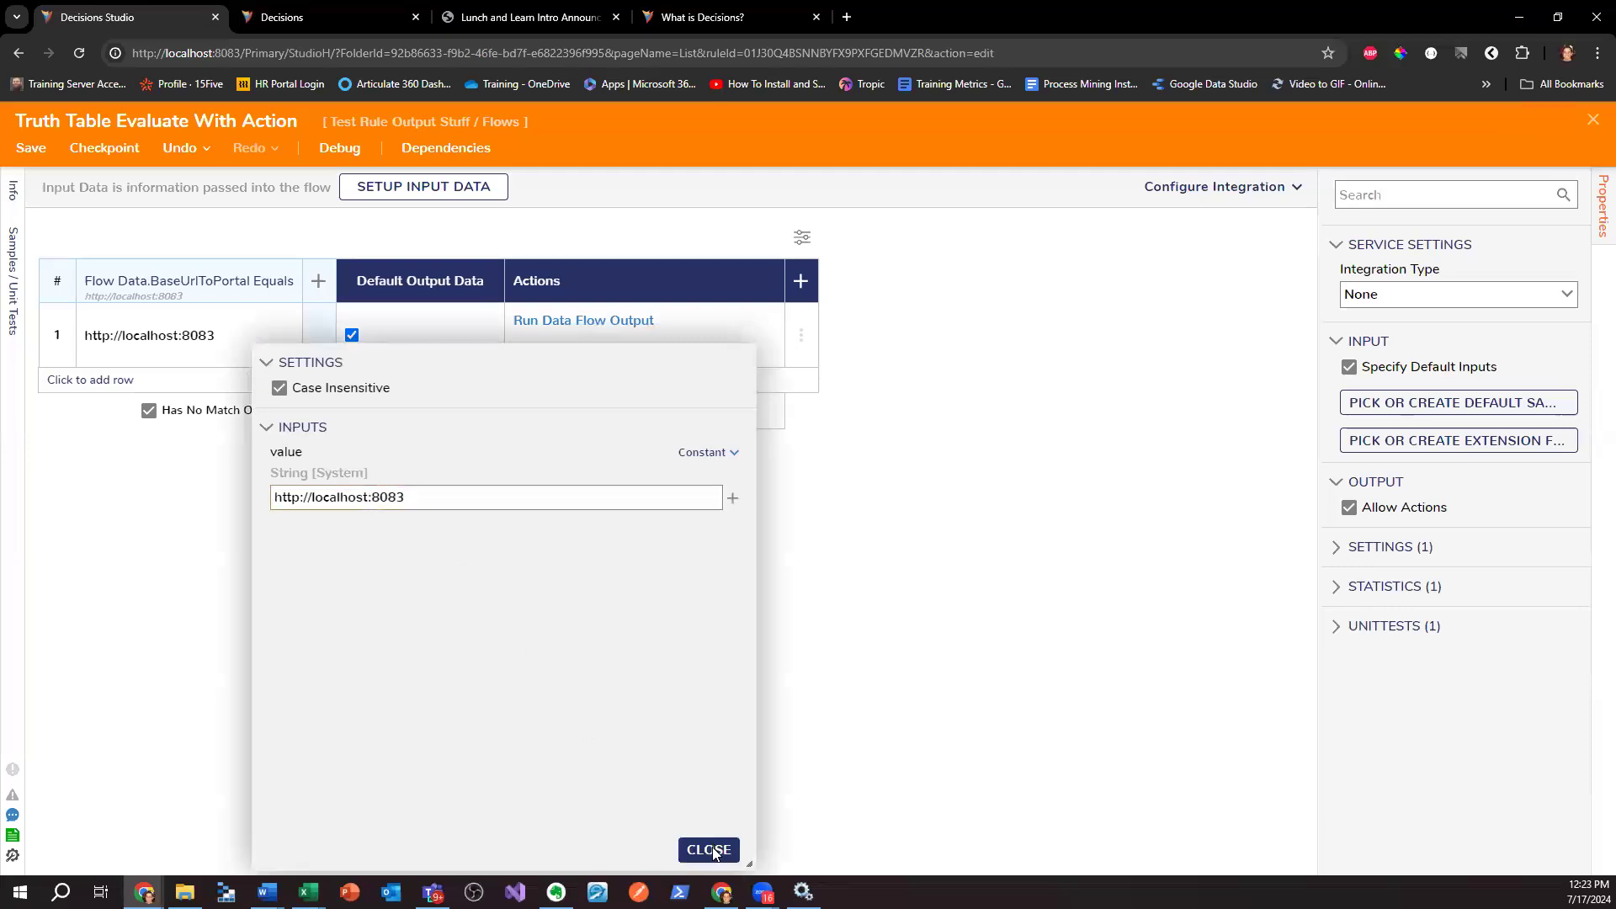
pyautogui.click(708, 849)
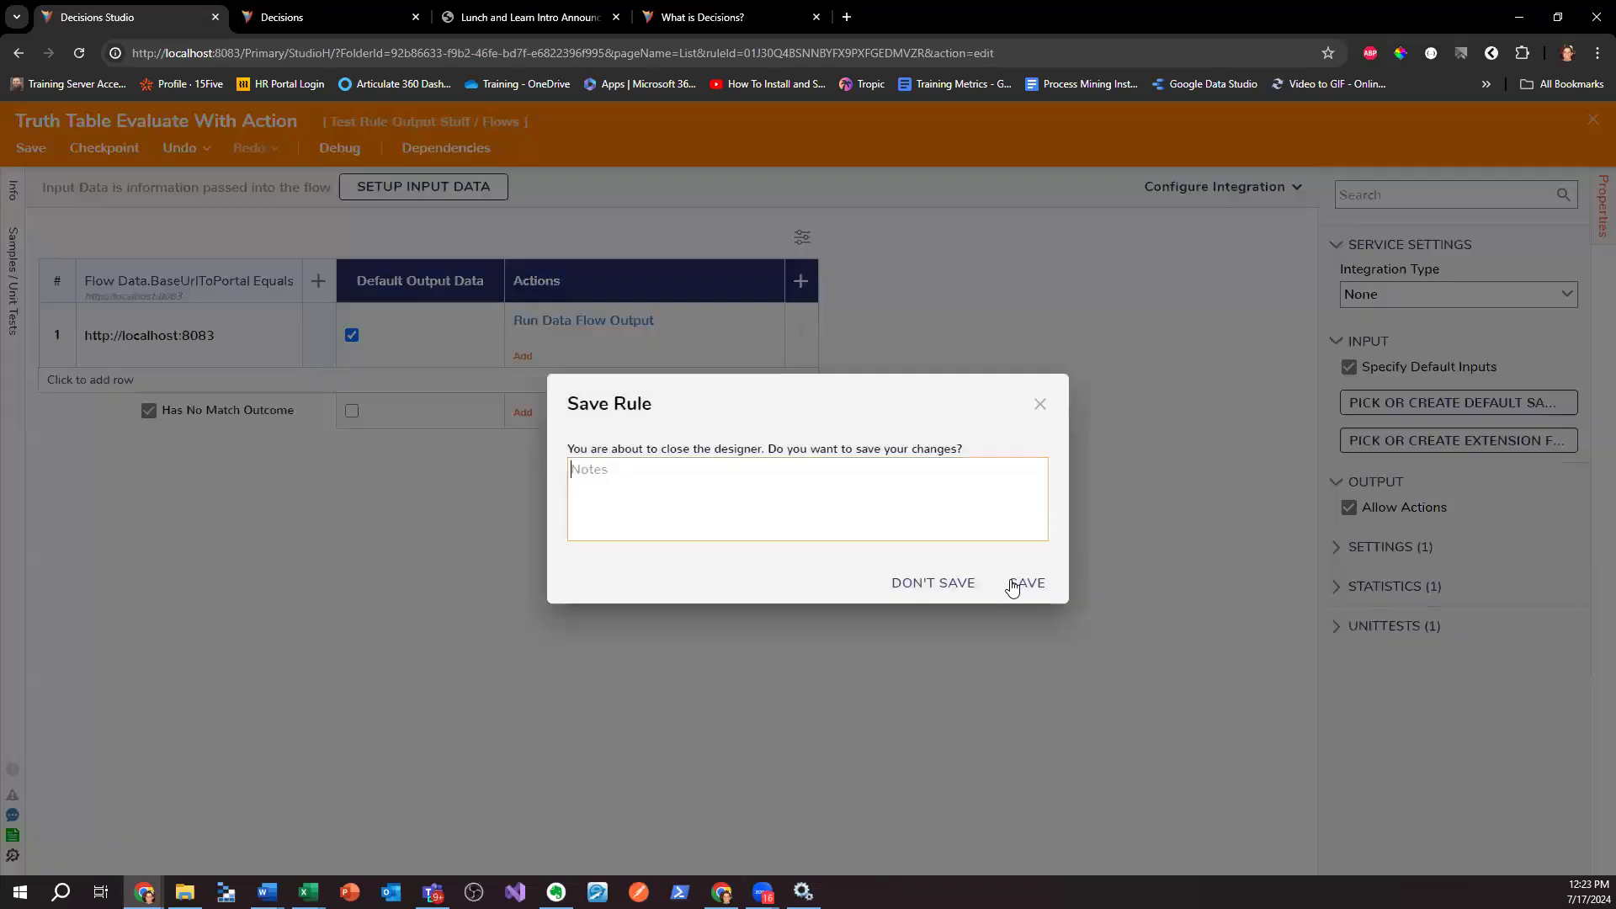
pyautogui.click(1023, 587)
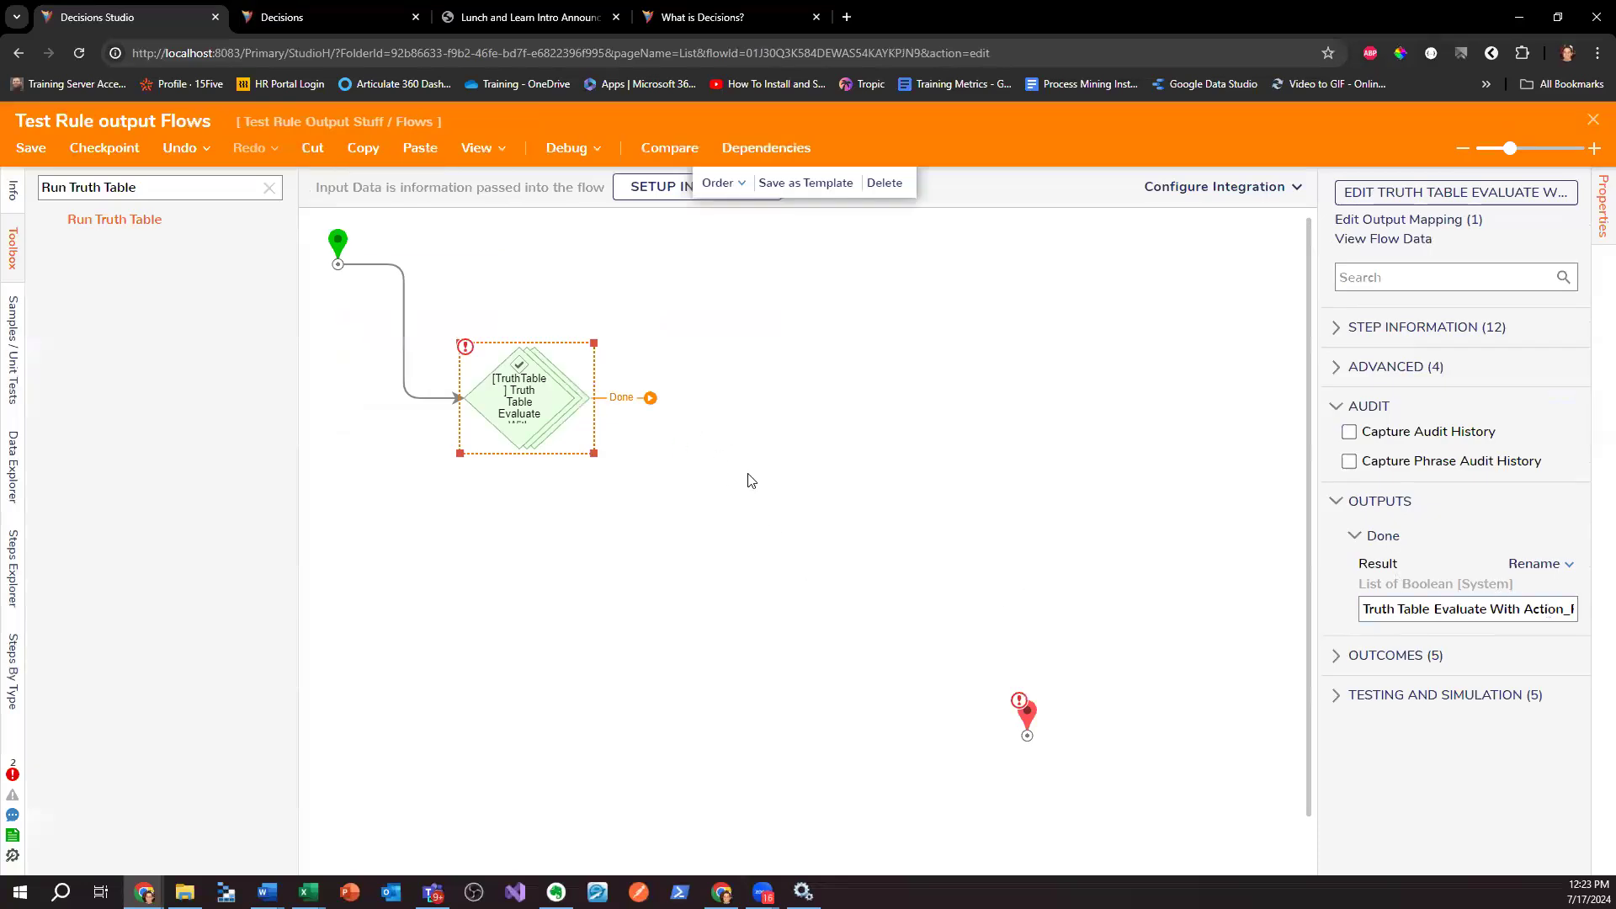
# - Connect the truth table step's Done outcome to the End node and start a debug run
pyautogui.click(689, 429)
pyautogui.moveTo(650, 398); pyautogui.dragTo(1027, 734)
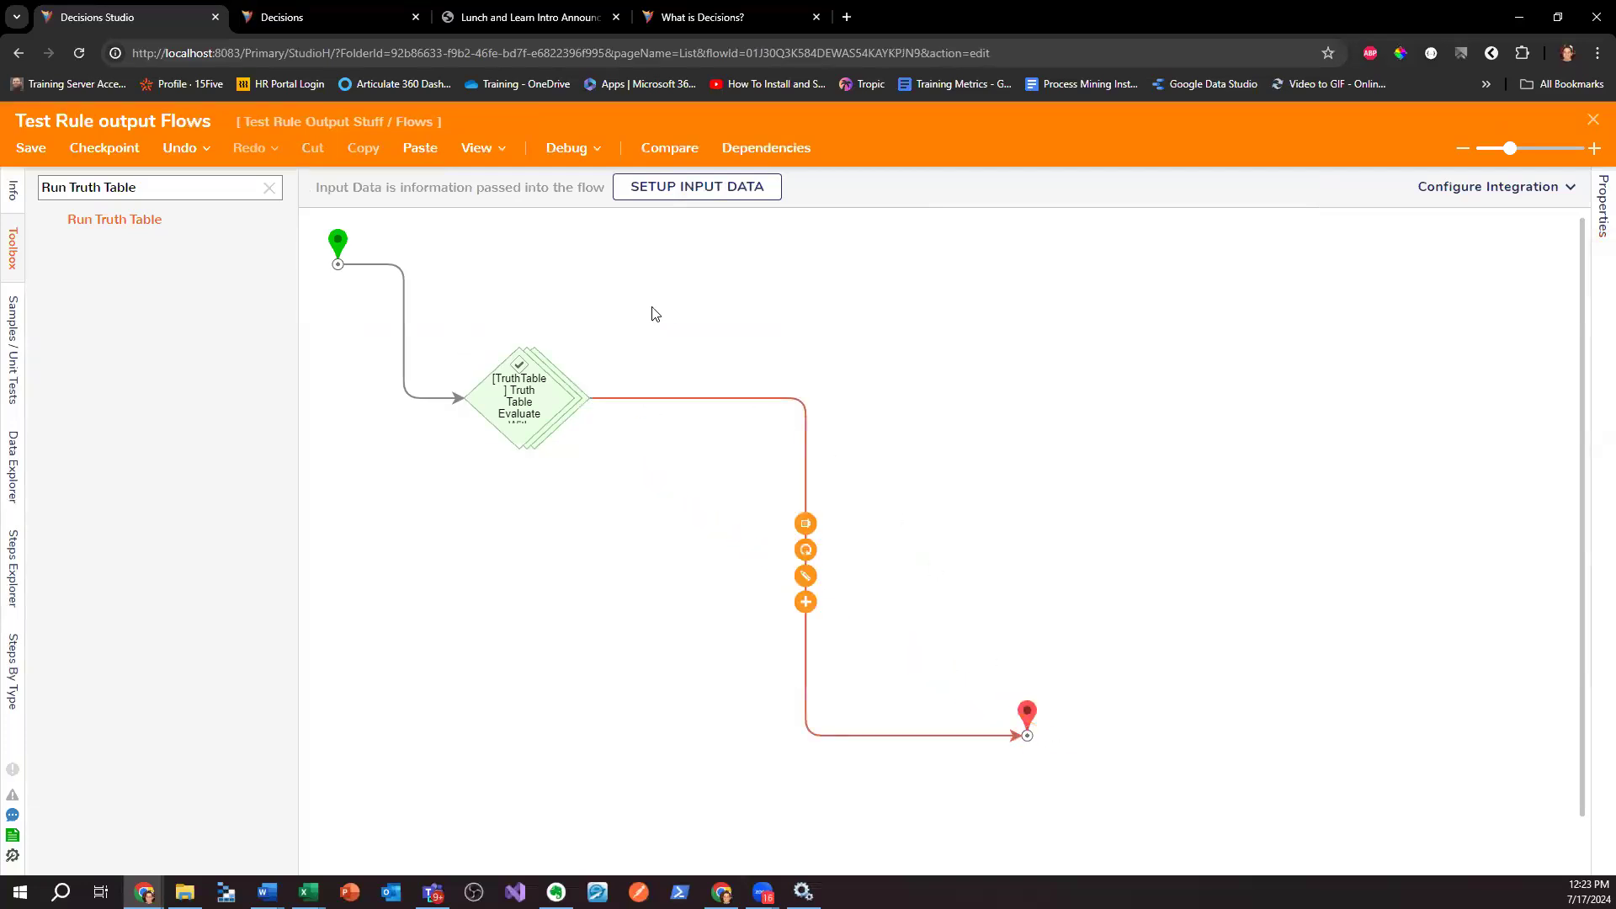
pyautogui.click(566, 147)
pyautogui.click(841, 406)
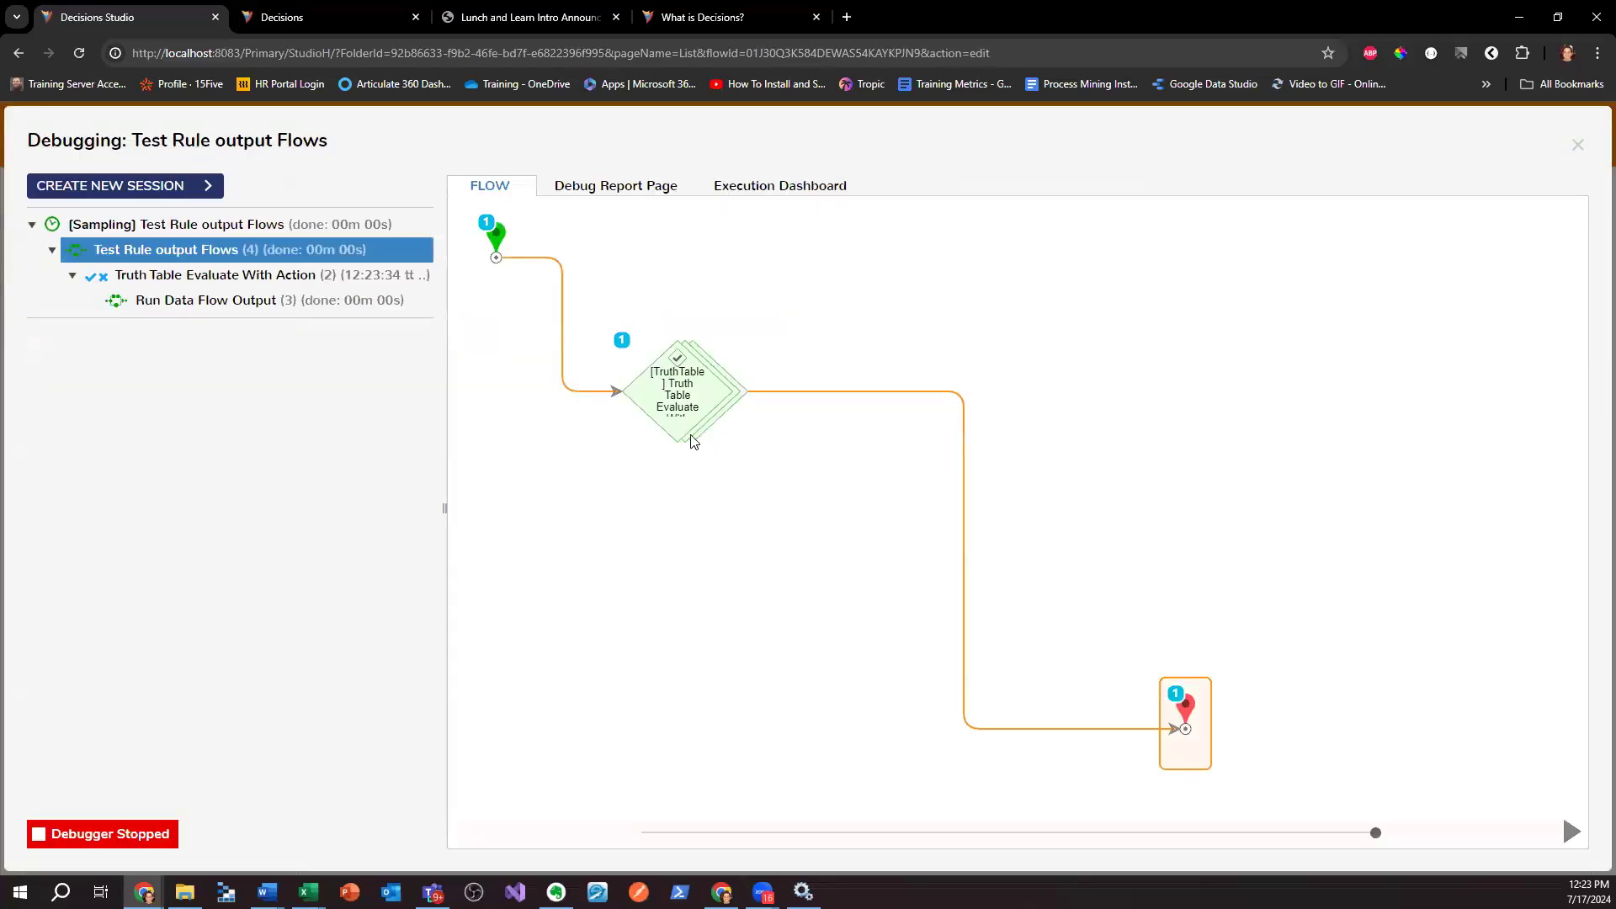
# - Check the truth table step's output data and the Divide flow's run trace, then close the debugger
pyautogui.click(729, 396)
pyautogui.click(924, 420)
pyautogui.click(1028, 433)
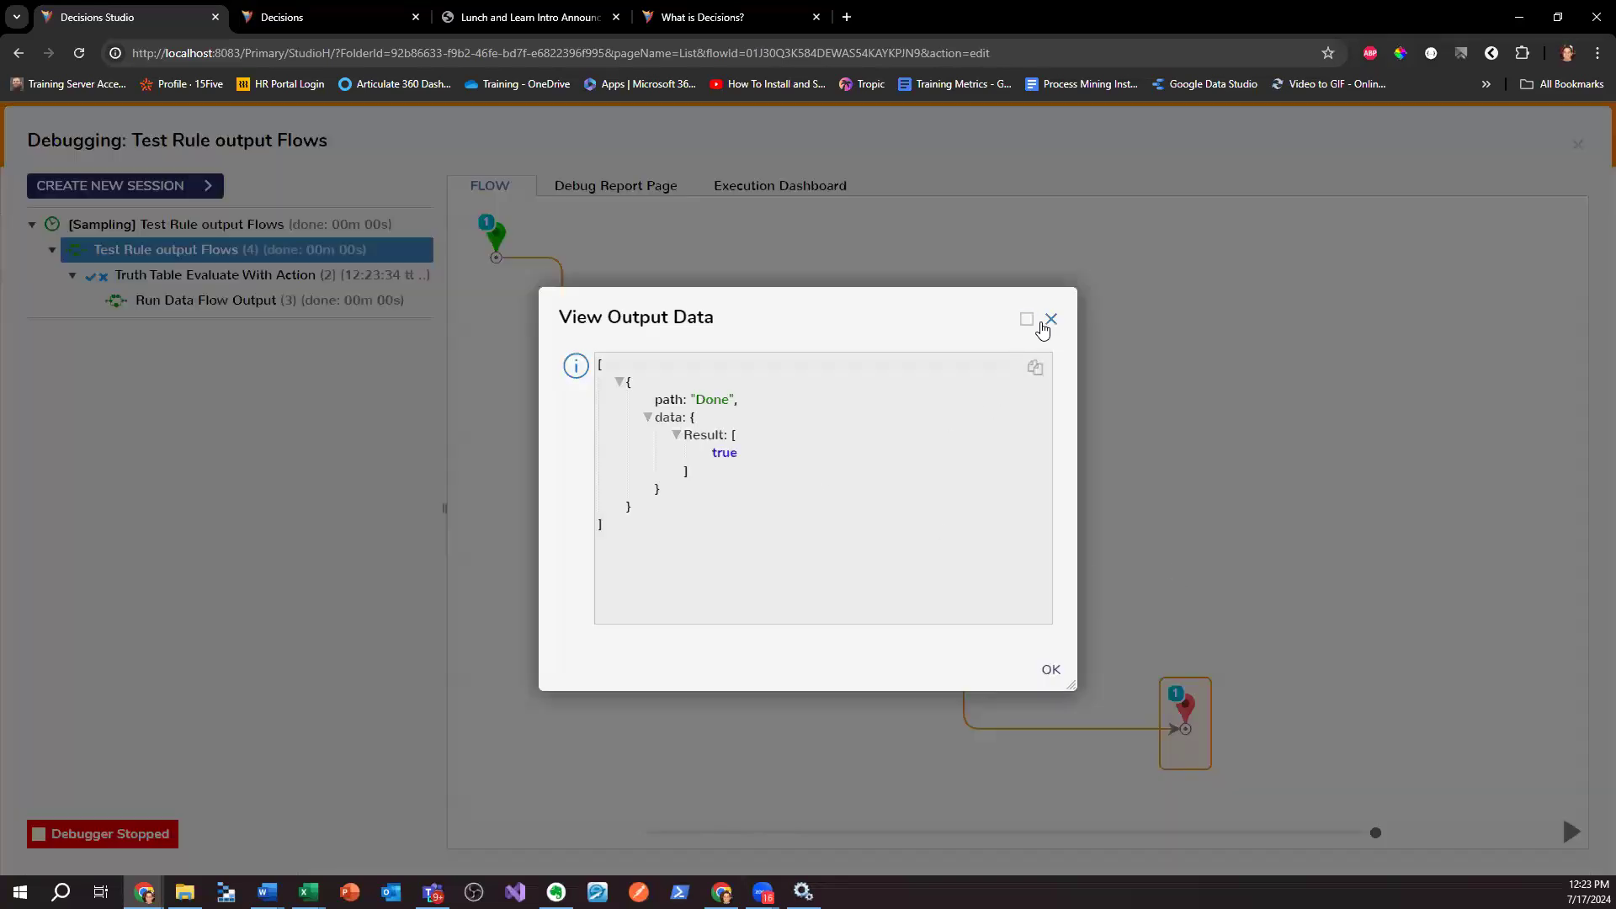
pyautogui.click(1051, 318)
pyautogui.click(269, 299)
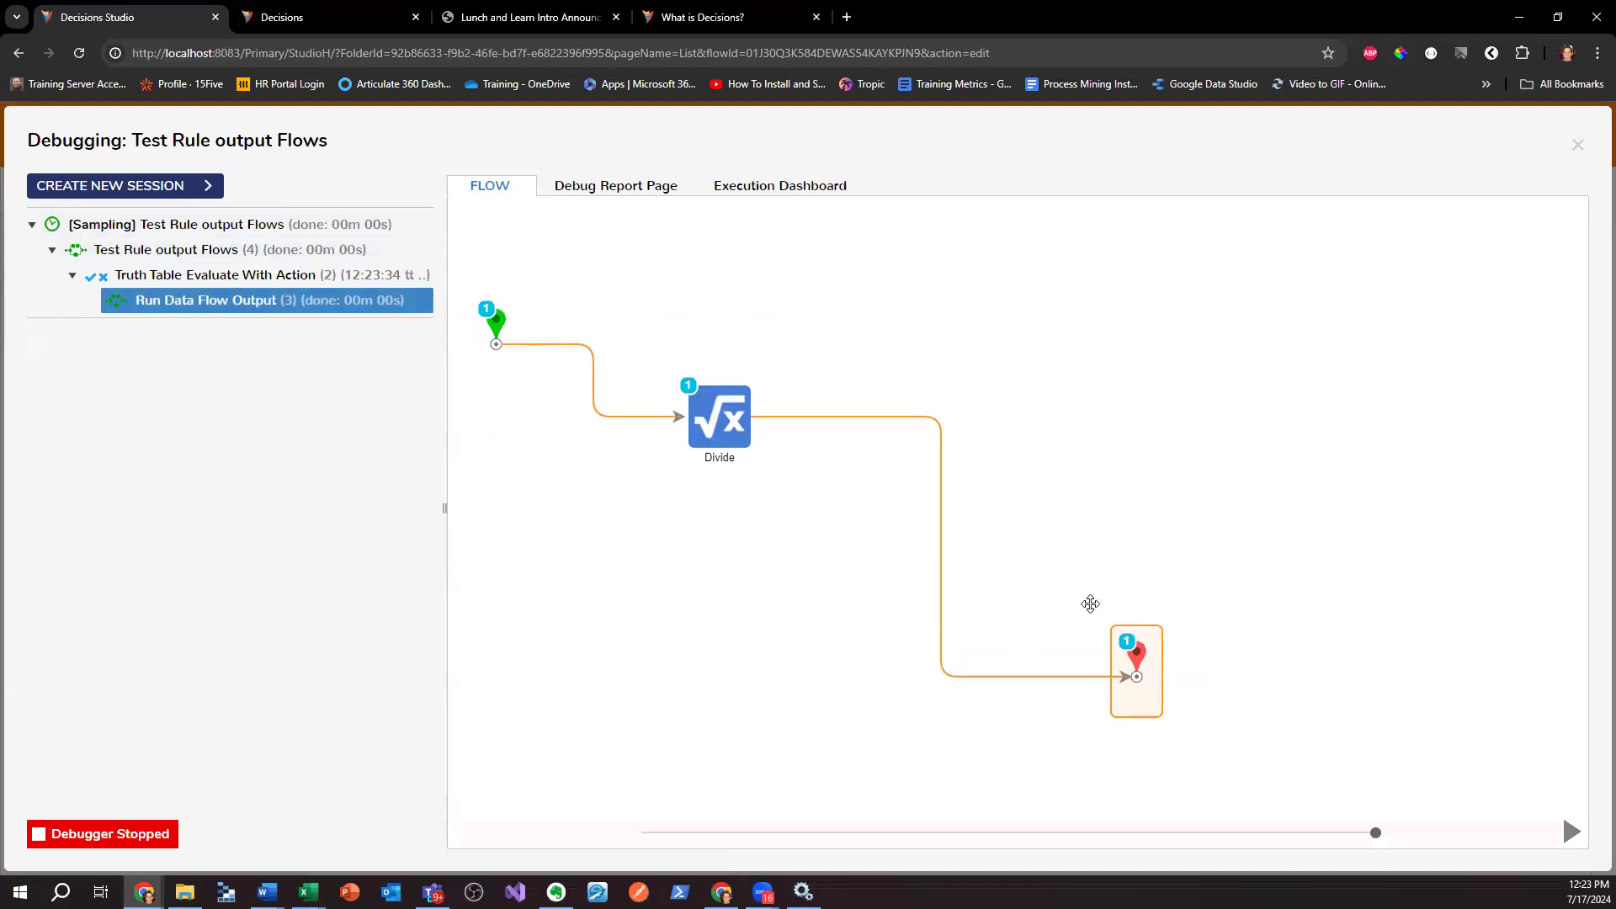
pyautogui.click(1576, 145)
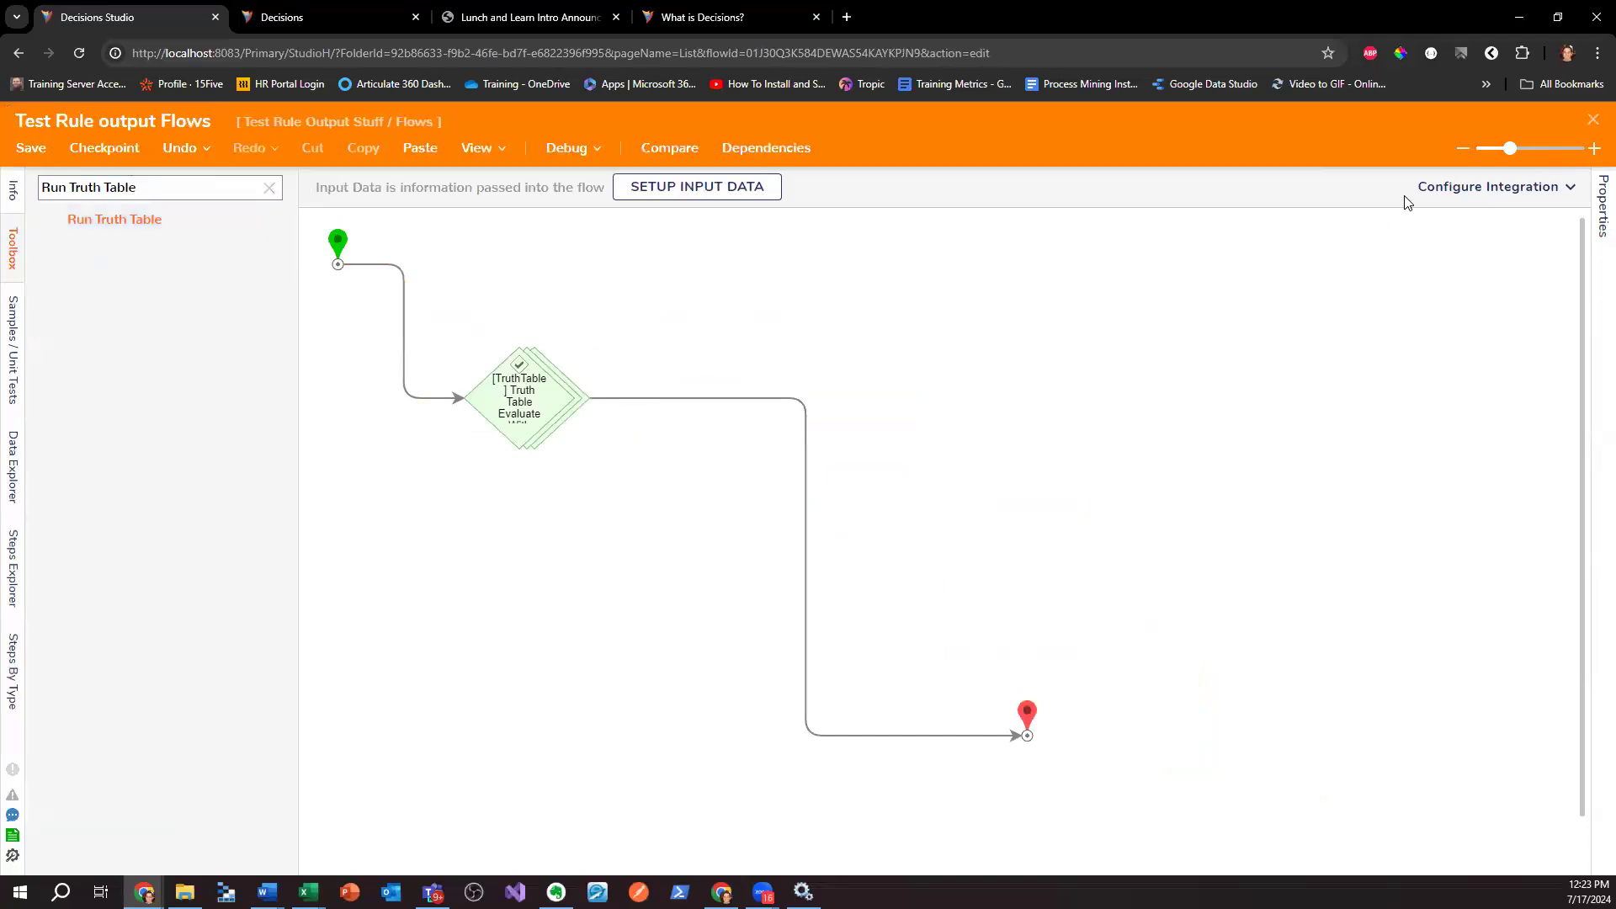
# - Set the truth table's default output data type to String
pyautogui.click(539, 391)
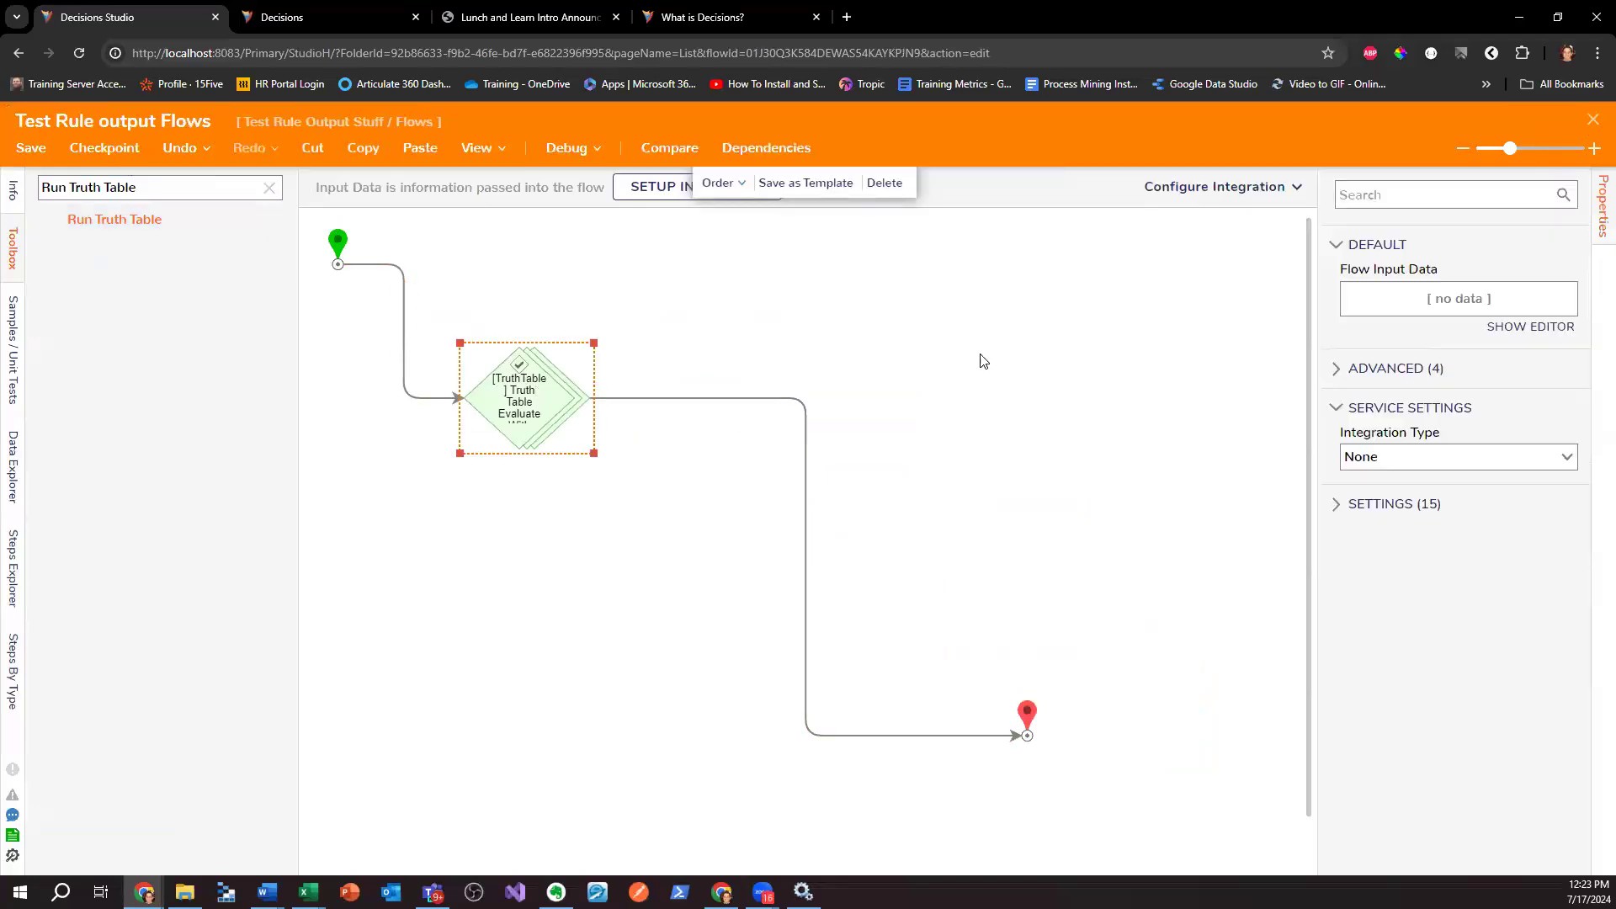
pyautogui.click(1501, 195)
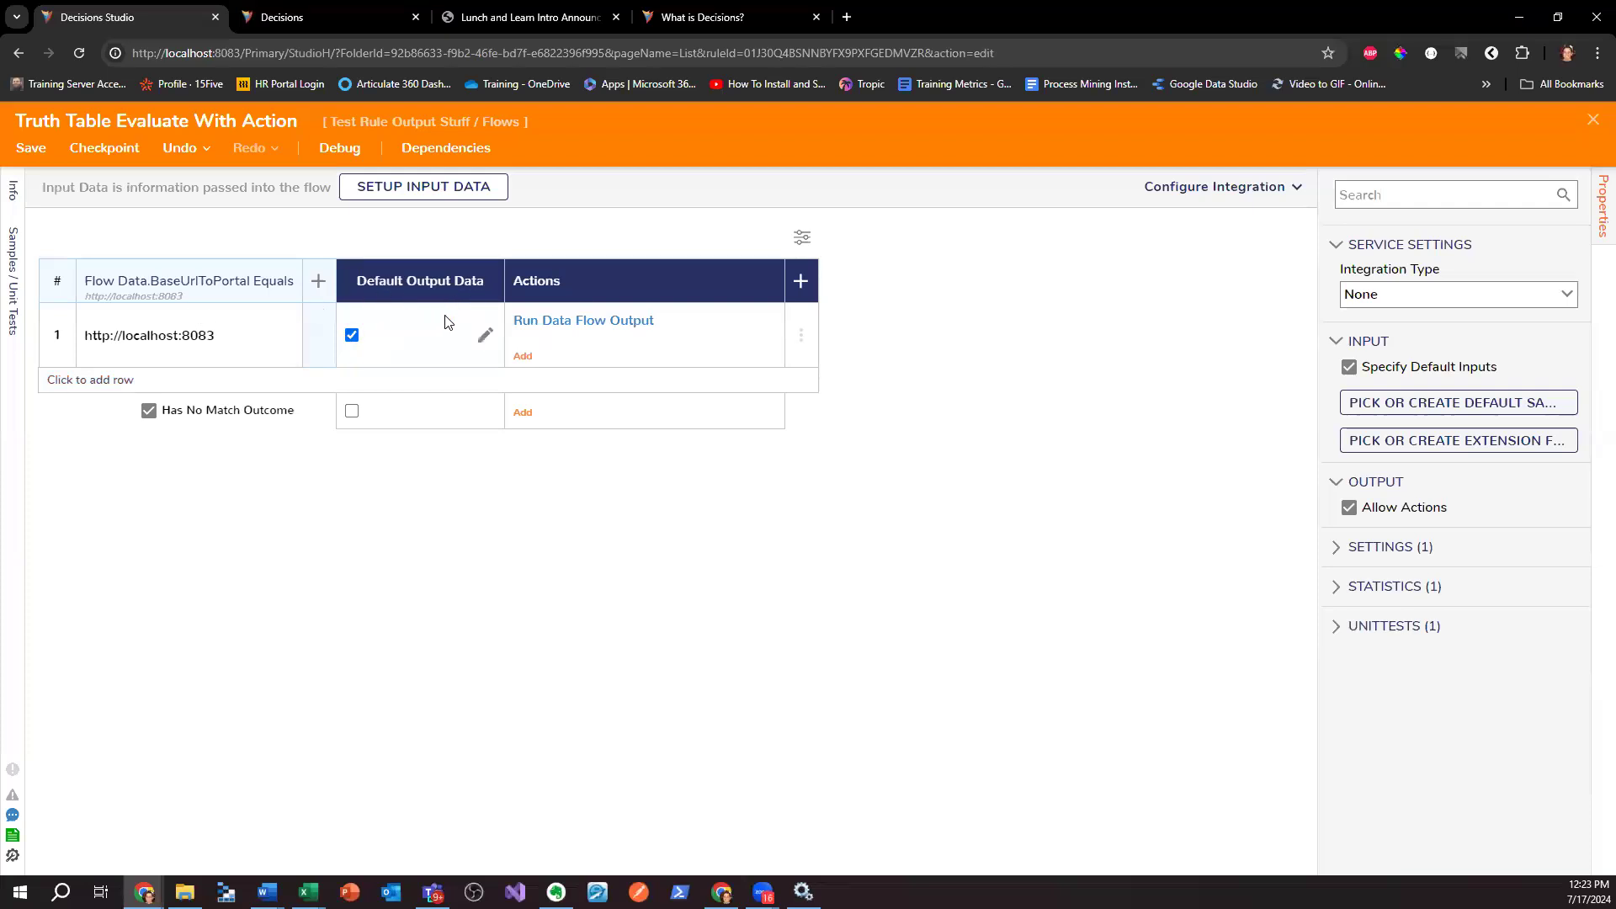
pyautogui.click(482, 338)
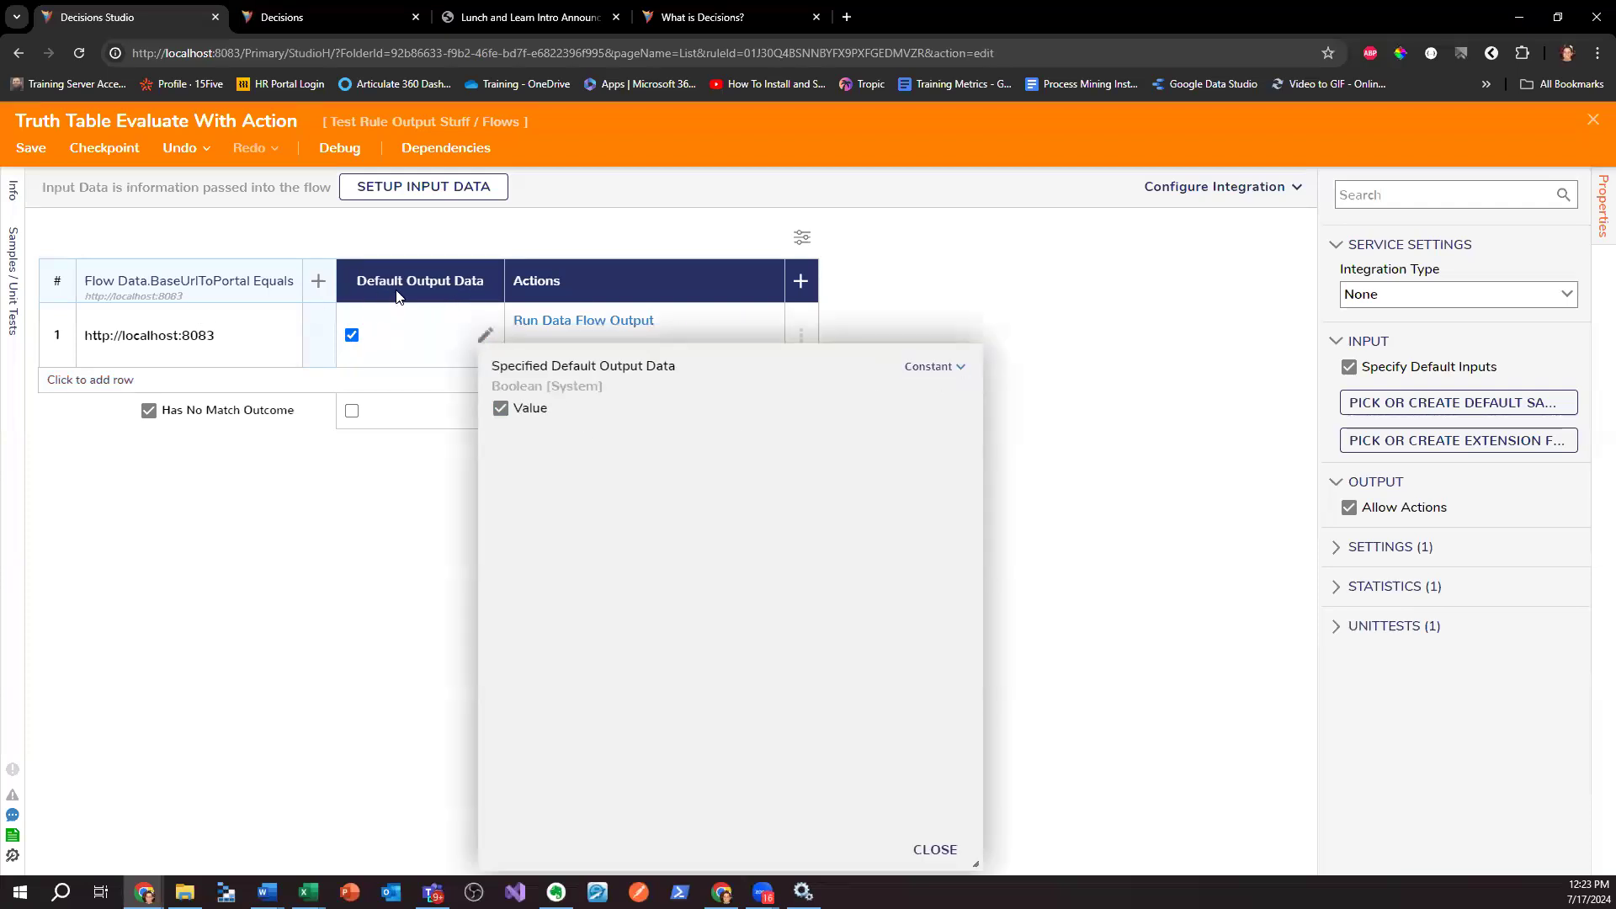
pyautogui.click(486, 303)
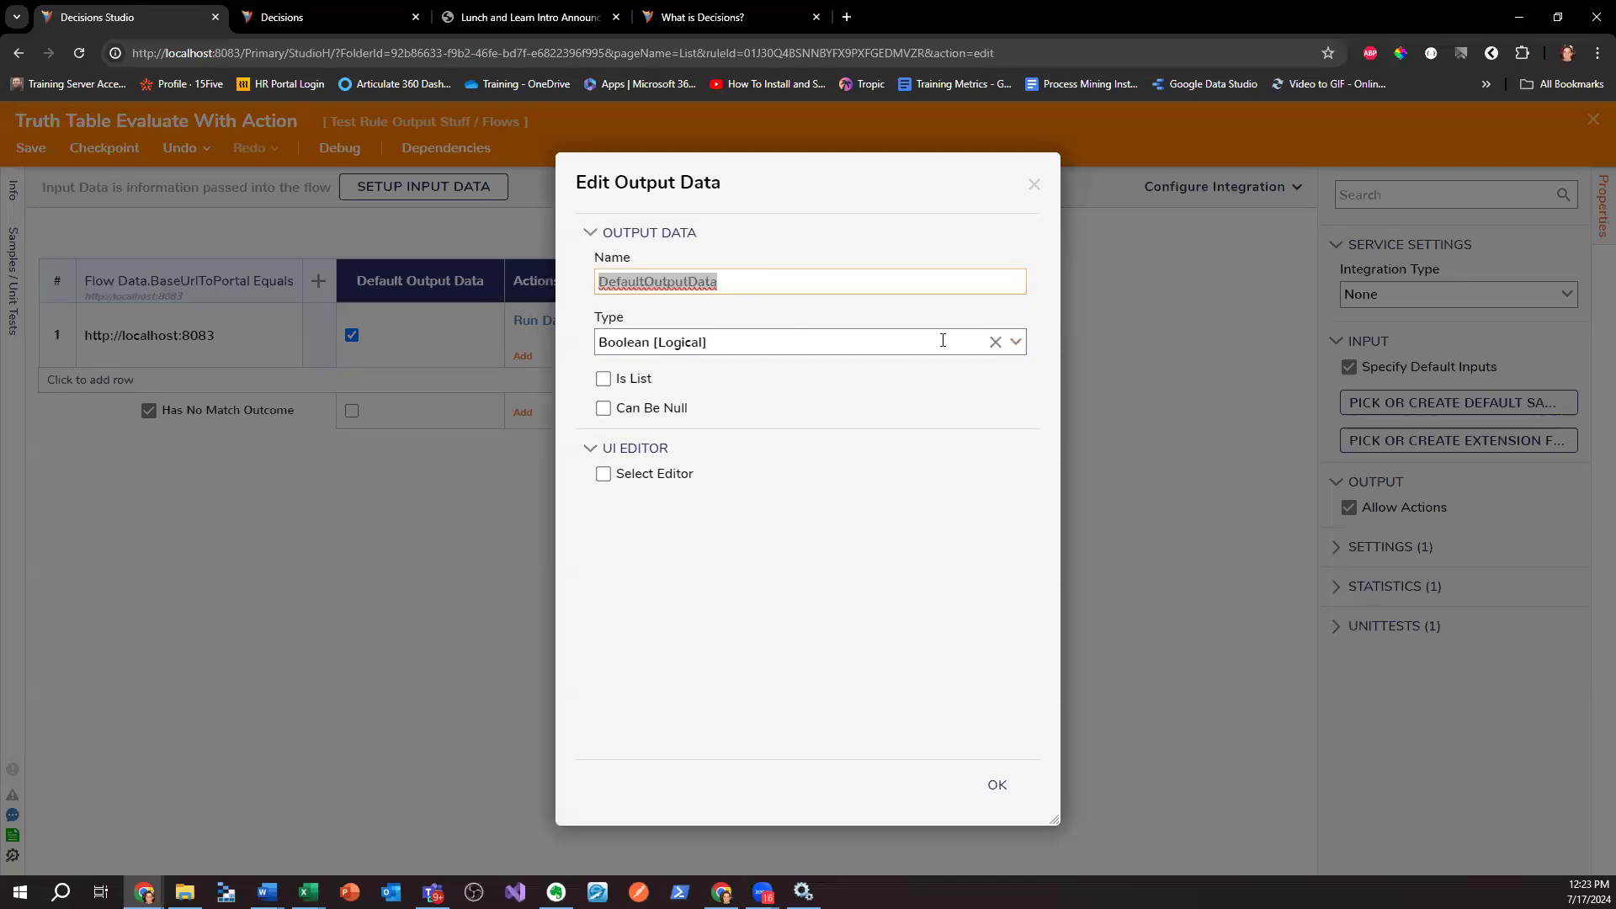
pyautogui.click(1015, 342)
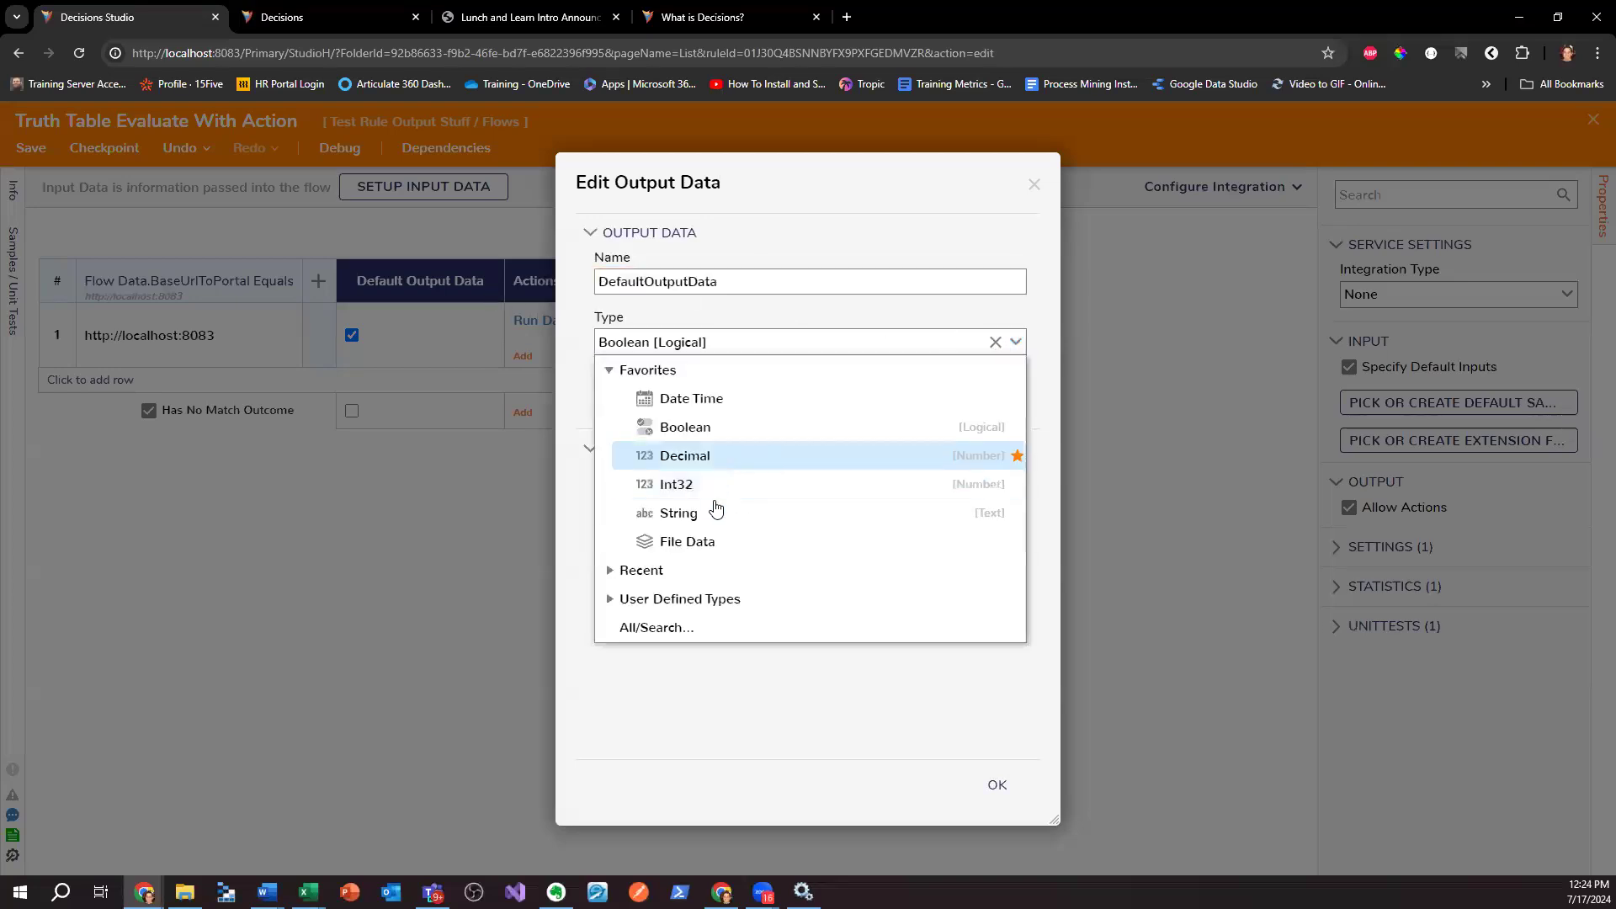
pyautogui.click(714, 512)
pyautogui.click(1002, 786)
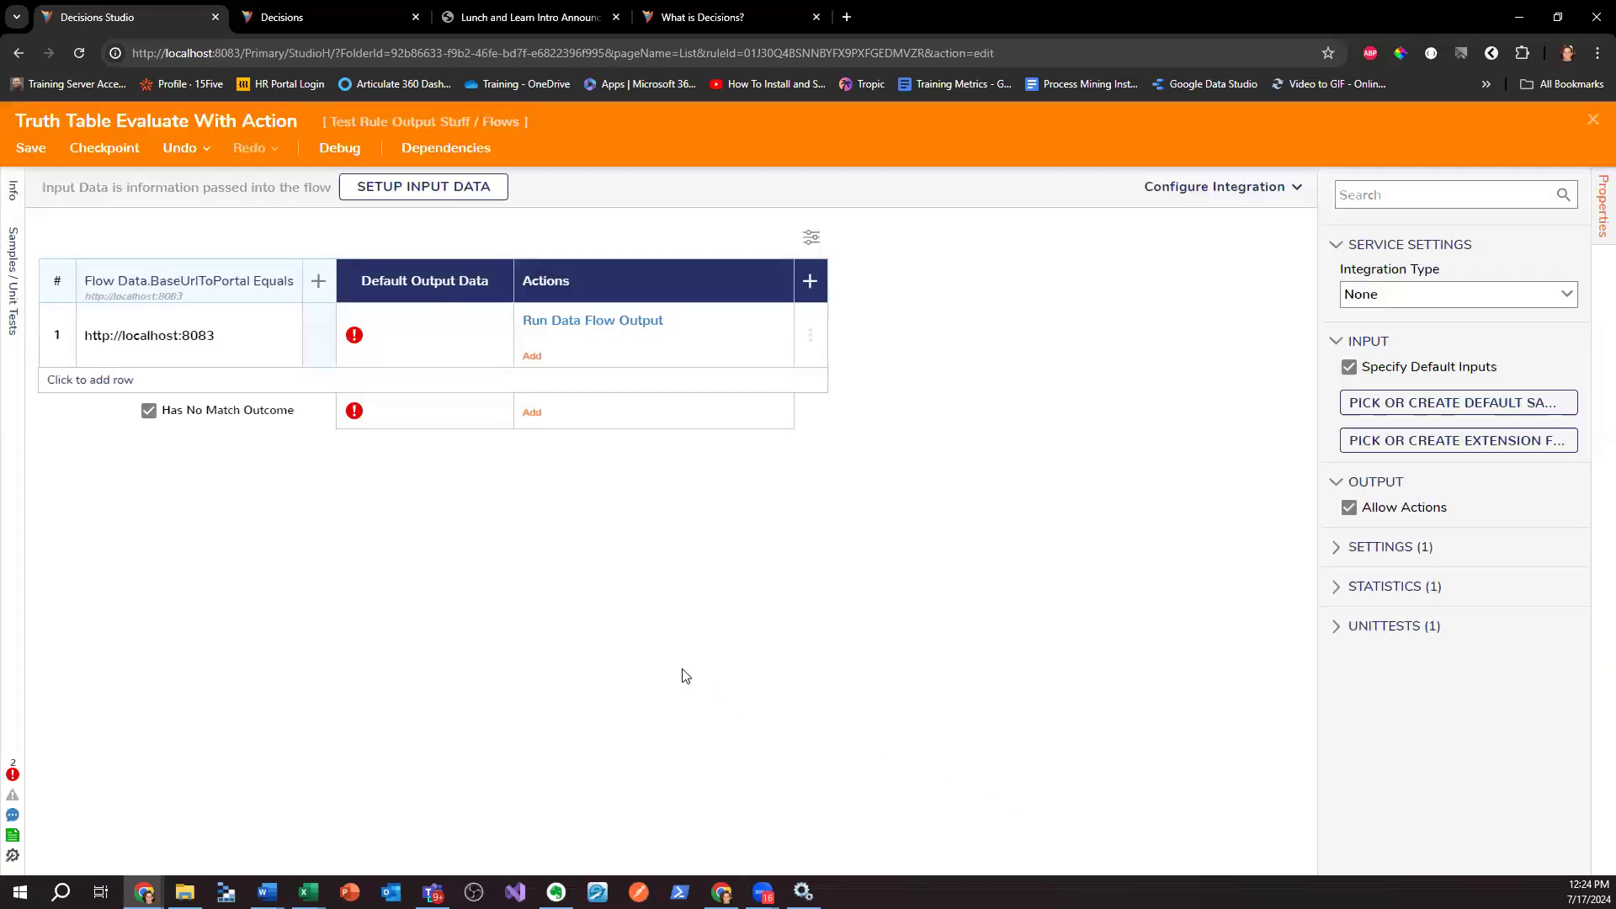
# - Enter Flow ID as row 1's default output and open a new browser tab
pyautogui.click(403, 337)
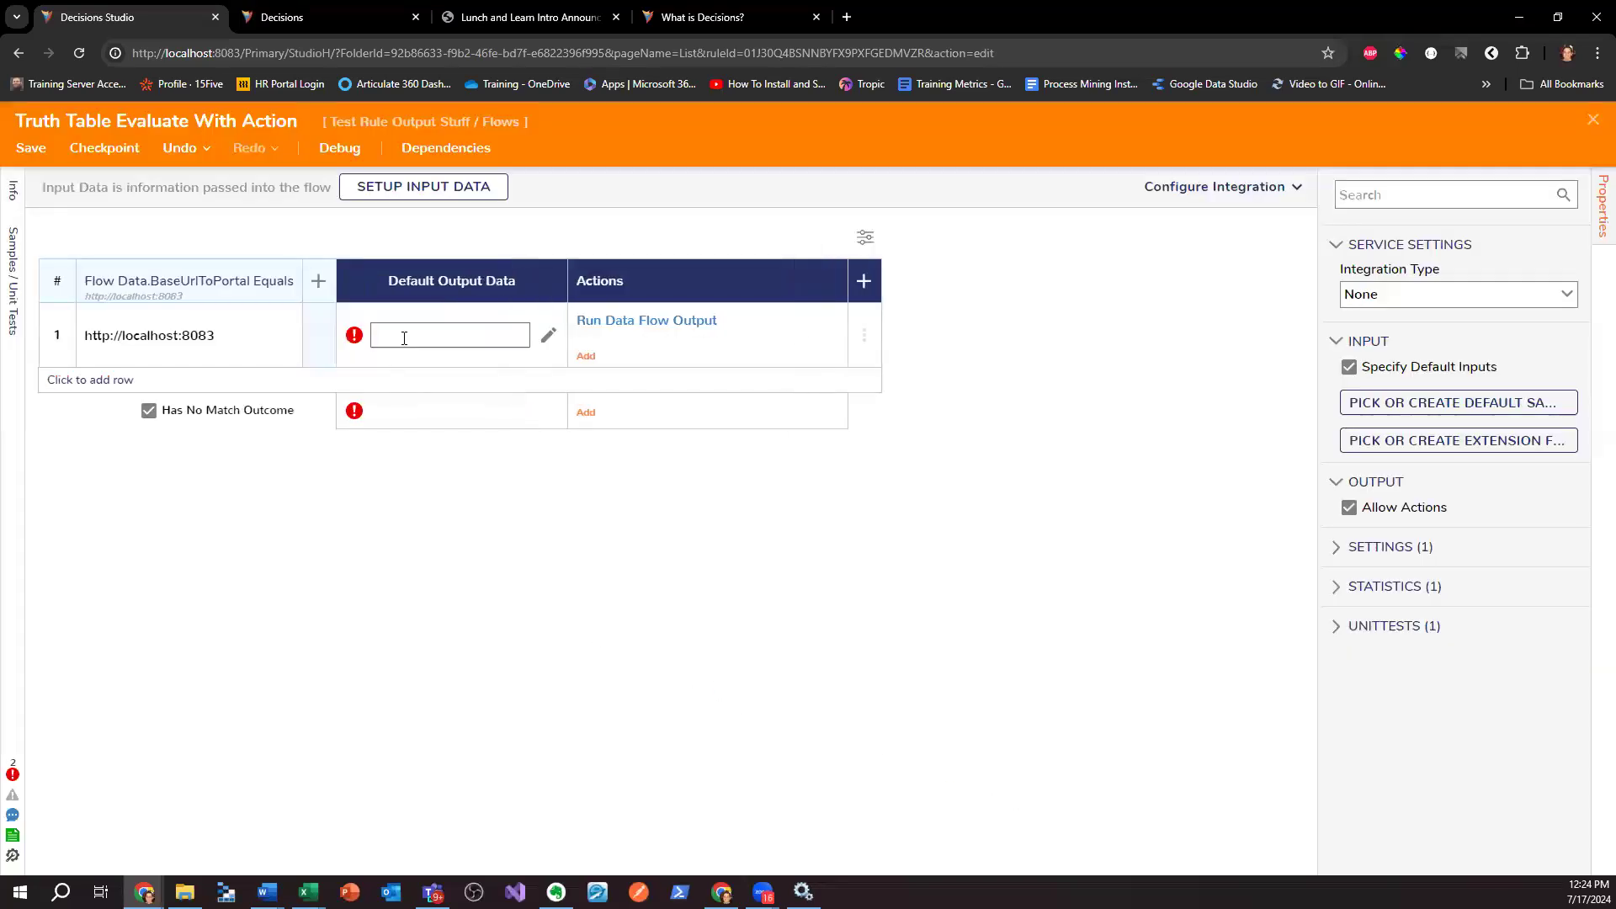
pyautogui.click(683, 717)
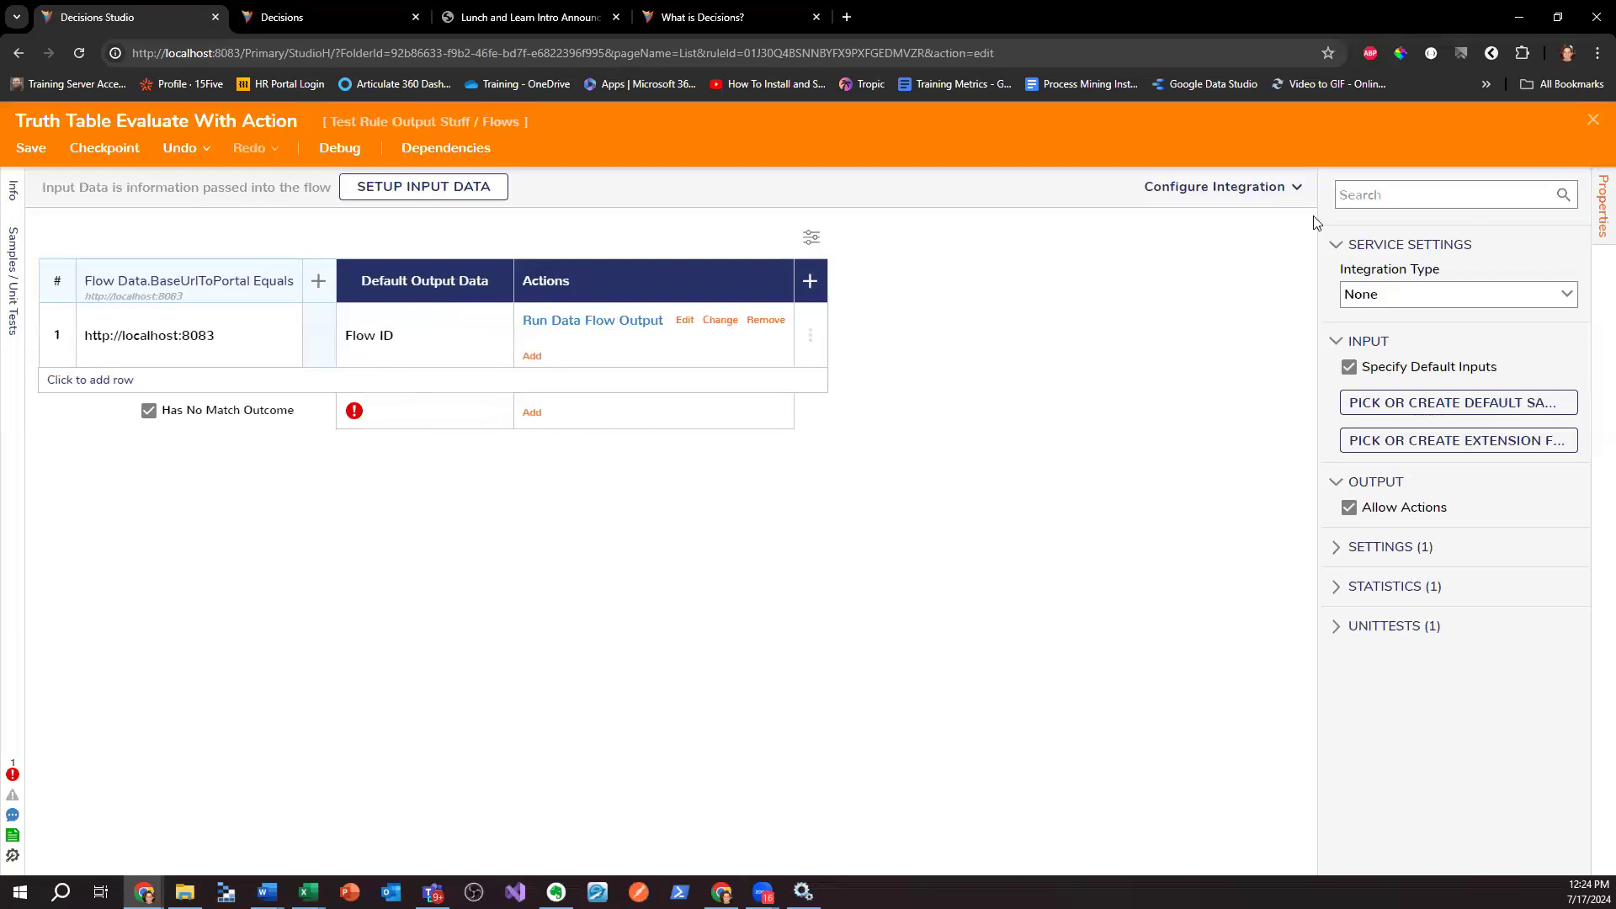
pyautogui.click(848, 17)
pyautogui.moveTo(848, 17); pyautogui.dragTo(253, 19)
pyautogui.click(254, 42)
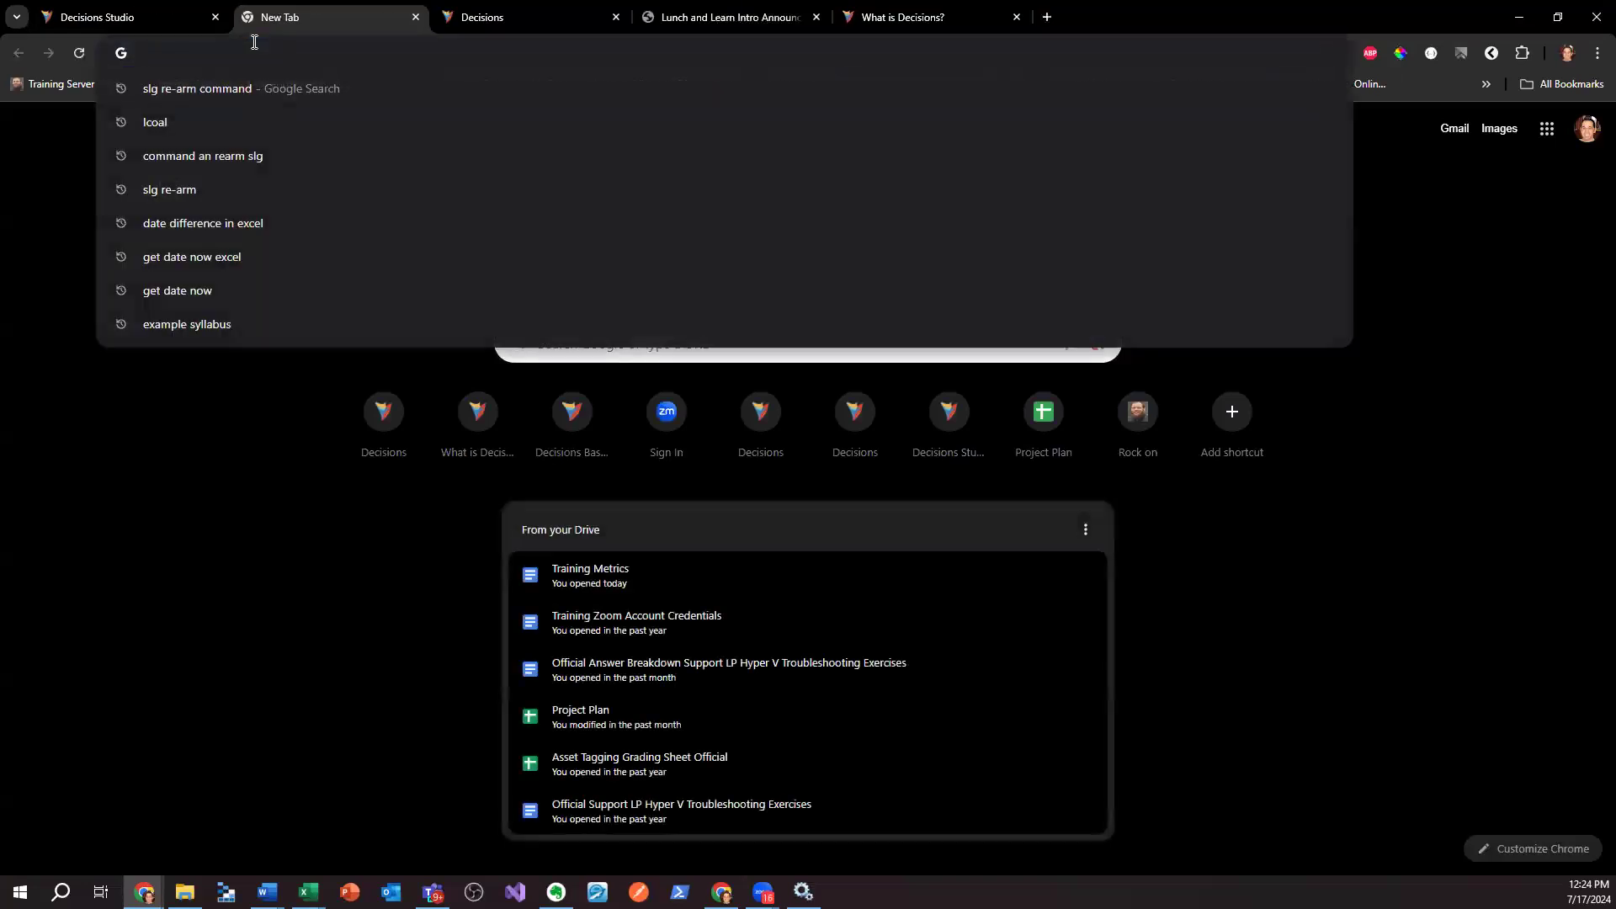
# - Load localhost and browse to the Test Rule Output Stuff Flows list
pyautogui.write('local')
pyautogui.press('Return')
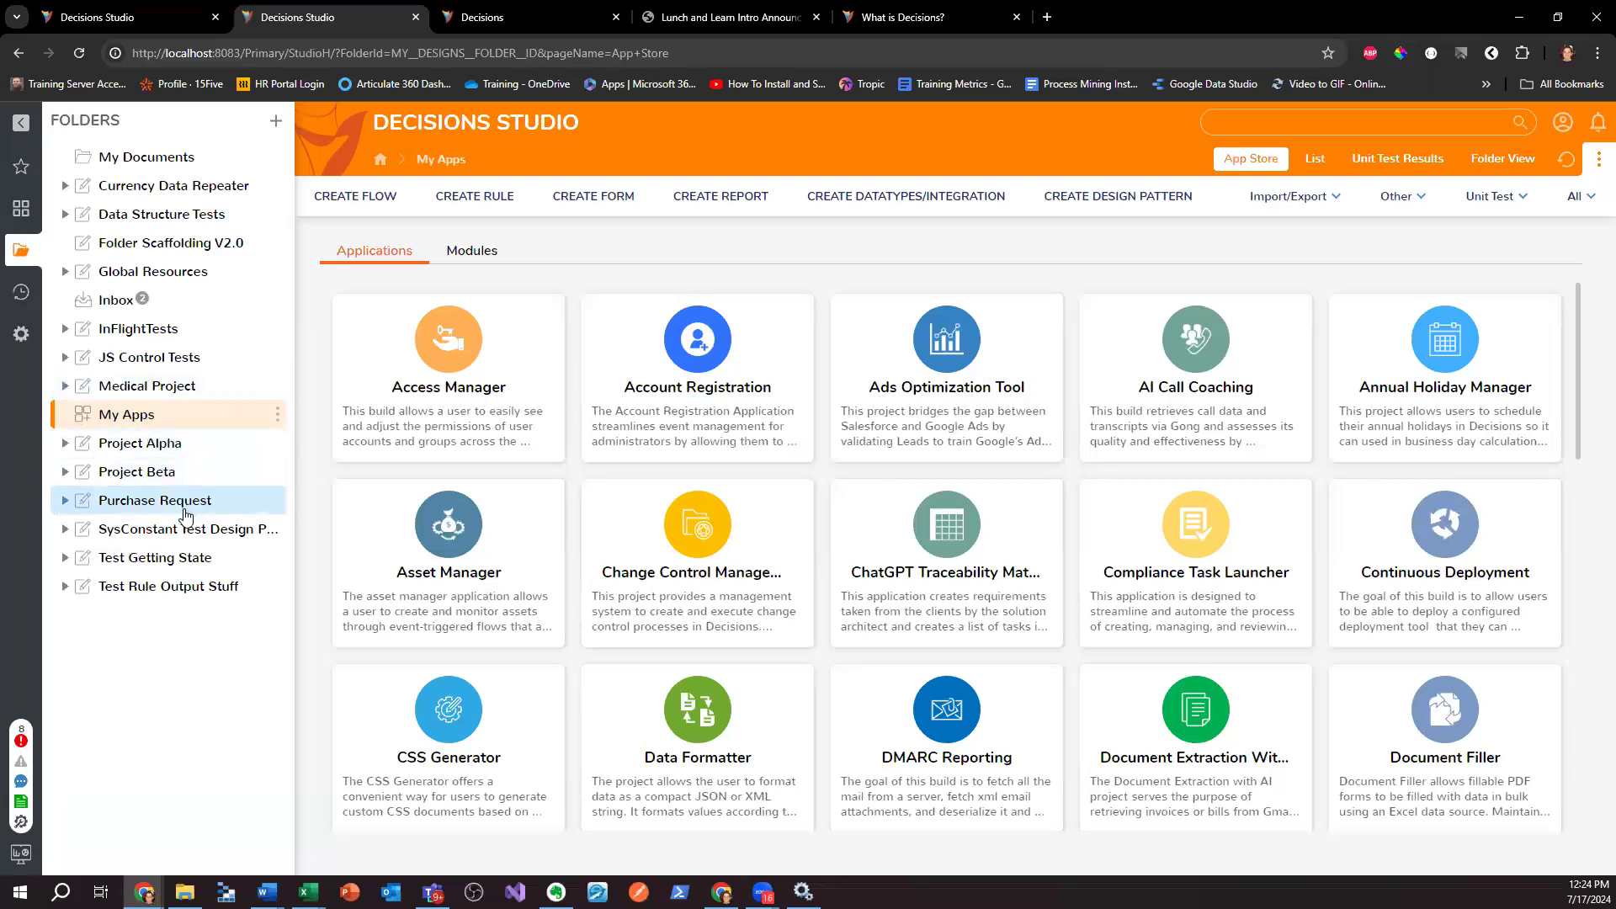
pyautogui.click(65, 587)
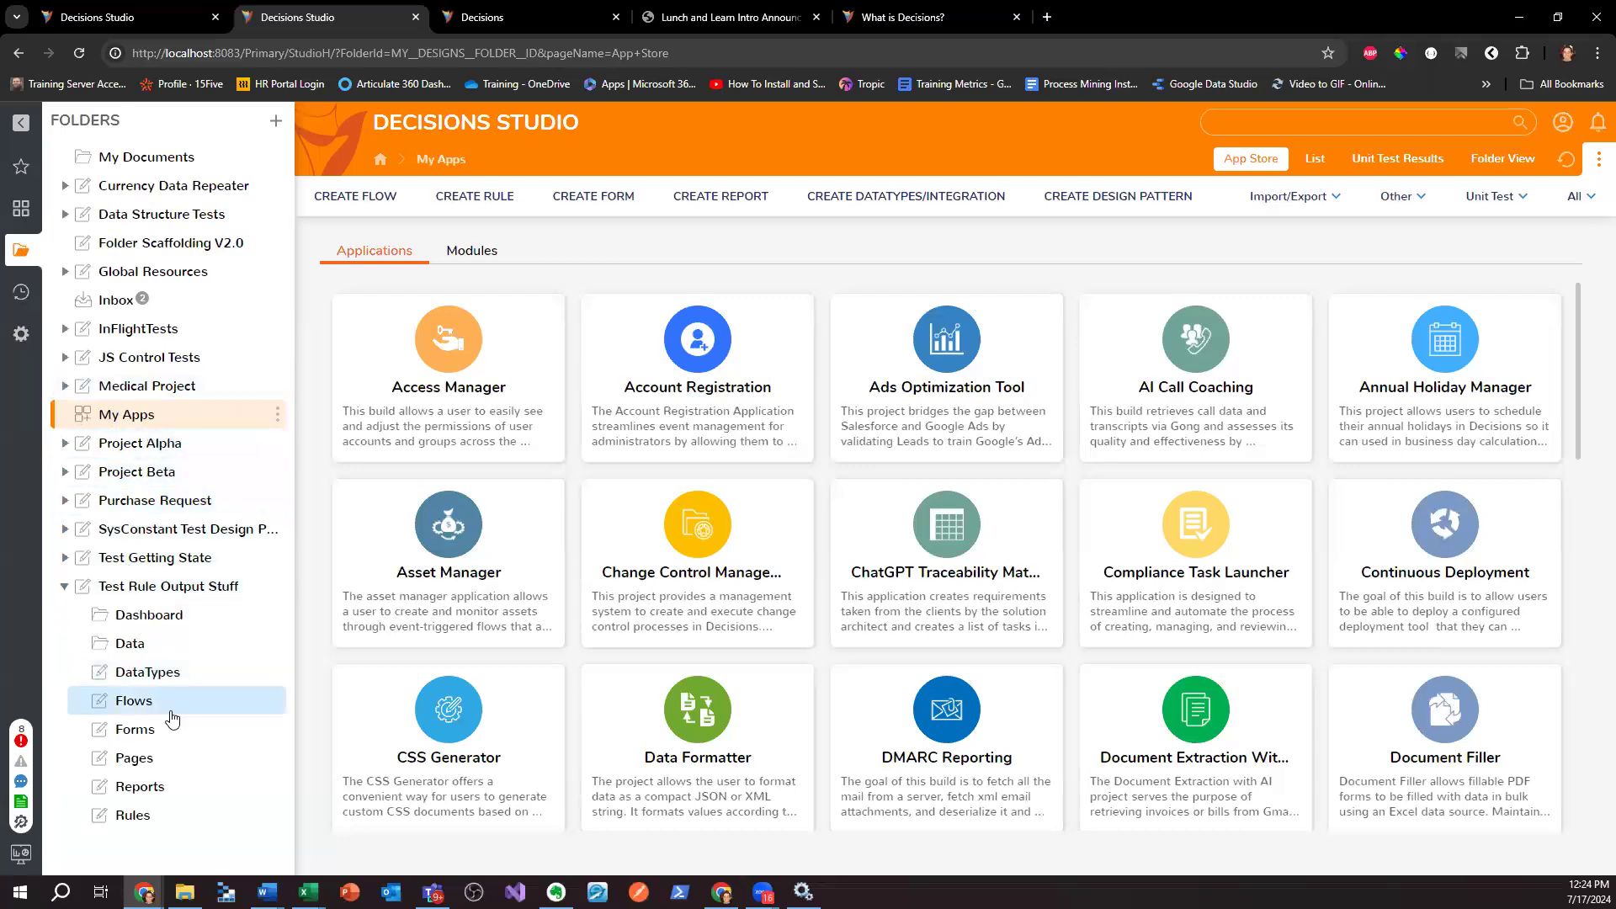
pyautogui.click(186, 701)
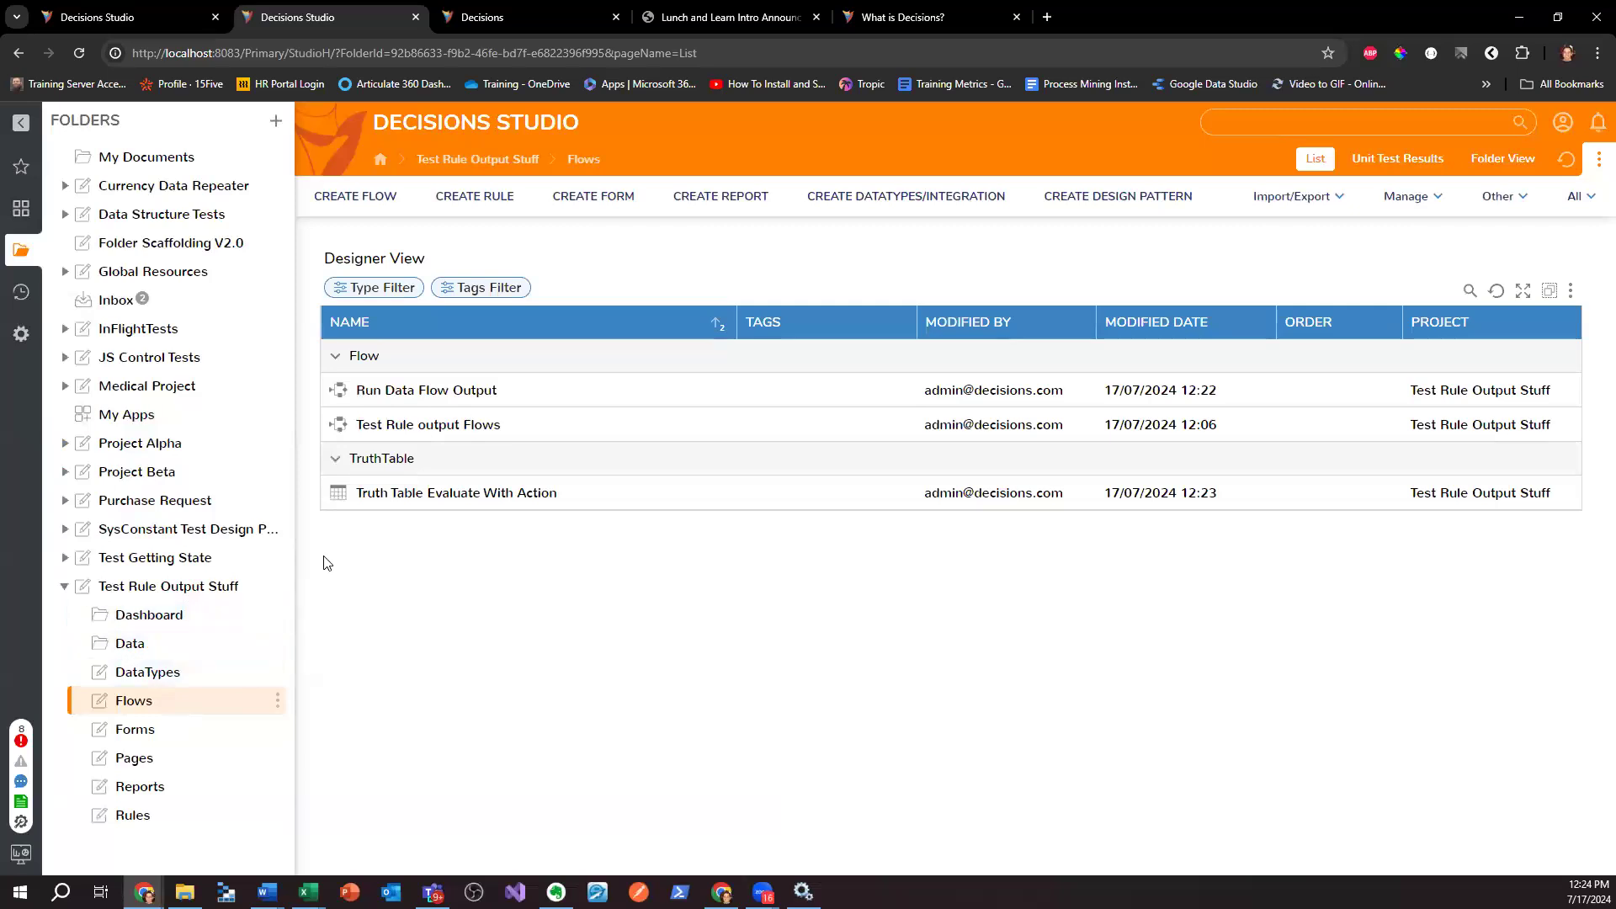
pyautogui.click(362, 493)
pyautogui.click(505, 426)
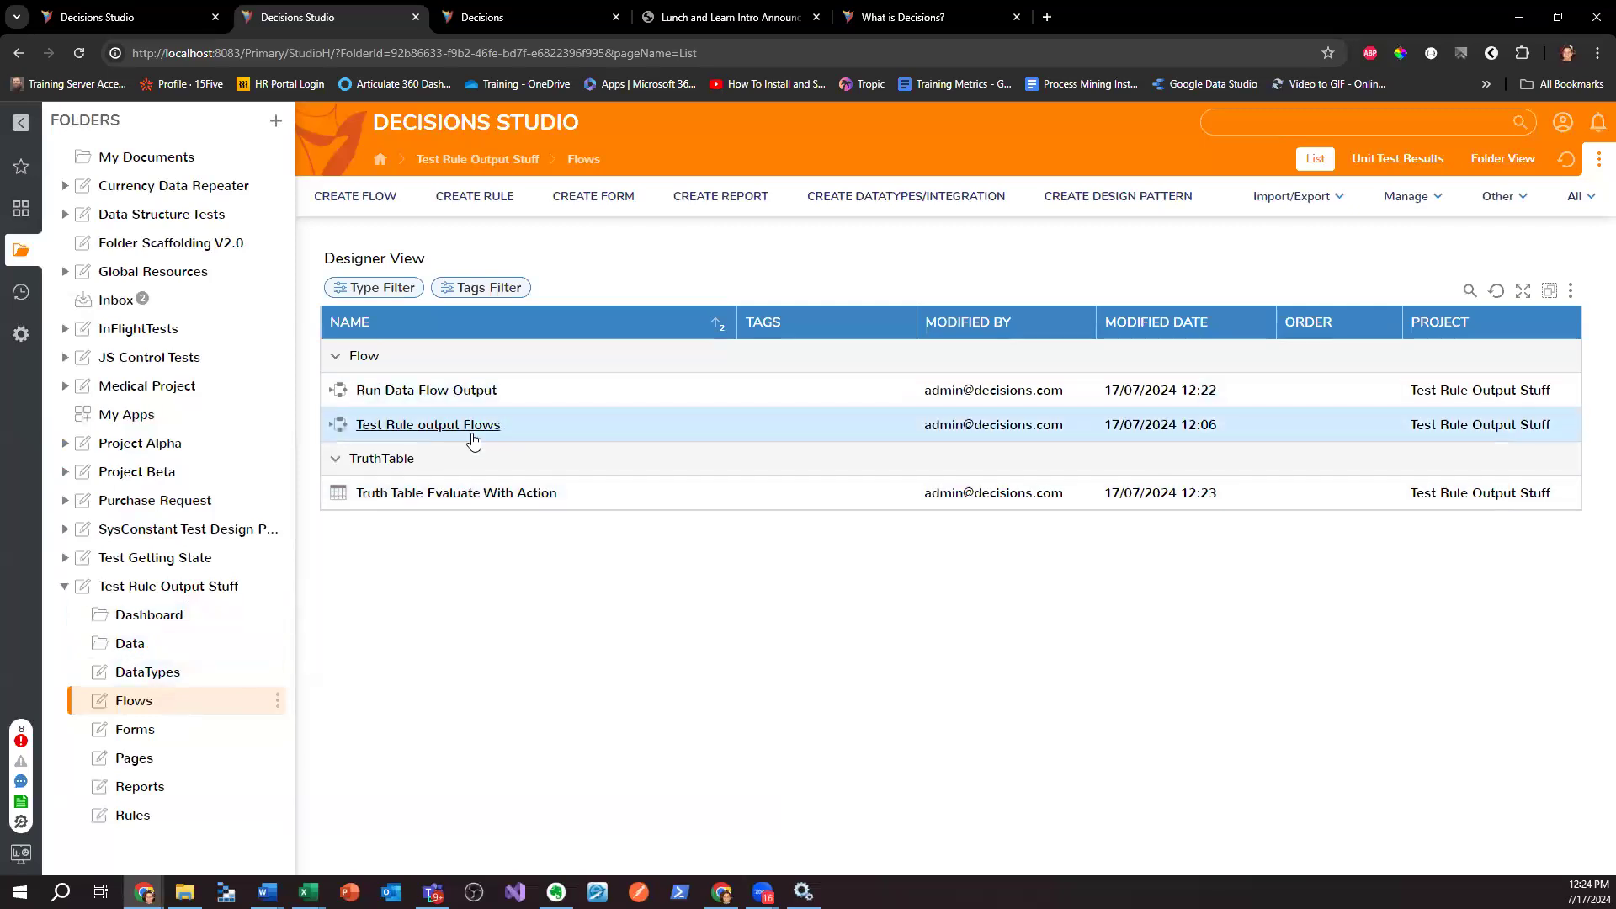
pyautogui.click(497, 390)
# - Copy the Run Data Flow Output flow's ID using Get Flow ID
pyautogui.doubleClick(512, 389)
pyautogui.moveTo(679, 505)
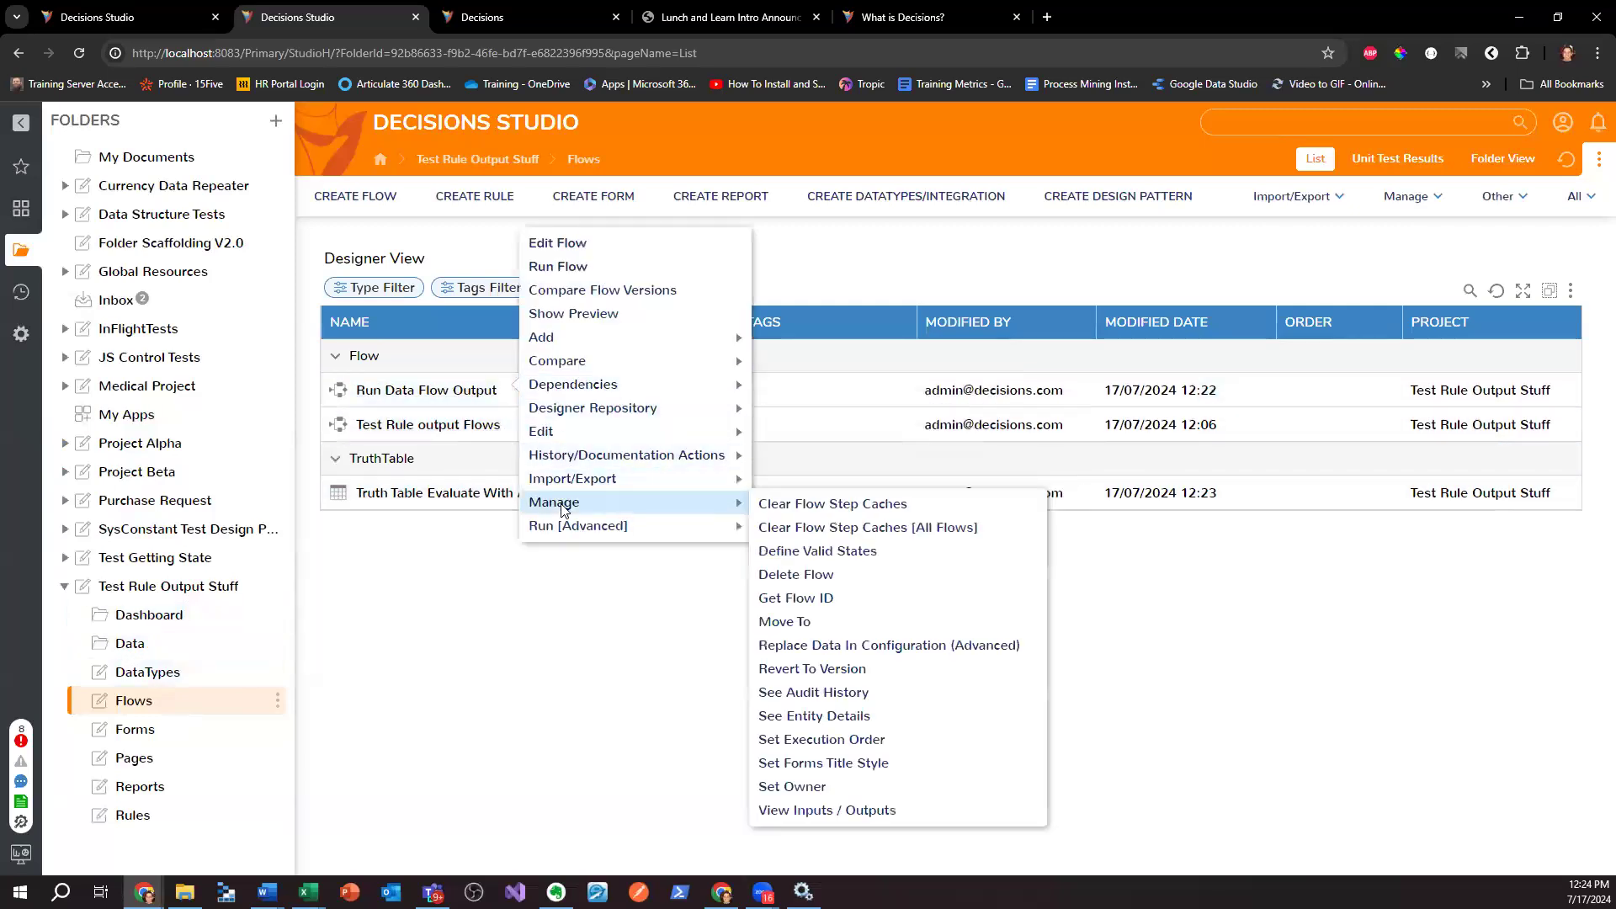
pyautogui.click(775, 602)
pyautogui.click(612, 556)
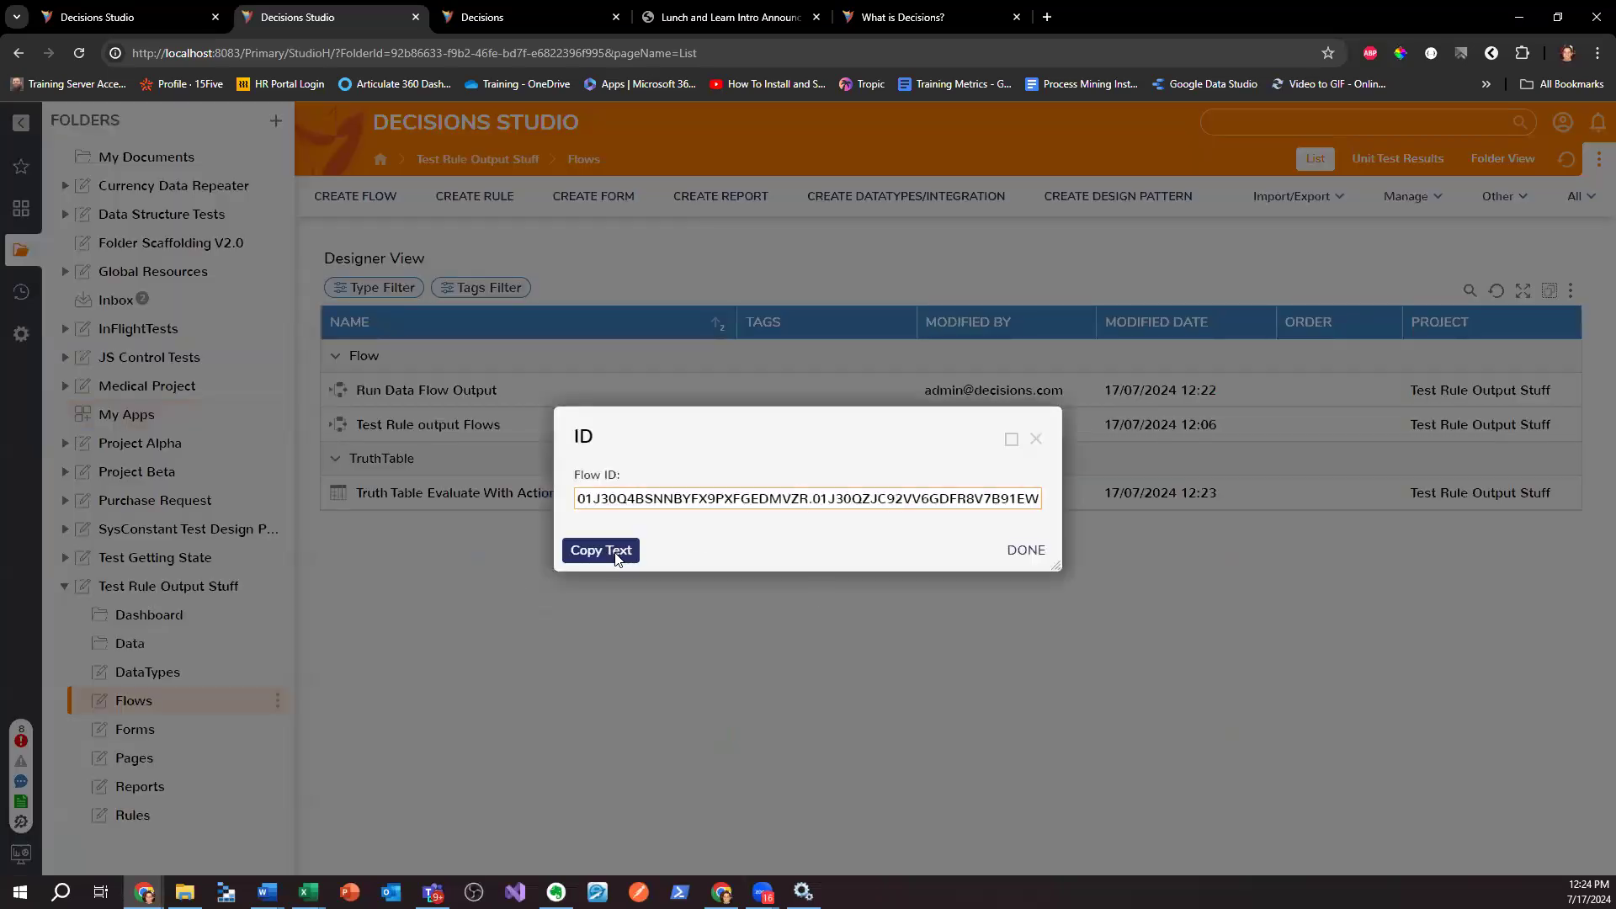
pyautogui.moveTo(1053, 562); pyautogui.dragTo(1286, 689)
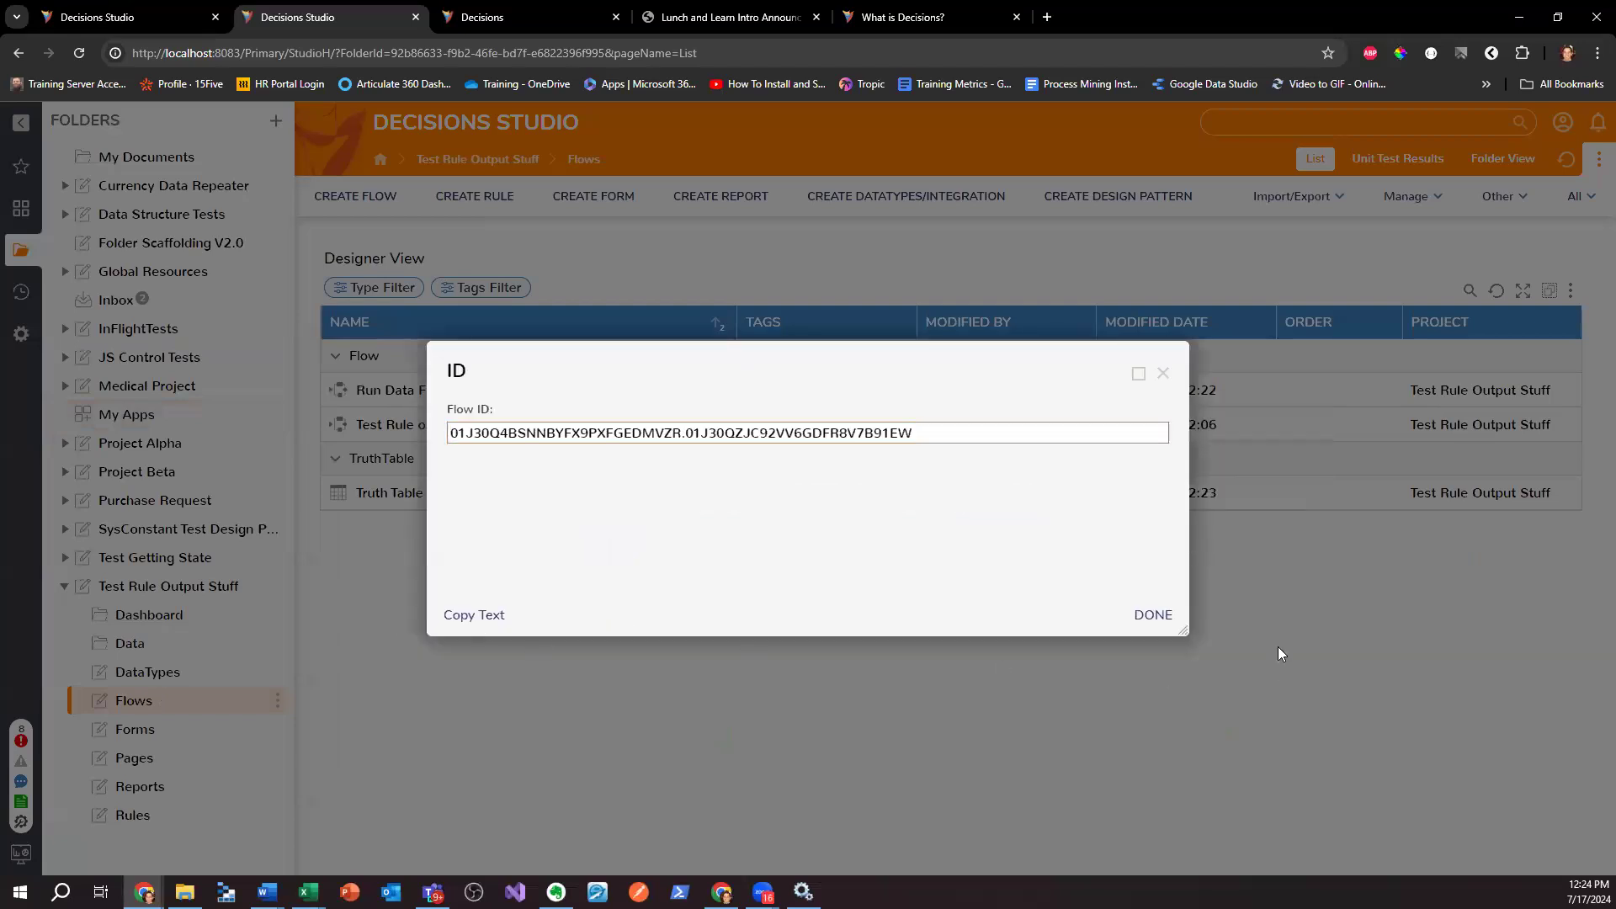
pyautogui.click(1157, 615)
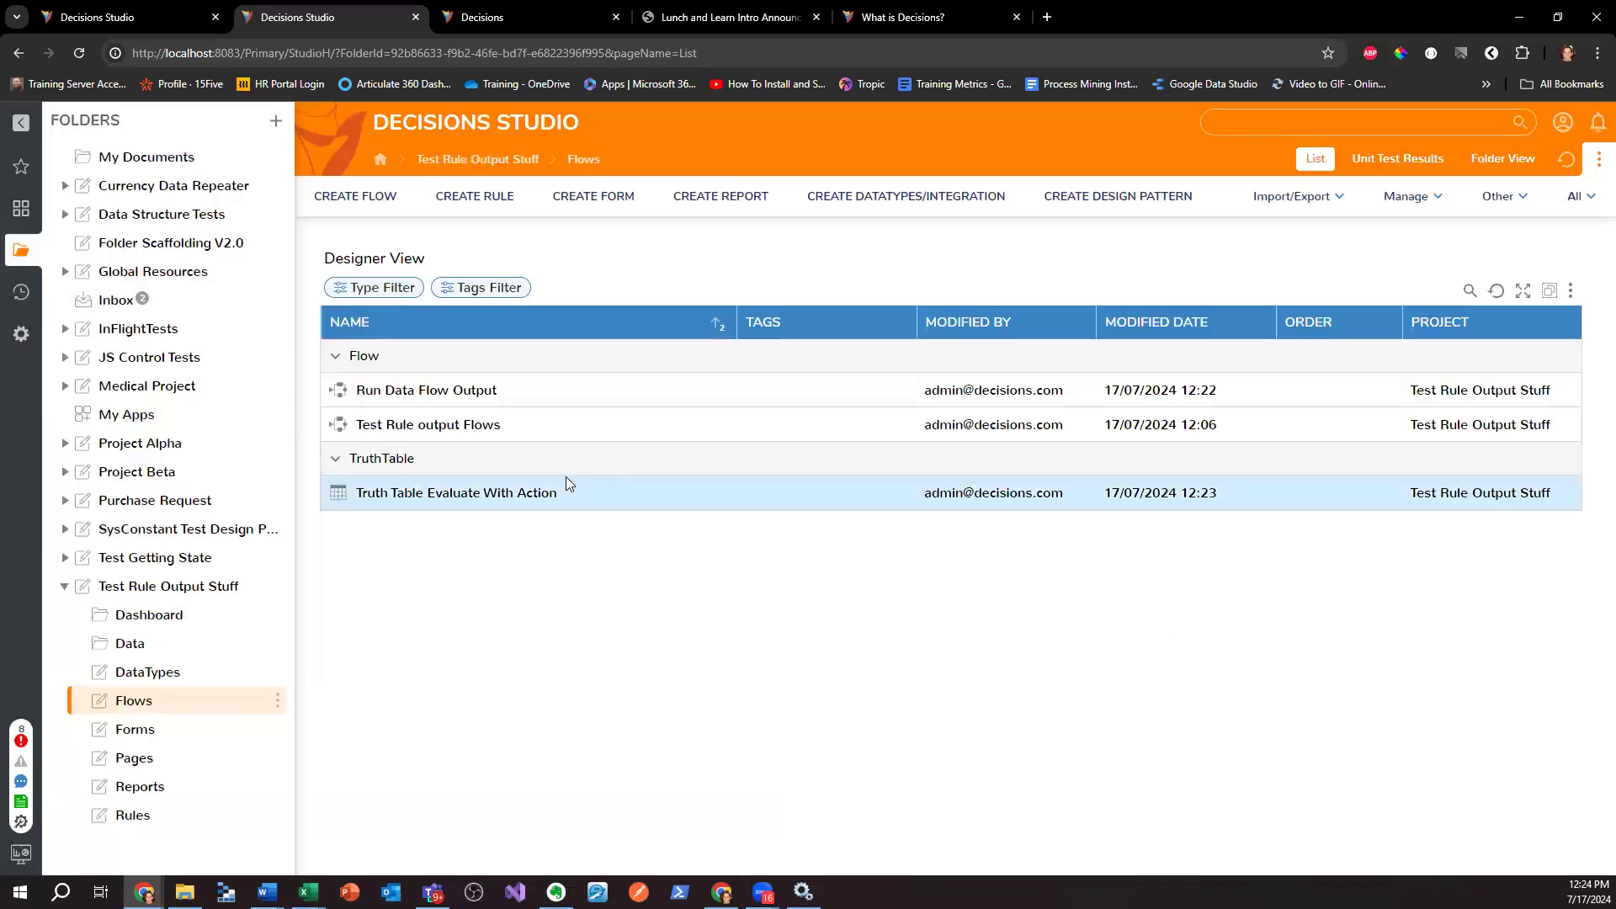
# - Paste the copied flow ID into row 1's Default Output Data in the truth table
pyautogui.click(411, 425)
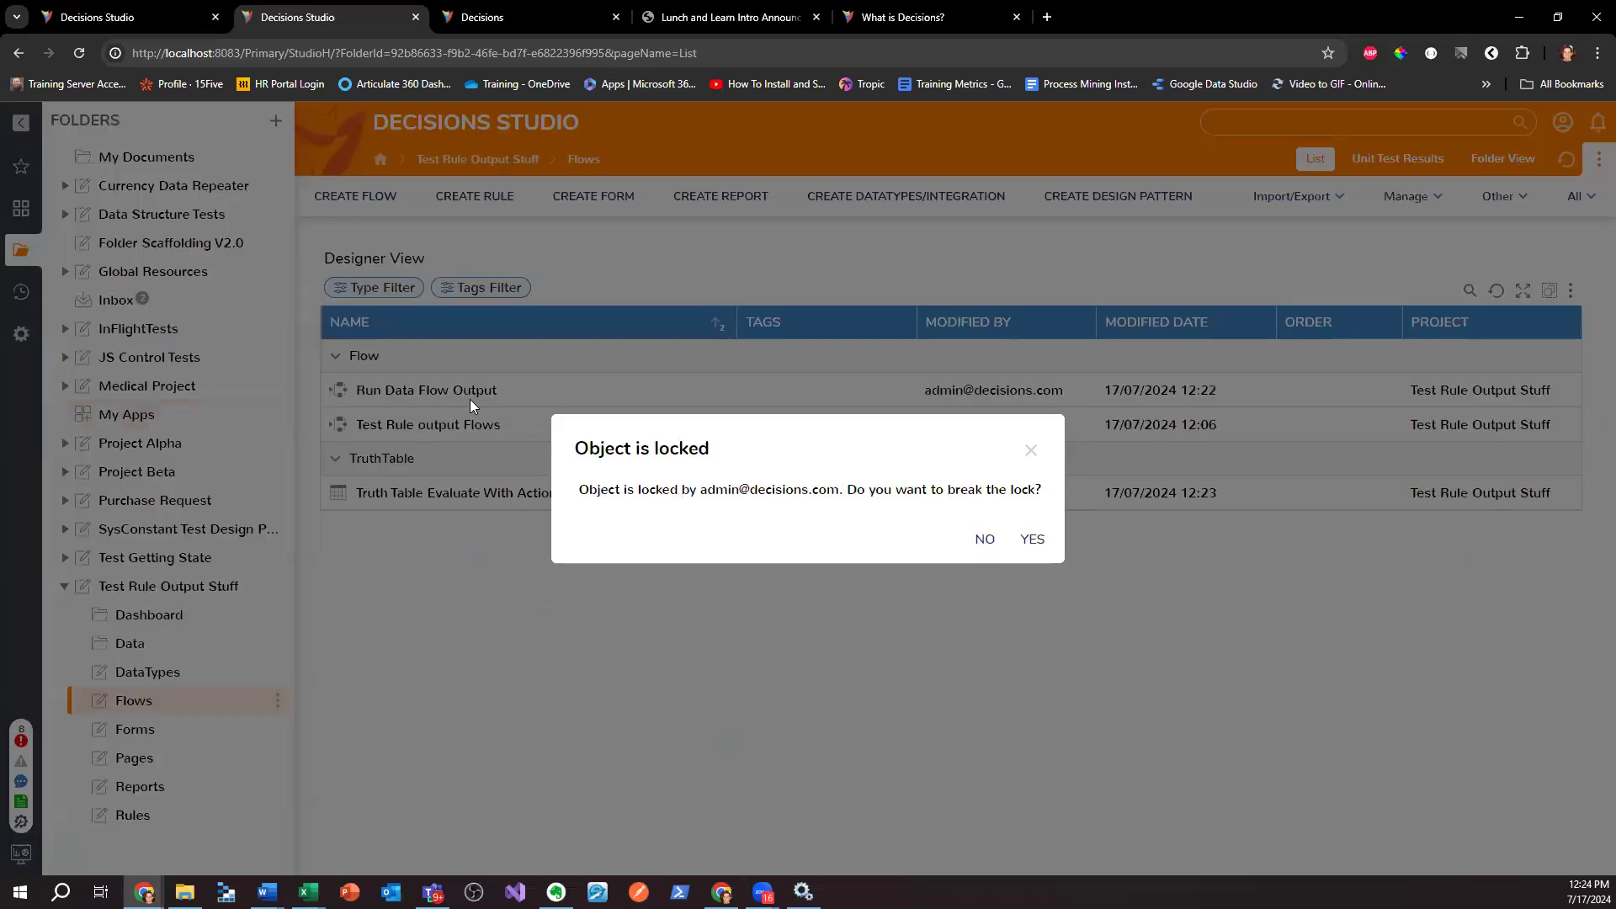
pyautogui.click(984, 539)
pyautogui.click(50, 15)
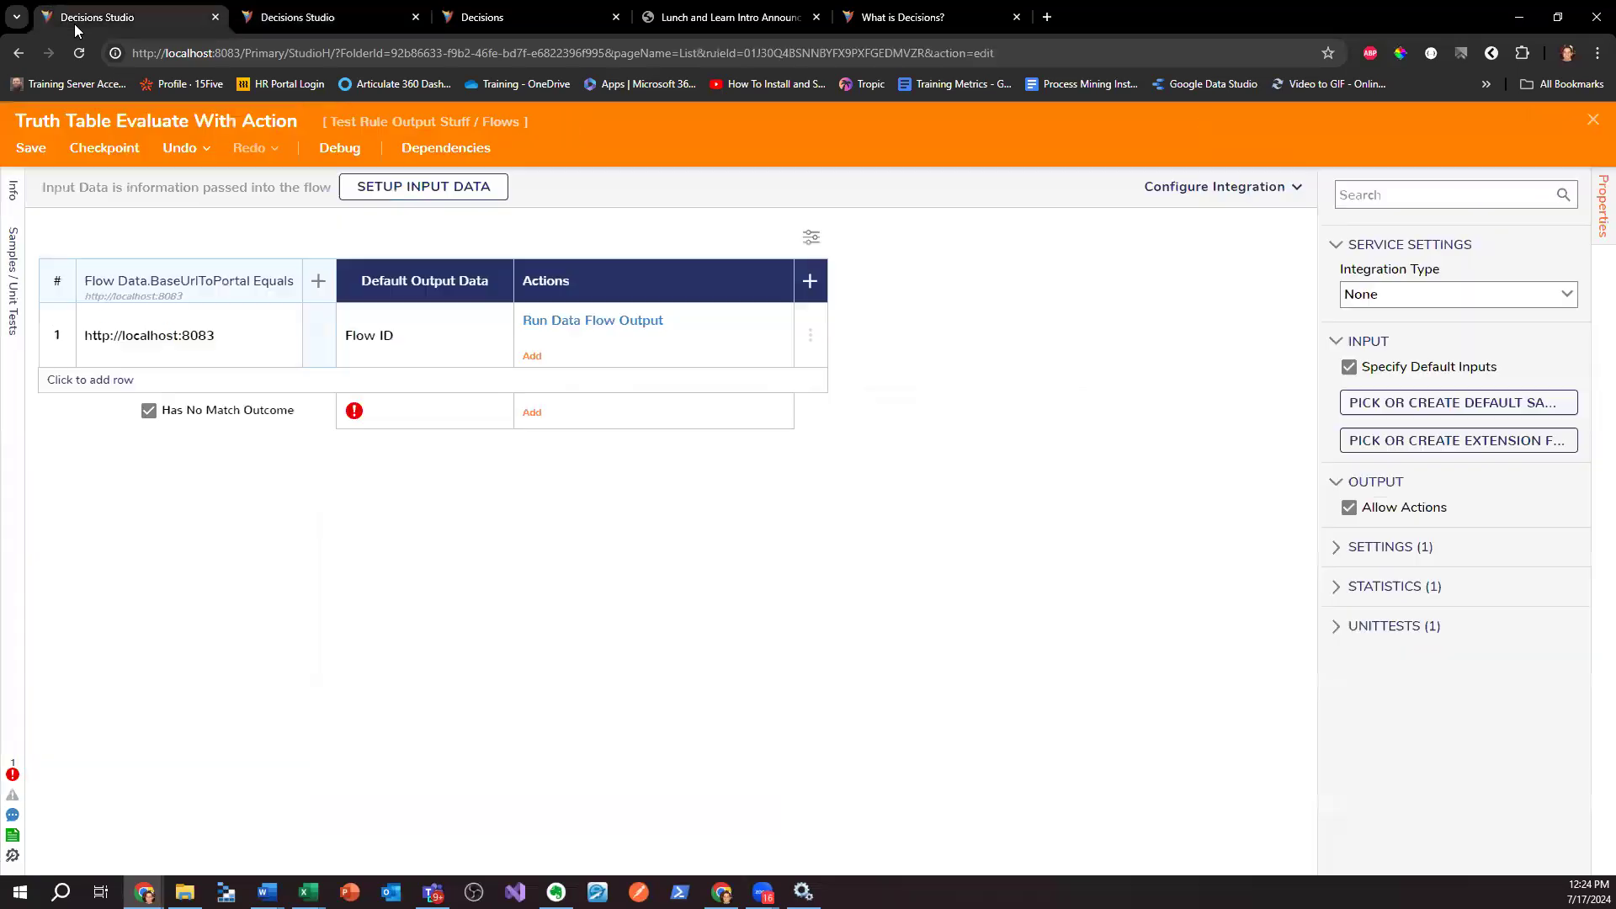
pyautogui.click(422, 335)
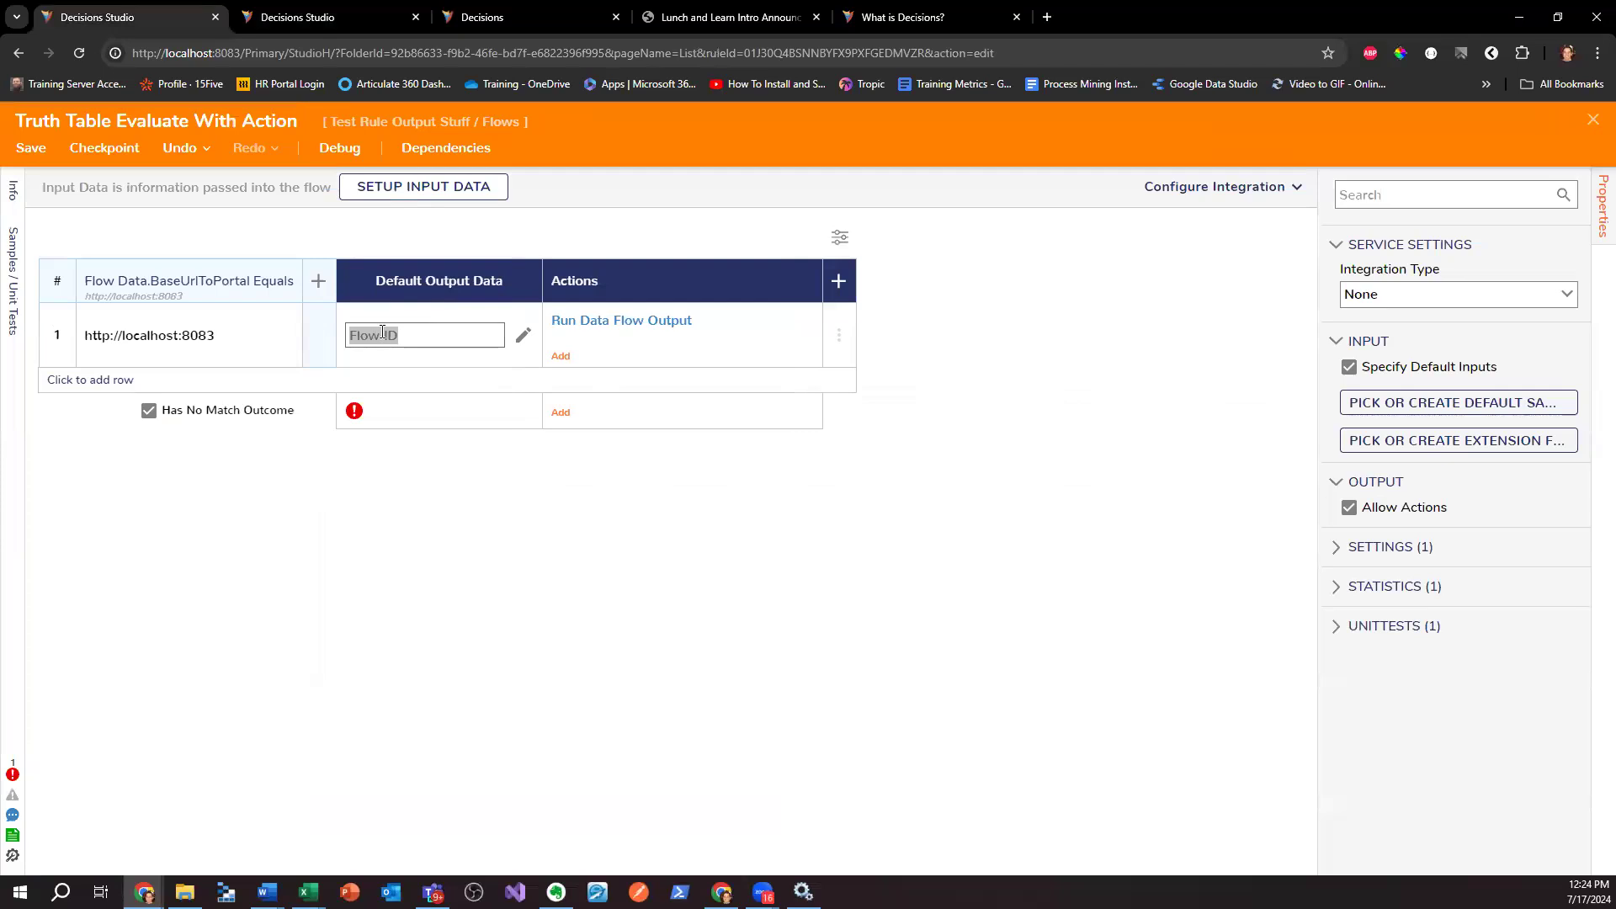
pyautogui.hotkey('ctrl', 'v')
pyautogui.click(438, 539)
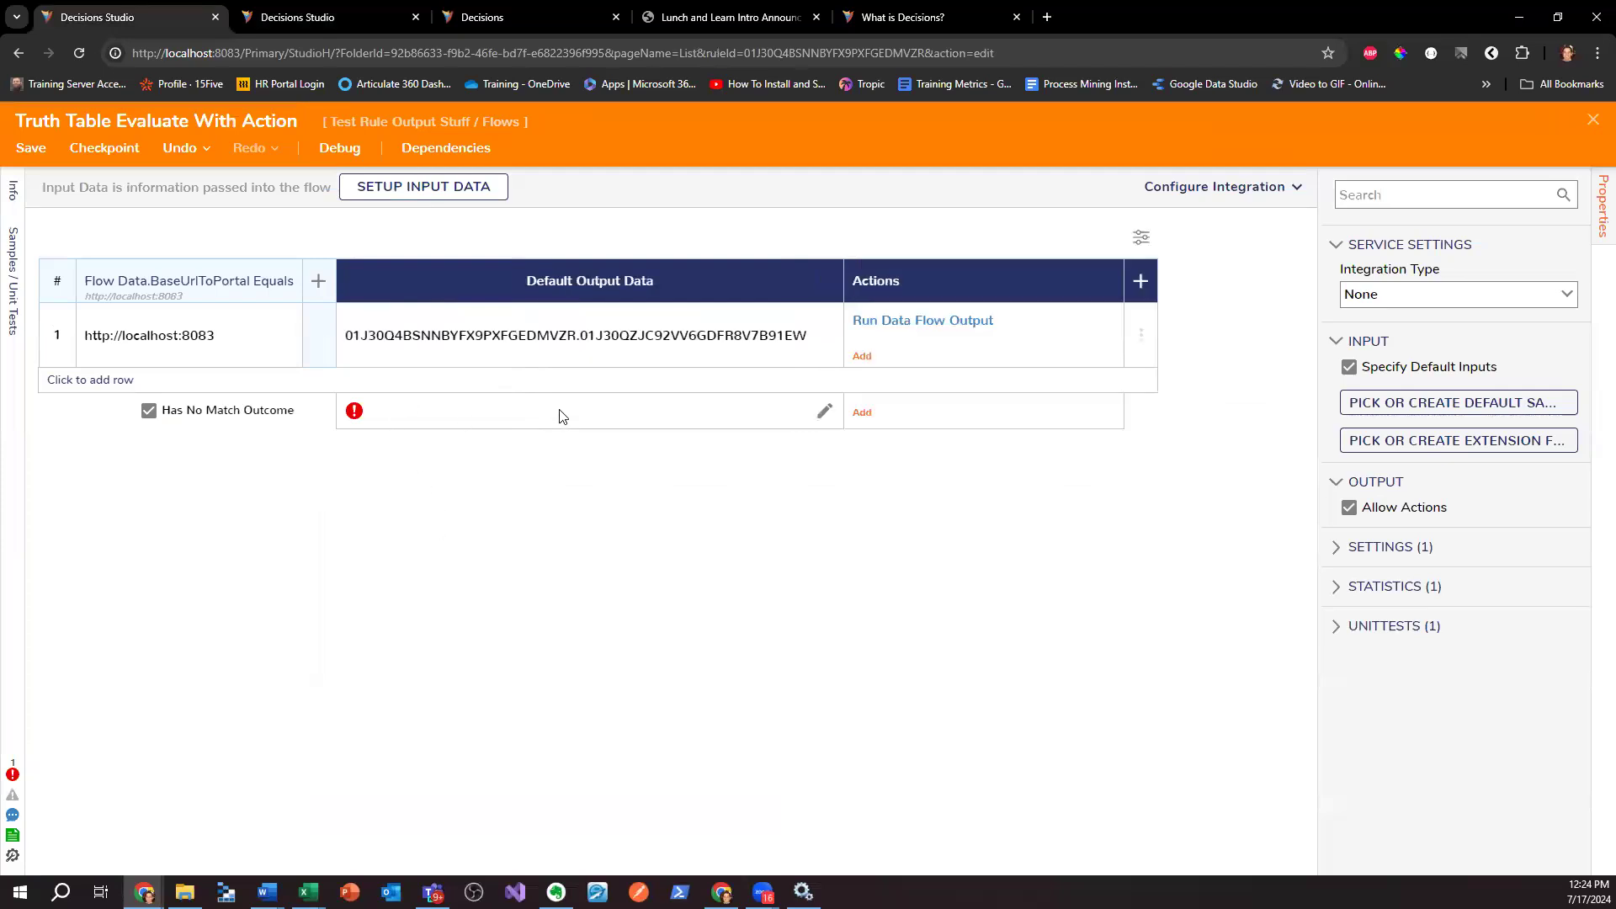
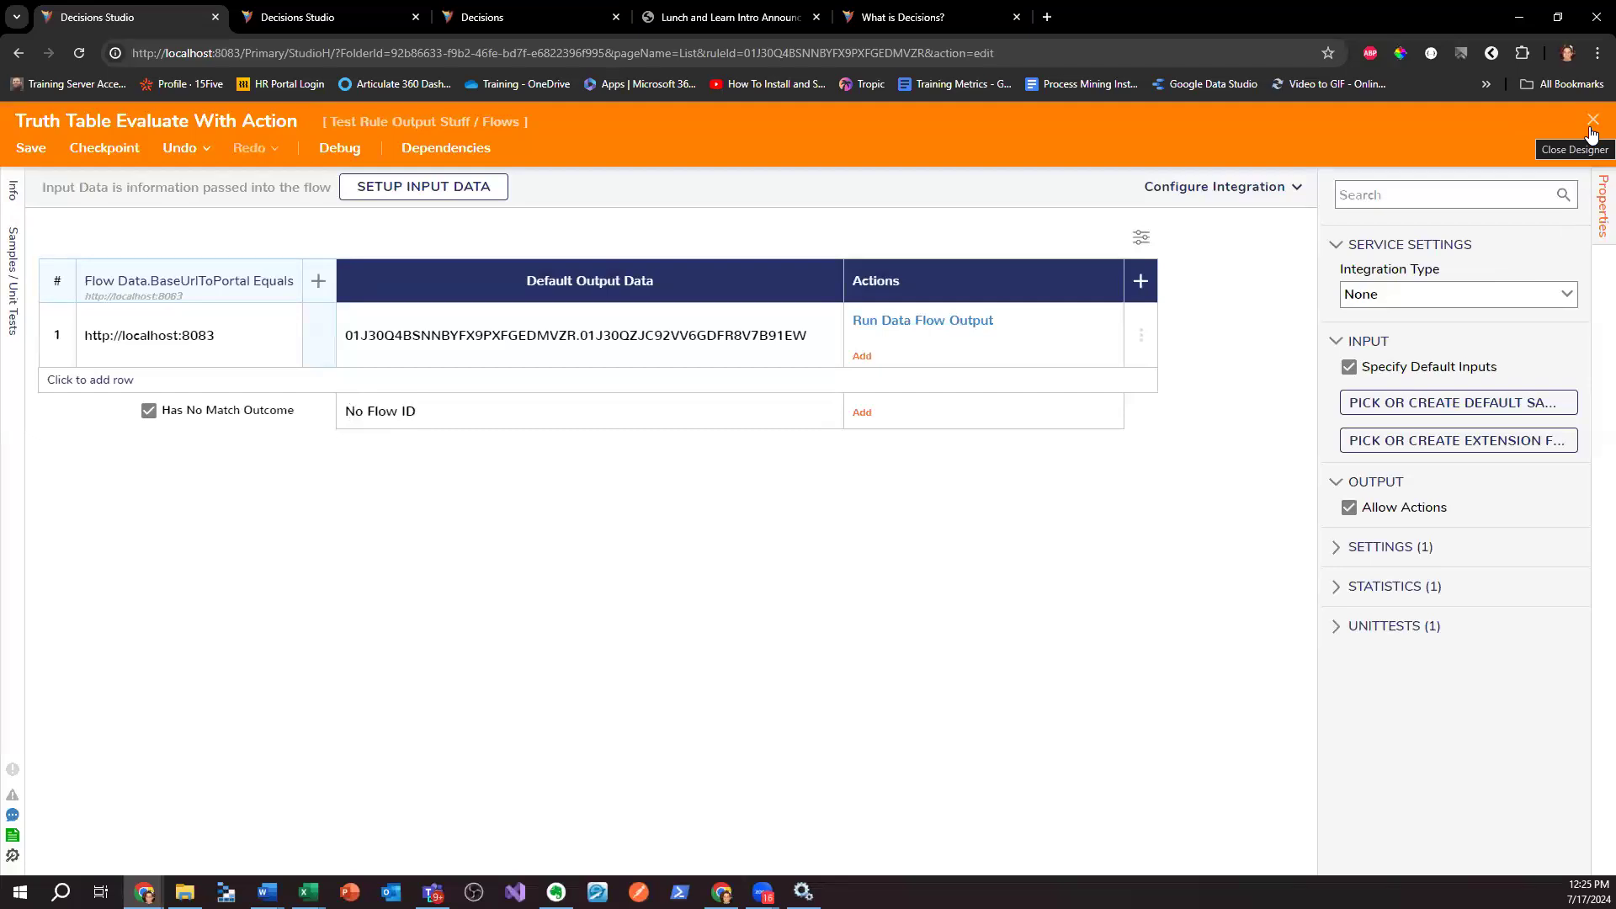
# - Close the truth table editor and set the step's Execution Result Type to First Match Only
pyautogui.click(1591, 133)
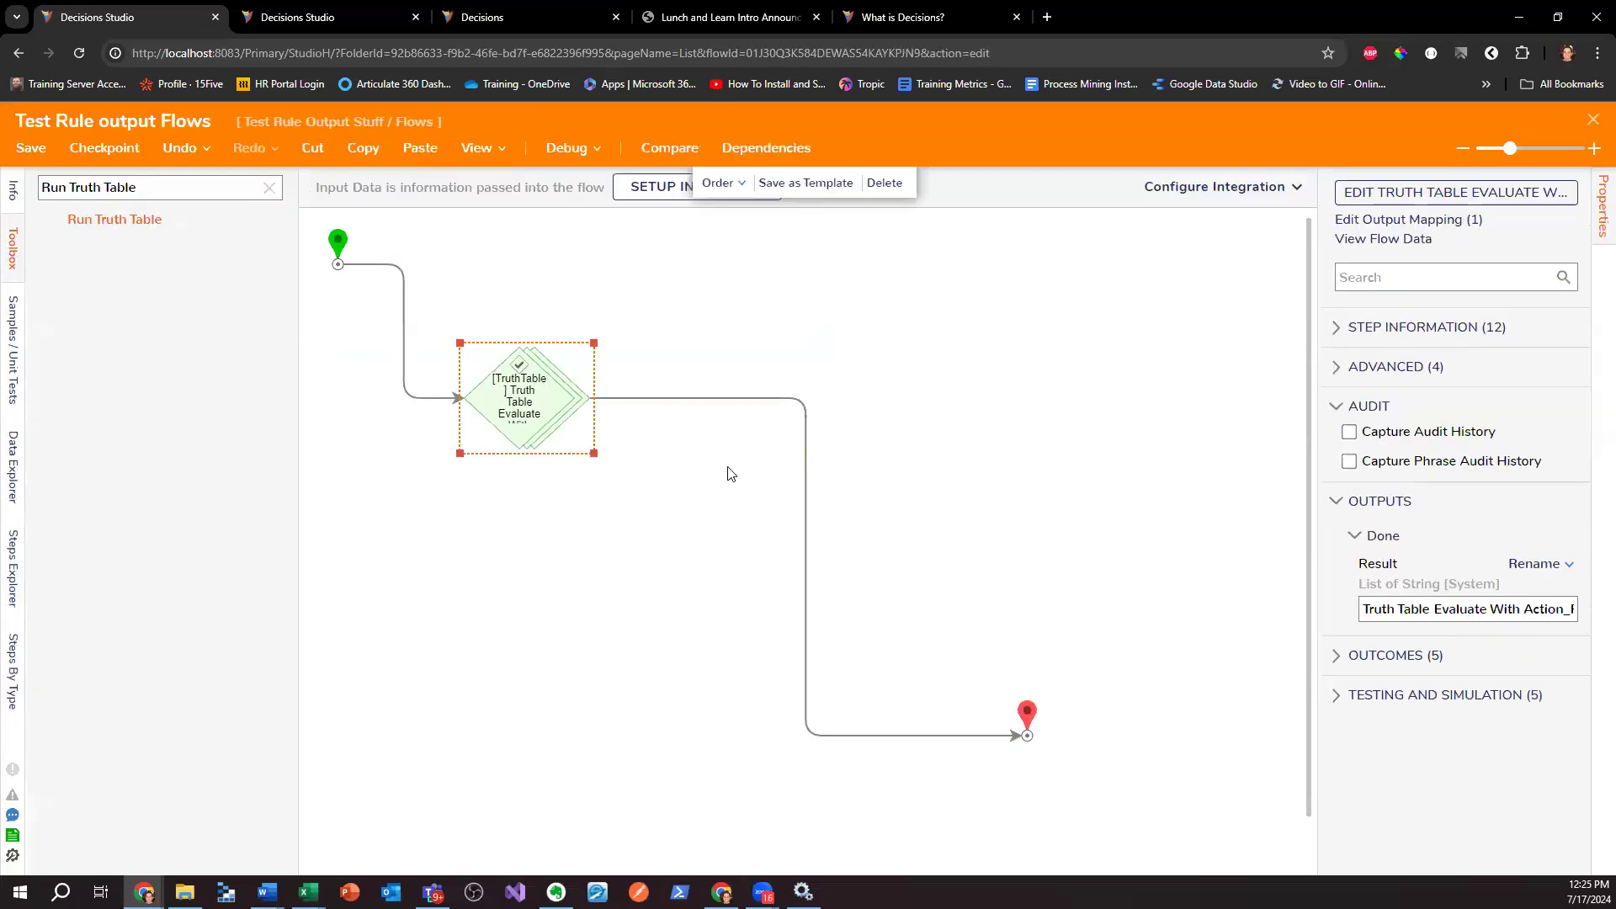
pyautogui.moveTo(492, 400); pyautogui.dragTo(594, 422)
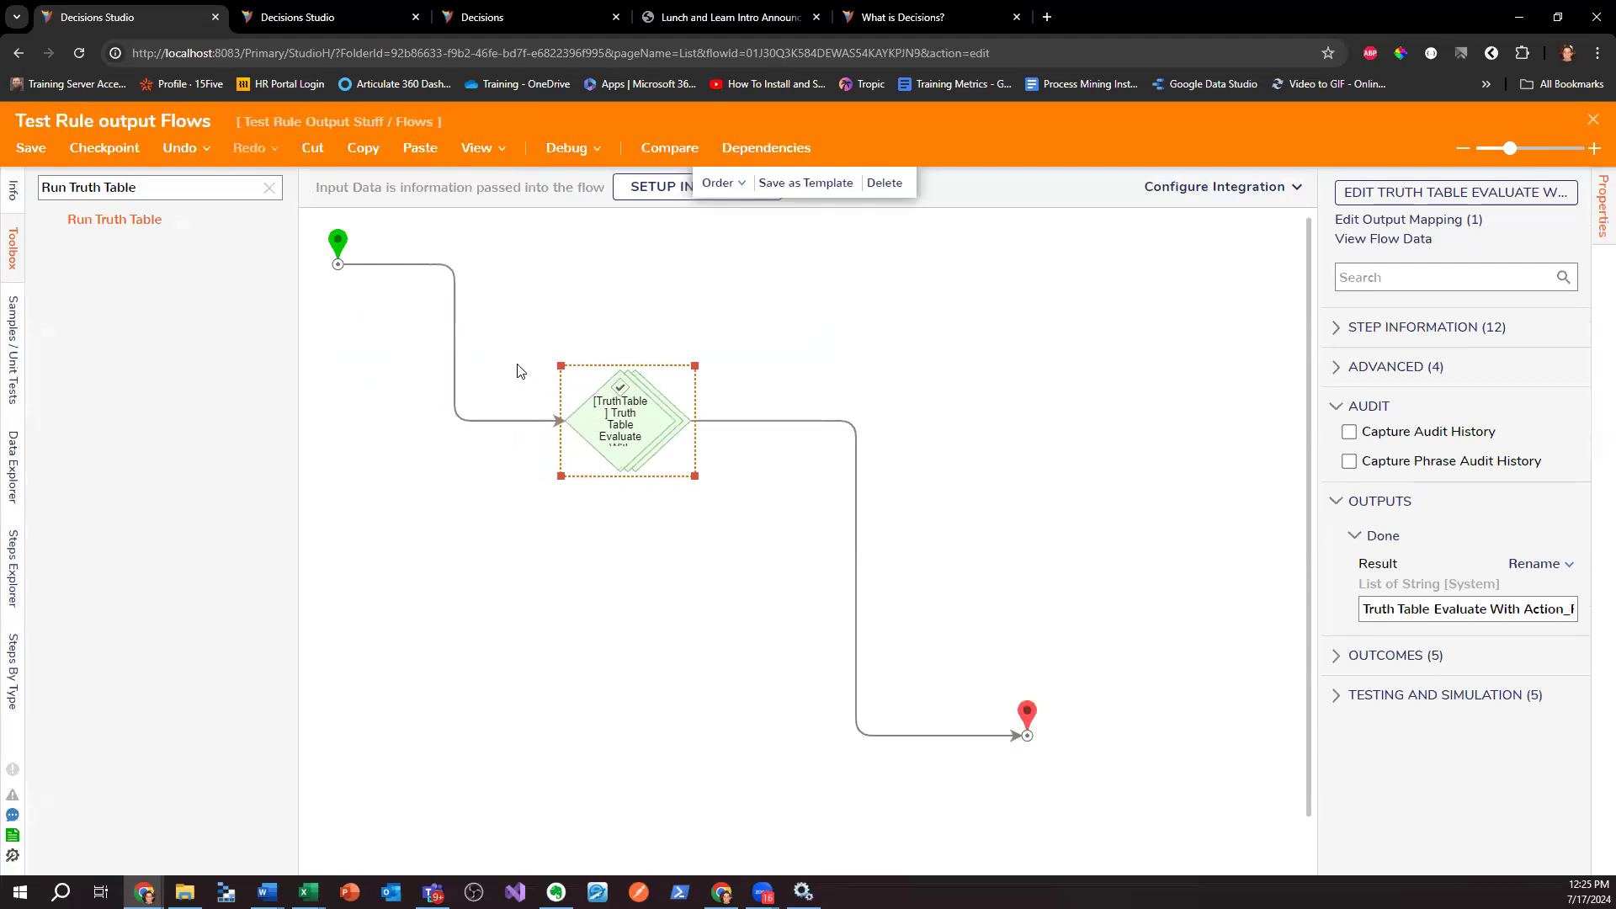
pyautogui.click(1394, 366)
pyautogui.click(1557, 543)
pyautogui.click(1432, 599)
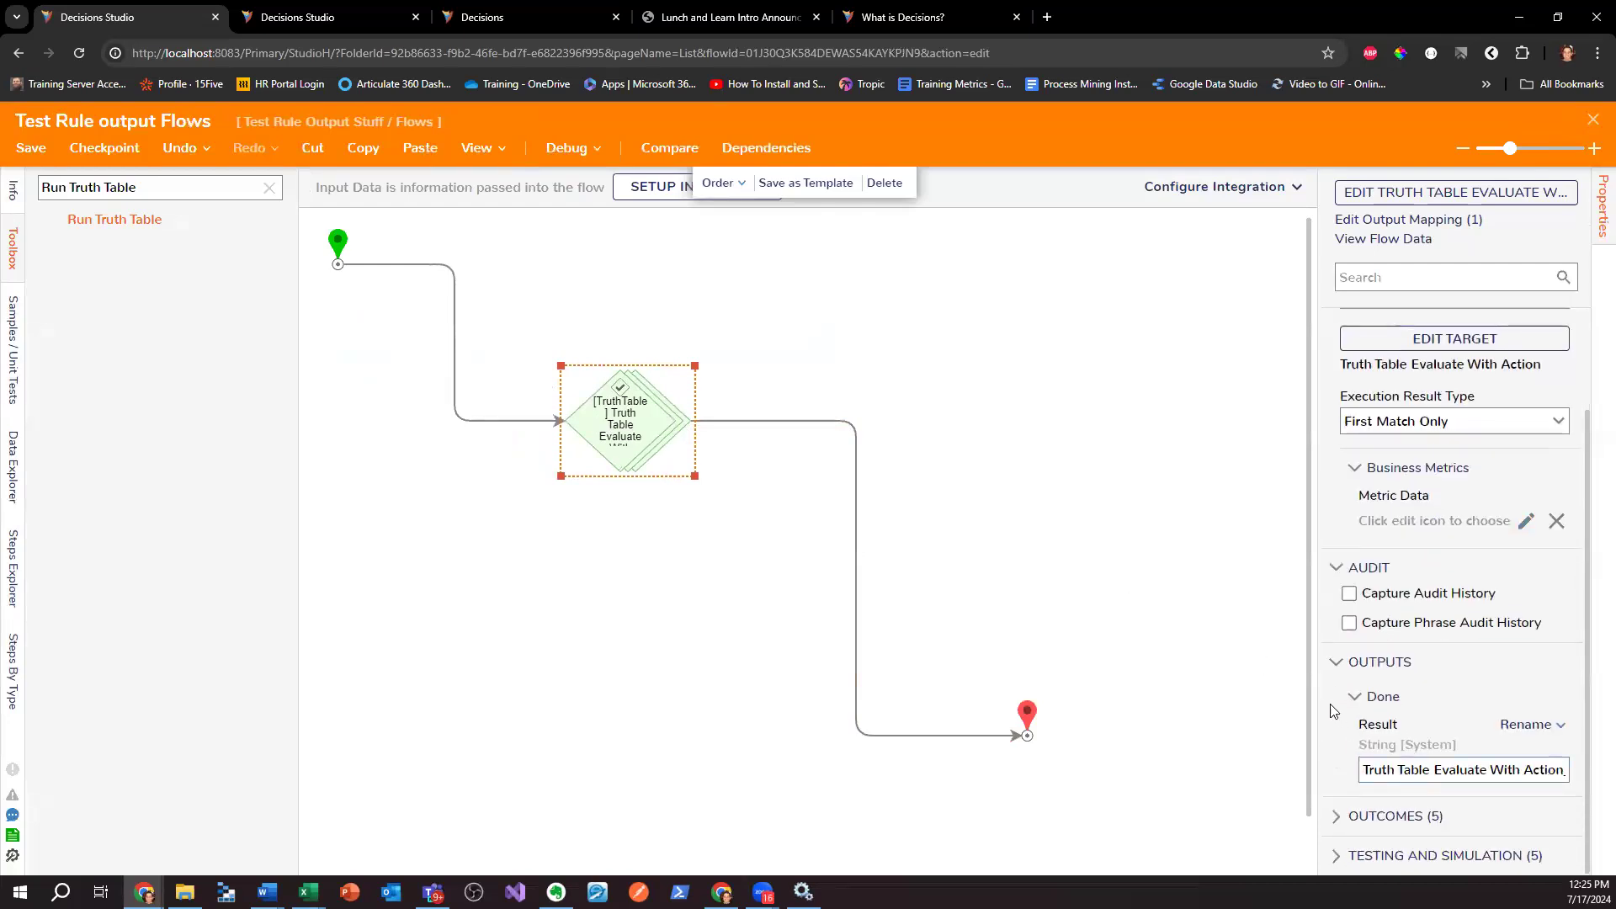
pyautogui.click(578, 402)
pyautogui.click(636, 448)
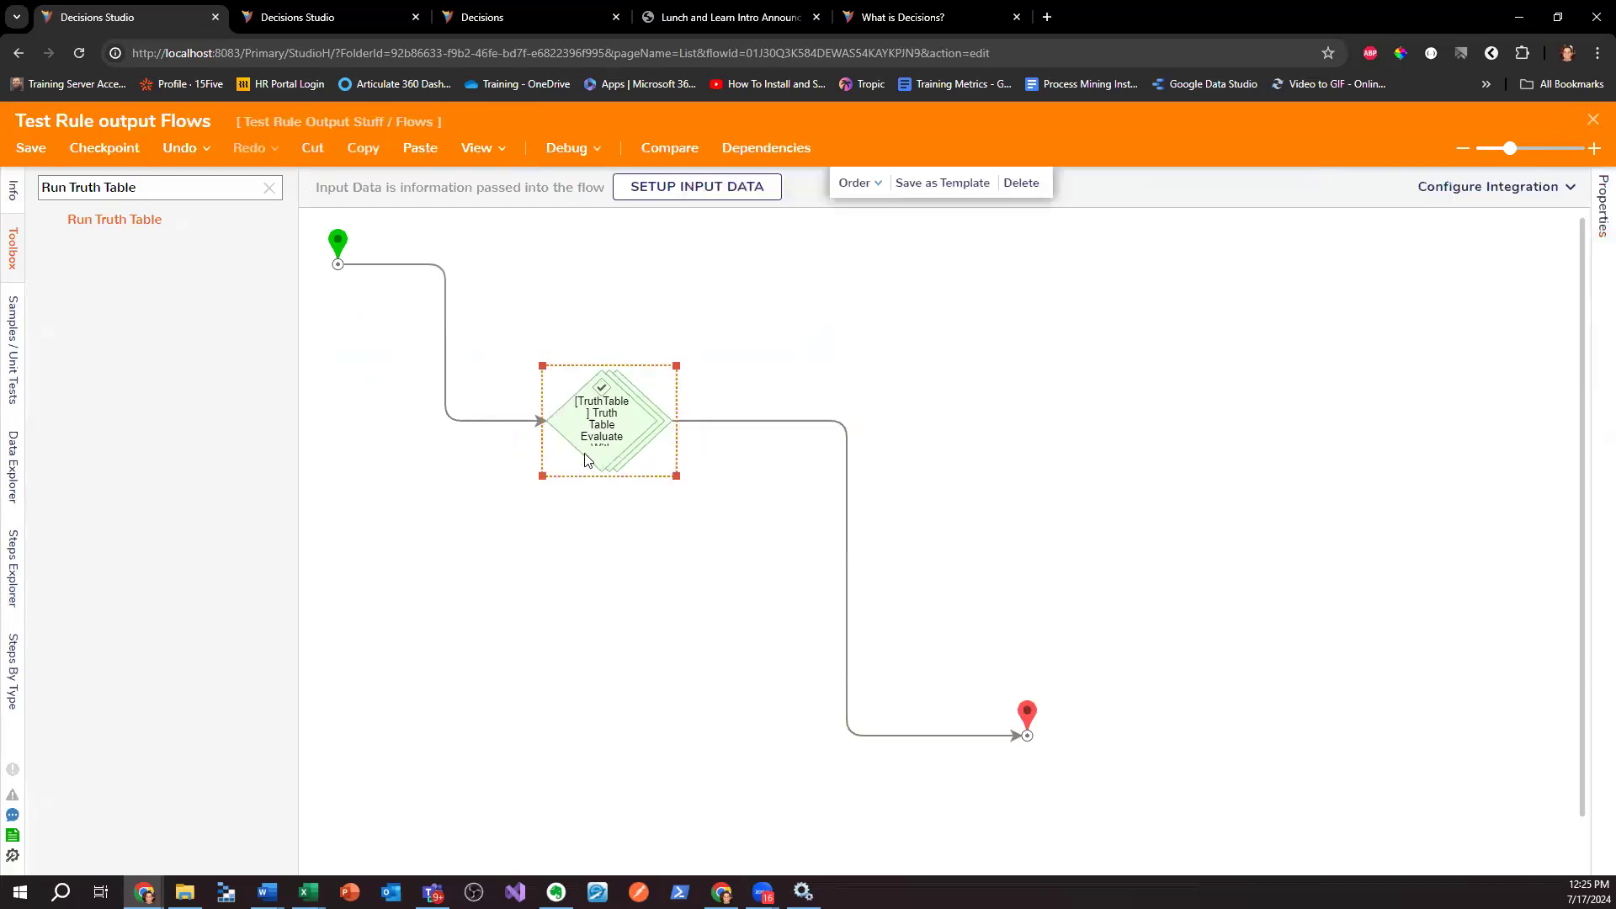
# - Search the toolbox for 'Run Flow' and add a Run Sub Flow step after the truth table
pyautogui.tripleClick(173, 186)
pyautogui.write('Run Flow')
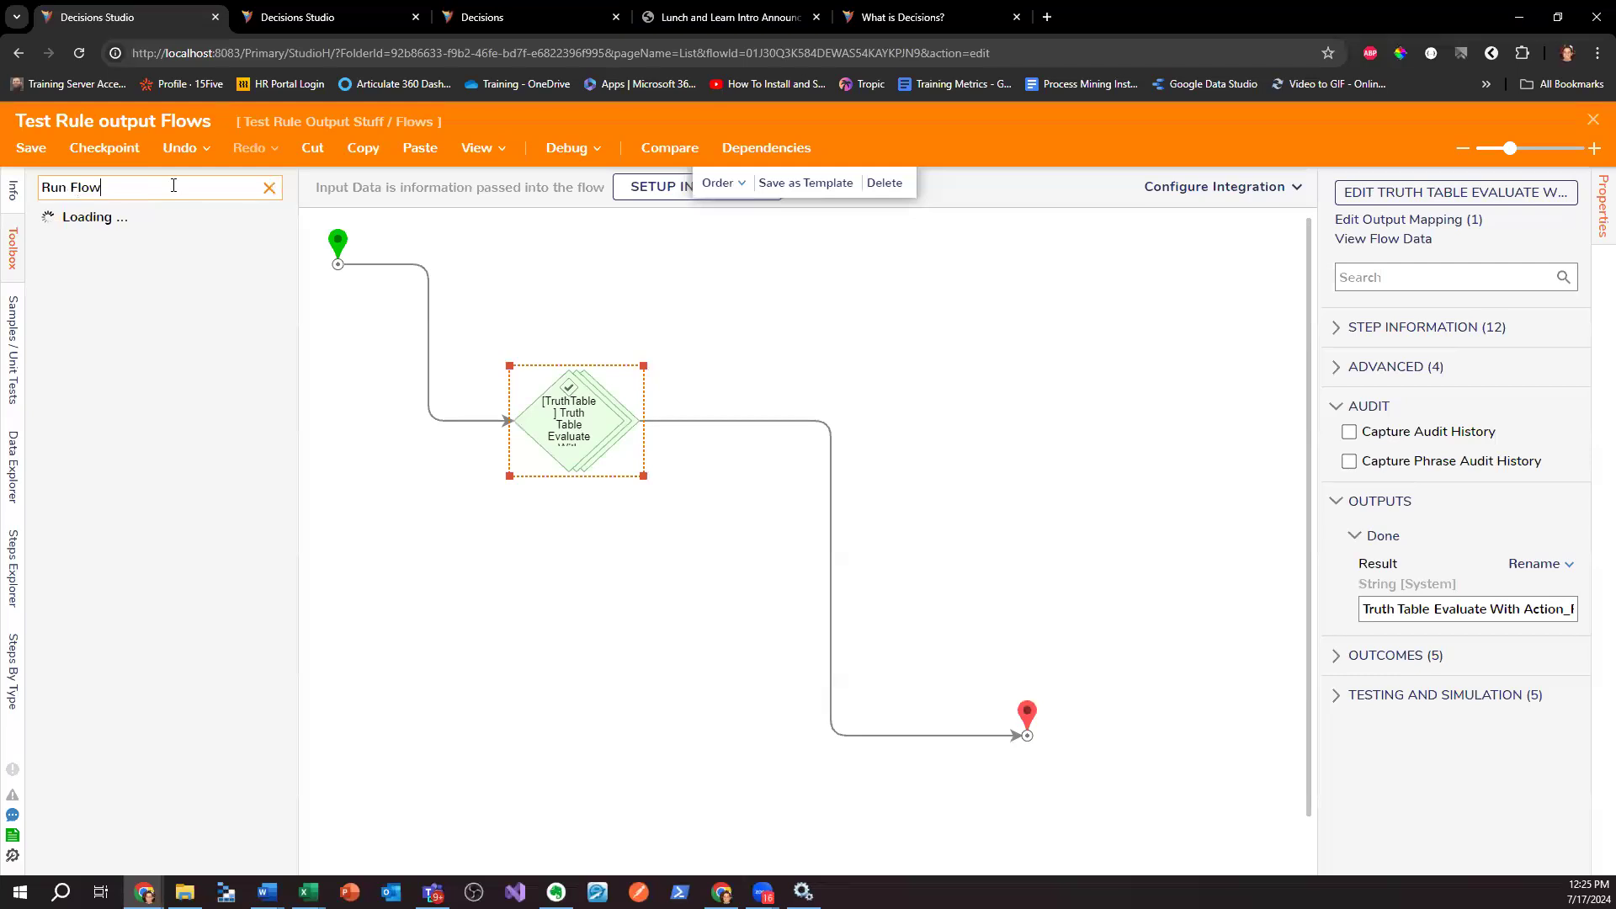
pyautogui.click(270, 187)
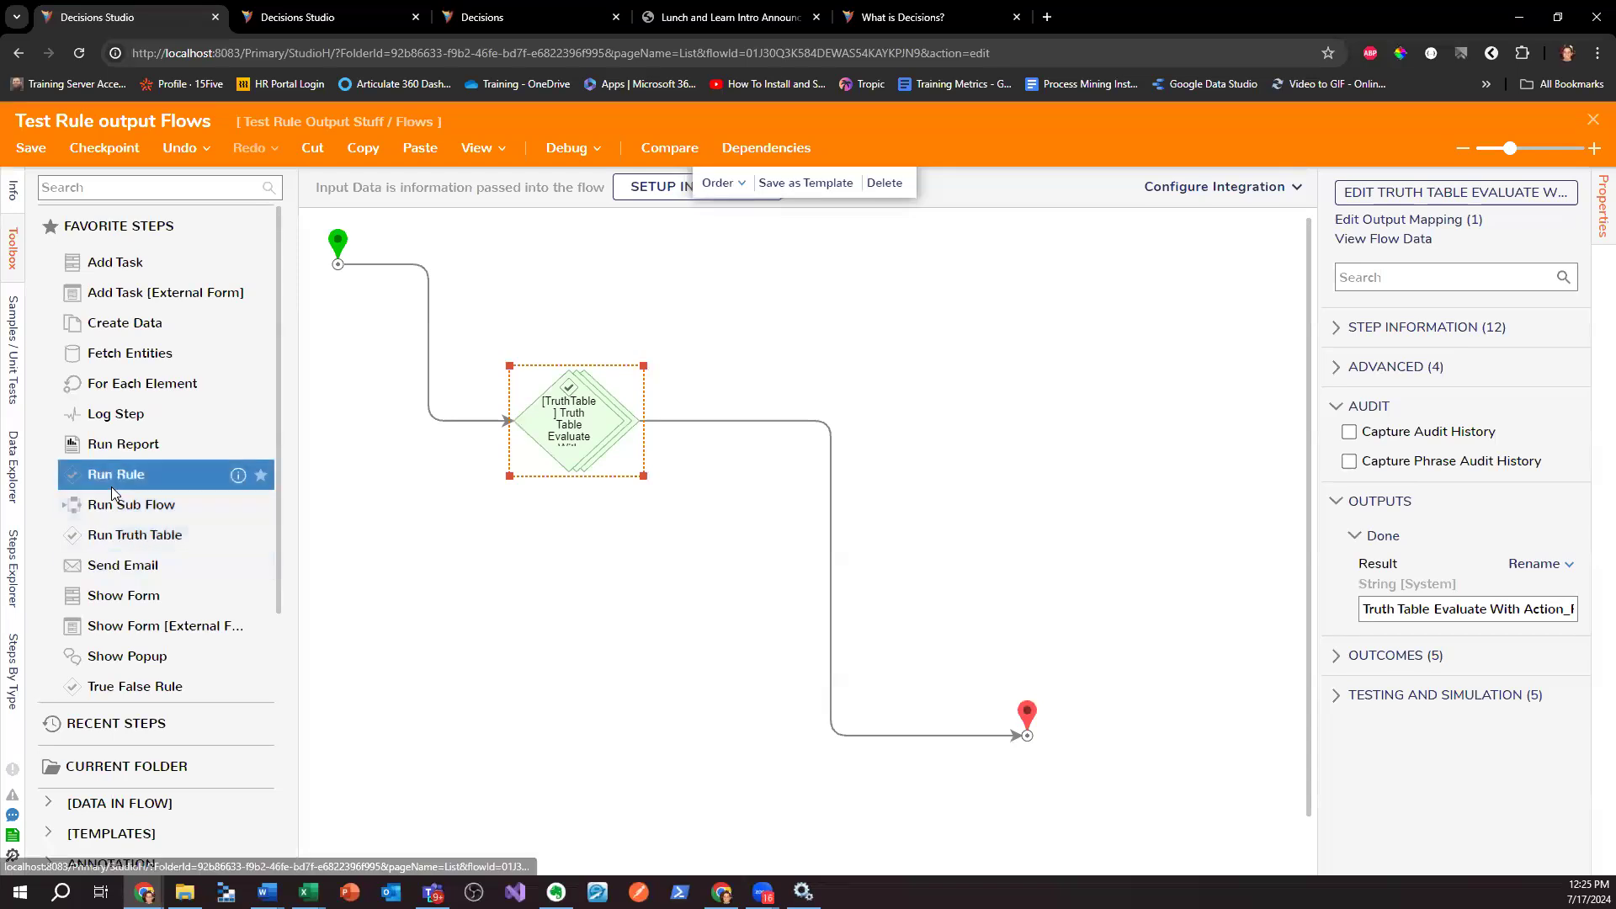
pyautogui.moveTo(131, 504); pyautogui.dragTo(833, 423)
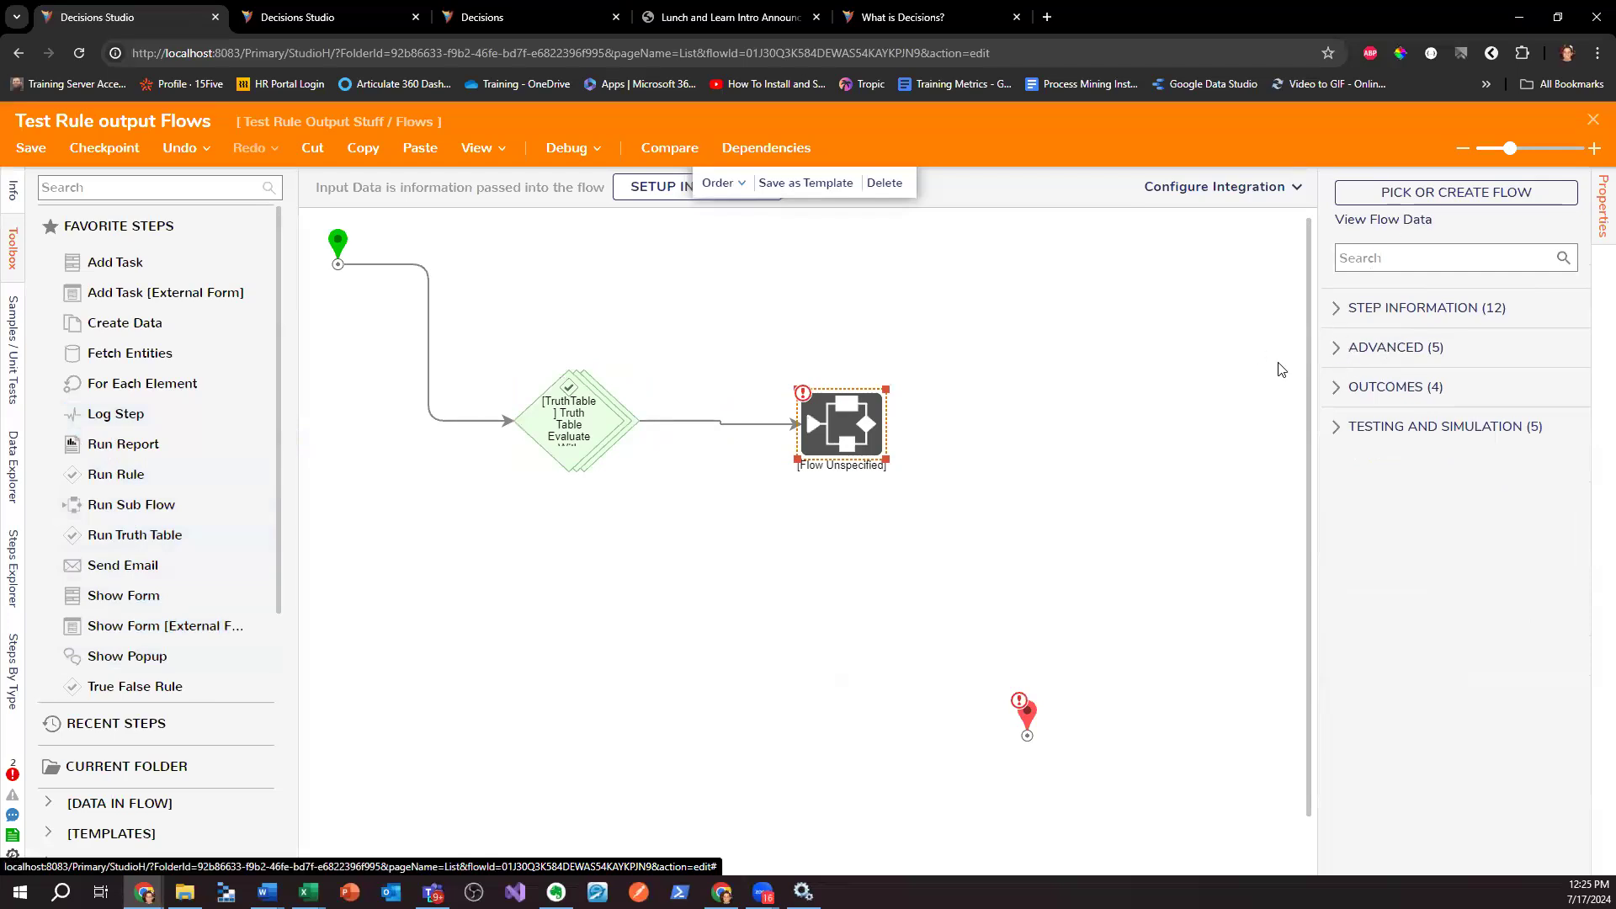
pyautogui.click(1399, 205)
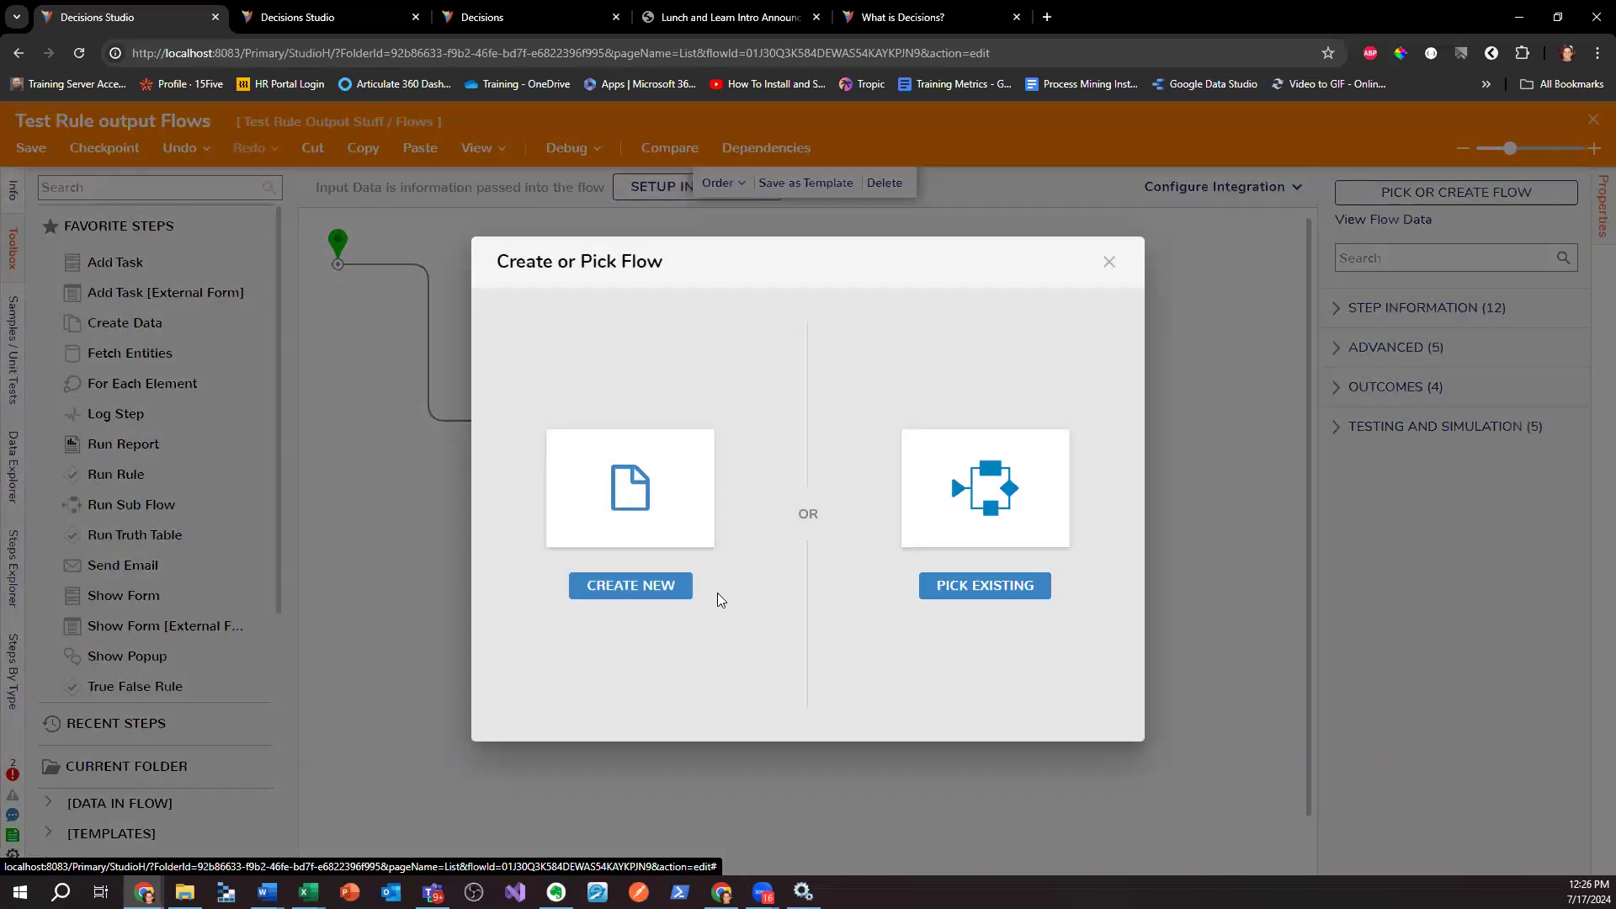
# - Create a new flow for the step named 'Template FLow'
pyautogui.click(632, 586)
pyautogui.write('Template FLow')
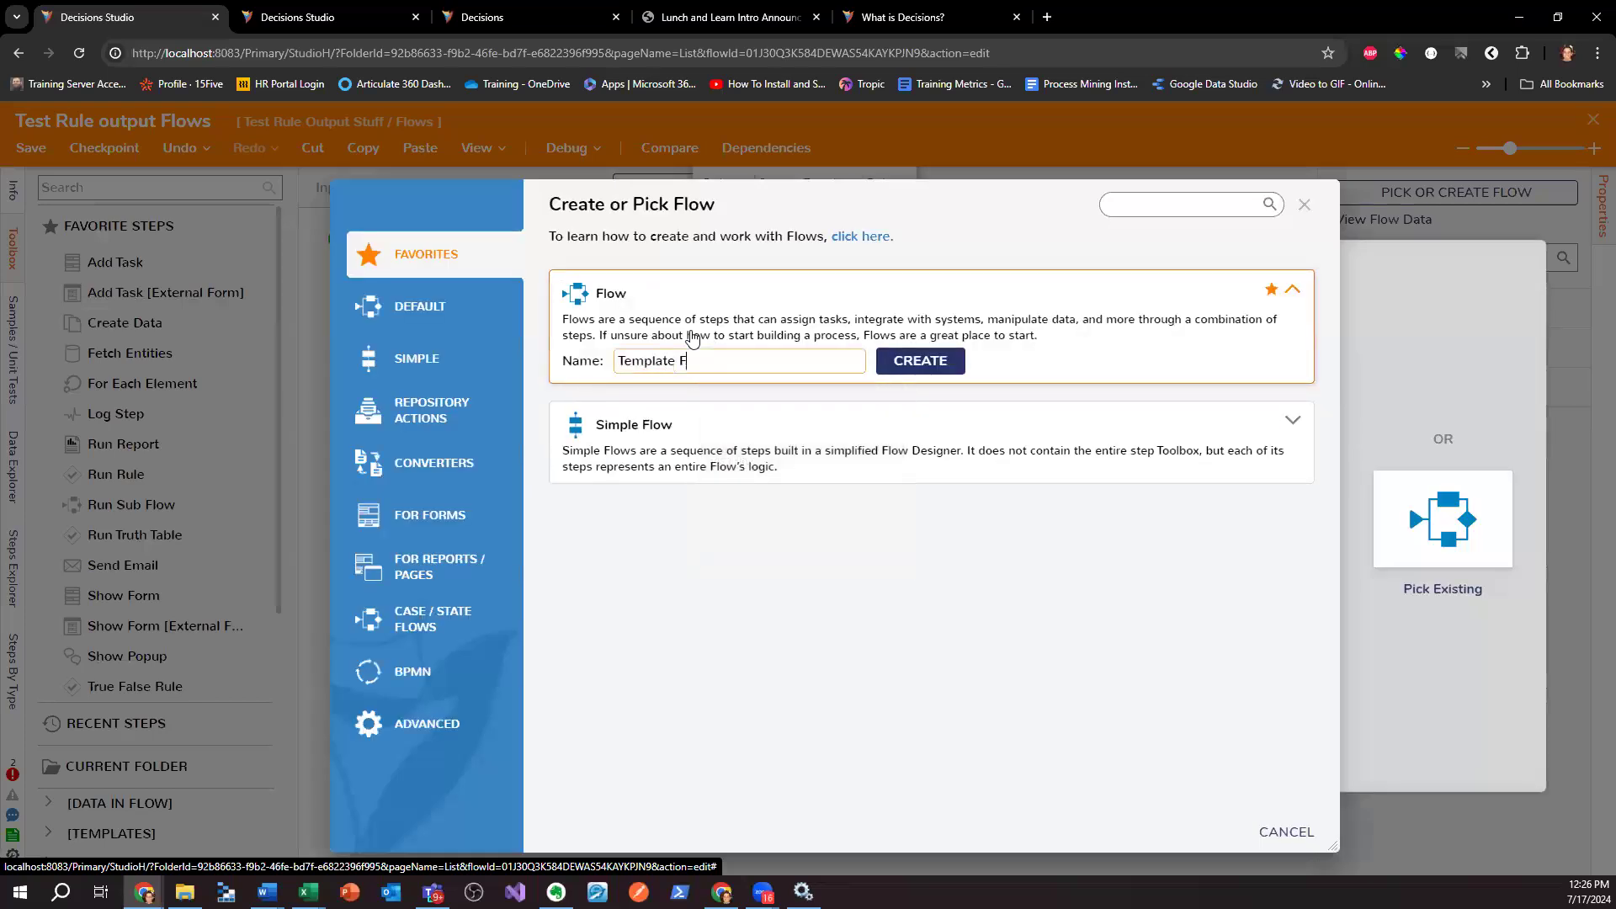
pyautogui.press('Return')
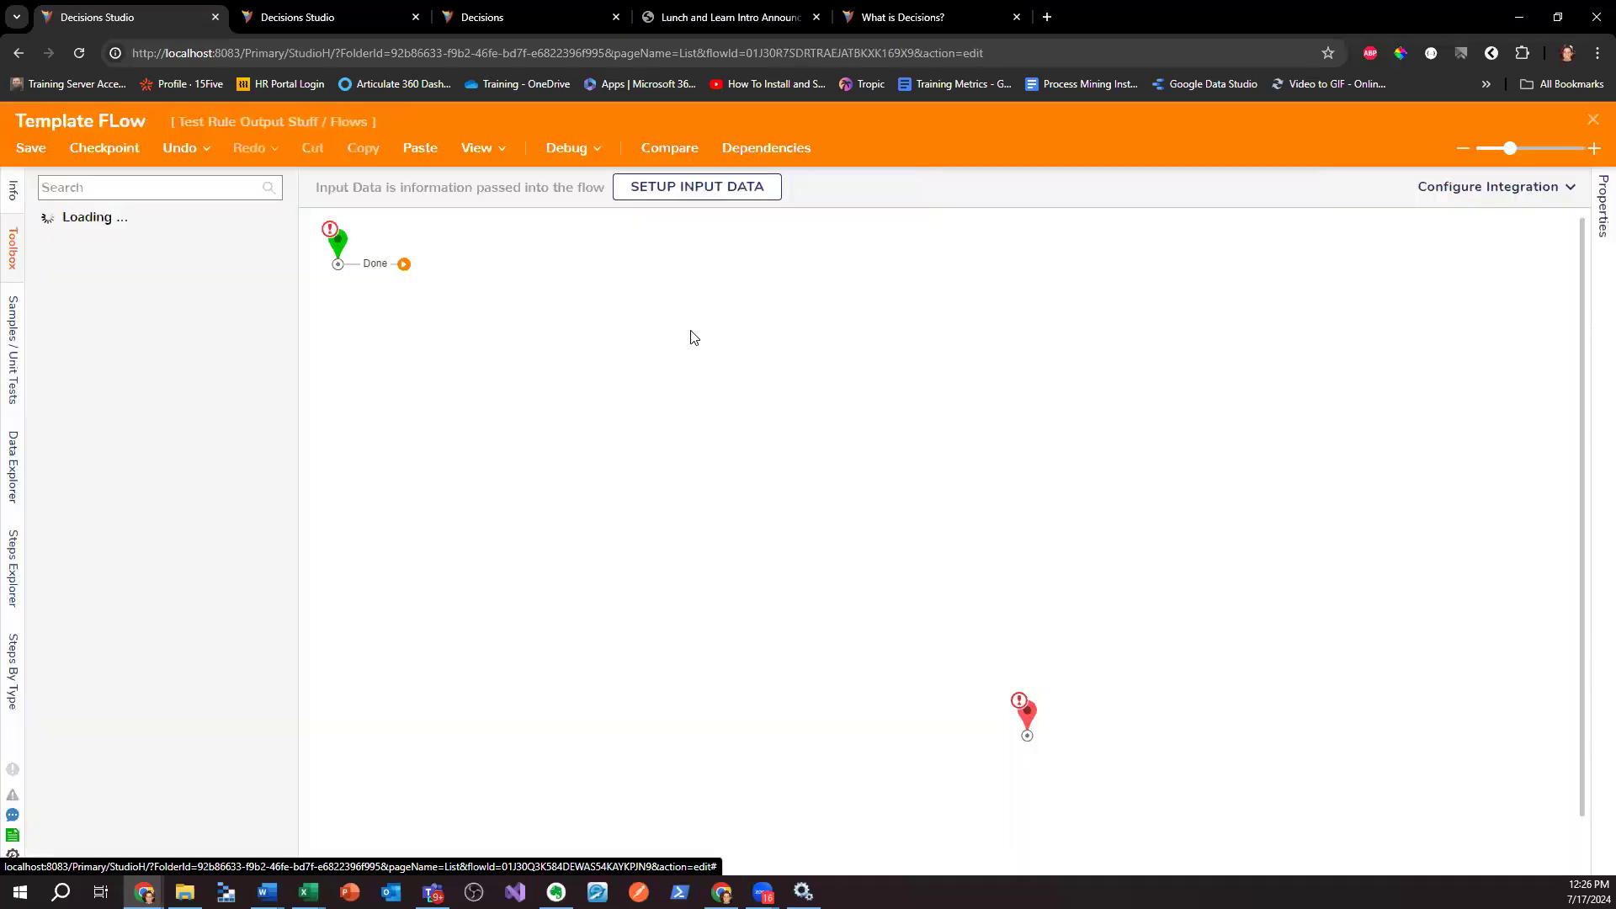
# - Give the End step a Decimal output named 'output', connect Done to End, and close the designer
pyautogui.click(1031, 719)
pyautogui.click(1507, 421)
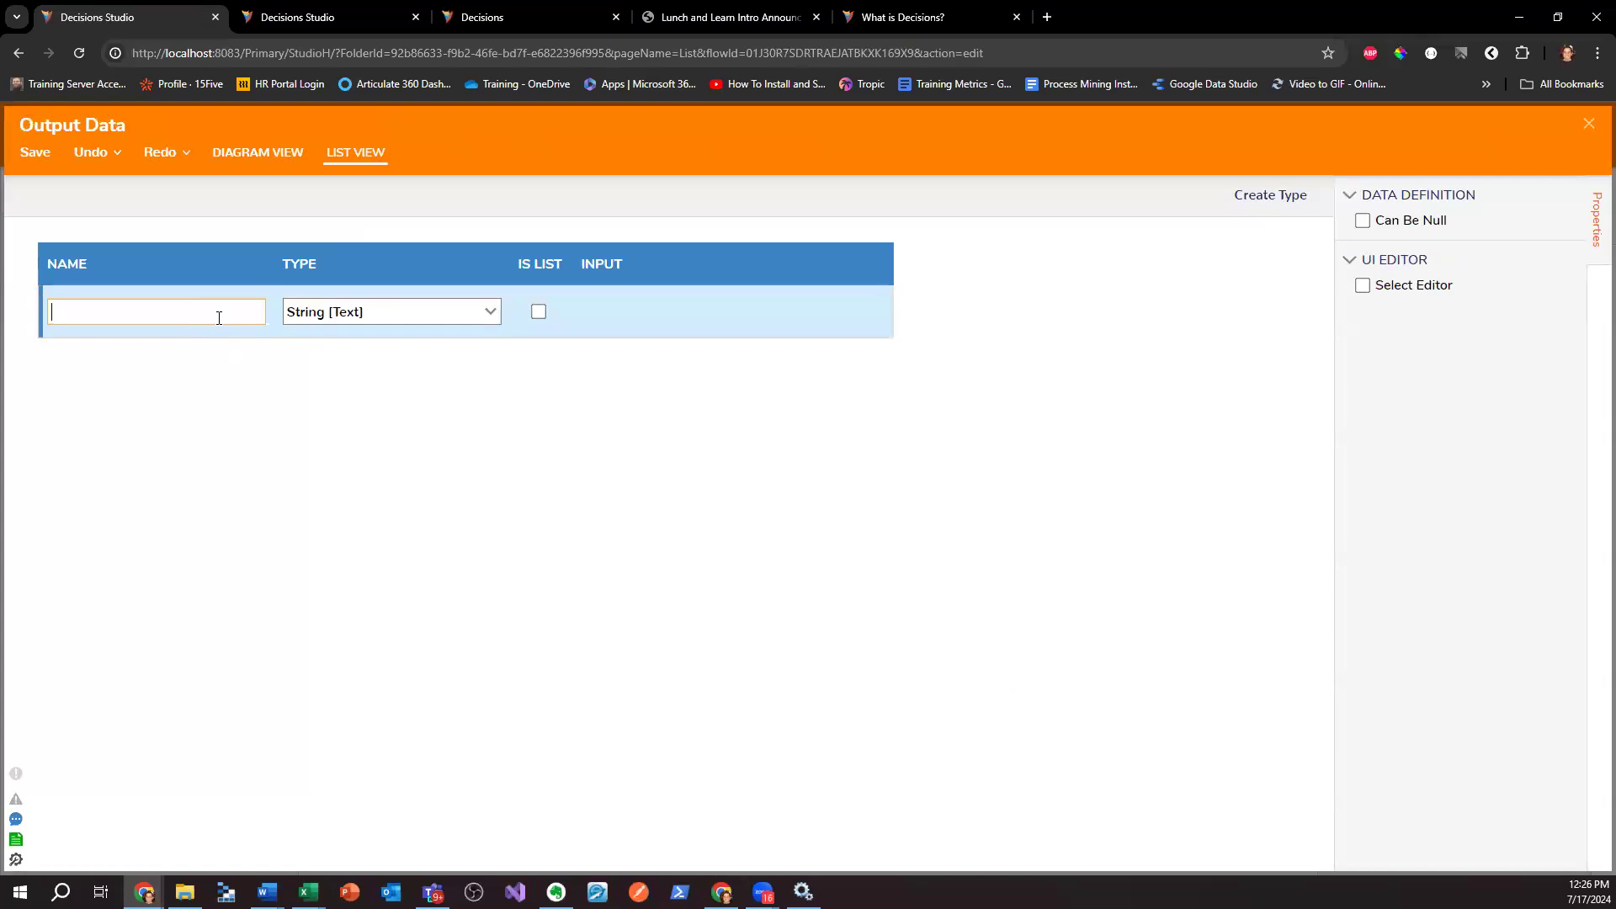
pyautogui.write('output')
pyautogui.doubleClick(119, 314)
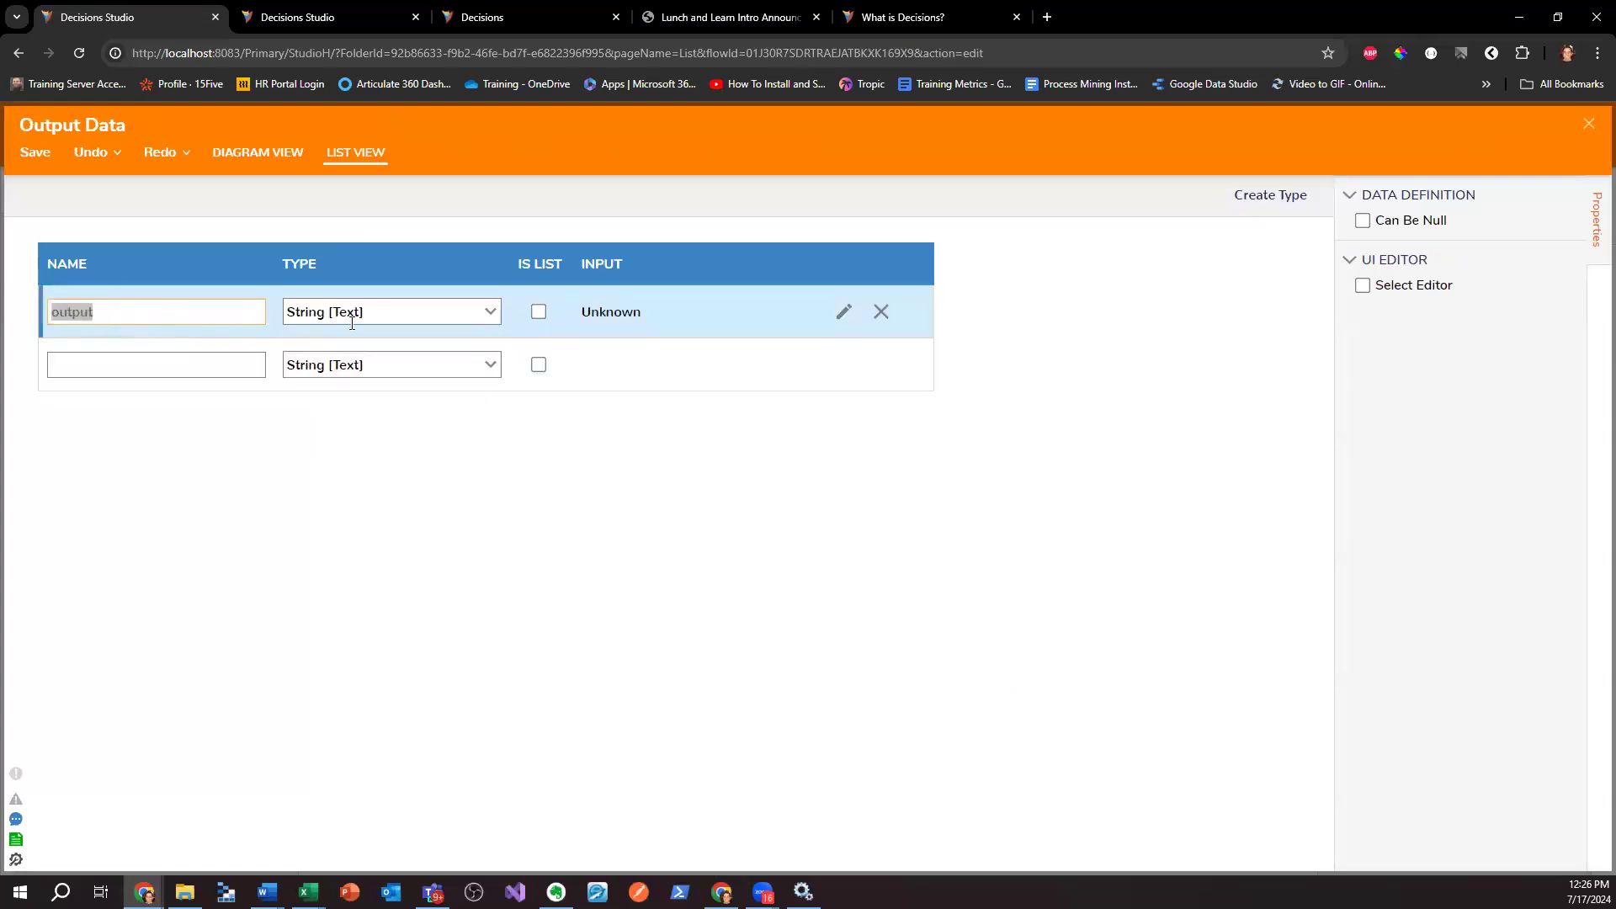
pyautogui.click(487, 319)
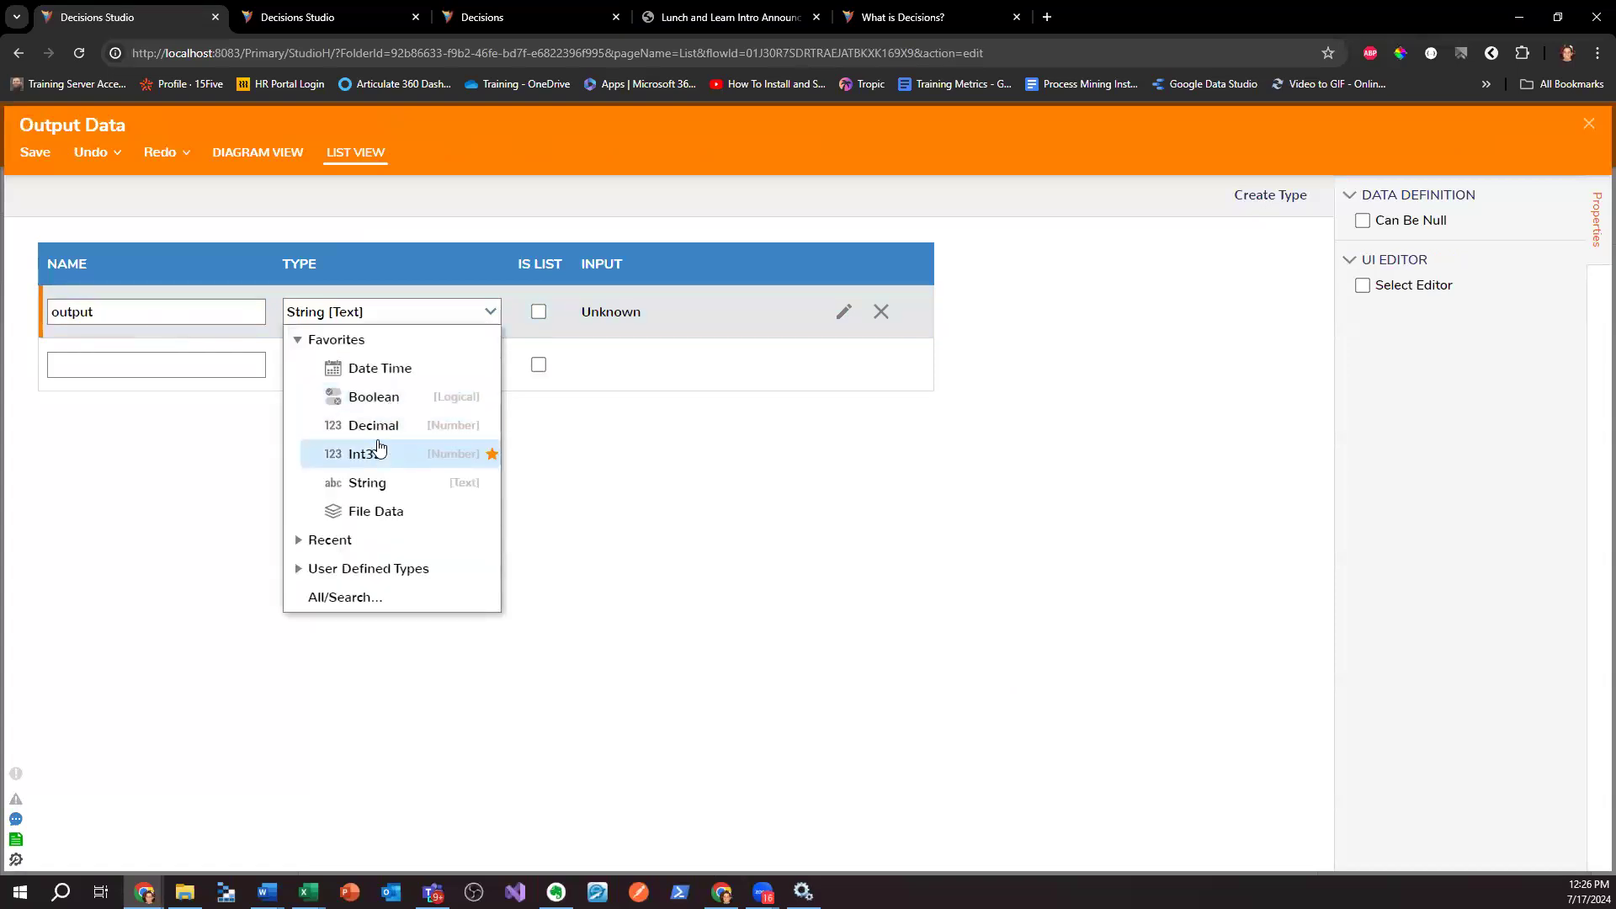
pyautogui.click(391, 424)
pyautogui.click(35, 156)
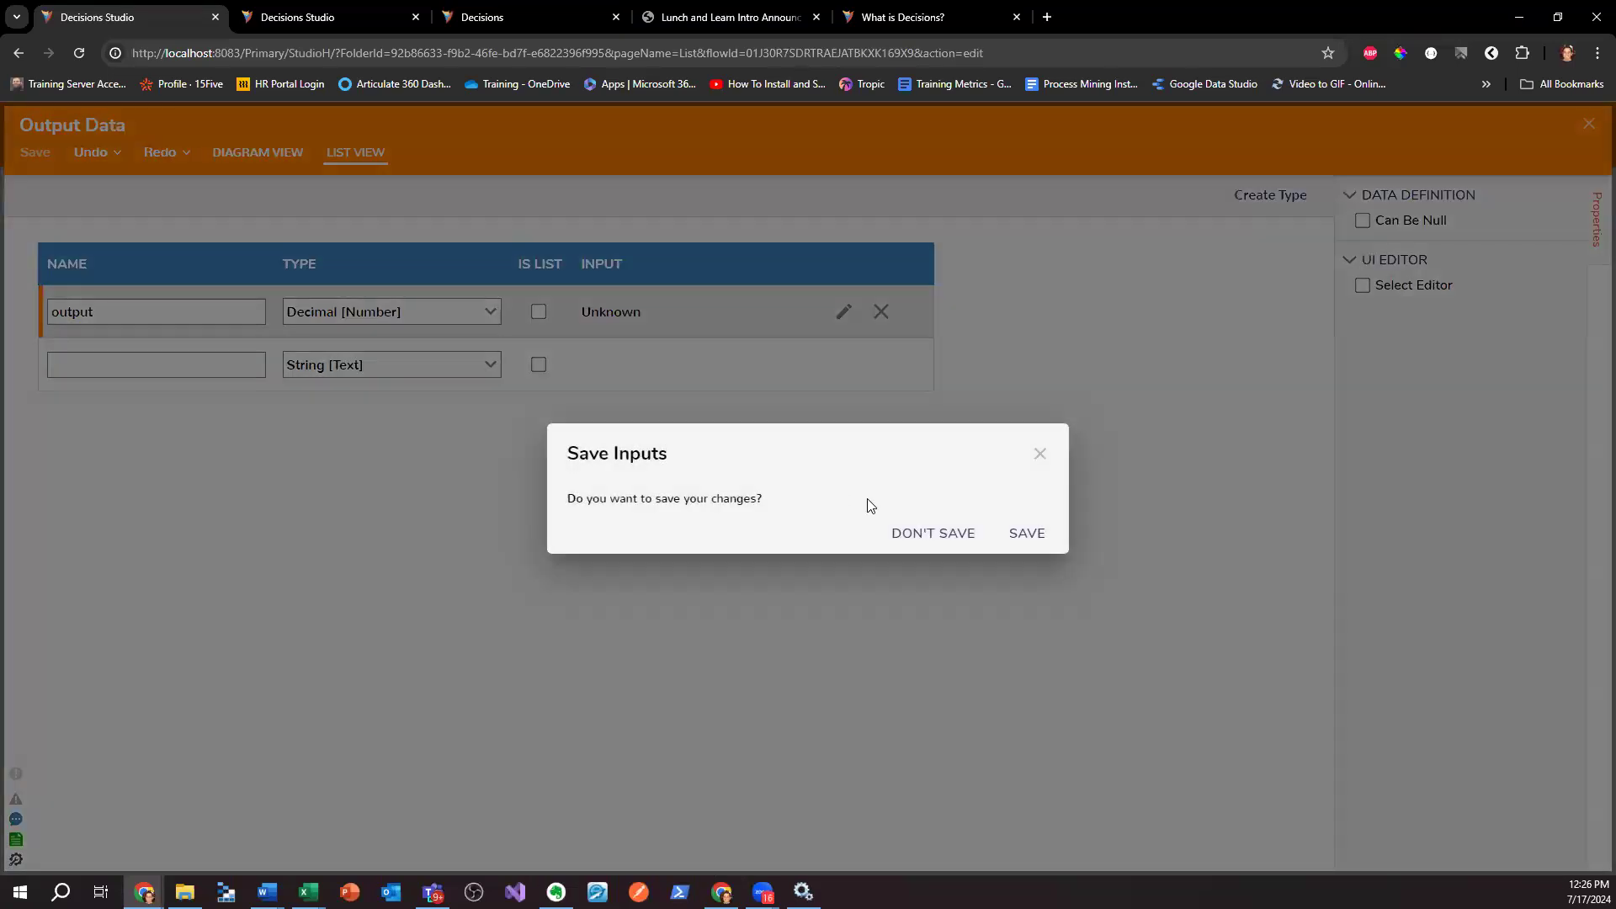
pyautogui.click(1019, 544)
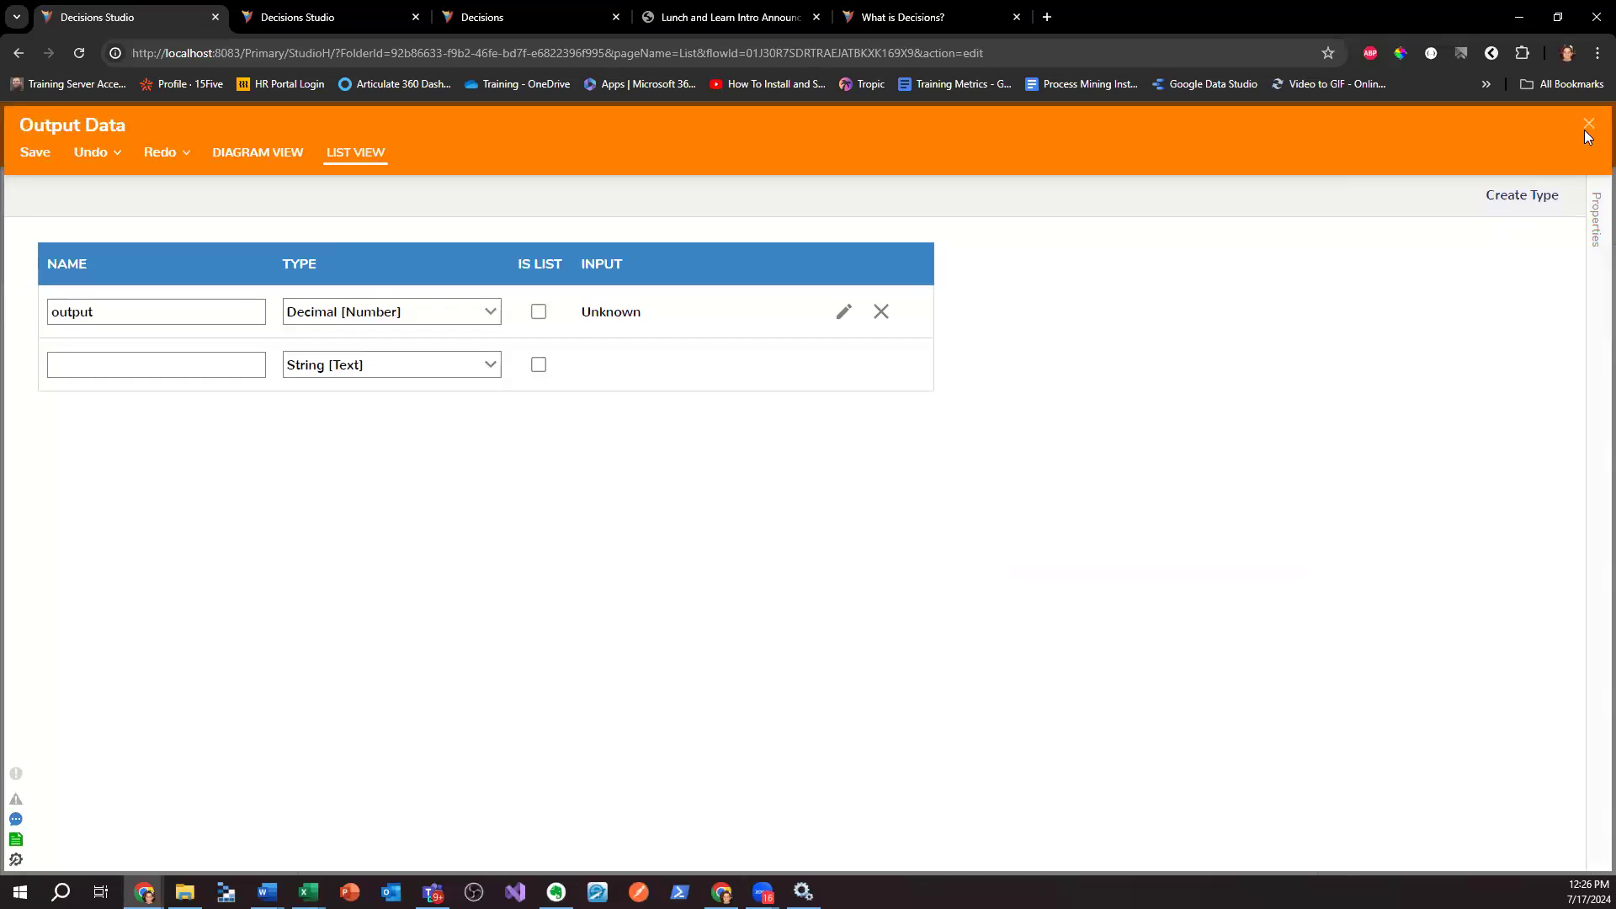
pyautogui.click(1588, 126)
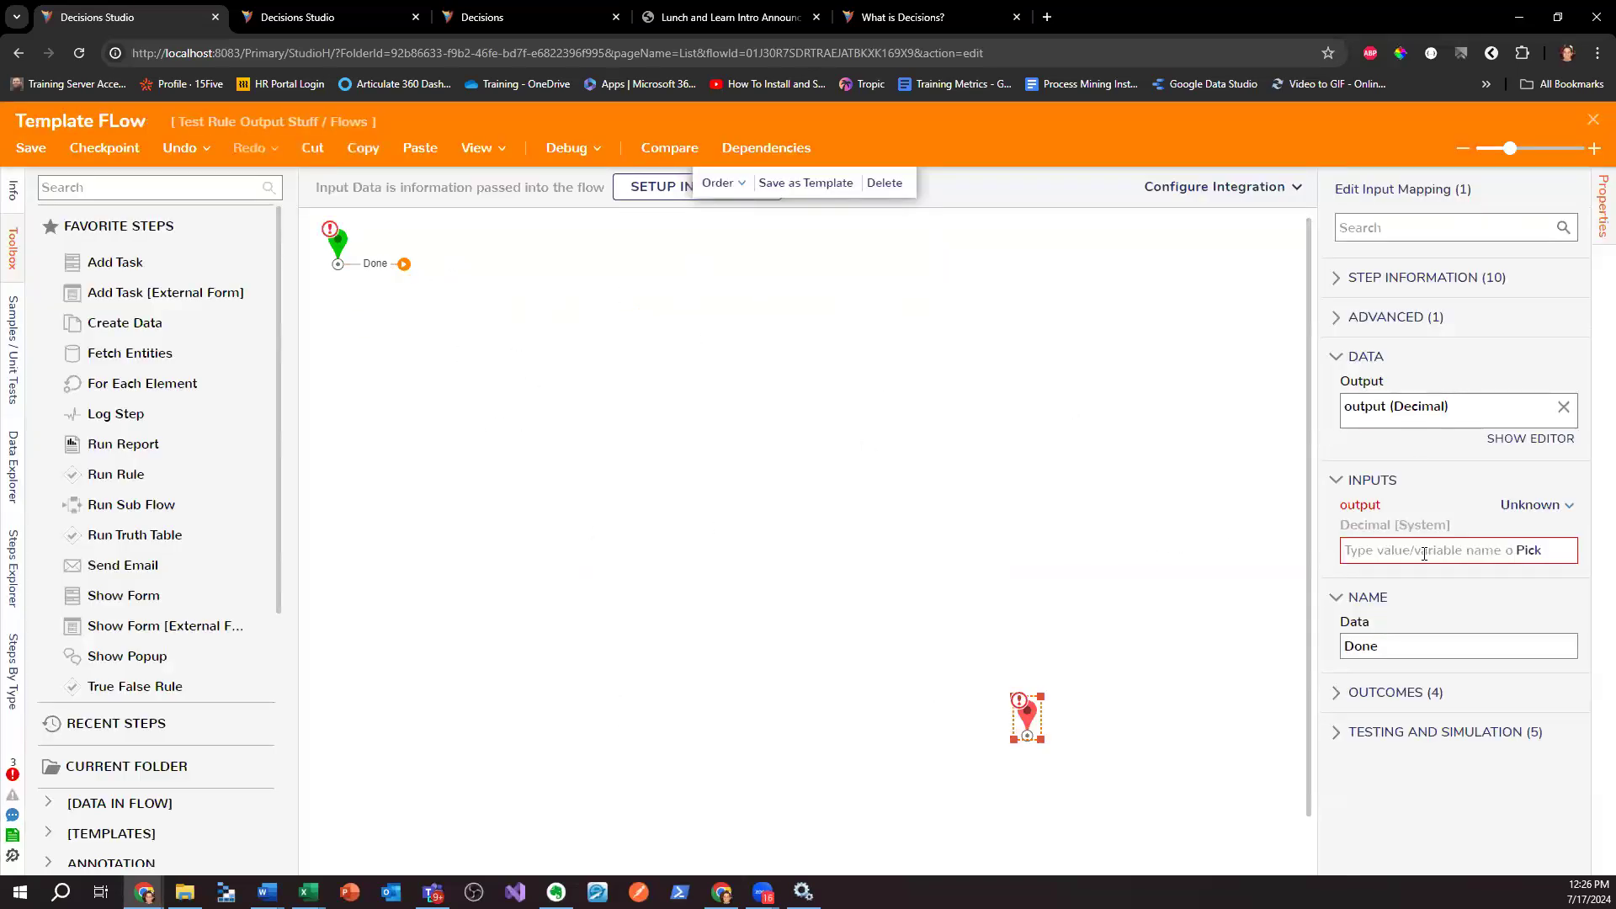
pyautogui.moveTo(404, 263); pyautogui.dragTo(1027, 717)
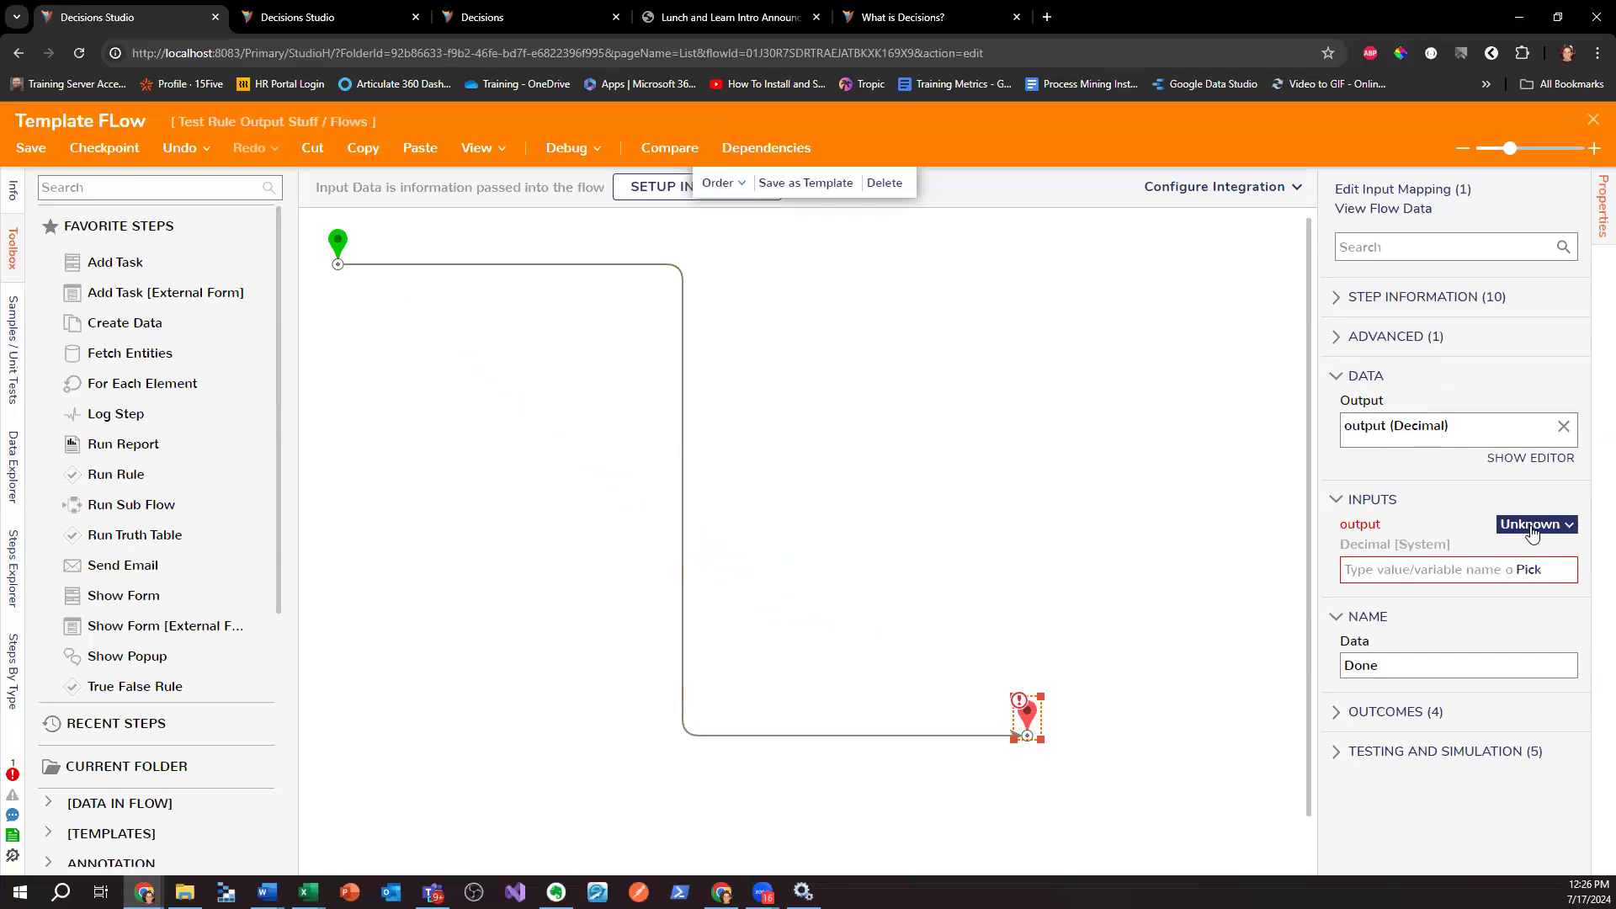
pyautogui.click(1594, 119)
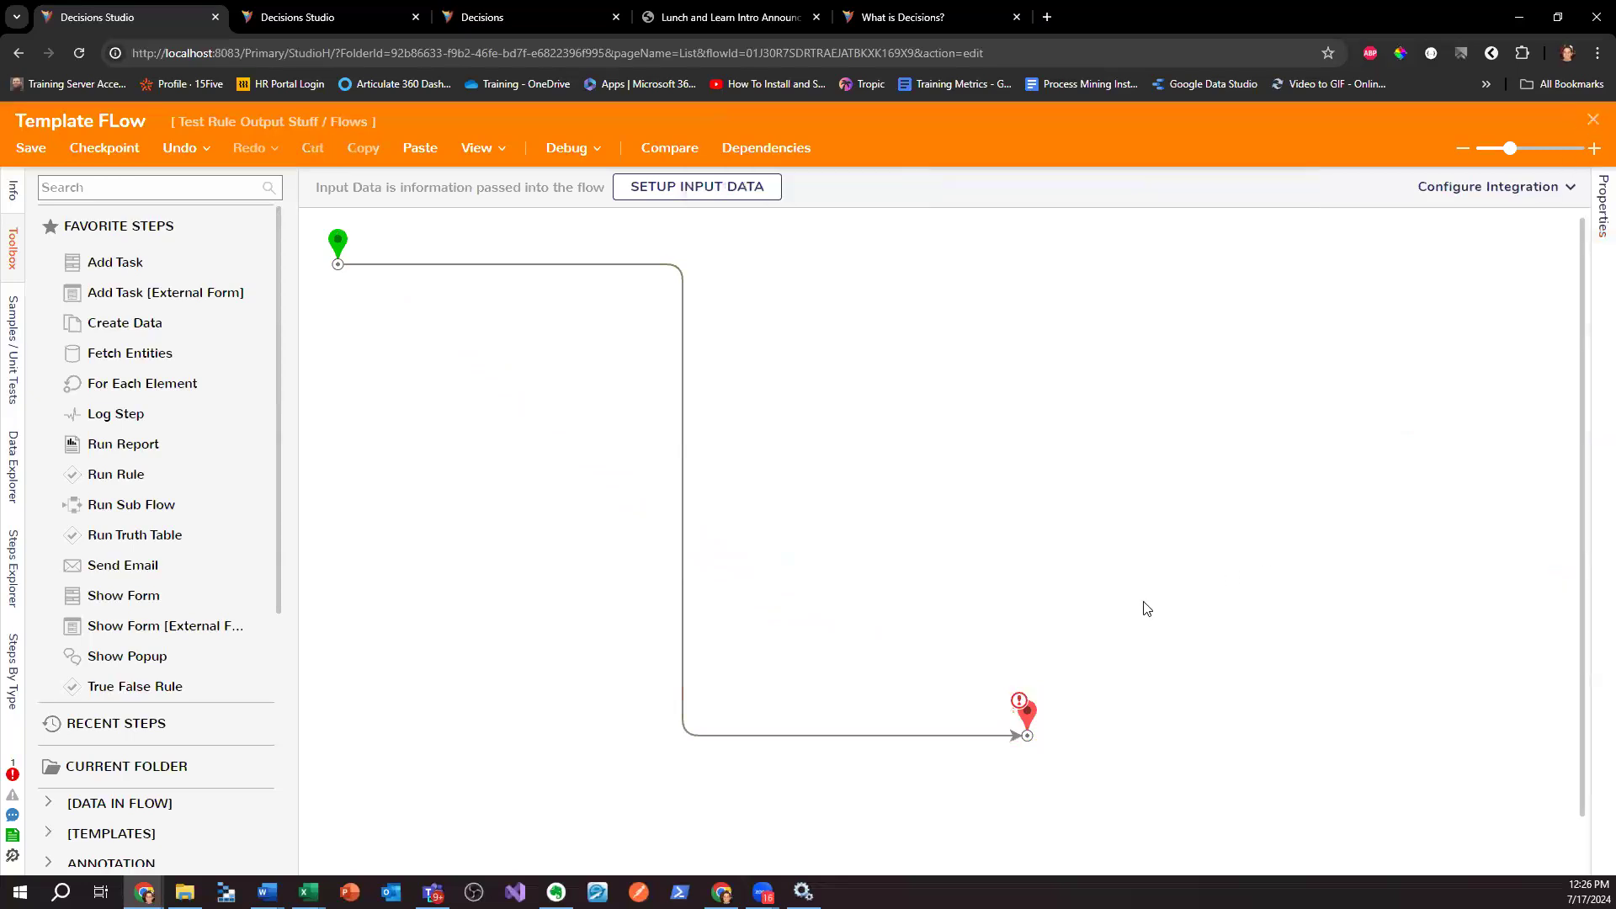
# - Save the flow, set Selection Type to Runtime Selection, and map Target Id to the truth table result
pyautogui.click(1028, 581)
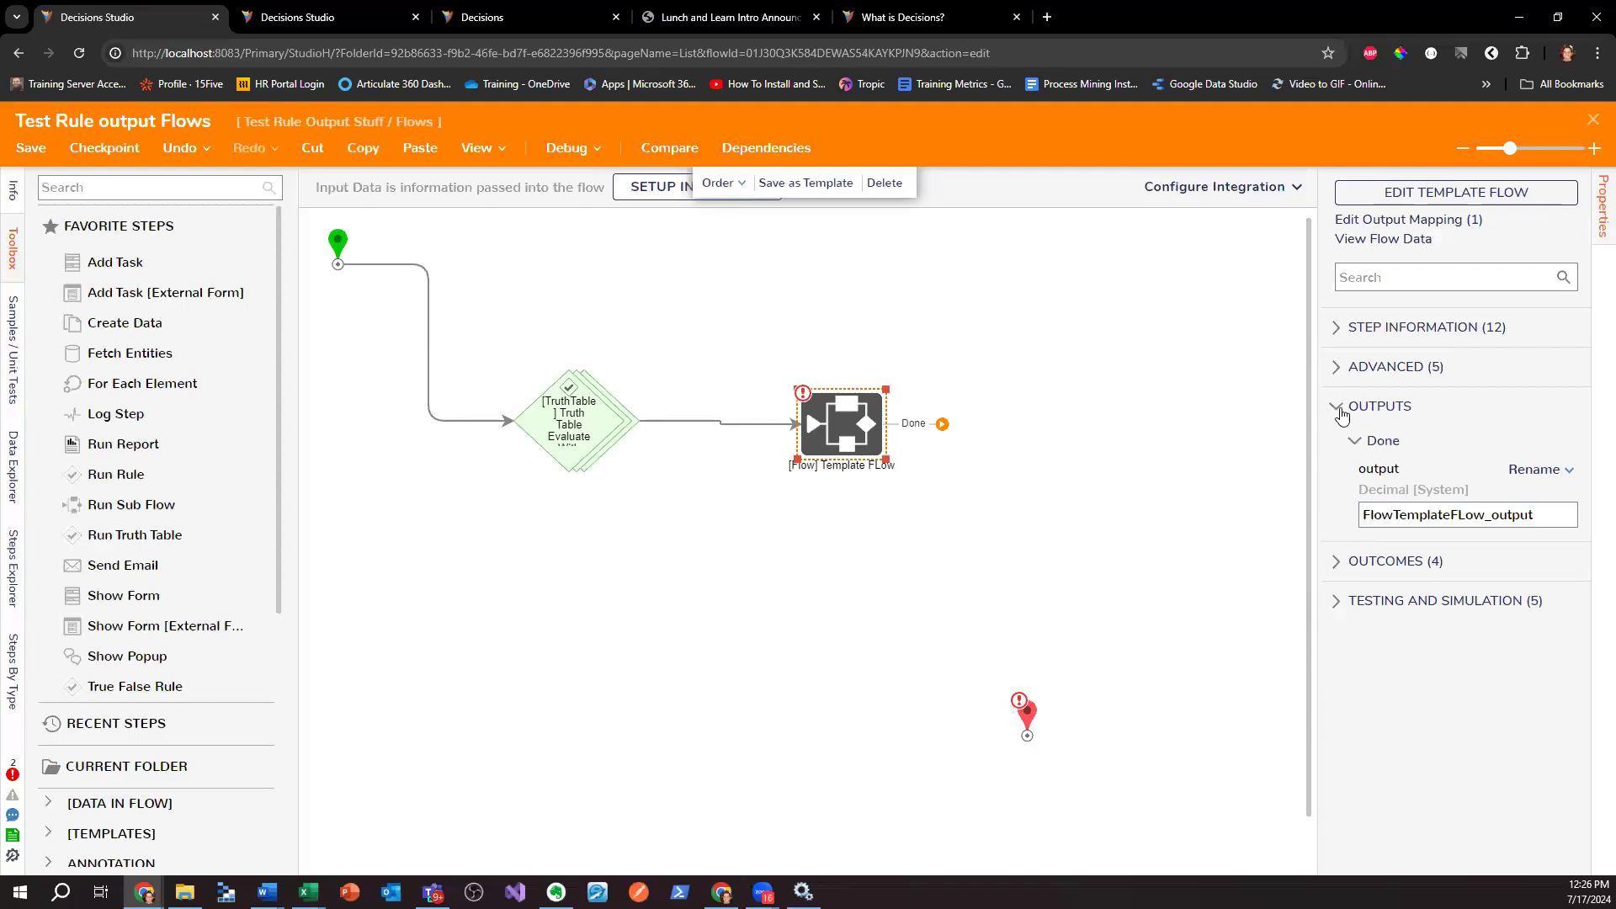
pyautogui.click(1346, 368)
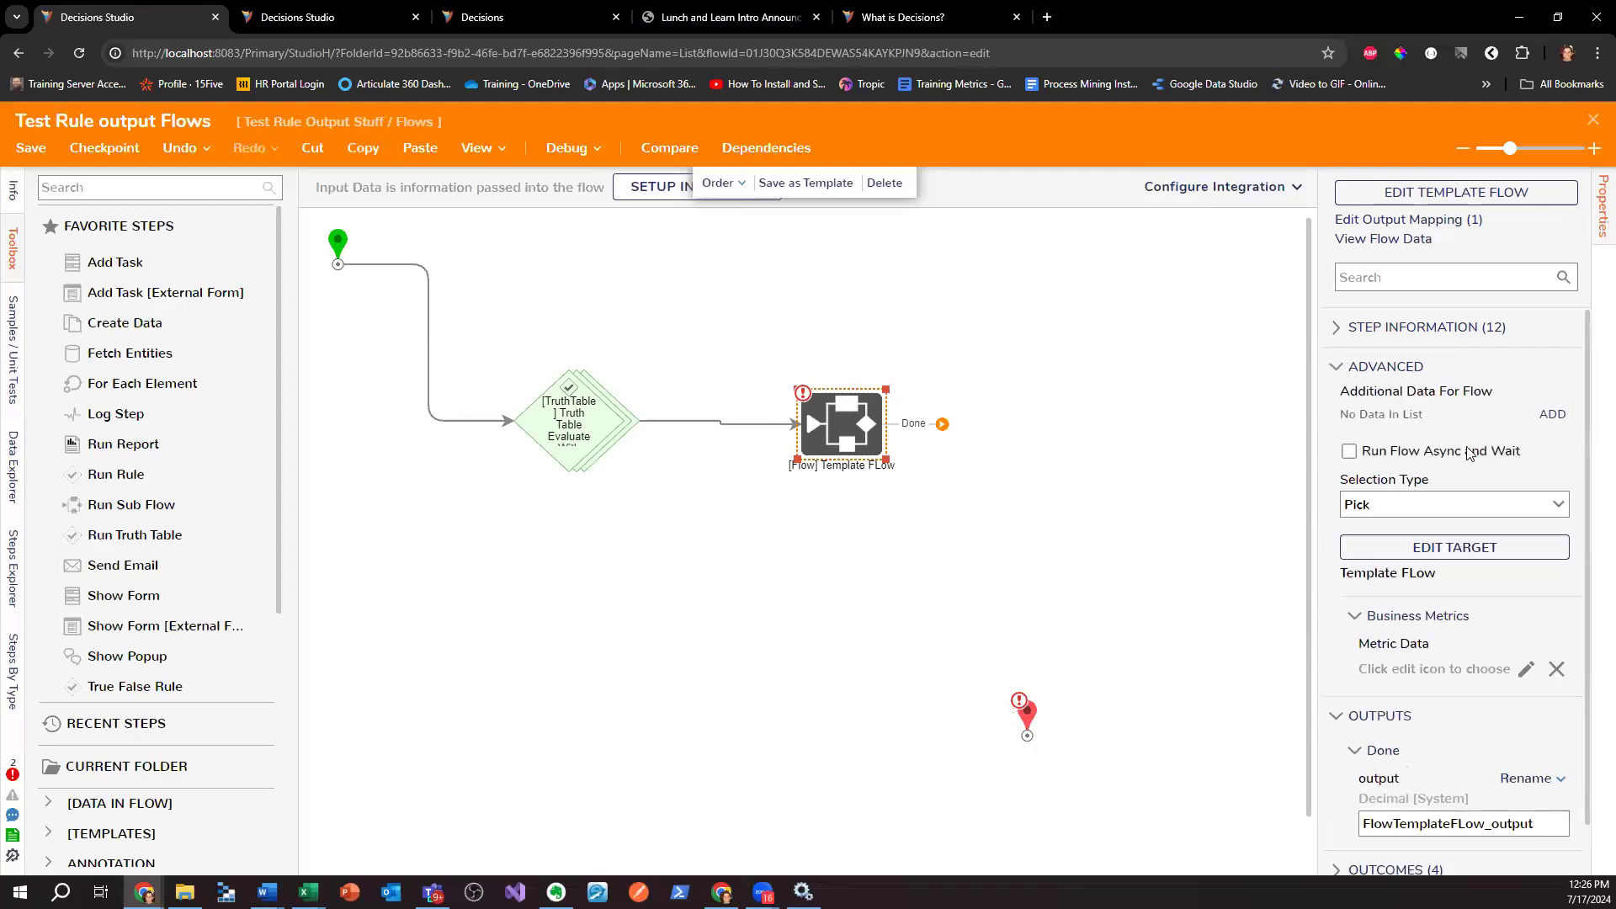
pyautogui.click(1558, 507)
pyautogui.click(1490, 565)
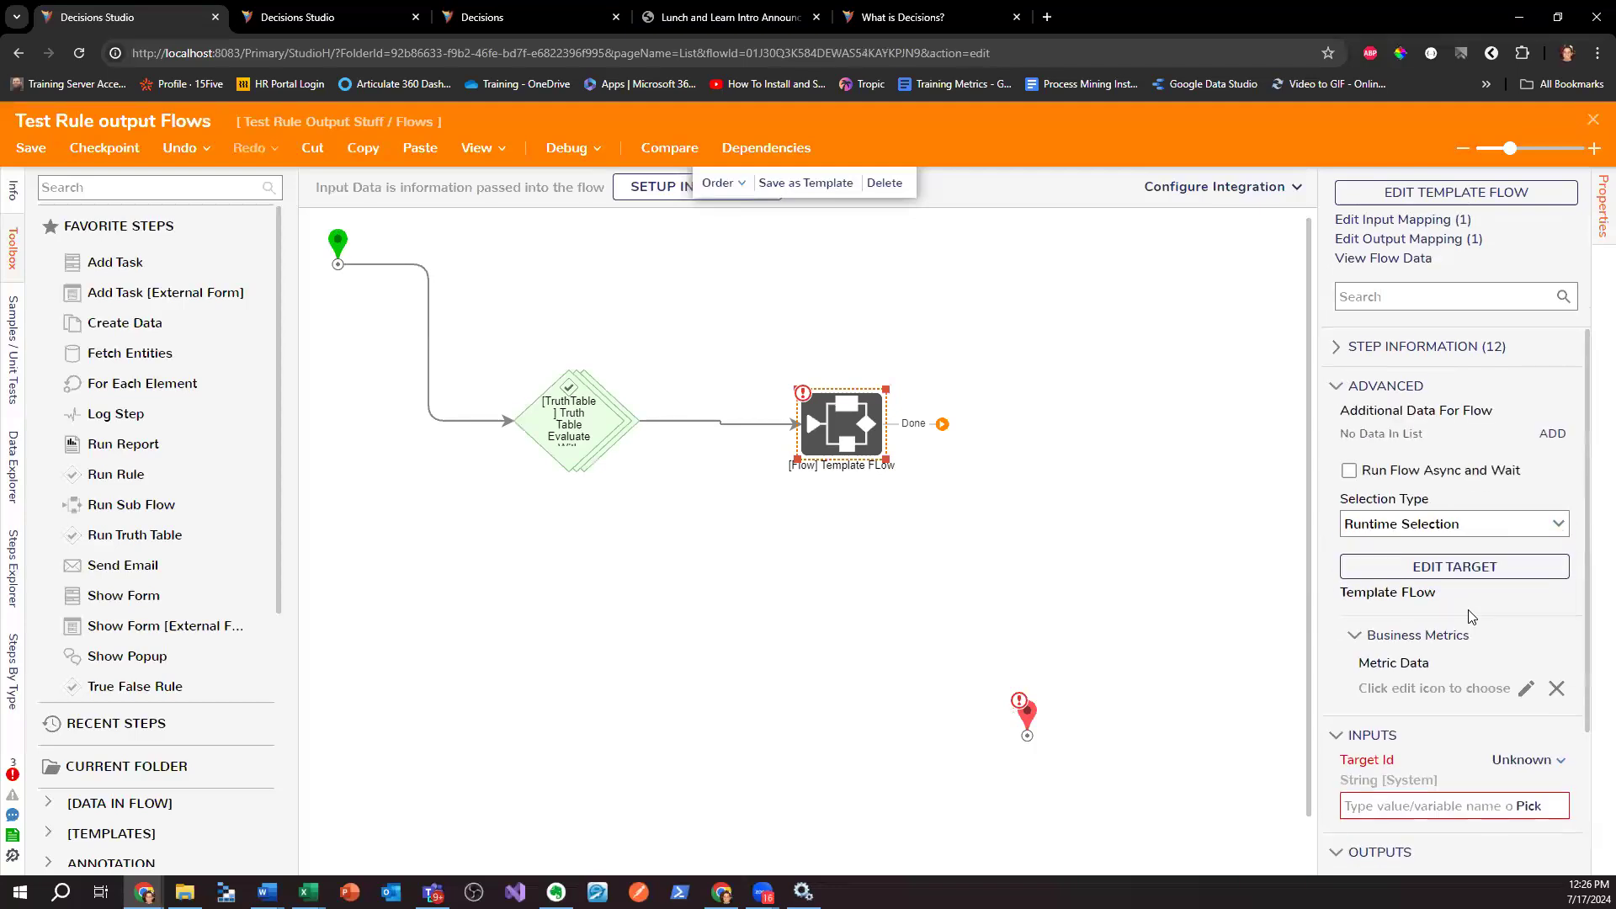
pyautogui.scroll(-2, 1448, 624)
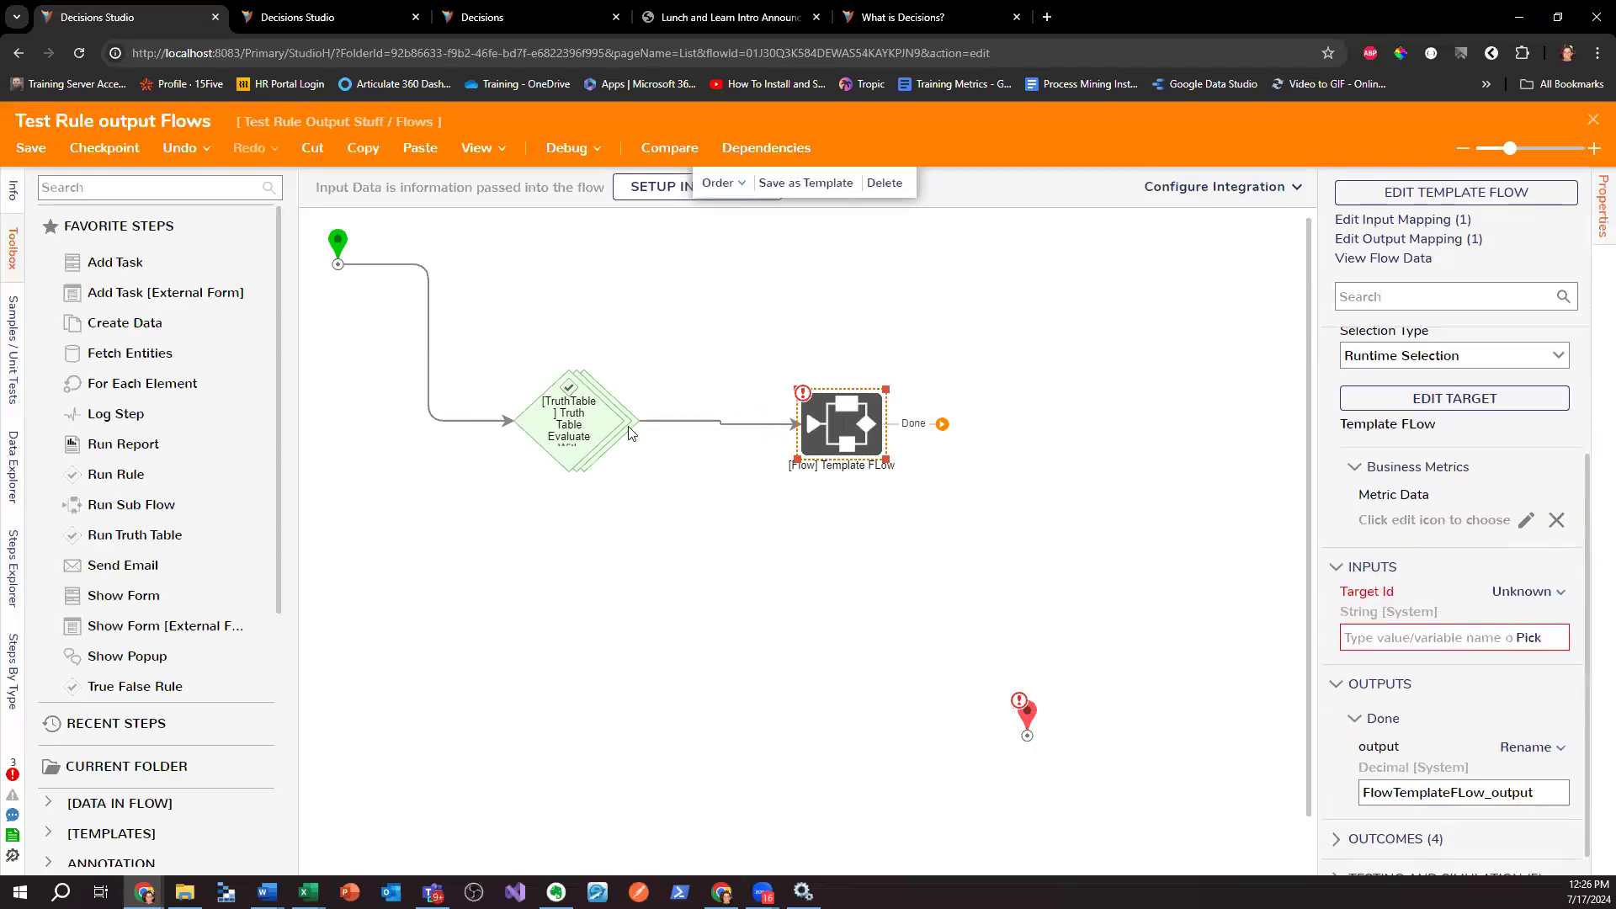
pyautogui.click(1512, 593)
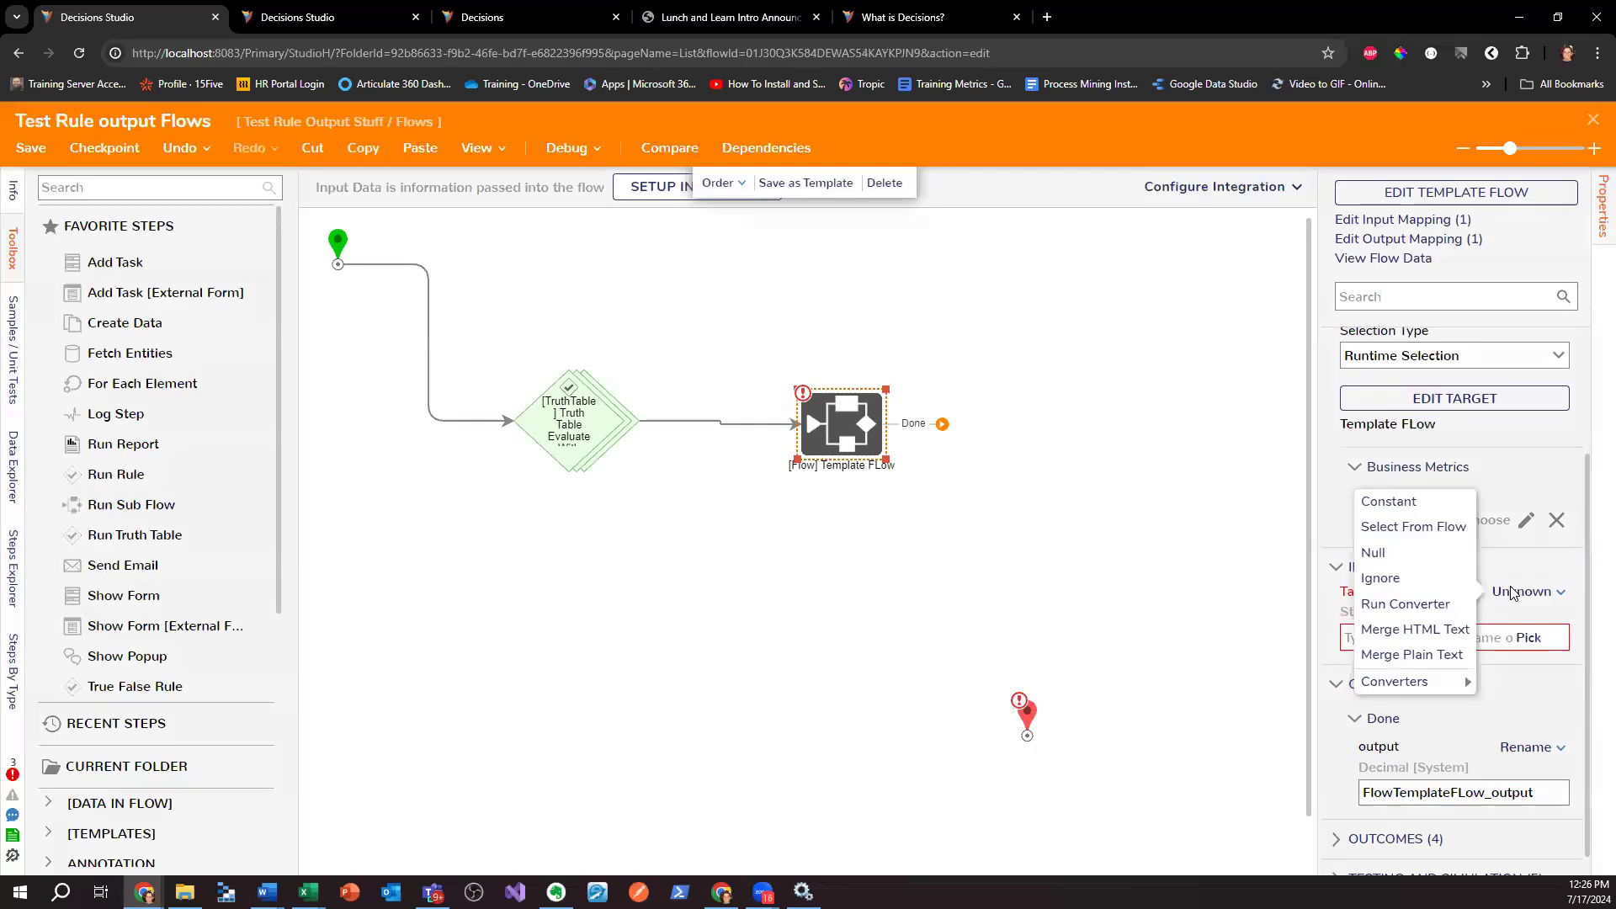
pyautogui.click(1385, 527)
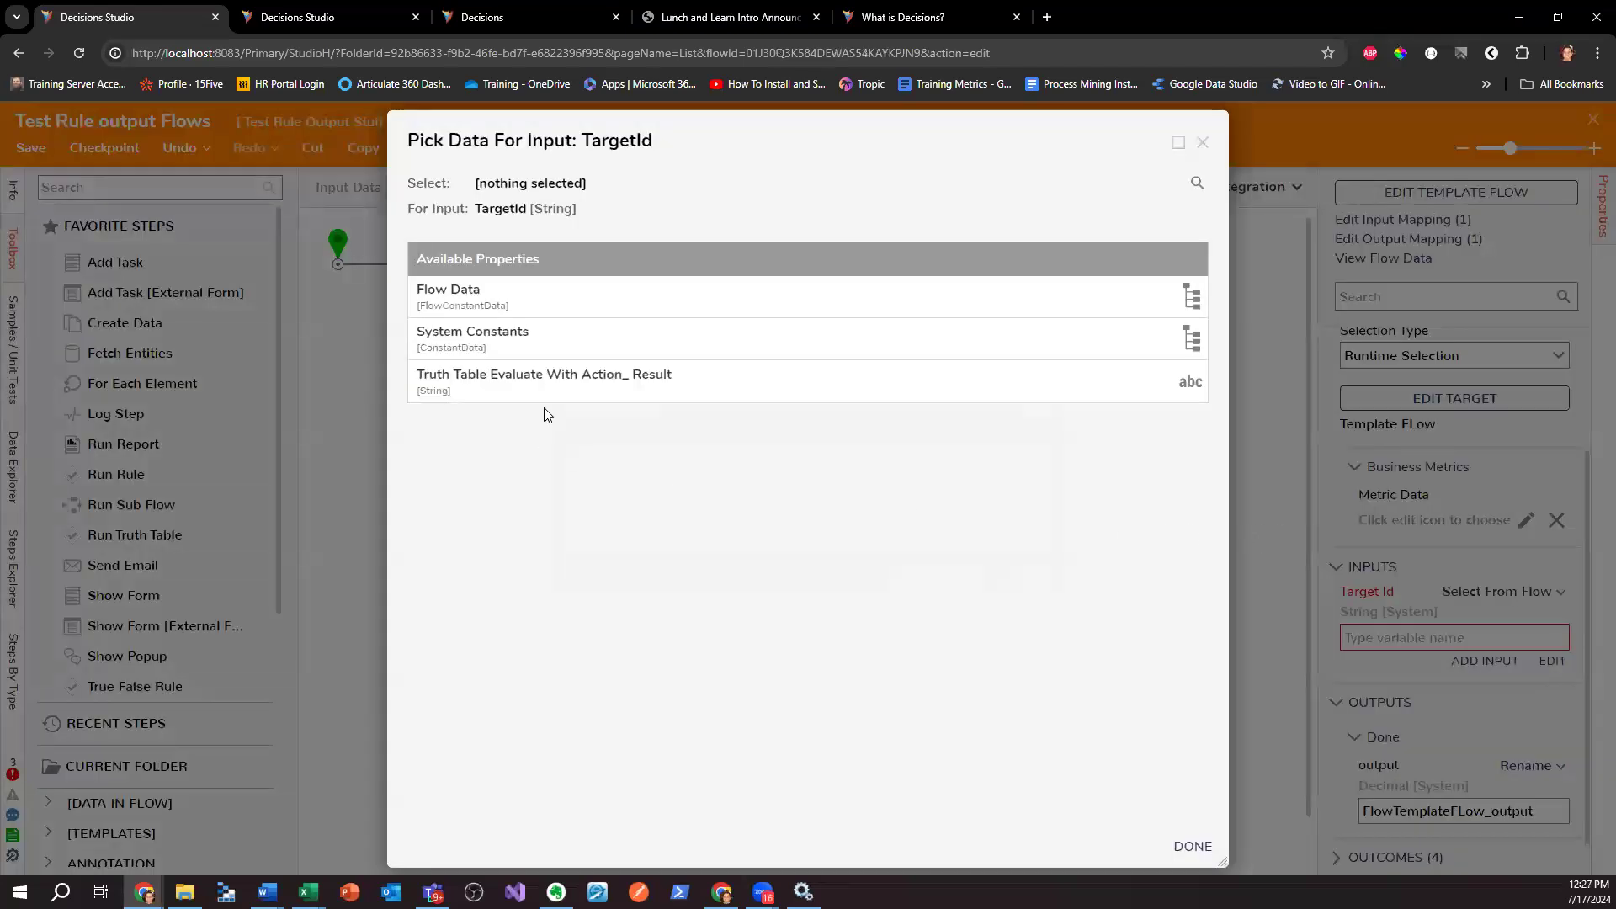
pyautogui.click(544, 389)
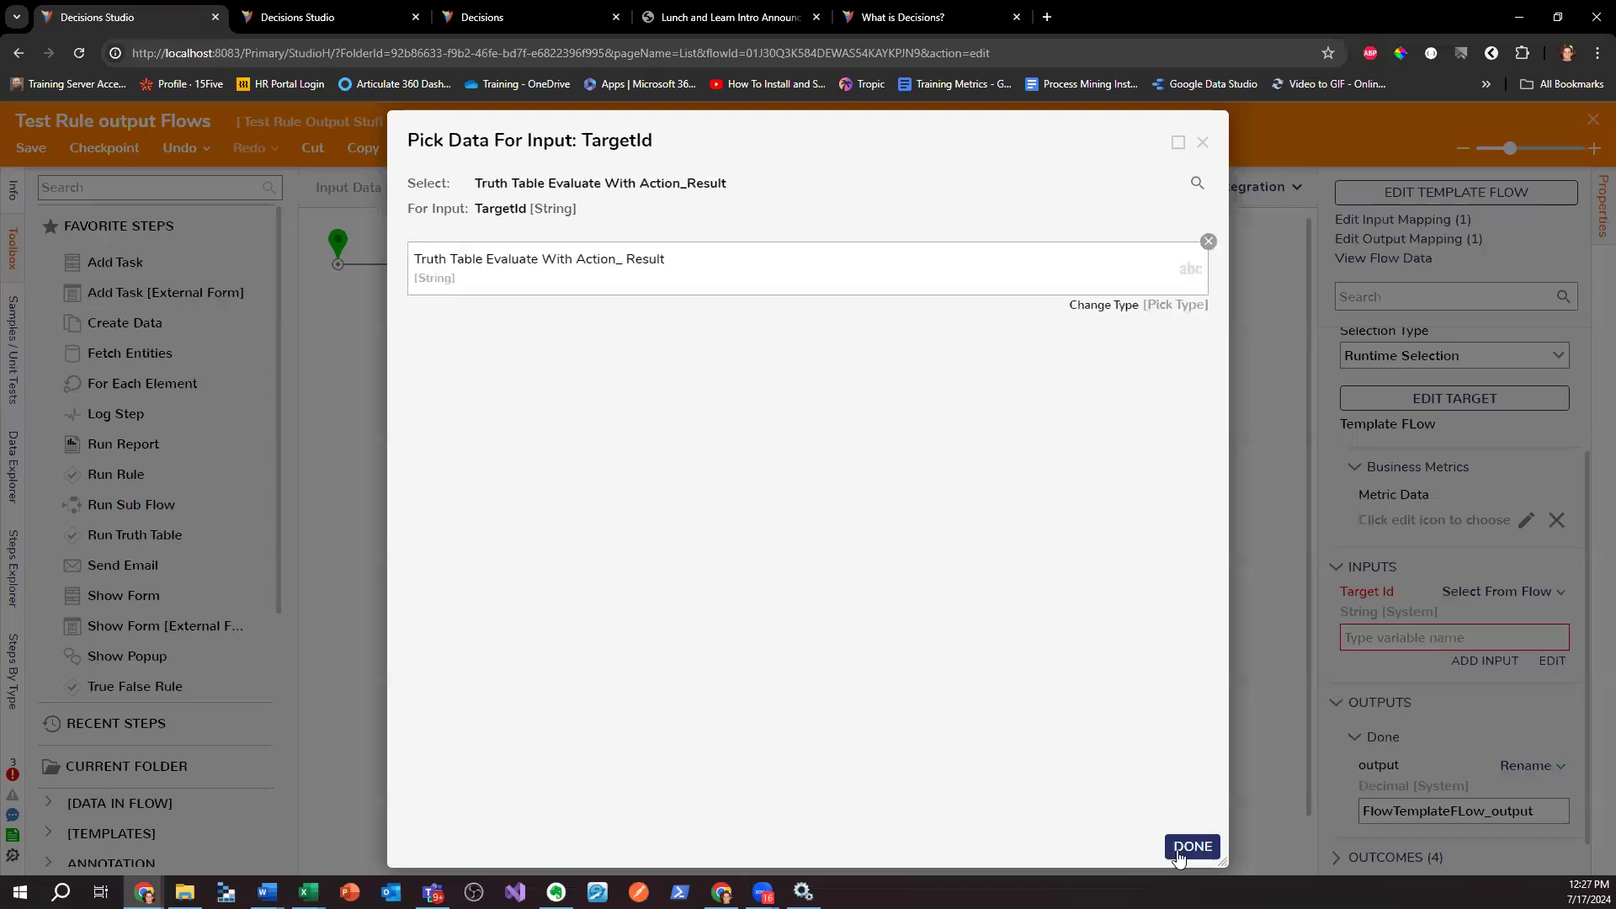
pyautogui.click(1192, 846)
# - Connect the sub-flow's Done outcome to End and start a debug run
pyautogui.click(737, 581)
pyautogui.moveTo(942, 423); pyautogui.dragTo(1027, 724)
pyautogui.click(567, 148)
pyautogui.click(815, 392)
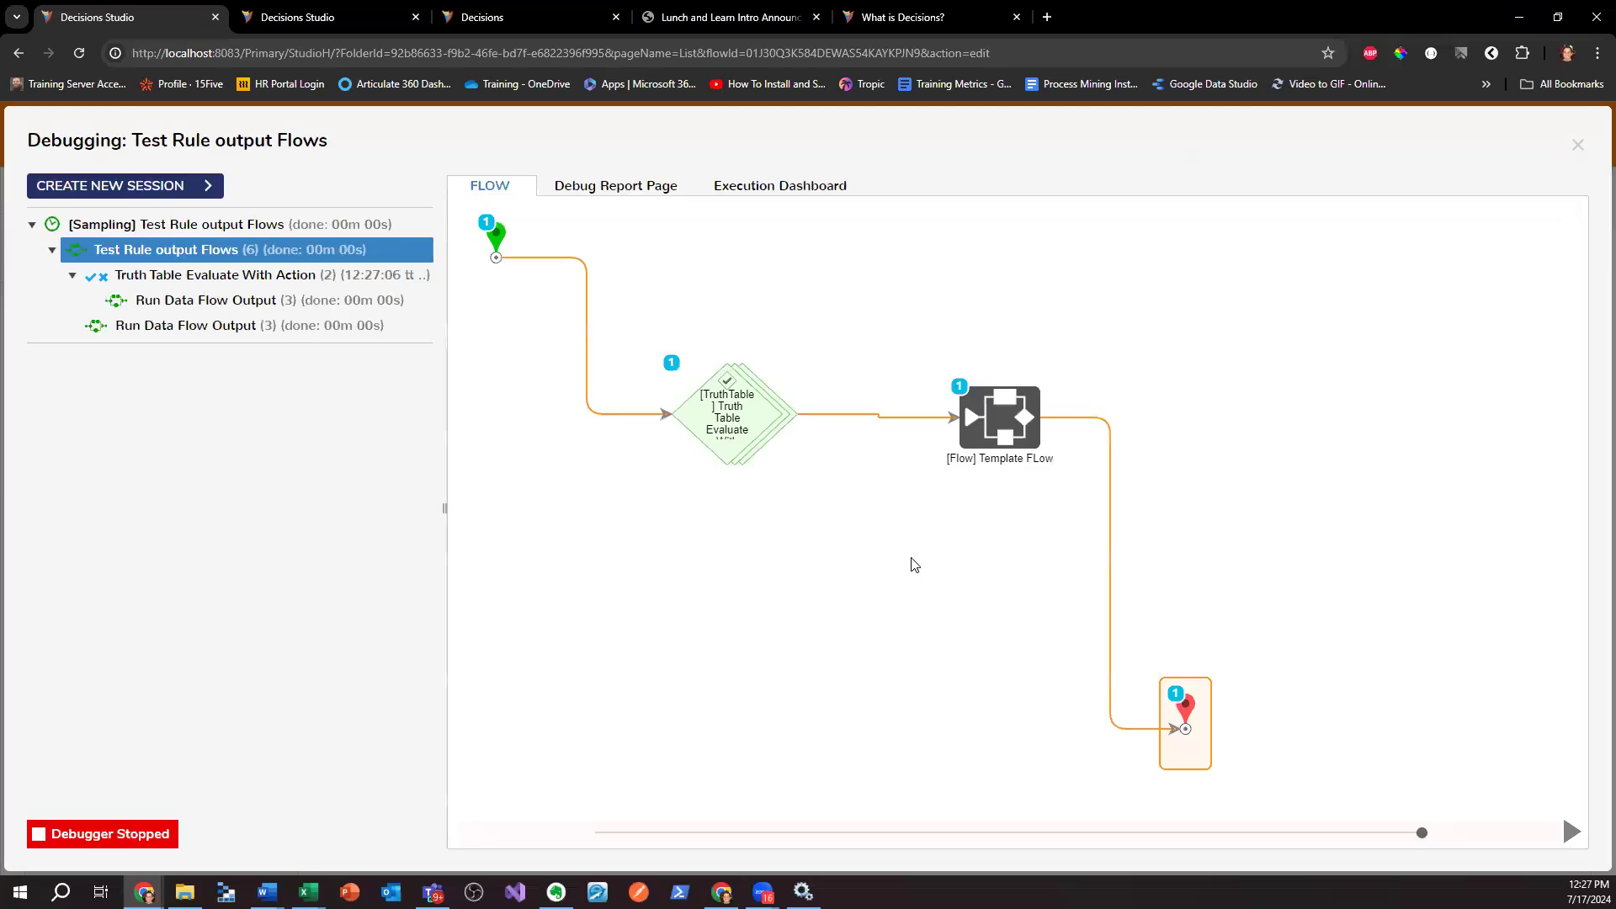
# - Inspect the debug runs and view the Template FLow step's output data showing 5
pyautogui.click(258, 300)
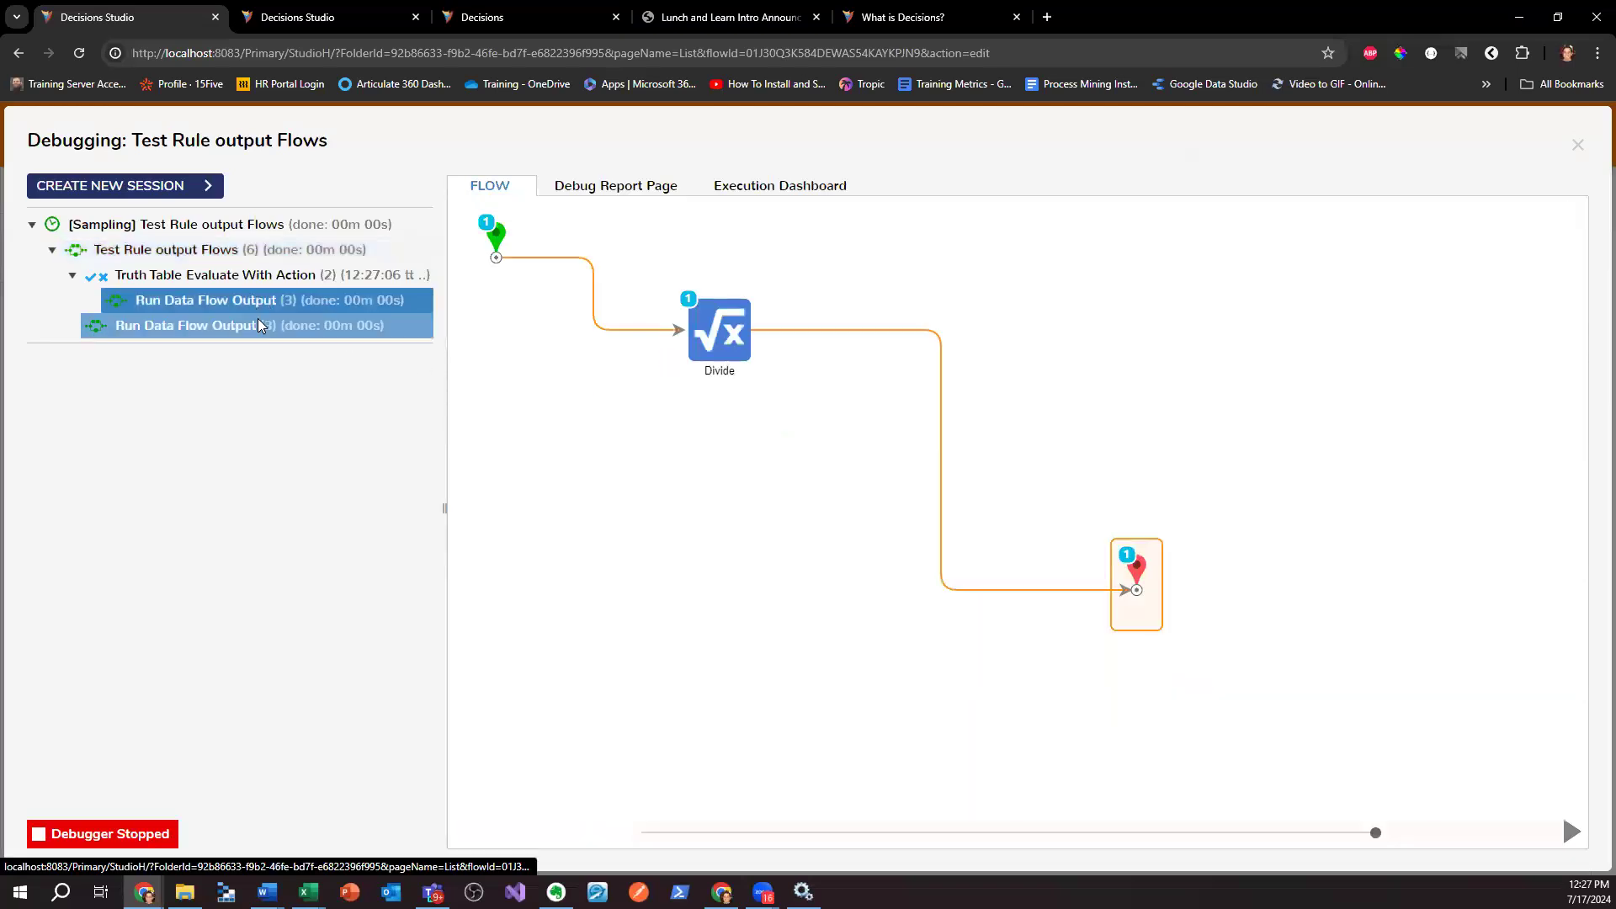
pyautogui.click(248, 327)
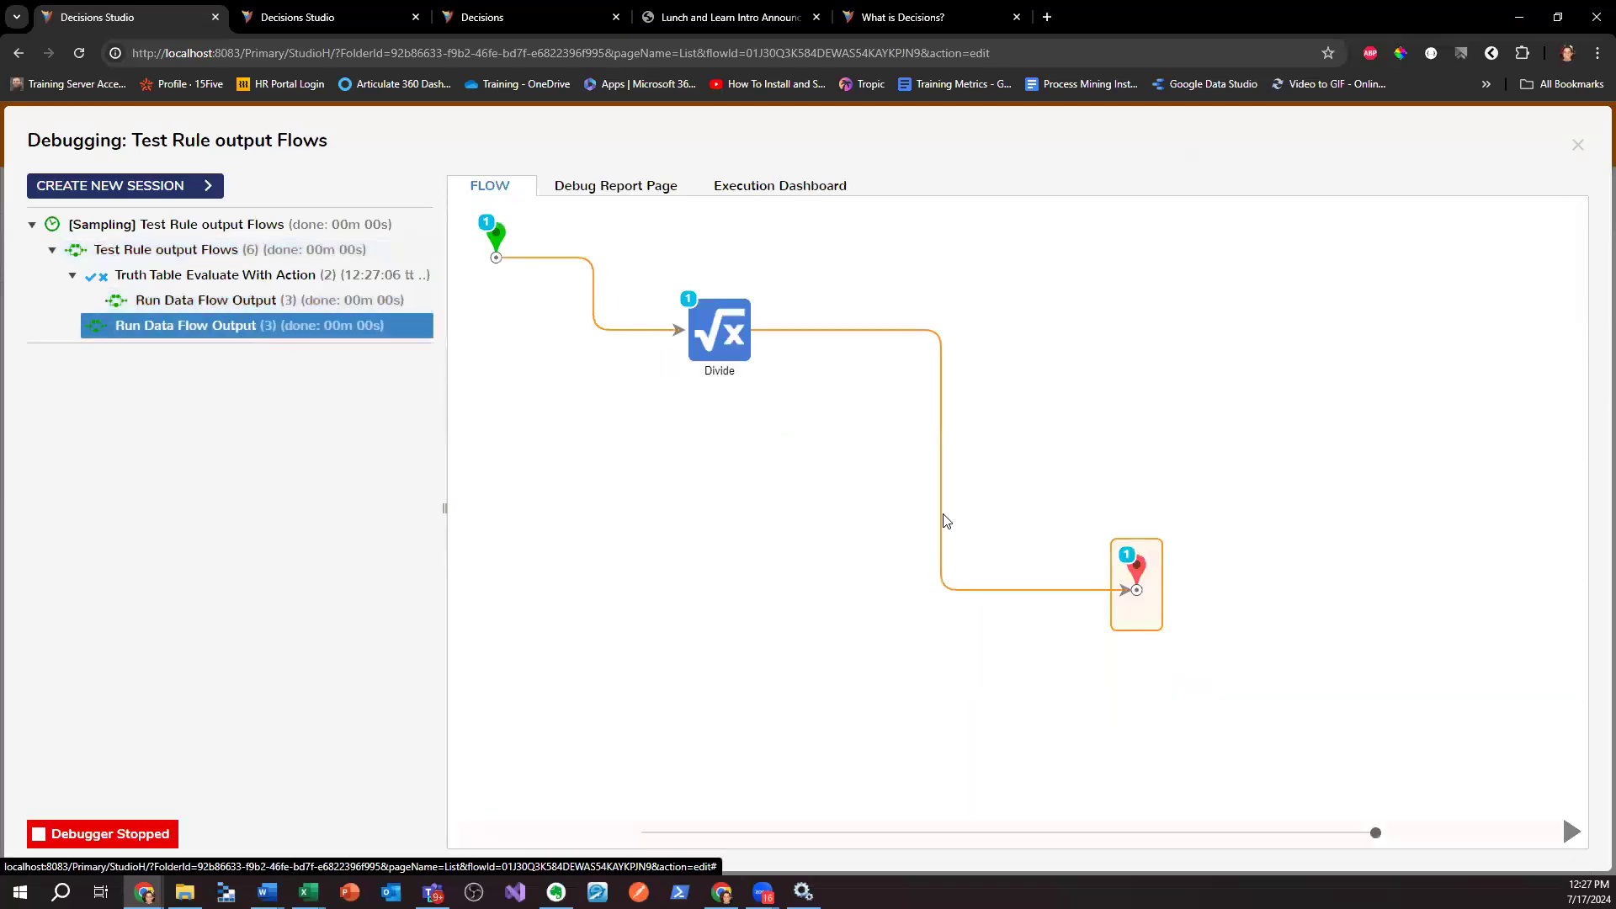
pyautogui.click(219, 224)
pyautogui.click(219, 249)
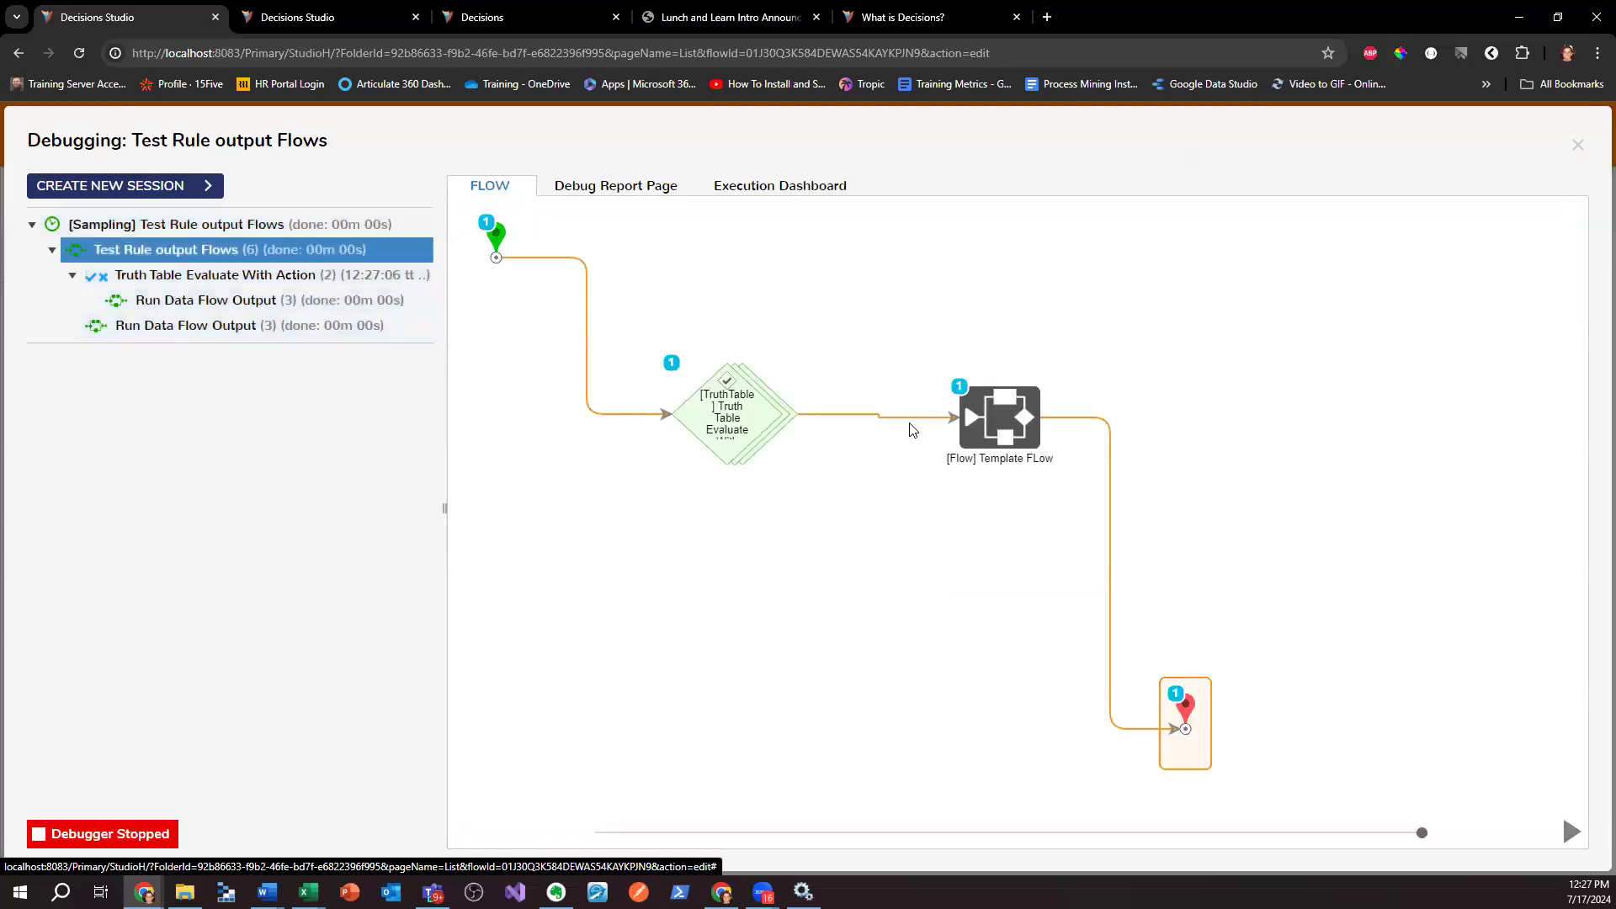
pyautogui.click(1019, 437)
pyautogui.click(1135, 453)
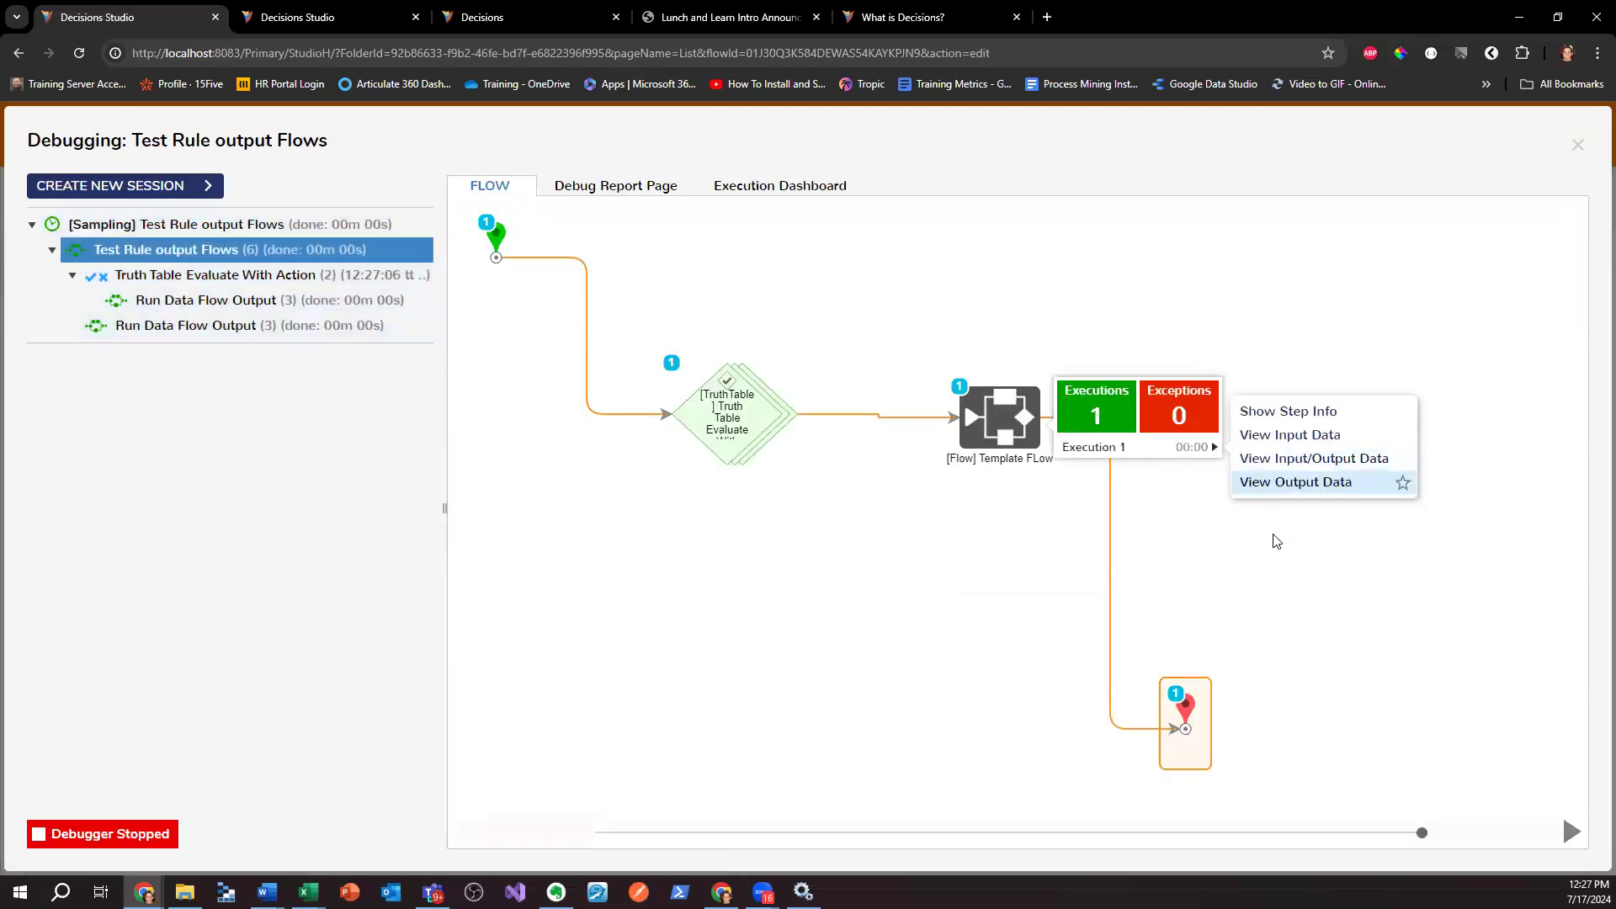
pyautogui.click(1314, 485)
pyautogui.moveTo(775, 434); pyautogui.dragTo(1237, 515)
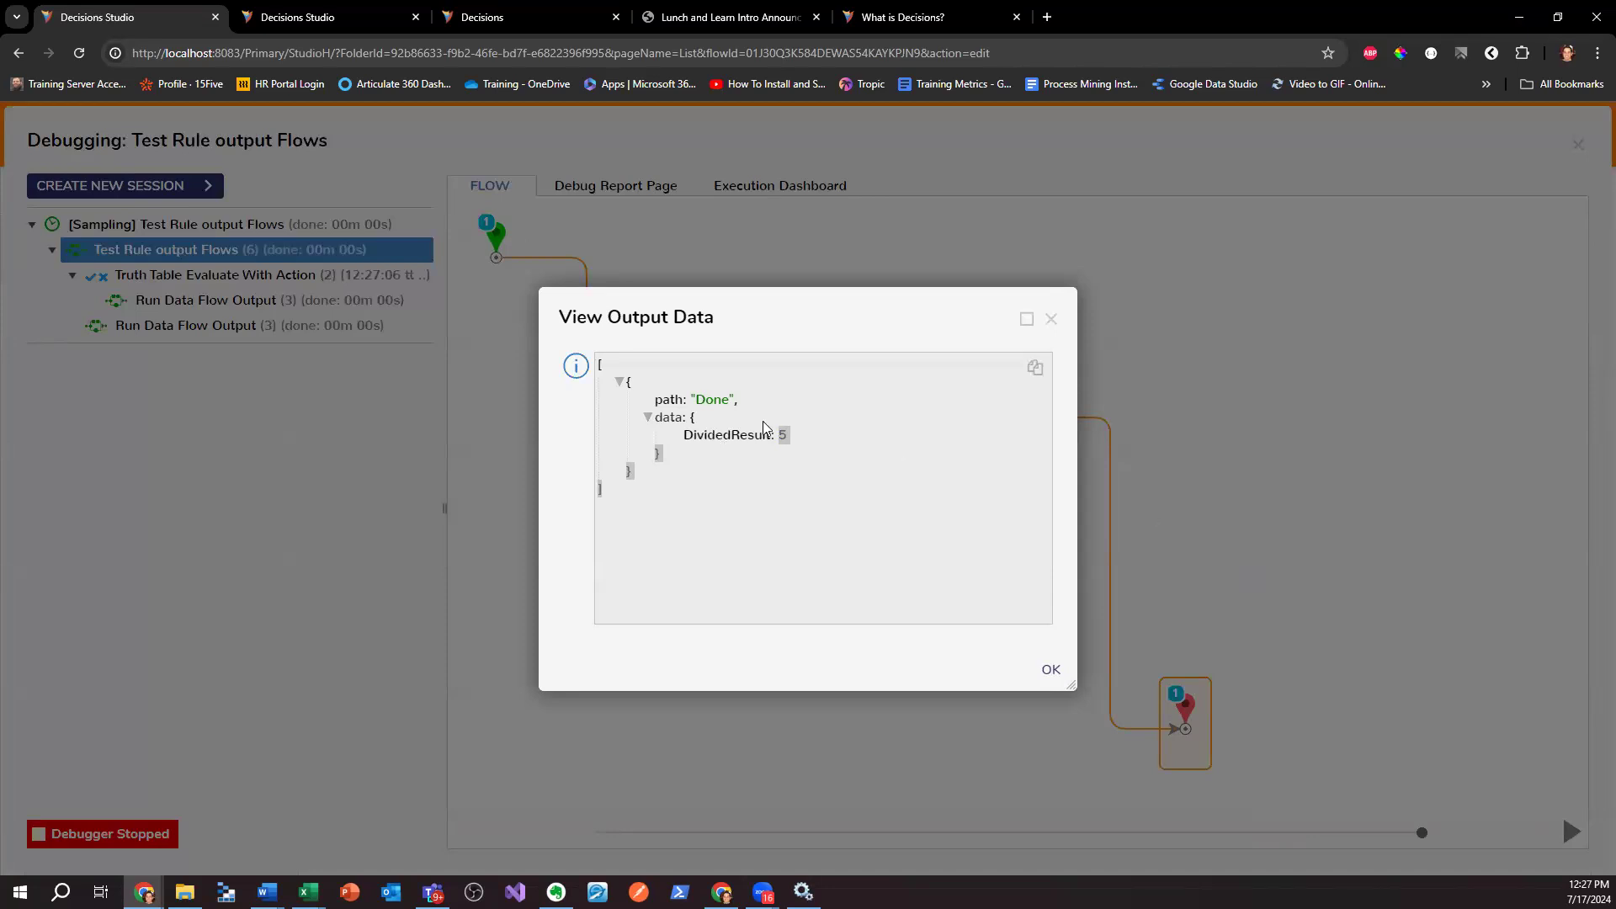
# - Close the output viewer and debugger, then reopen the truth table rule for editing
pyautogui.click(1051, 319)
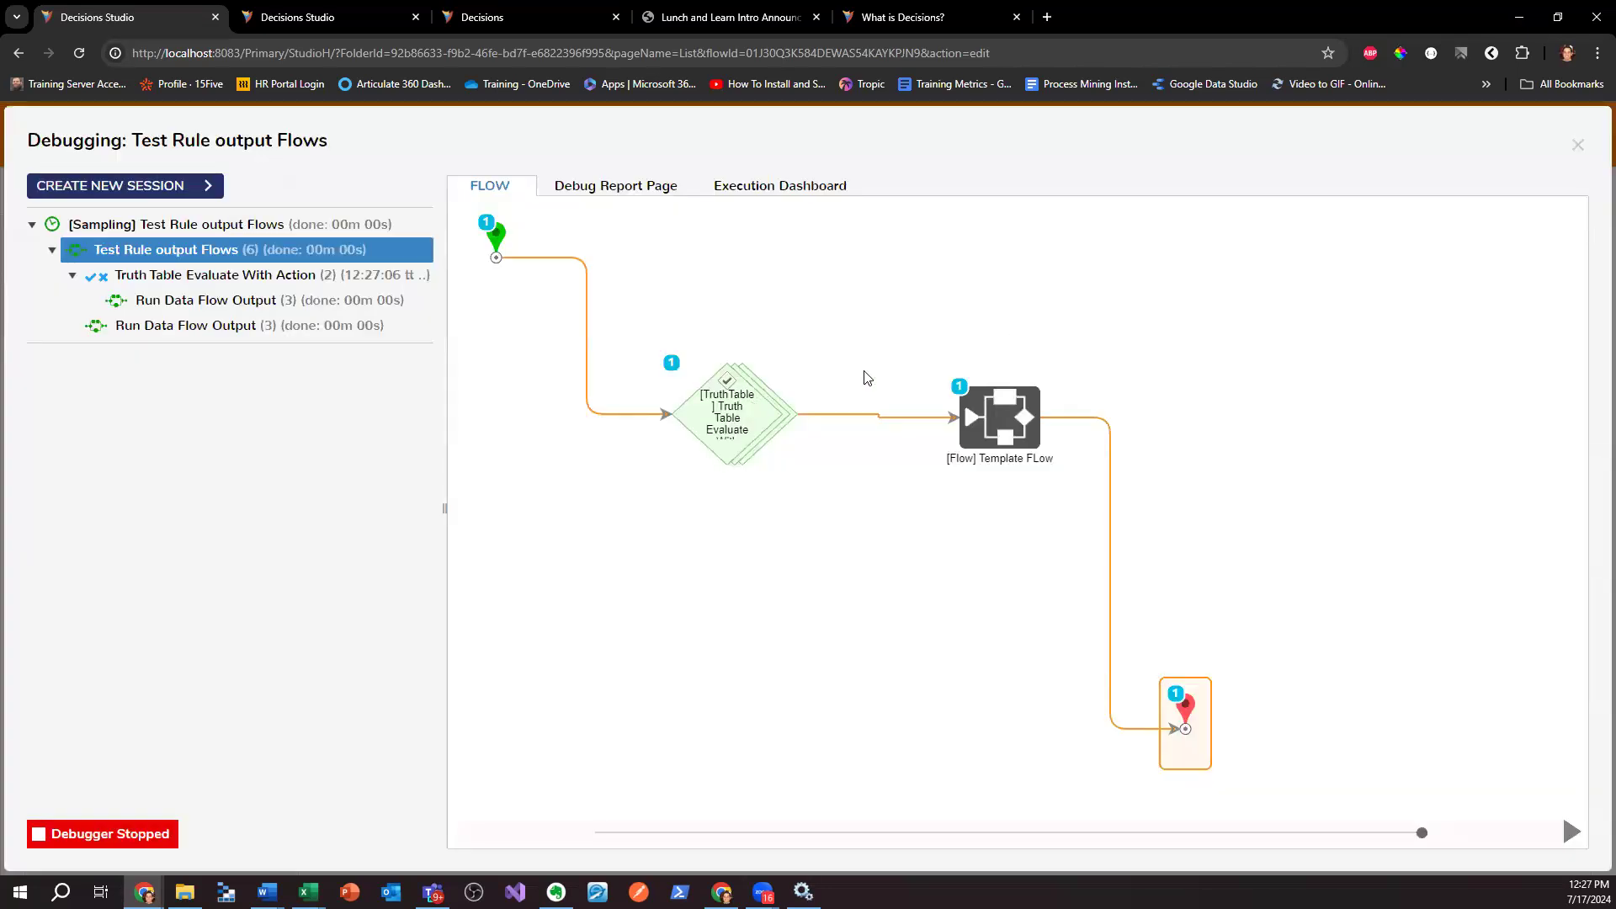
pyautogui.click(1579, 145)
pyautogui.doubleClick(606, 416)
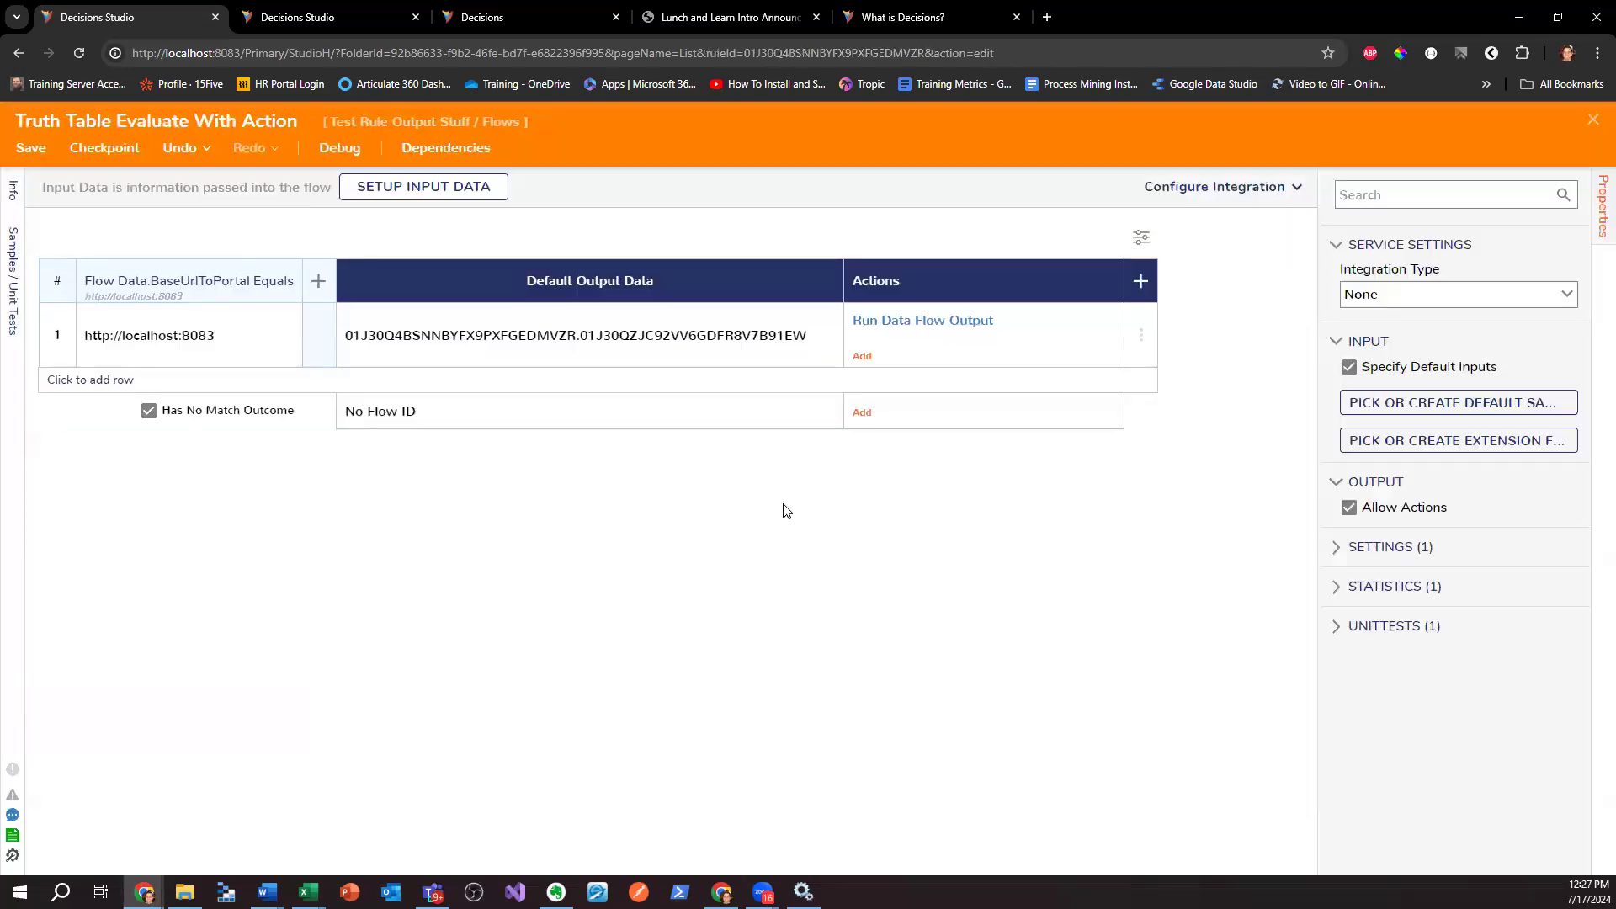
# - Close the rule editor, review the Template FLow step's inputs, and switch to the Flows folder tab
pyautogui.click(1594, 121)
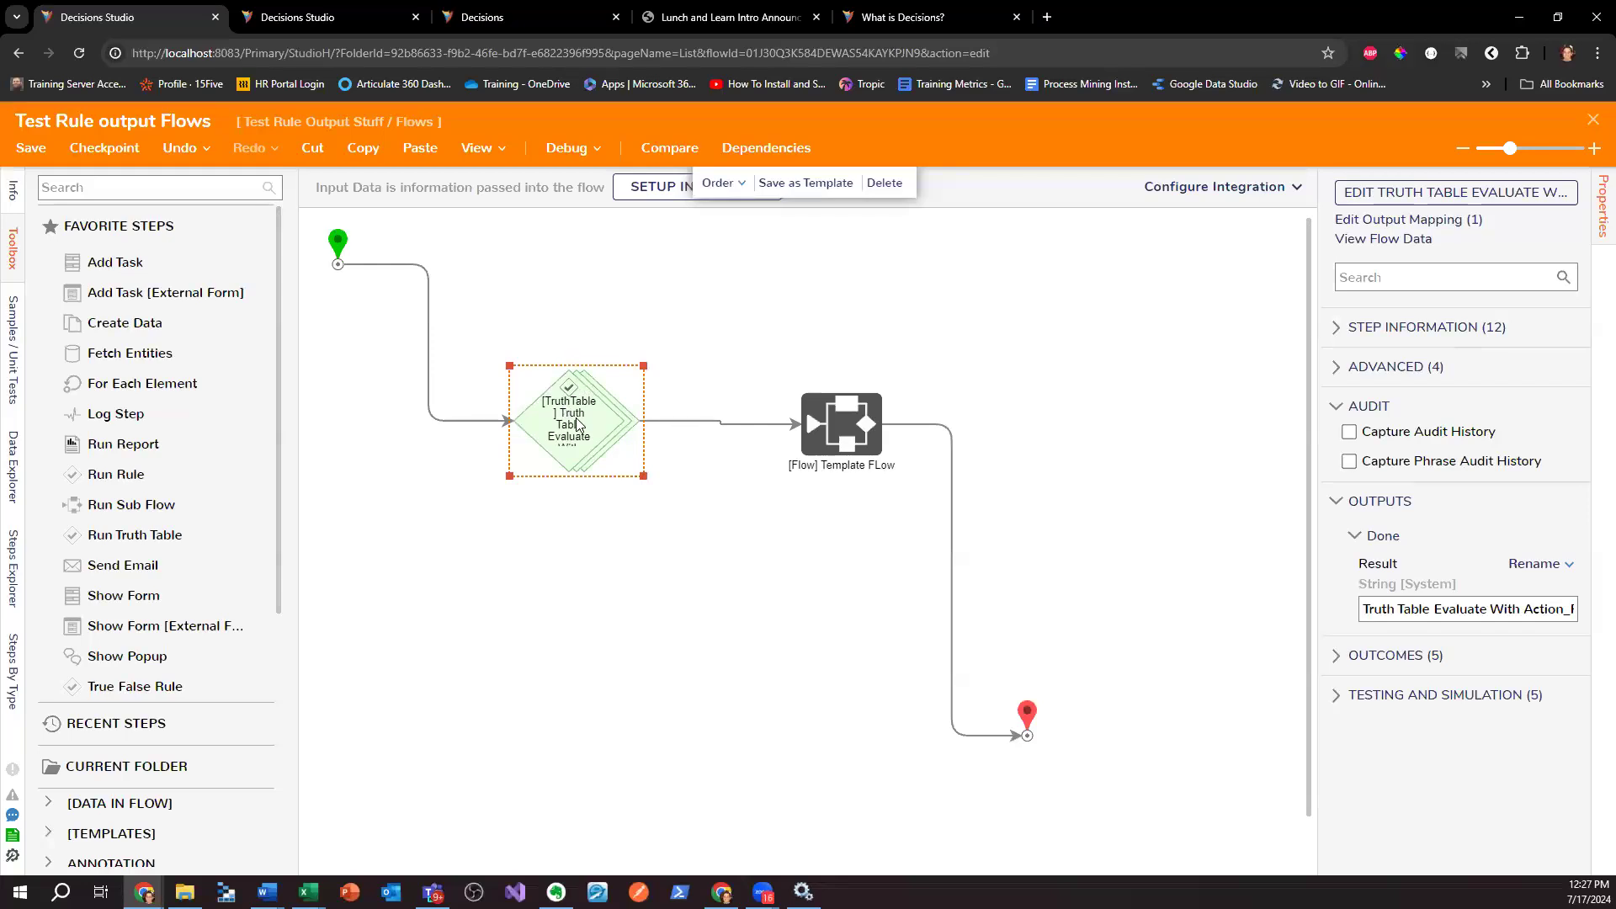
pyautogui.click(820, 436)
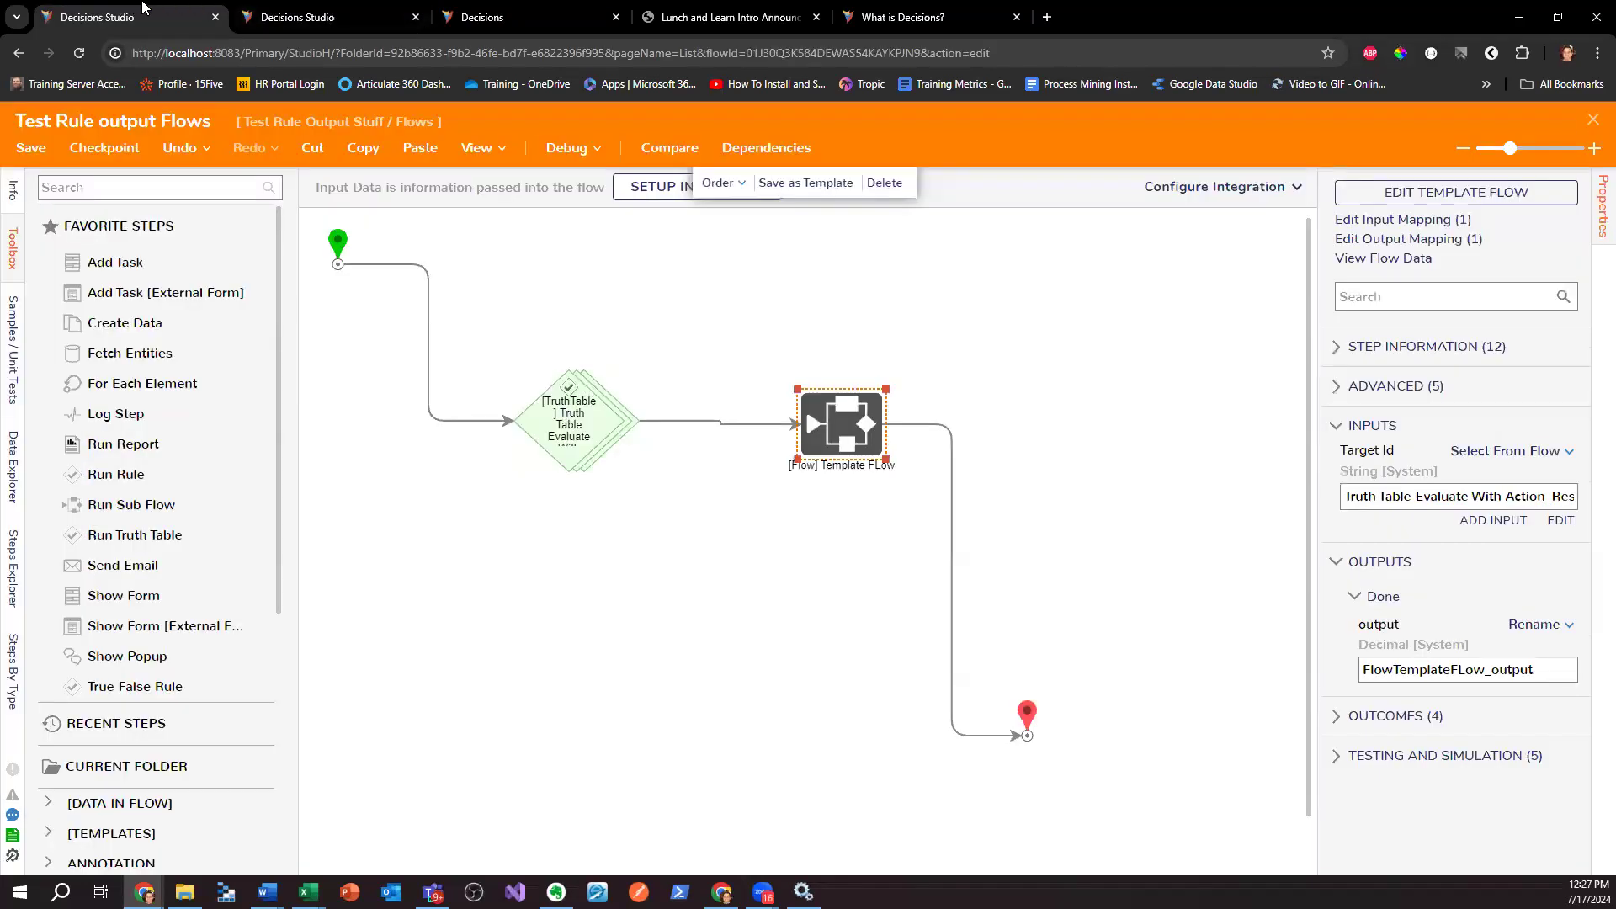
pyautogui.click(291, 16)
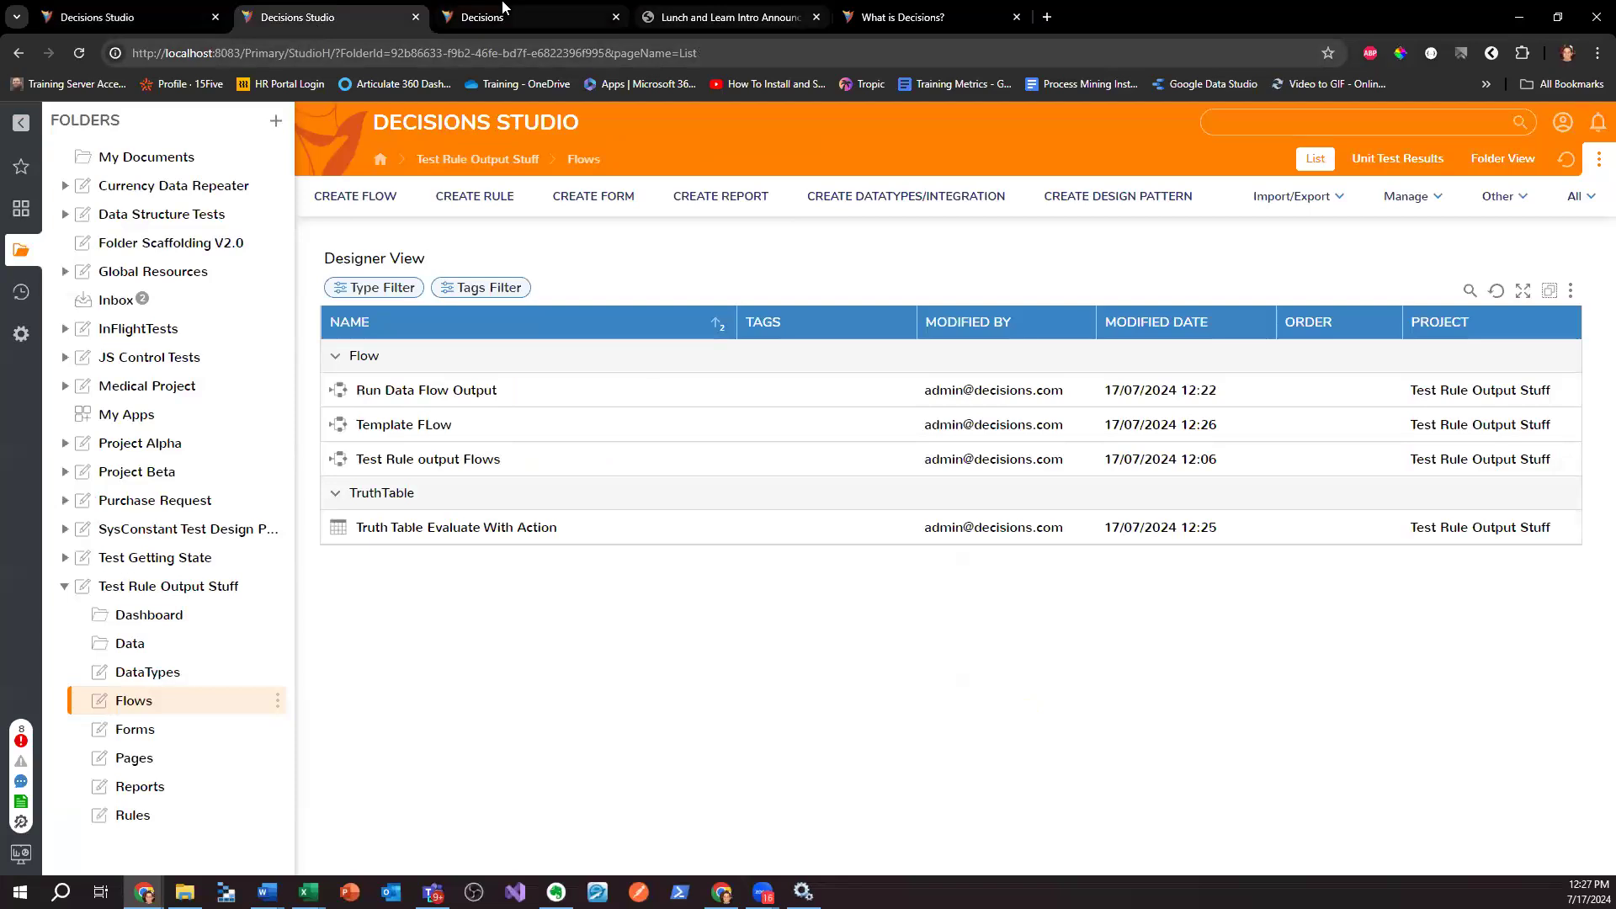
# - Open the Training Data Structures project in the hosted portal and log out
pyautogui.click(505, 11)
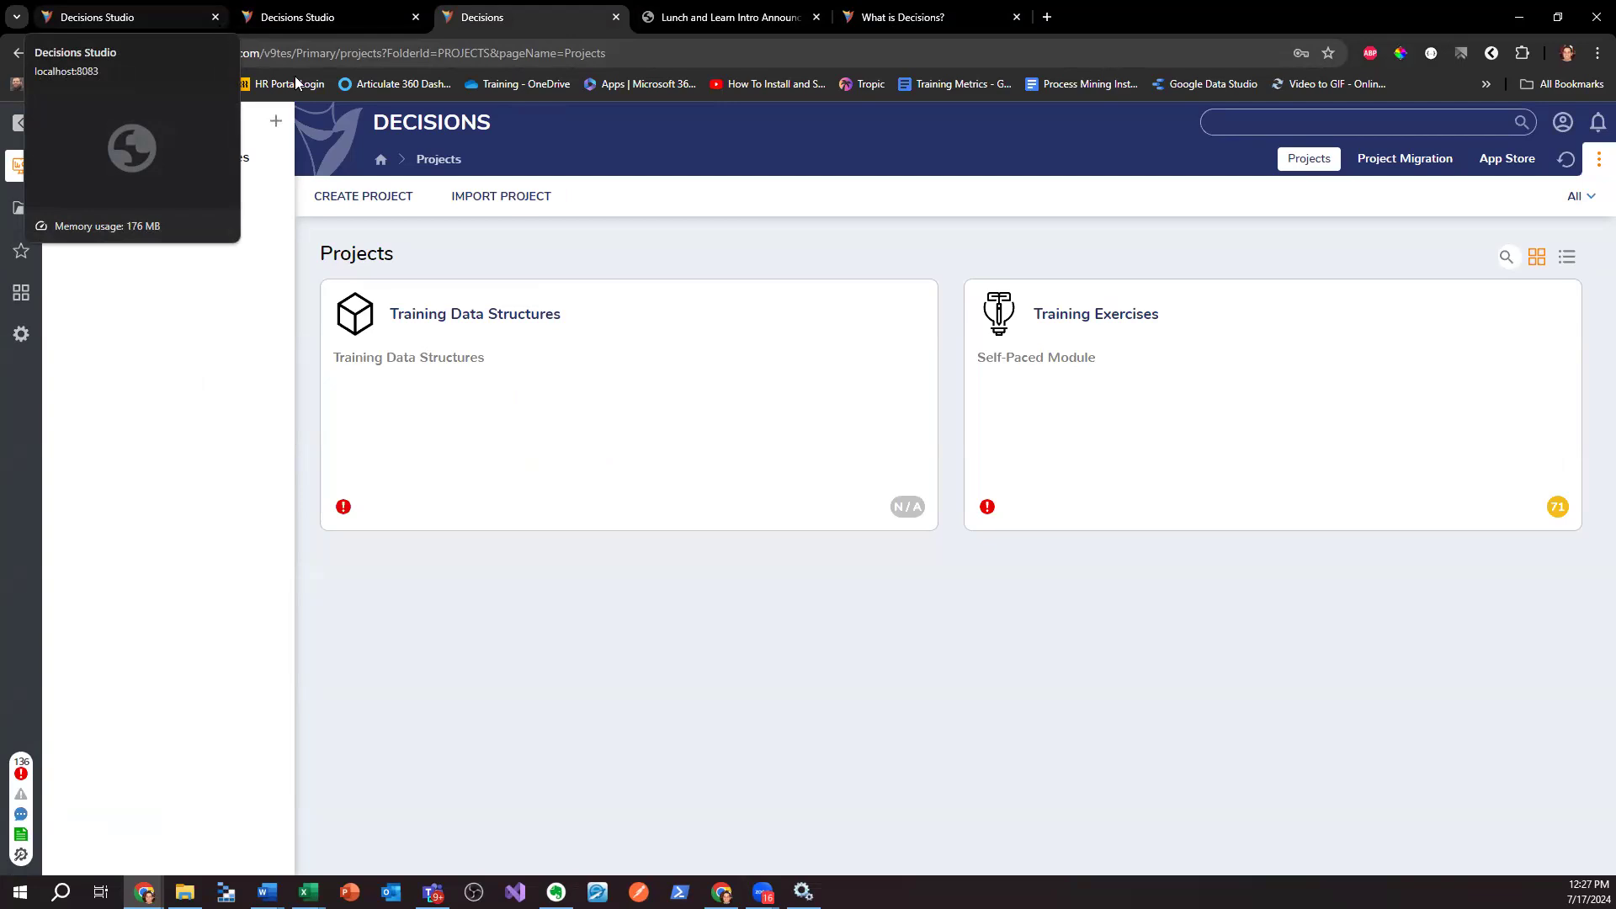
pyautogui.click(210, 158)
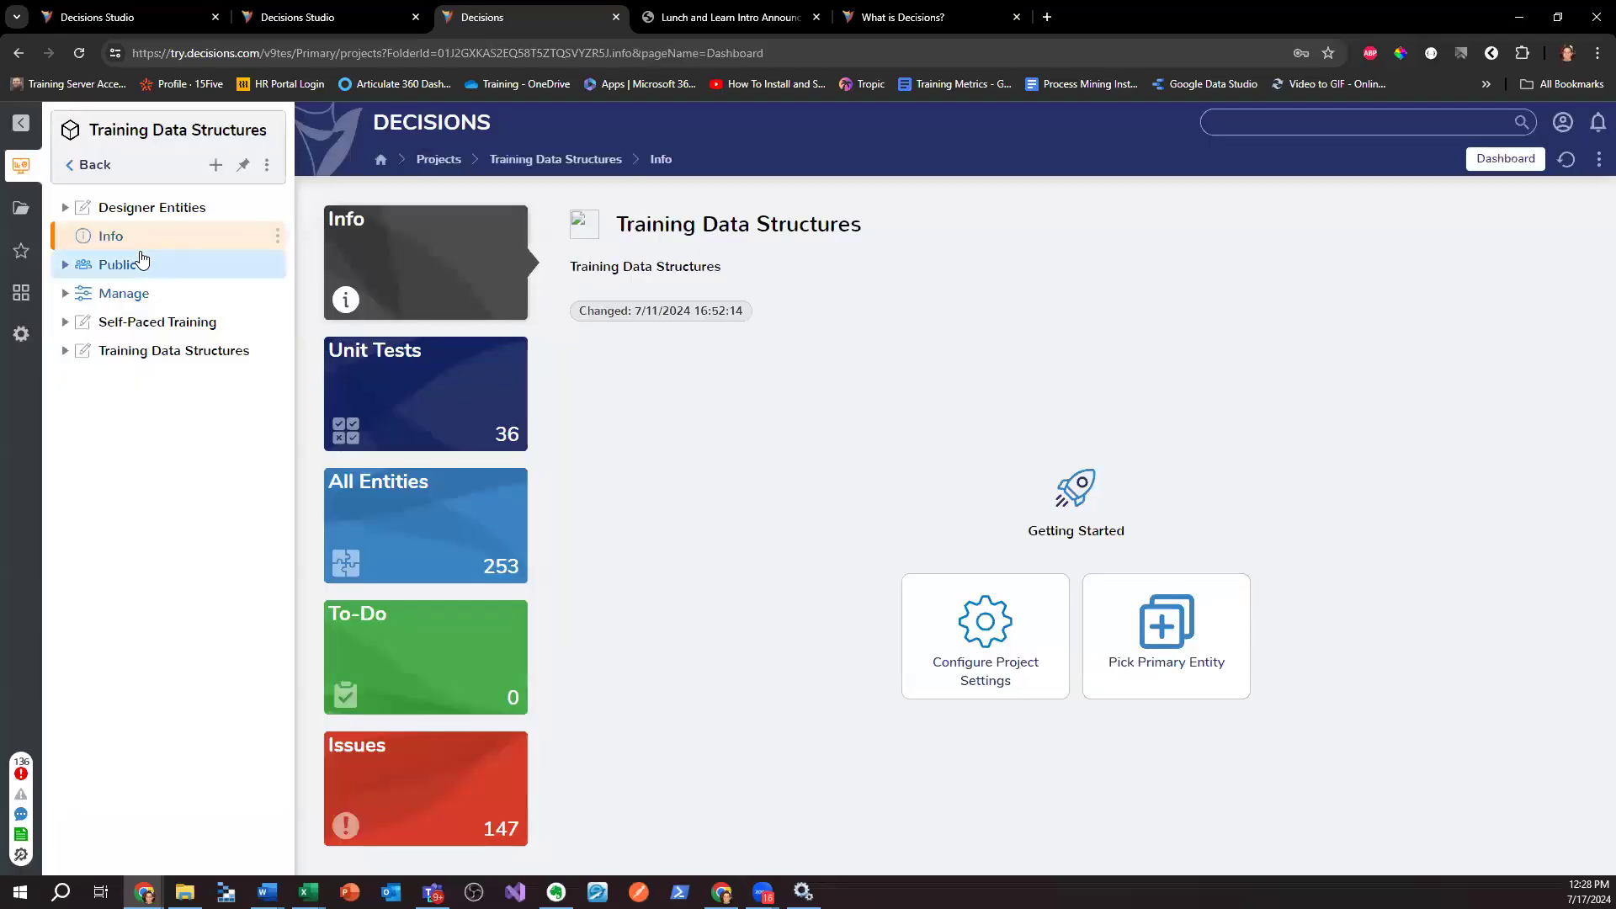
pyautogui.click(662, 160)
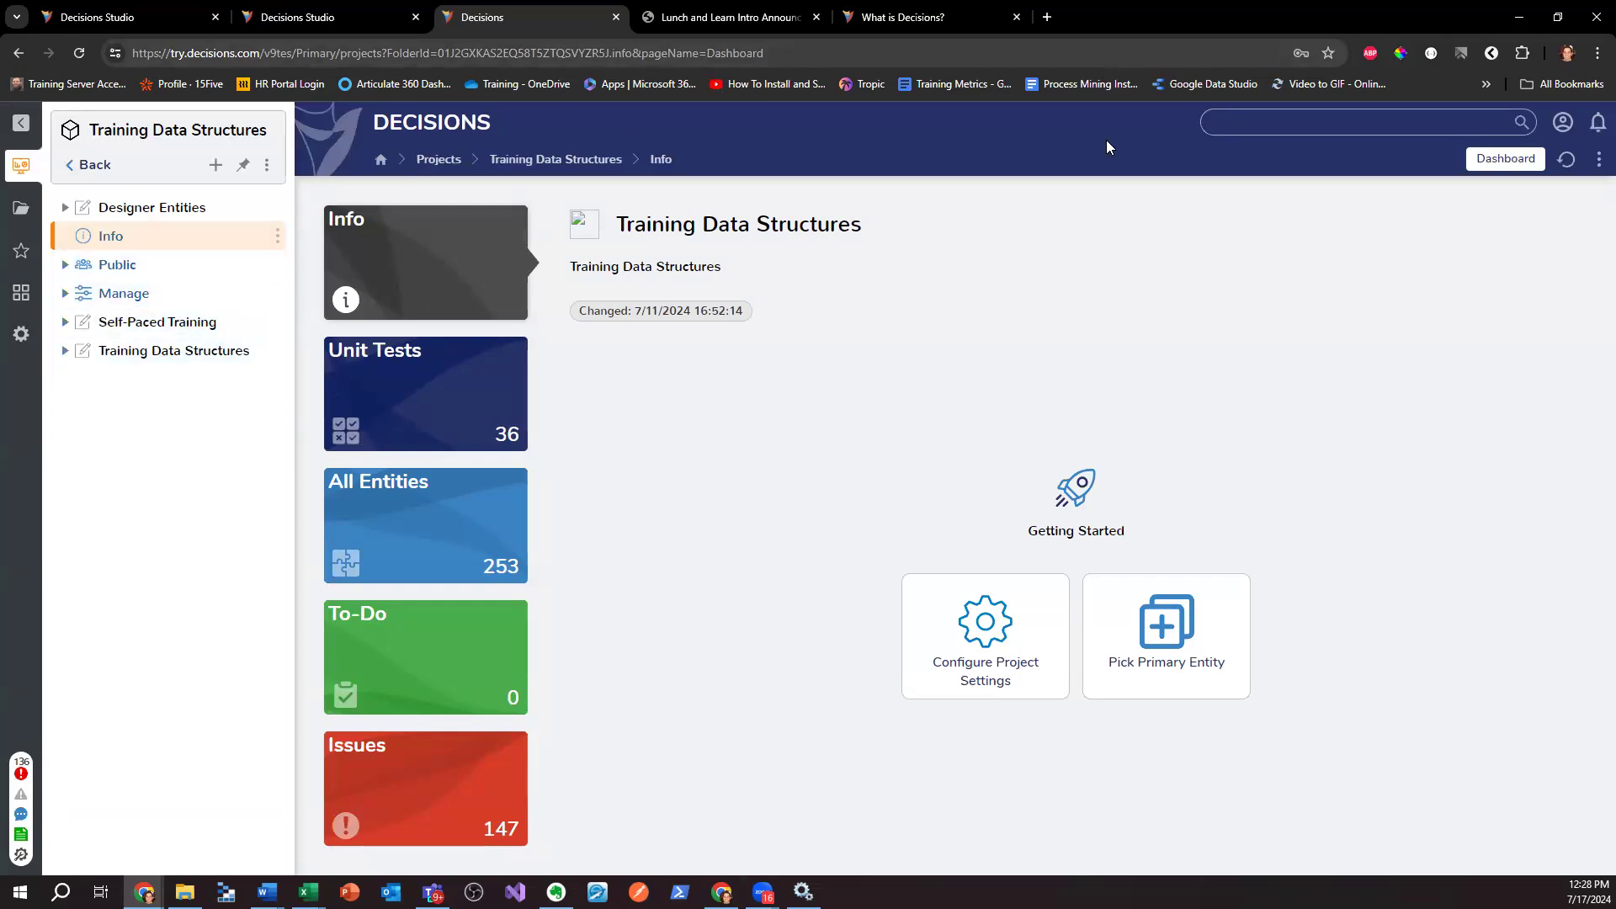
pyautogui.click(1559, 124)
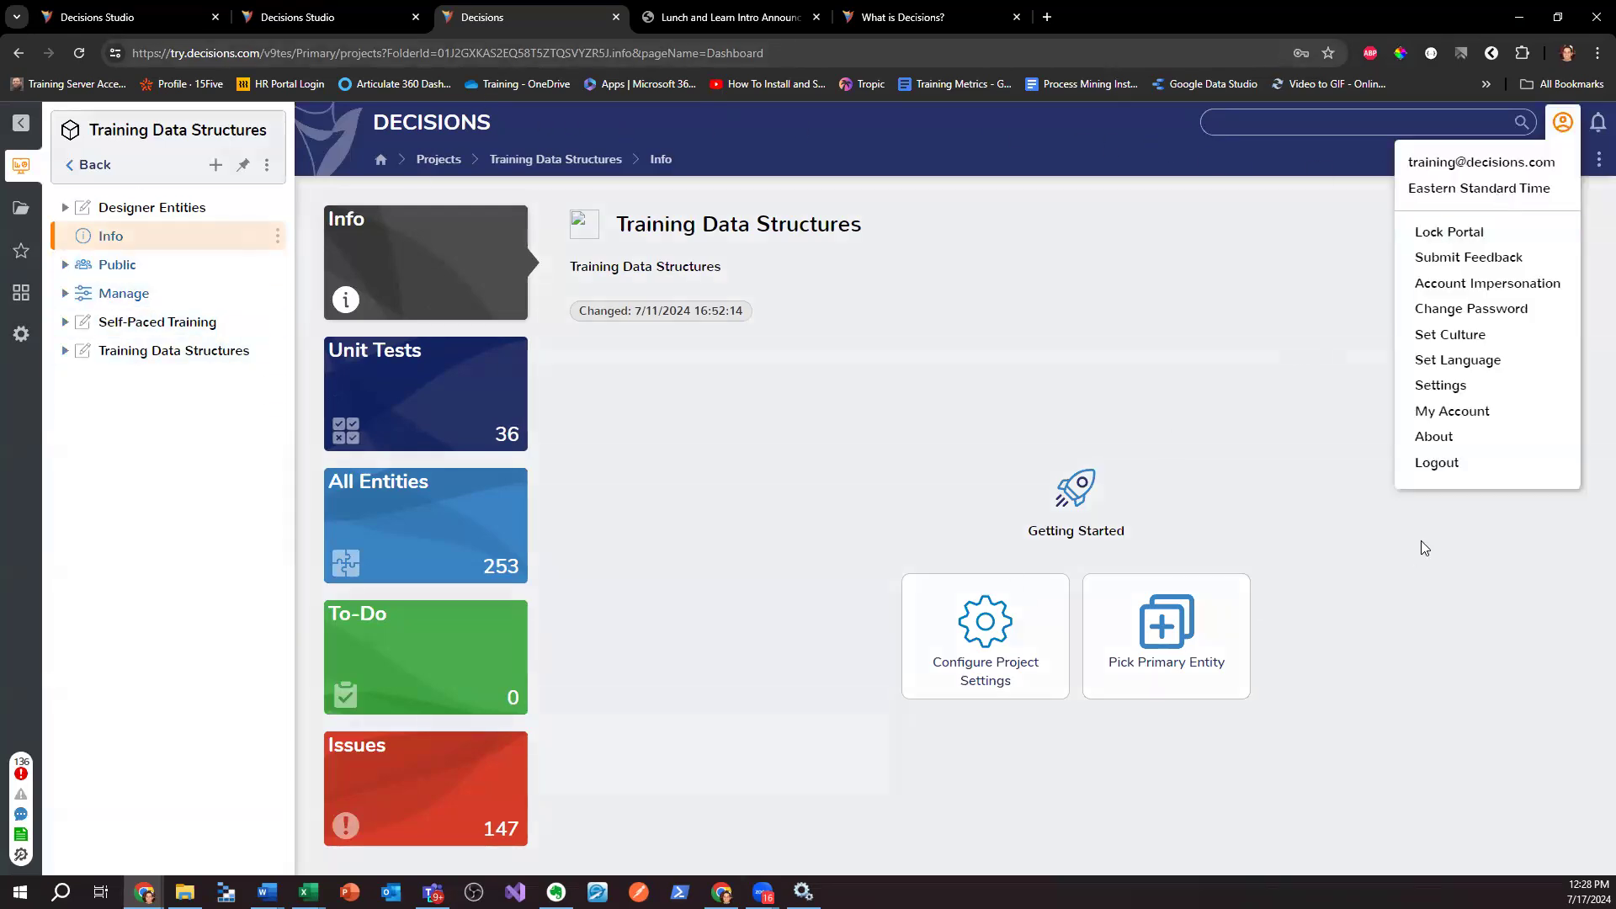
pyautogui.click(1438, 463)
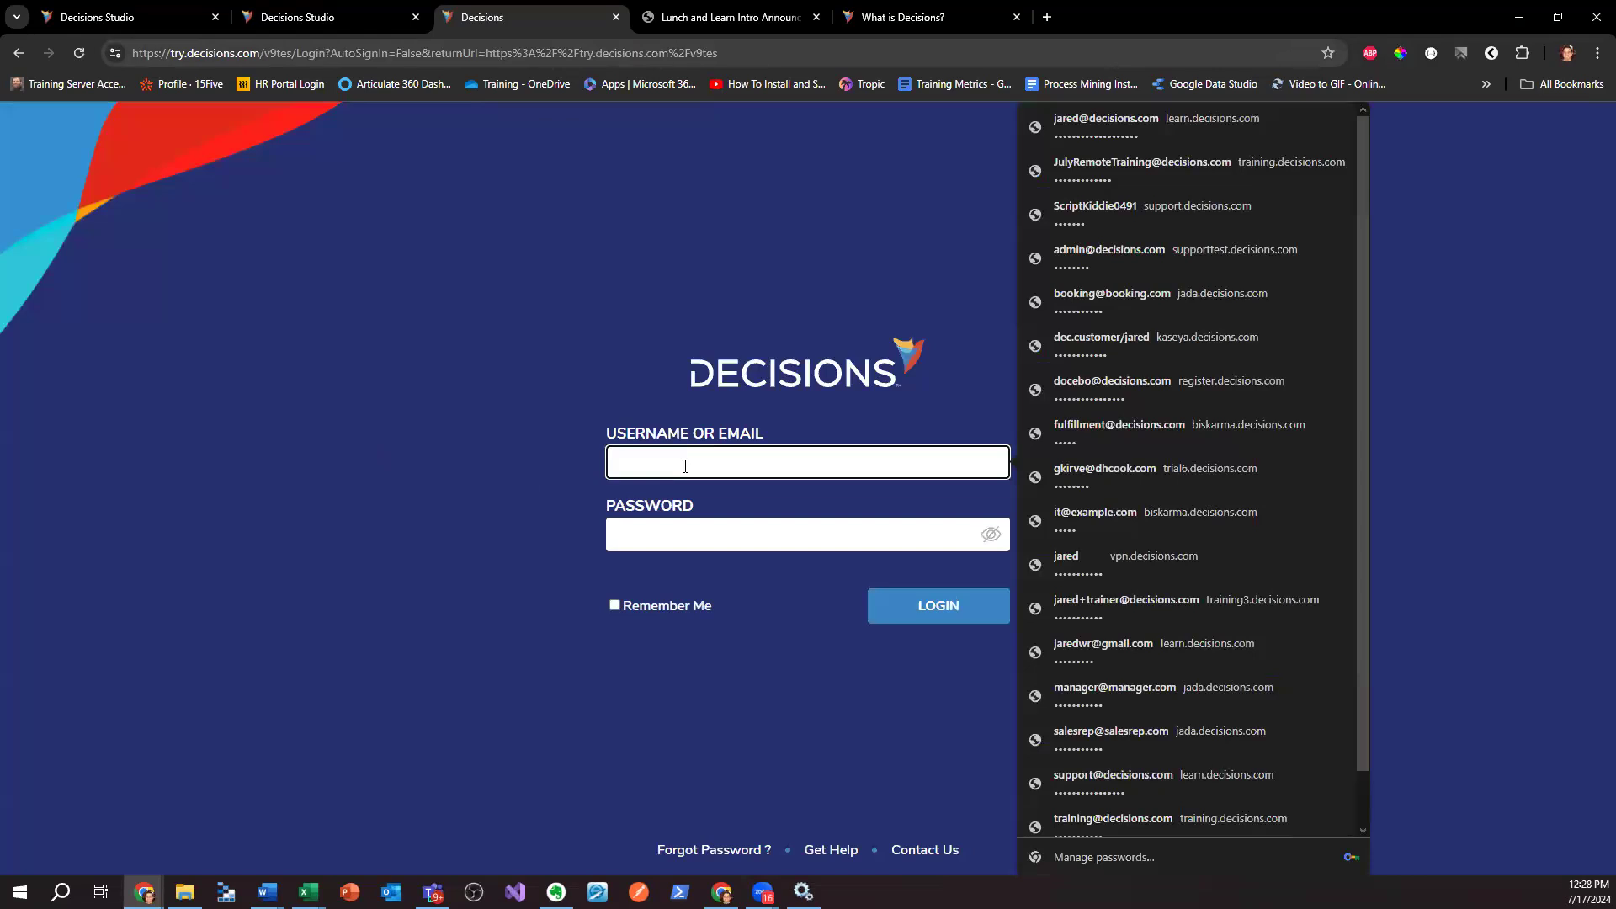
# - Fill in the test account's username from the browser's autocomplete suggestion
pyautogui.write('tes')
pyautogui.press('Down')
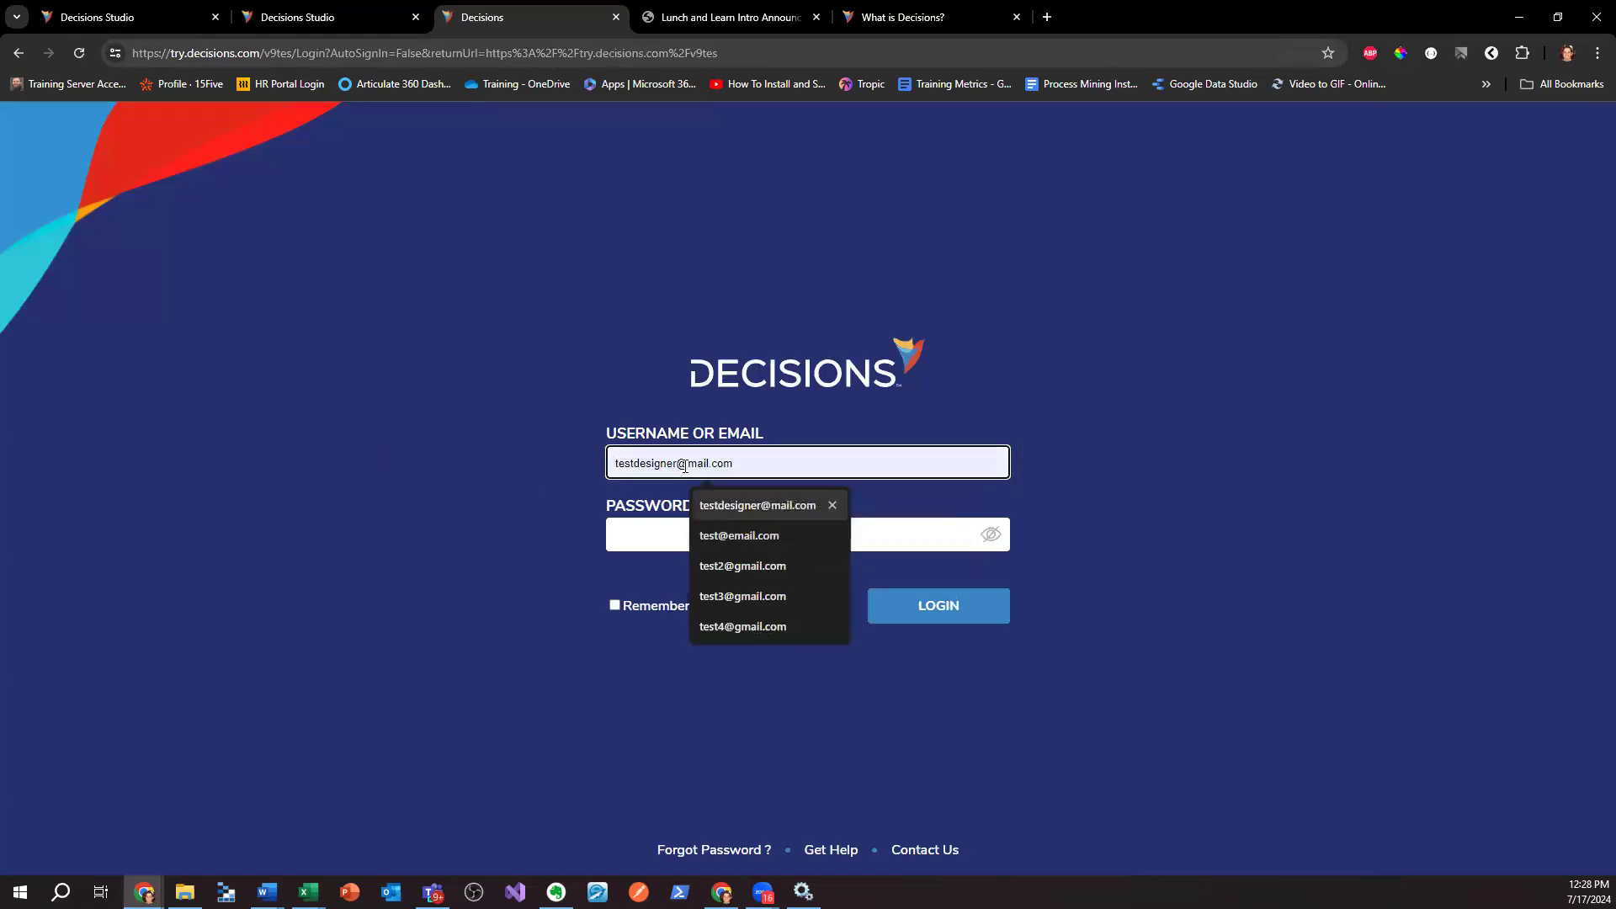
pyautogui.press('Return')
# - Enter the account password and log in to the portal
pyautogui.click(688, 539)
pyautogui.write('*****')
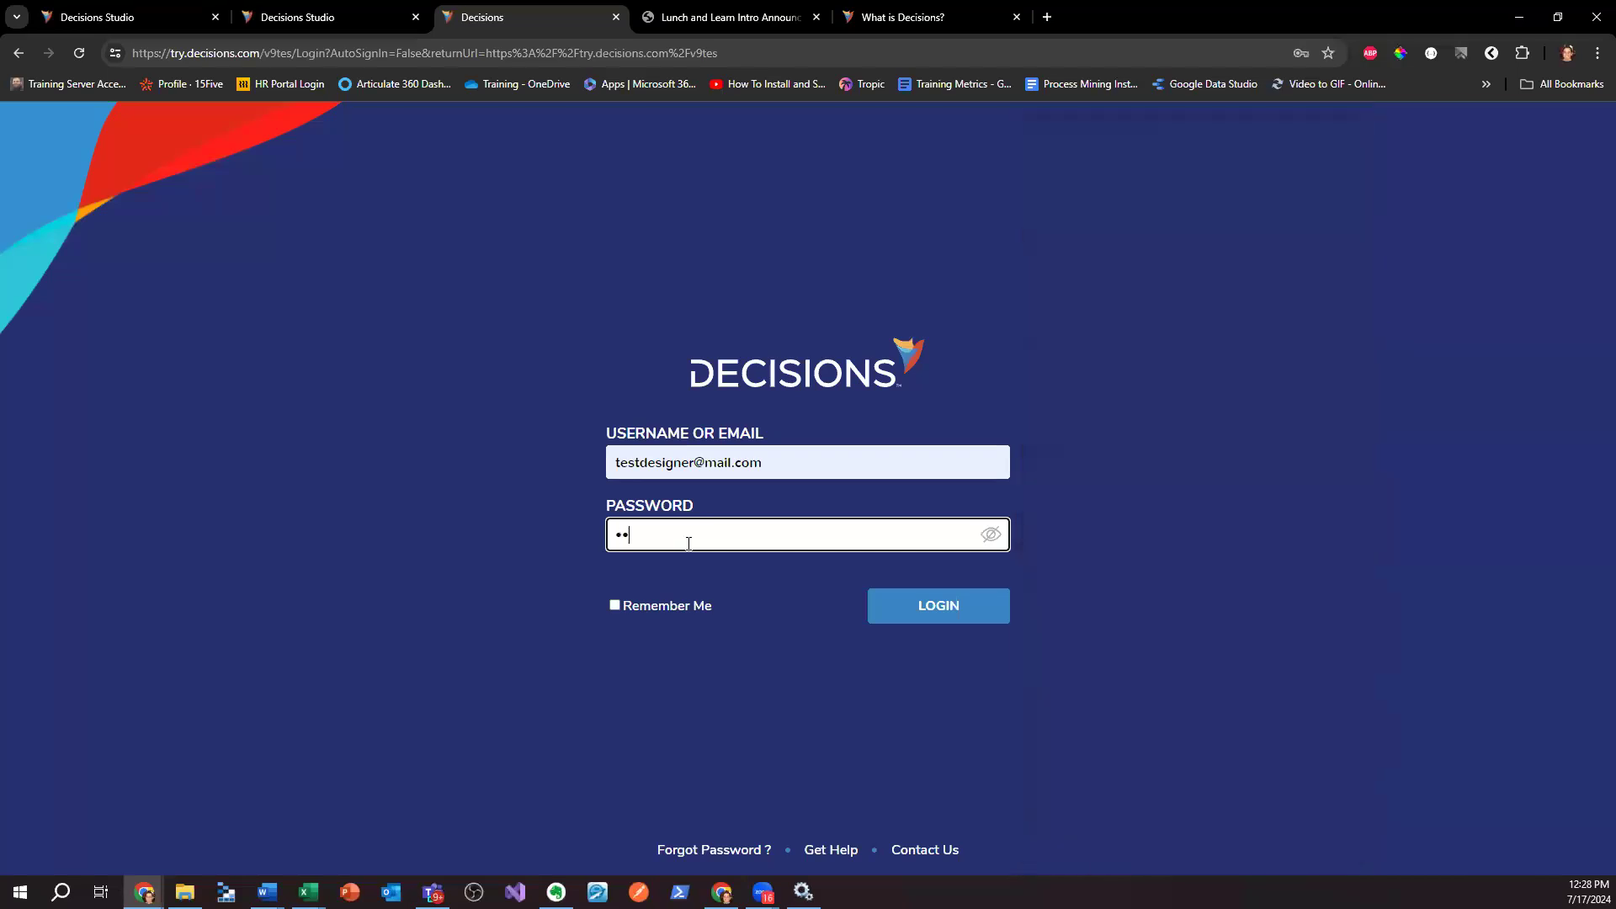
pyautogui.click(988, 620)
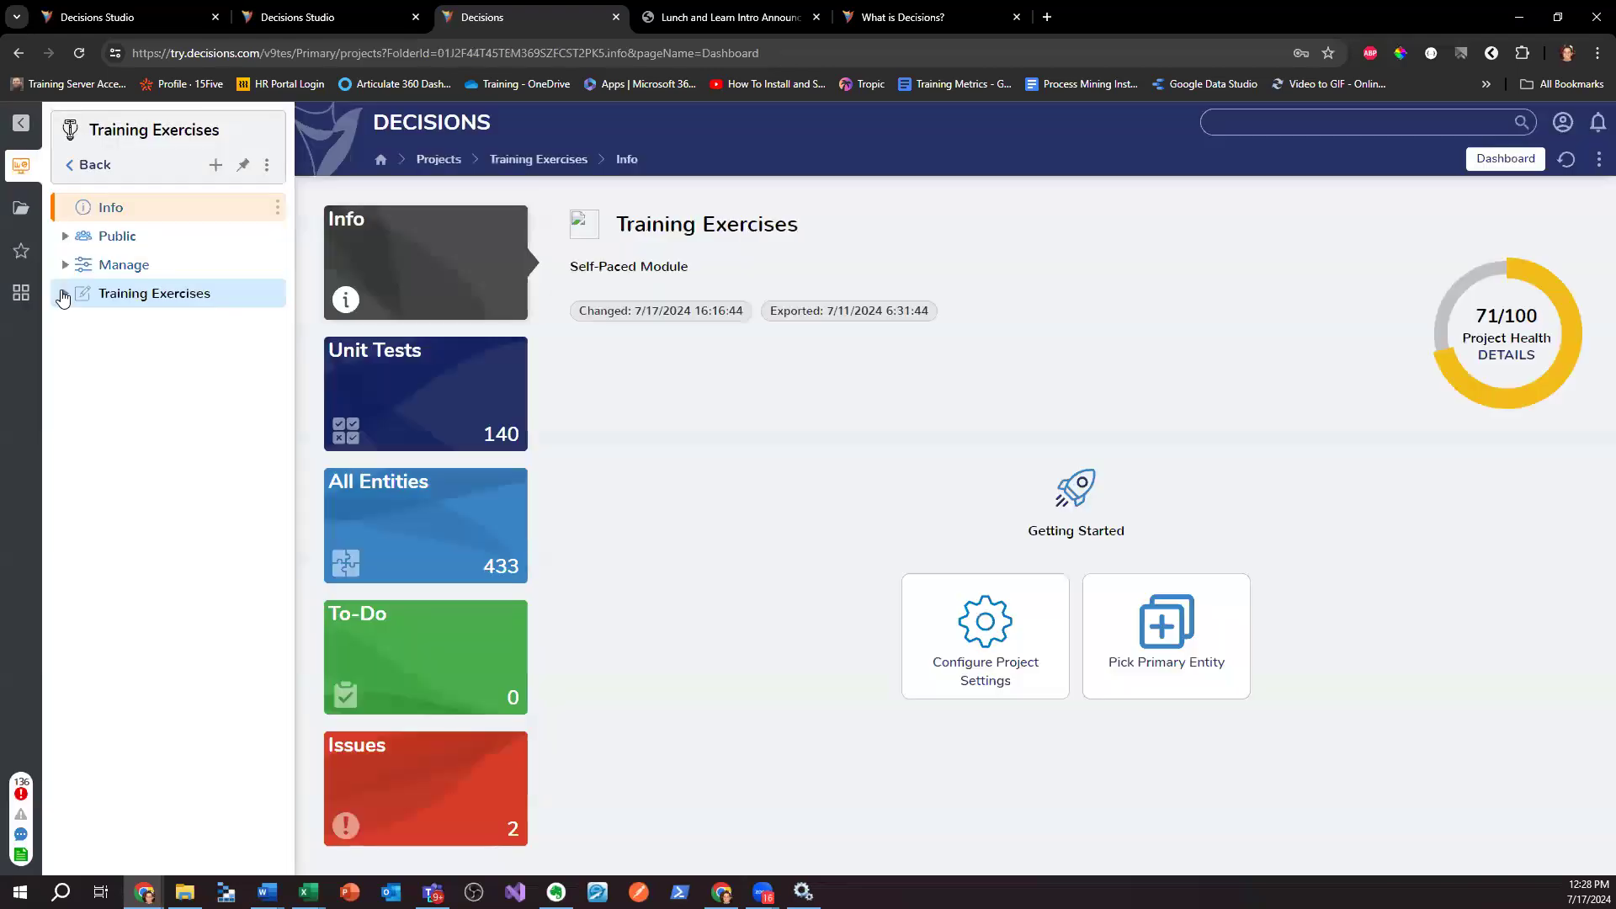
# - Go to Training Exercises' Manage > Jobs & Events > Scheduled Jobs and start a new scheduled flow
pyautogui.click(64, 293)
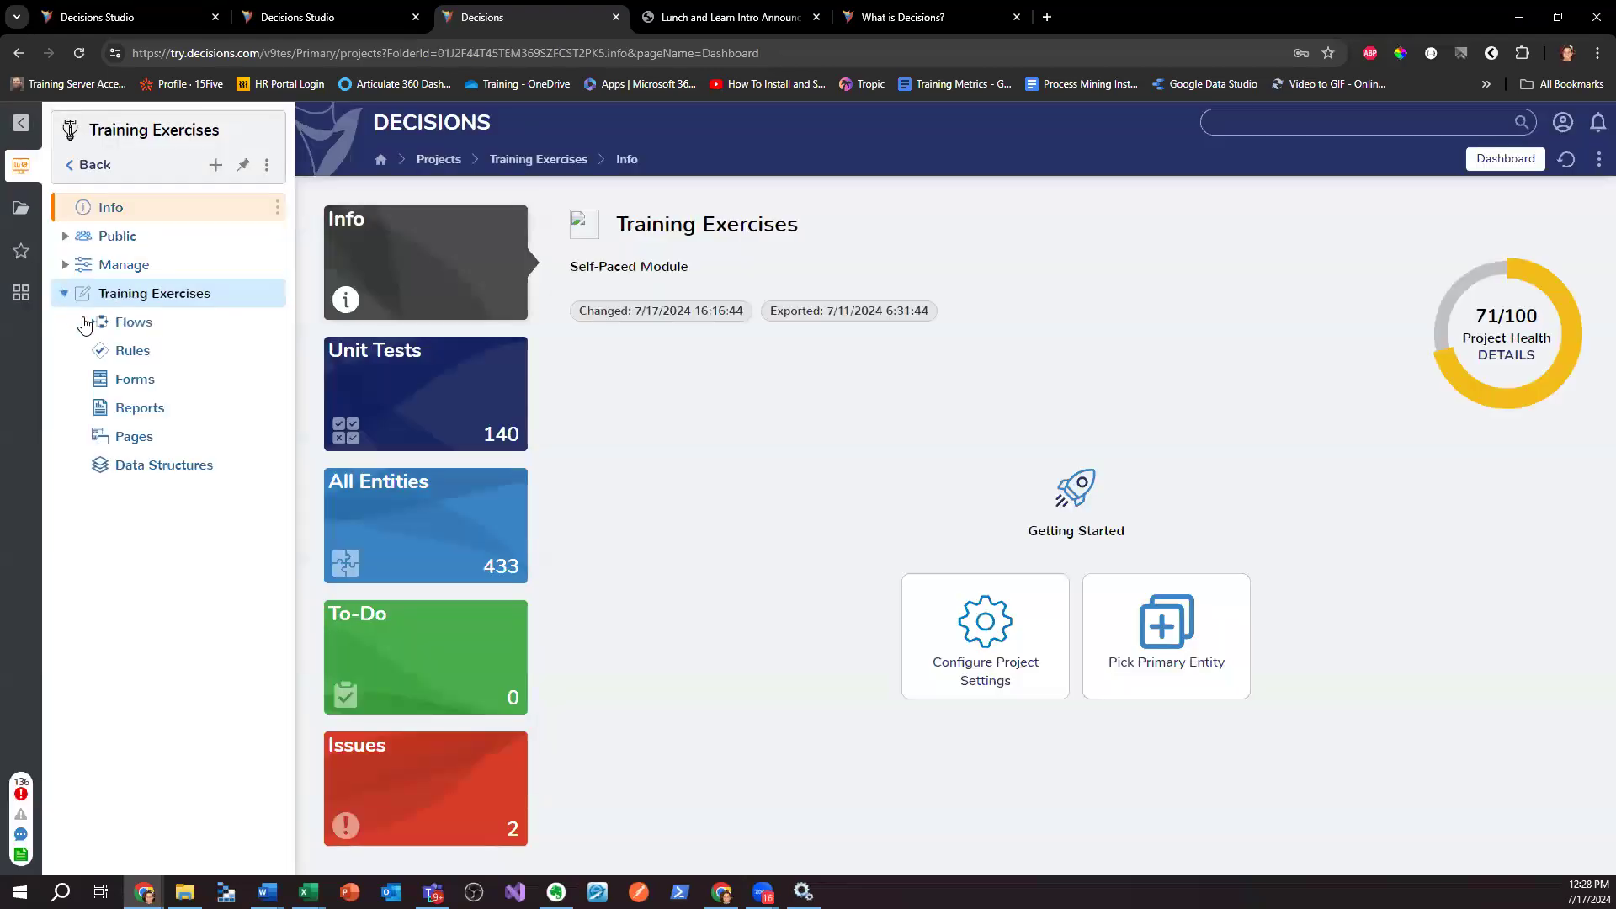
pyautogui.click(64, 264)
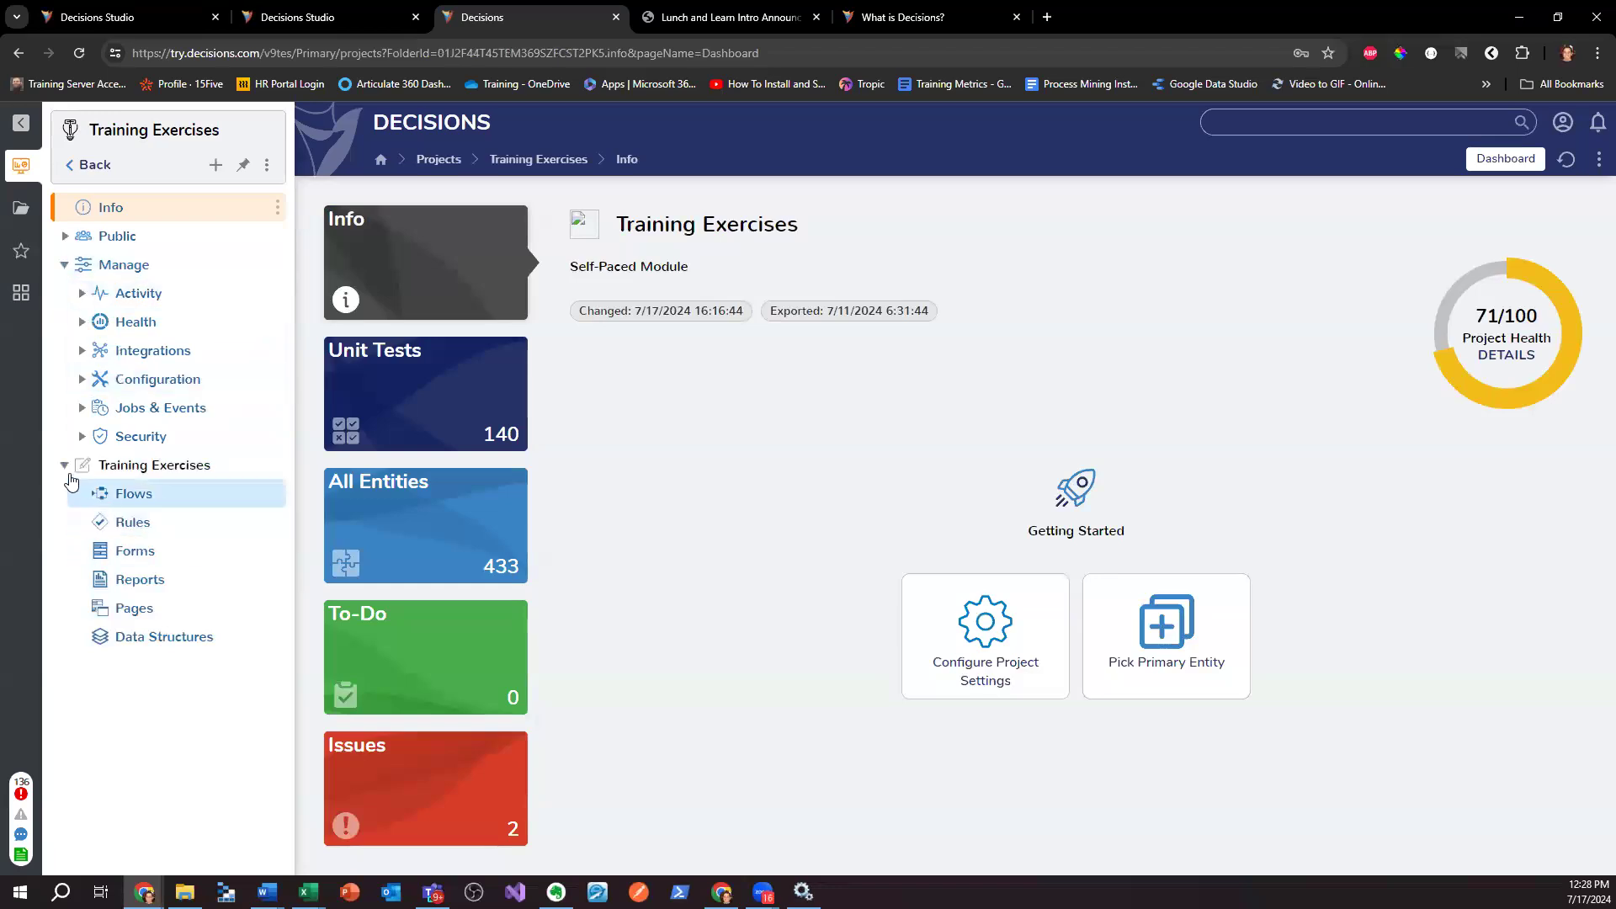
pyautogui.click(64, 465)
pyautogui.click(82, 408)
pyautogui.click(176, 464)
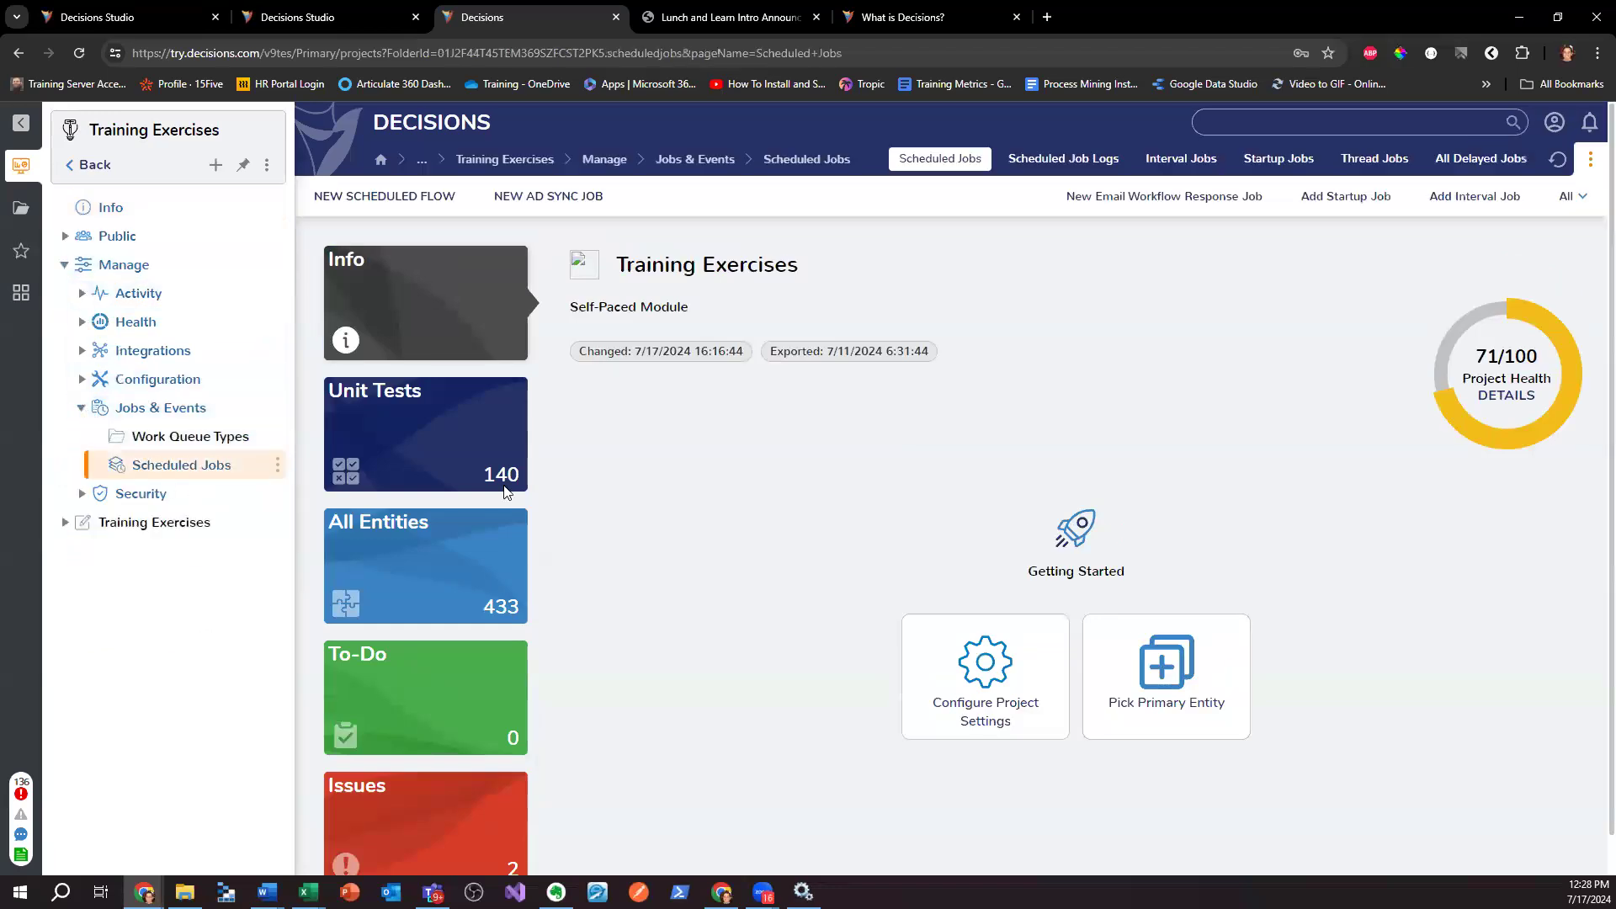
pyautogui.click(387, 196)
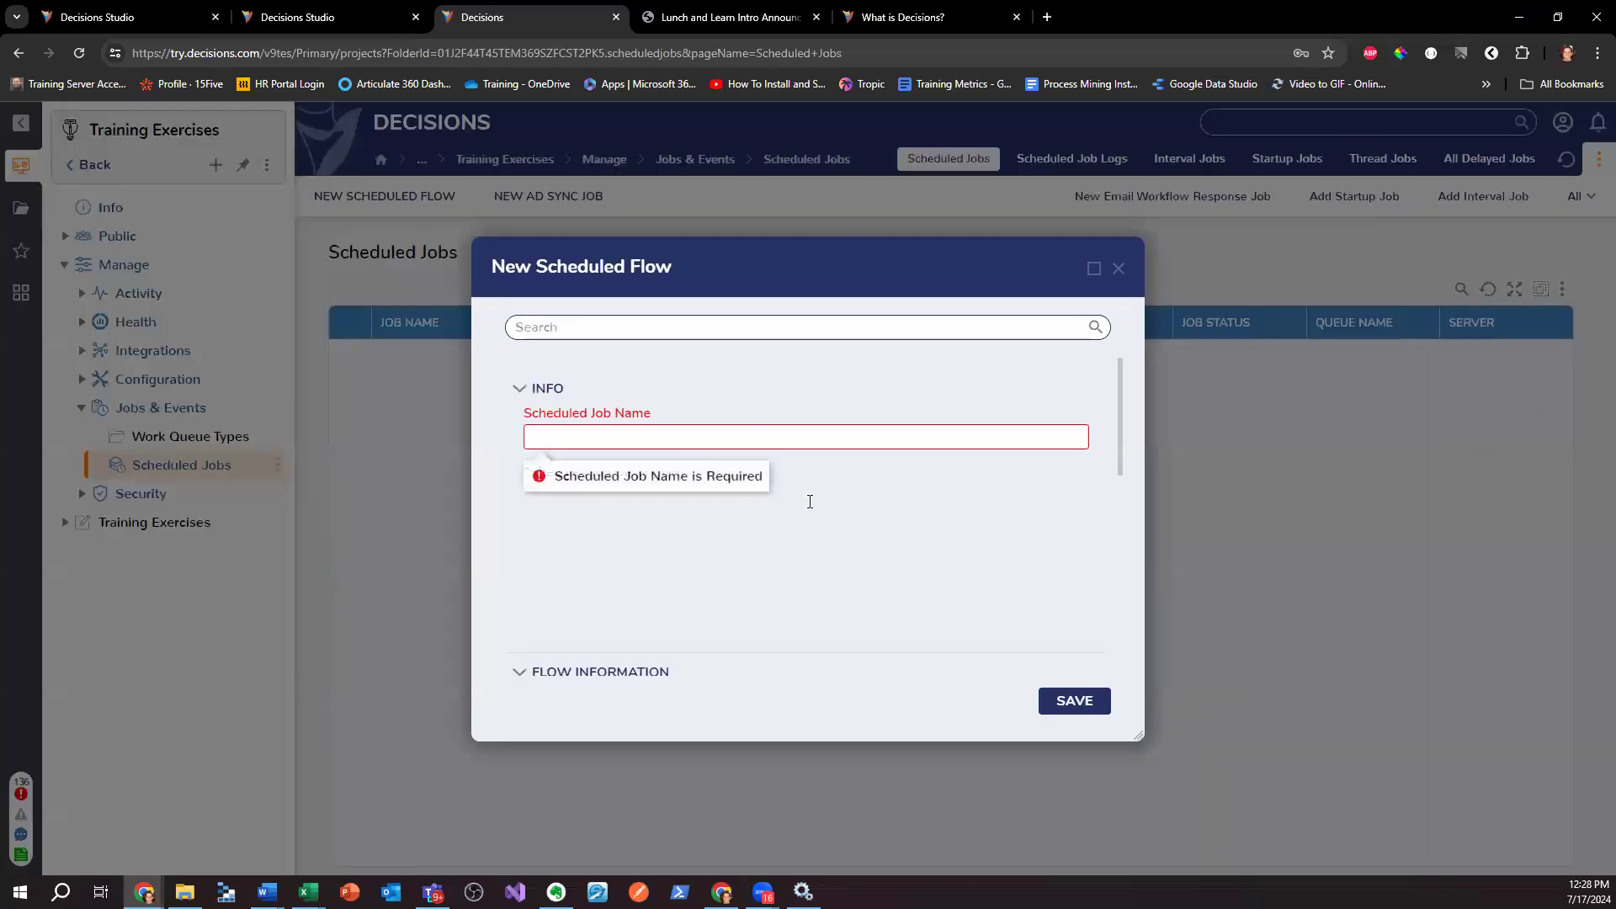
# - Name the new scheduled job 'test'
pyautogui.click(878, 438)
pyautogui.write('test')
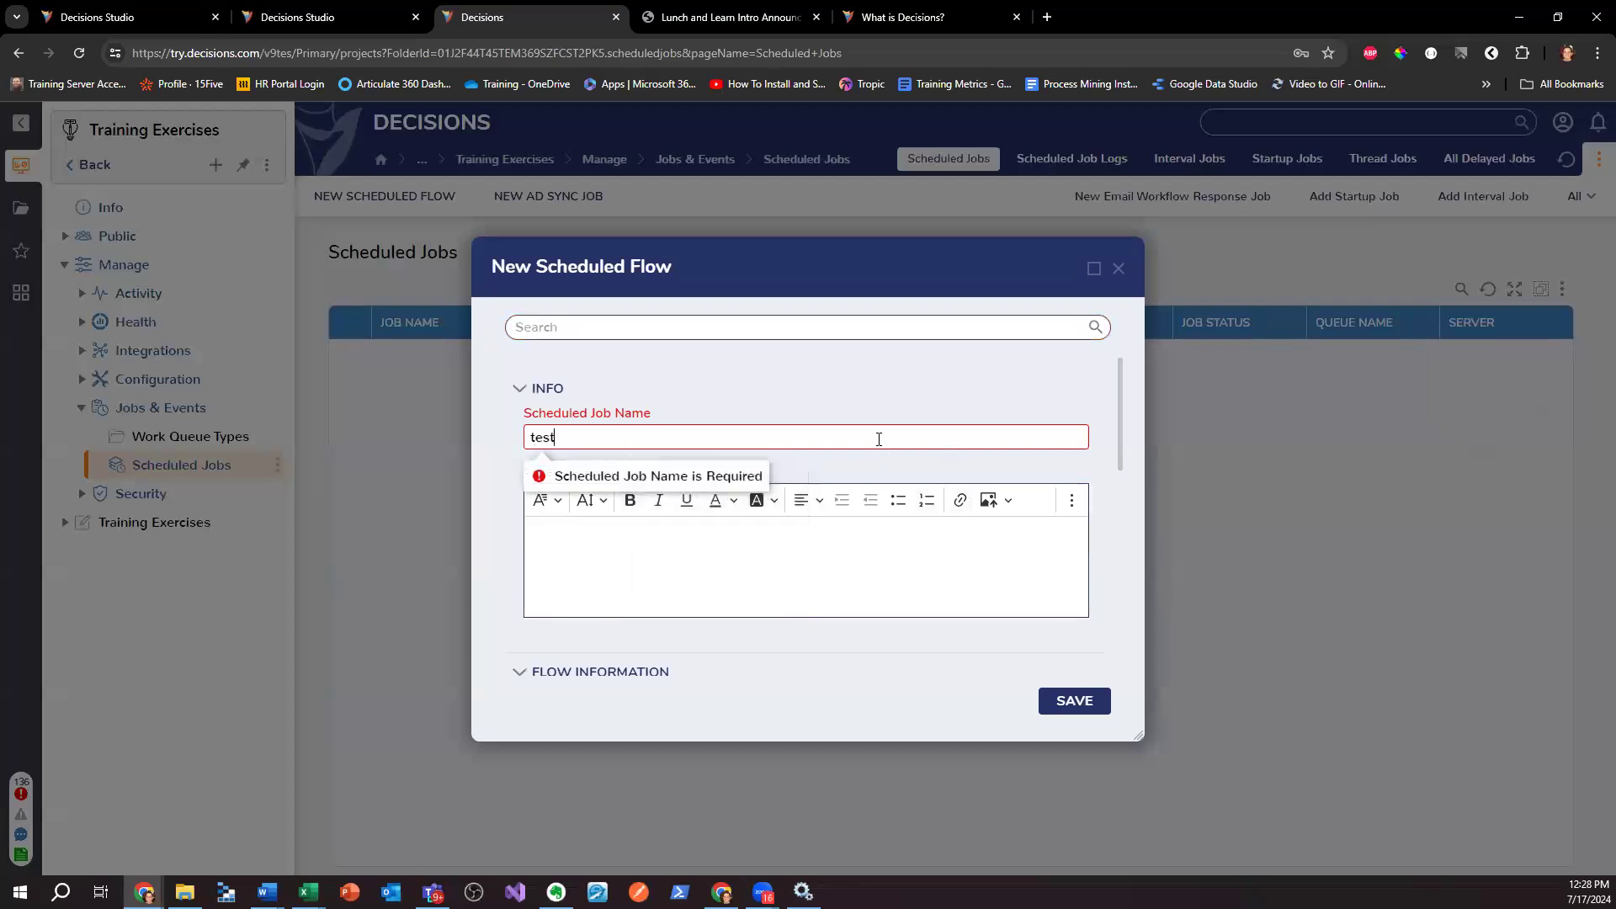
pyautogui.scroll(-3, 878, 439)
pyautogui.scroll(-2, 724, 546)
pyautogui.scroll(2, 724, 546)
# - Pick Test Flow as the scheduled flow, glance at the calendar choices, then remove Test Flow again
pyautogui.click(909, 453)
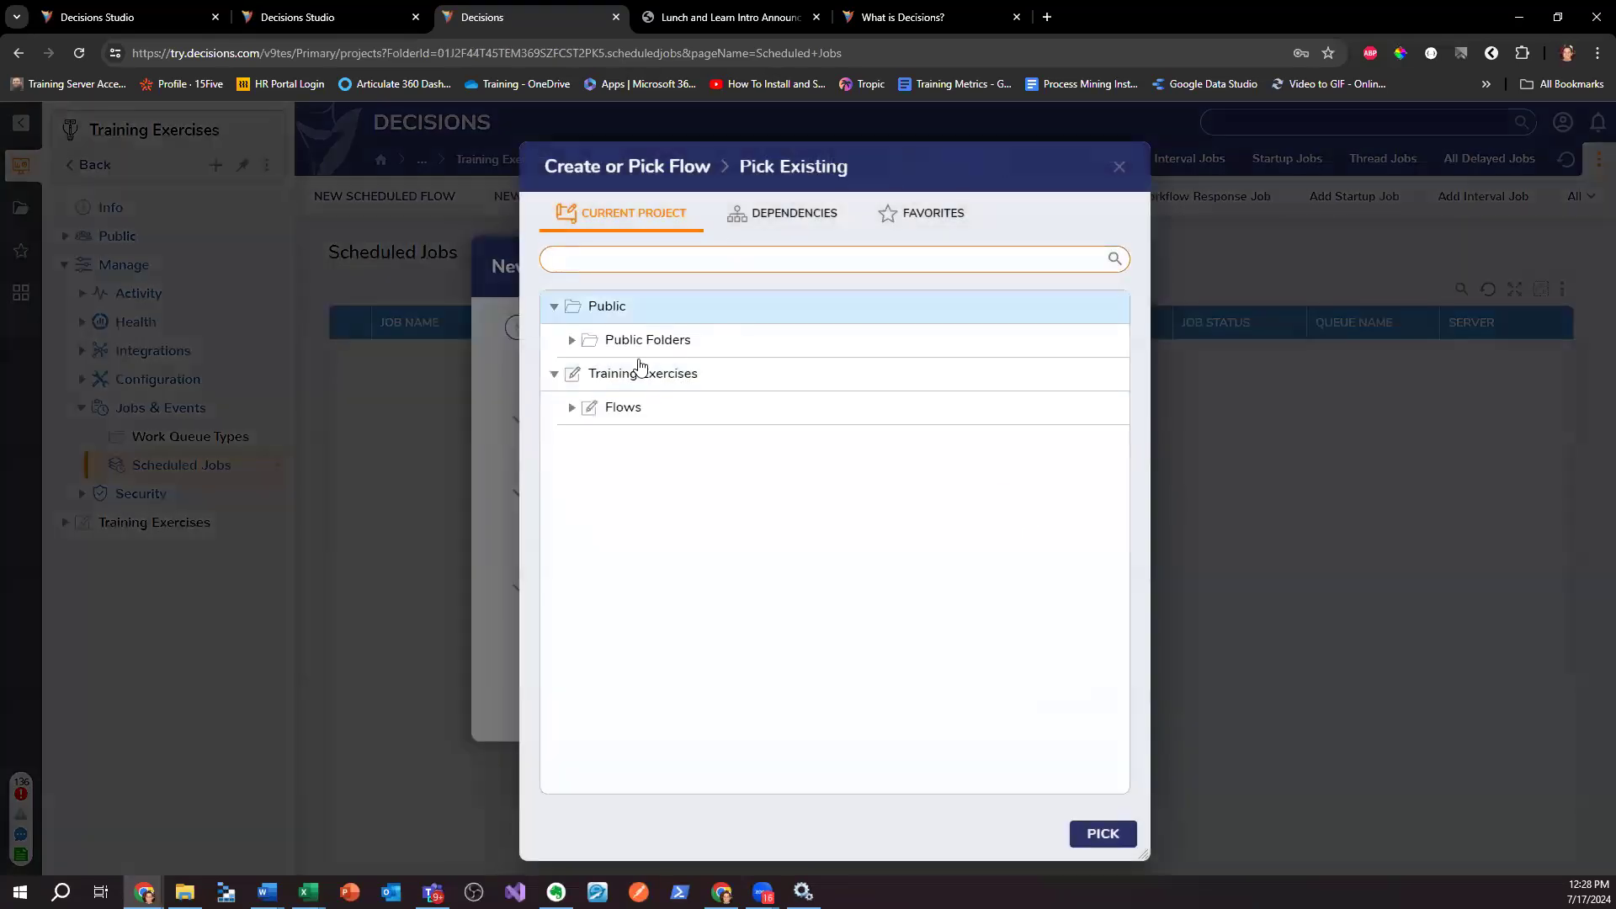
pyautogui.click(571, 406)
pyautogui.click(601, 455)
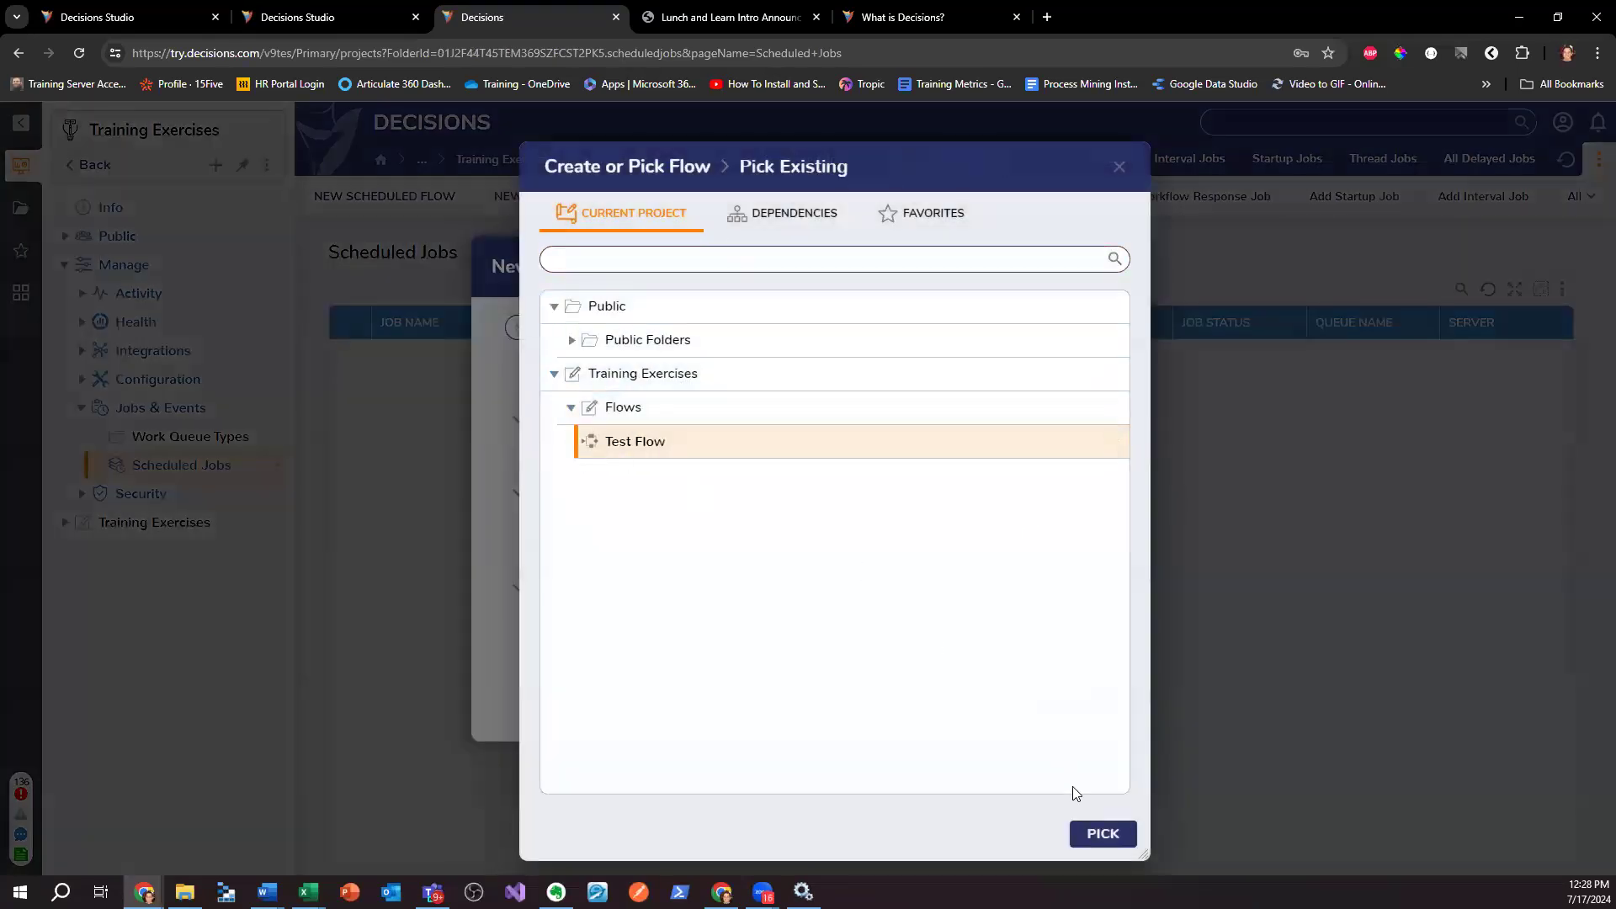
pyautogui.click(1103, 833)
pyautogui.scroll(-3, 787, 585)
pyautogui.scroll(2, 776, 554)
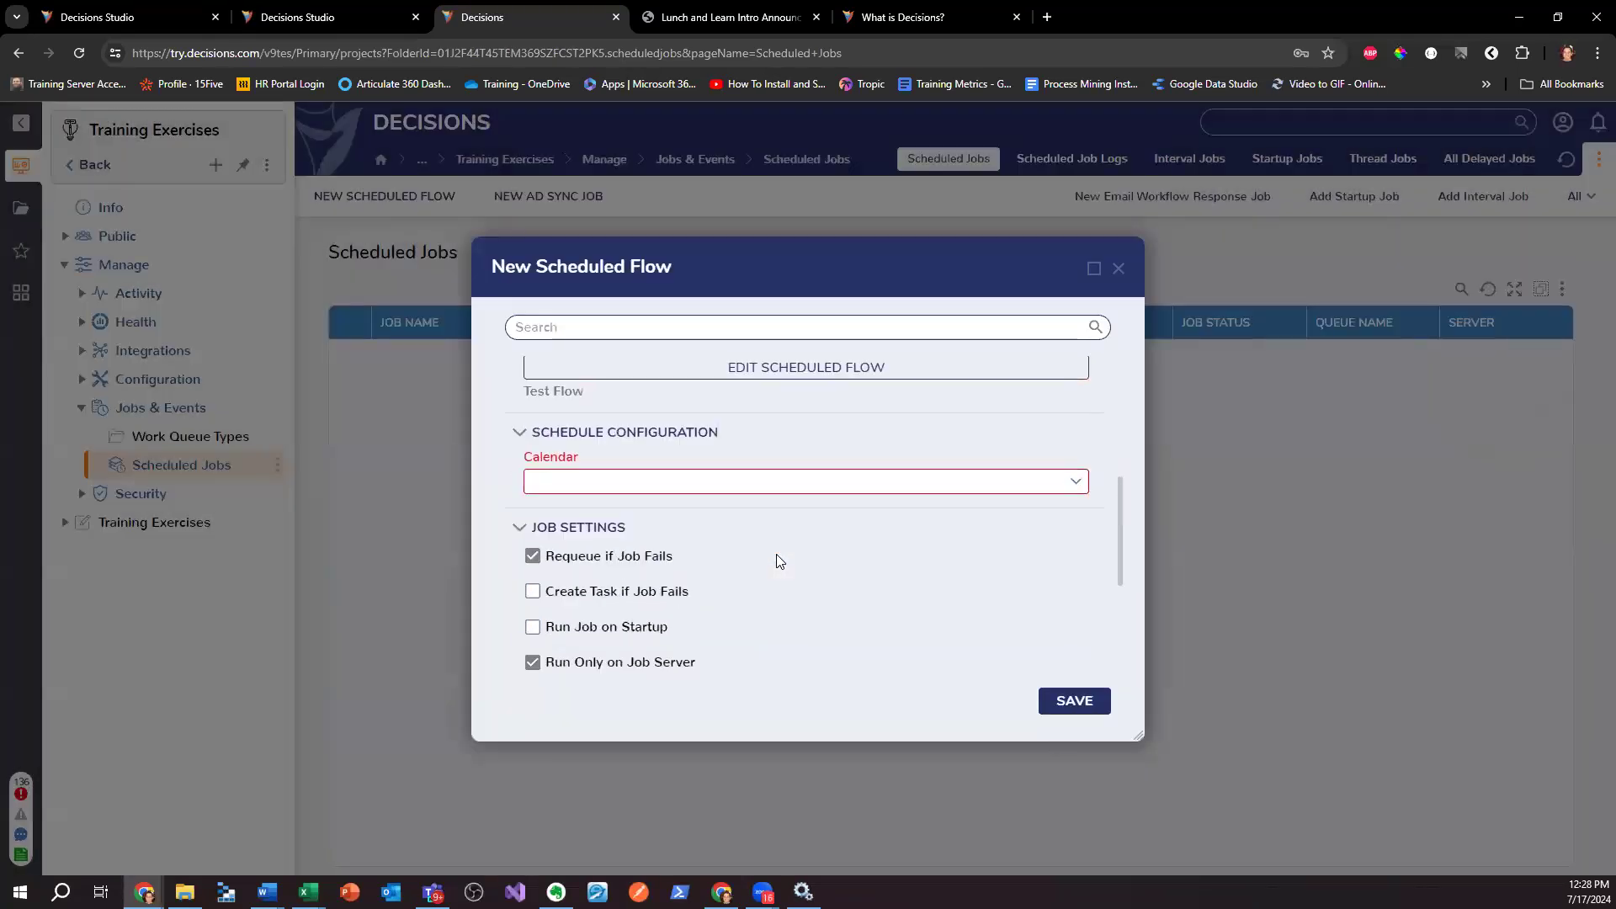
pyautogui.click(1076, 482)
pyautogui.click(816, 454)
pyautogui.scroll(2, 577, 453)
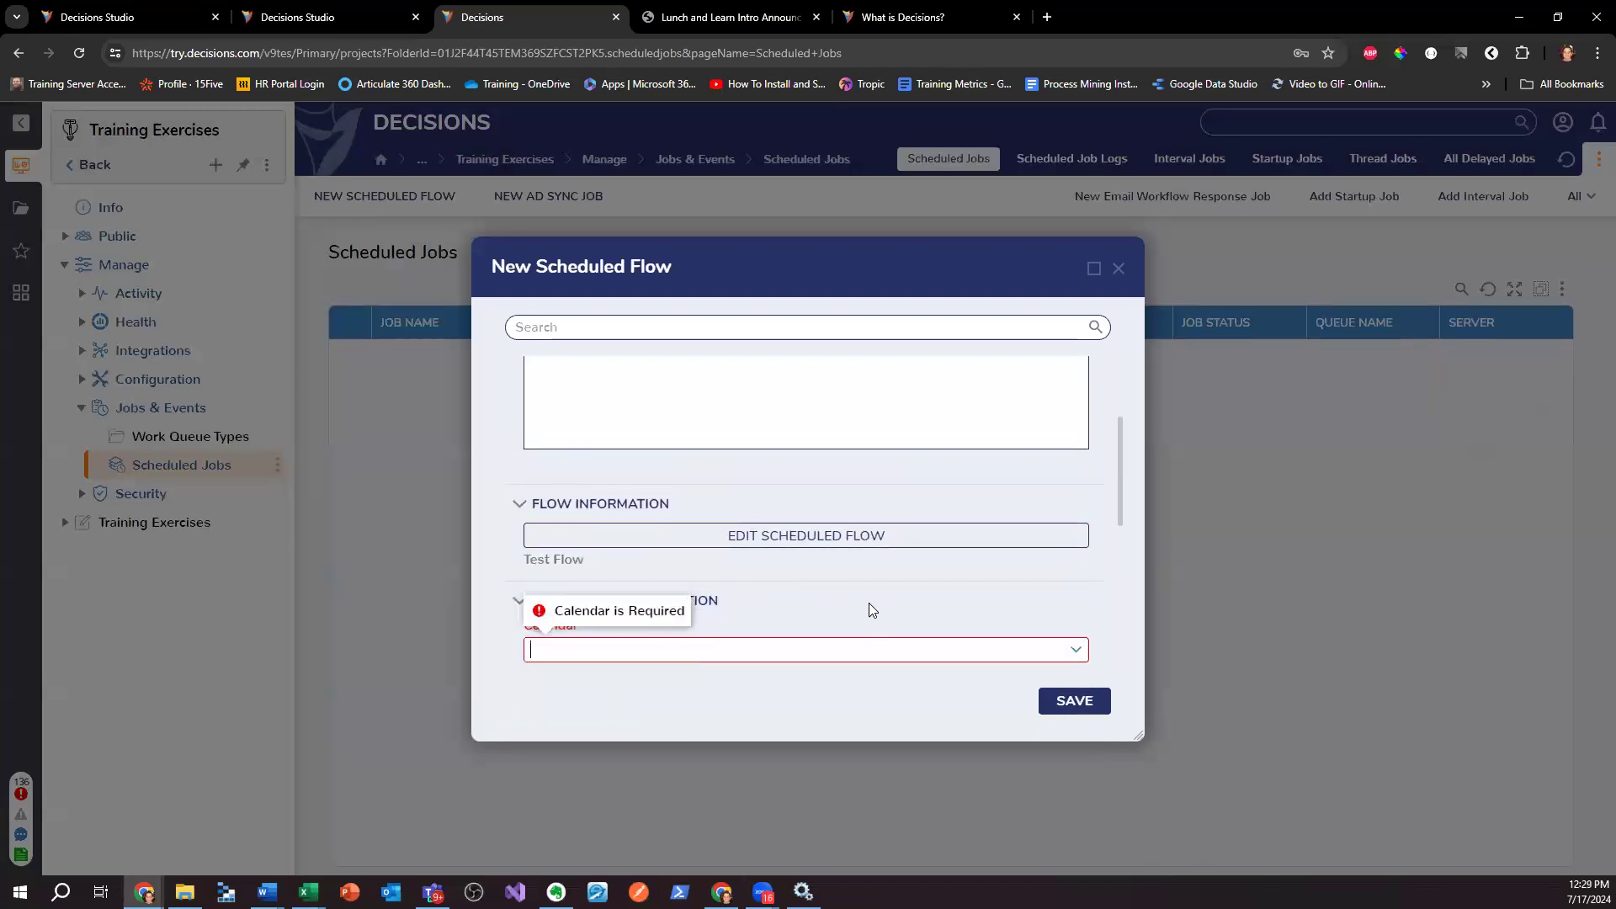
pyautogui.scroll(-1, 869, 603)
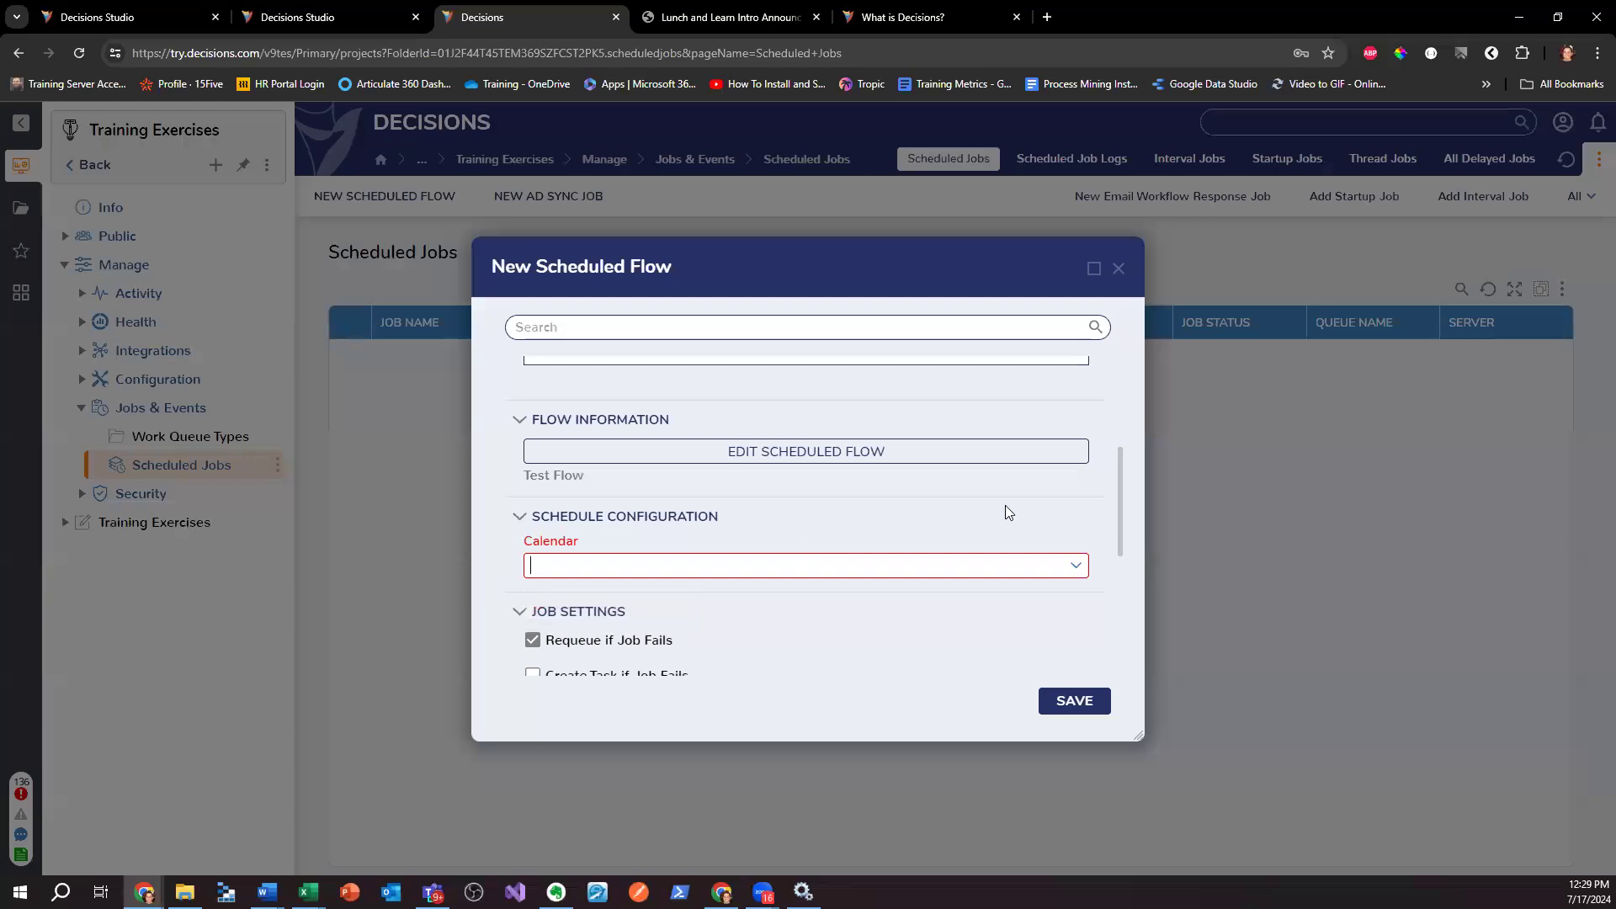
pyautogui.moveTo(1071, 488)
pyautogui.click(1071, 485)
# - Browse the flow picker's Recent and Dependencies tabs and close it without choosing a flow
pyautogui.click(867, 453)
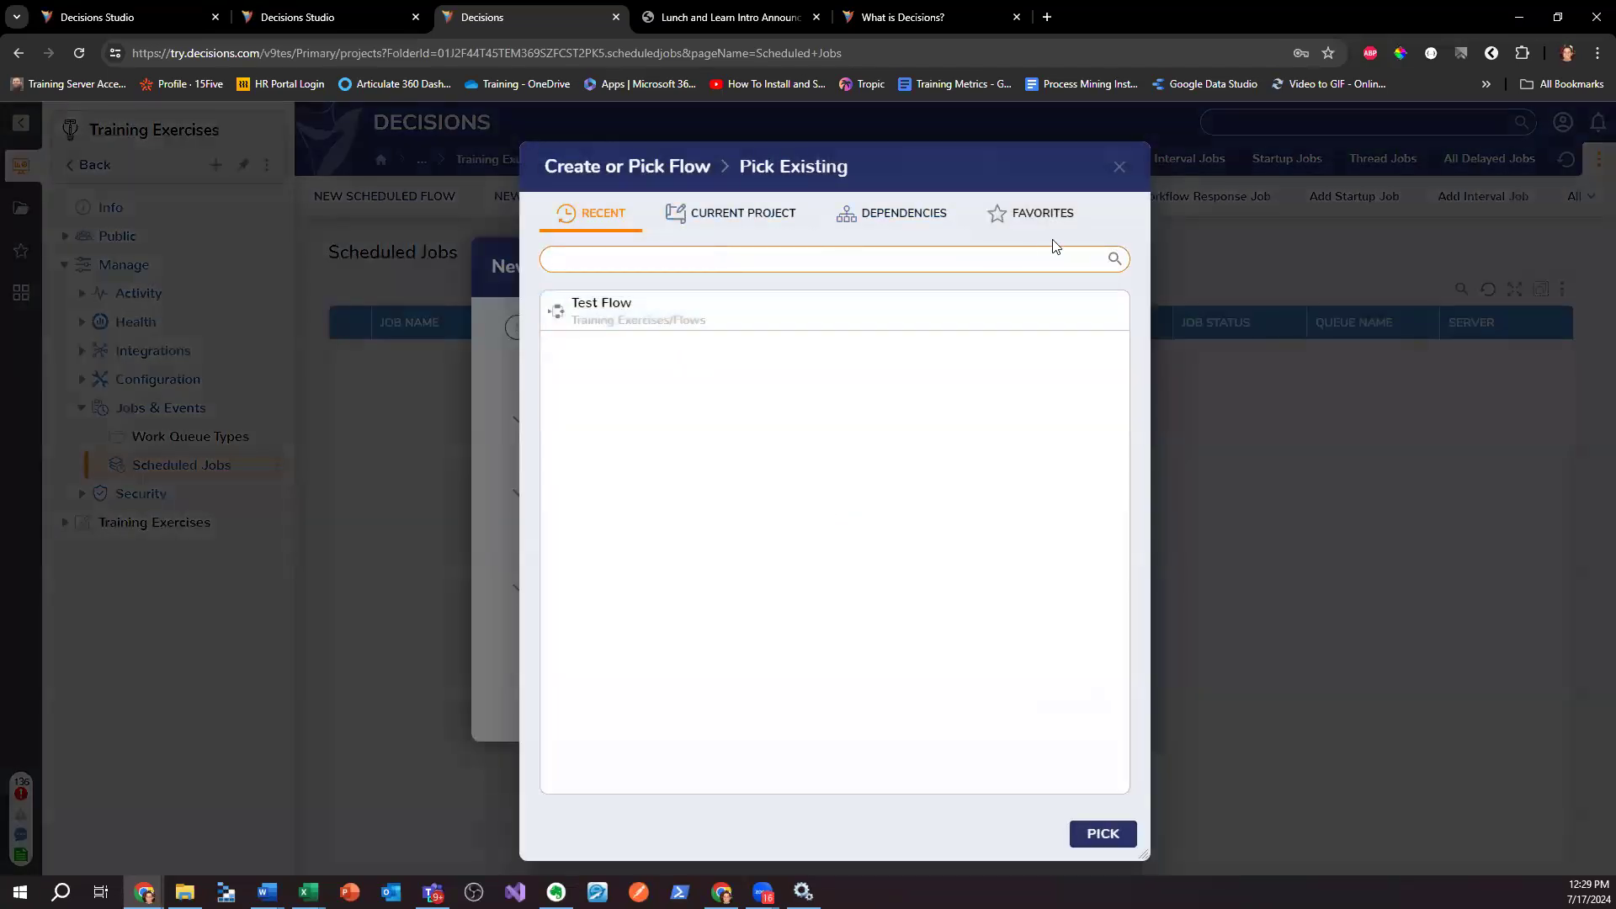
pyautogui.click(1117, 167)
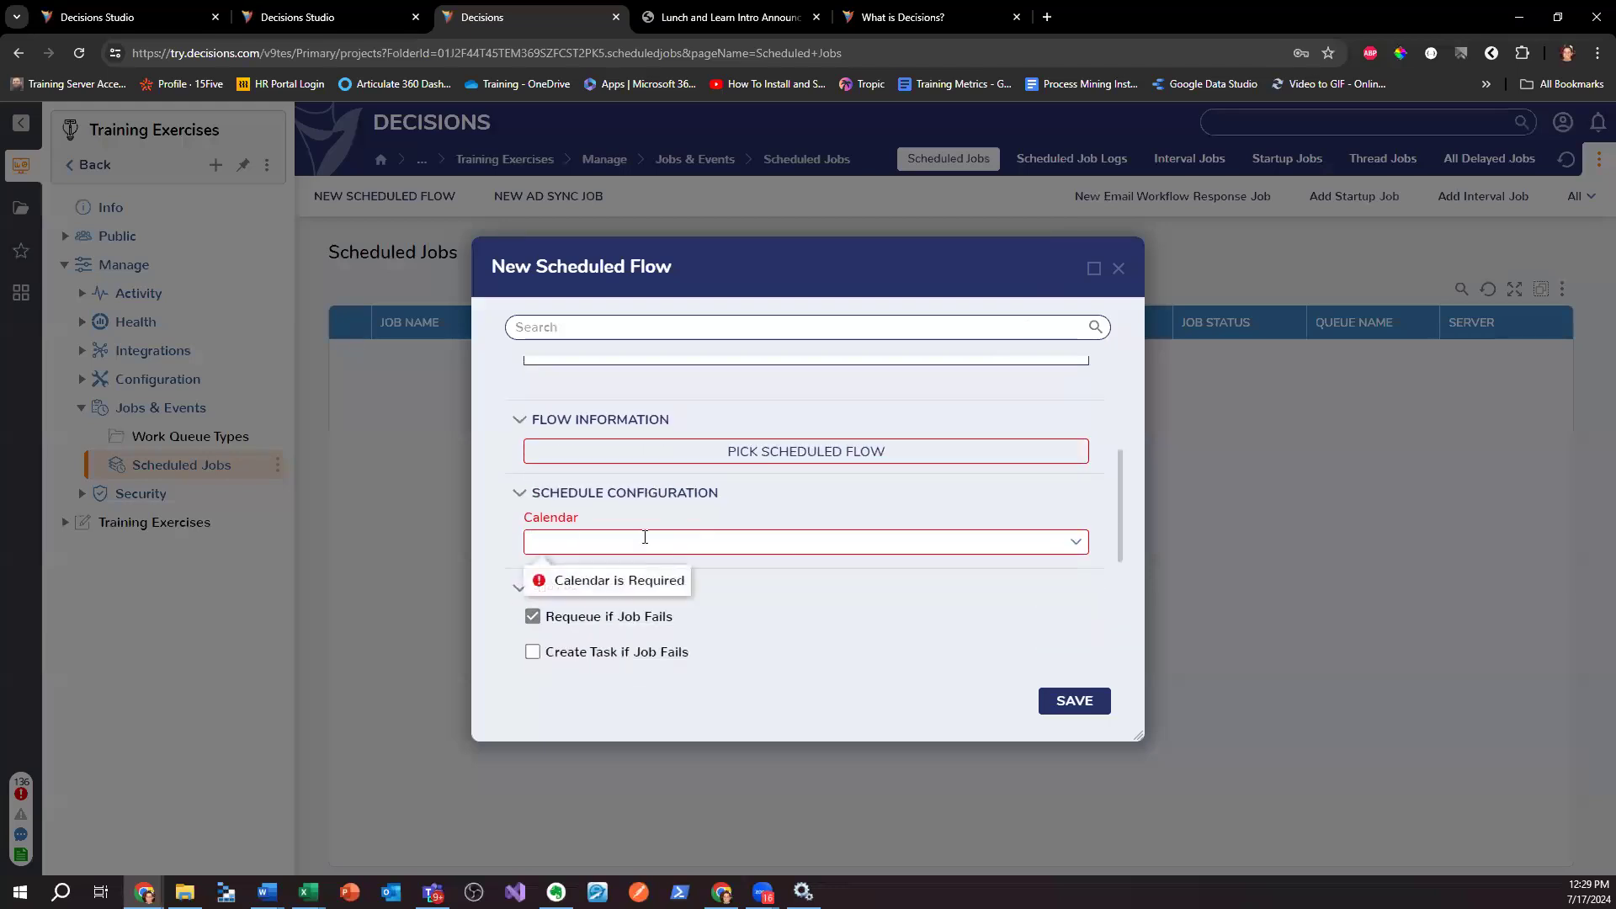
pyautogui.scroll(-3, 640, 552)
pyautogui.scroll(3, 640, 553)
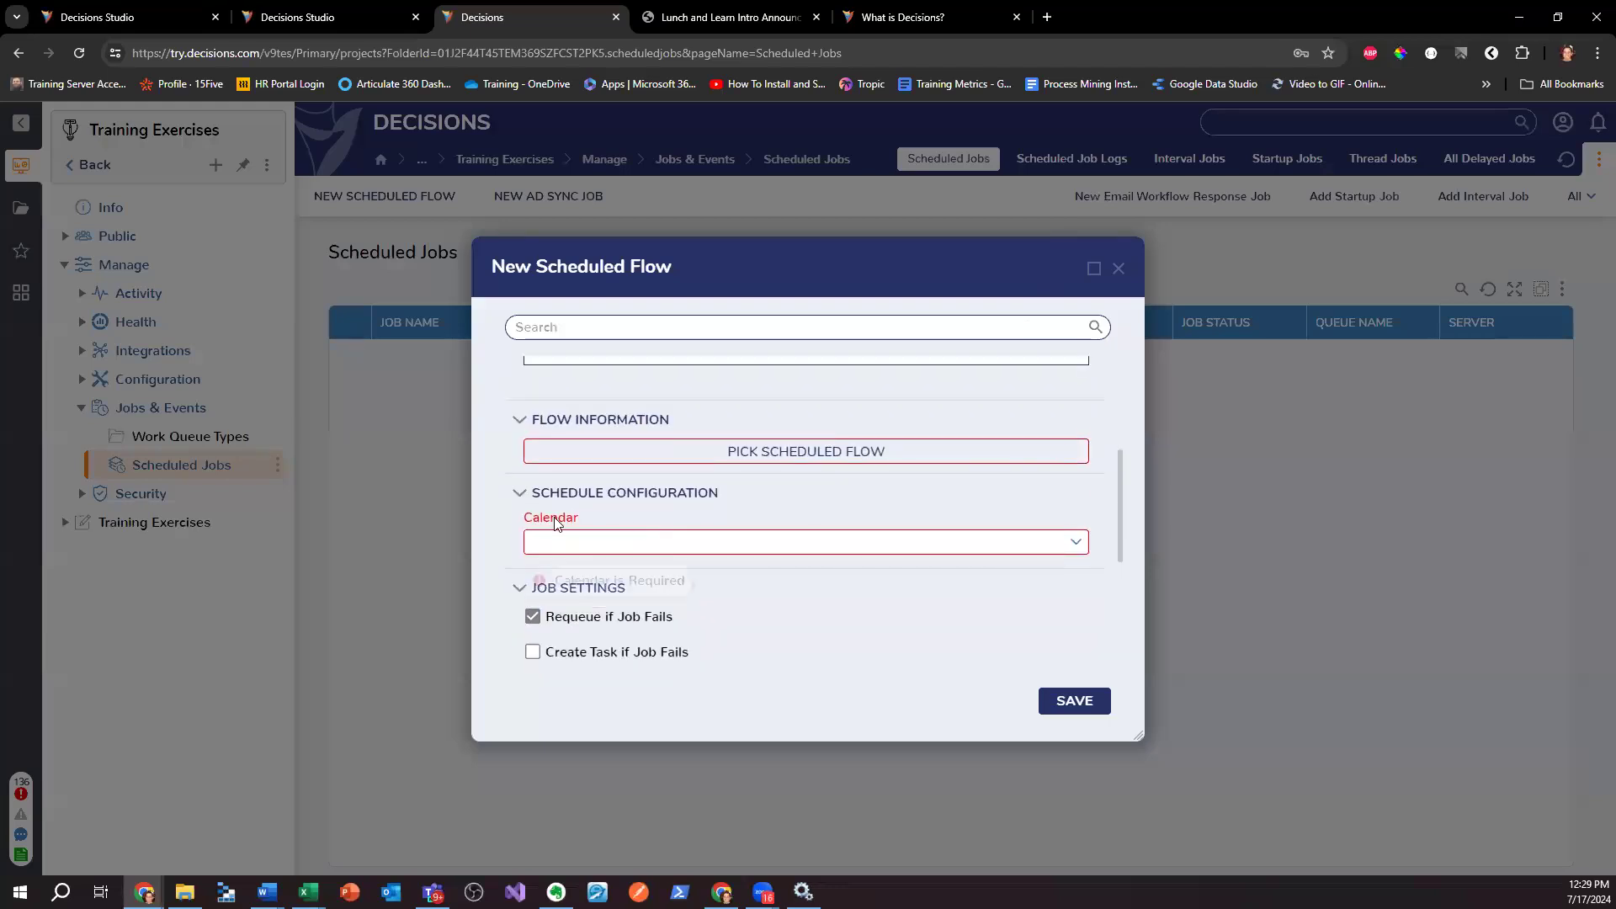
pyautogui.click(517, 495)
pyautogui.click(517, 495)
pyautogui.click(770, 452)
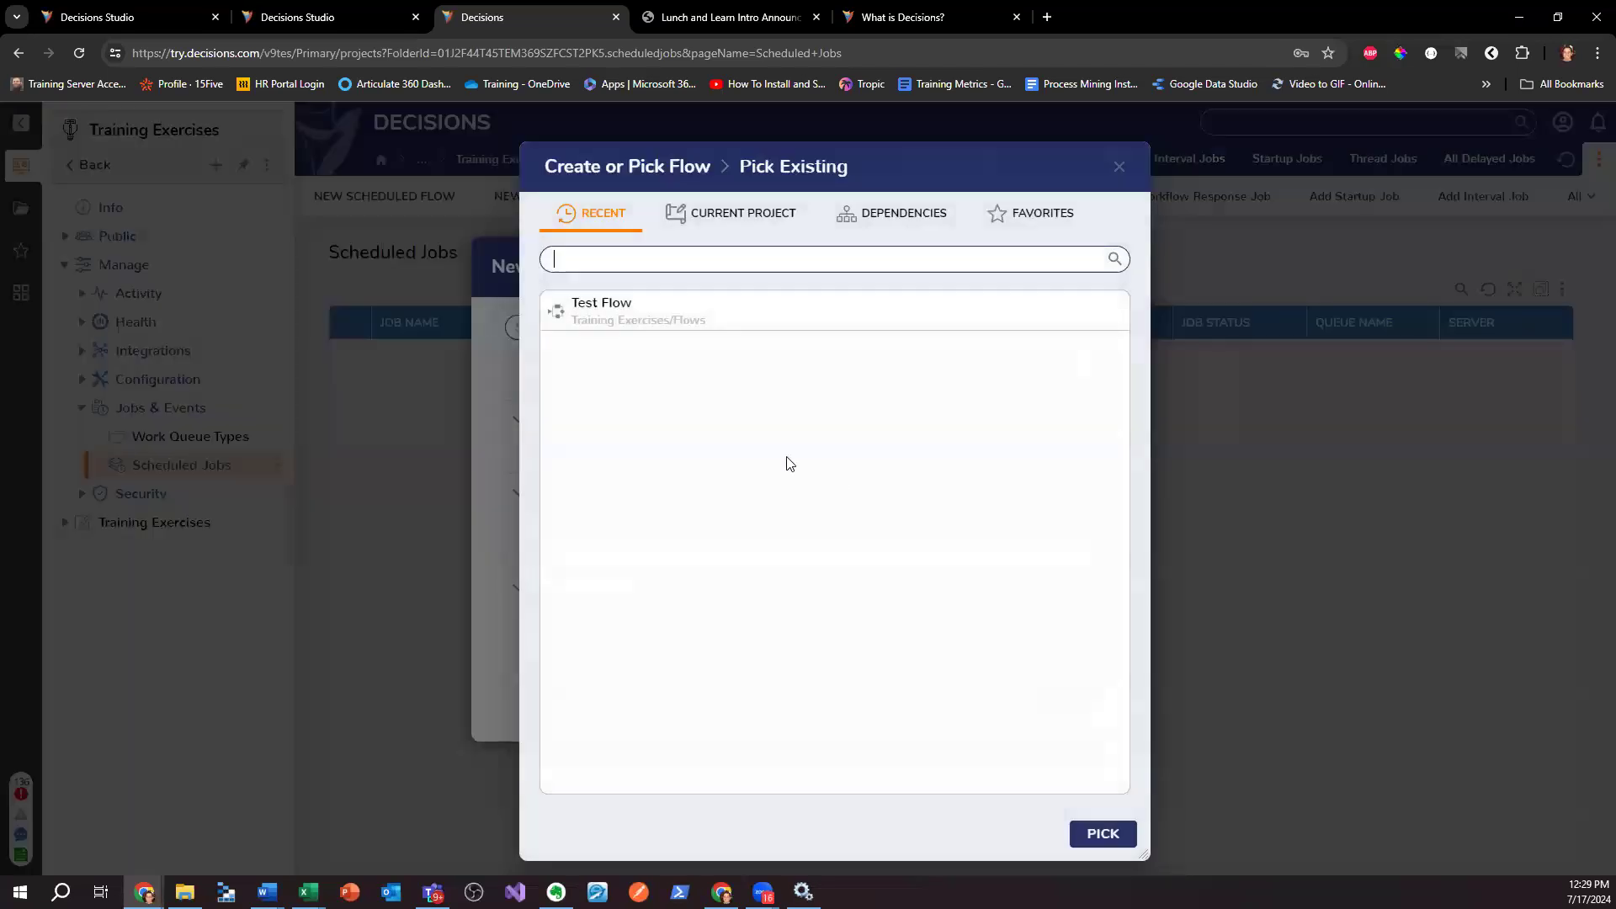
pyautogui.click(587, 316)
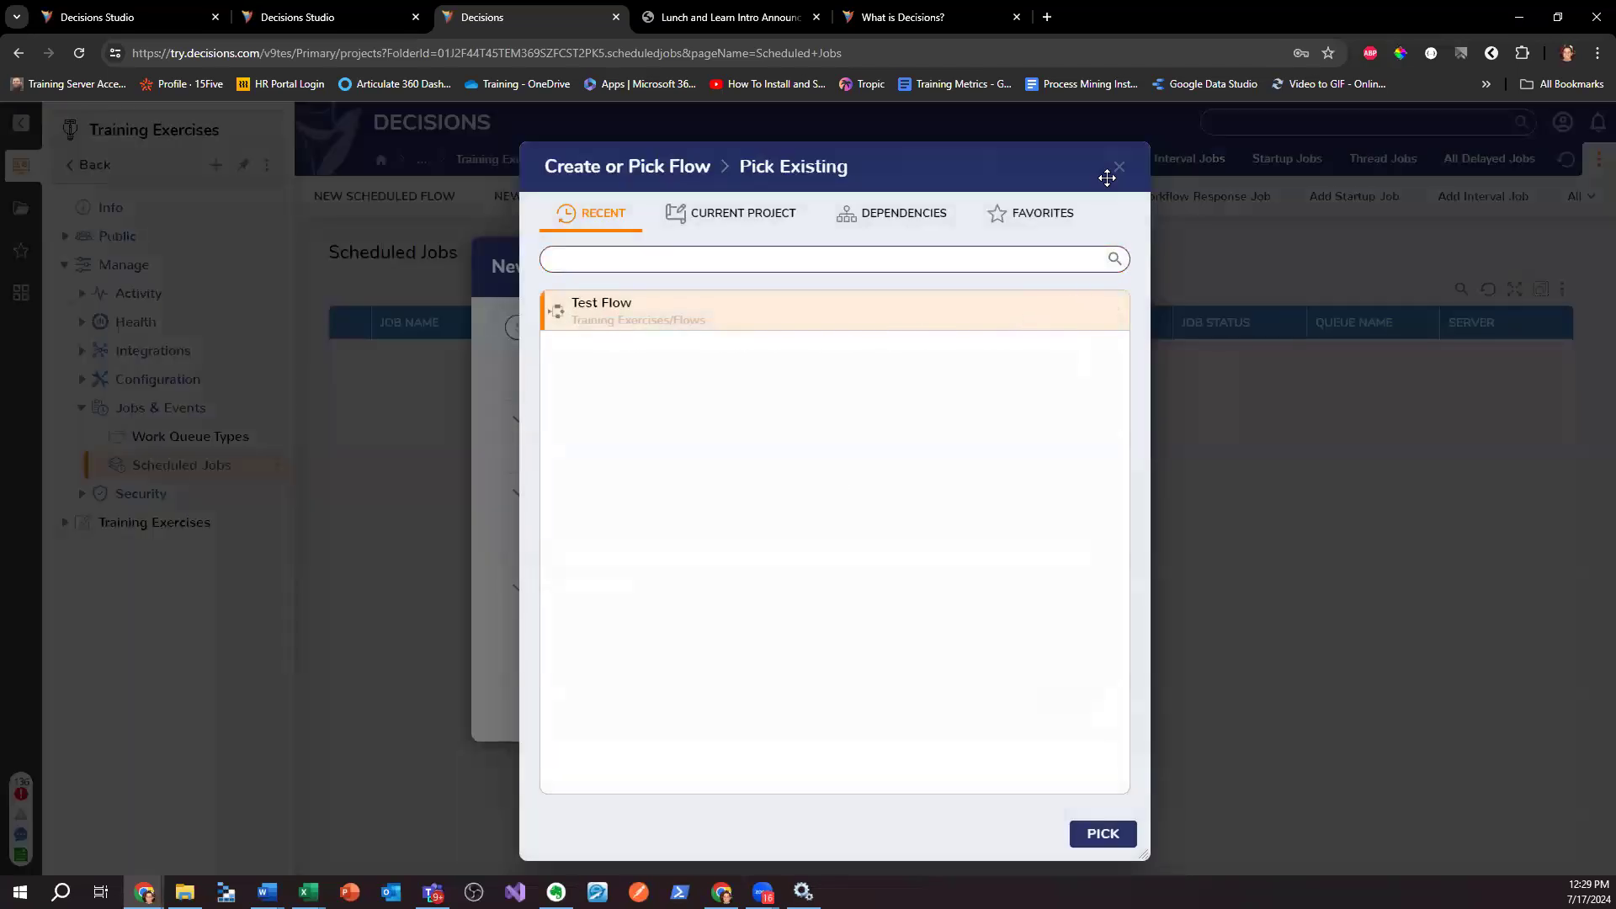
pyautogui.click(893, 220)
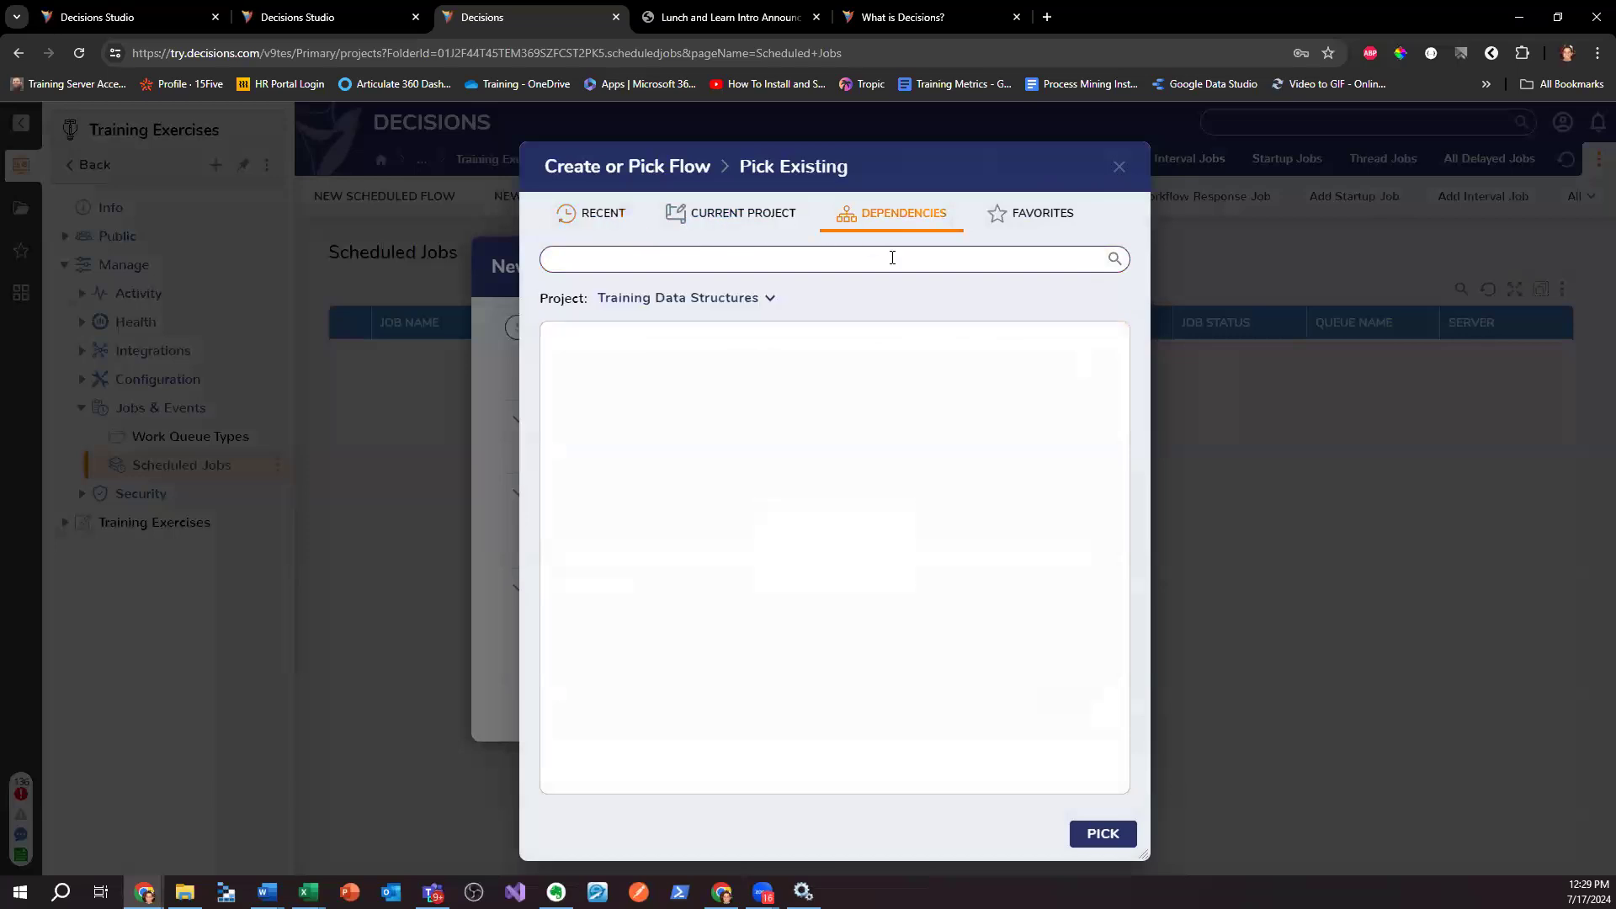
pyautogui.click(583, 220)
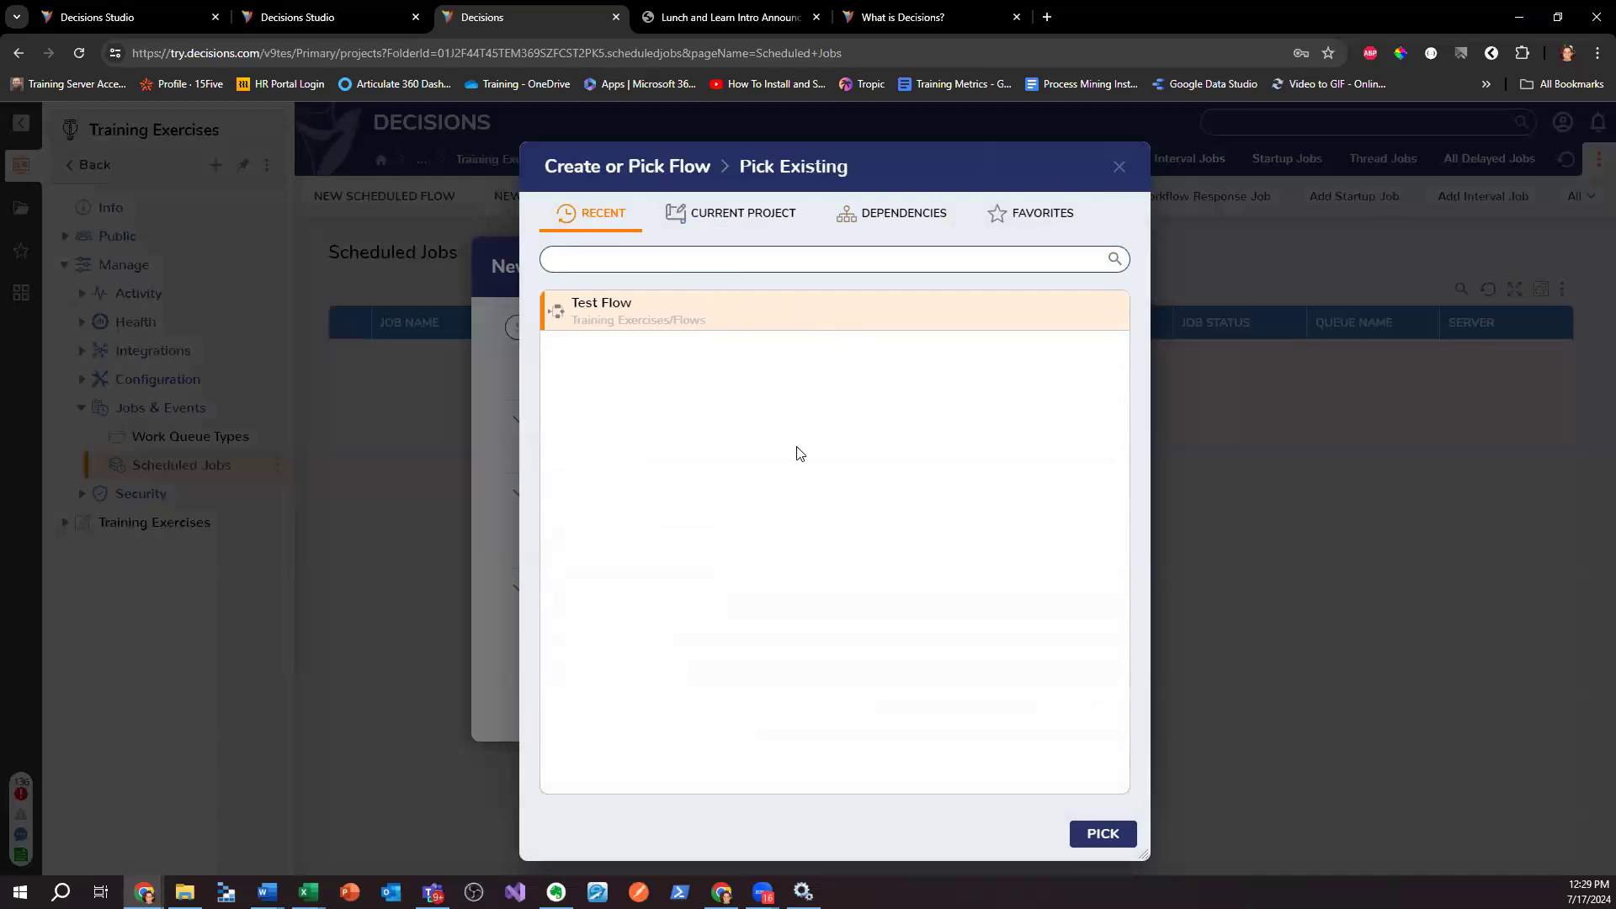
pyautogui.moveTo(881, 150)
pyautogui.mouseDown()
pyautogui.moveTo(829, 131)
pyautogui.moveTo(895, 142)
pyautogui.mouseUp()
pyautogui.click(1130, 159)
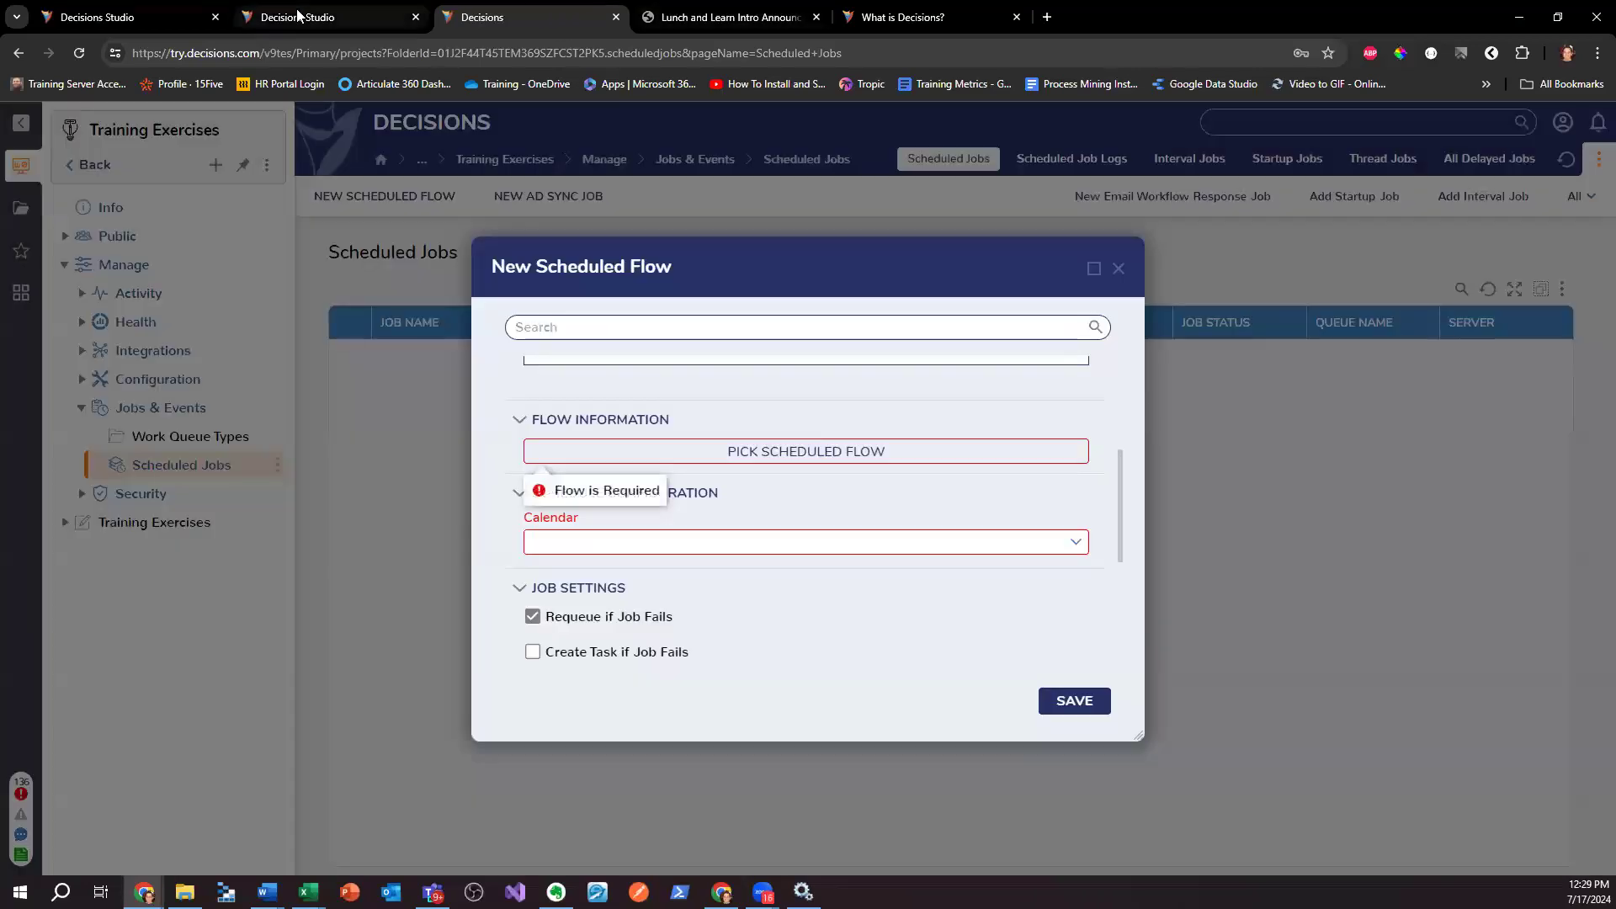
# - Try the try.decisions.com/version9 page in a new tab and close it after the 404
pyautogui.hotkey('ctrl', 'shift', 'Tab')
pyautogui.hotkey('ctrl', 'shift', 'Tab')
pyautogui.click(1047, 17)
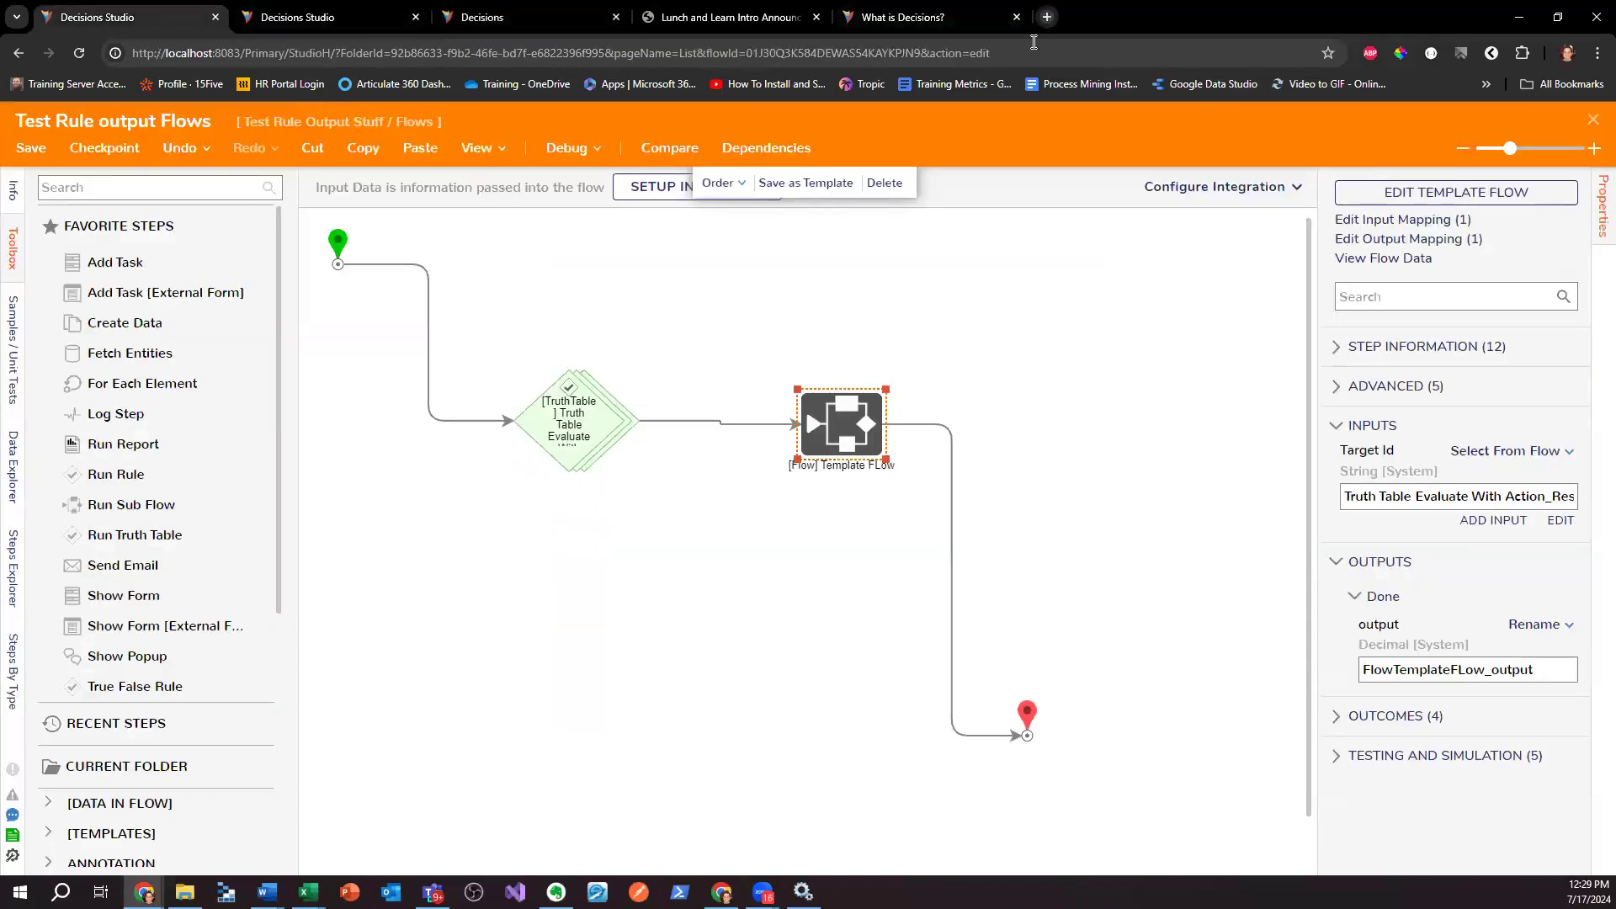
pyautogui.write('version')
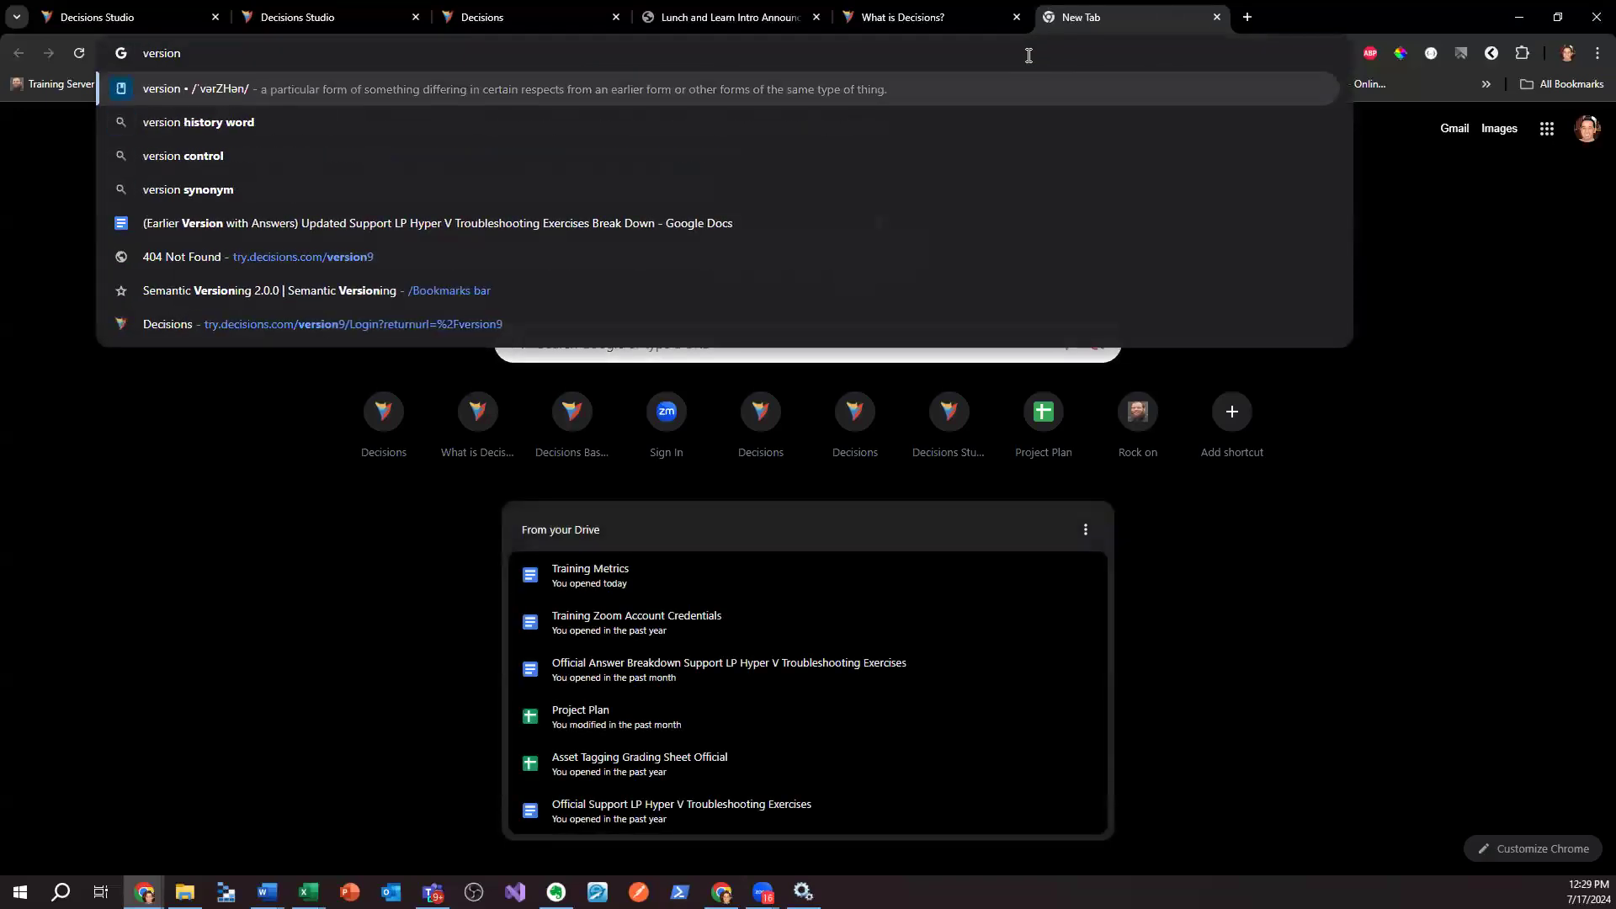
pyautogui.write('9')
pyautogui.press('BackSpace')
pyautogui.press('BackSpace')
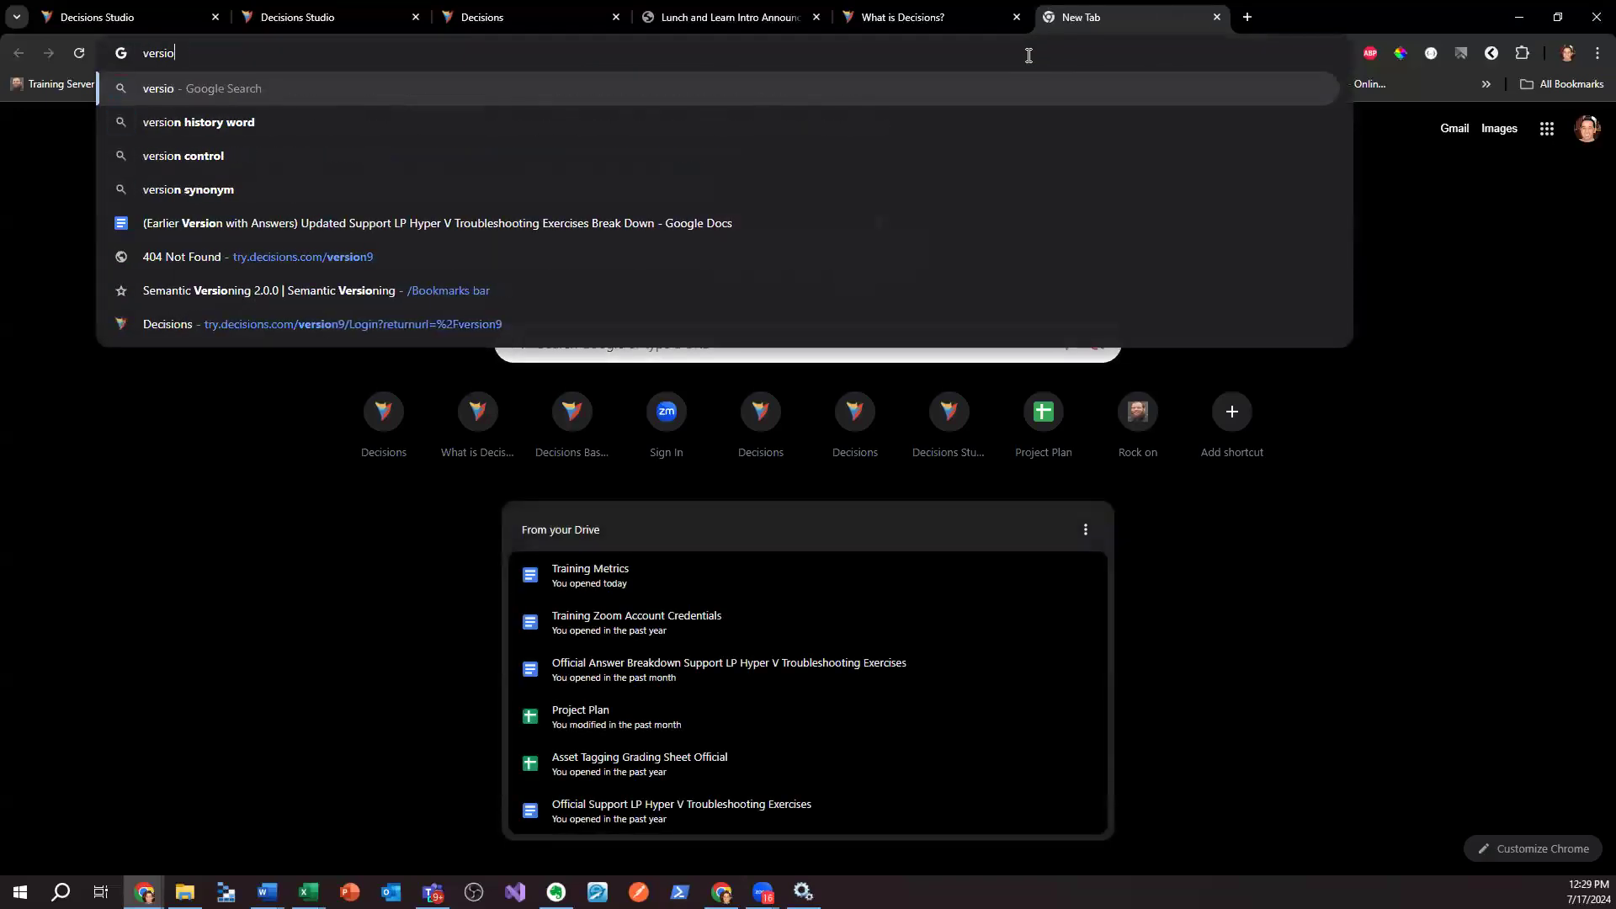
pyautogui.click(398, 257)
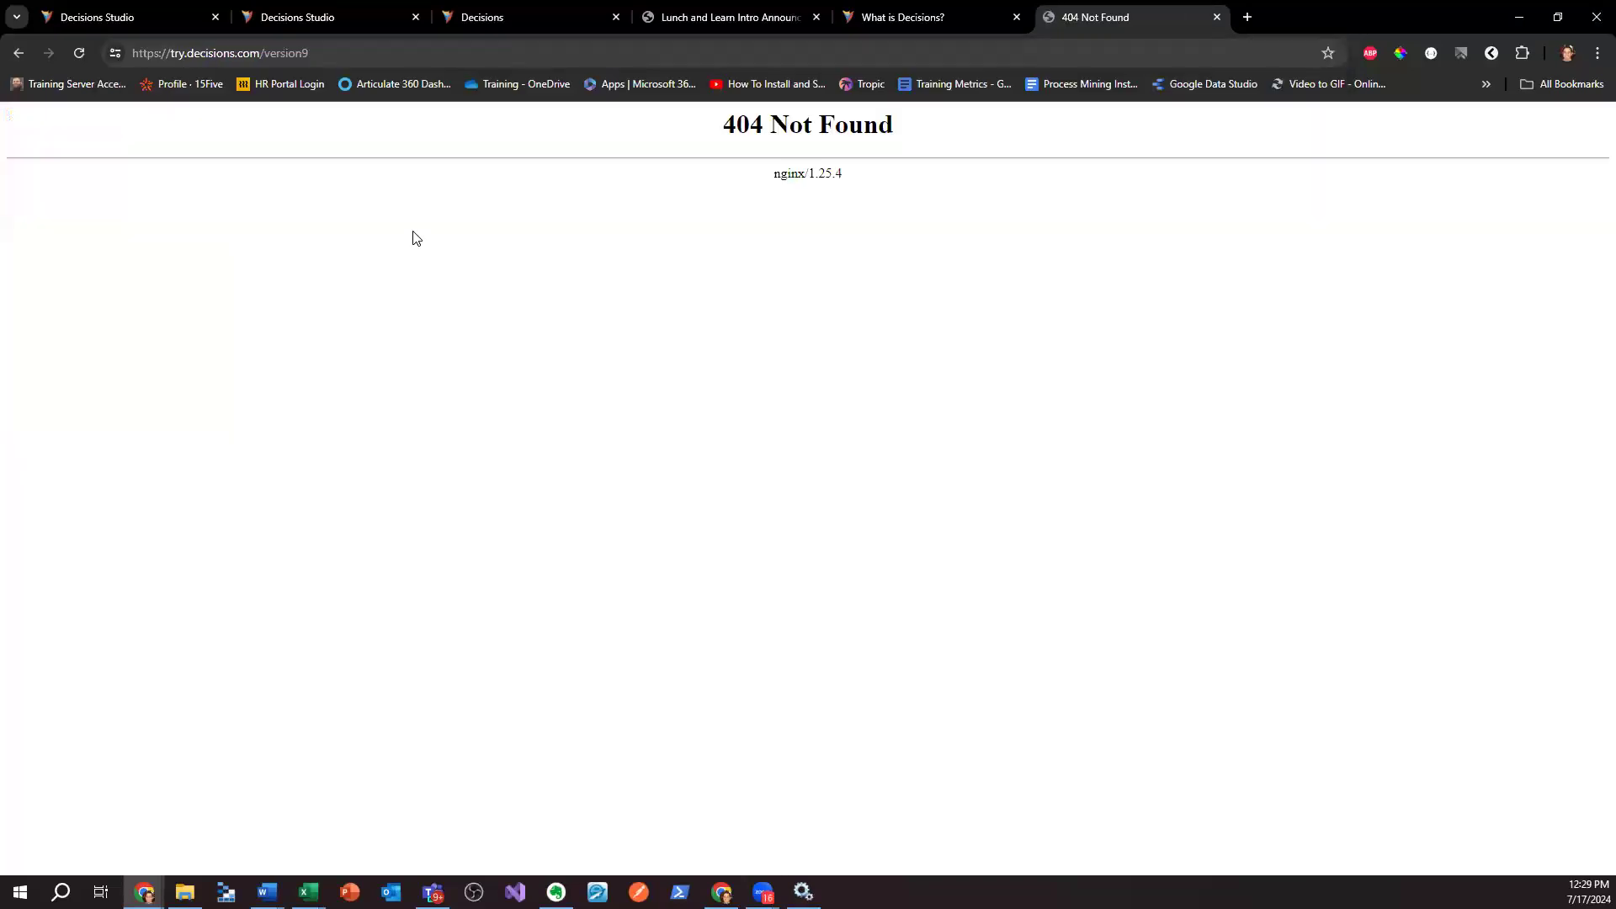
pyautogui.click(1217, 17)
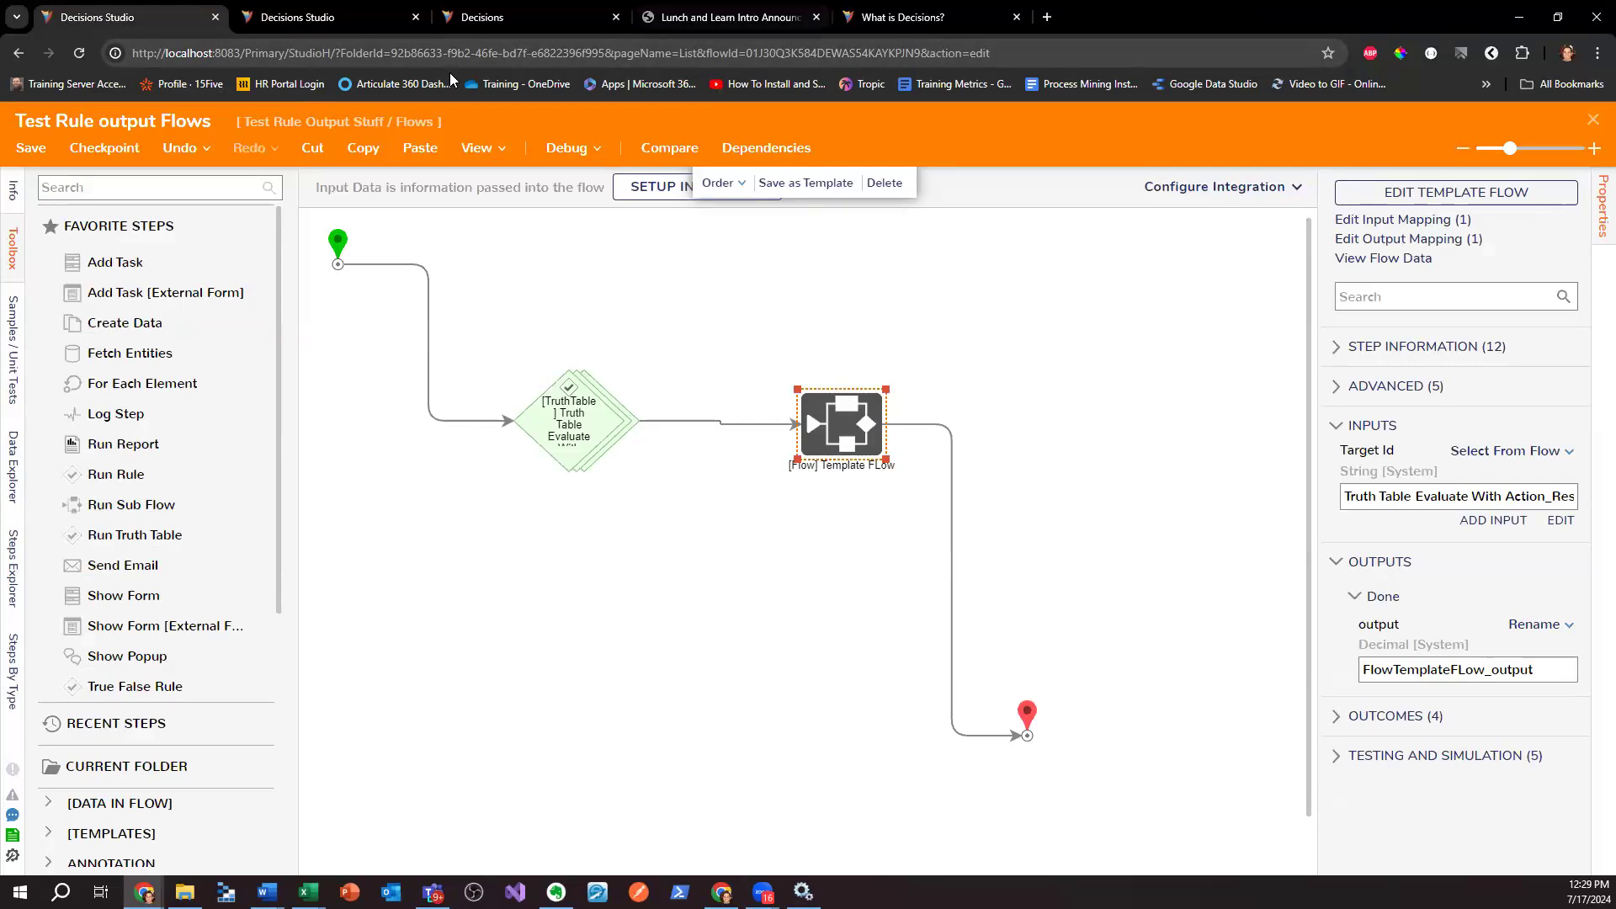
# - Cancel the unsaved New Scheduled Flow form and open a fresh browser tab
pyautogui.click(570, 13)
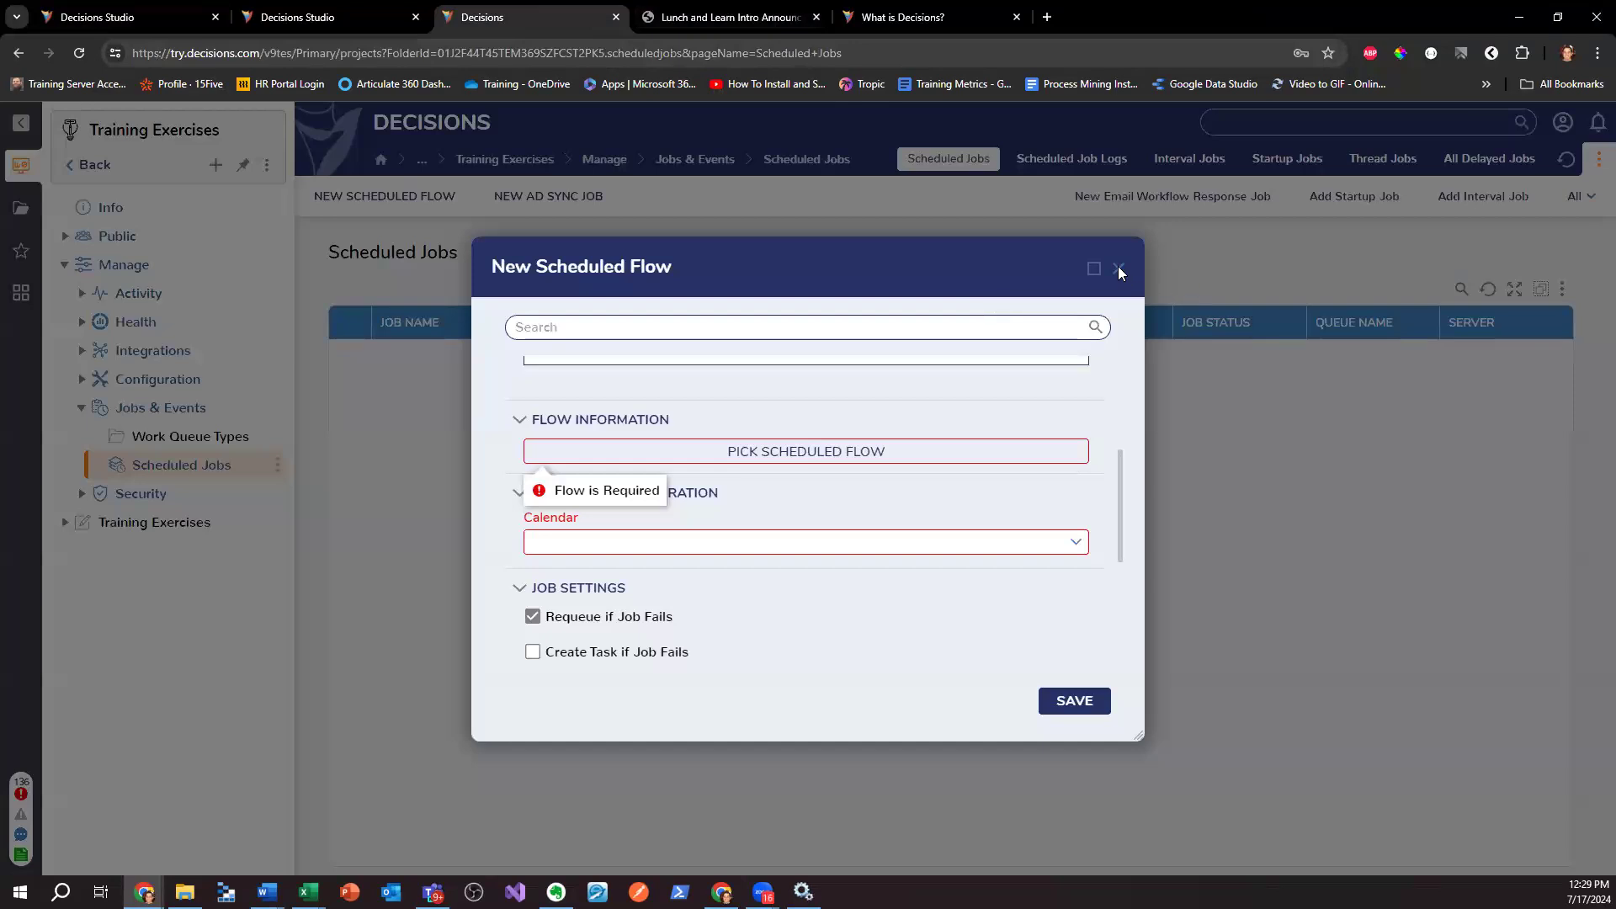
pyautogui.click(1118, 268)
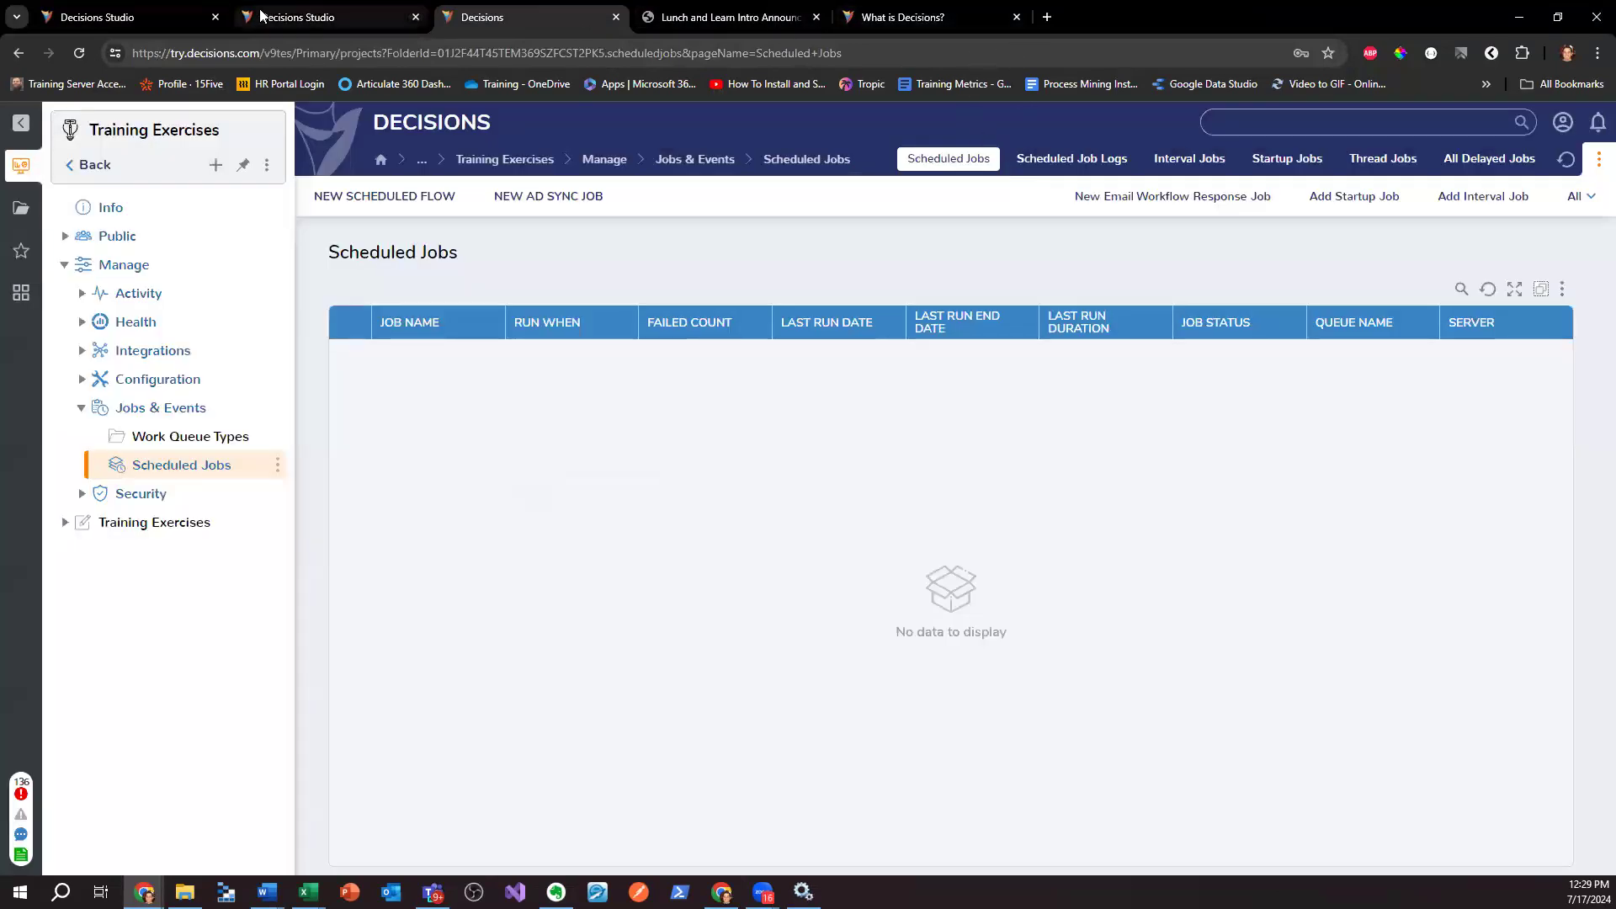
pyautogui.click(1049, 17)
# - Go to training02.decisions.com and submit the autofilled login
pyautogui.write('training')
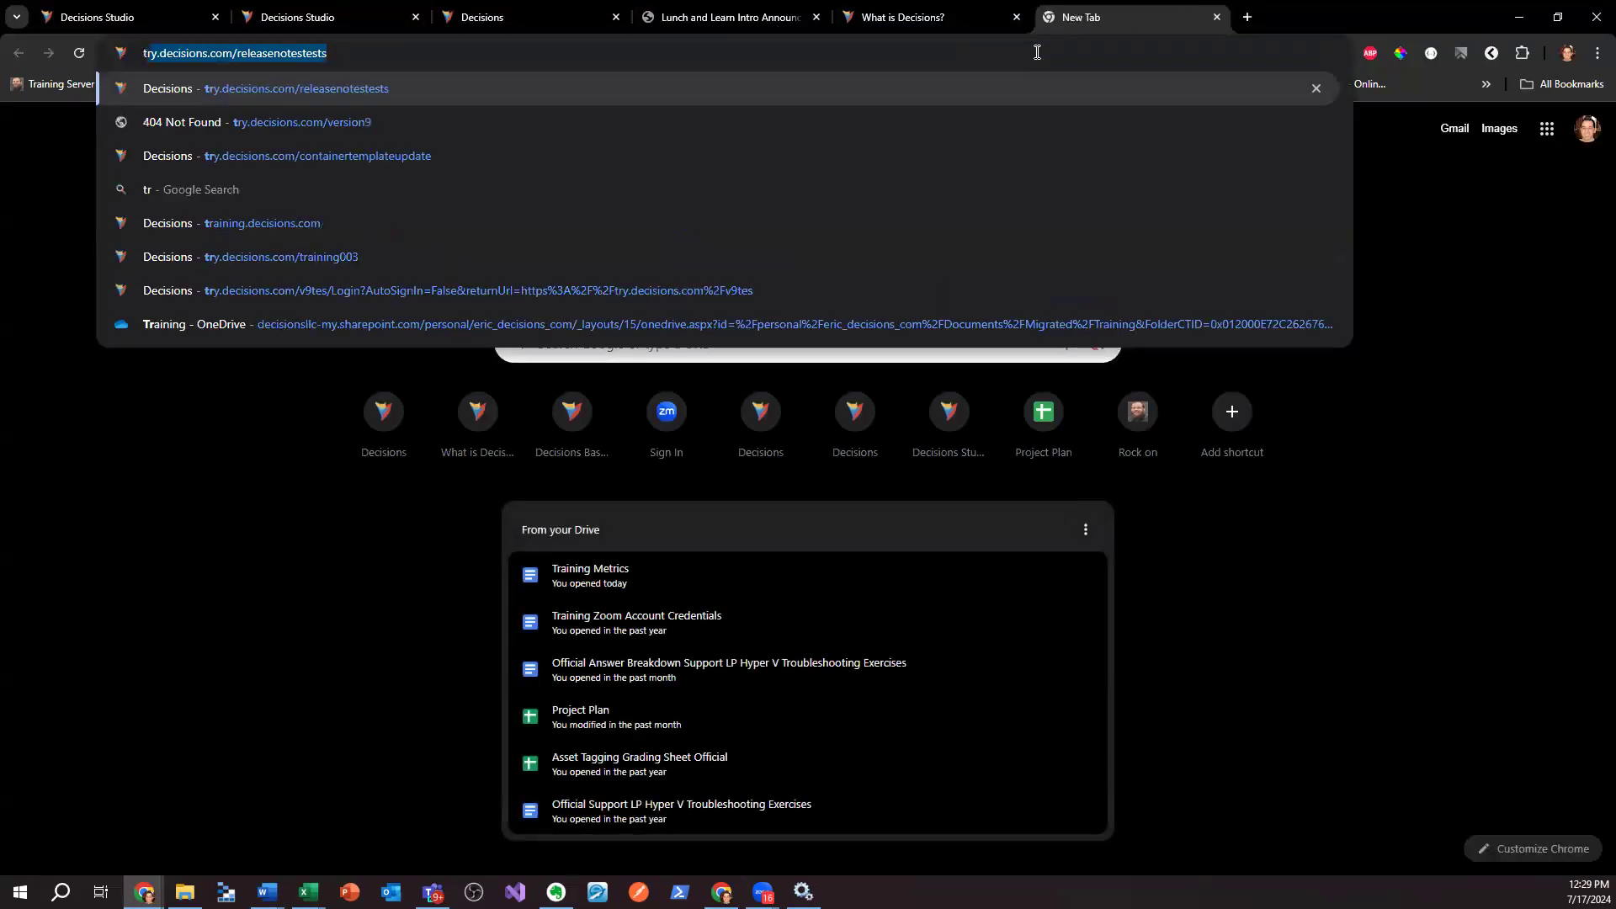
pyautogui.press('BackSpace')
pyautogui.press('BackSpace')
pyautogui.press('BackSpace')
pyautogui.press('BackSpace')
pyautogui.press('BackSpace')
pyautogui.press('BackSpace')
pyautogui.press('BackSpace')
pyautogui.press('BackSpace')
pyautogui.write('training')
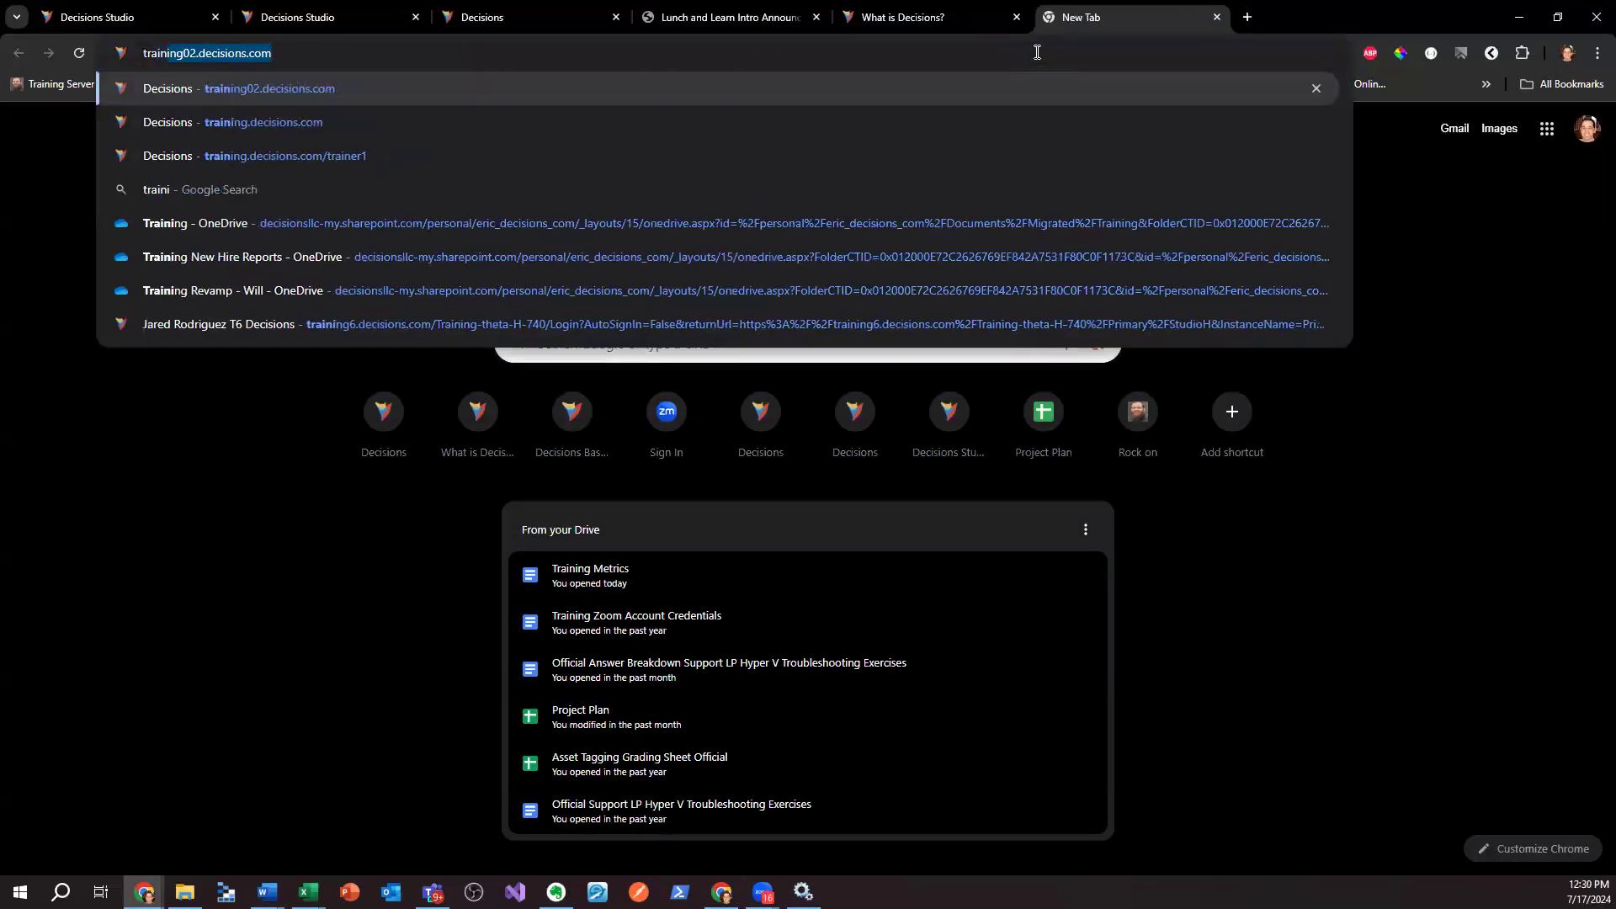
pyautogui.write('02')
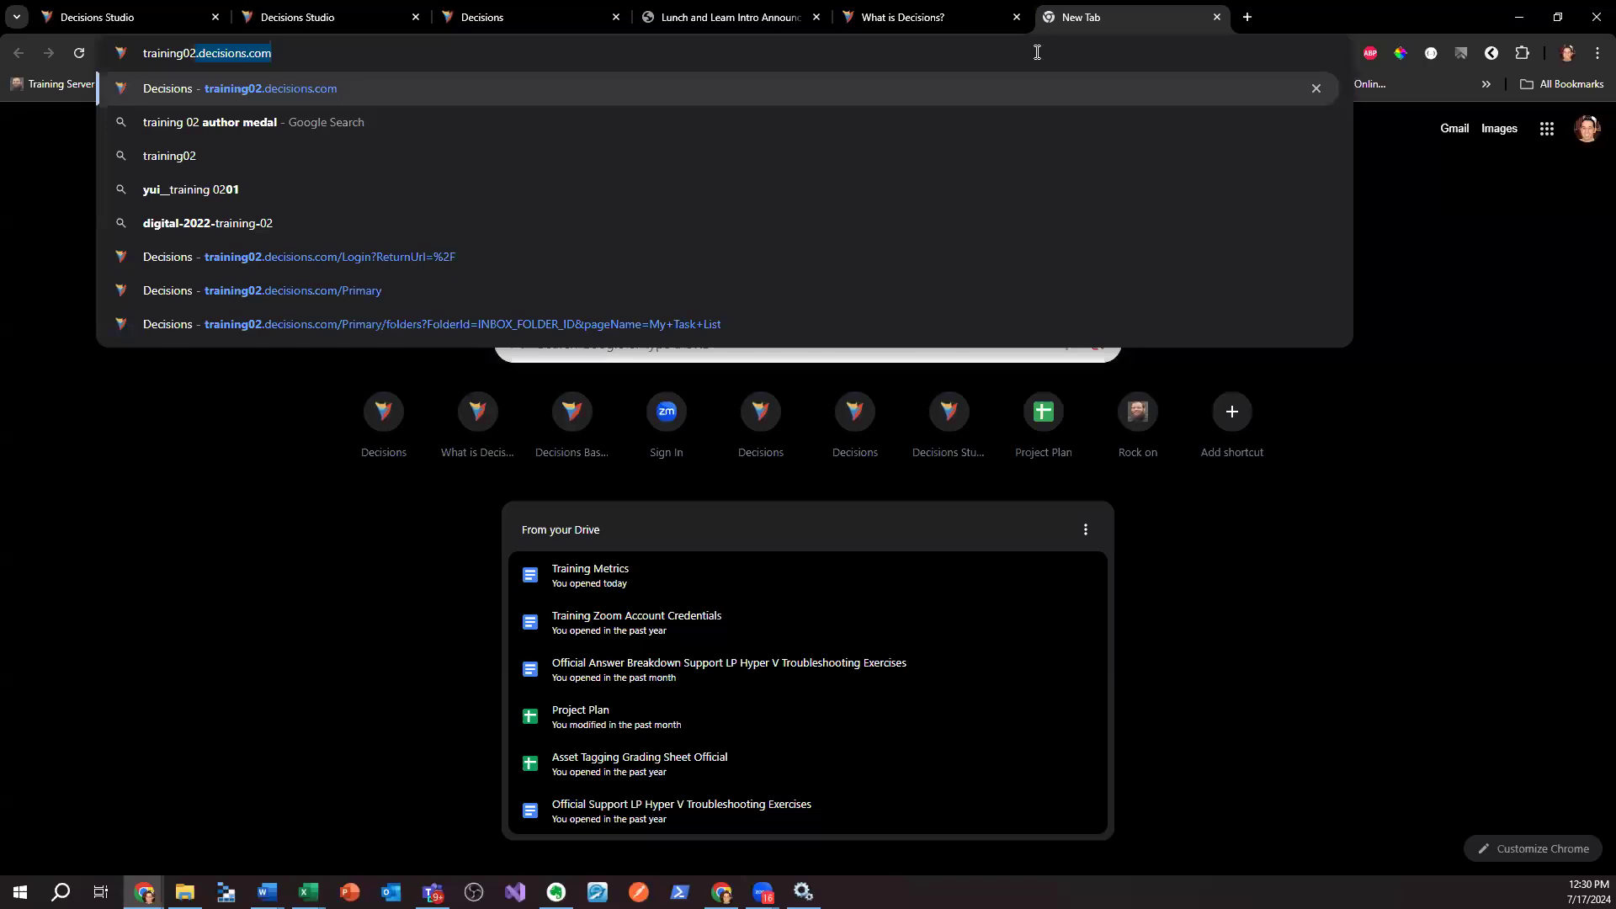
pyautogui.press('Return')
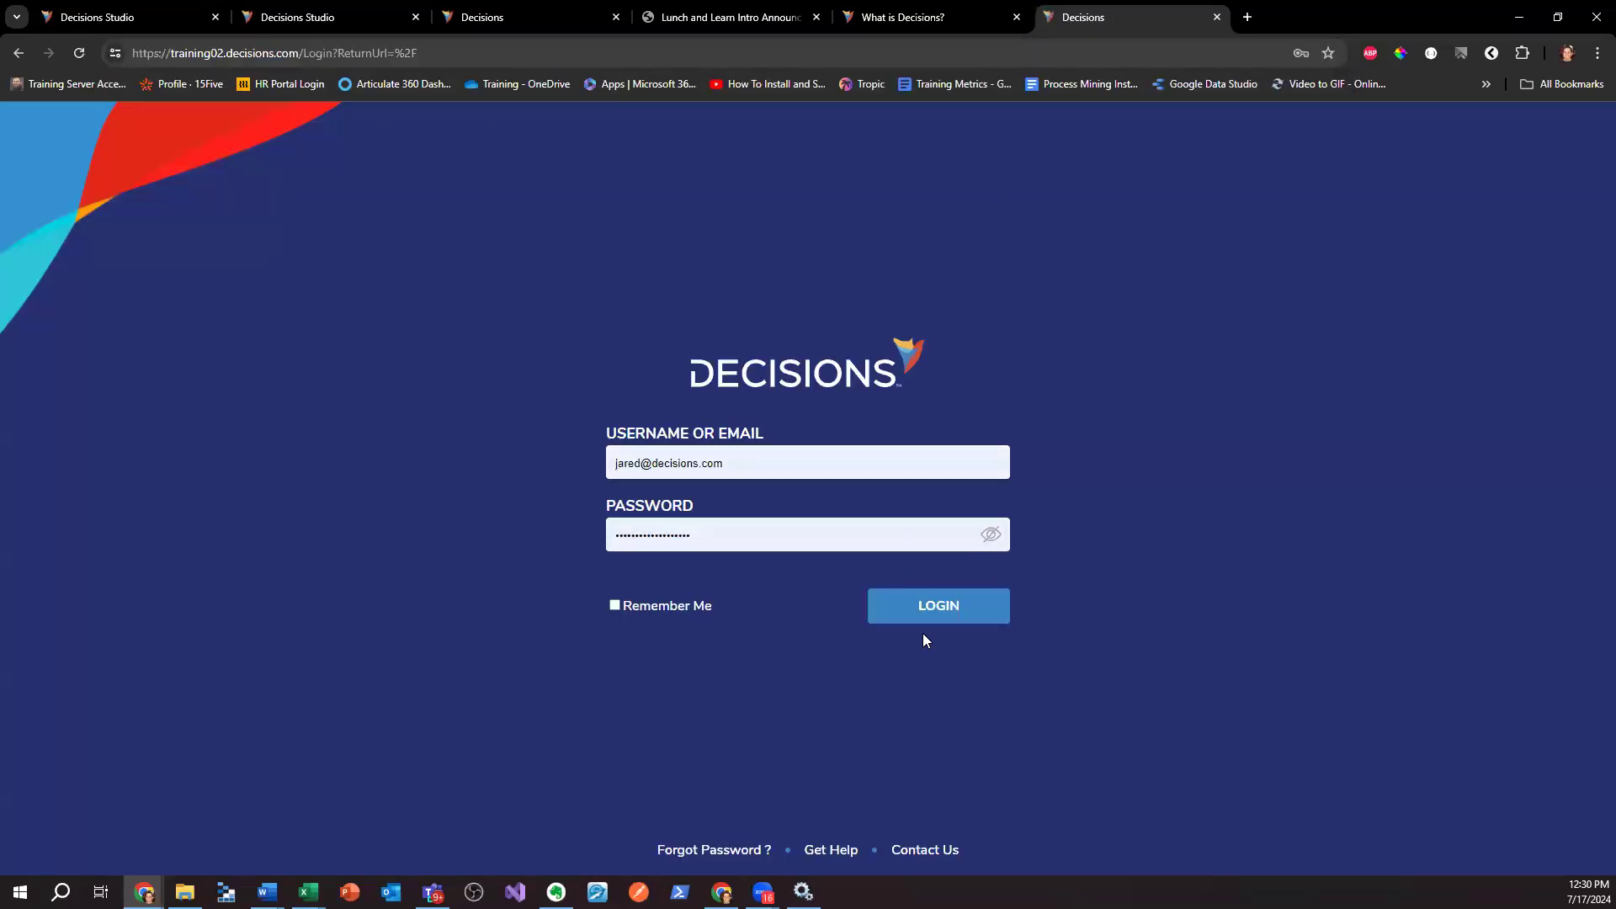
pyautogui.click(944, 612)
# - Re-enter the rejected password, decline saving it, and log in to the Primary instance
pyautogui.click(842, 527)
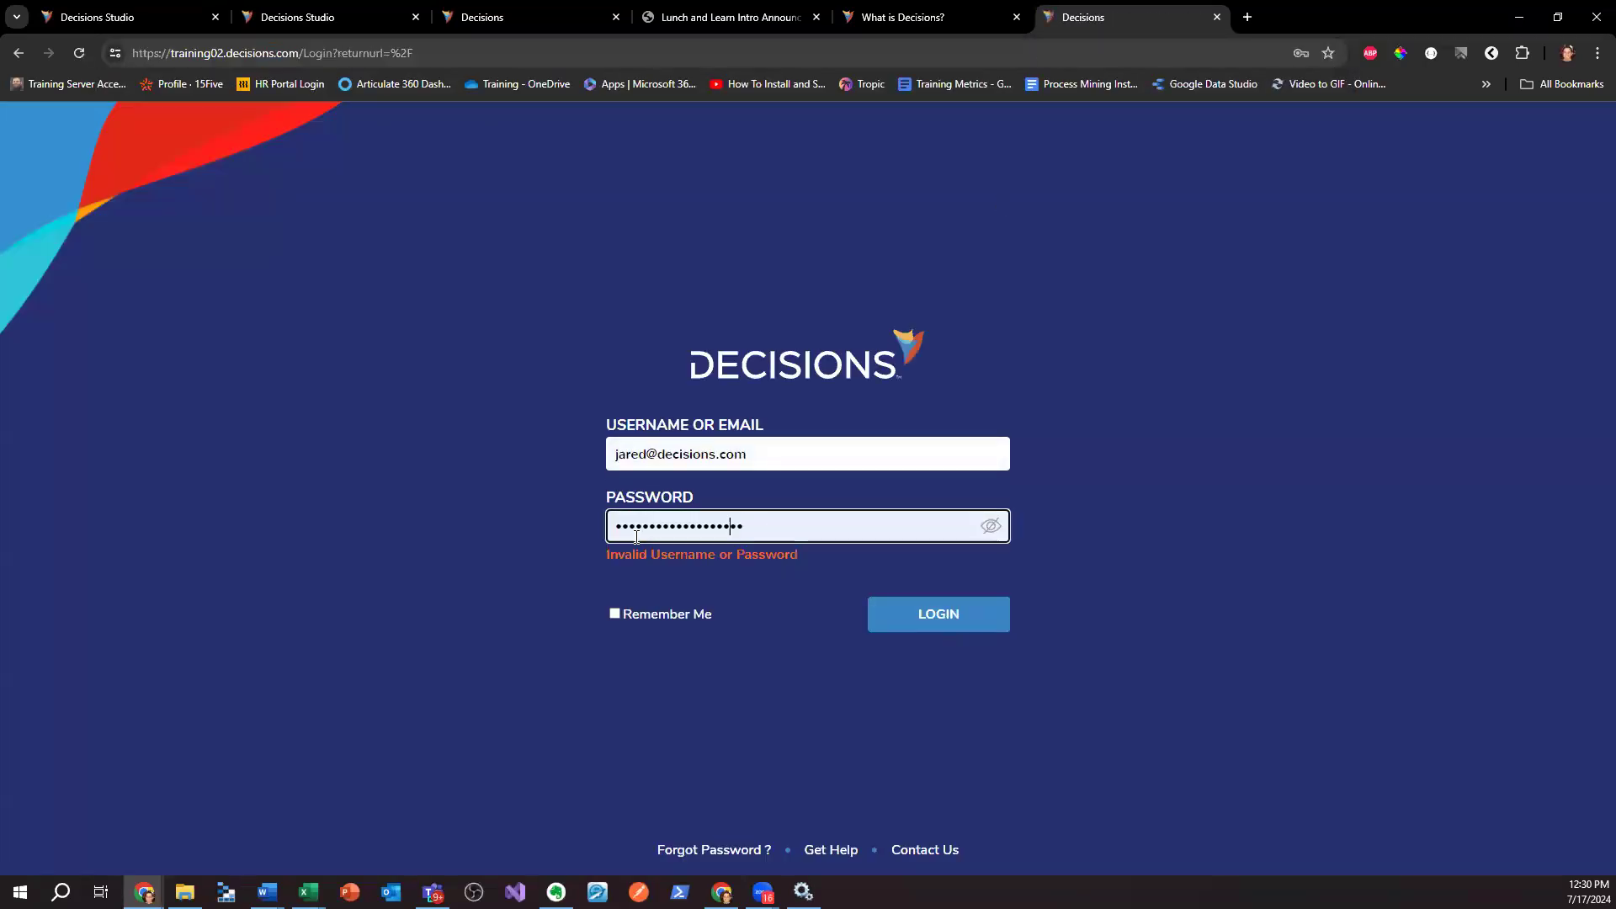
pyautogui.hotkey('ctrl', 'a')
pyautogui.press('BackSpace')
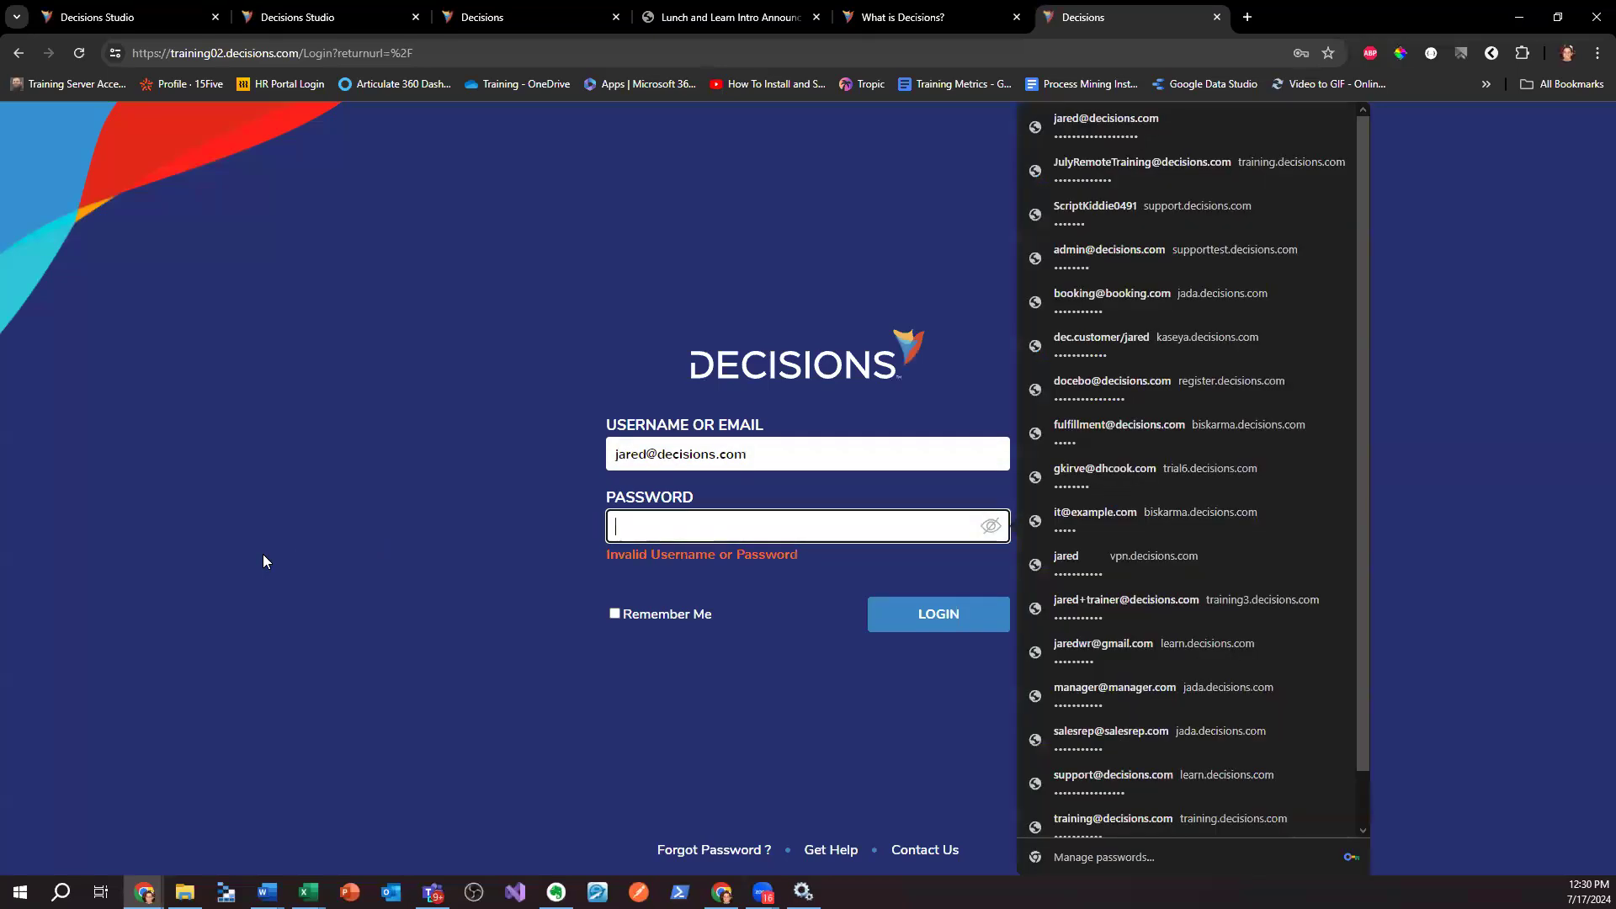
pyautogui.write('********')
pyautogui.press('BackSpace')
pyautogui.press('BackSpace')
pyautogui.press('BackSpace')
pyautogui.press('BackSpace')
pyautogui.press('BackSpace')
pyautogui.write('***********')
pyautogui.press('Return')
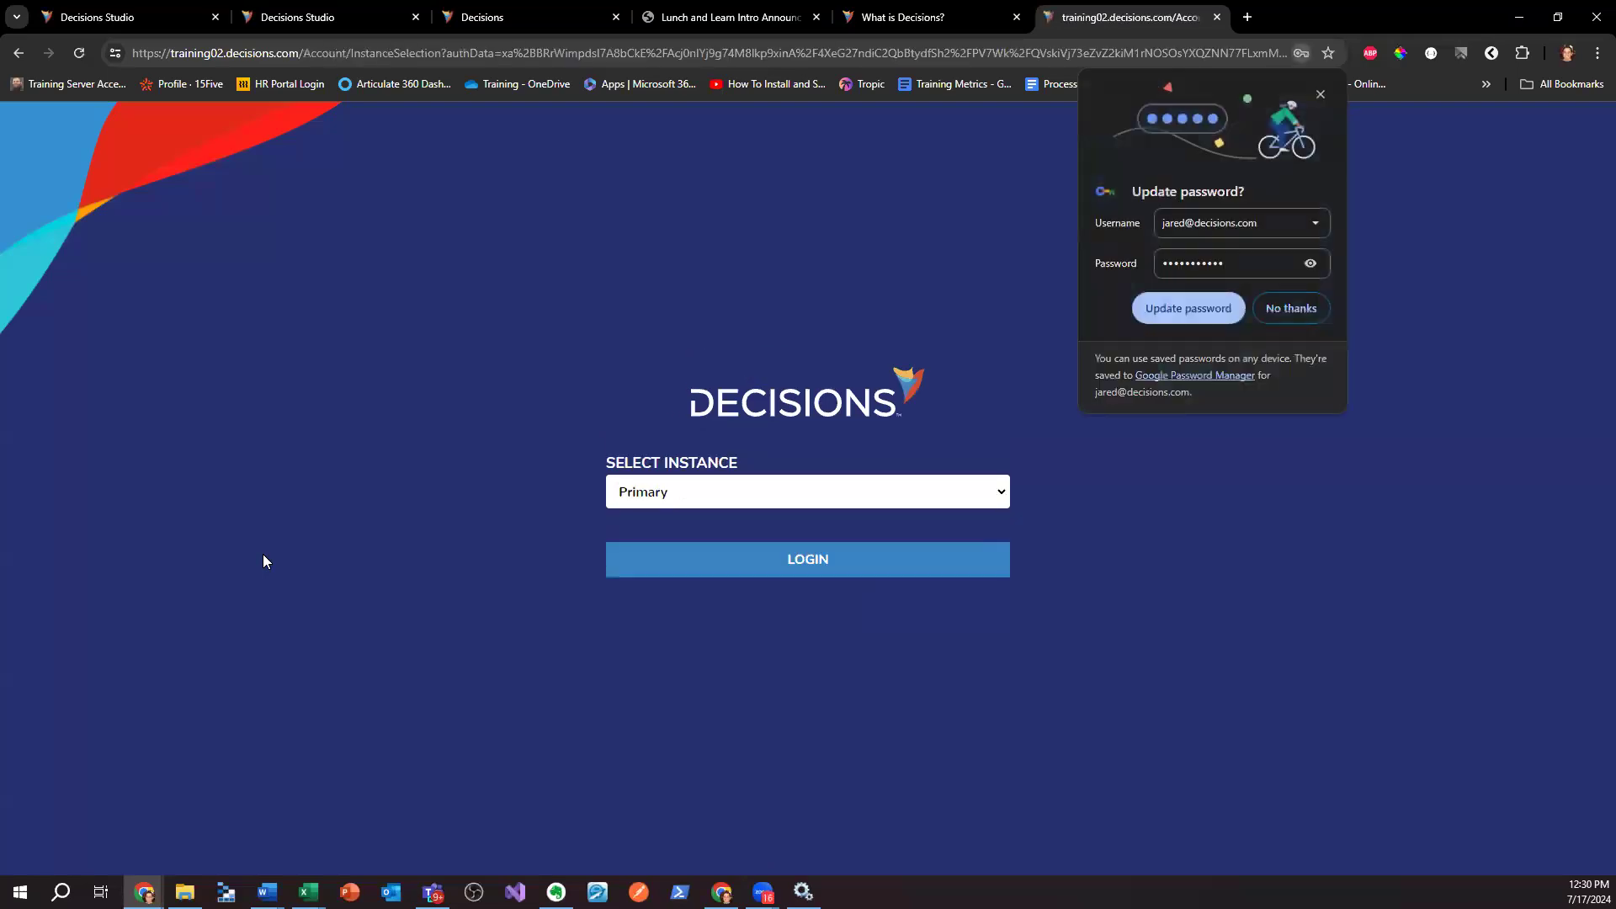
pyautogui.click(1309, 310)
pyautogui.click(927, 565)
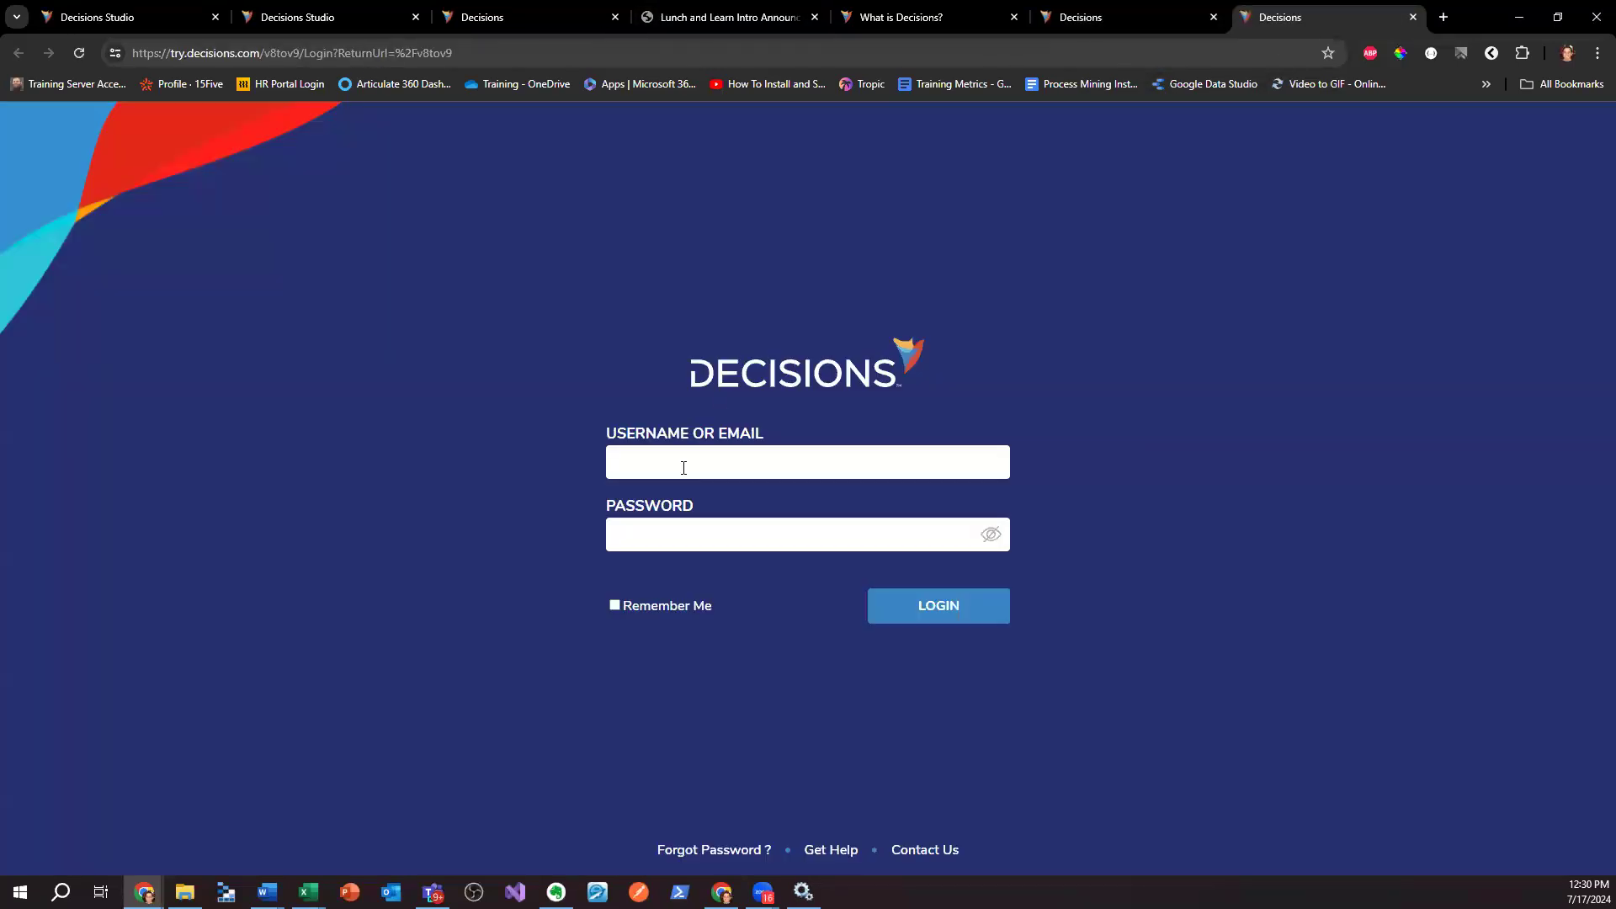
# - Sign in to the v8tov9 site with the training account's username and pasted password
pyautogui.click(683, 468)
pyautogui.write('admin@')
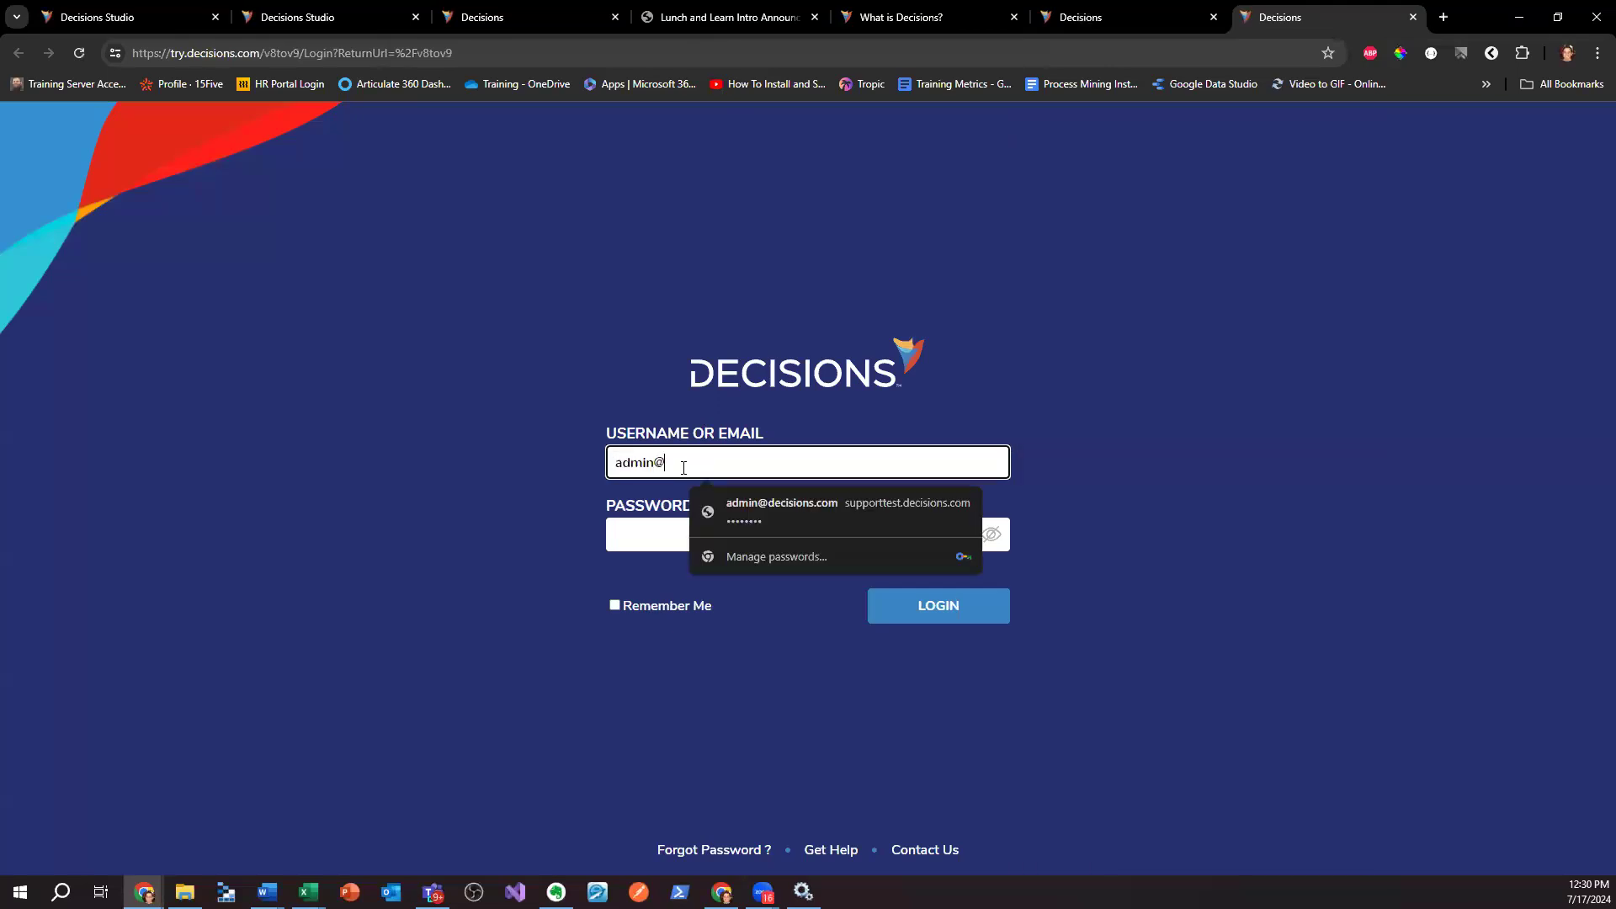
pyautogui.write('de')
pyautogui.press('BackSpace')
pyautogui.press('BackSpace')
pyautogui.press('BackSpace')
pyautogui.press('BackSpace')
pyautogui.press('BackSpace')
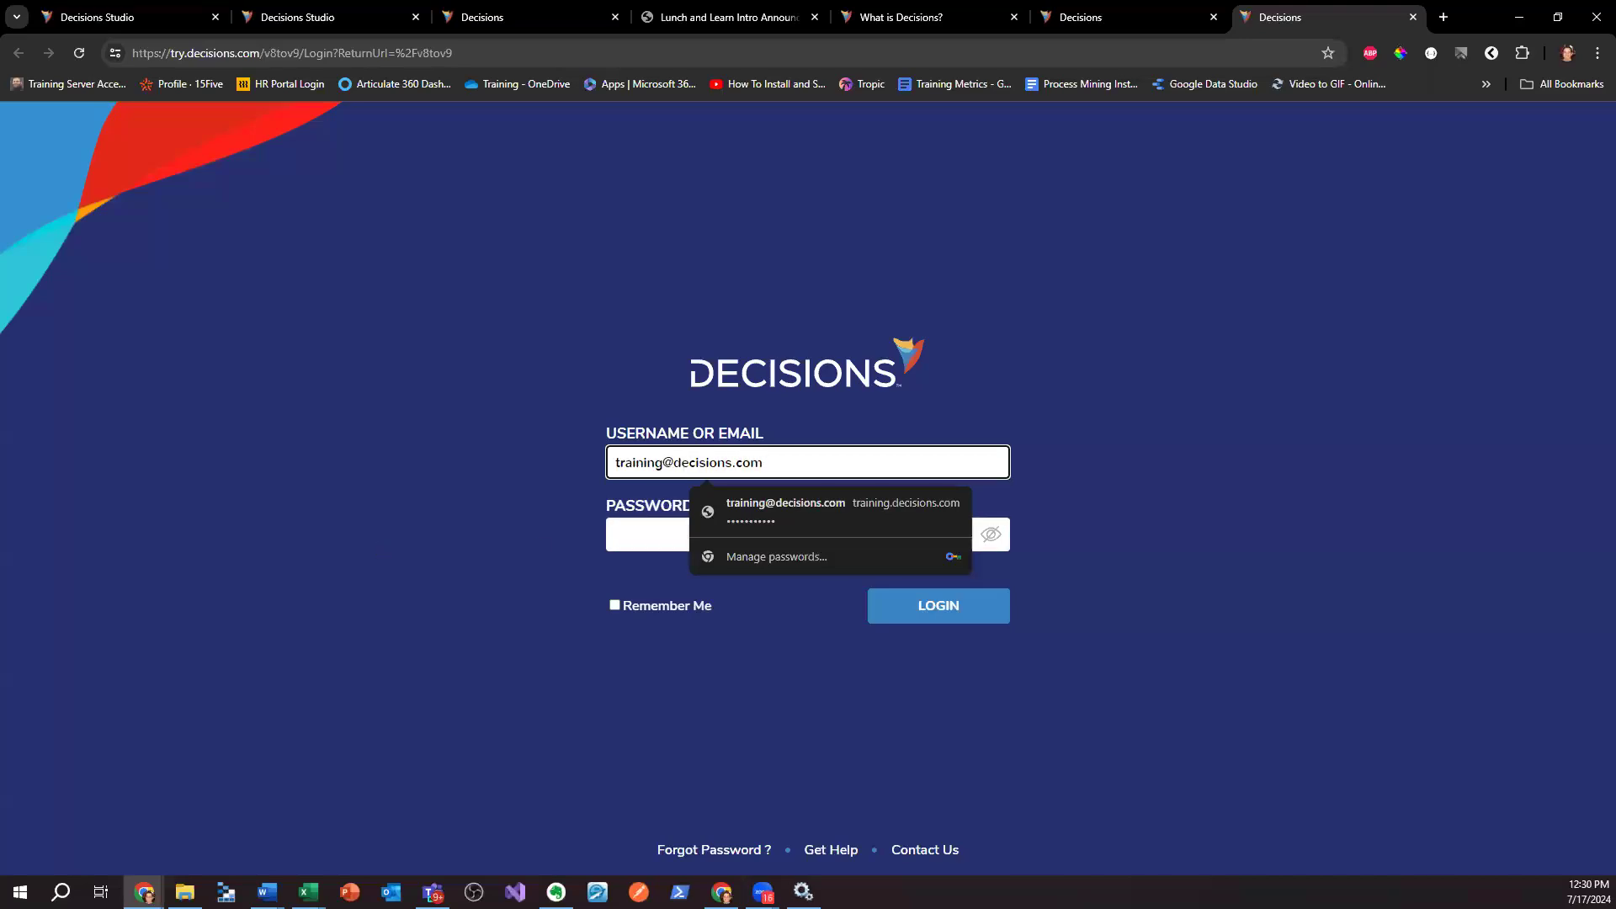
pyautogui.hotkey('alt', 'Tab')
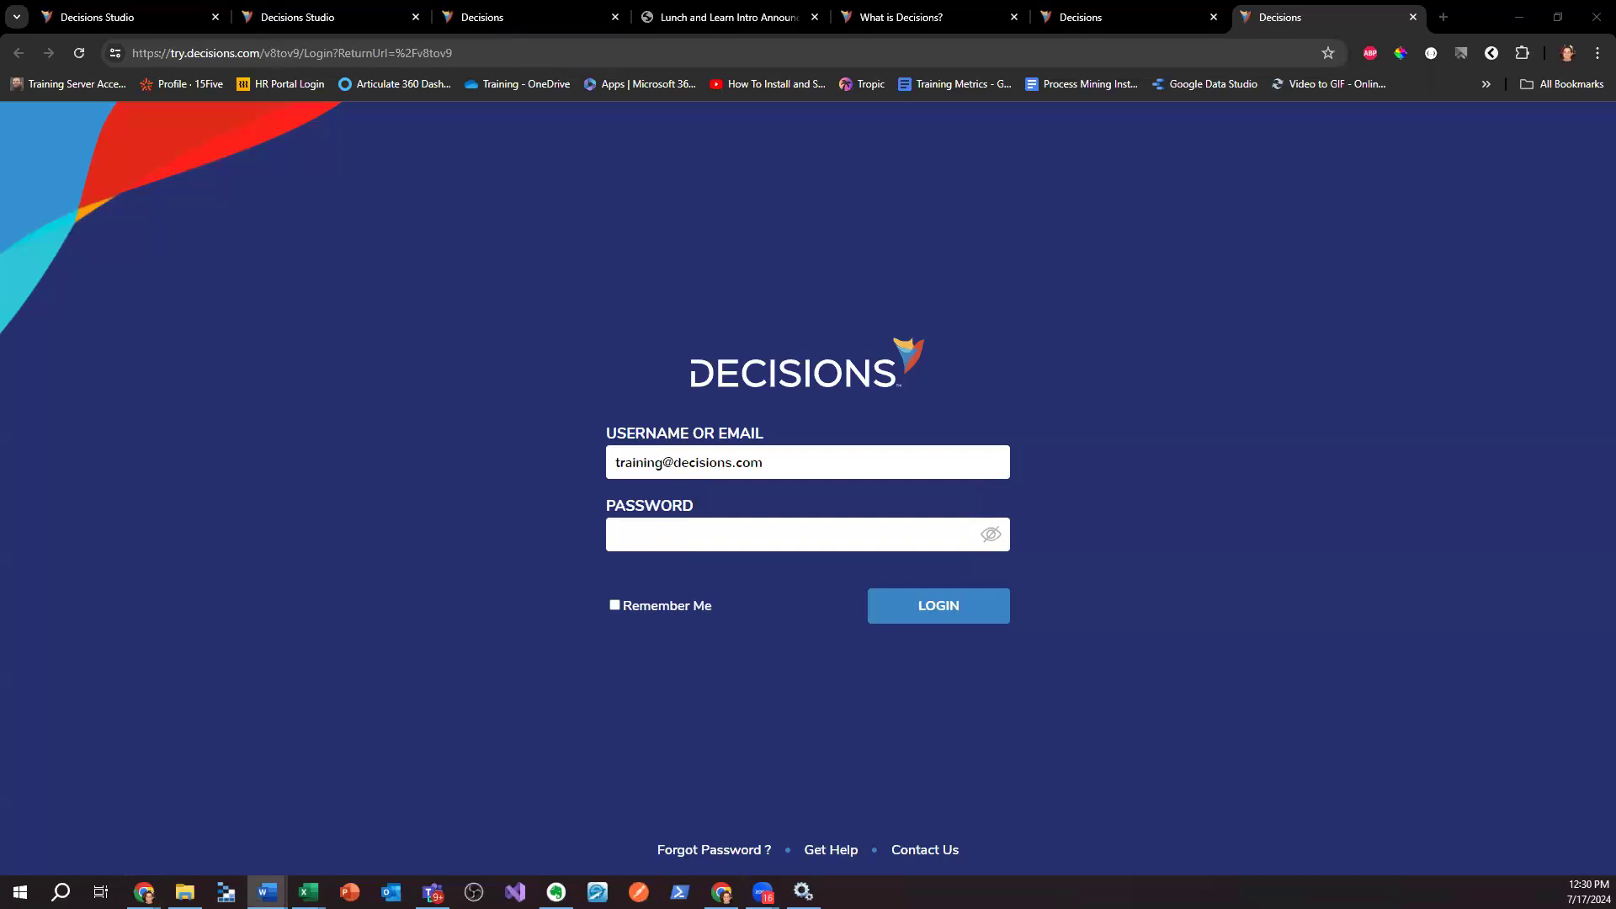
pyautogui.click(765, 534)
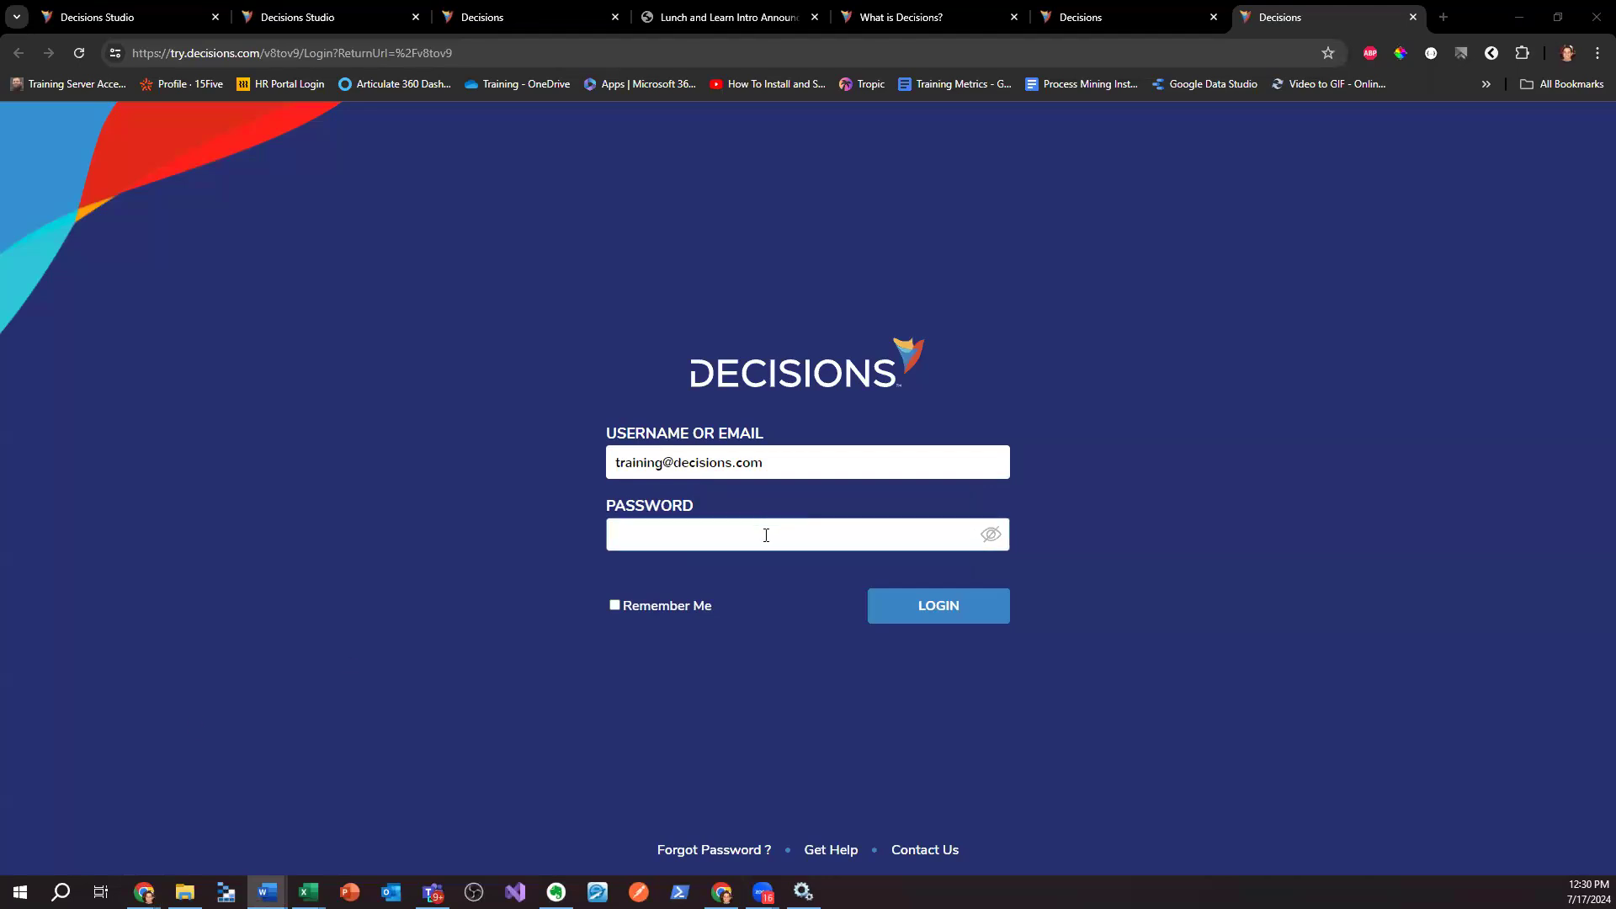
pyautogui.hotkey('ctrl', 'v')
pyautogui.click(935, 606)
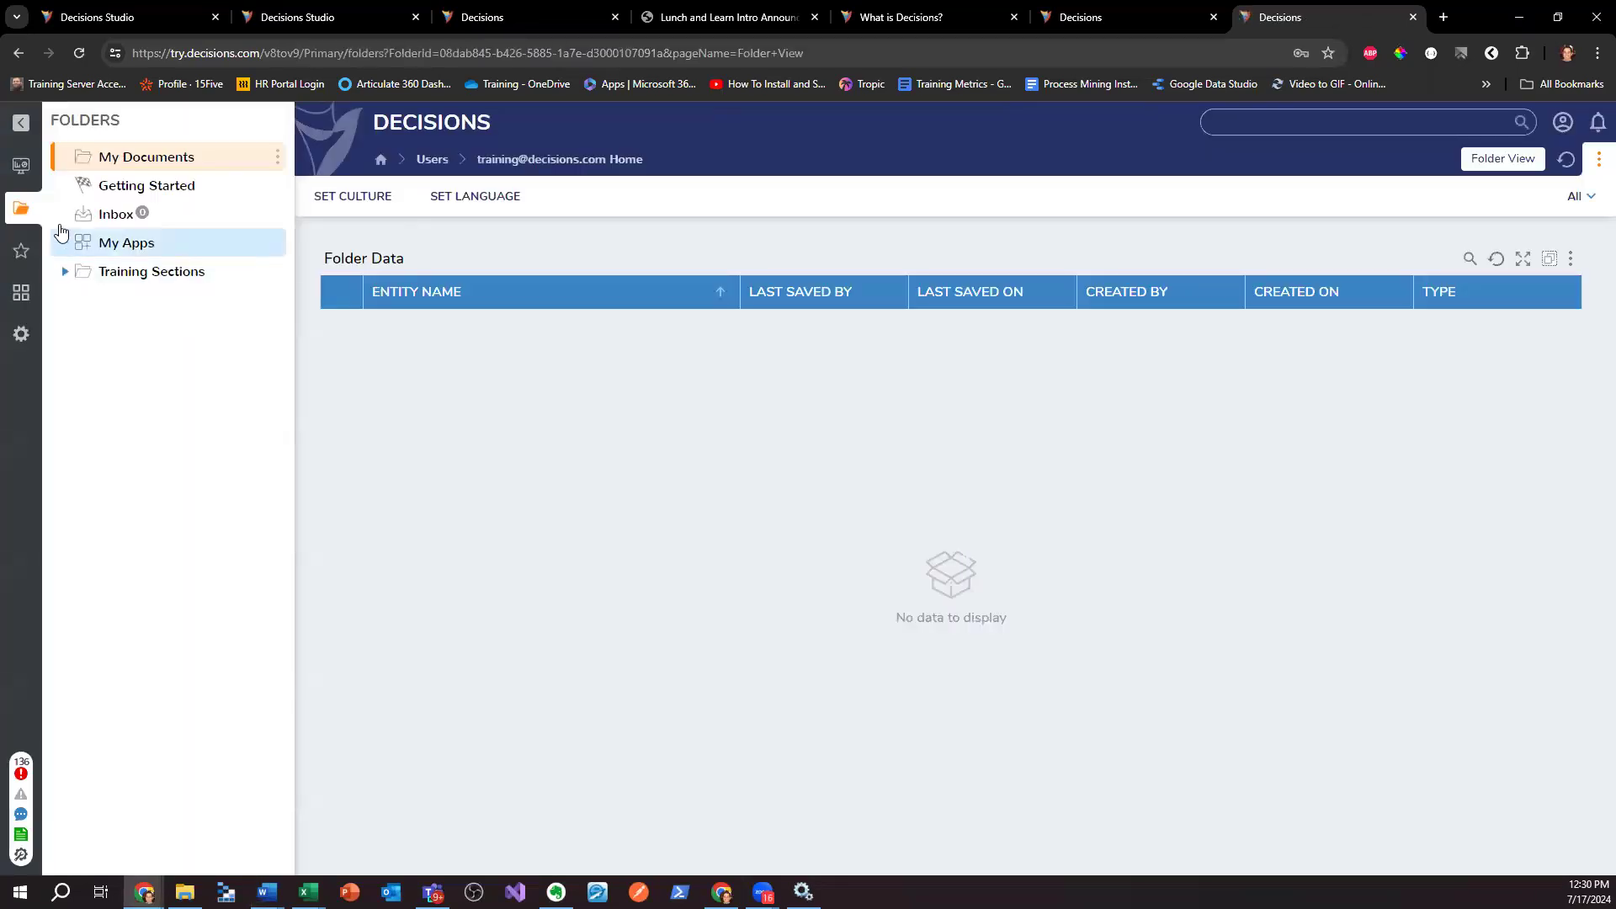
# - Switch between the projects and folders views, annotating the folders panel on screen, then erase the marks
pyautogui.click(22, 171)
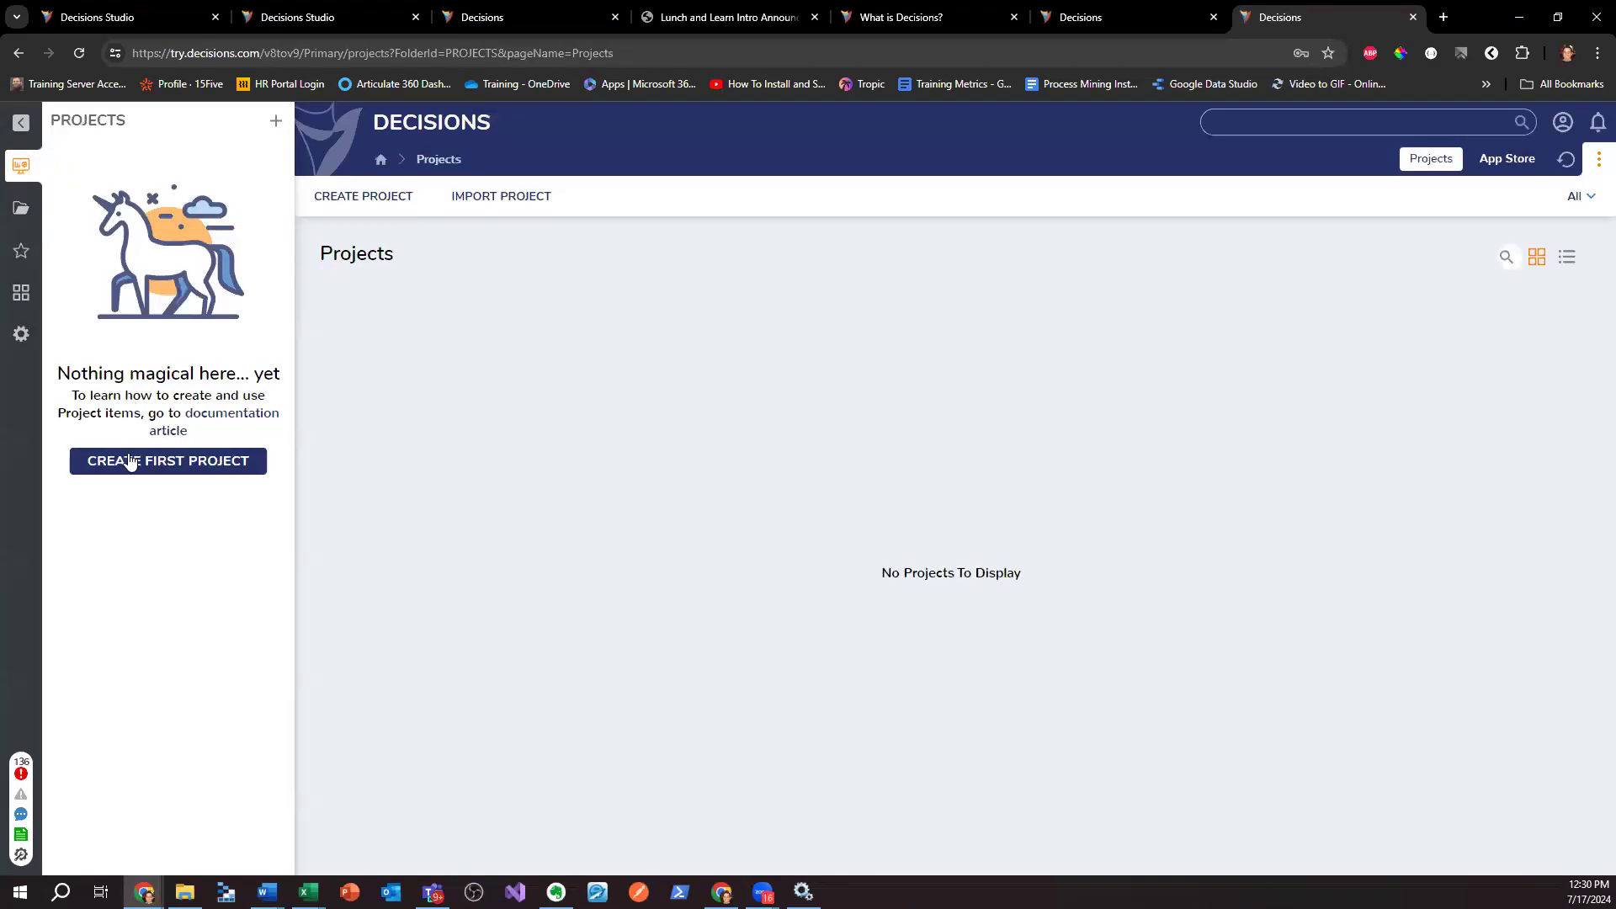
pyautogui.click(22, 211)
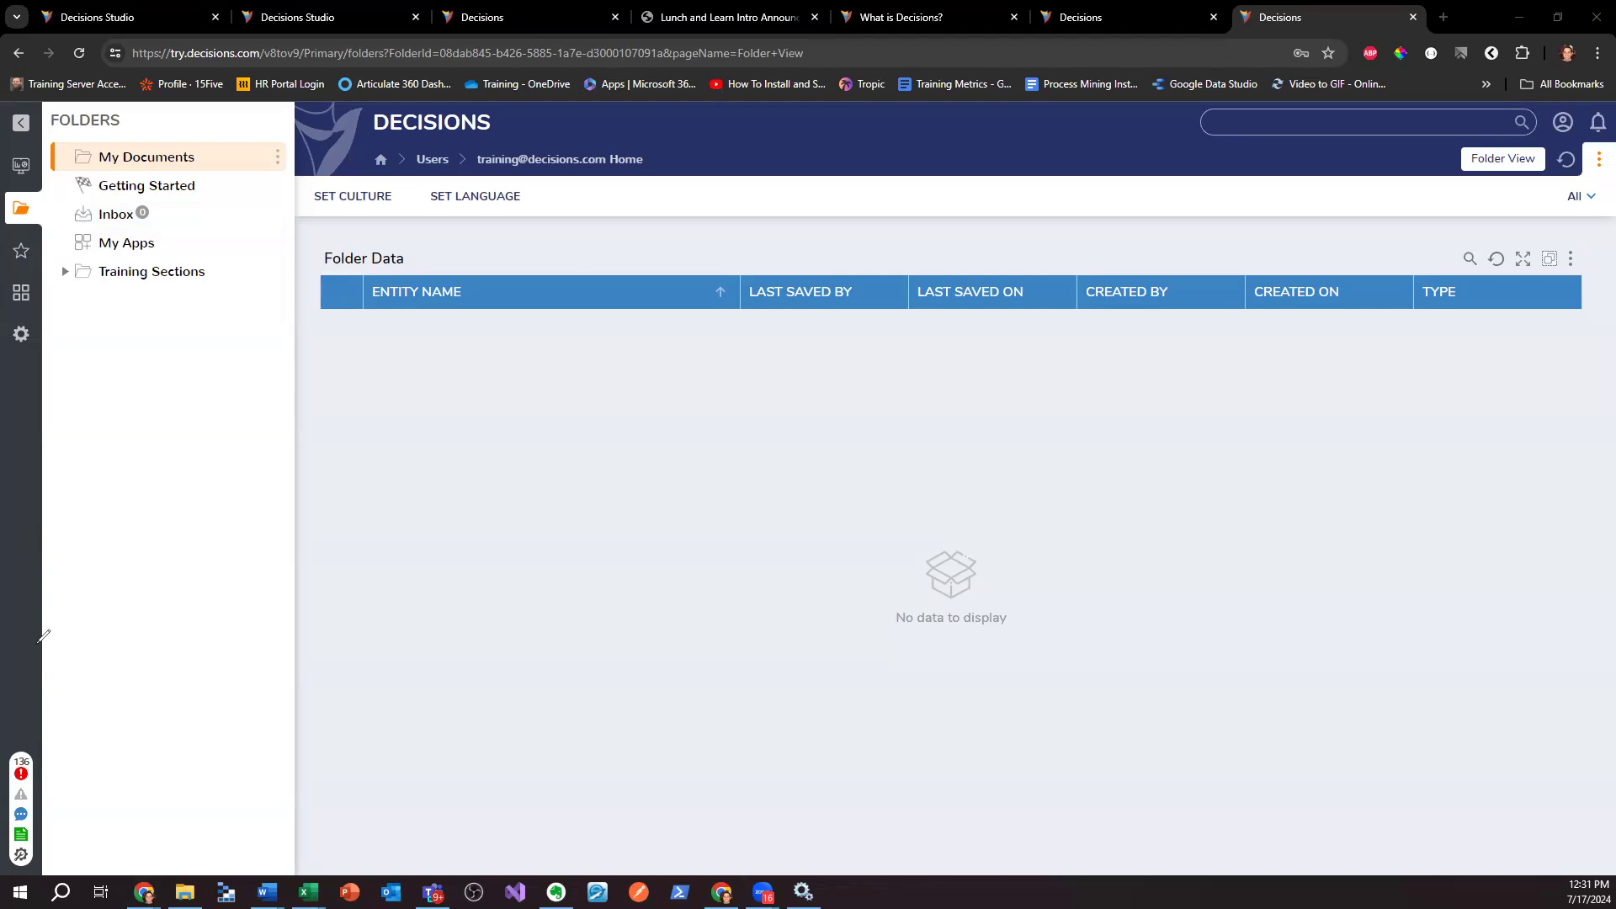
pyautogui.moveTo(38, 212)
pyautogui.mouseDown()
pyautogui.moveTo(35, 180)
pyautogui.moveTo(7, 192)
pyautogui.moveTo(26, 233)
pyautogui.mouseUp()
pyautogui.moveTo(76, 303)
pyautogui.mouseDown()
pyautogui.moveTo(313, 588)
pyautogui.moveTo(291, 348)
pyautogui.moveTo(96, 306)
pyautogui.mouseUp()
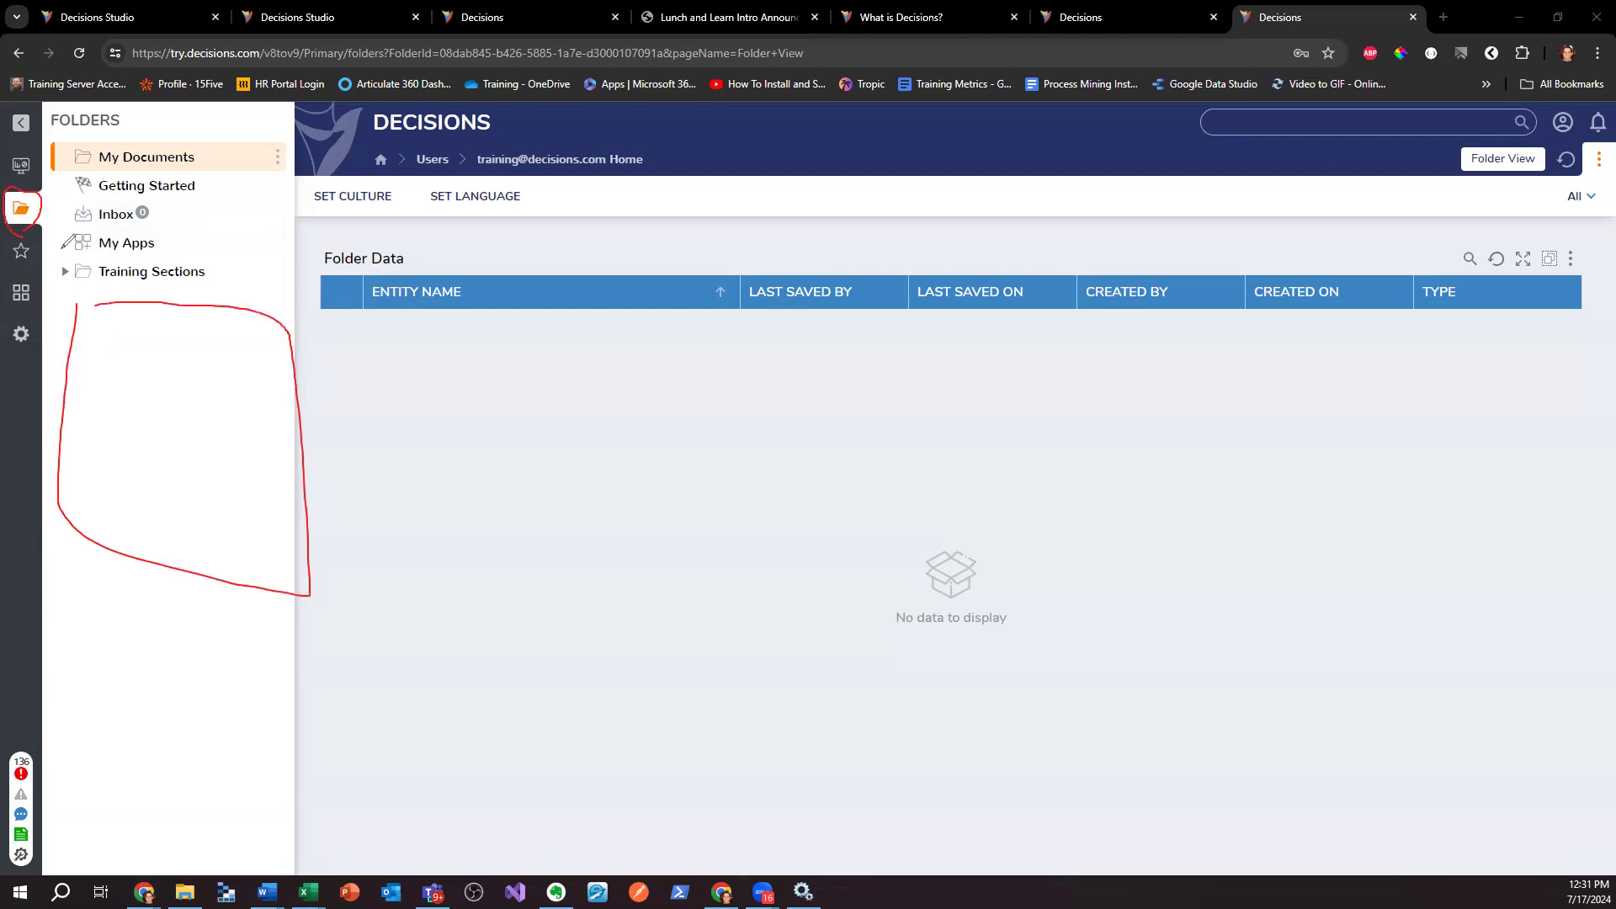
pyautogui.moveTo(11, 178); pyautogui.dragTo(25, 178)
pyautogui.moveTo(81, 310)
pyautogui.mouseDown()
pyautogui.moveTo(67, 529)
pyautogui.moveTo(301, 591)
pyautogui.moveTo(295, 358)
pyautogui.moveTo(73, 296)
pyautogui.mouseUp()
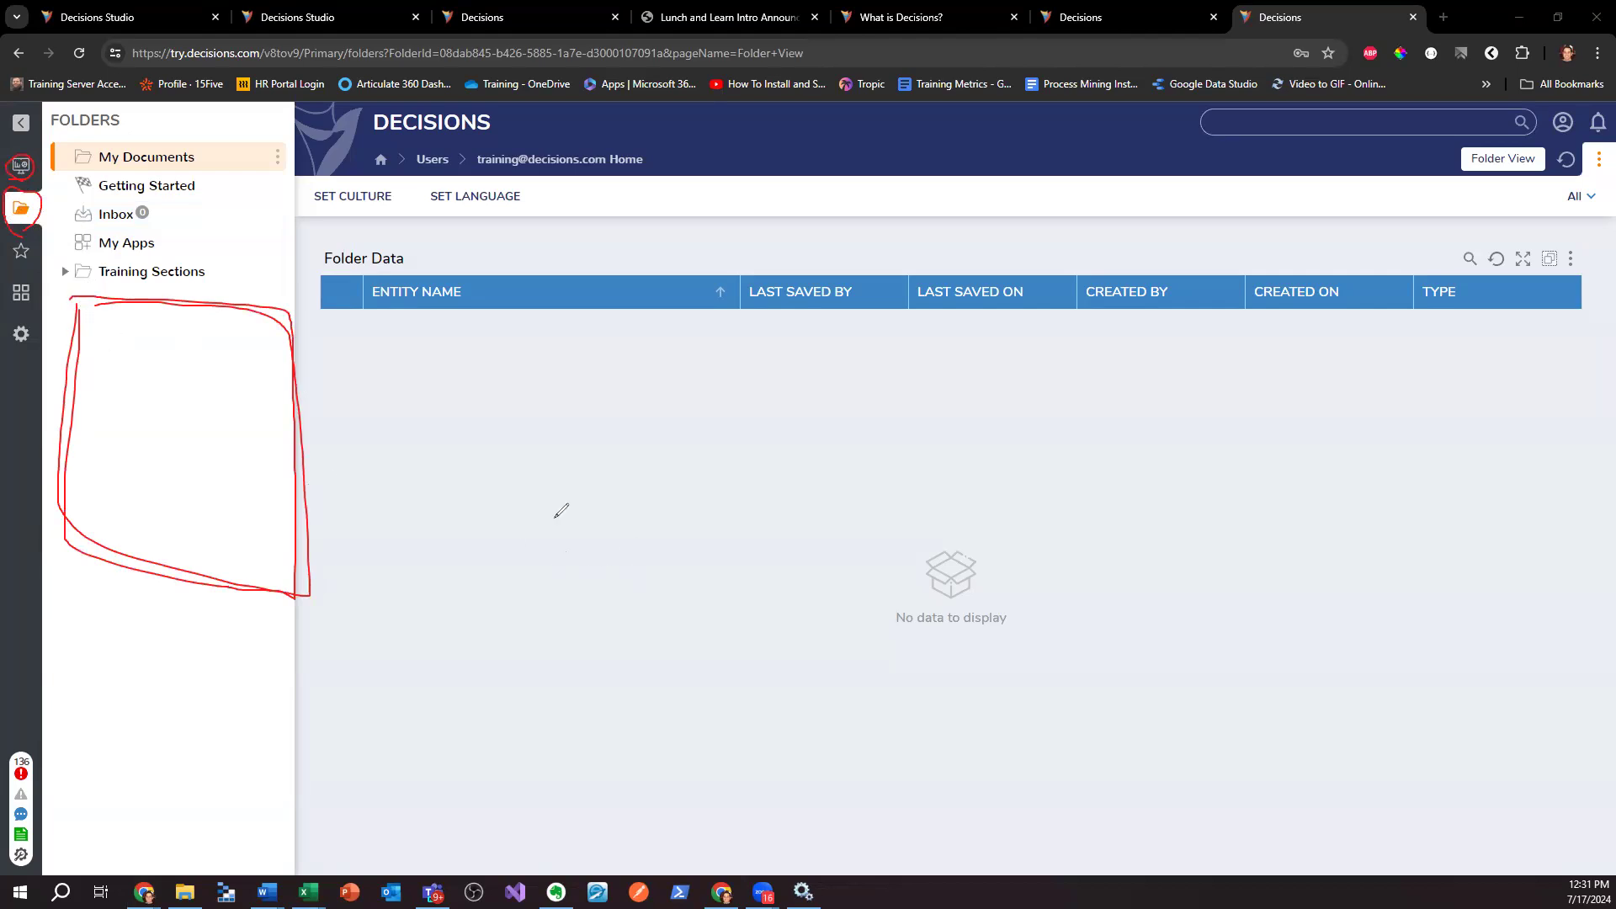
pyautogui.press('e')
pyautogui.press('Escape')
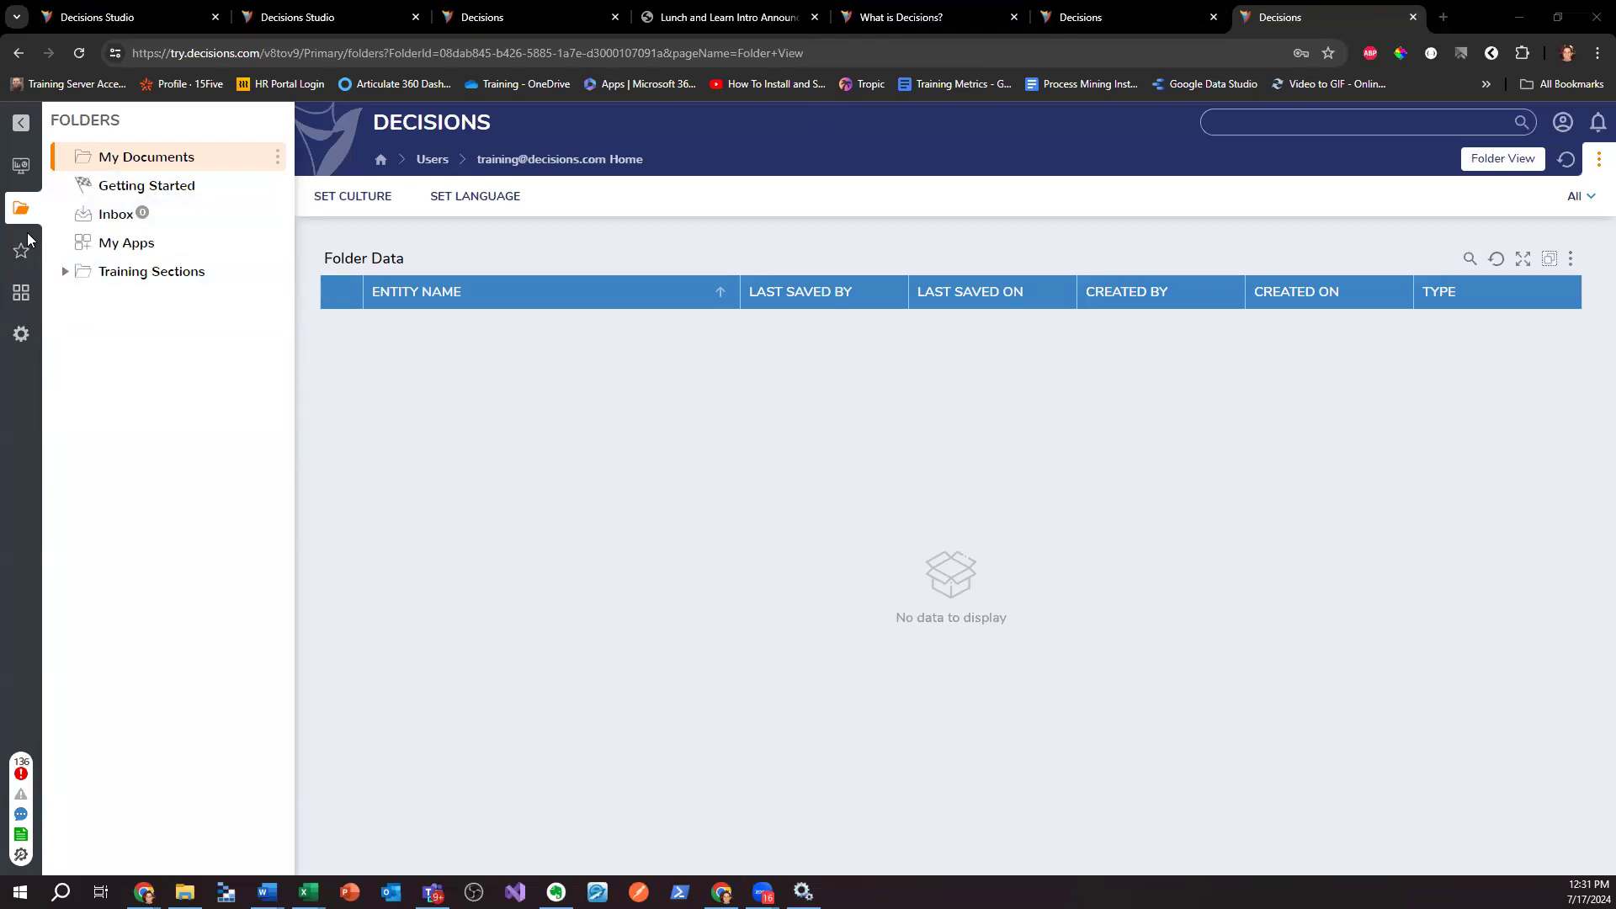
# - From the Projects view, start the first project and bring up the Pick Image library
pyautogui.click(21, 165)
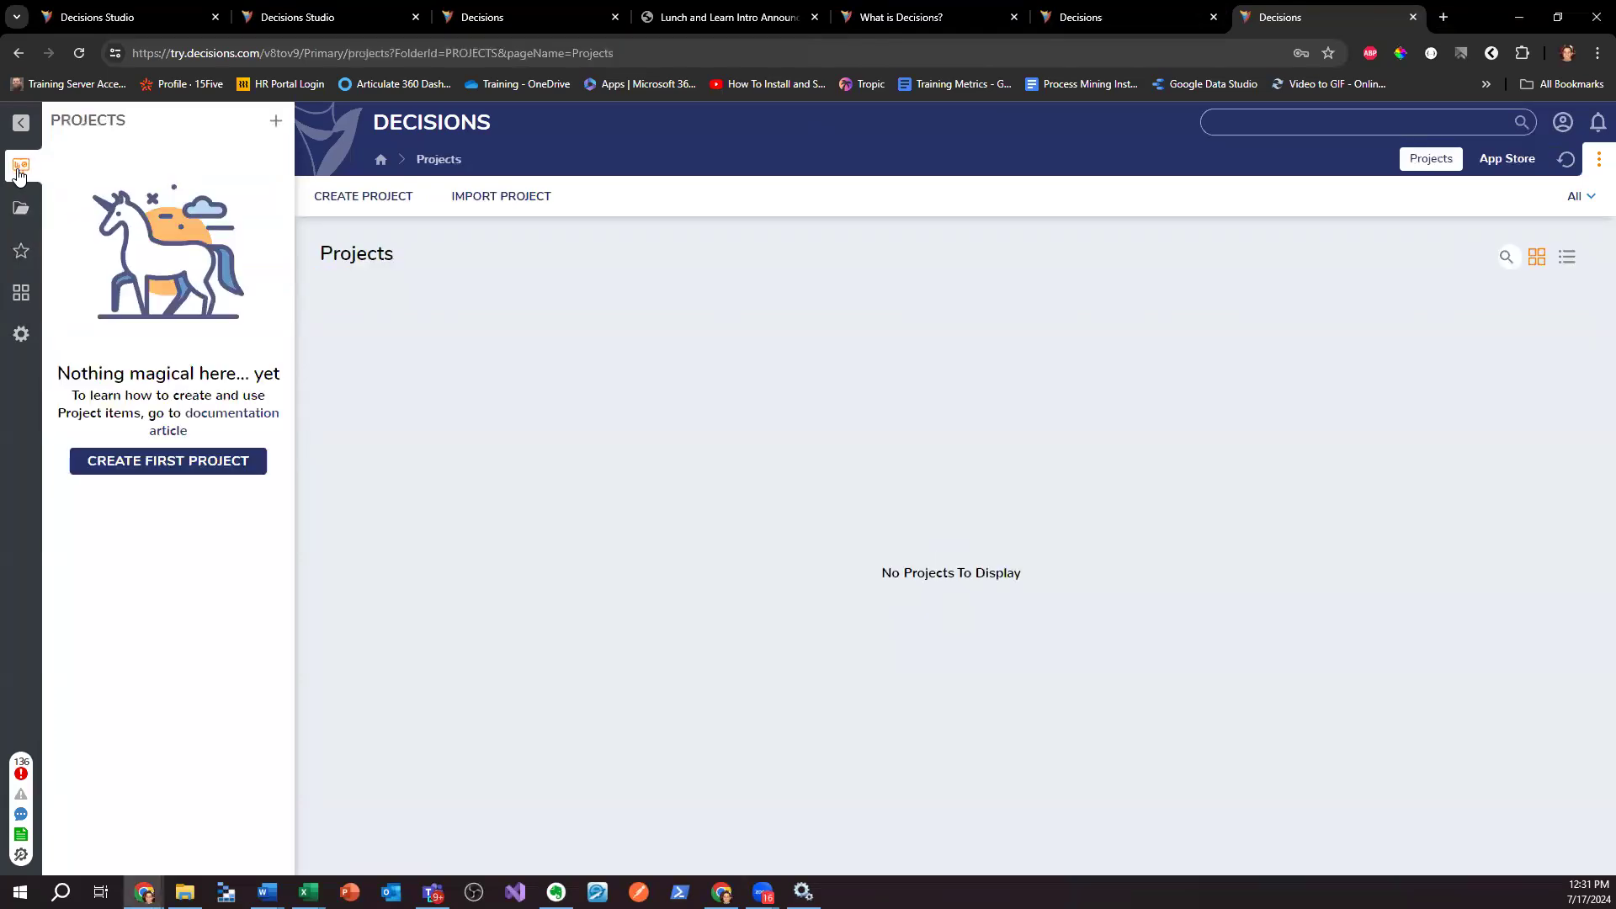
pyautogui.click(196, 463)
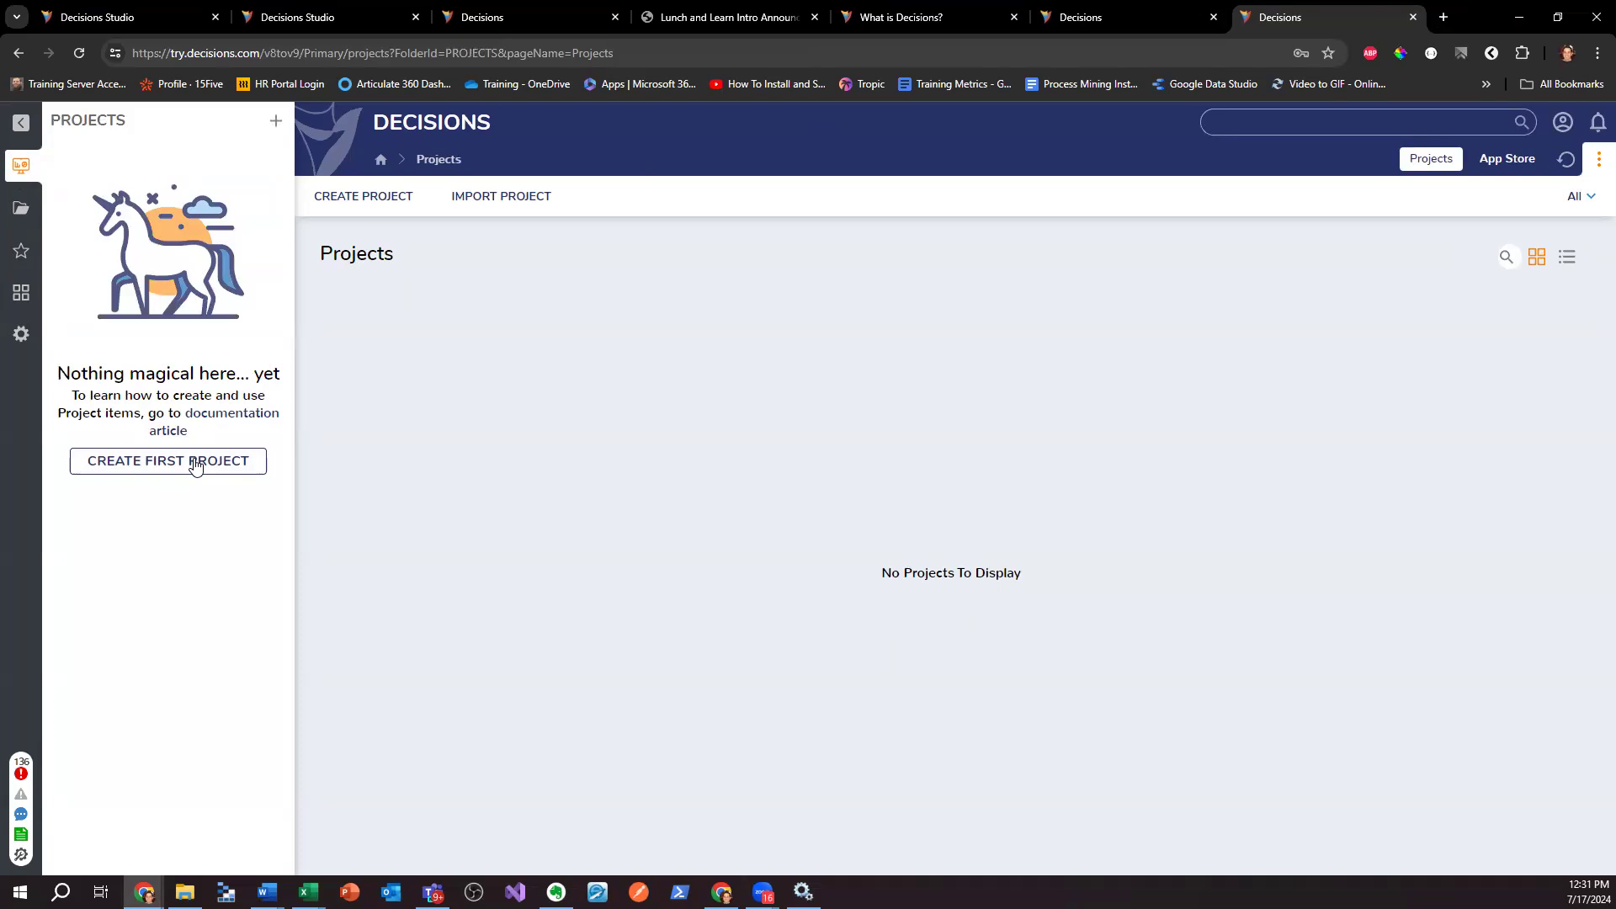
pyautogui.click(195, 466)
pyautogui.click(592, 332)
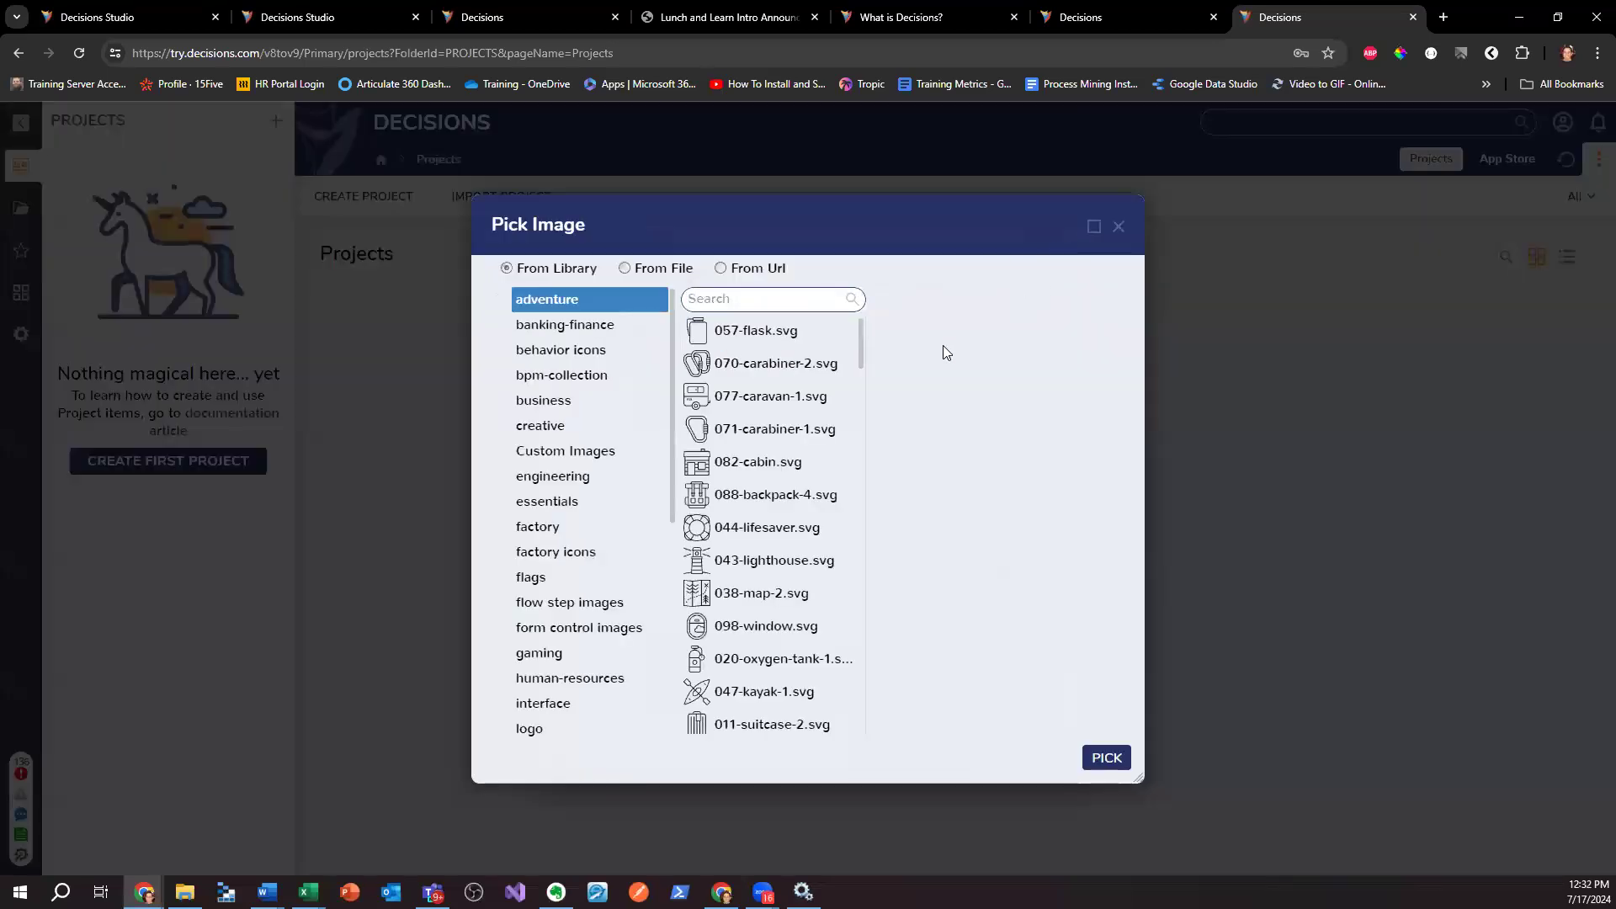
# - Pick 070-carabiner-2.svg from the adventure library as the icon and name the project 'Test Project'
pyautogui.click(803, 333)
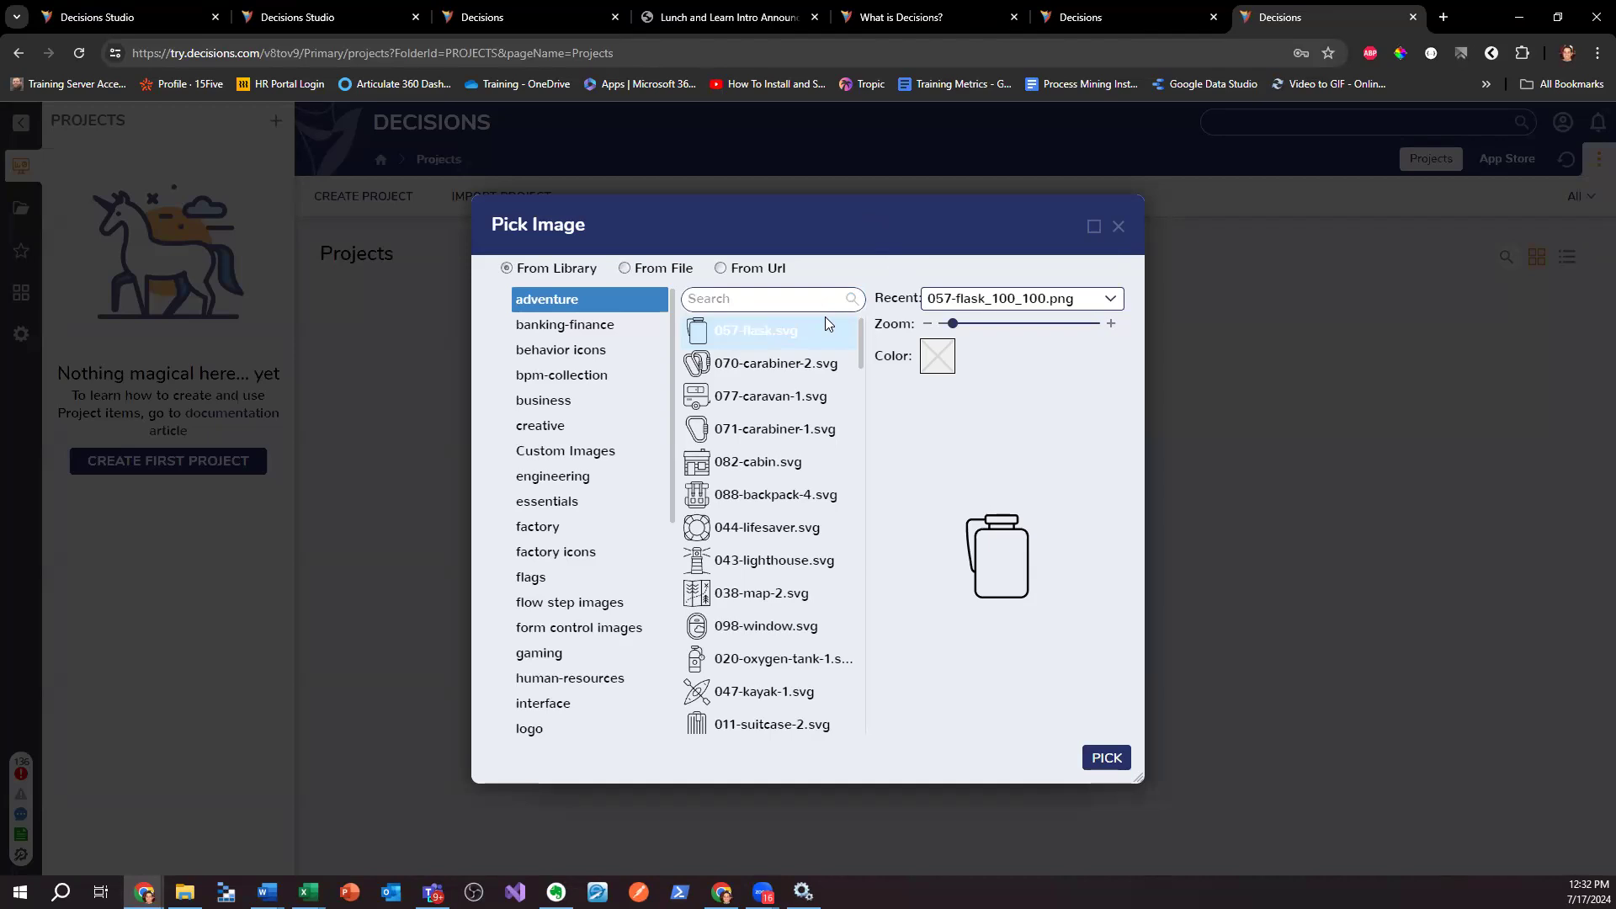
pyautogui.click(761, 375)
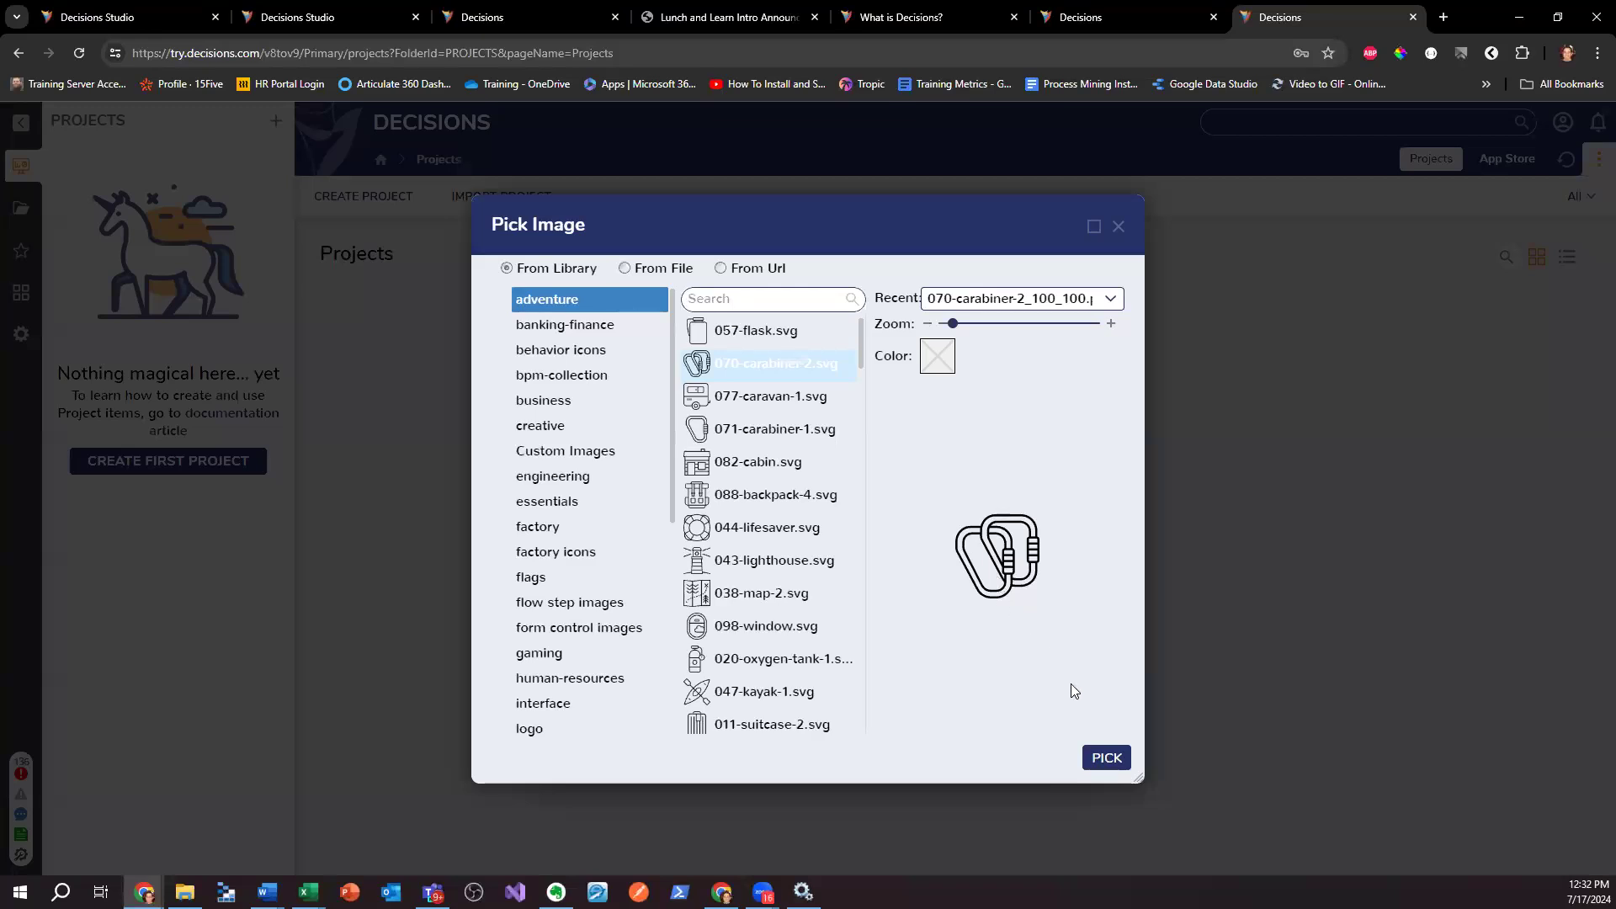
pyautogui.click(1107, 758)
pyautogui.click(772, 305)
pyautogui.write('Test Project')
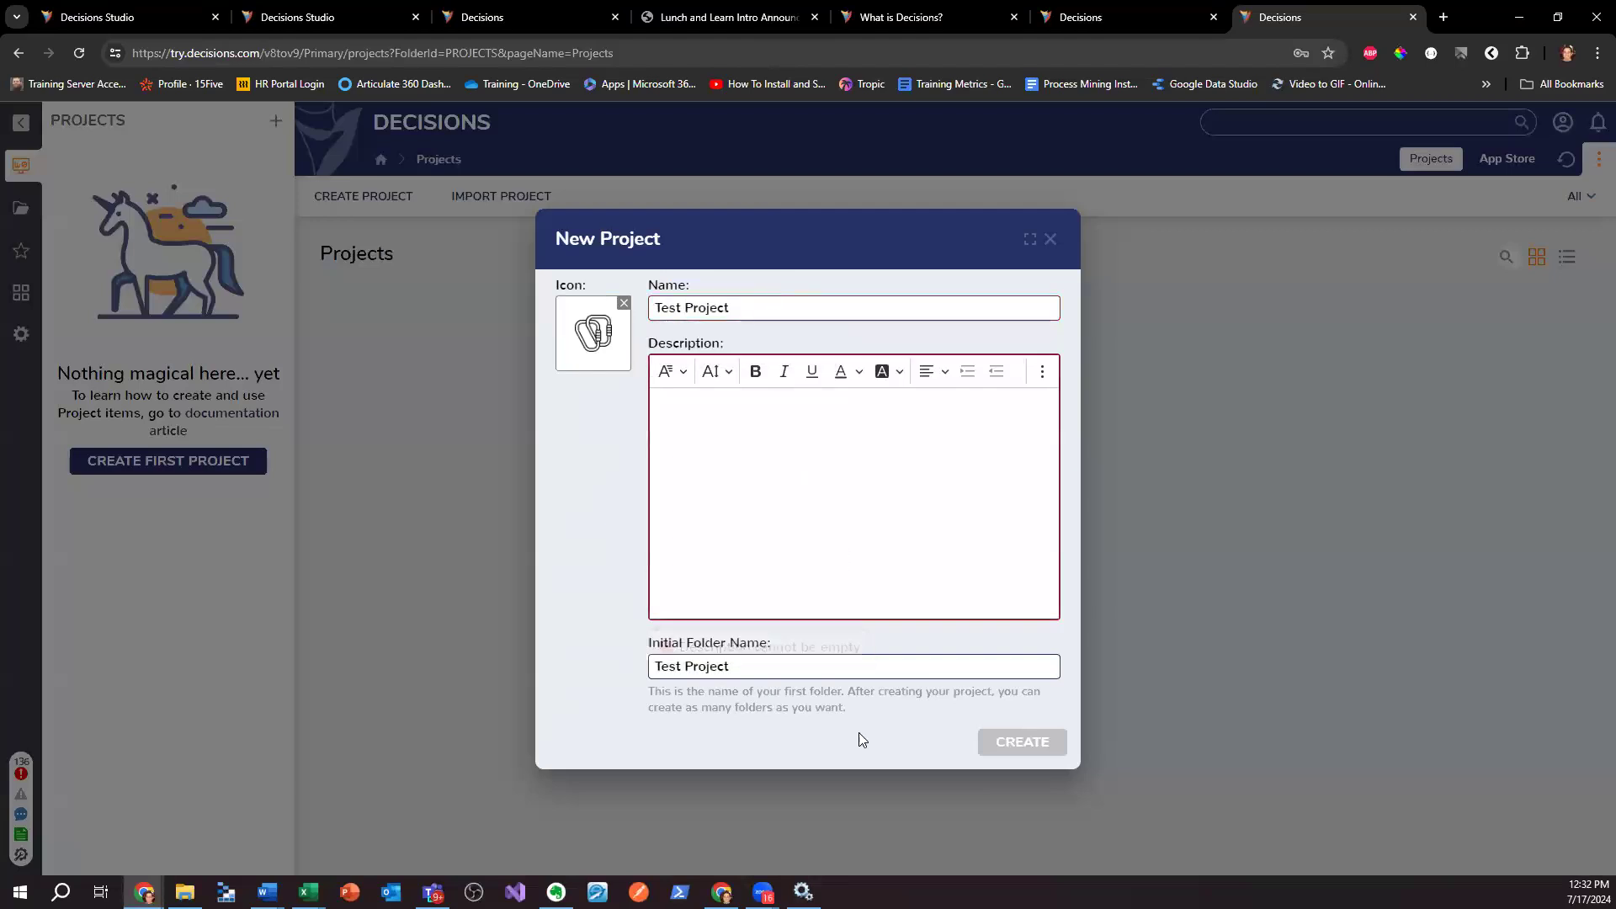
# - Type and clear the description text, leaving it blank, then close the New Project form uncreated
pyautogui.click(768, 545)
pyautogui.write('yrdy')
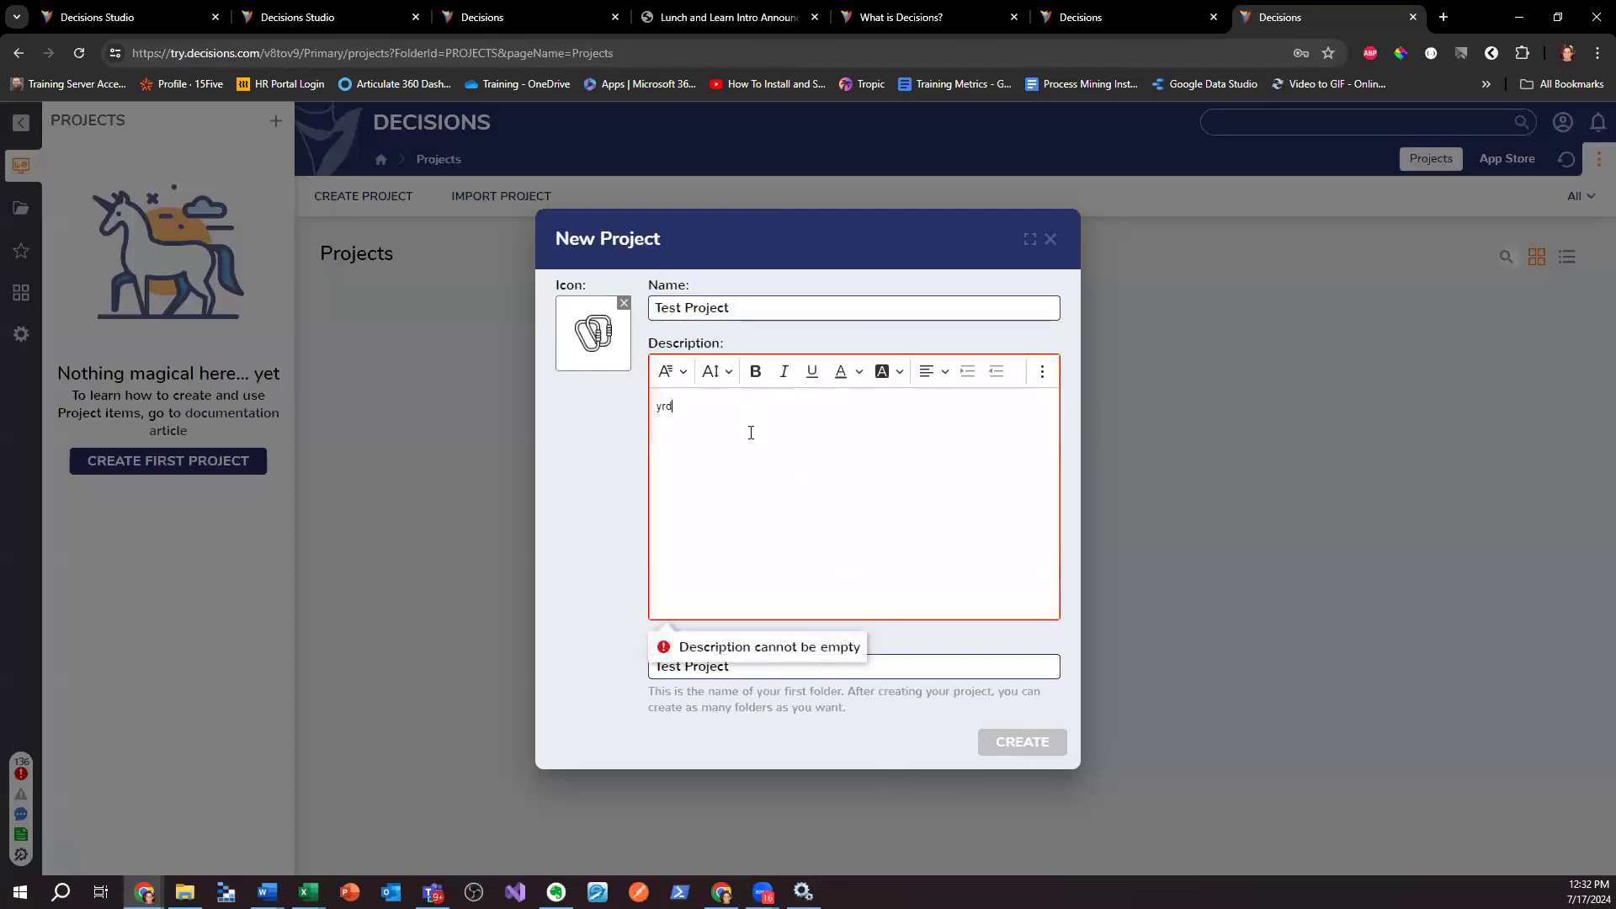
pyautogui.press('BackSpace')
pyautogui.press('BackSpace')
pyautogui.press('BackSpace')
pyautogui.press('BackSpace')
pyautogui.write('Tes')
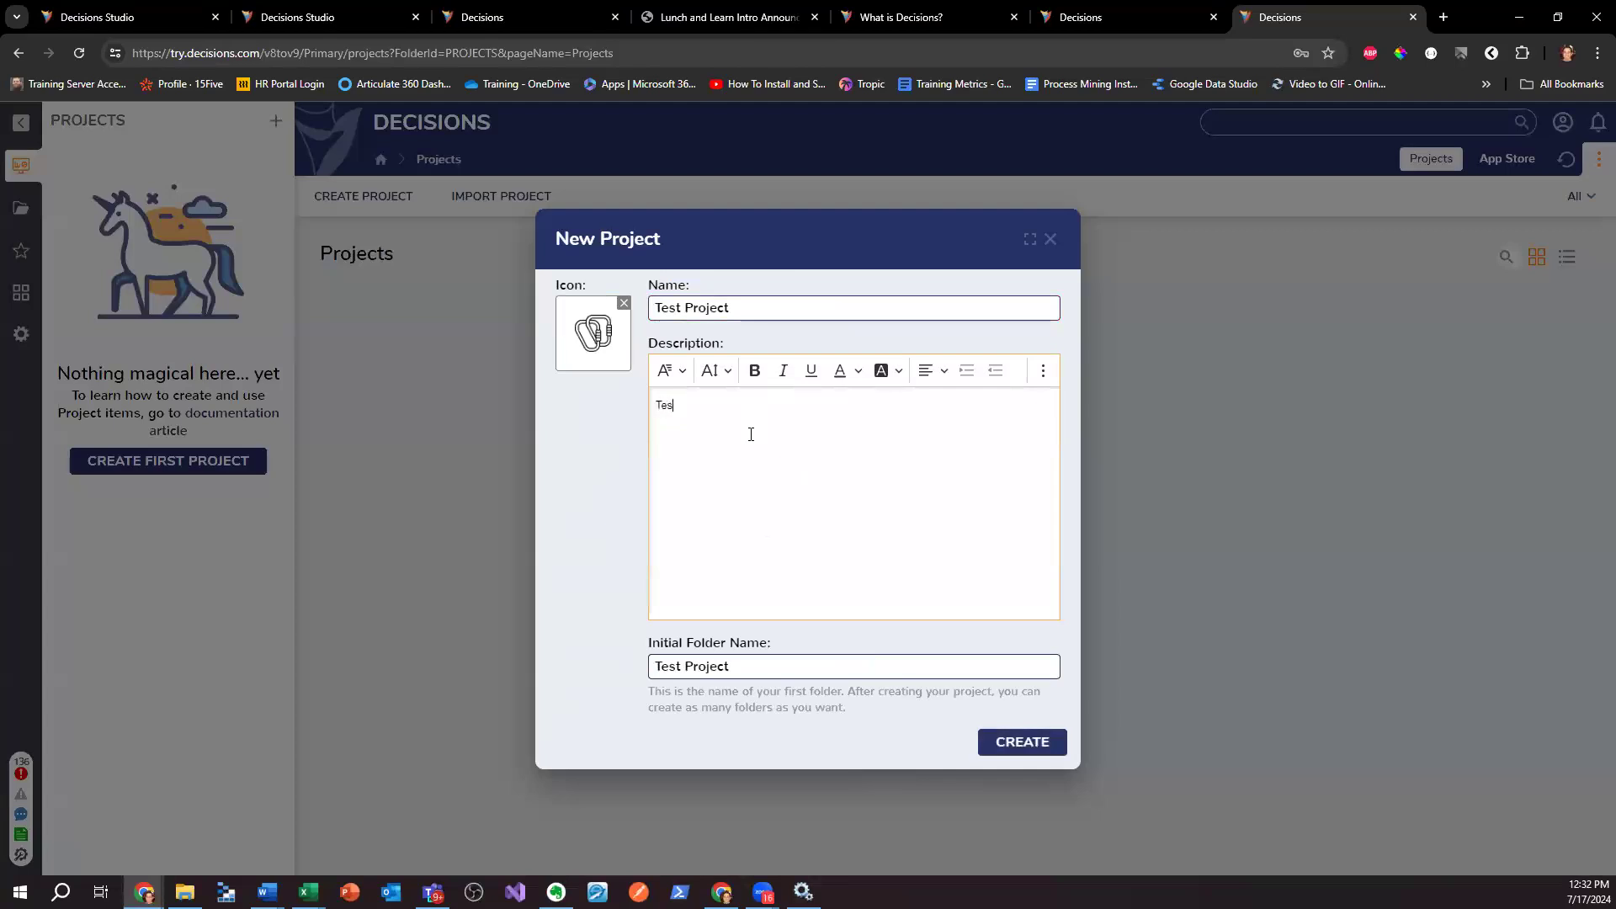
pyautogui.write('t Project')
pyautogui.press('BackSpace')
pyautogui.press('BackSpace')
pyautogui.press('BackSpace')
pyautogui.press('BackSpace')
pyautogui.press('BackSpace')
pyautogui.press('BackSpace')
pyautogui.press('BackSpace')
pyautogui.press('BackSpace')
pyautogui.press('BackSpace')
pyautogui.press('BackSpace')
pyautogui.press('BackSpace')
pyautogui.press('BackSpace')
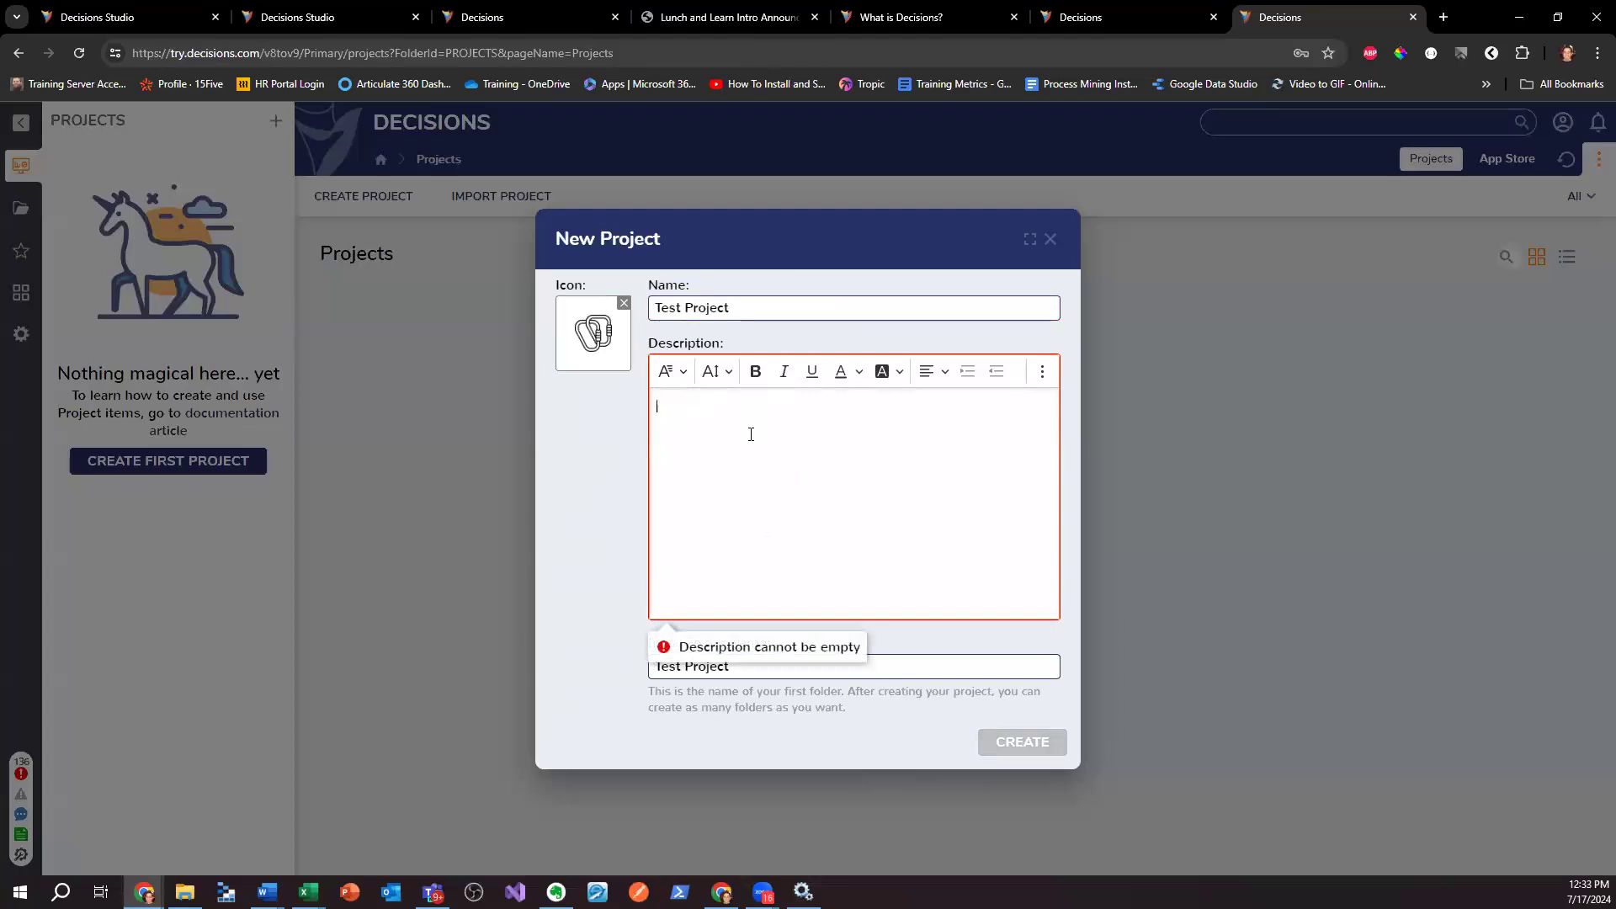
pyautogui.click(750, 434)
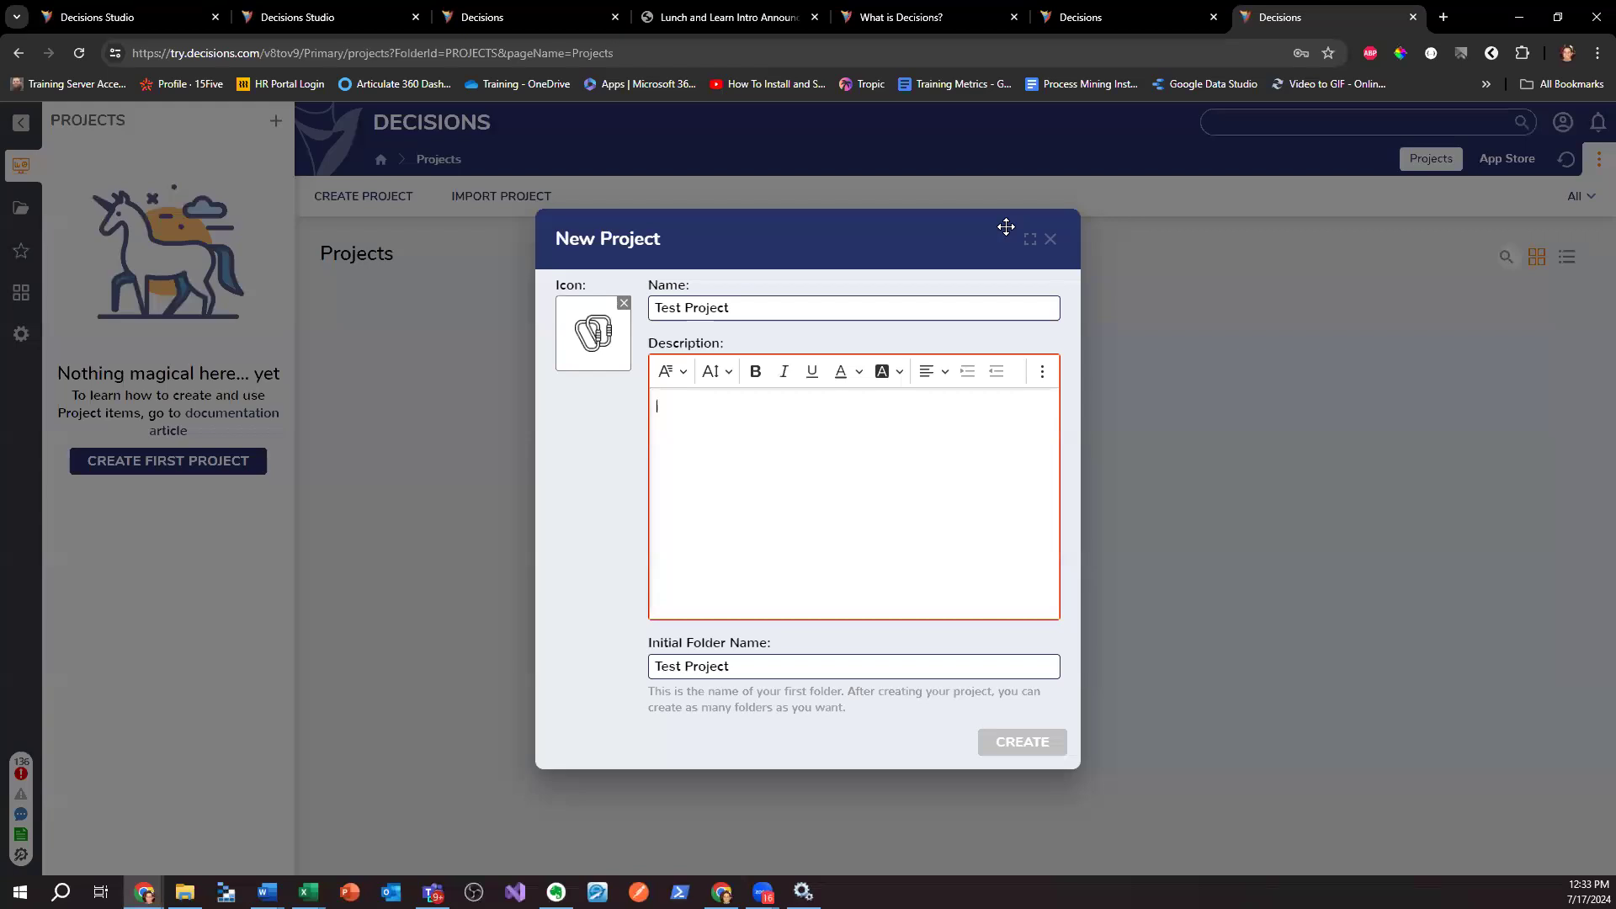
pyautogui.click(1051, 239)
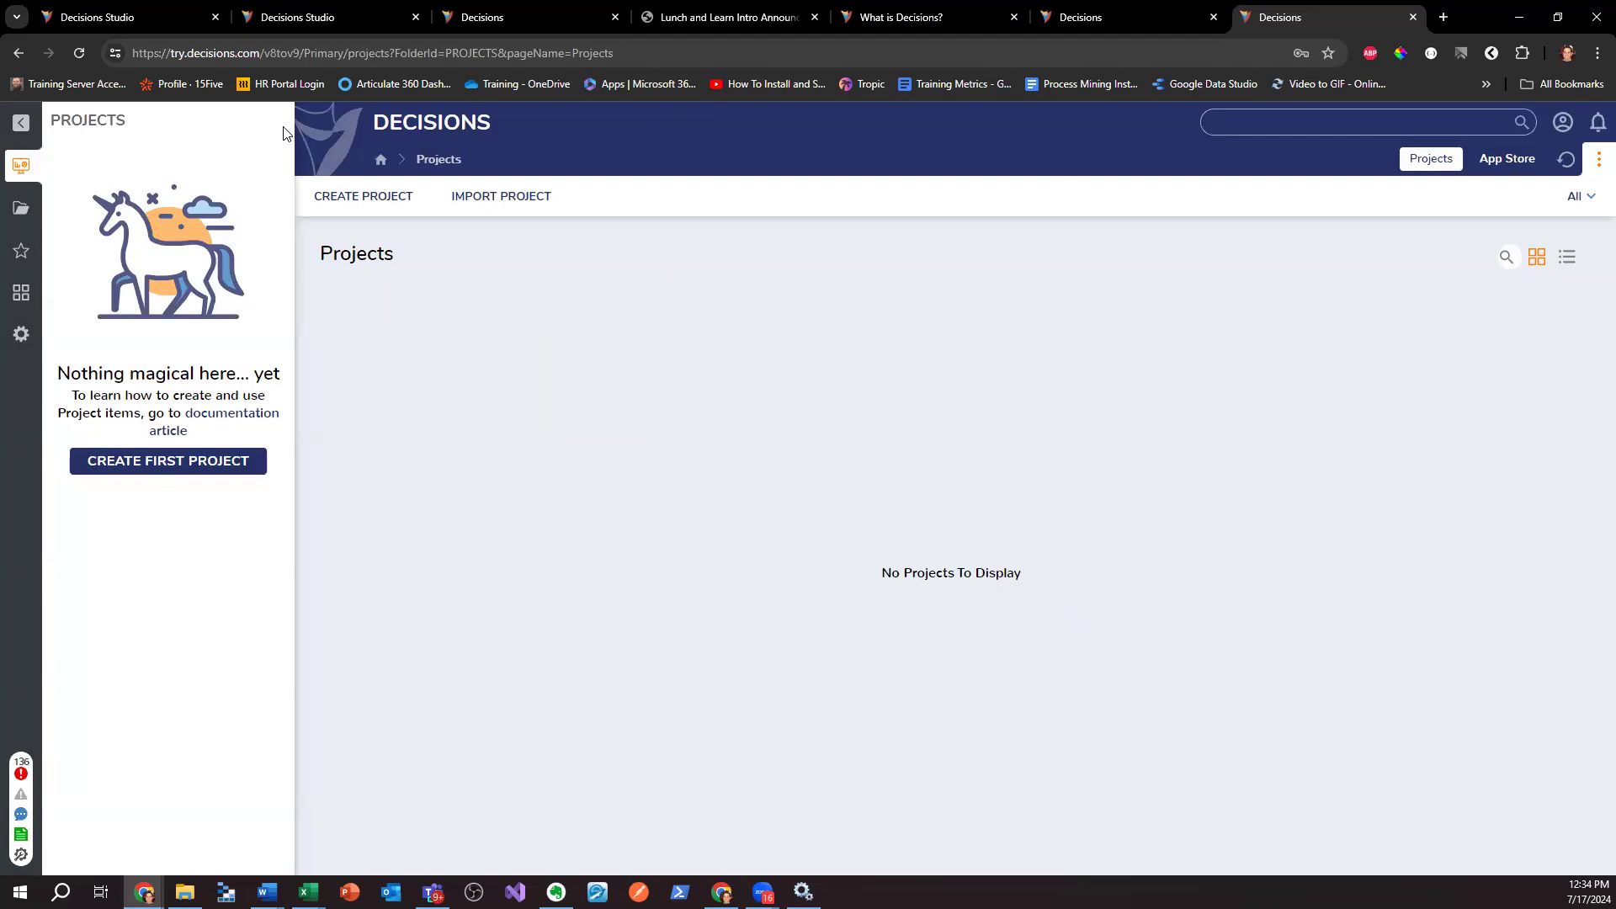
# - Reopen and dismiss the New Project form, then close the v8tov9 Projects tab
pyautogui.click(276, 120)
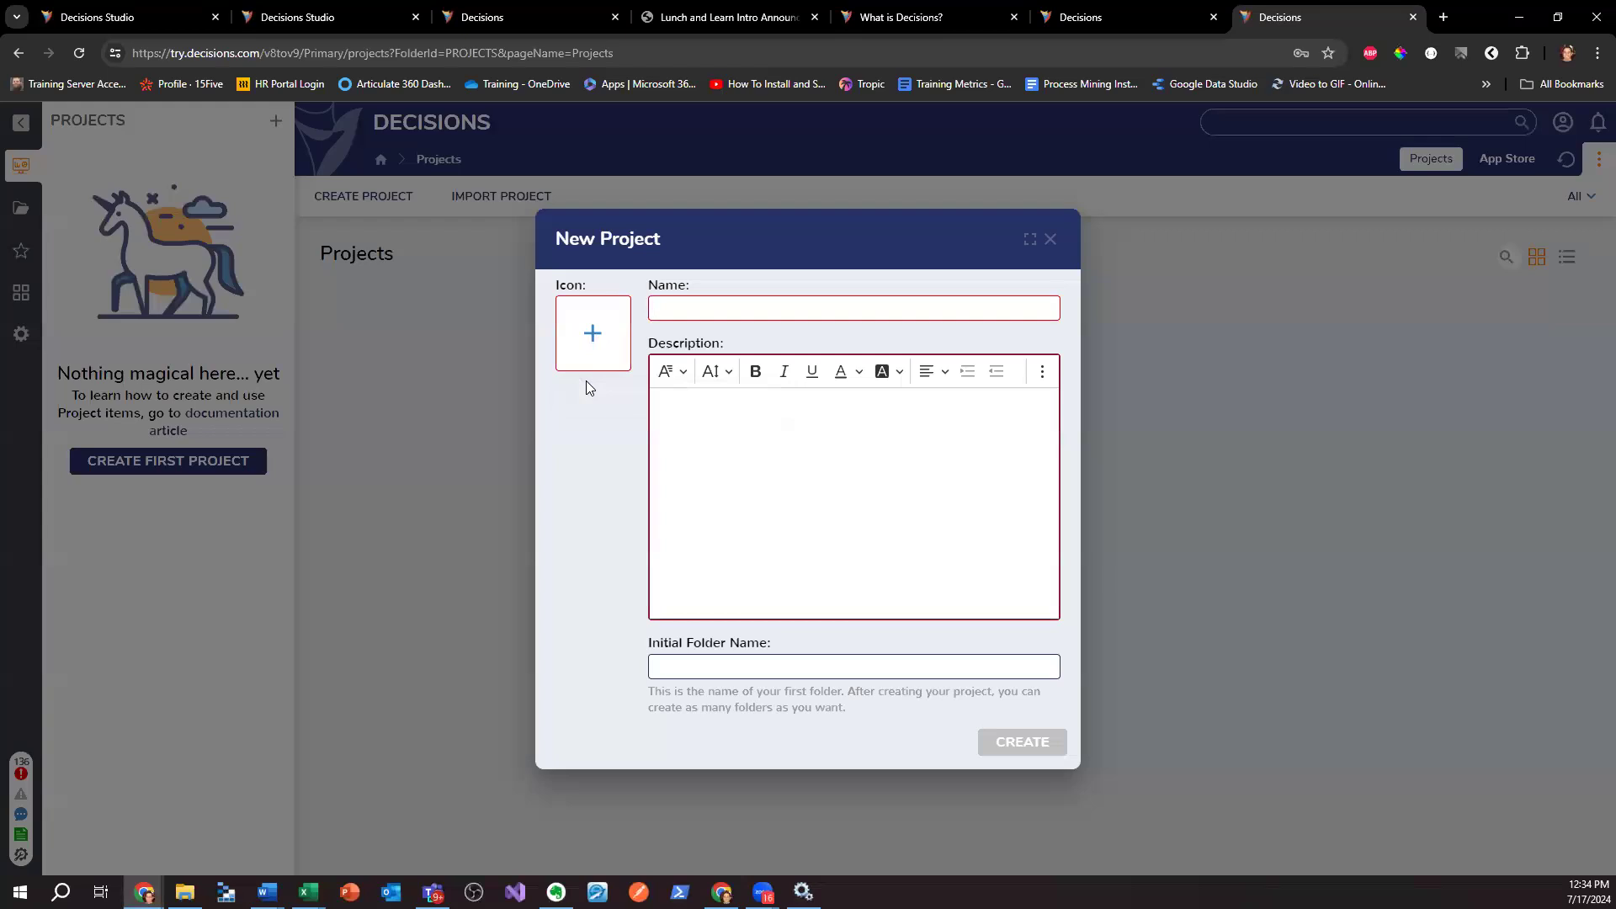
pyautogui.click(1051, 239)
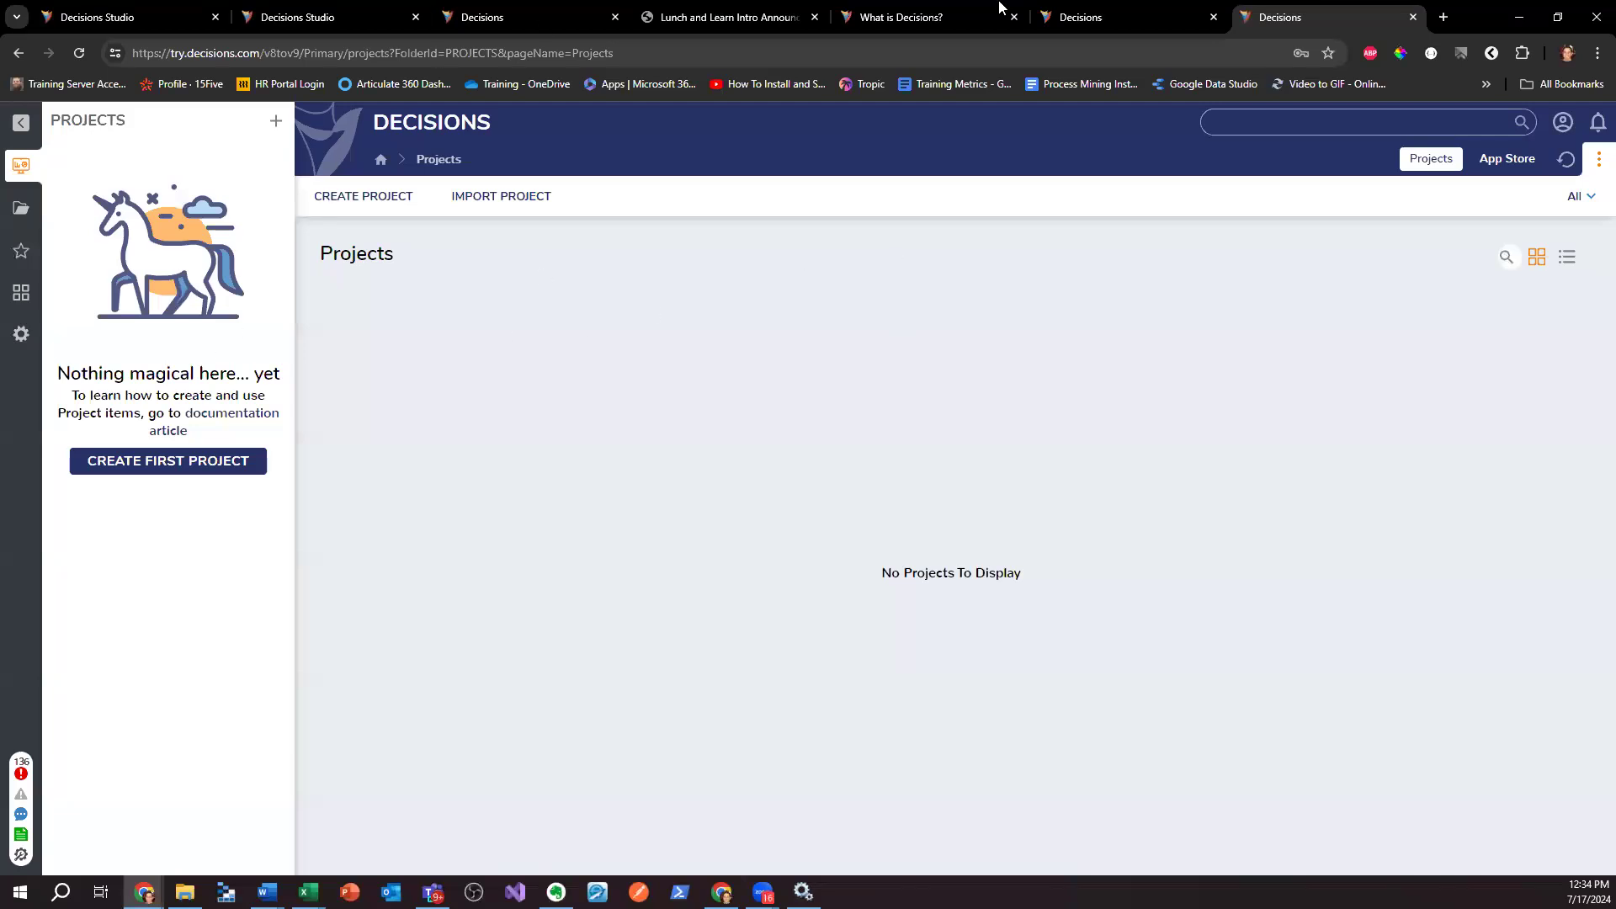
pyautogui.click(1413, 17)
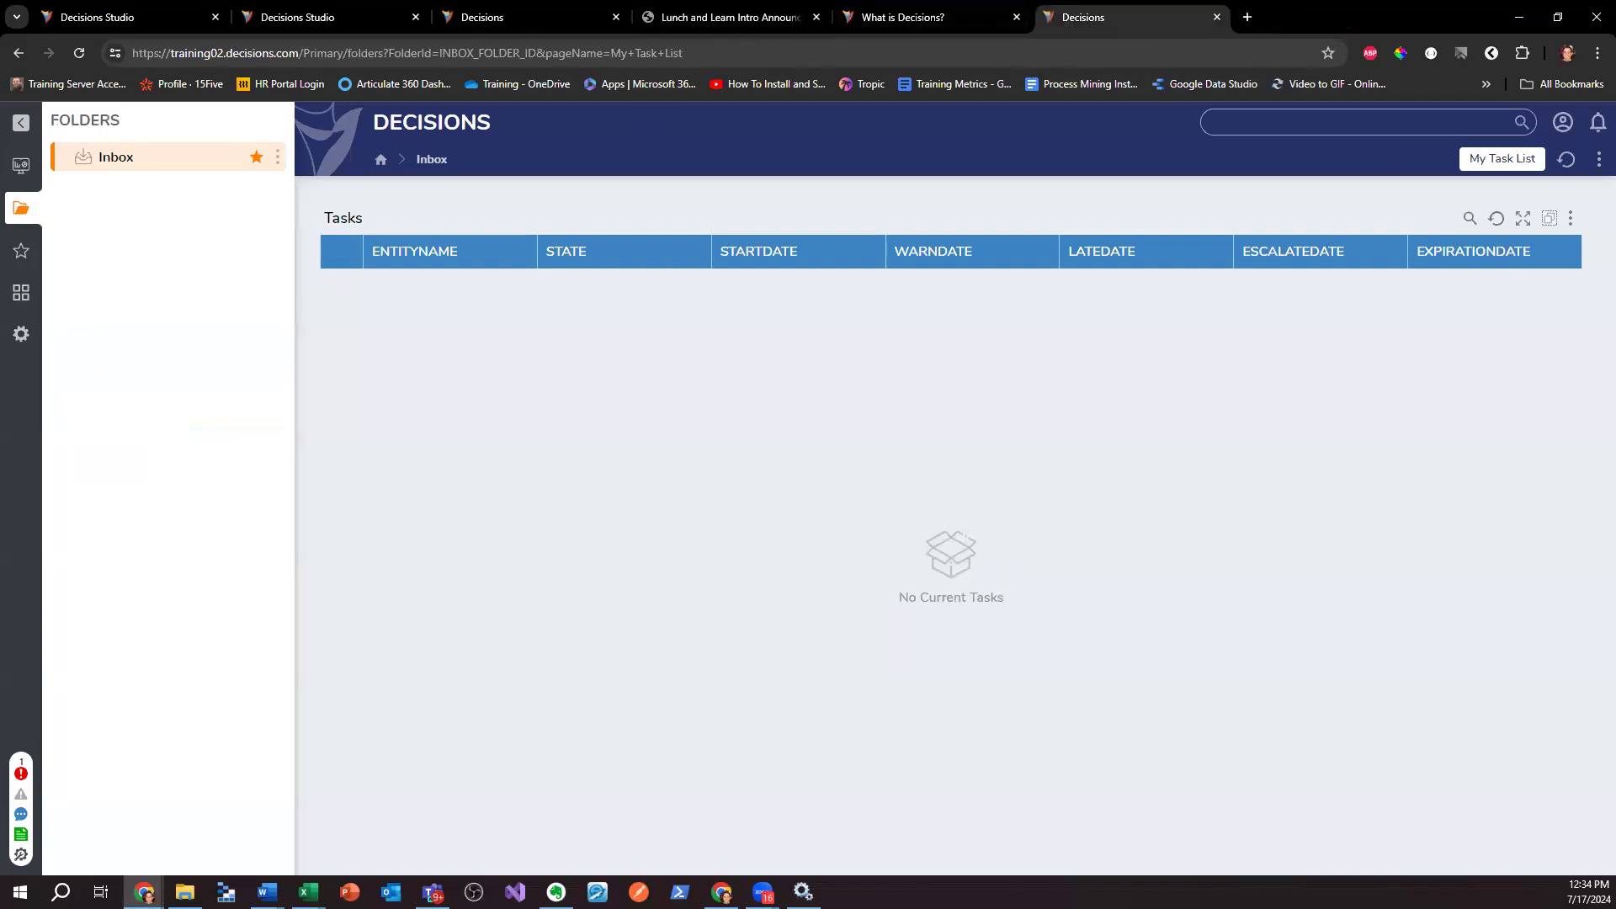
# - Log out of the current Decisions session and close the leftover login tab
pyautogui.click(1564, 123)
pyautogui.click(1475, 440)
pyautogui.click(1216, 17)
# - Log out of the Scheduled Jobs session too, then return to the Test Rule output Flows designer
pyautogui.click(530, 14)
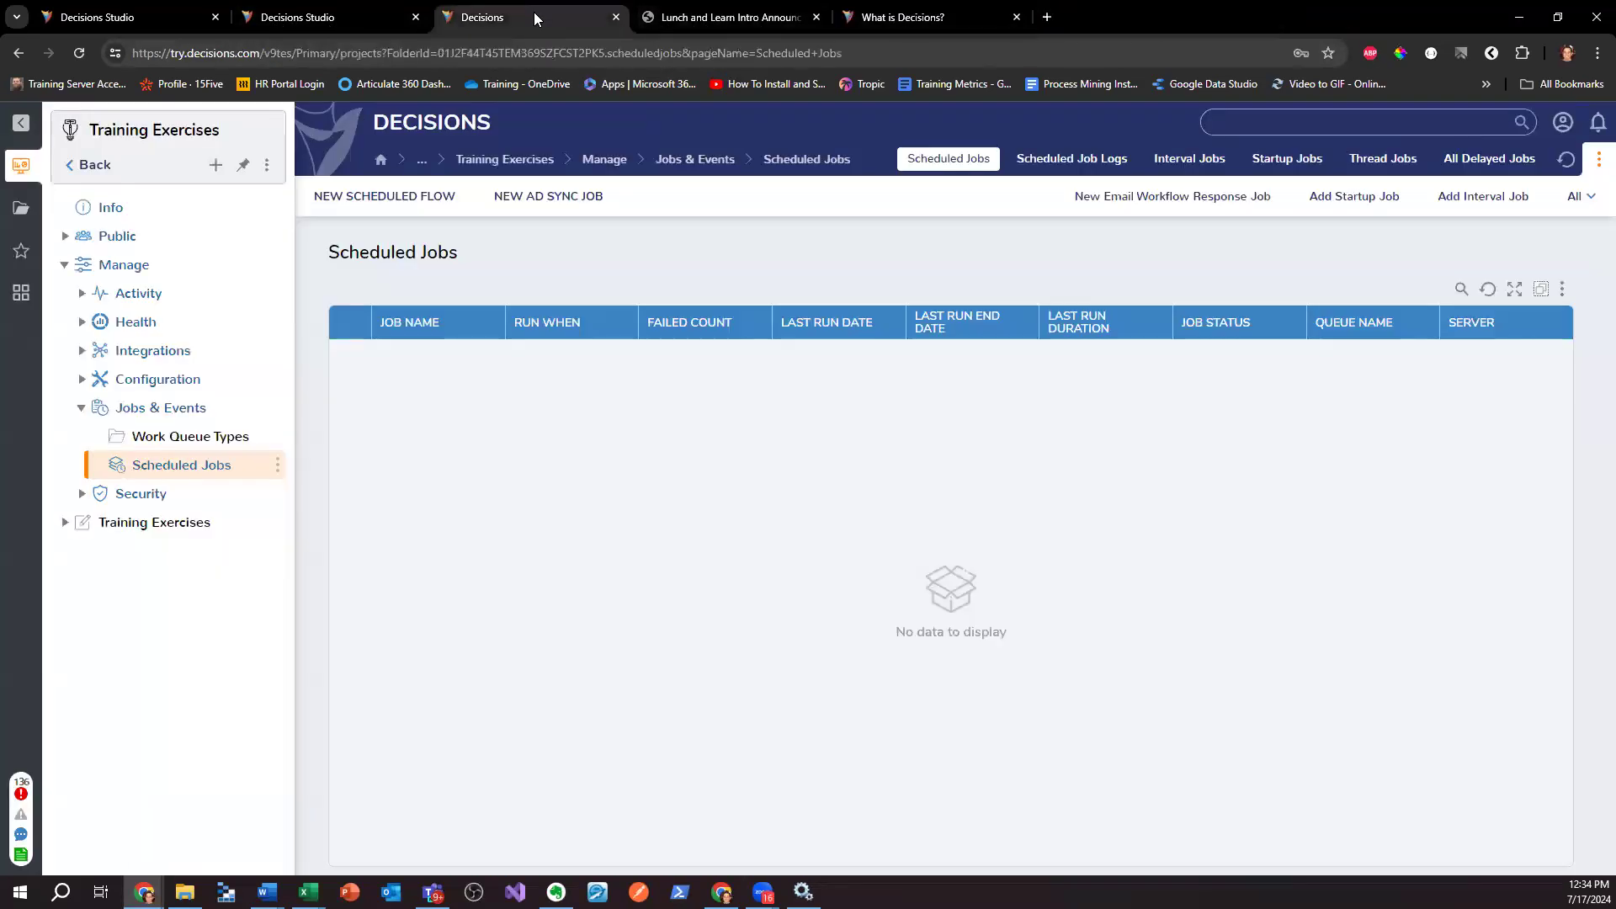
pyautogui.click(127, 17)
pyautogui.click(326, 22)
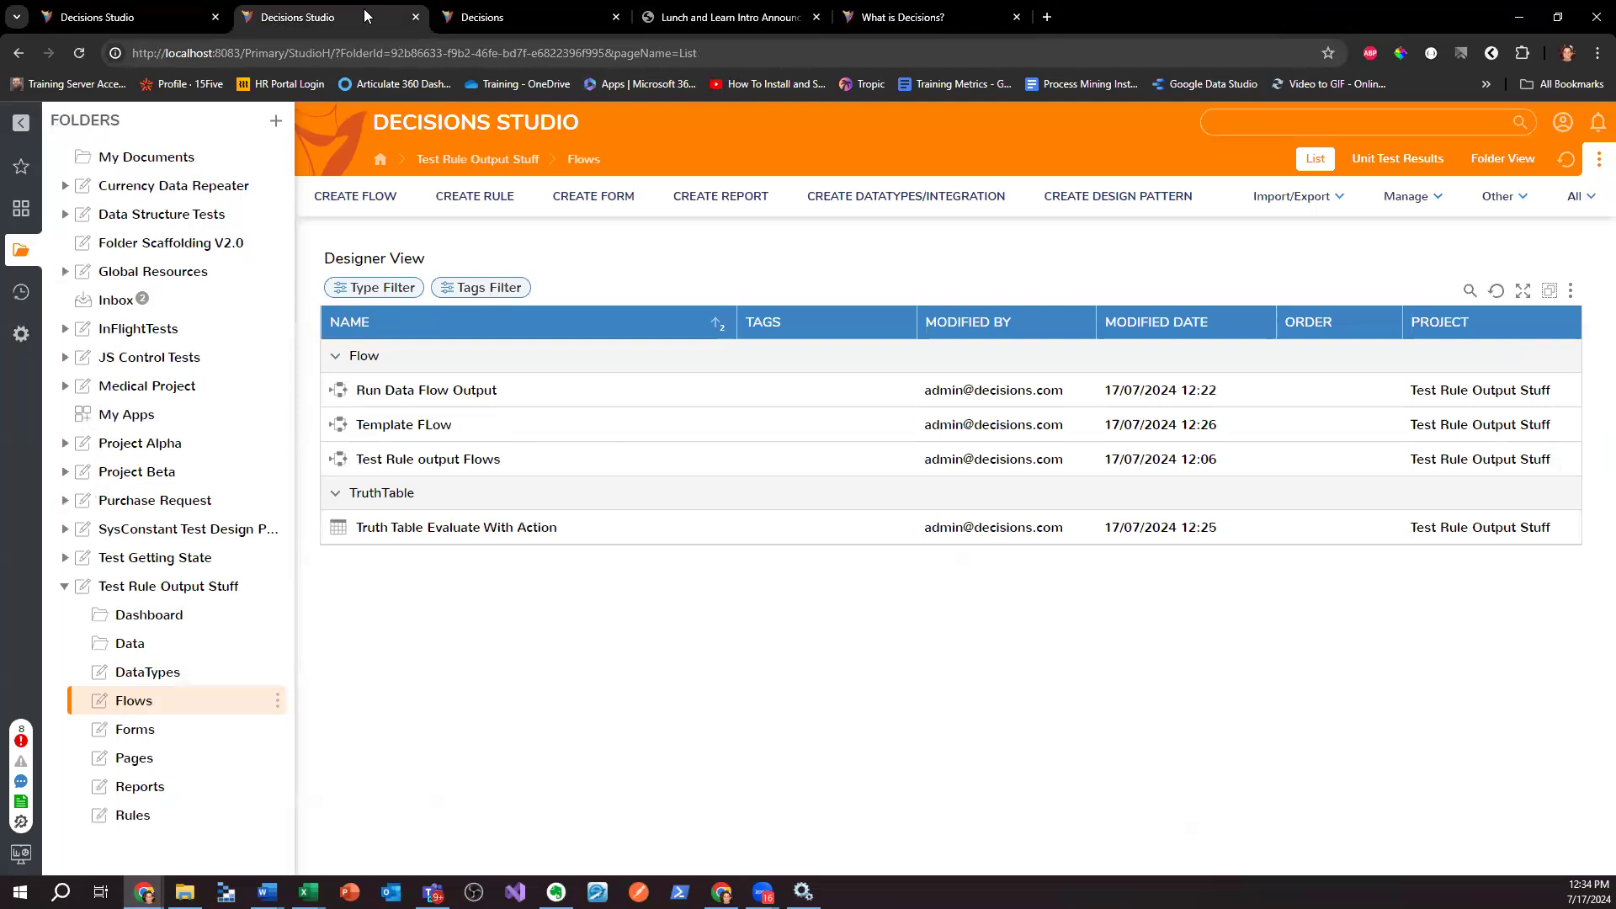
pyautogui.click(699, 15)
pyautogui.click(549, 13)
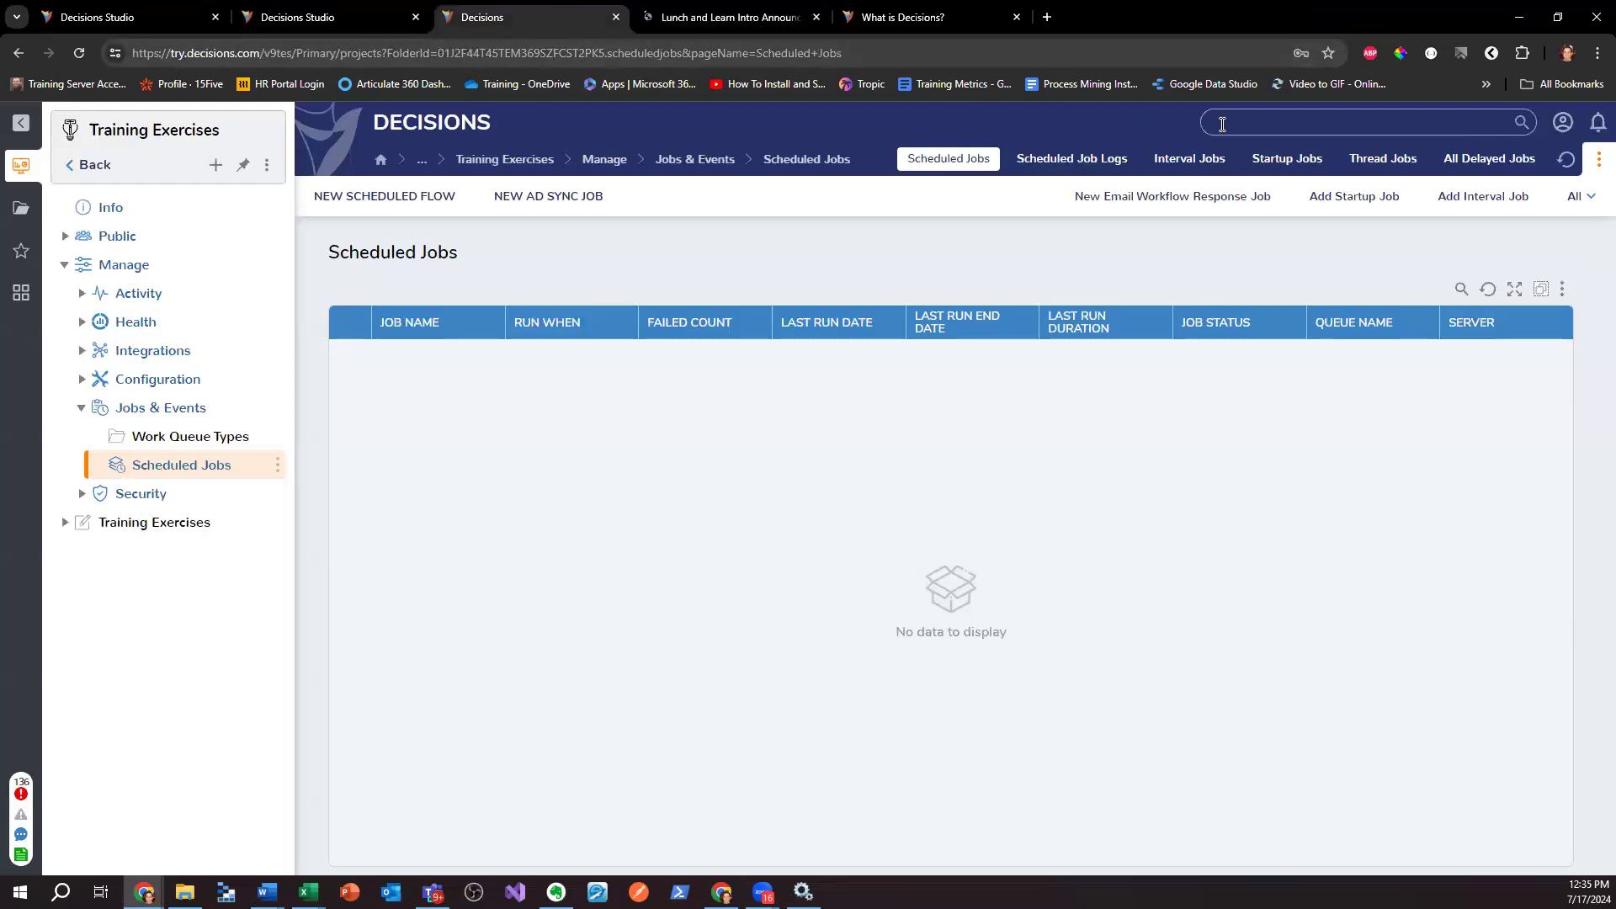
pyautogui.click(1523, 411)
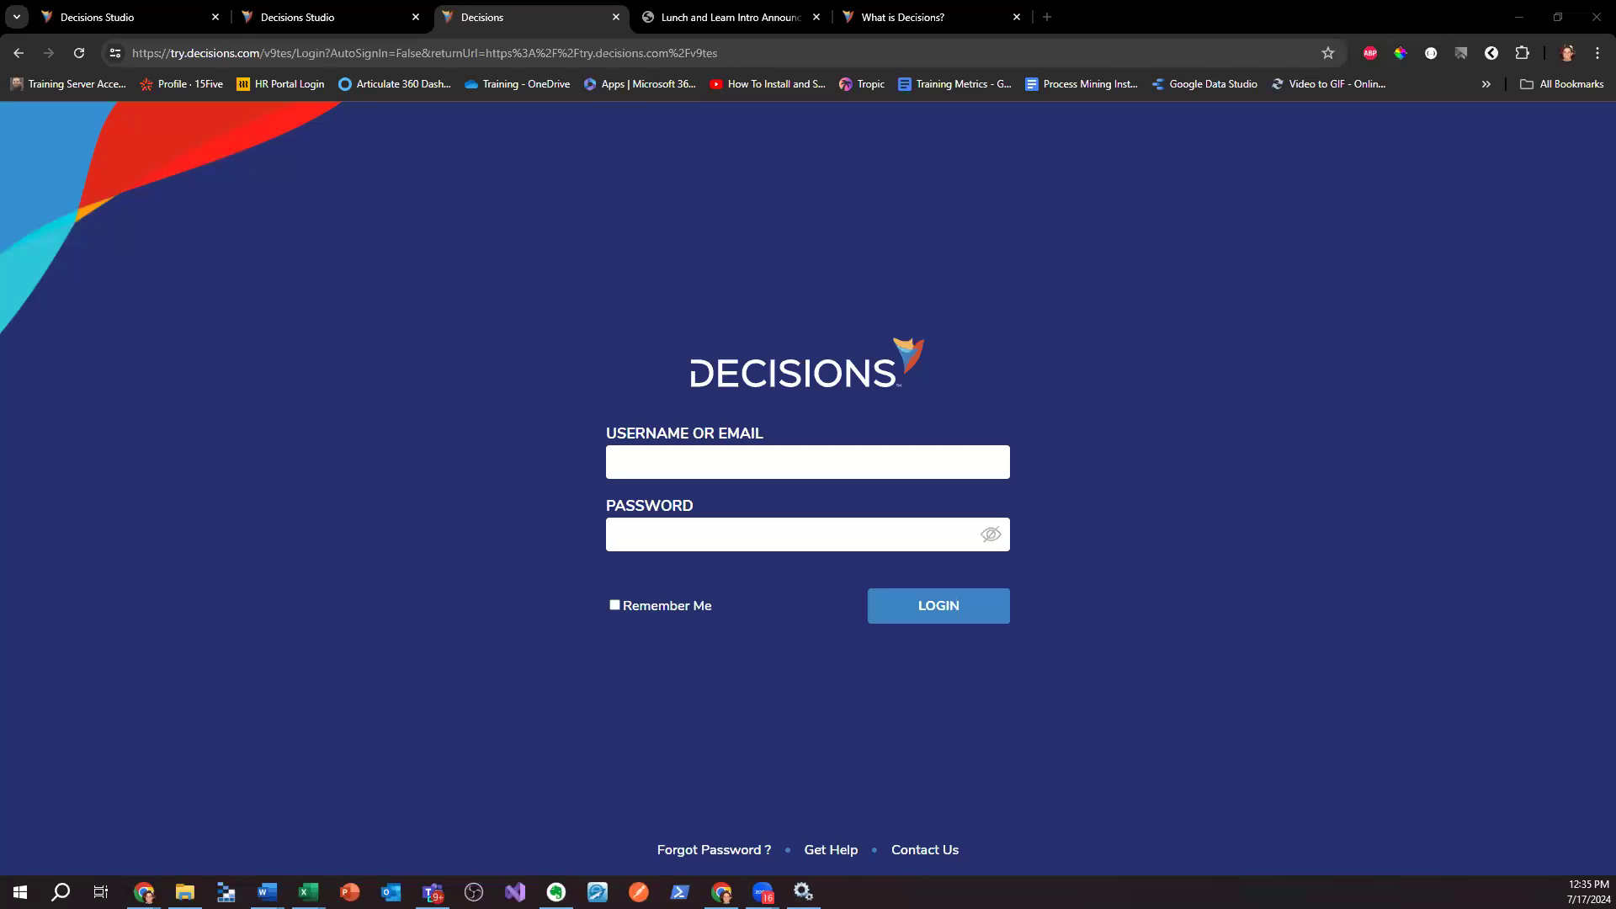
pyautogui.click(300, 17)
pyautogui.click(135, 17)
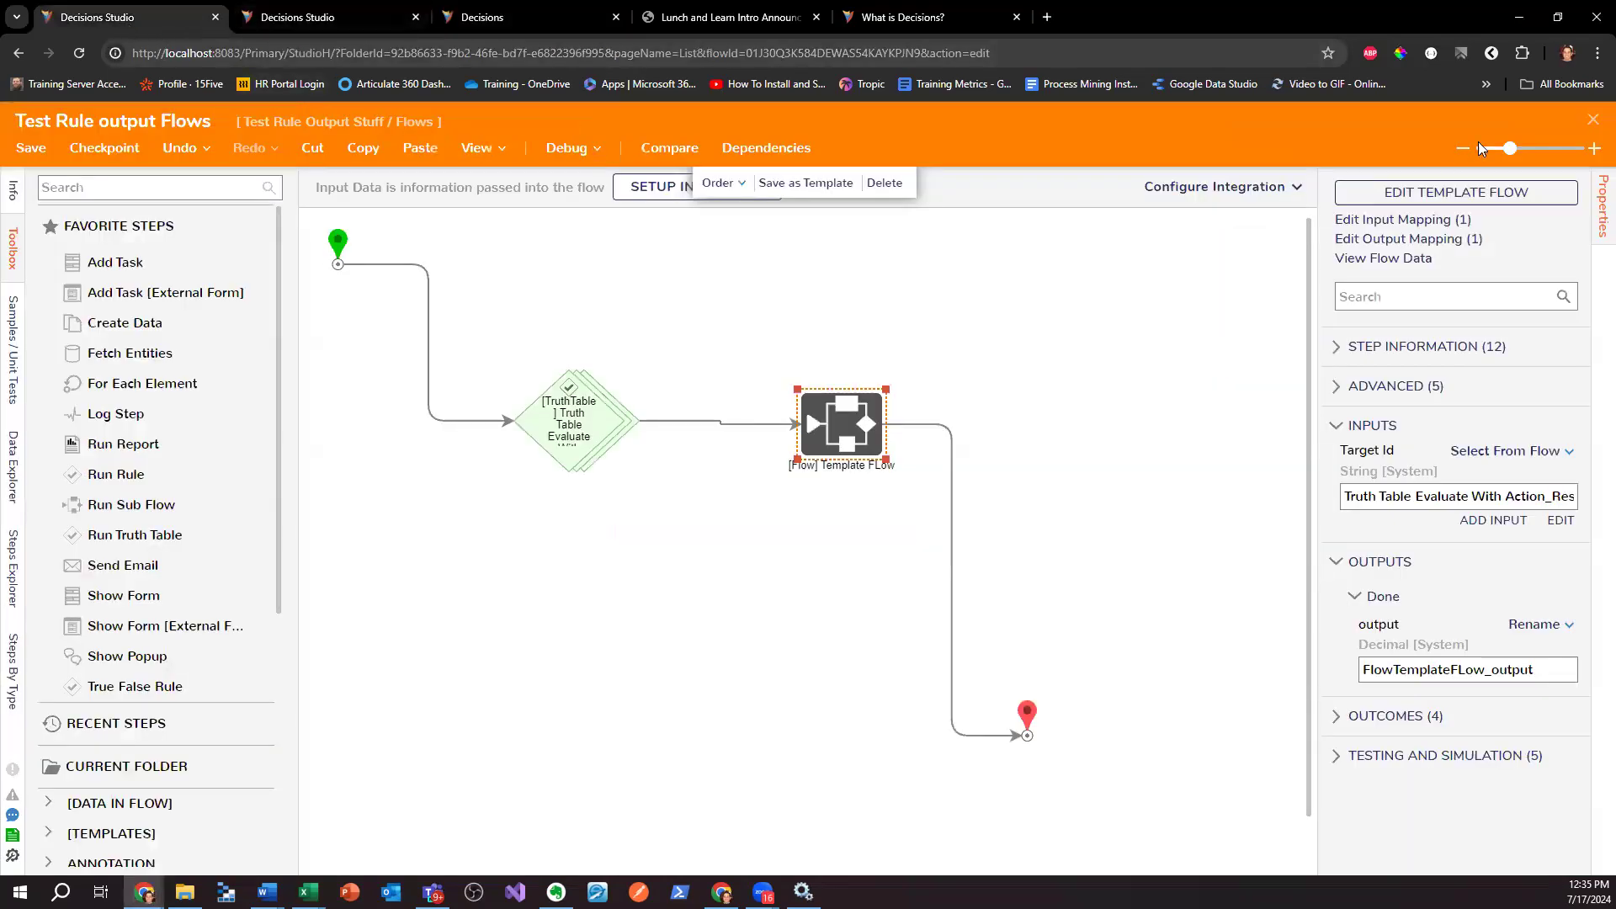
# - Close the flow designer with Don't Save and open the Test Rule Output Stuff Reports folder
pyautogui.click(1341, 333)
pyautogui.press('Escape')
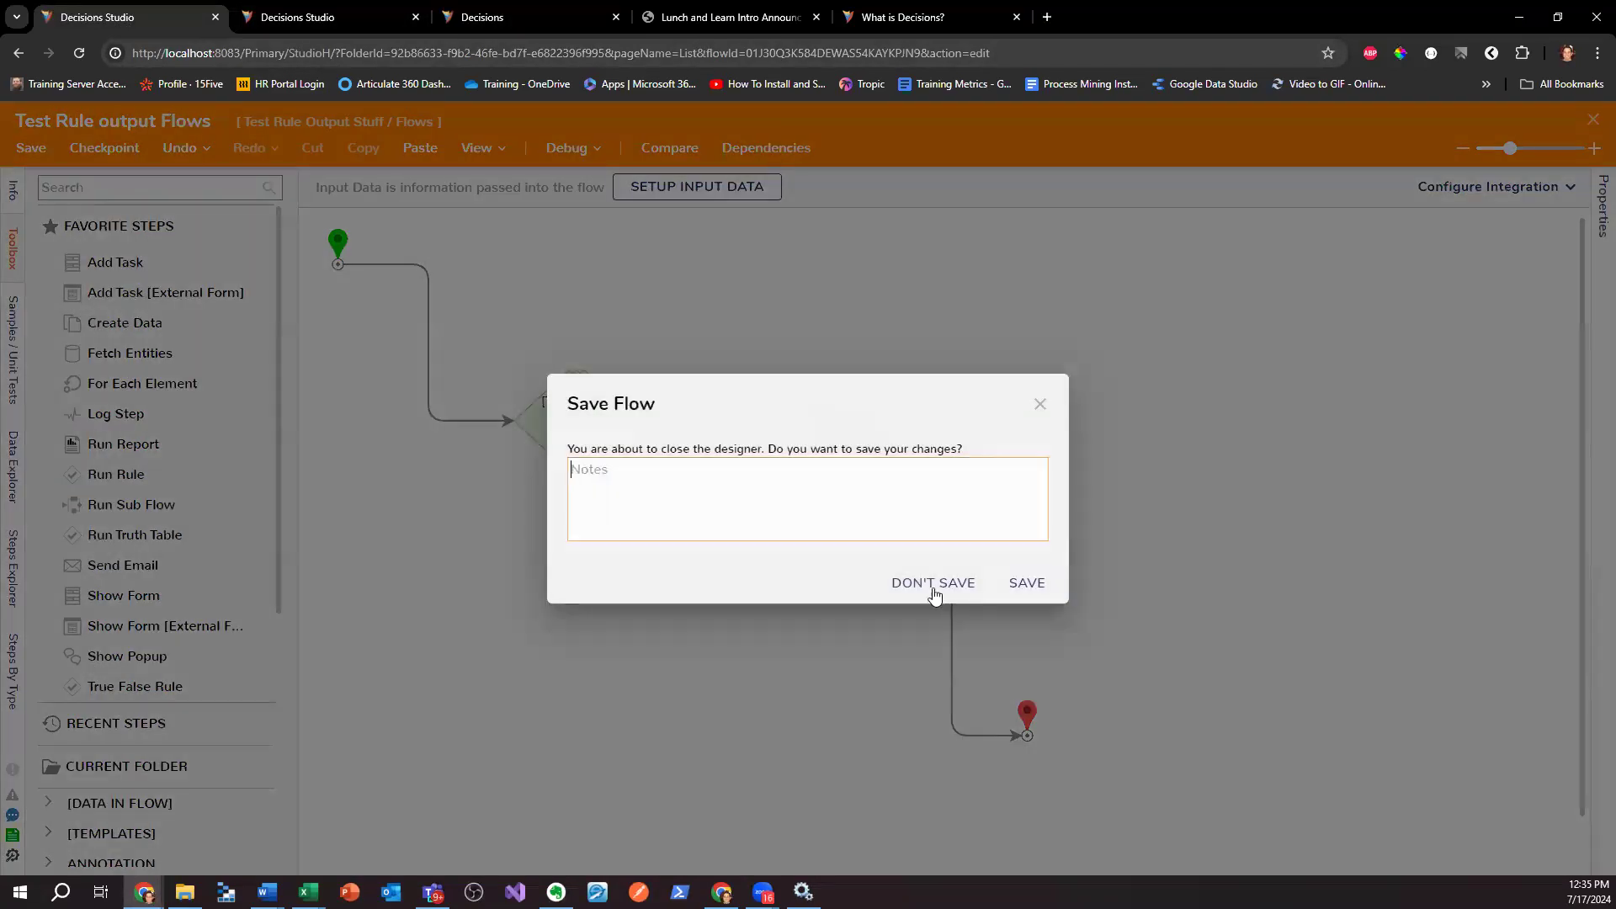
pyautogui.click(932, 583)
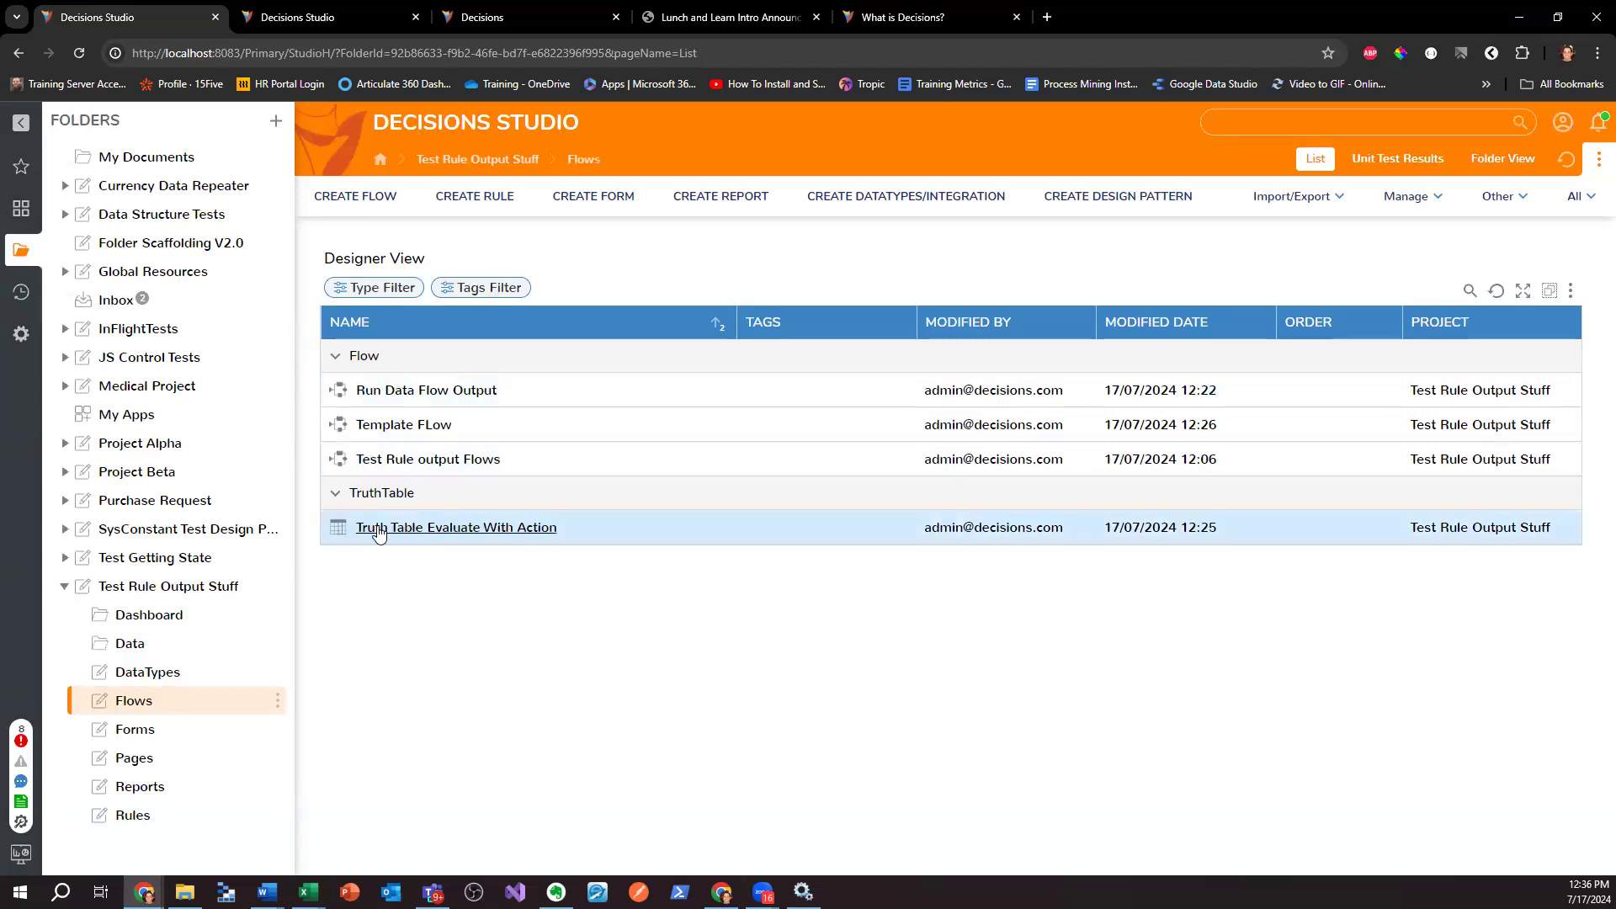
pyautogui.click(165, 785)
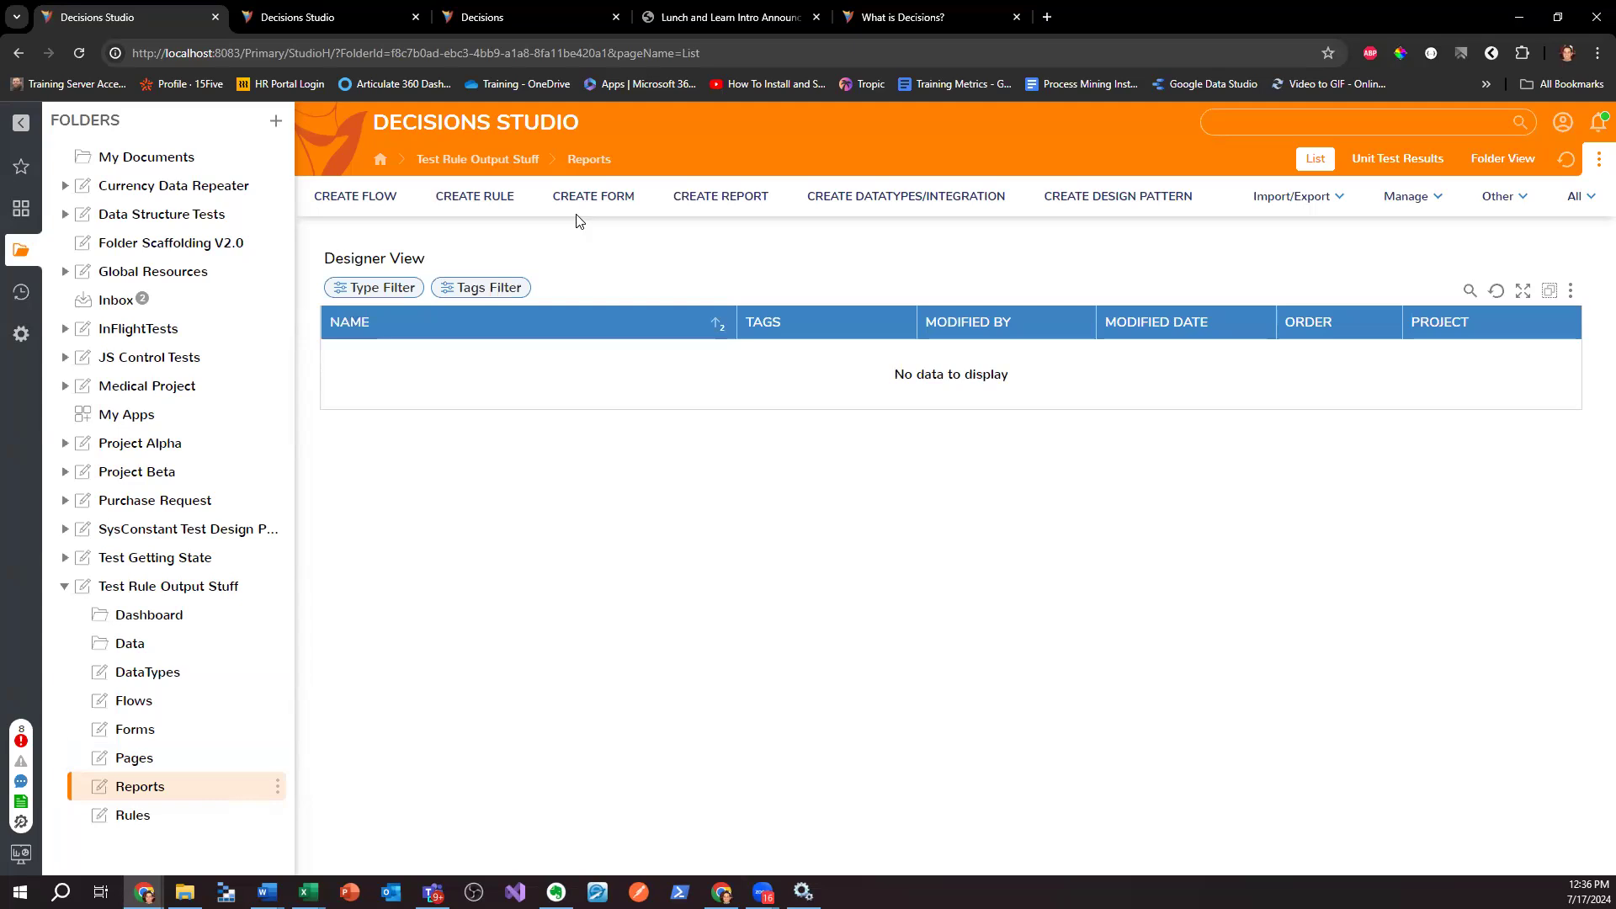
# - Create a report named 'Test Report' in place of the default 'Report 1'
pyautogui.click(721, 198)
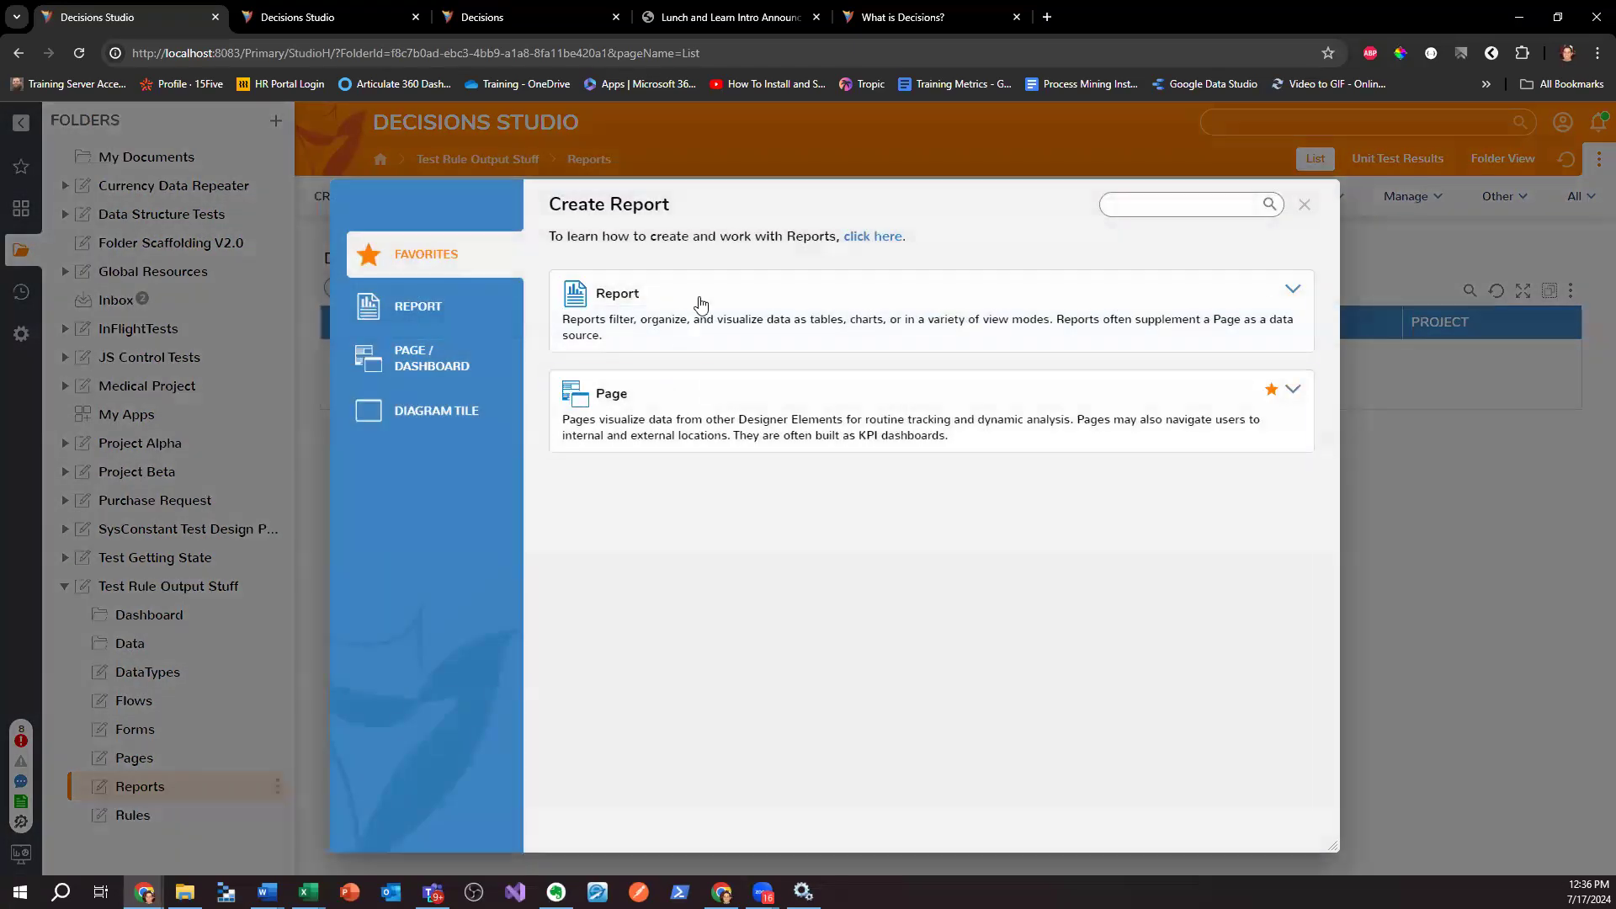
pyautogui.click(699, 307)
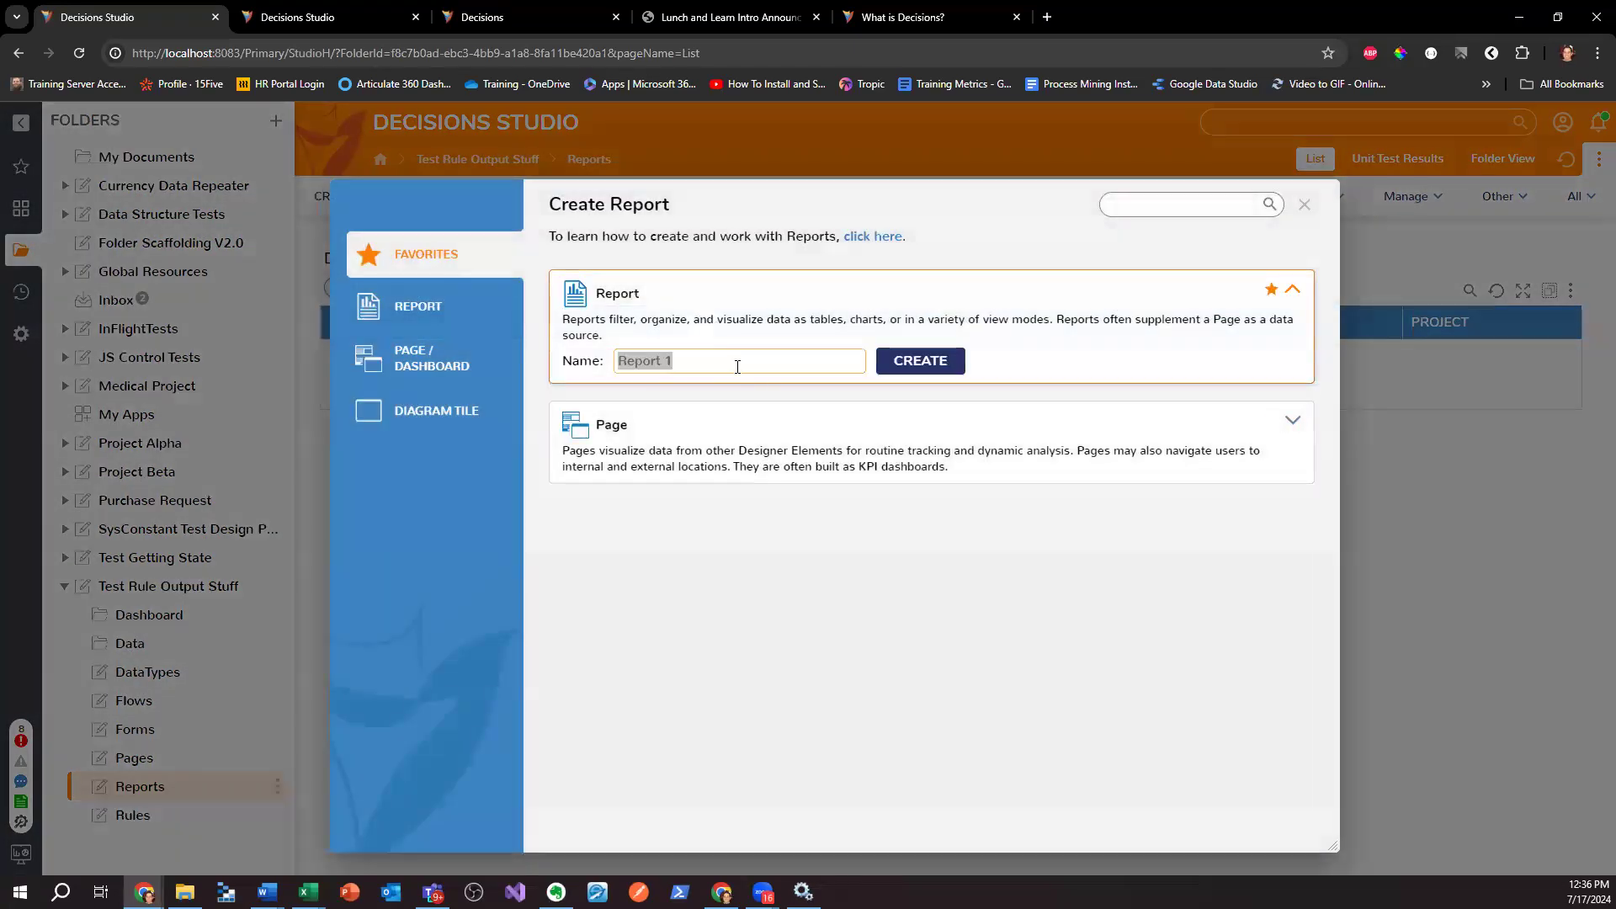
pyautogui.press('BackSpace')
pyautogui.write('Test Report')
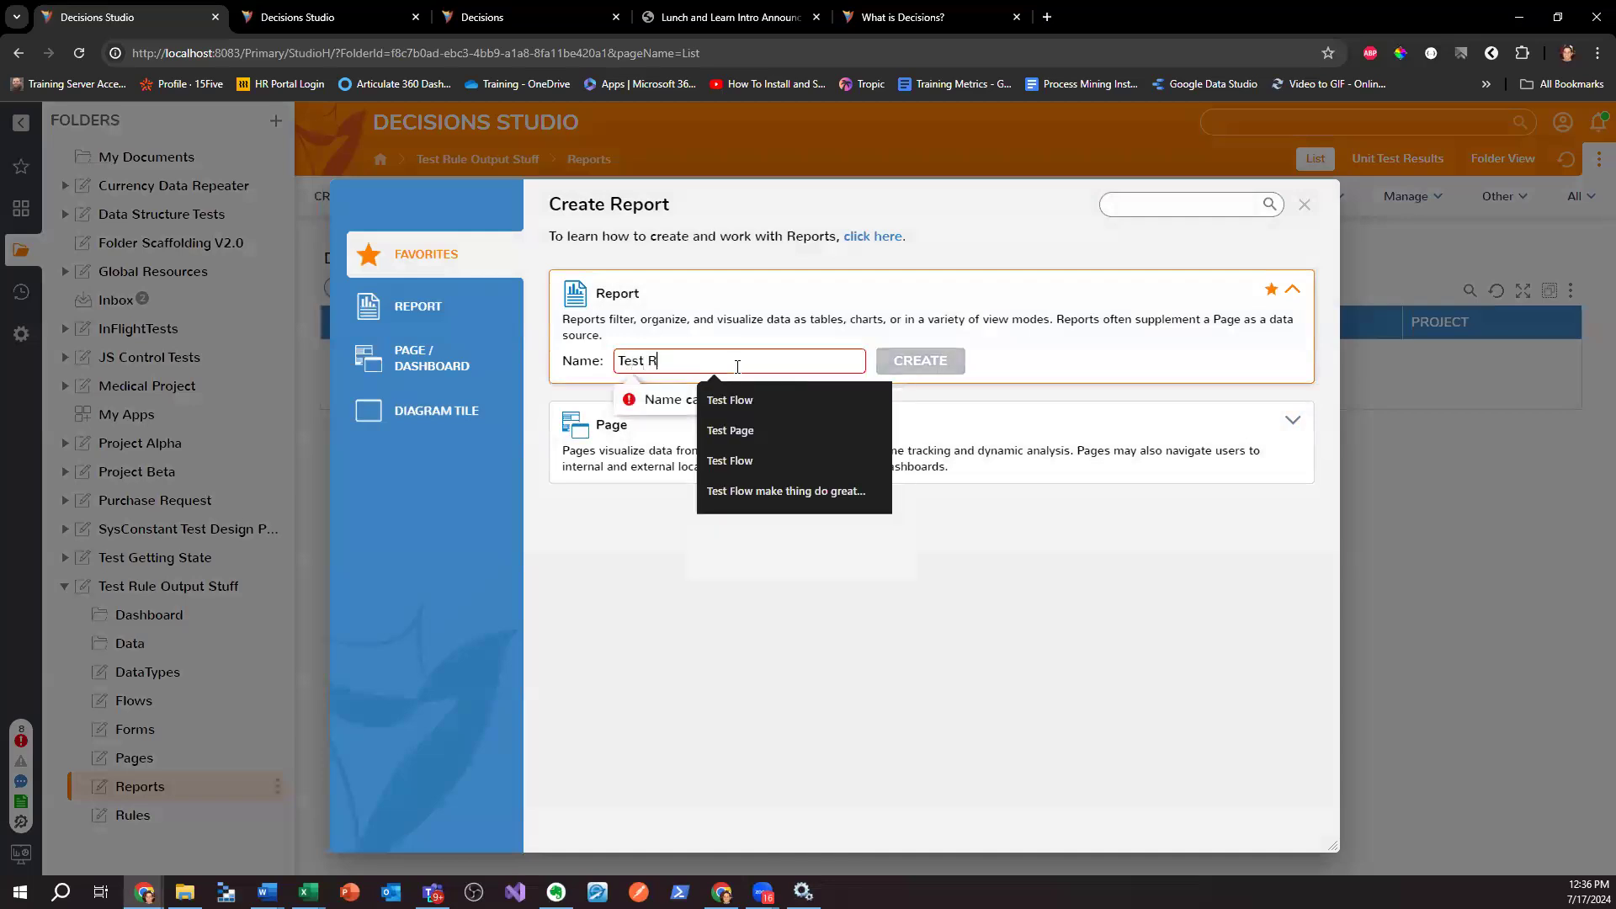
pyautogui.click(892, 360)
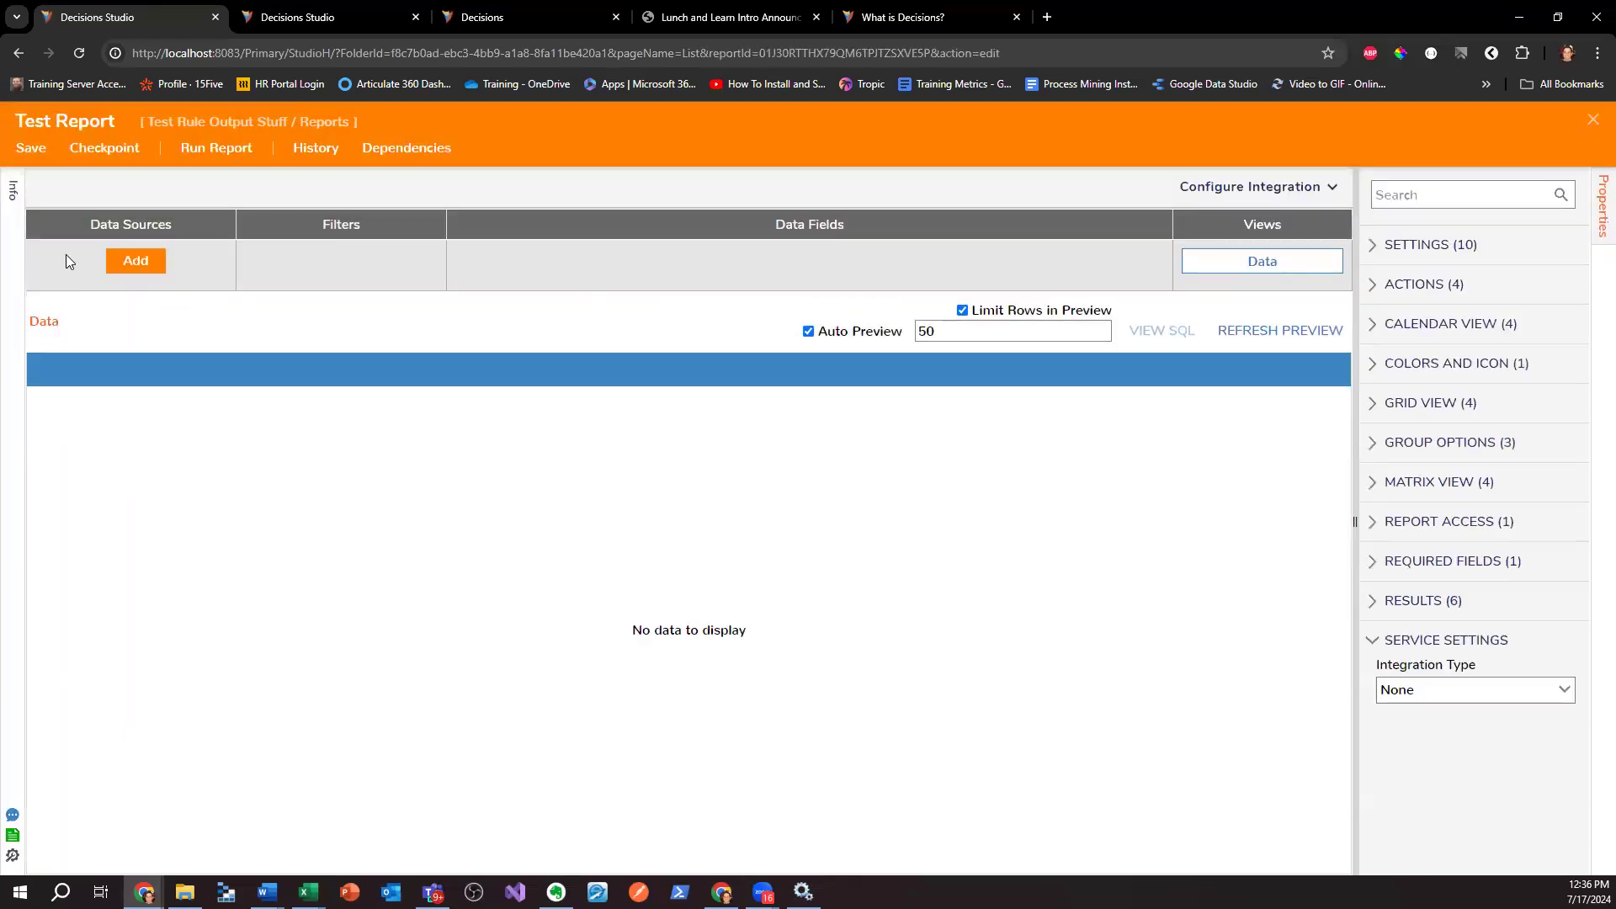
# - Add Account Data Source from the Common folder as the report's data source
pyautogui.click(142, 261)
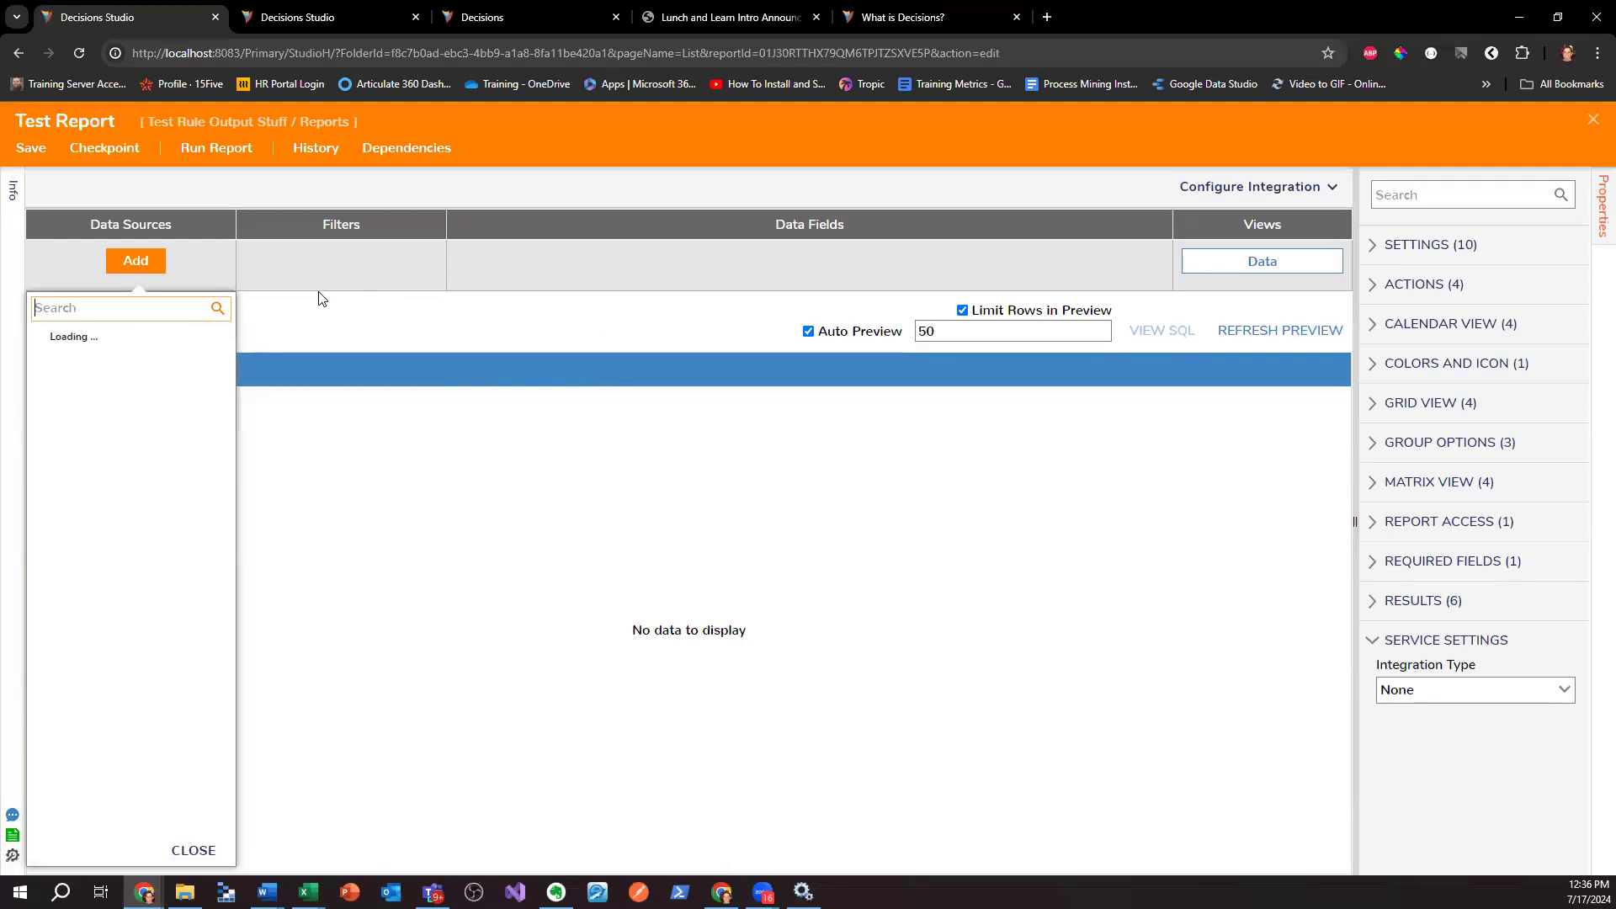
pyautogui.click(150, 268)
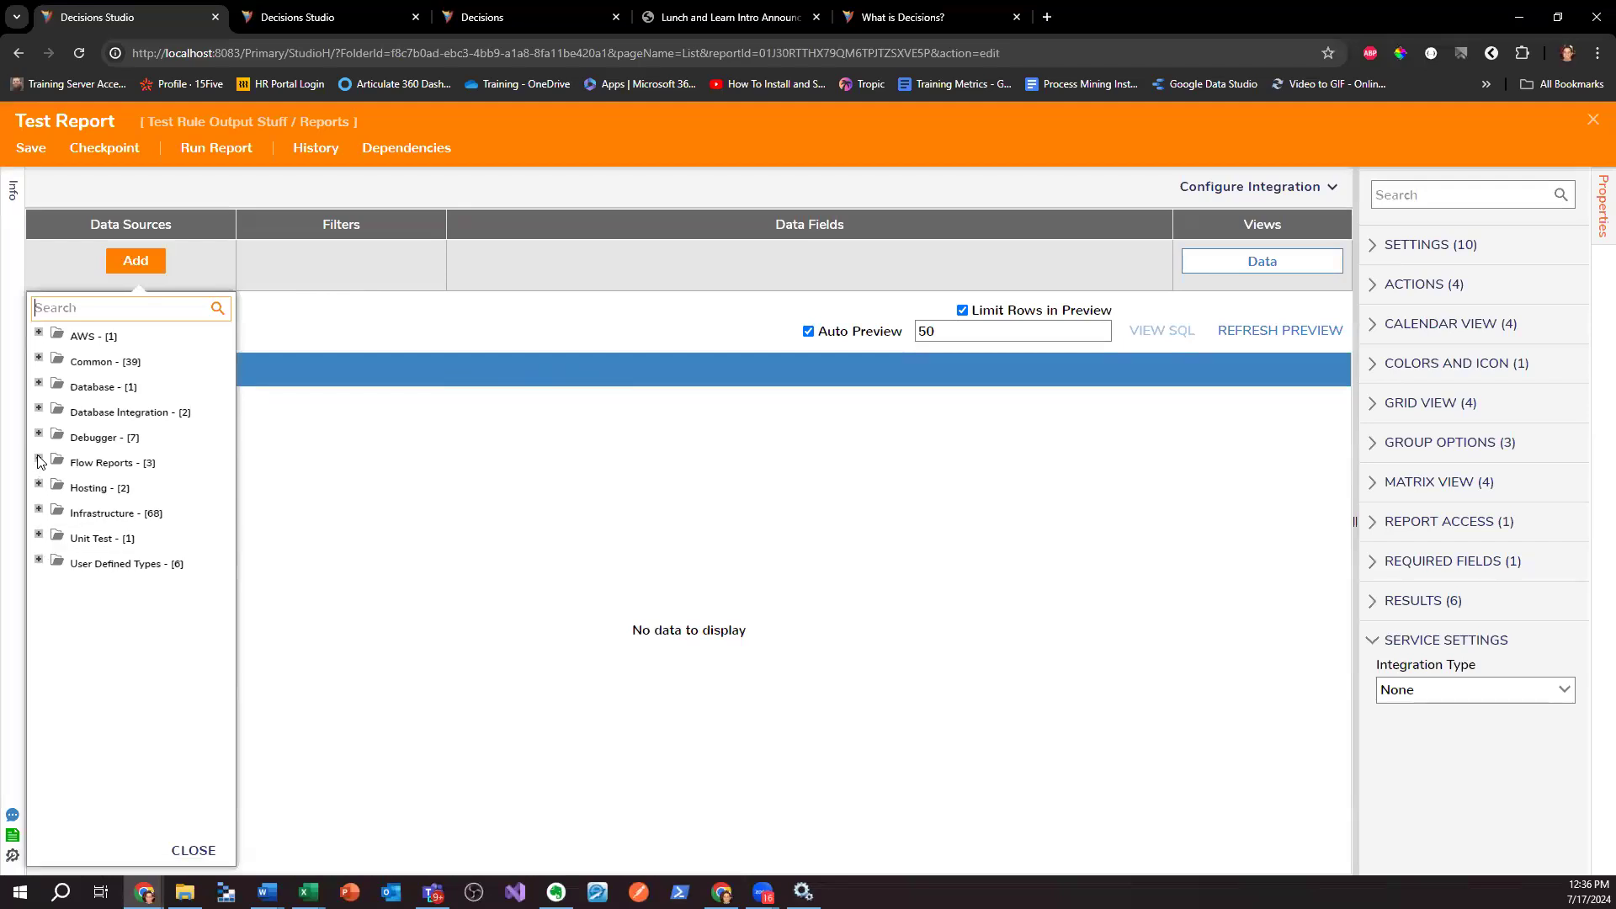
pyautogui.click(38, 362)
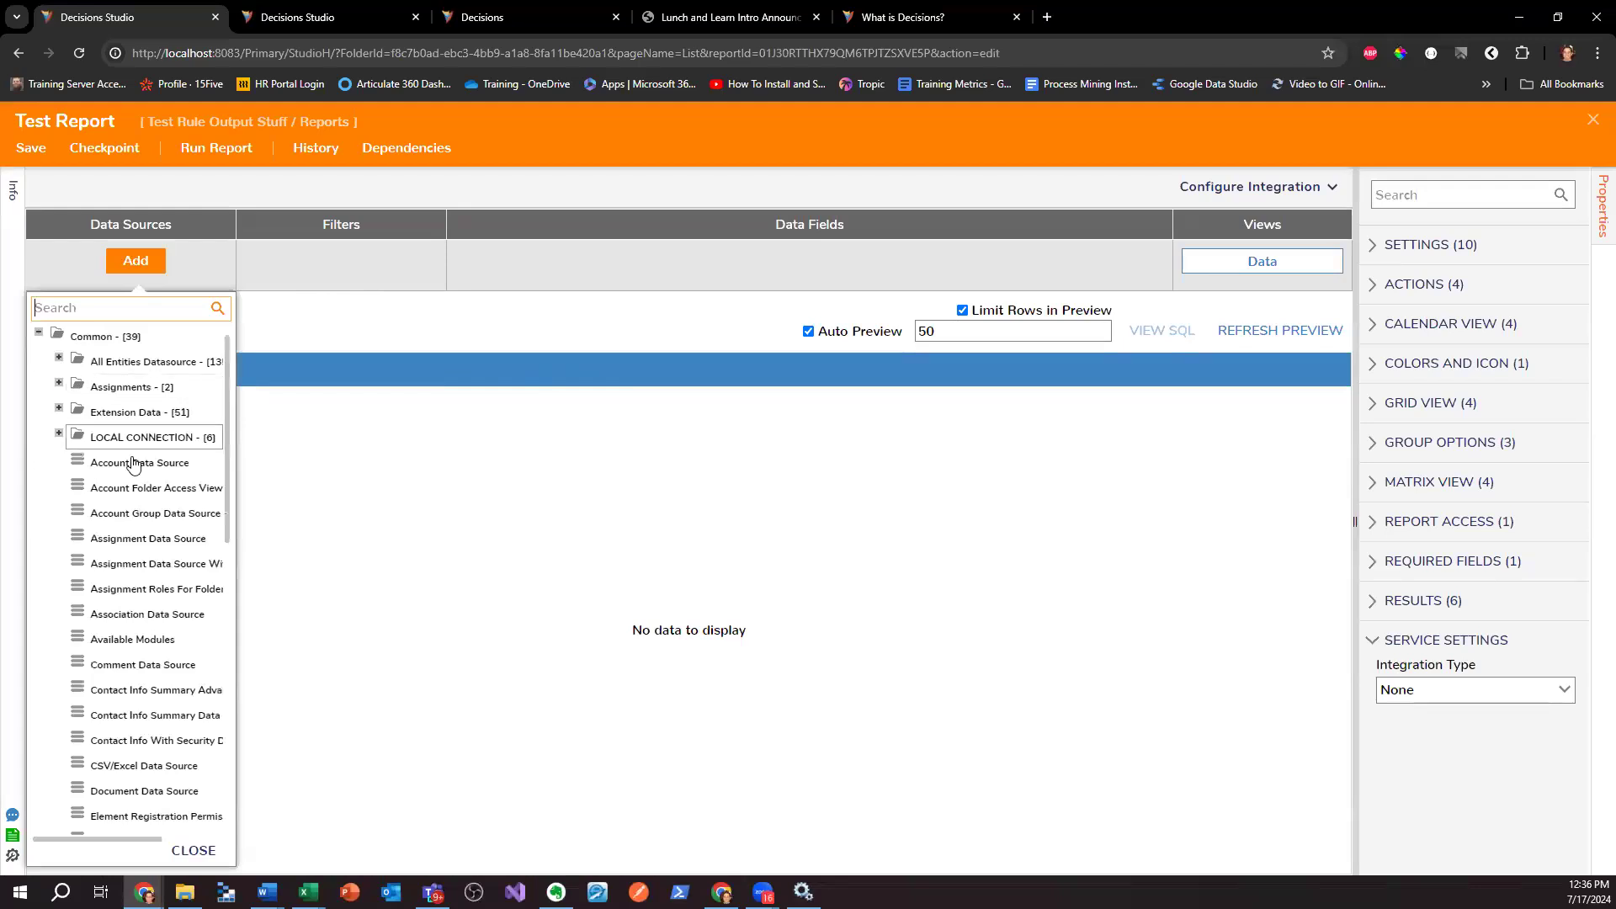
pyautogui.click(133, 464)
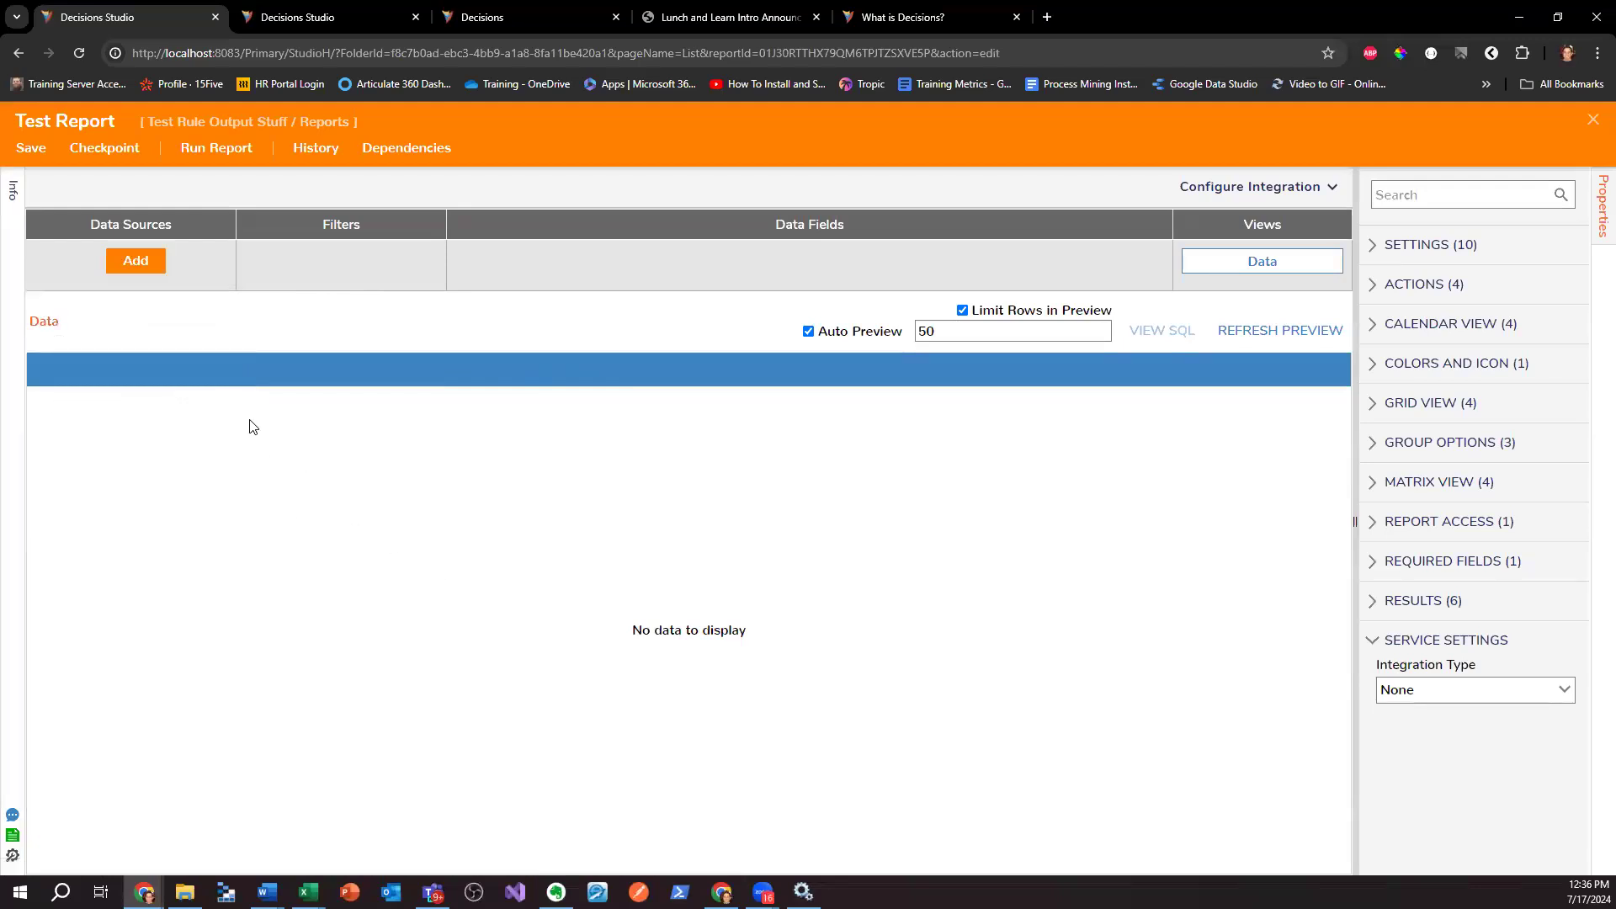
# - Add Entity Name as a report column, then browse the field list for another column
pyautogui.click(480, 261)
pyautogui.scroll(-4, 820, 665)
pyautogui.scroll(-6, 821, 667)
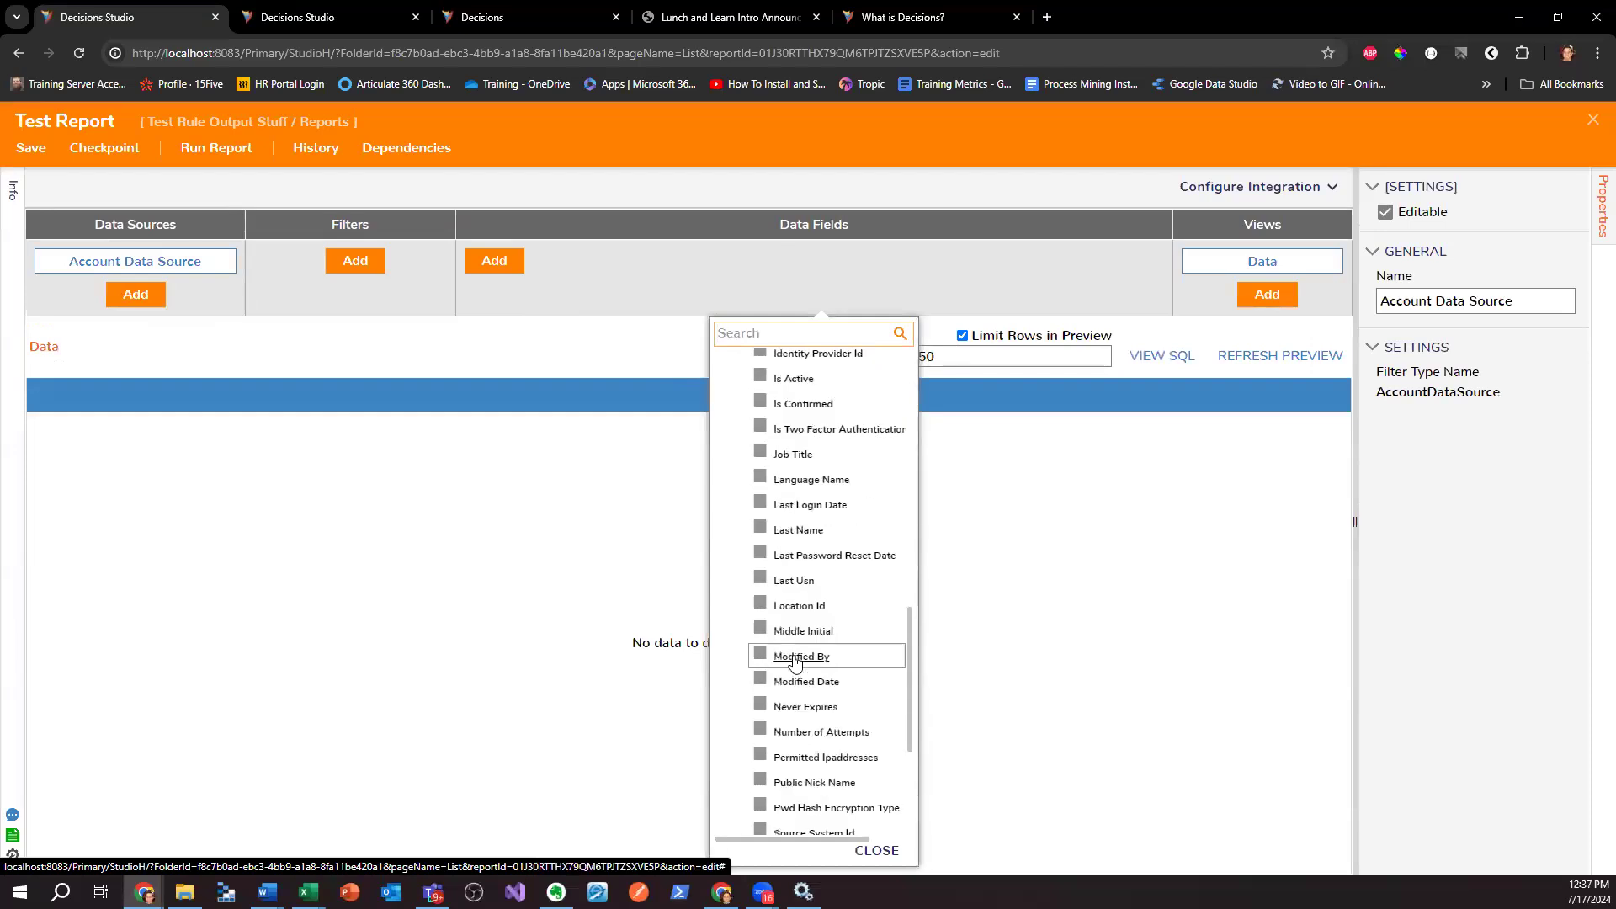
pyautogui.scroll(5, 795, 663)
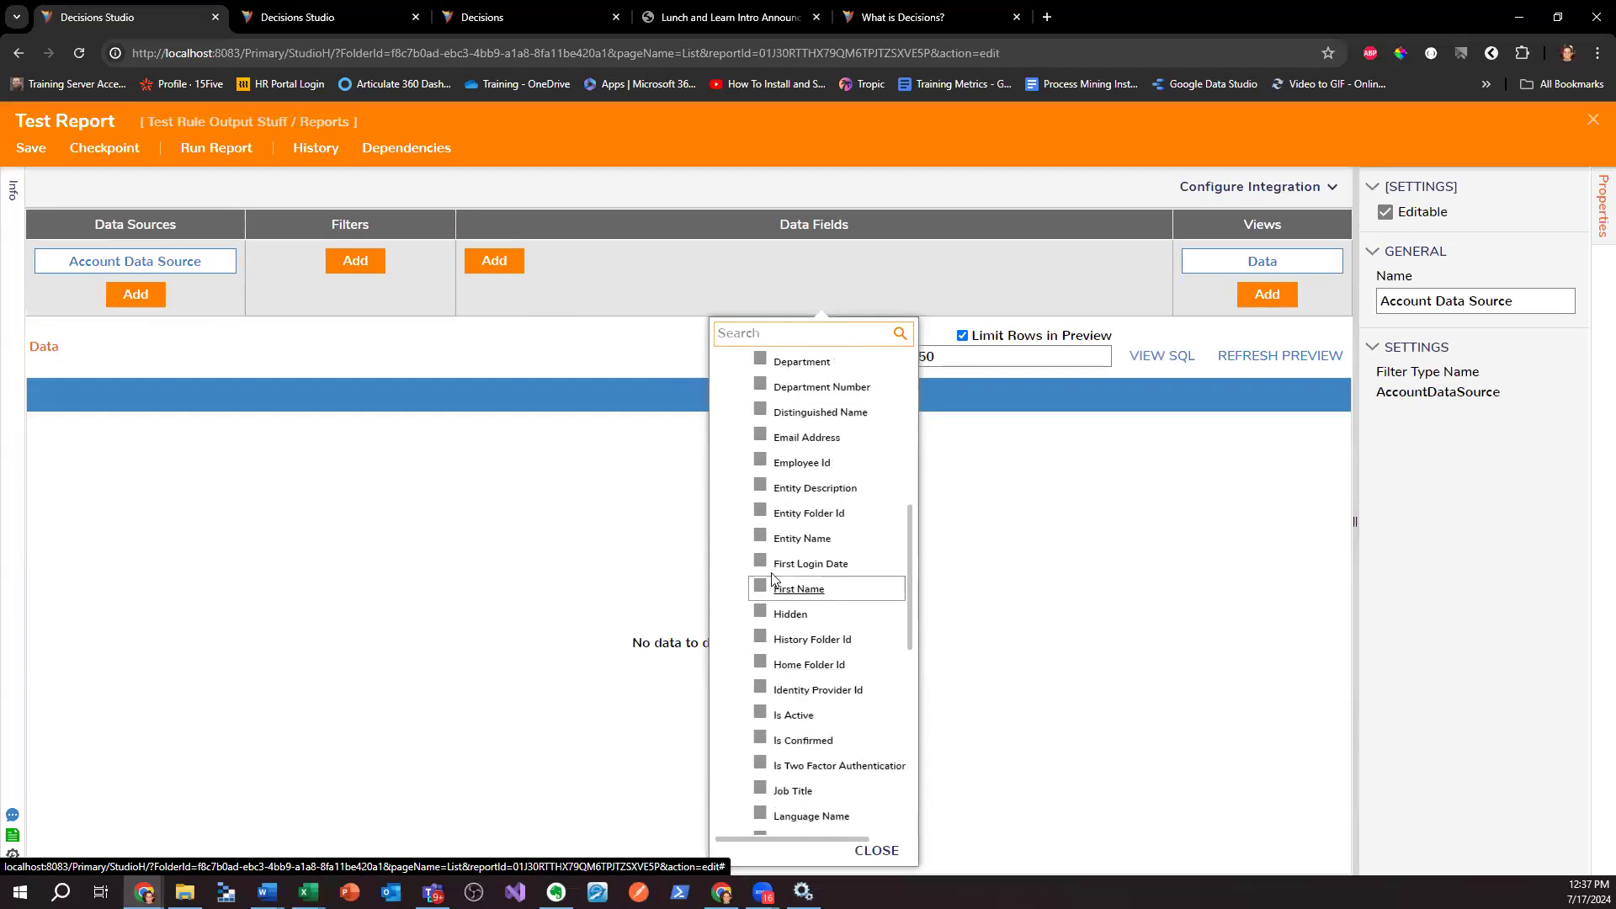
pyautogui.click(760, 538)
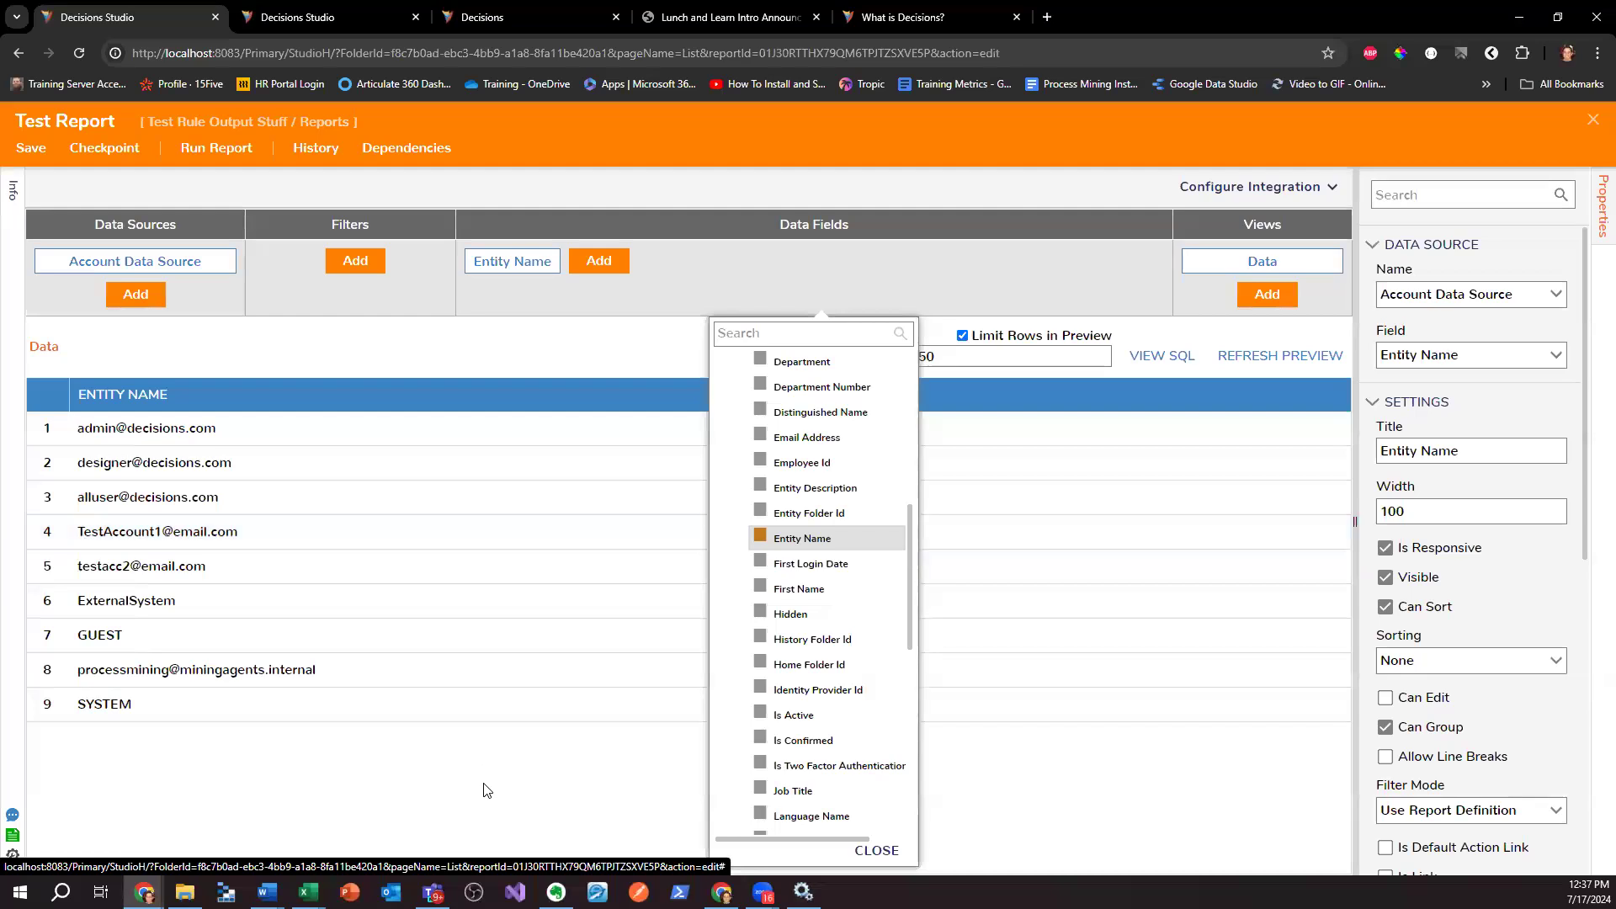
pyautogui.click(486, 790)
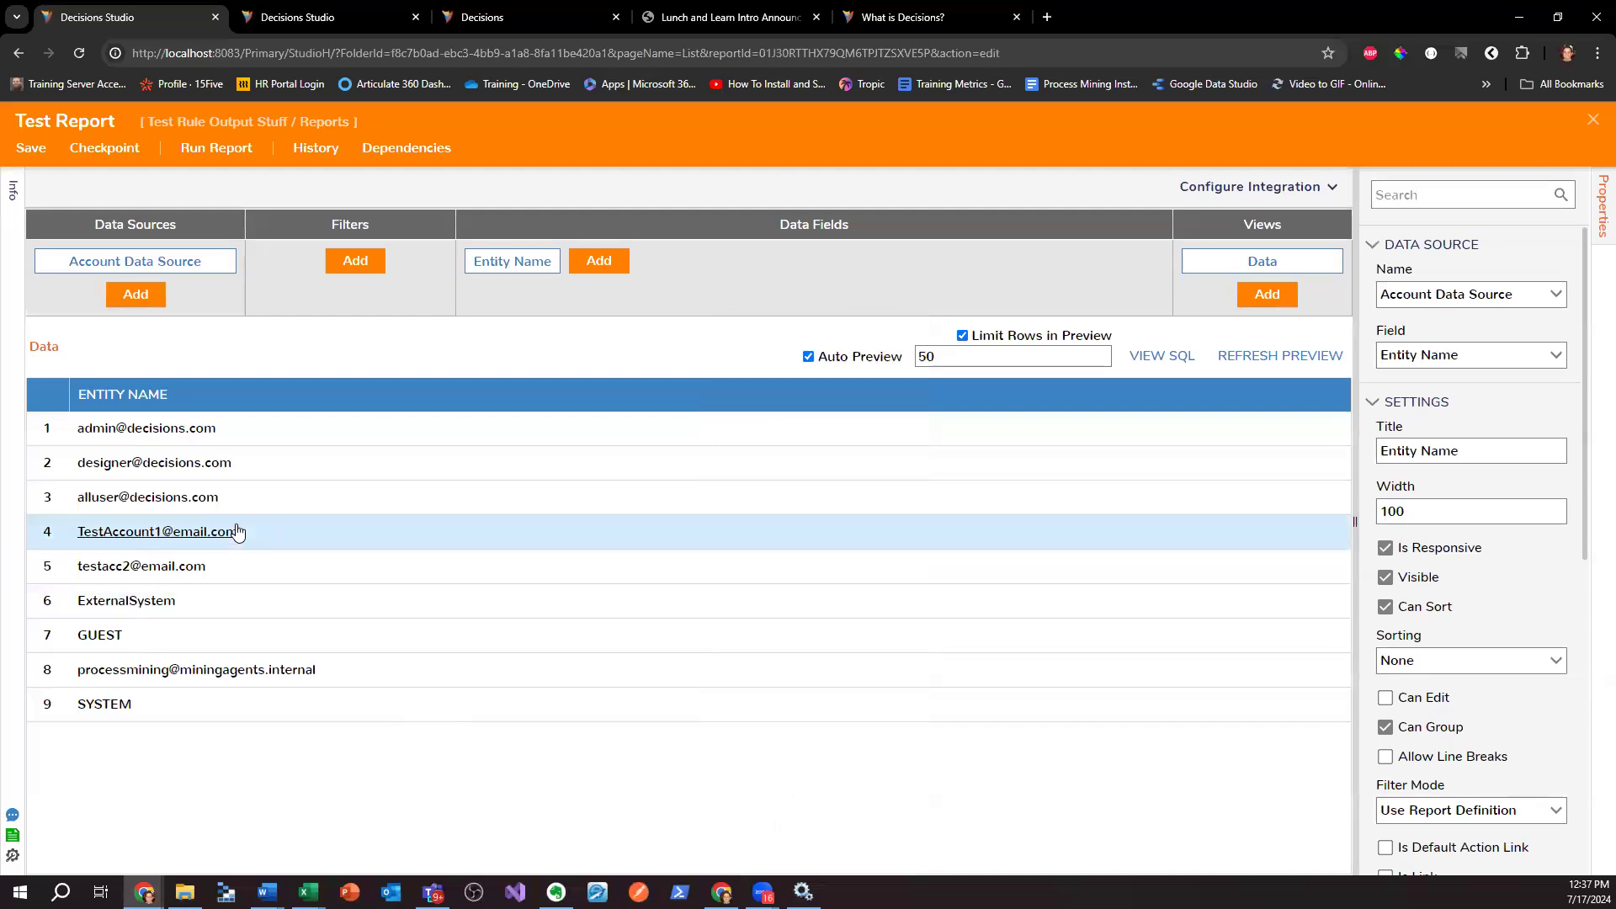
pyautogui.click(596, 261)
pyautogui.scroll(-10, 804, 537)
pyautogui.scroll(-10, 807, 539)
pyautogui.scroll(-5, 857, 697)
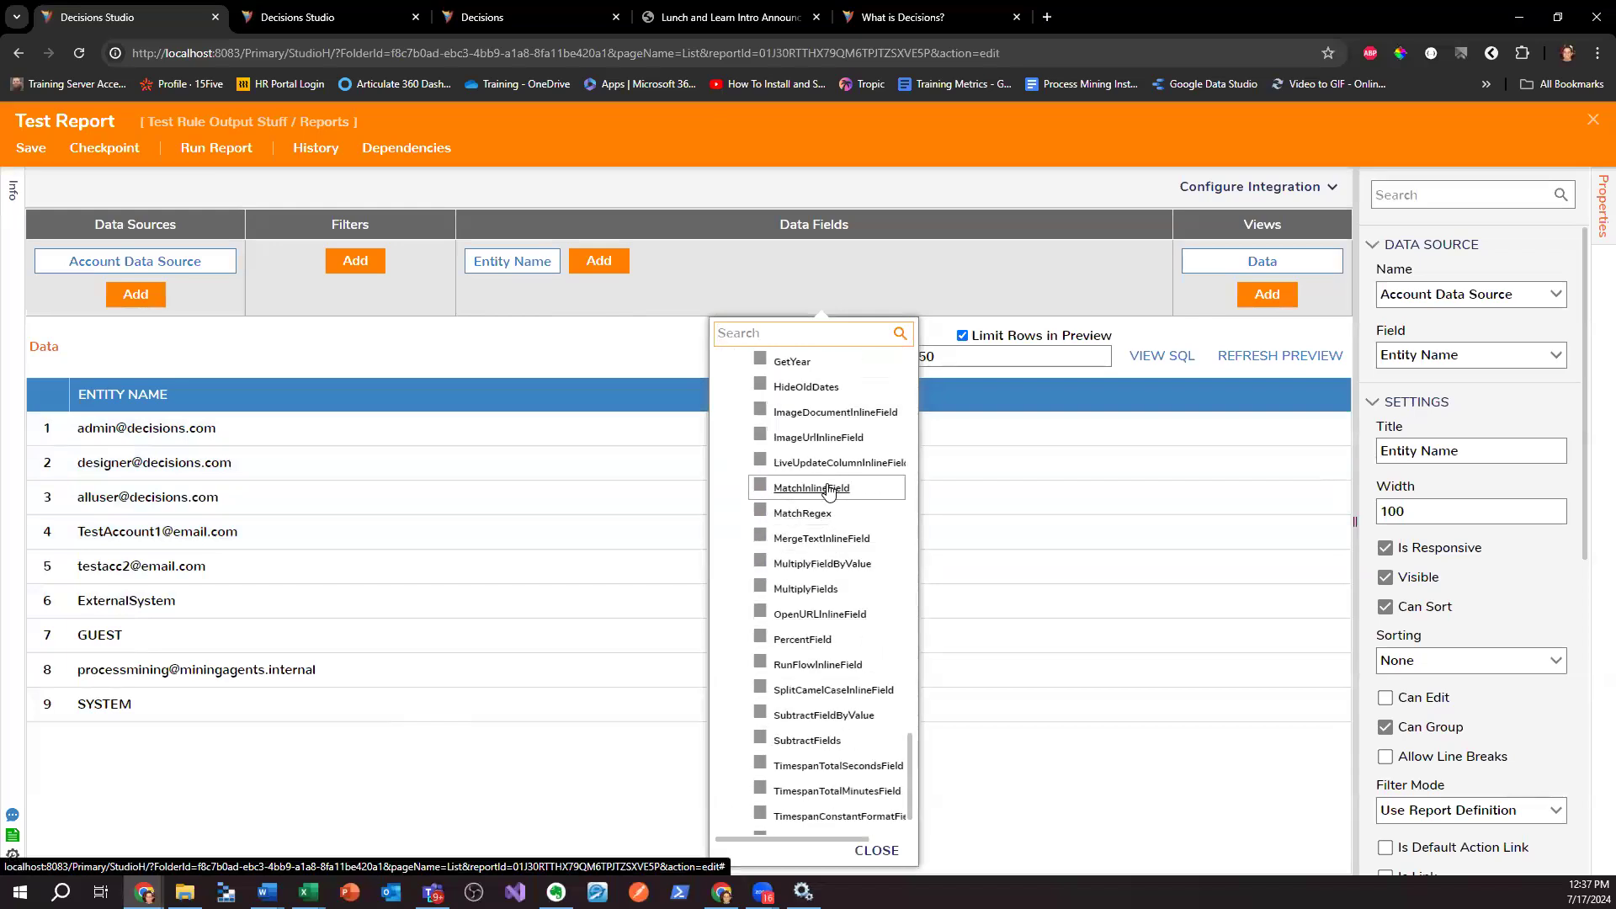
pyautogui.scroll(-1, 830, 493)
# - Add a RunFlowInlineField calculated column whose display text is 'Test'
pyautogui.click(821, 596)
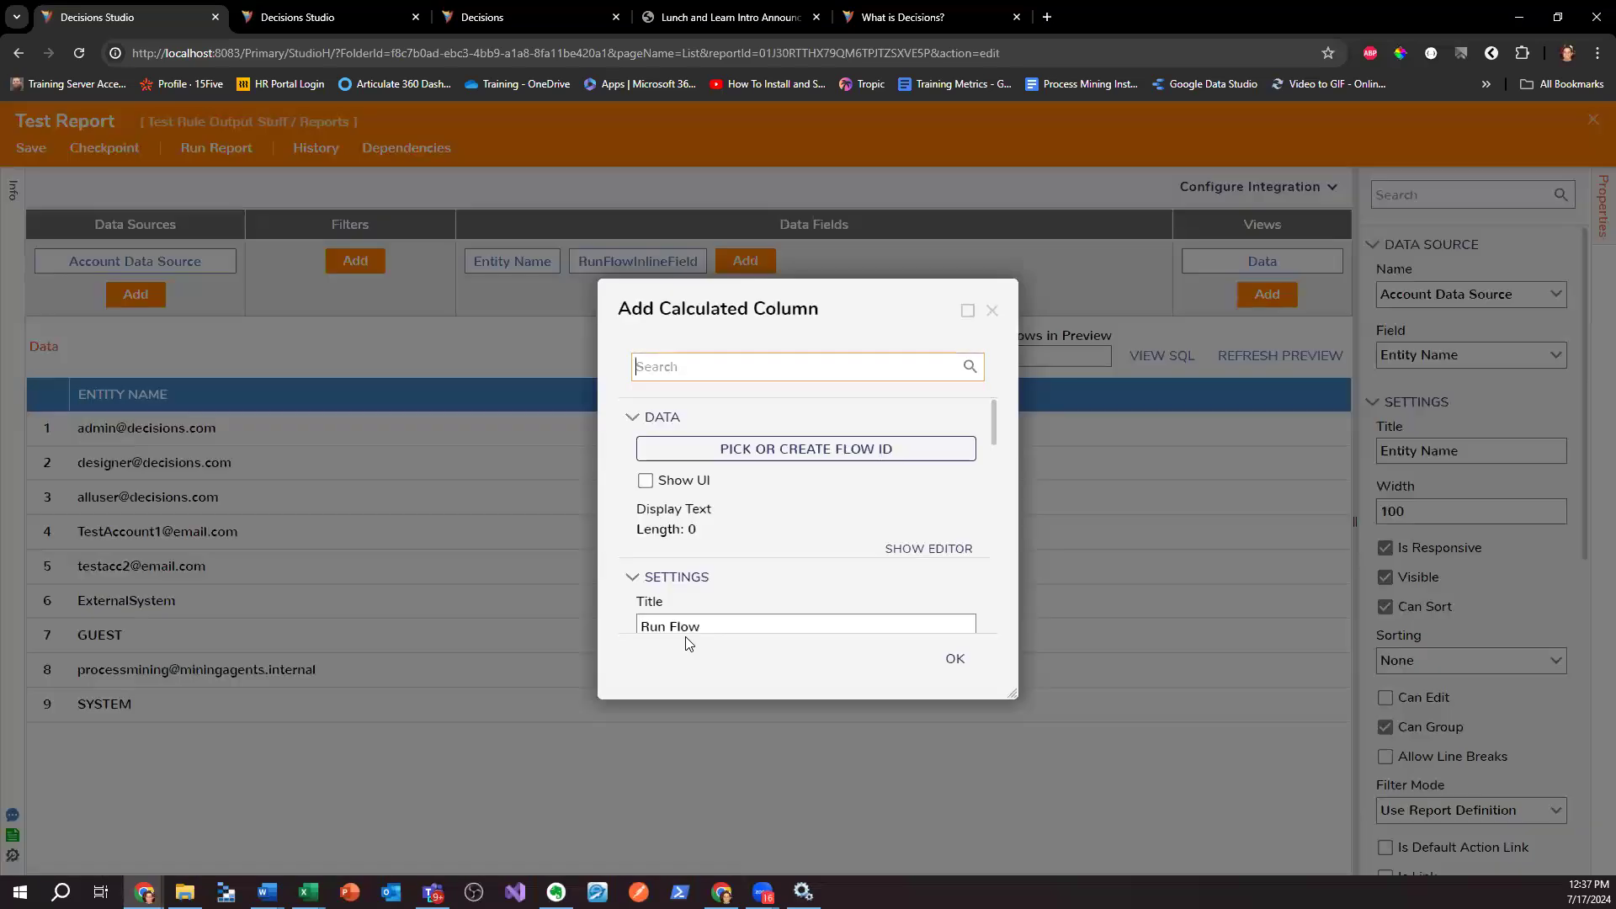
pyautogui.scroll(-2, 785, 549)
pyautogui.scroll(2, 785, 549)
pyautogui.click(925, 558)
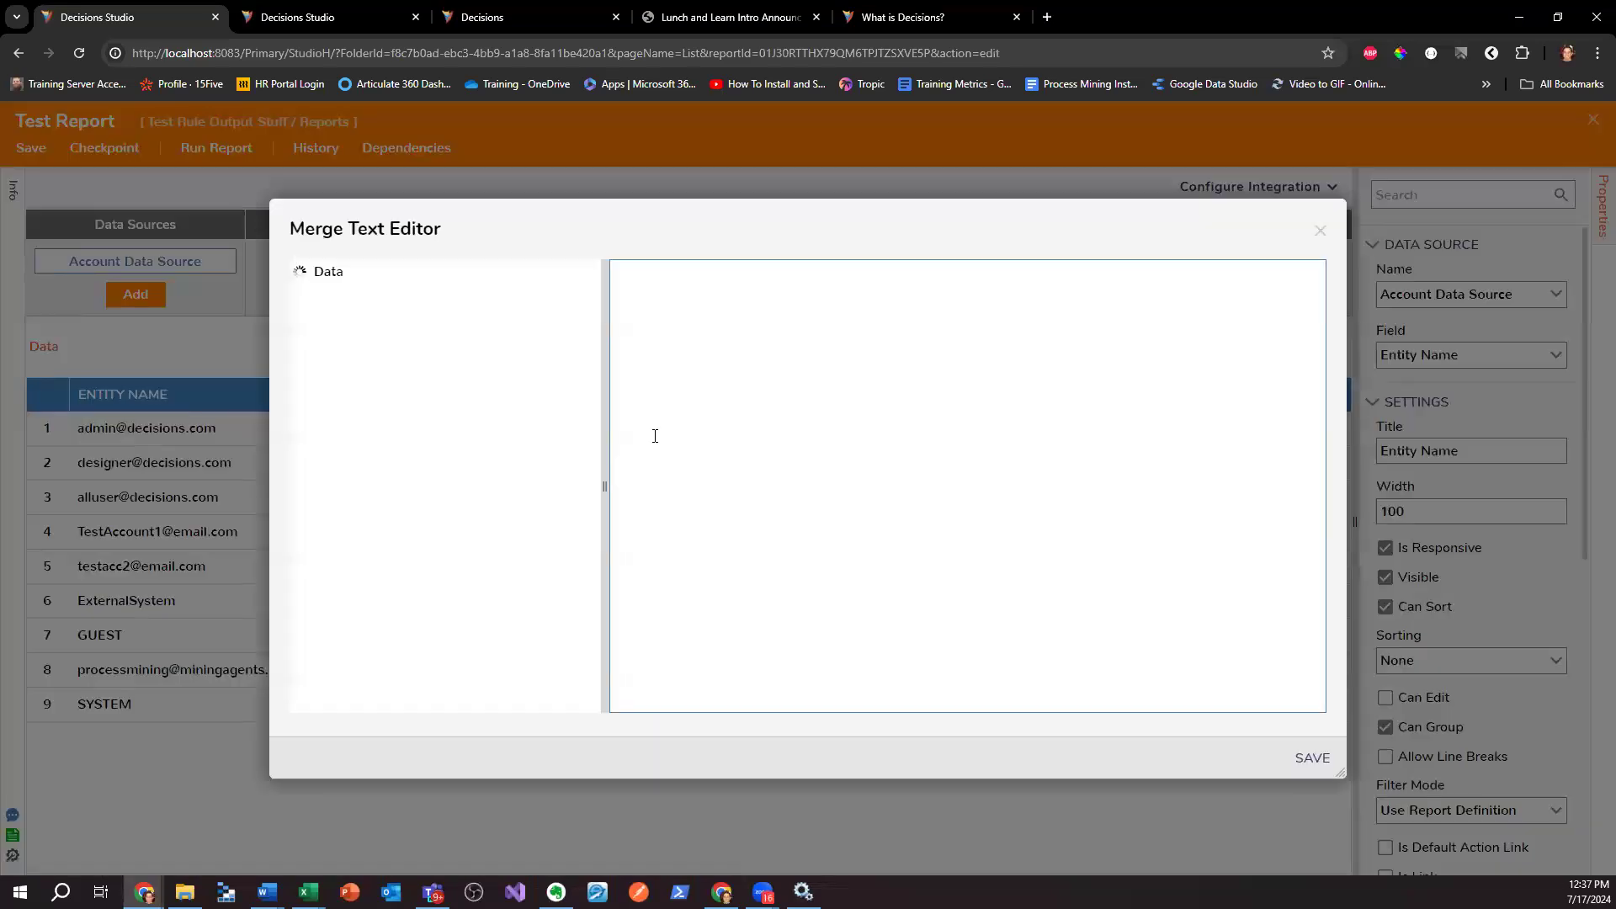
pyautogui.write('Test')
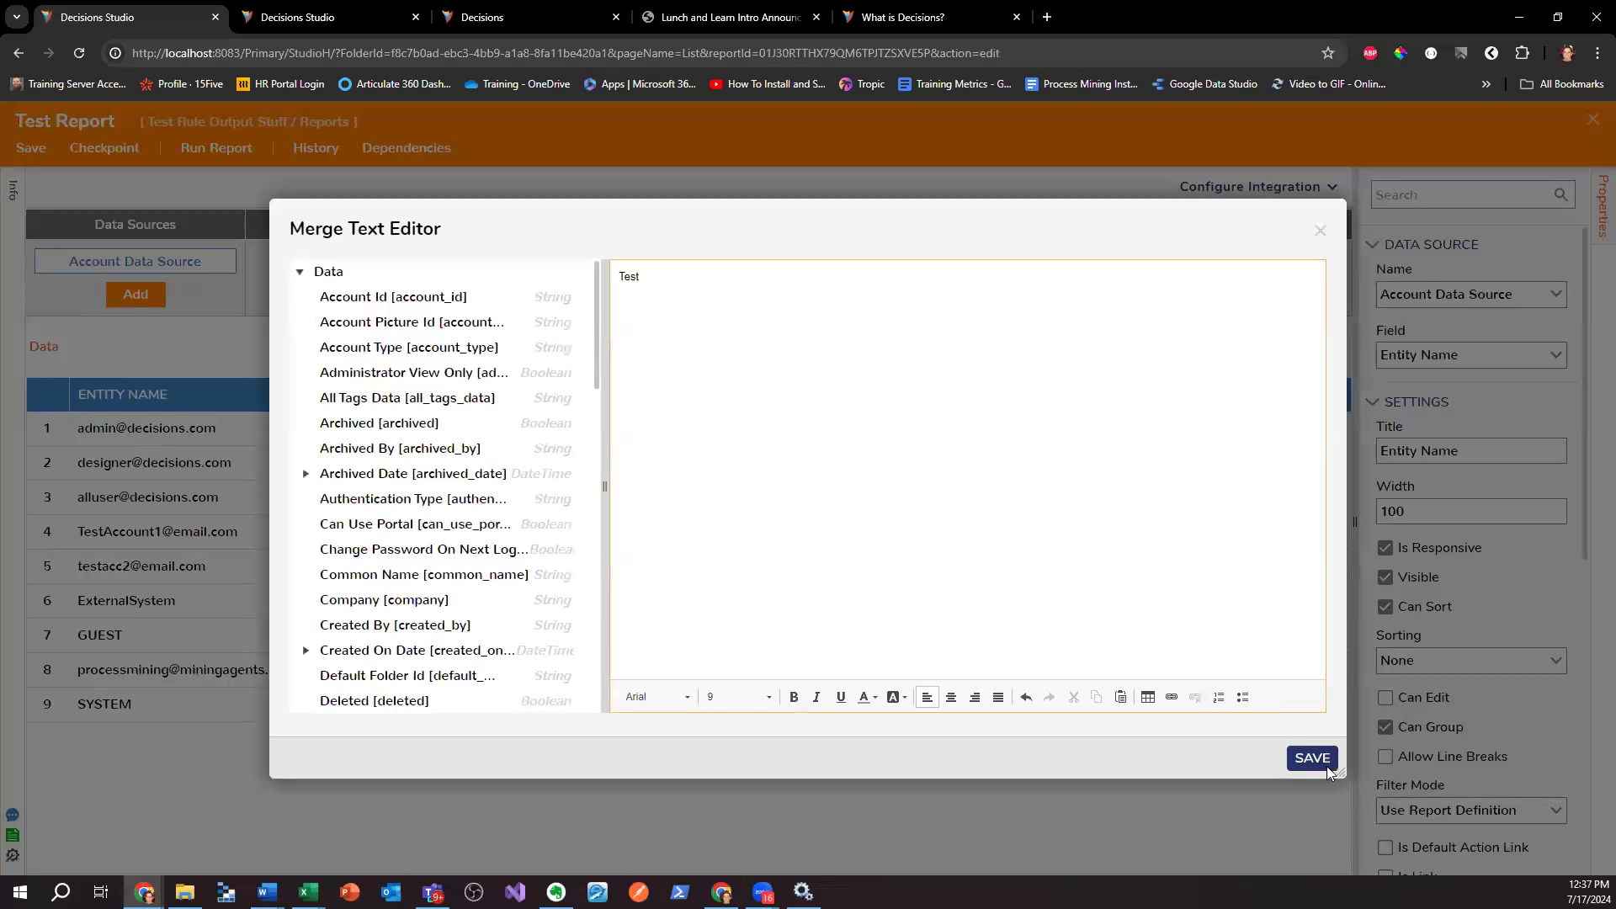
pyautogui.click(1319, 761)
pyautogui.click(954, 659)
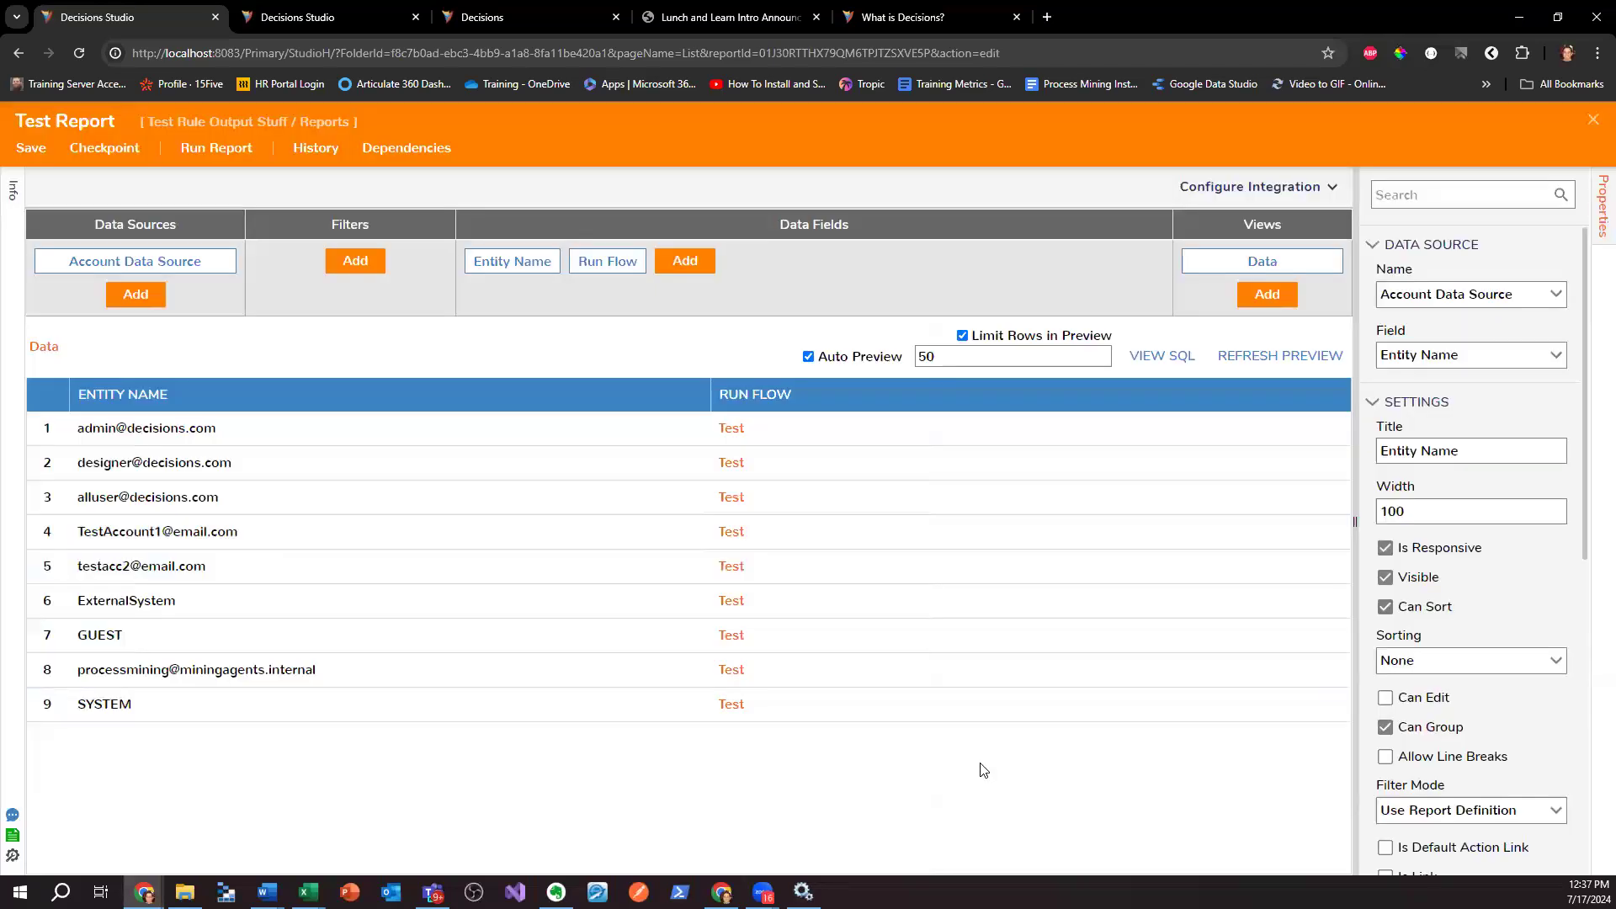
# - Open the Run Flow column's settings and browse the field list again
pyautogui.click(606, 260)
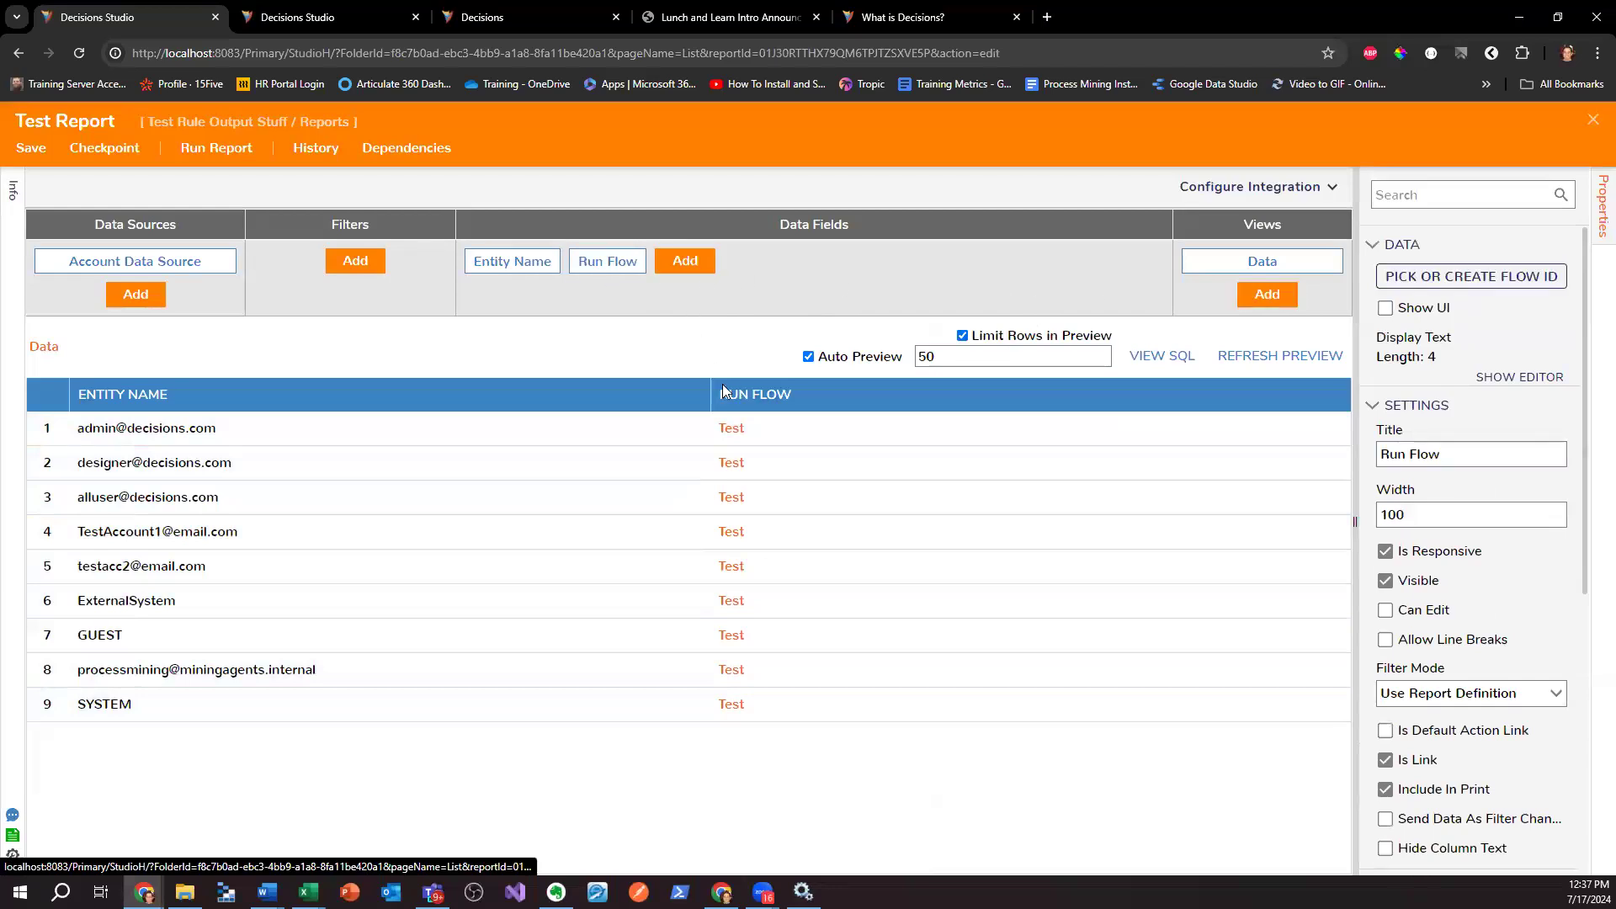
pyautogui.click(682, 262)
pyautogui.scroll(-5, 778, 616)
pyautogui.scroll(-3, 778, 615)
pyautogui.click(721, 819)
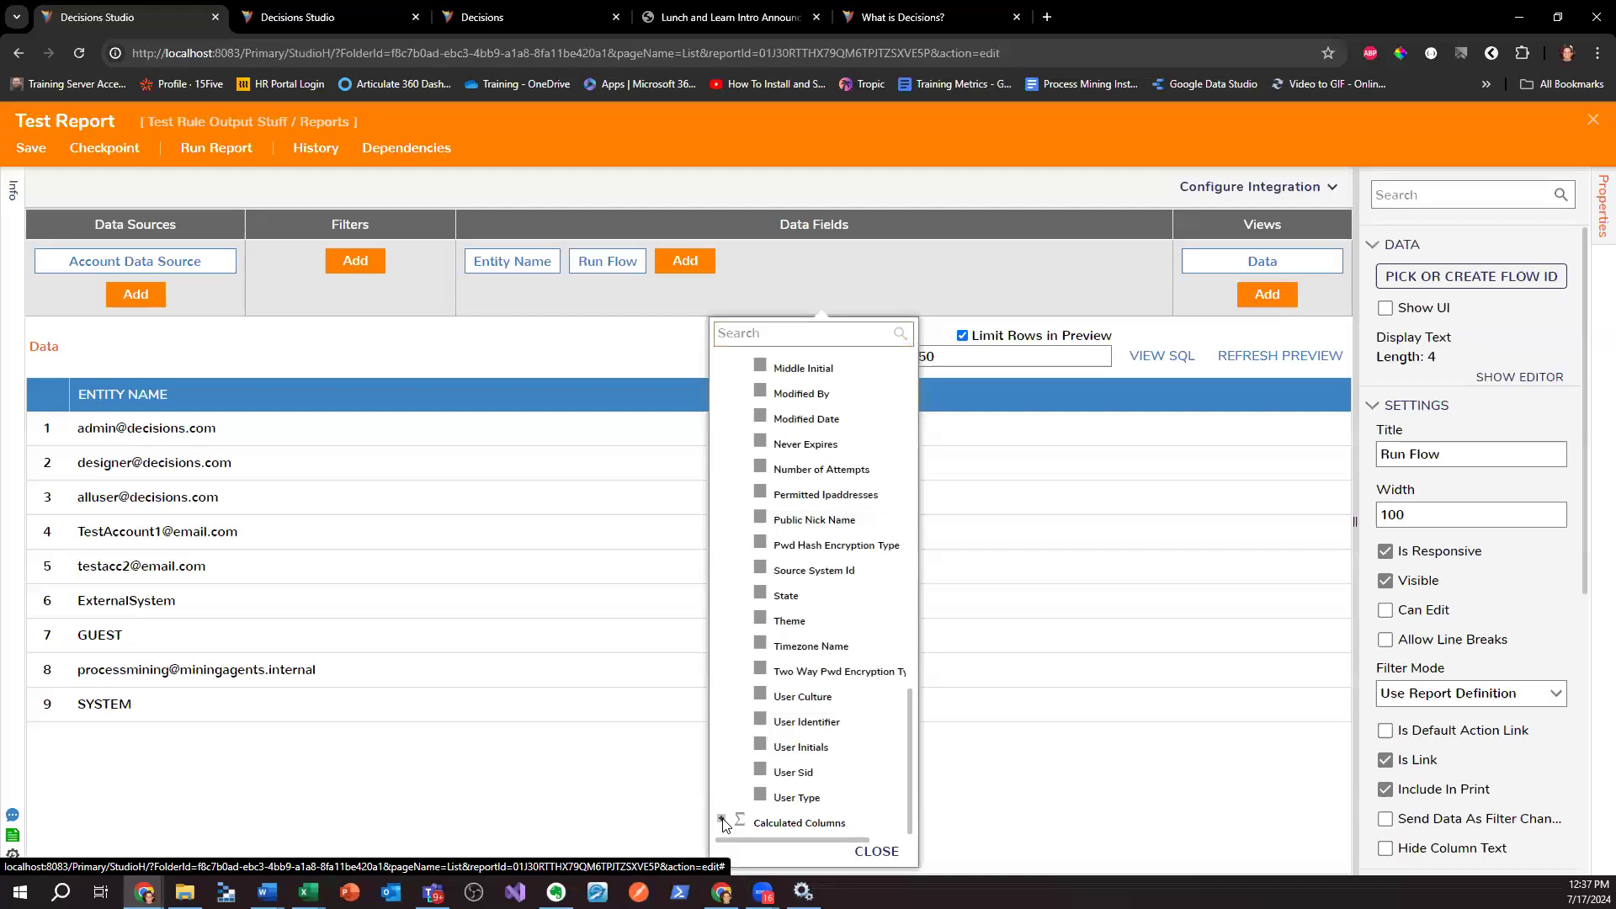
pyautogui.scroll(-5, 834, 640)
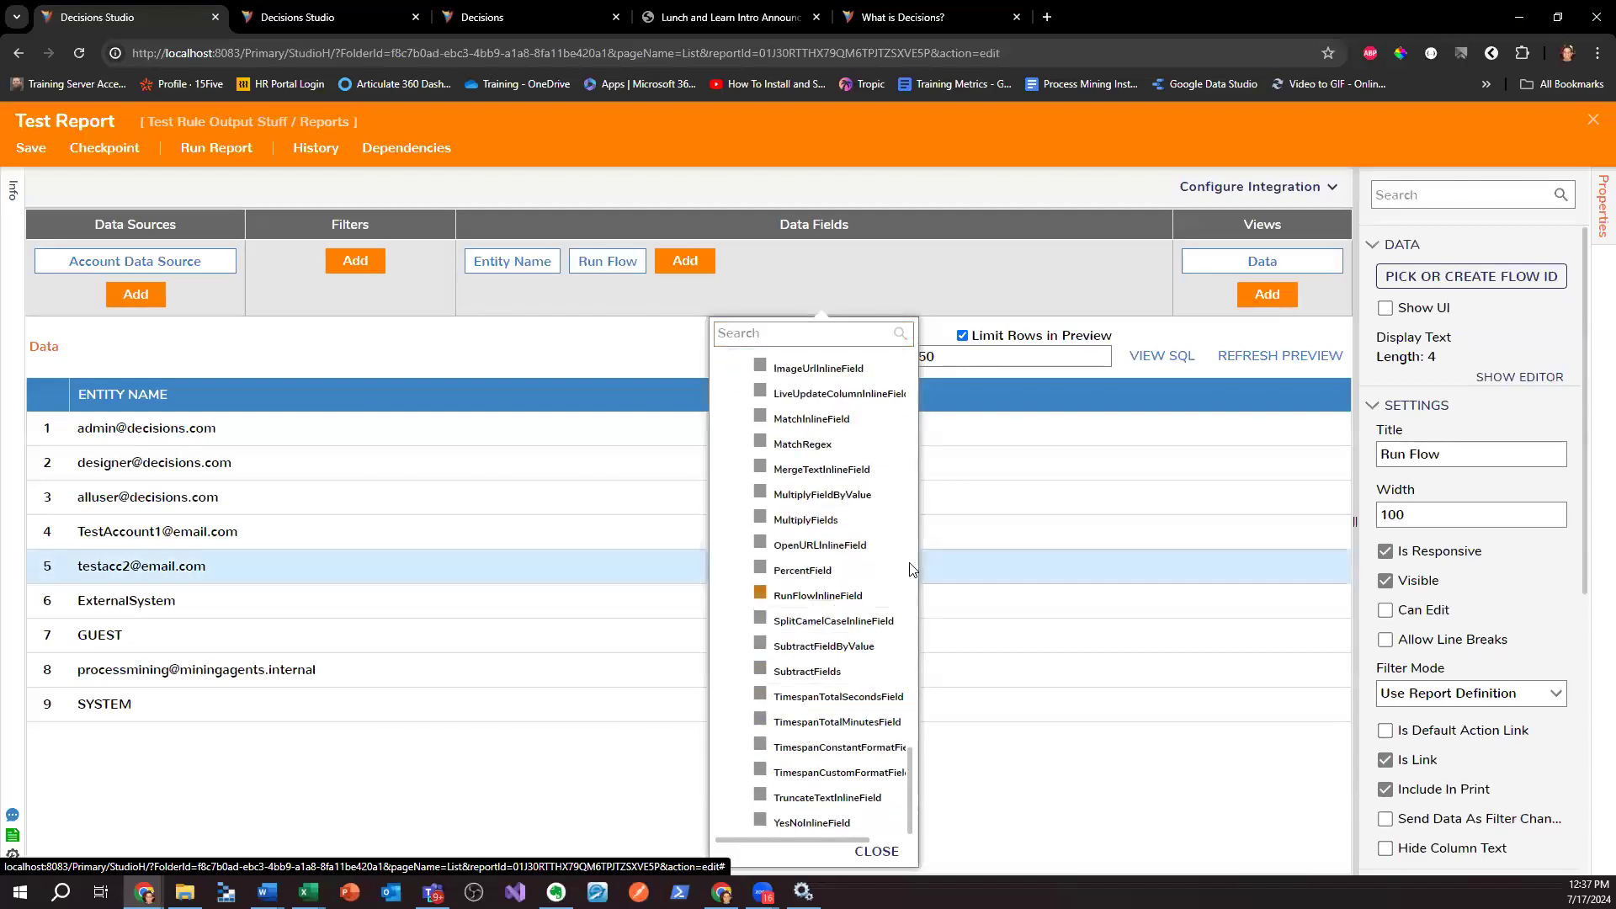
pyautogui.scroll(2, 811, 617)
pyautogui.scroll(6, 811, 623)
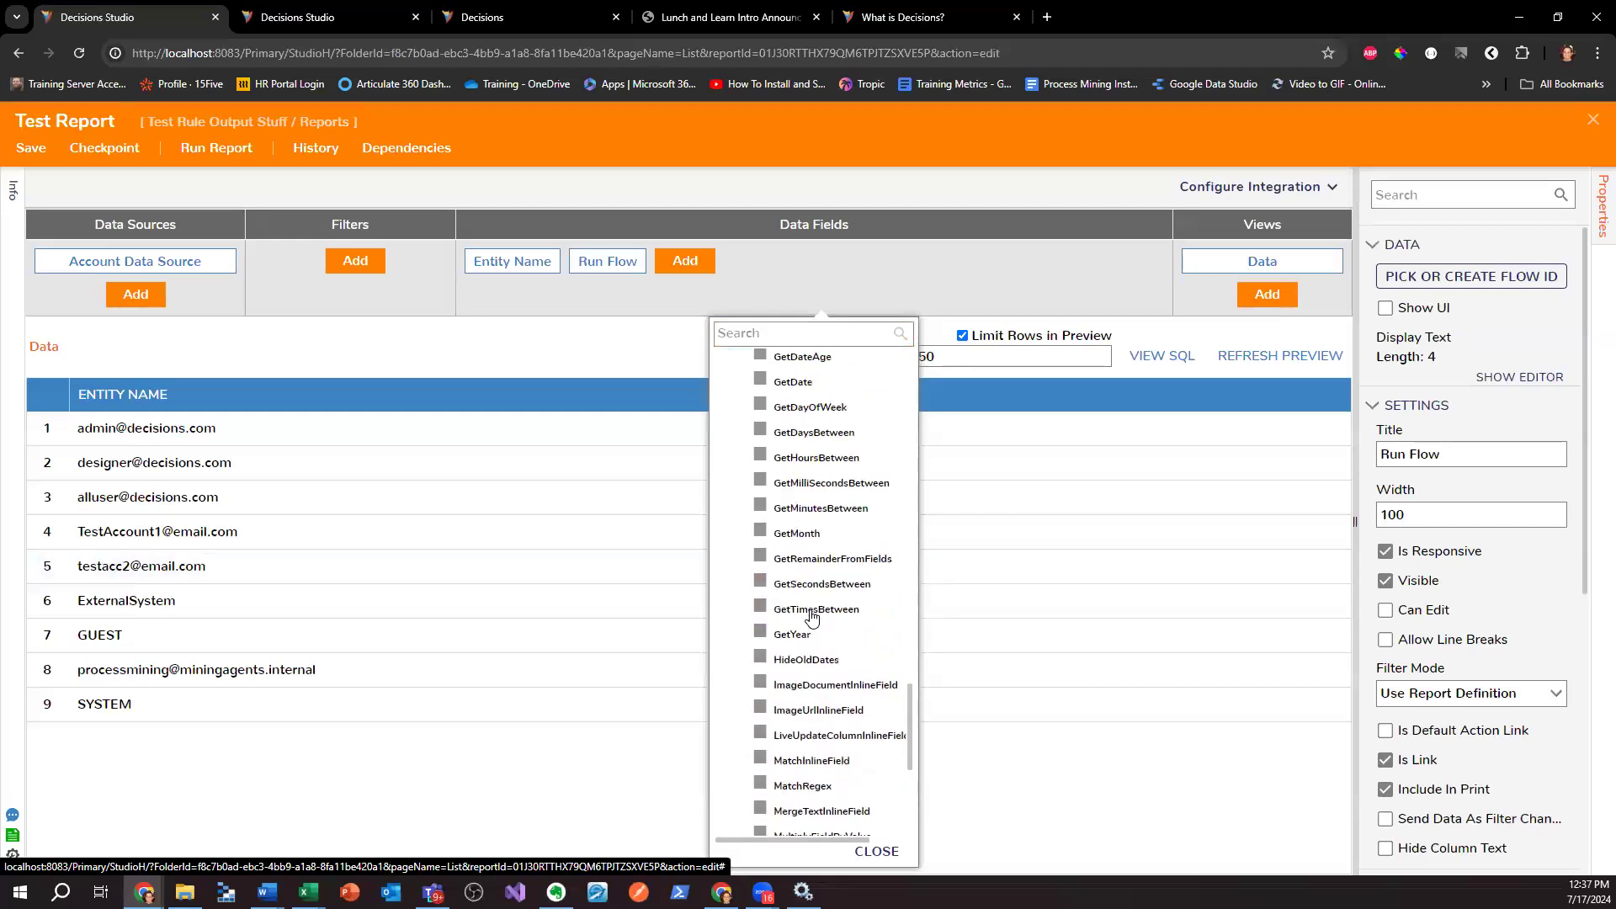
pyautogui.scroll(-2, 816, 589)
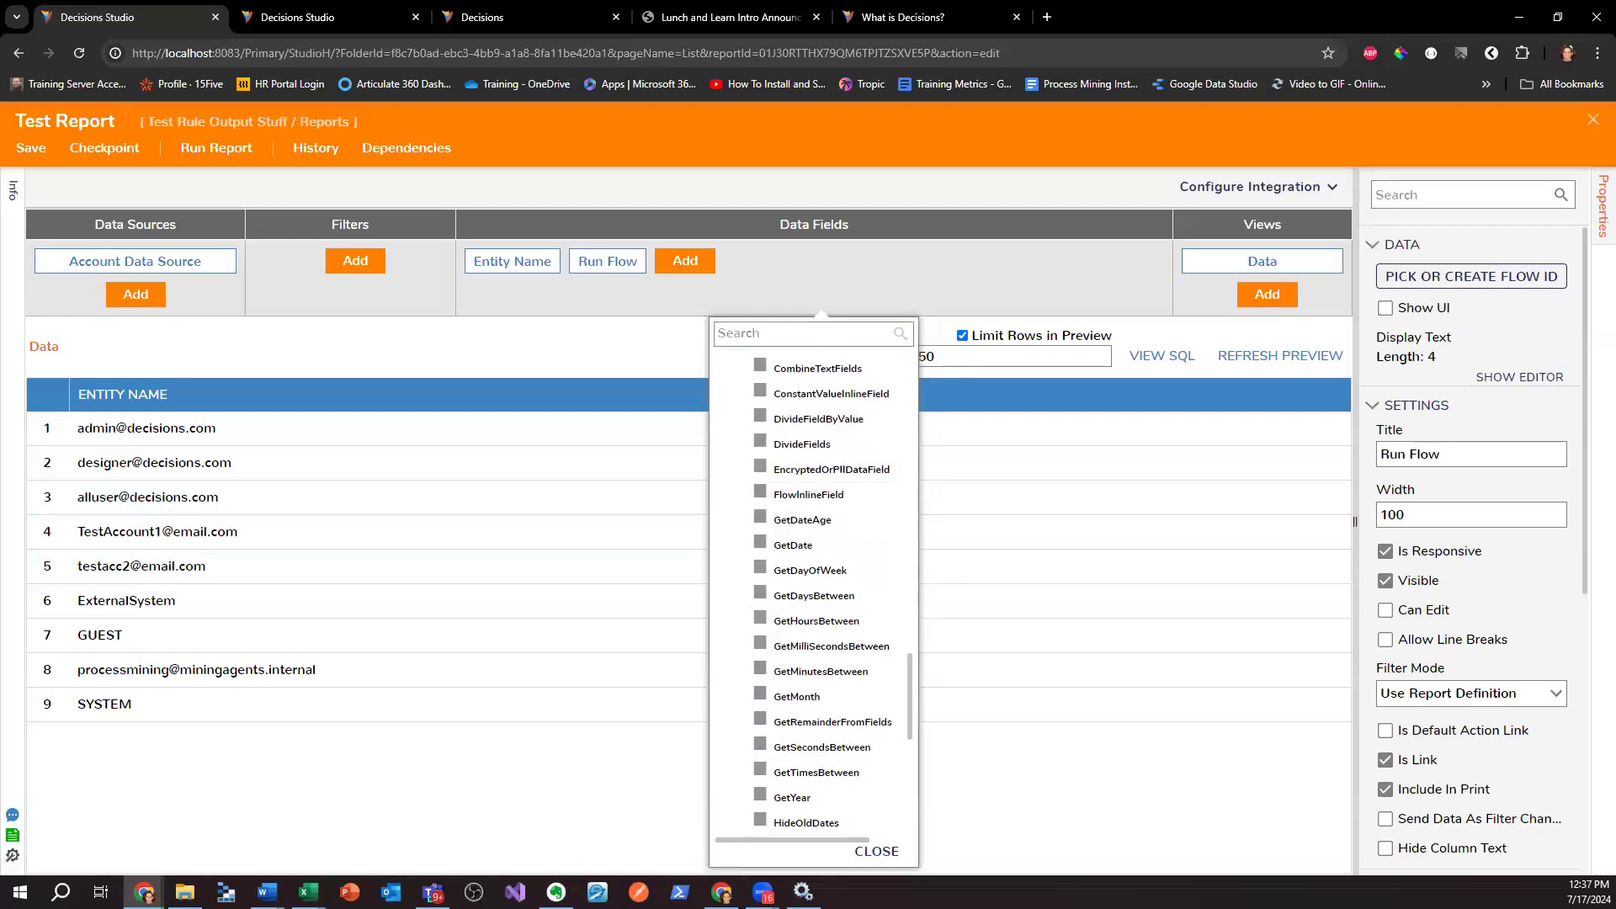
pyautogui.moveTo(757, 482)
pyautogui.mouseDown()
pyautogui.moveTo(847, 513)
pyautogui.moveTo(843, 489)
pyautogui.mouseUp()
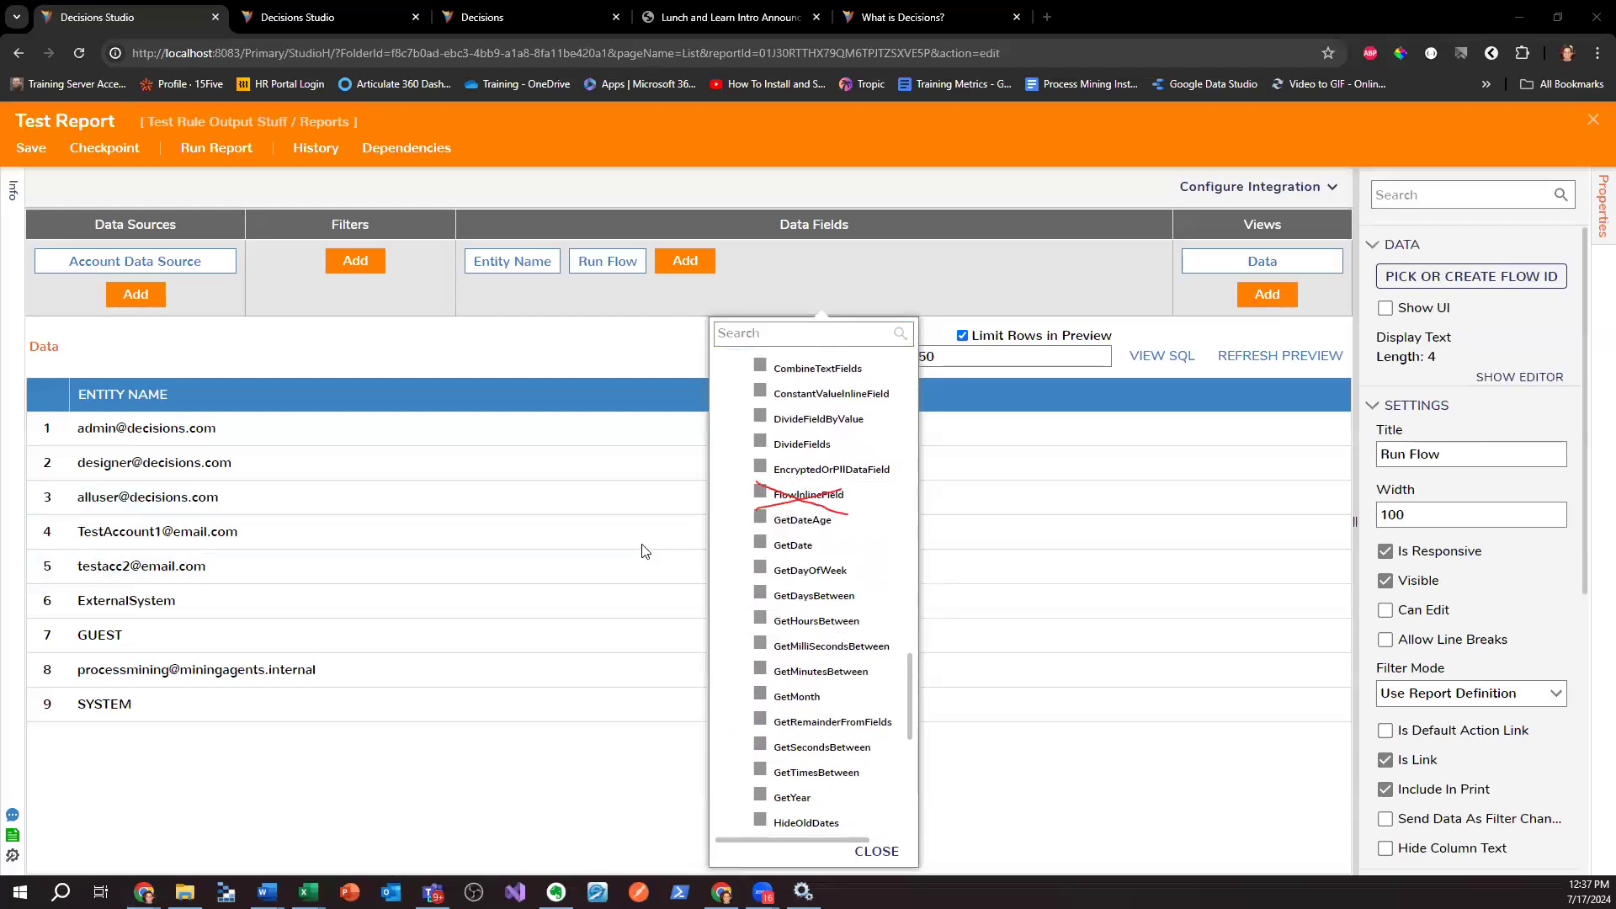
pyautogui.press('Escape')
pyautogui.scroll(-5, 766, 712)
pyautogui.click(760, 593)
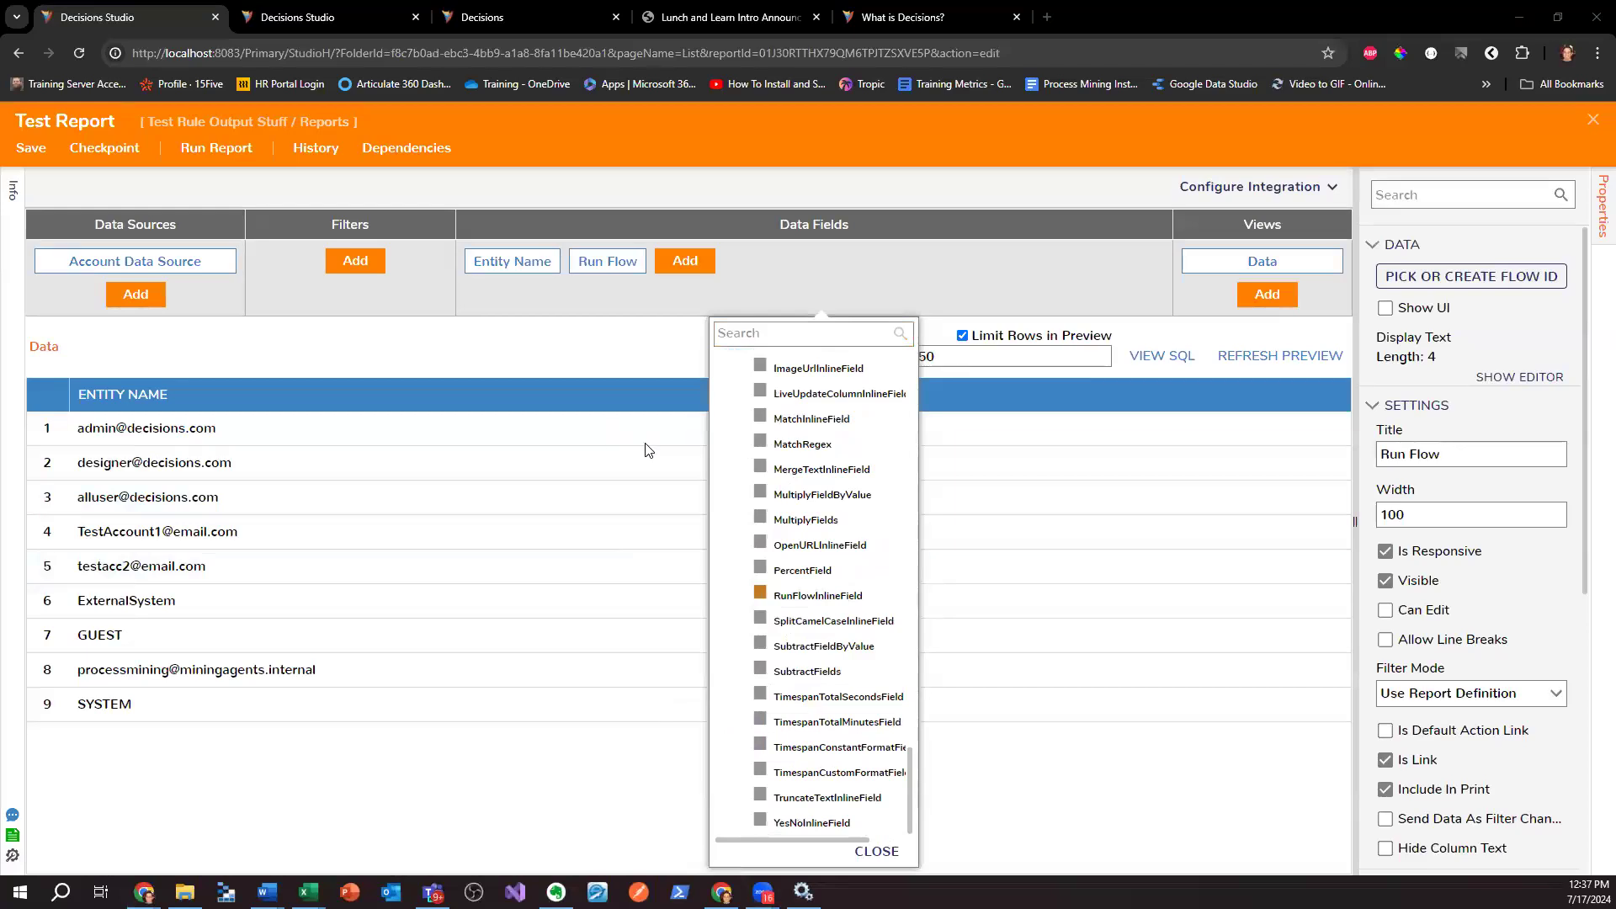
pyautogui.moveTo(768, 604)
pyautogui.mouseDown()
pyautogui.moveTo(850, 585)
pyautogui.moveTo(752, 575)
pyautogui.moveTo(772, 605)
pyautogui.mouseUp()
pyautogui.click(876, 851)
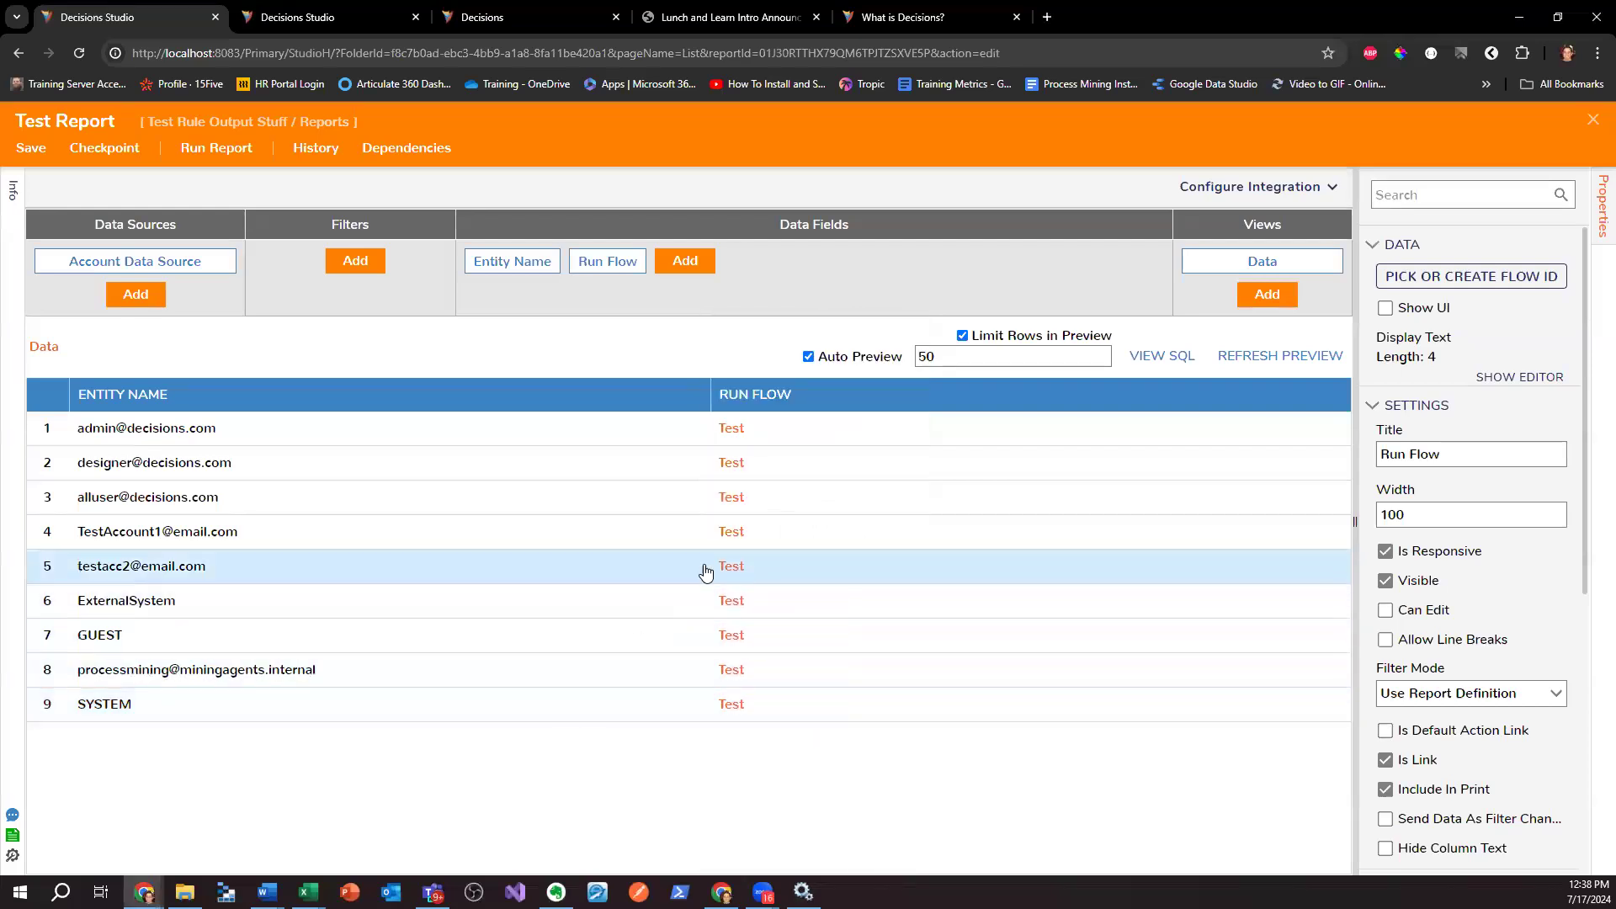
# - Select the Run Flow field and begin creating a new flow for it to launch
pyautogui.click(623, 262)
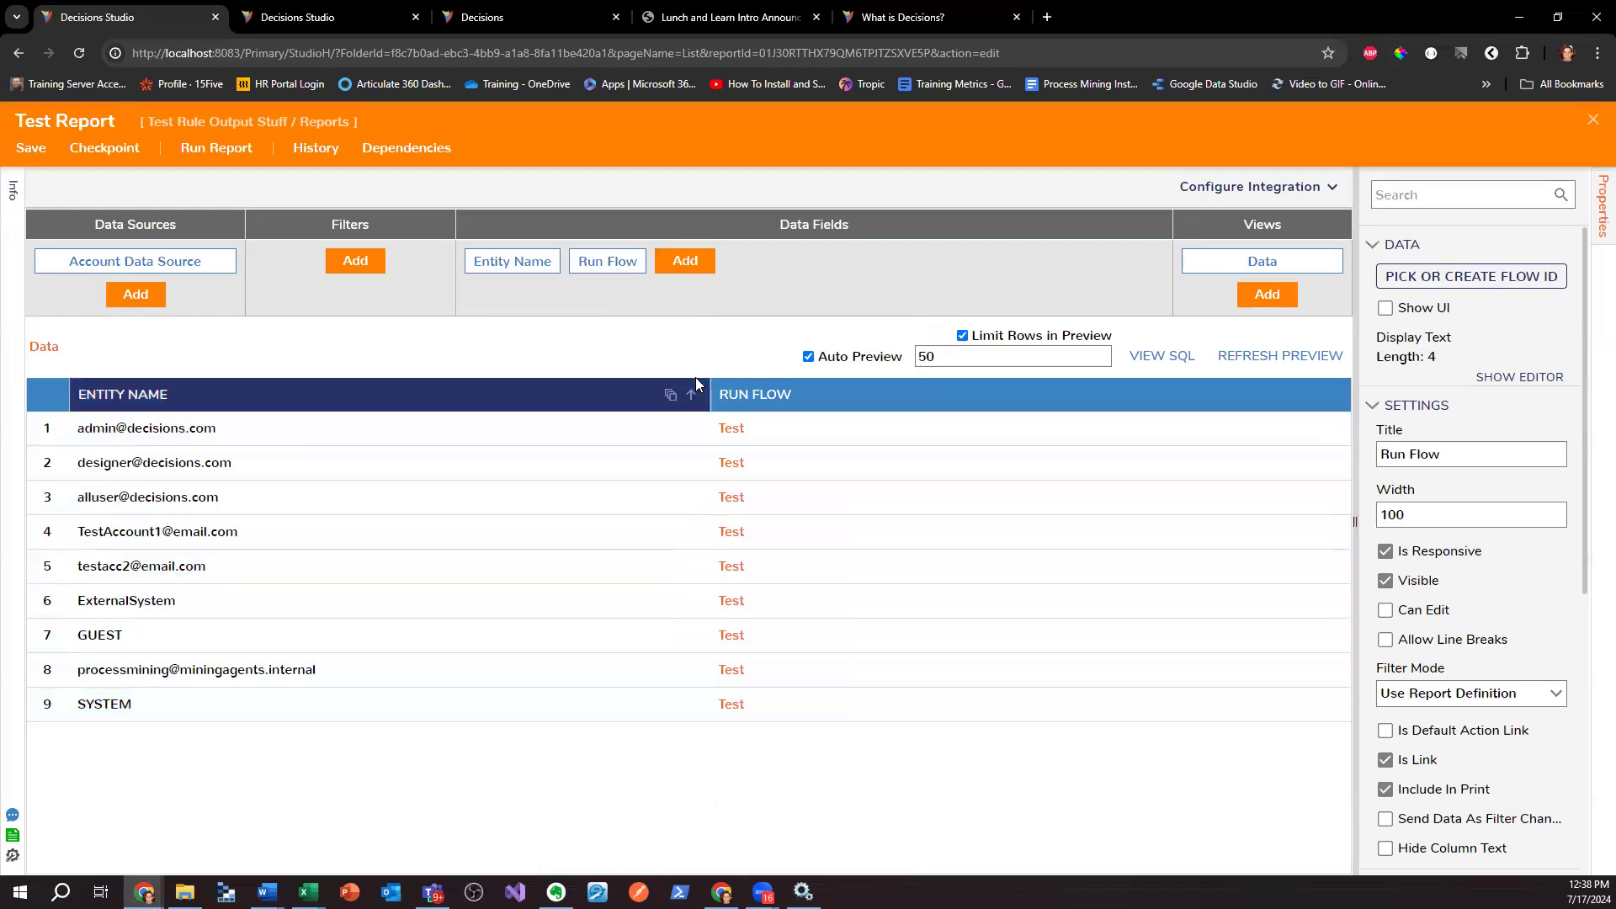
pyautogui.click(562, 268)
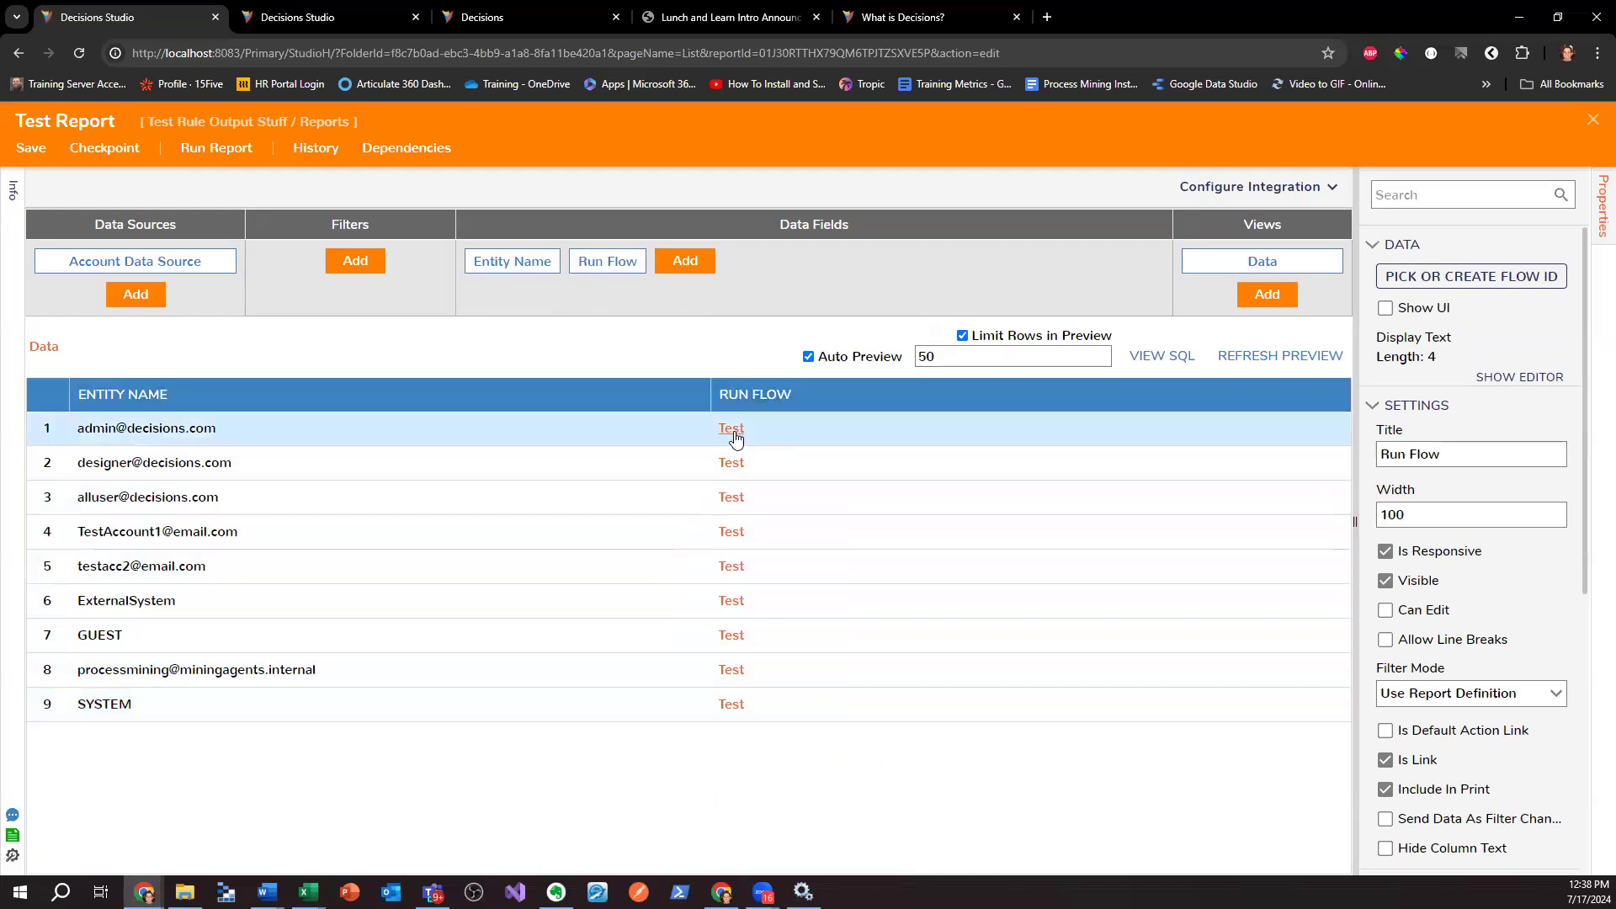
pyautogui.click(1450, 269)
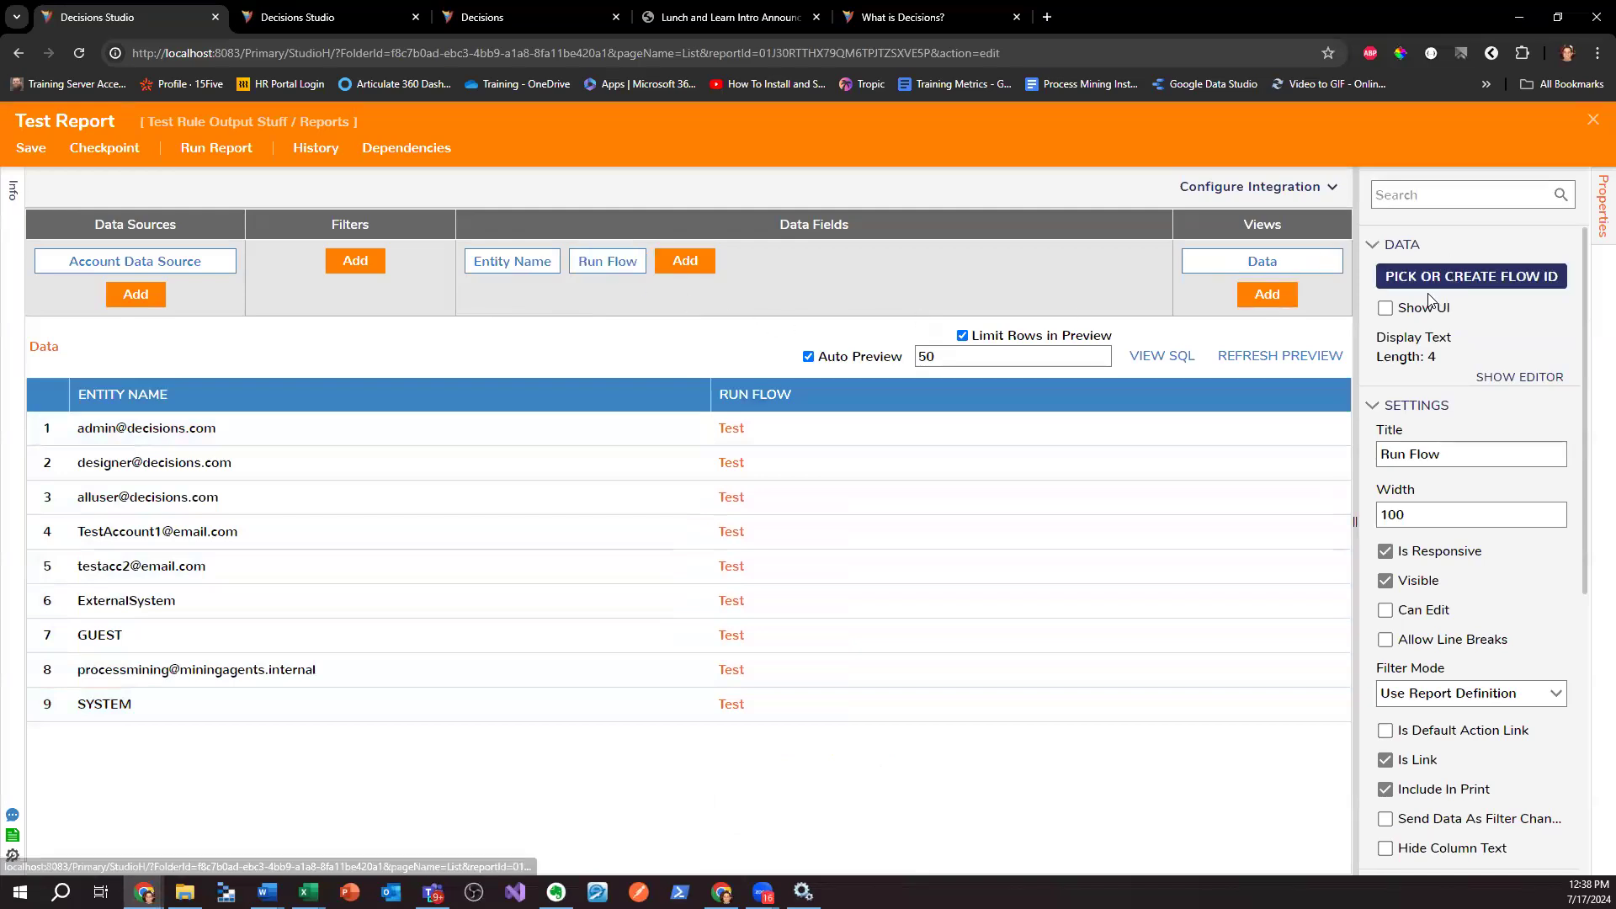
pyautogui.click(647, 585)
# - Create a Report Field Action Handler Flow named 'Test Action Flow'
pyautogui.click(707, 330)
pyautogui.click(708, 348)
pyautogui.hotkey('ctrl', 'a')
pyautogui.write('Test')
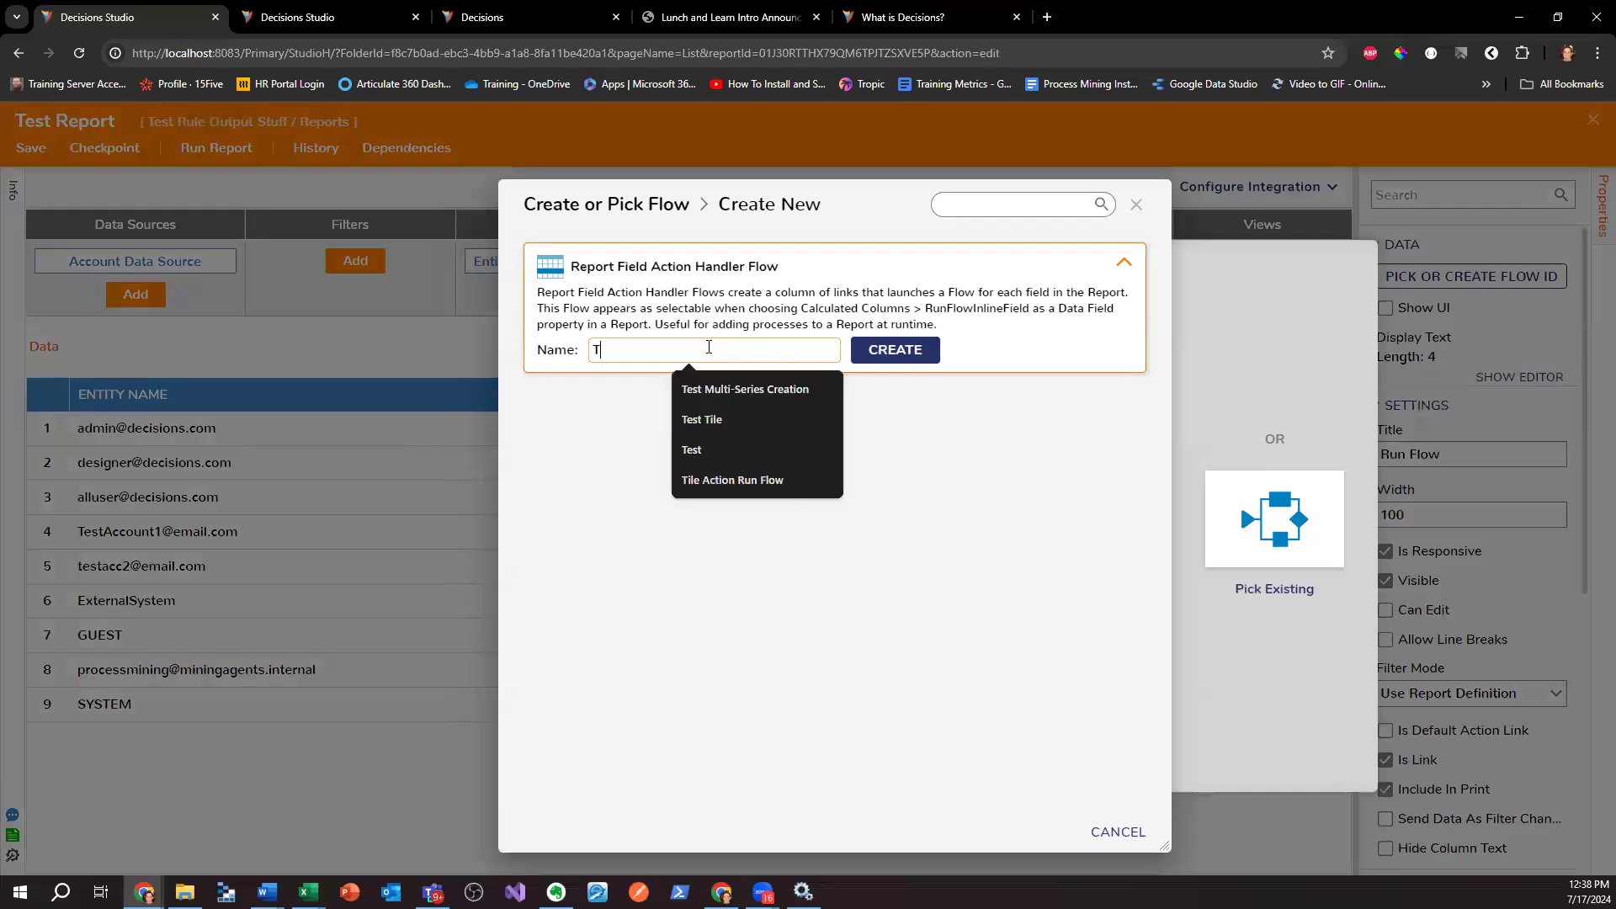
pyautogui.press('BackSpace')
pyautogui.press('BackSpace')
pyautogui.press('BackSpace')
pyautogui.write('Test Action Flow')
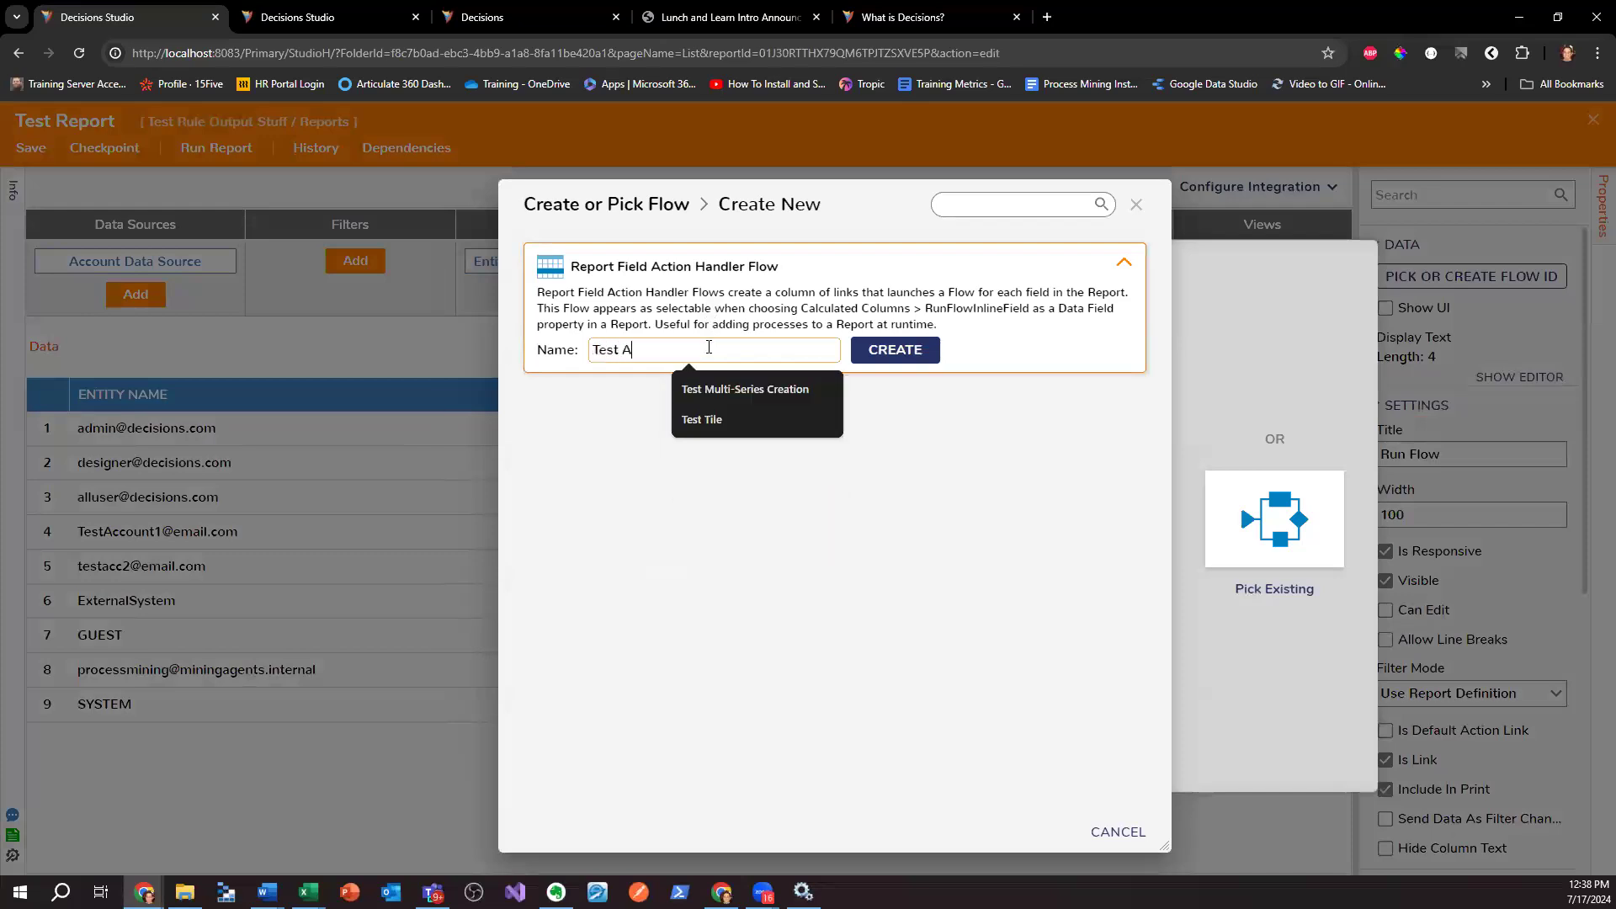
pyautogui.click(884, 328)
pyautogui.click(924, 321)
pyautogui.click(919, 347)
pyautogui.click(921, 339)
pyautogui.click(878, 329)
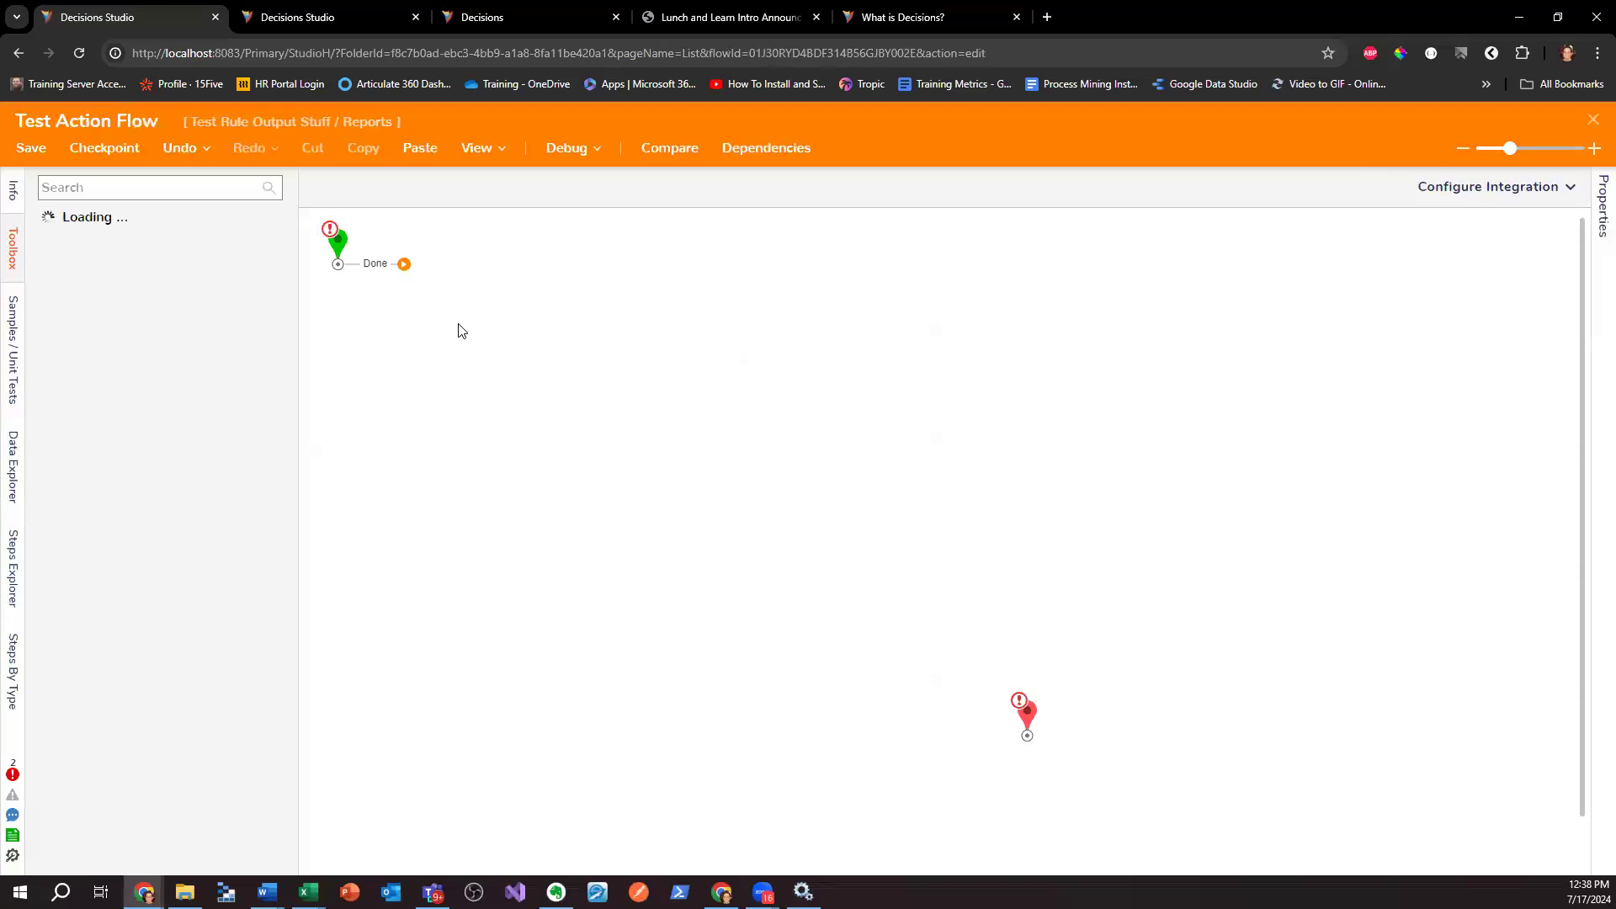
# - Inspect the SelectedRow fields available to the flow in the Data Explorer
pyautogui.click(339, 244)
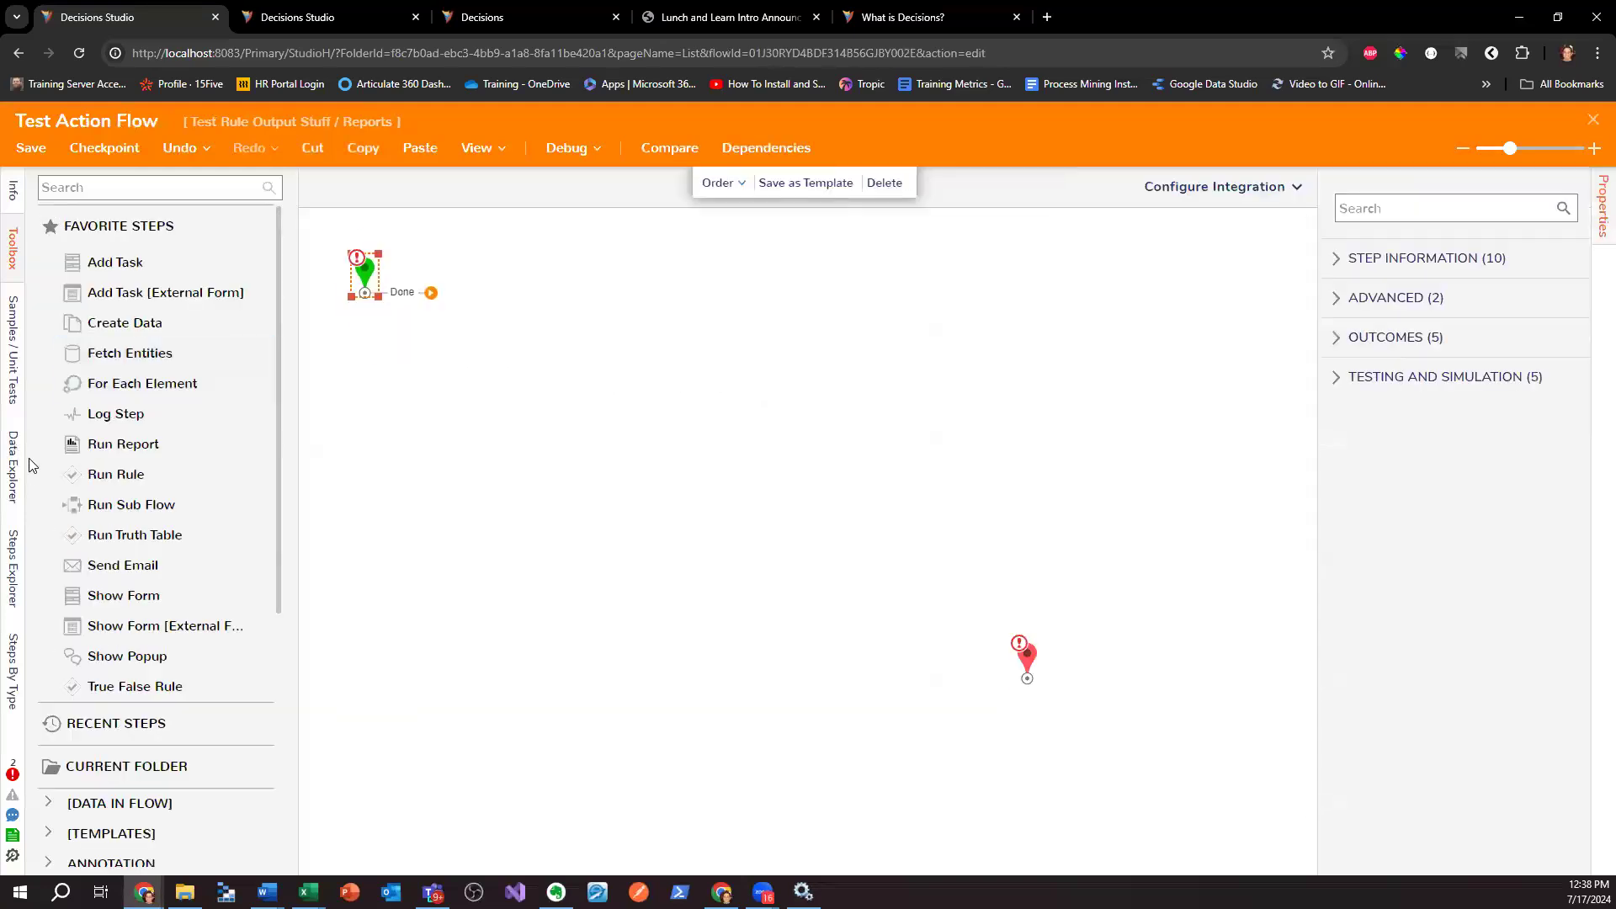
pyautogui.click(13, 466)
pyautogui.click(56, 323)
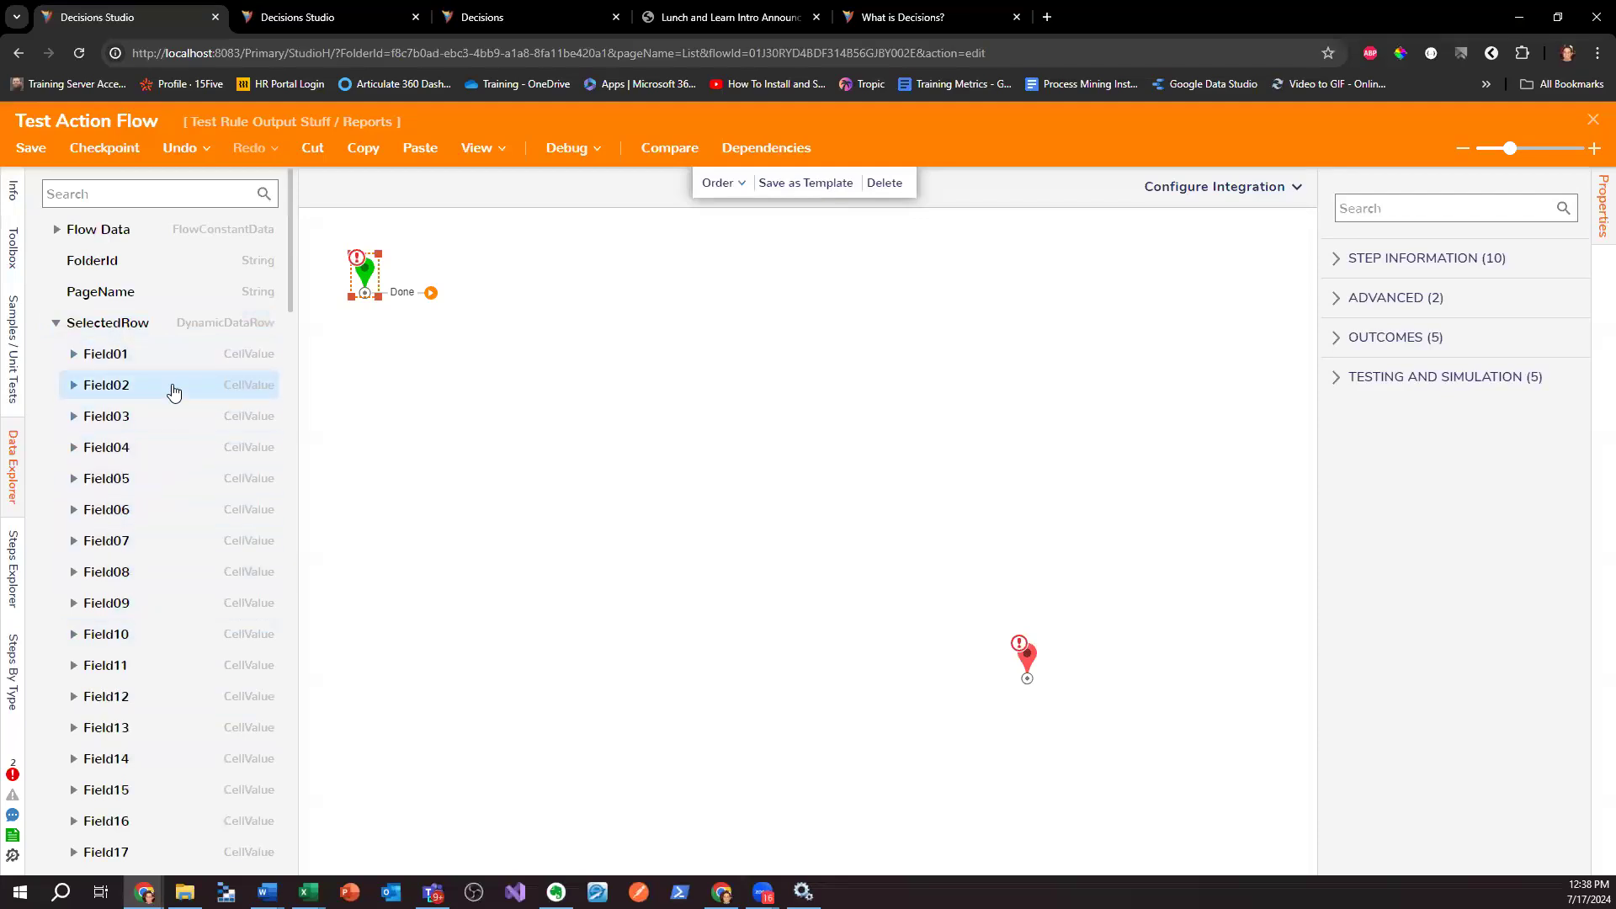
pyautogui.click(393, 391)
# - Search the toolbox for the End Form Session step, correcting the misspelled search
pyautogui.click(164, 193)
pyautogui.write('Navigate')
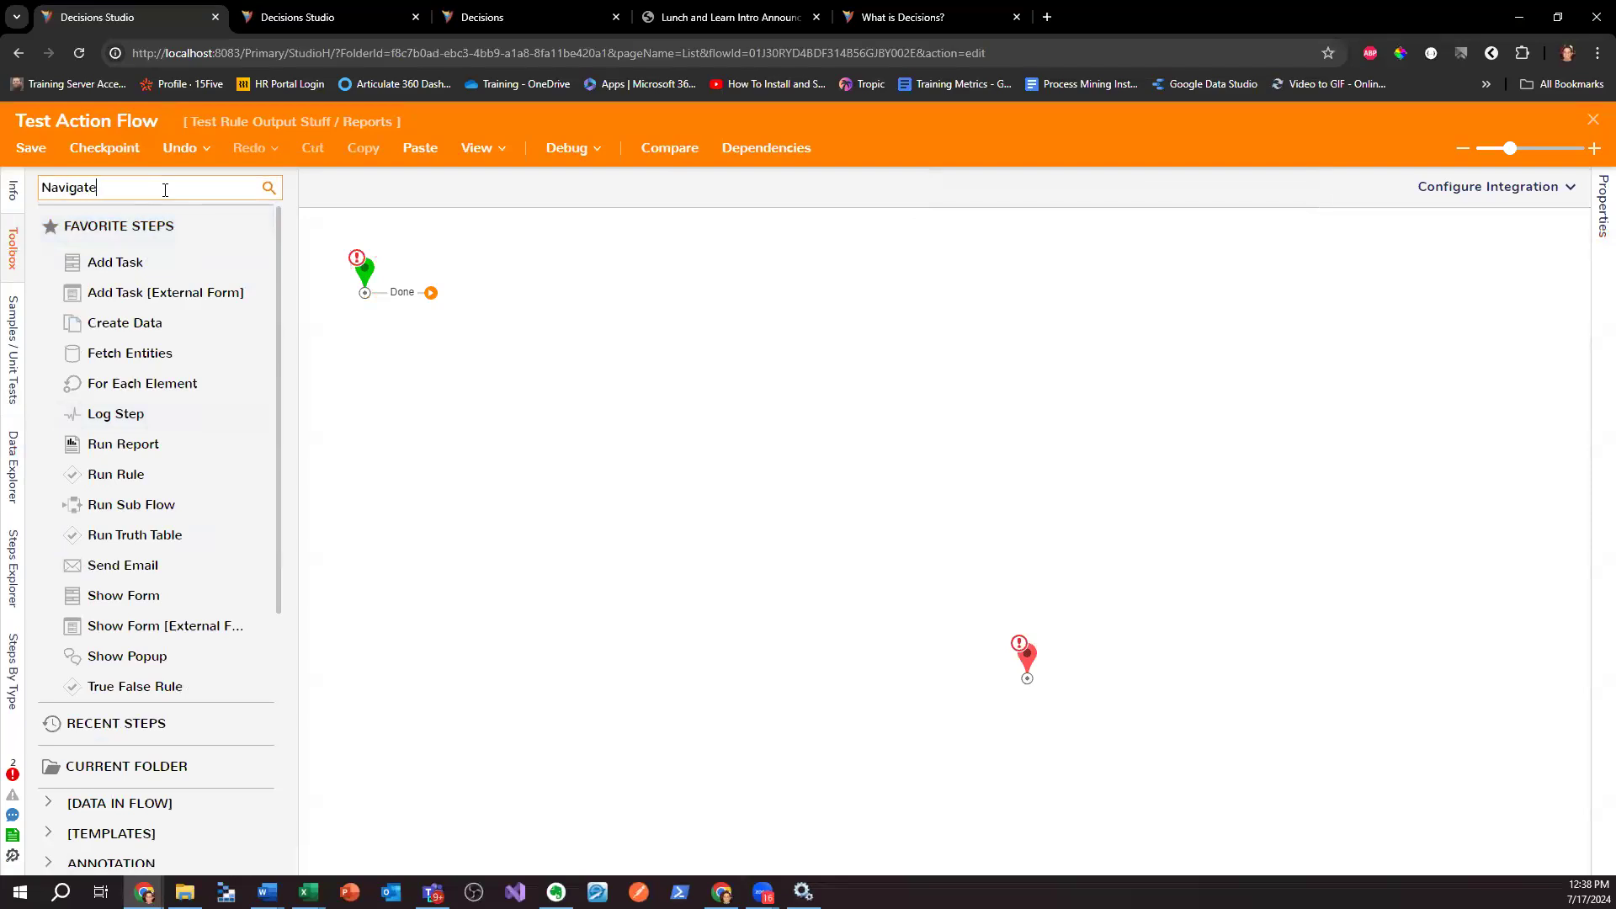
pyautogui.press('BackSpace')
pyautogui.press('BackSpace')
pyautogui.press('BackSpace')
pyautogui.press('BackSpace')
pyautogui.press('BackSpace')
pyautogui.press('BackSpace')
pyautogui.press('BackSpace')
pyautogui.write('End From Session')
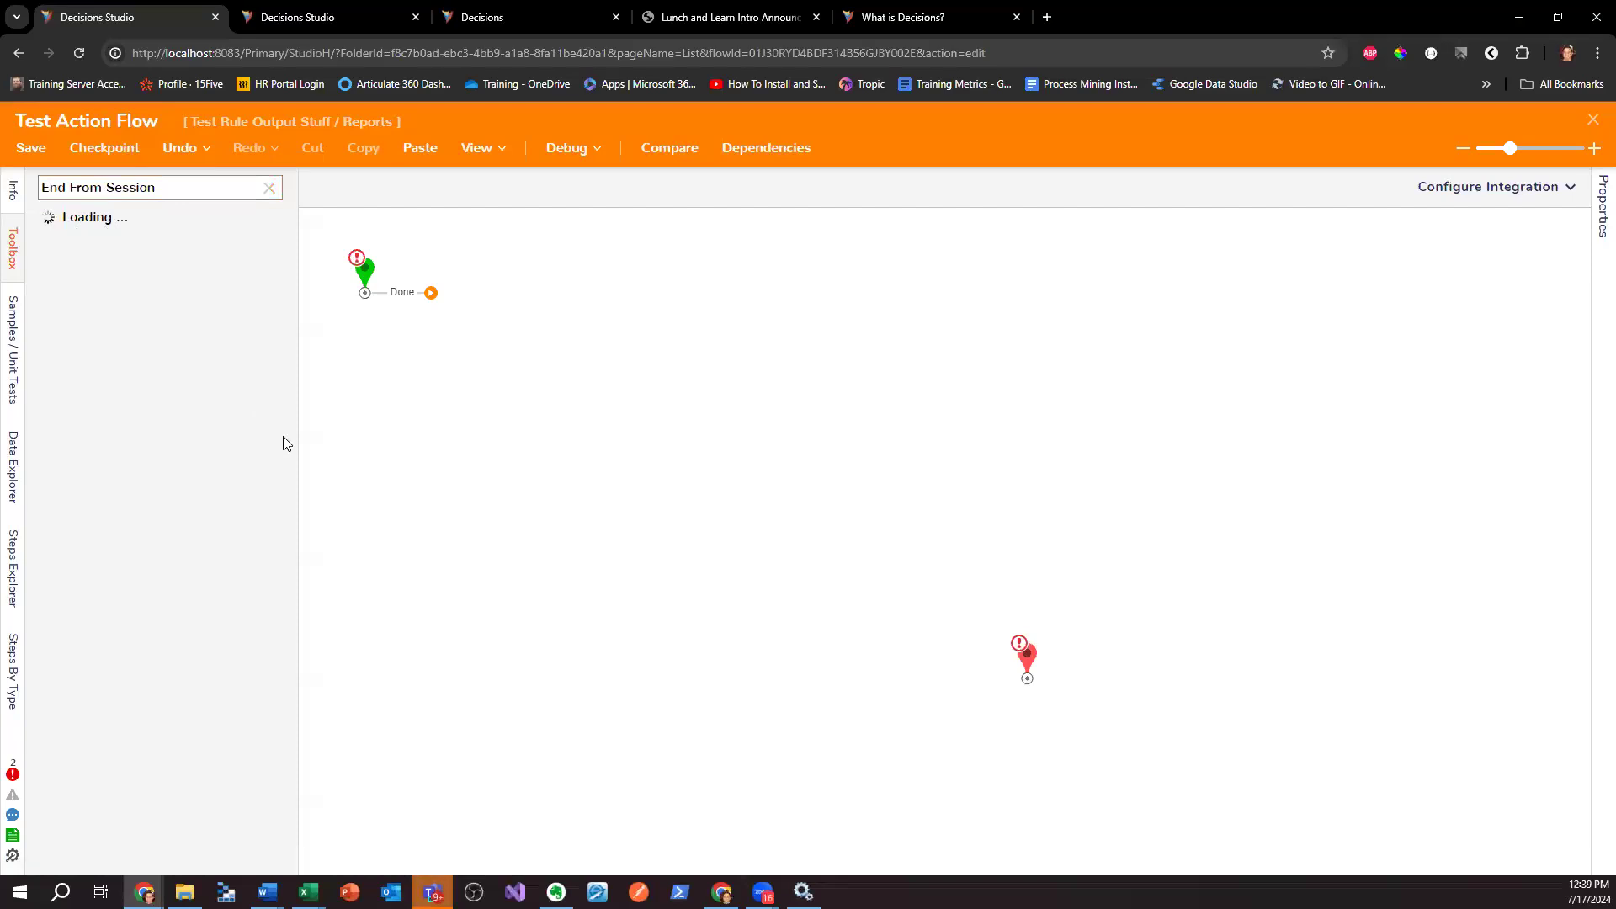
pyautogui.click(1047, 17)
pyautogui.click(97, 194)
pyautogui.press('BackSpace')
pyautogui.press('BackSpace')
pyautogui.press('BackSpace')
pyautogui.write('orm')
# - Create a report named 'Test Report' in the LNL > Test folder on try.decisions.com
pyautogui.click(144, 891)
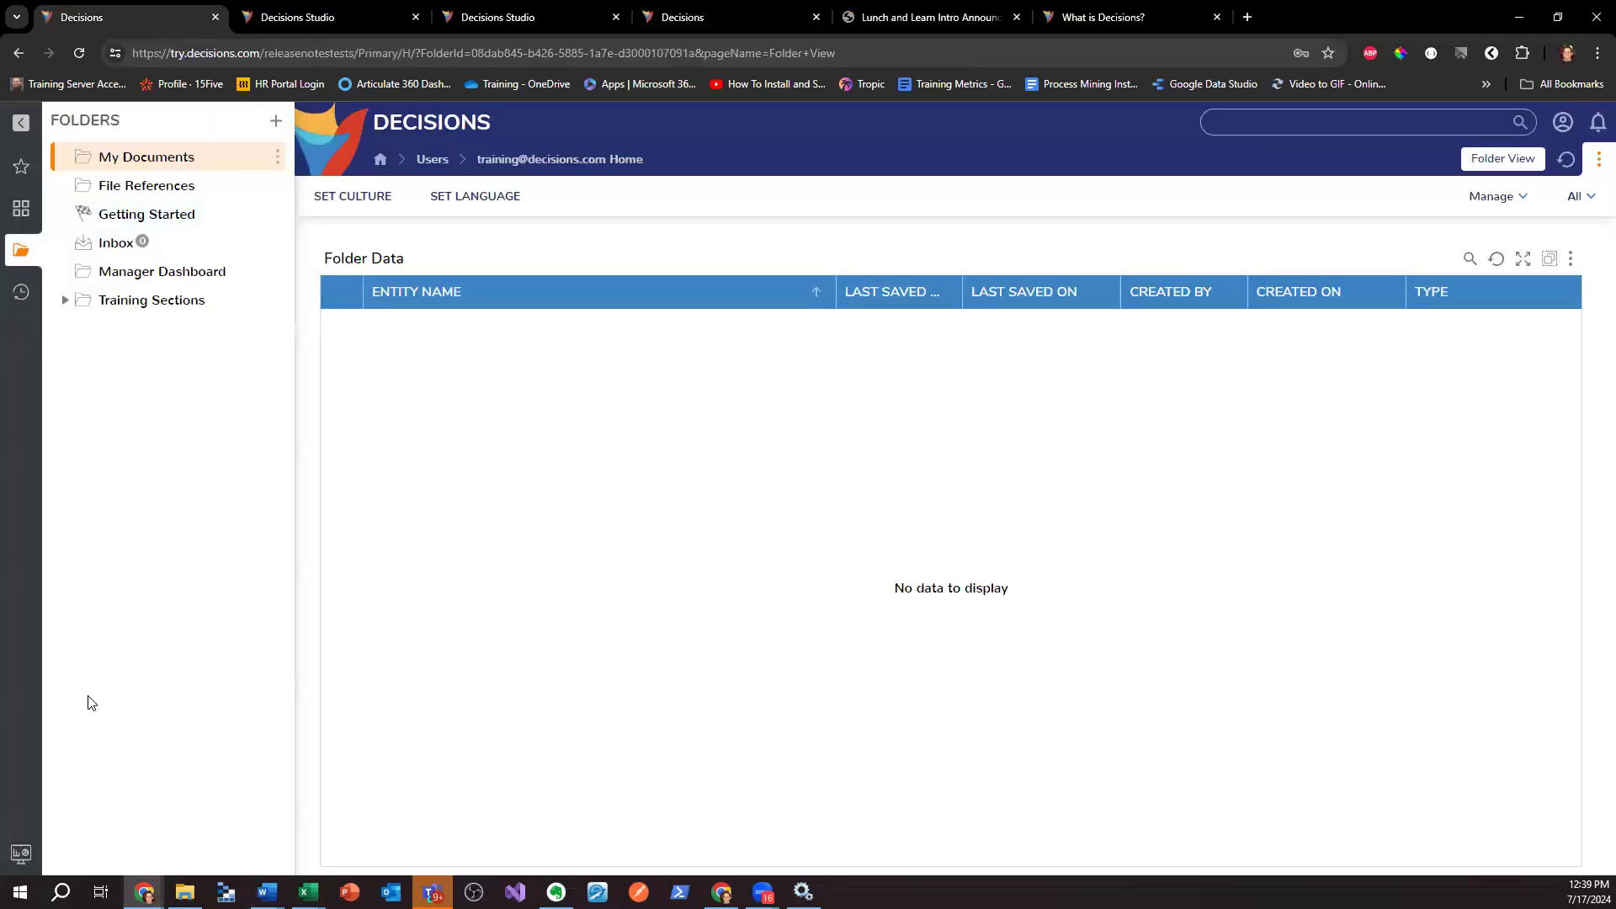
pyautogui.click(23, 854)
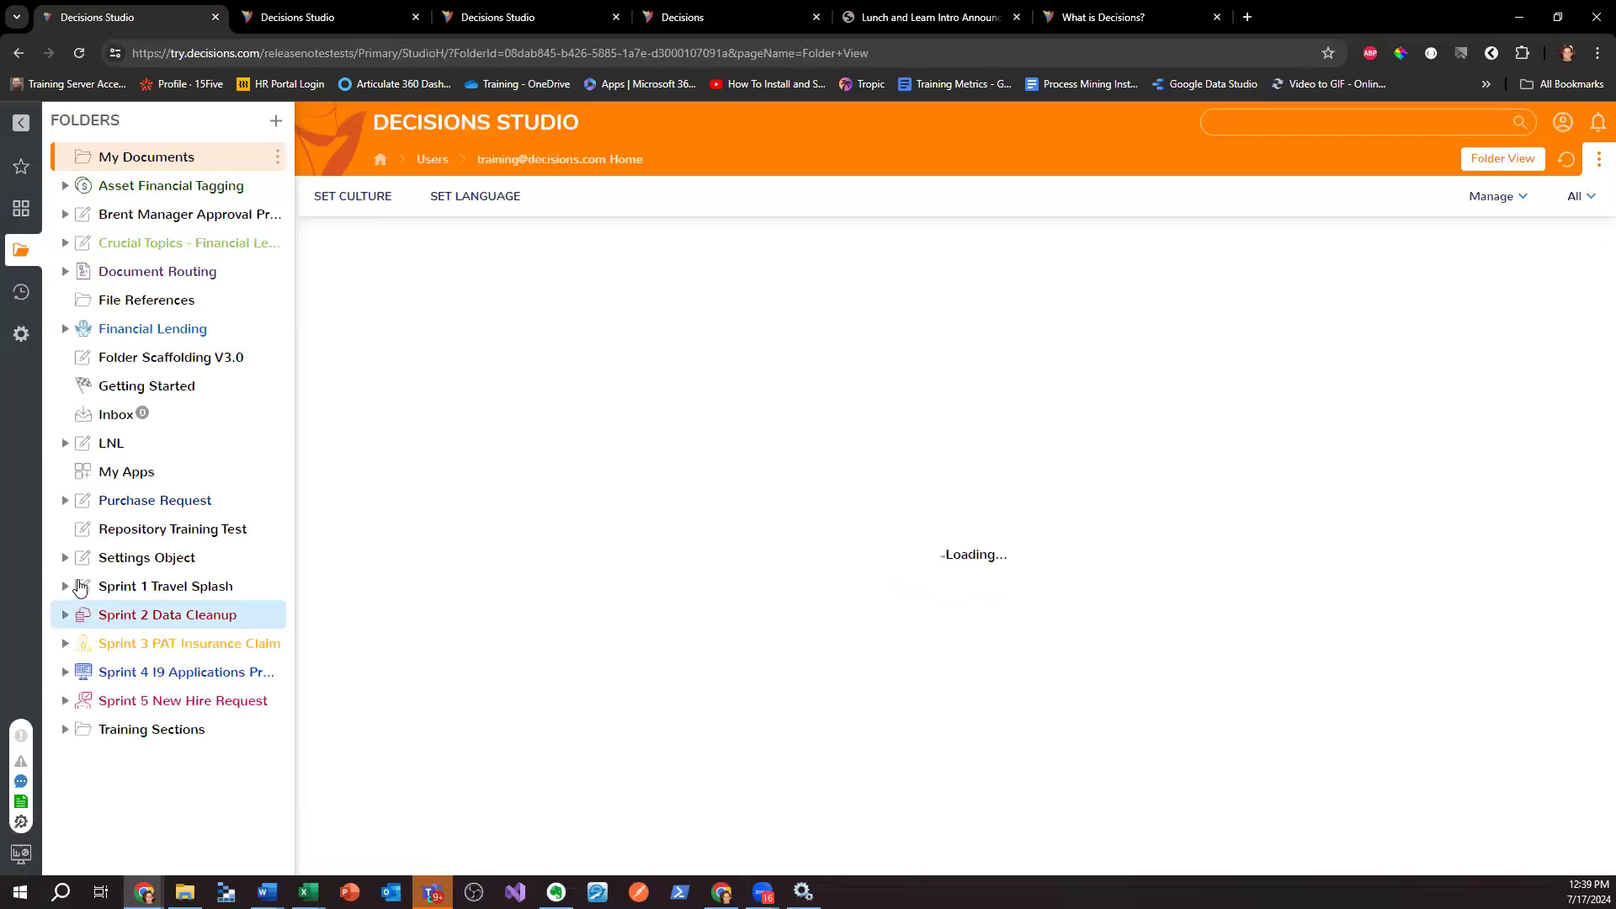
pyautogui.click(126, 443)
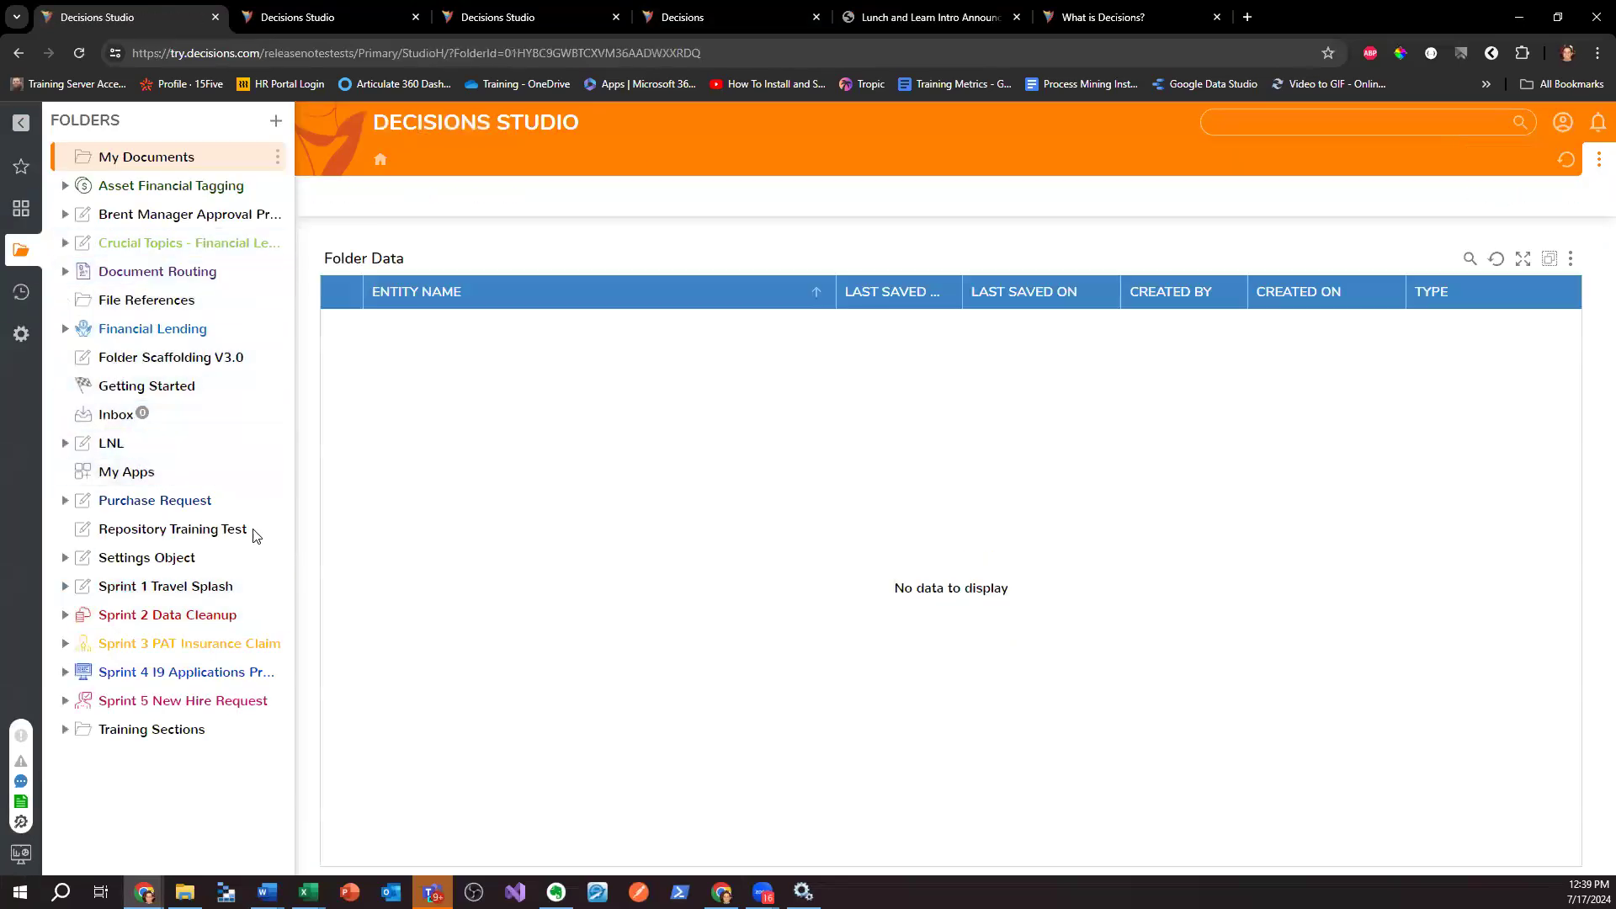
pyautogui.click(156, 501)
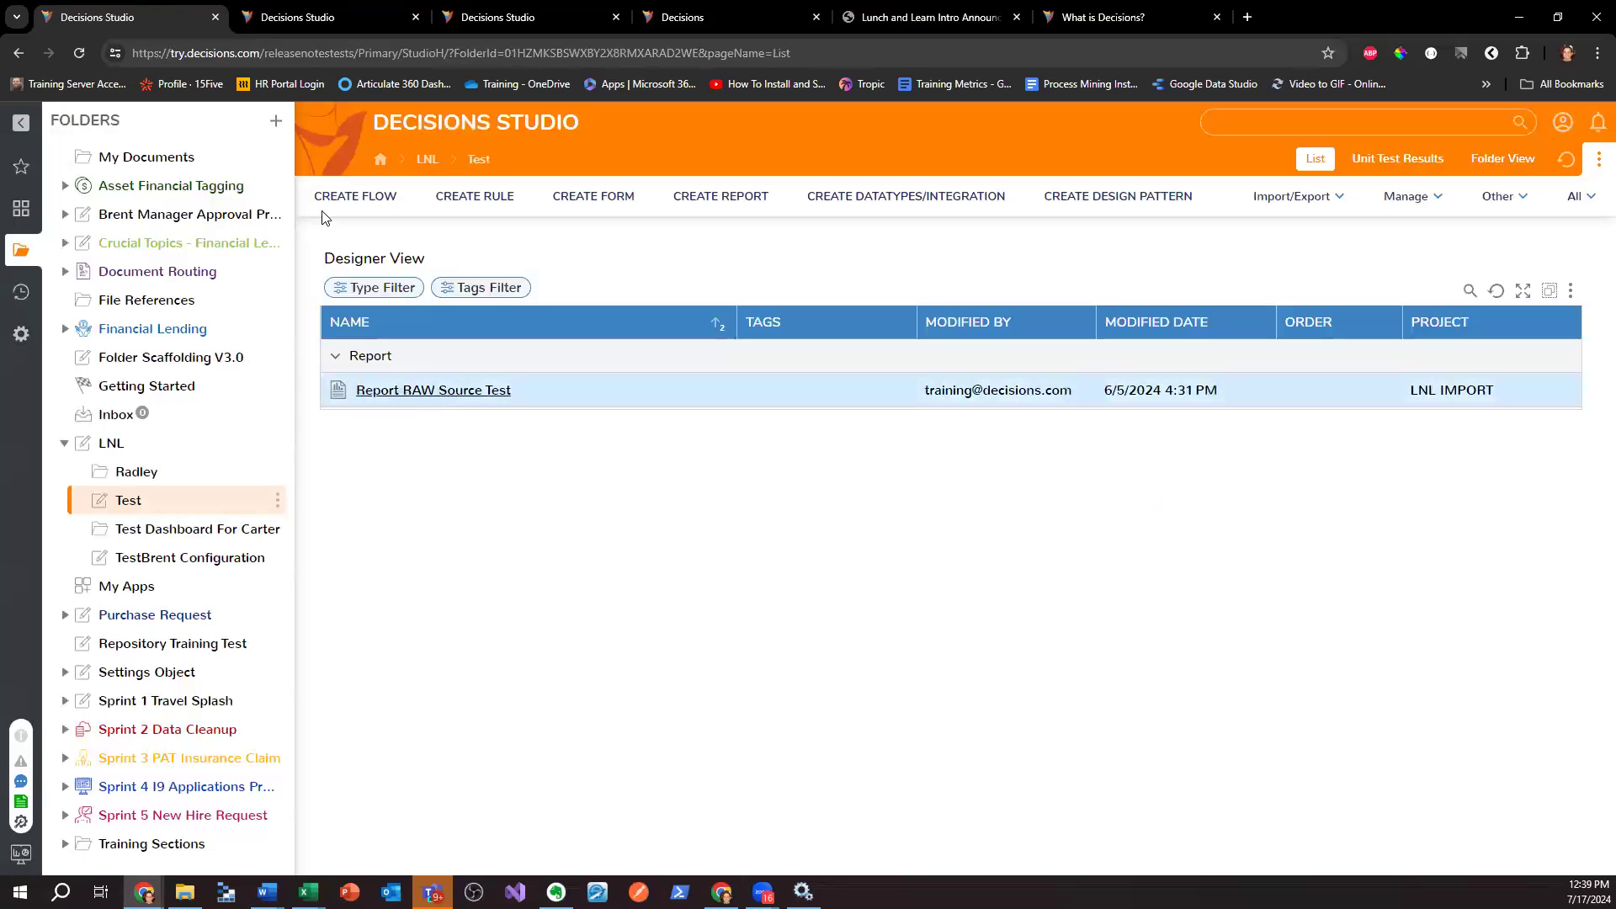
pyautogui.click(760, 199)
pyautogui.click(709, 341)
pyautogui.write('Test Report')
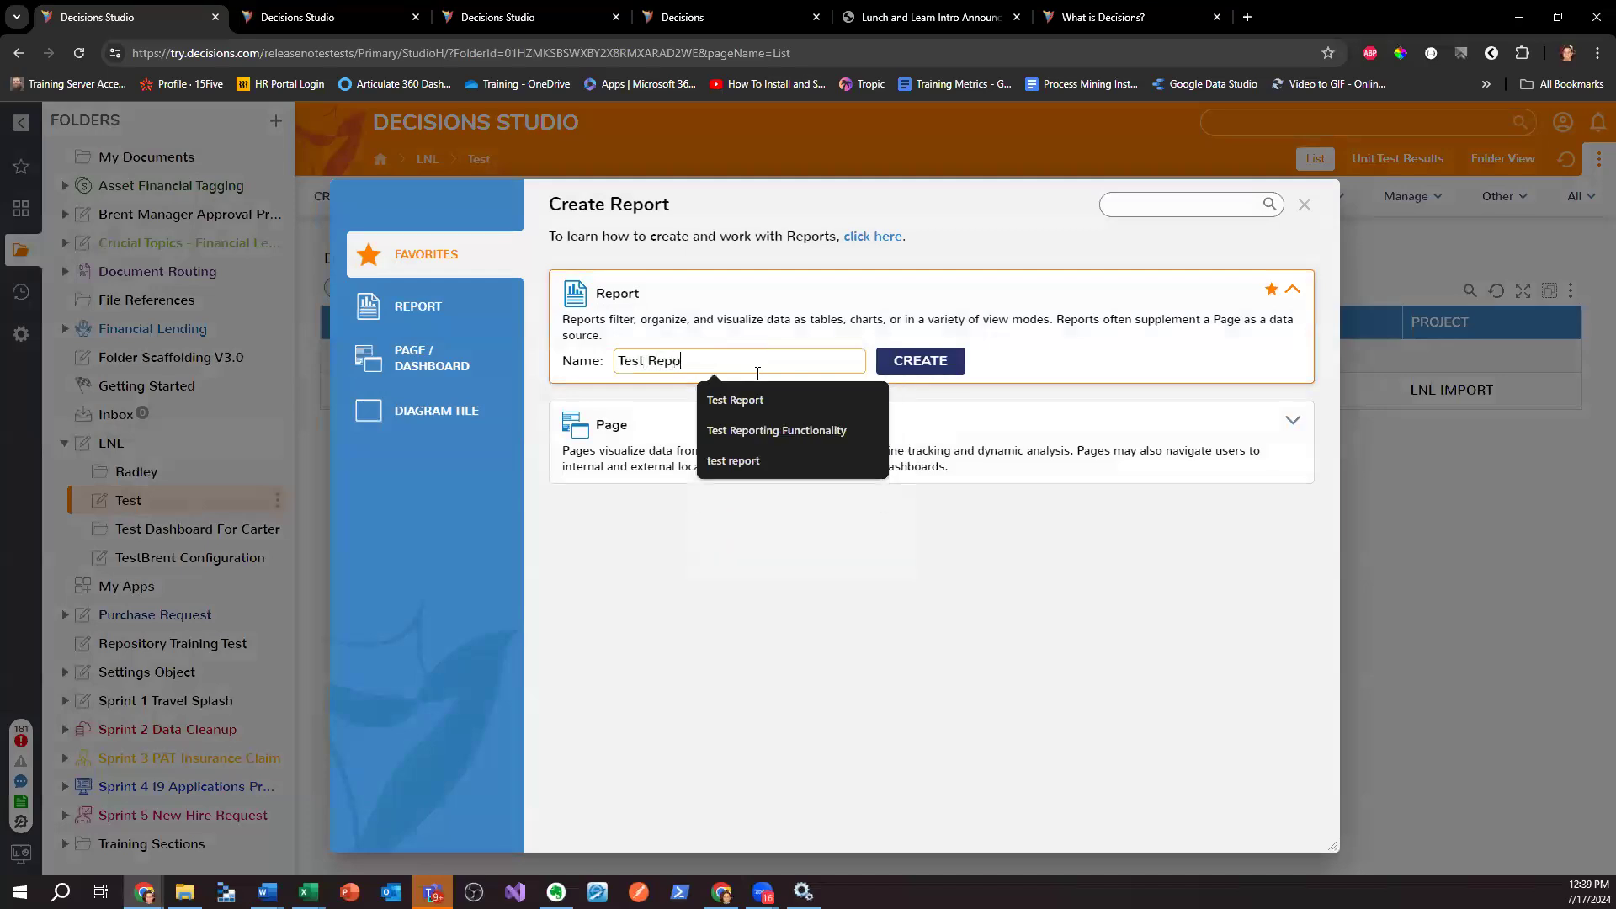
pyautogui.press('Return')
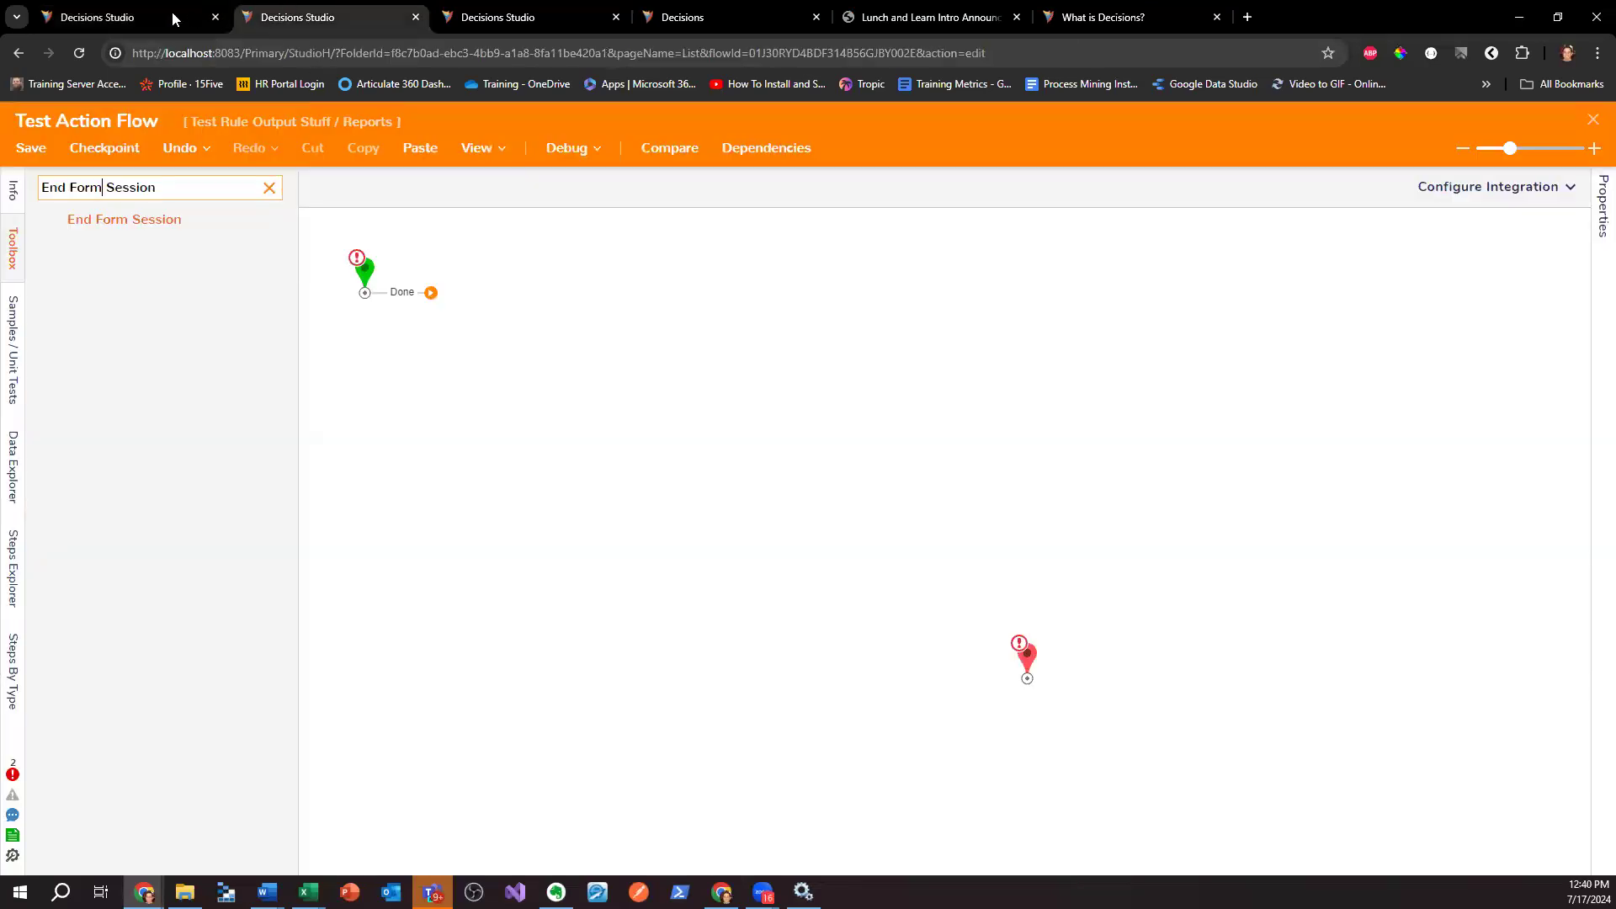
pyautogui.click(172, 12)
# - Add an End Form Session step after Start in Test Action Flow
pyautogui.click(138, 263)
pyautogui.click(366, 303)
pyautogui.click(317, 25)
pyautogui.moveTo(126, 220); pyautogui.dragTo(511, 295)
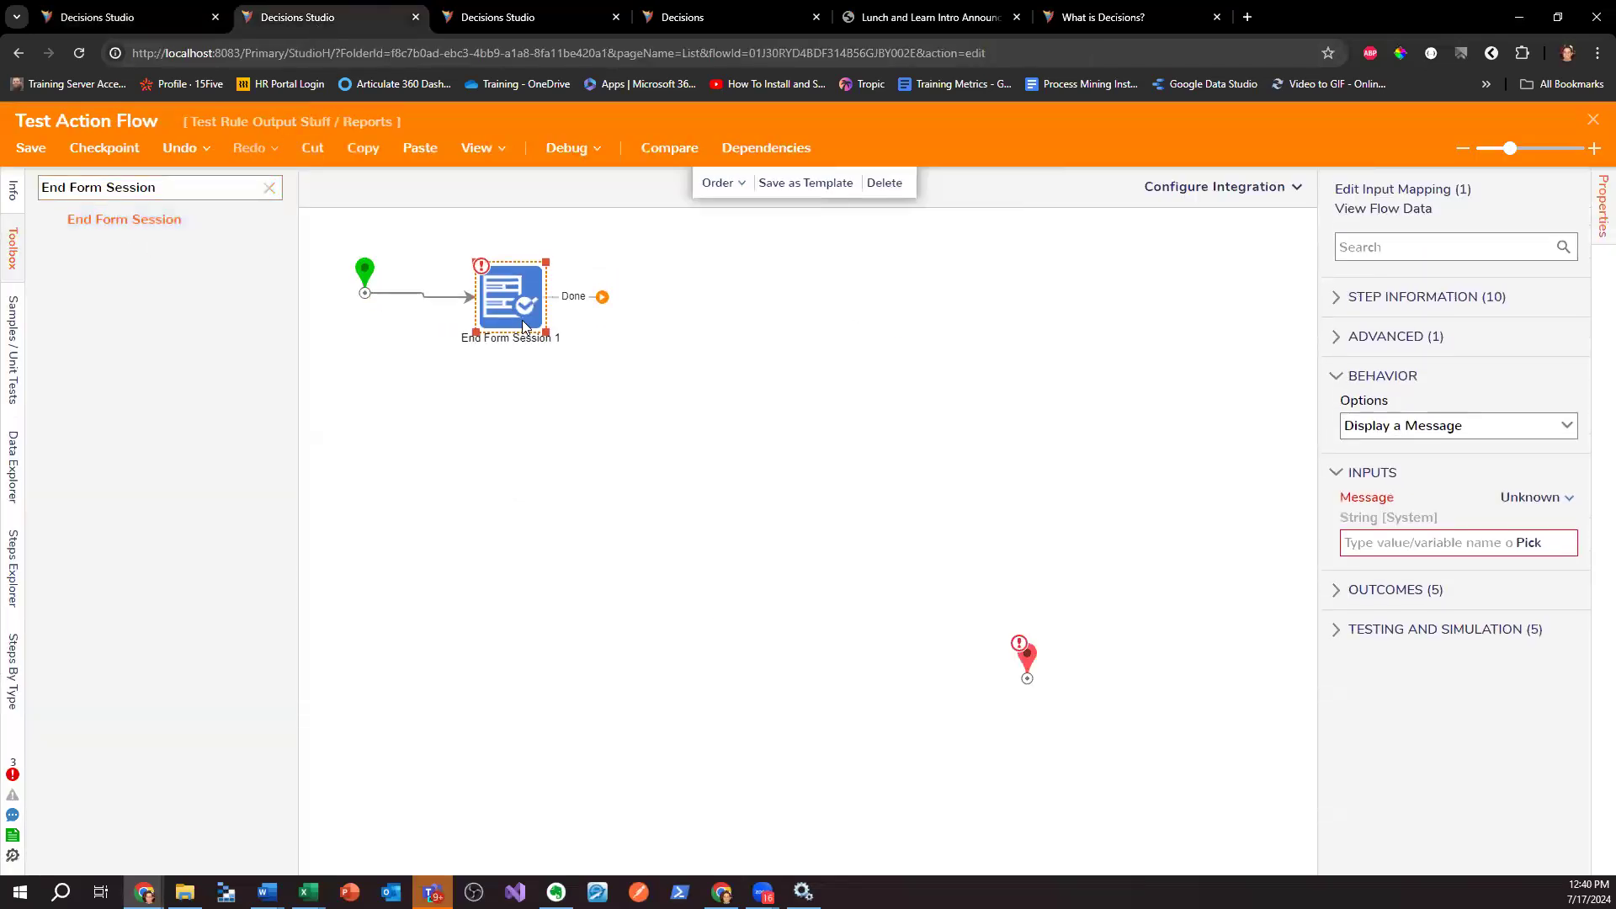
# - Set End Form Session's behavior to Navigate with Retain Parameters off
pyautogui.click(1567, 425)
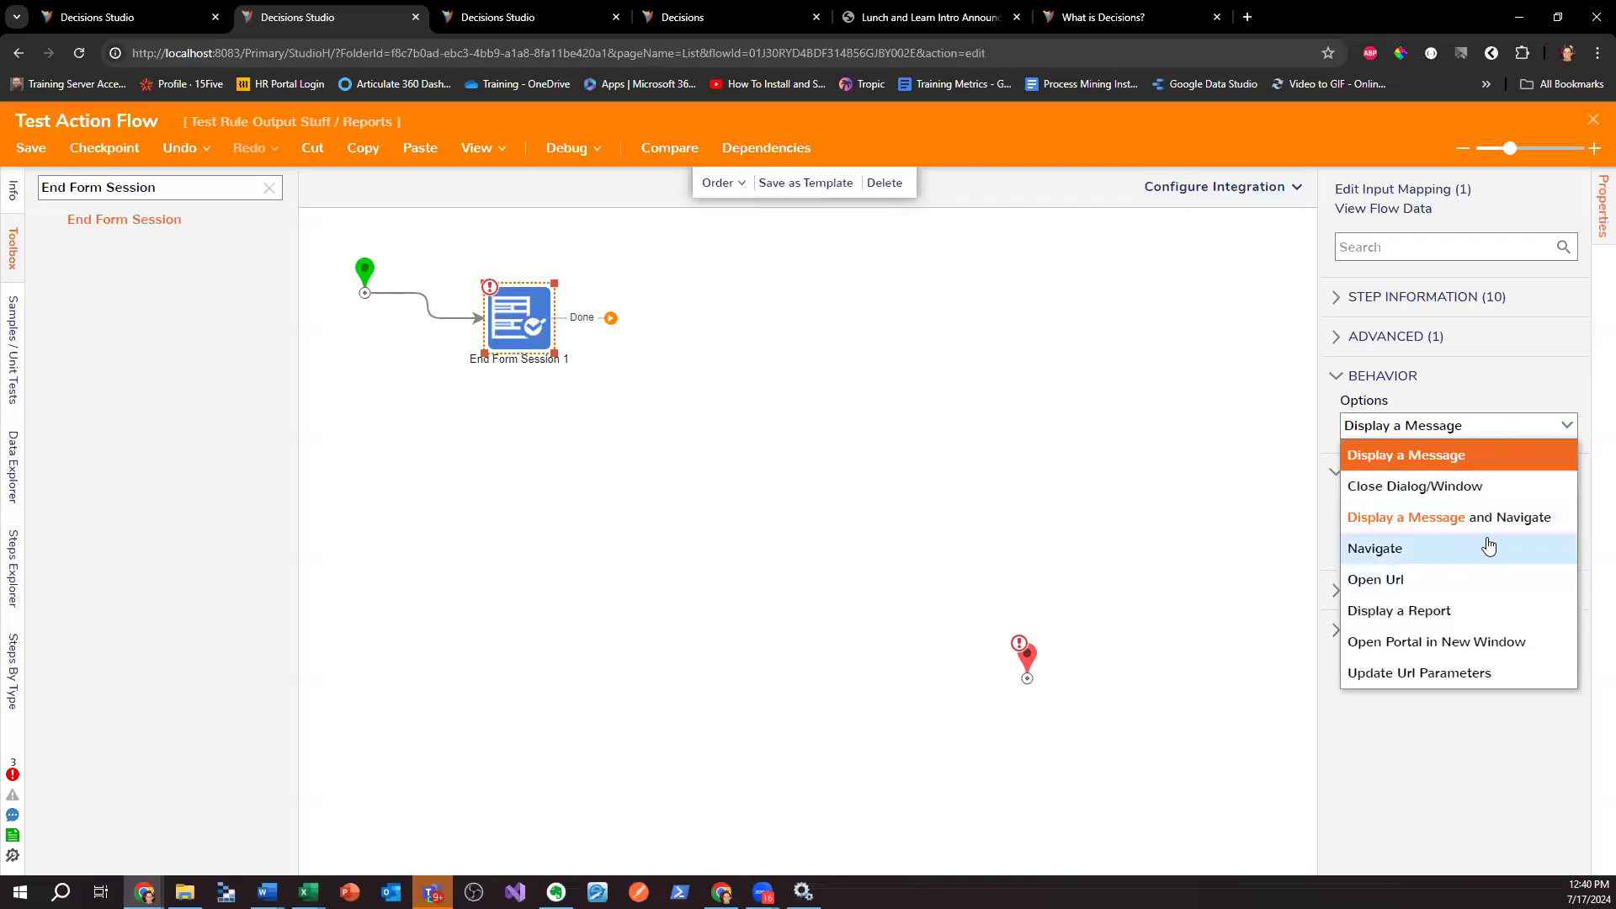
pyautogui.click(1443, 548)
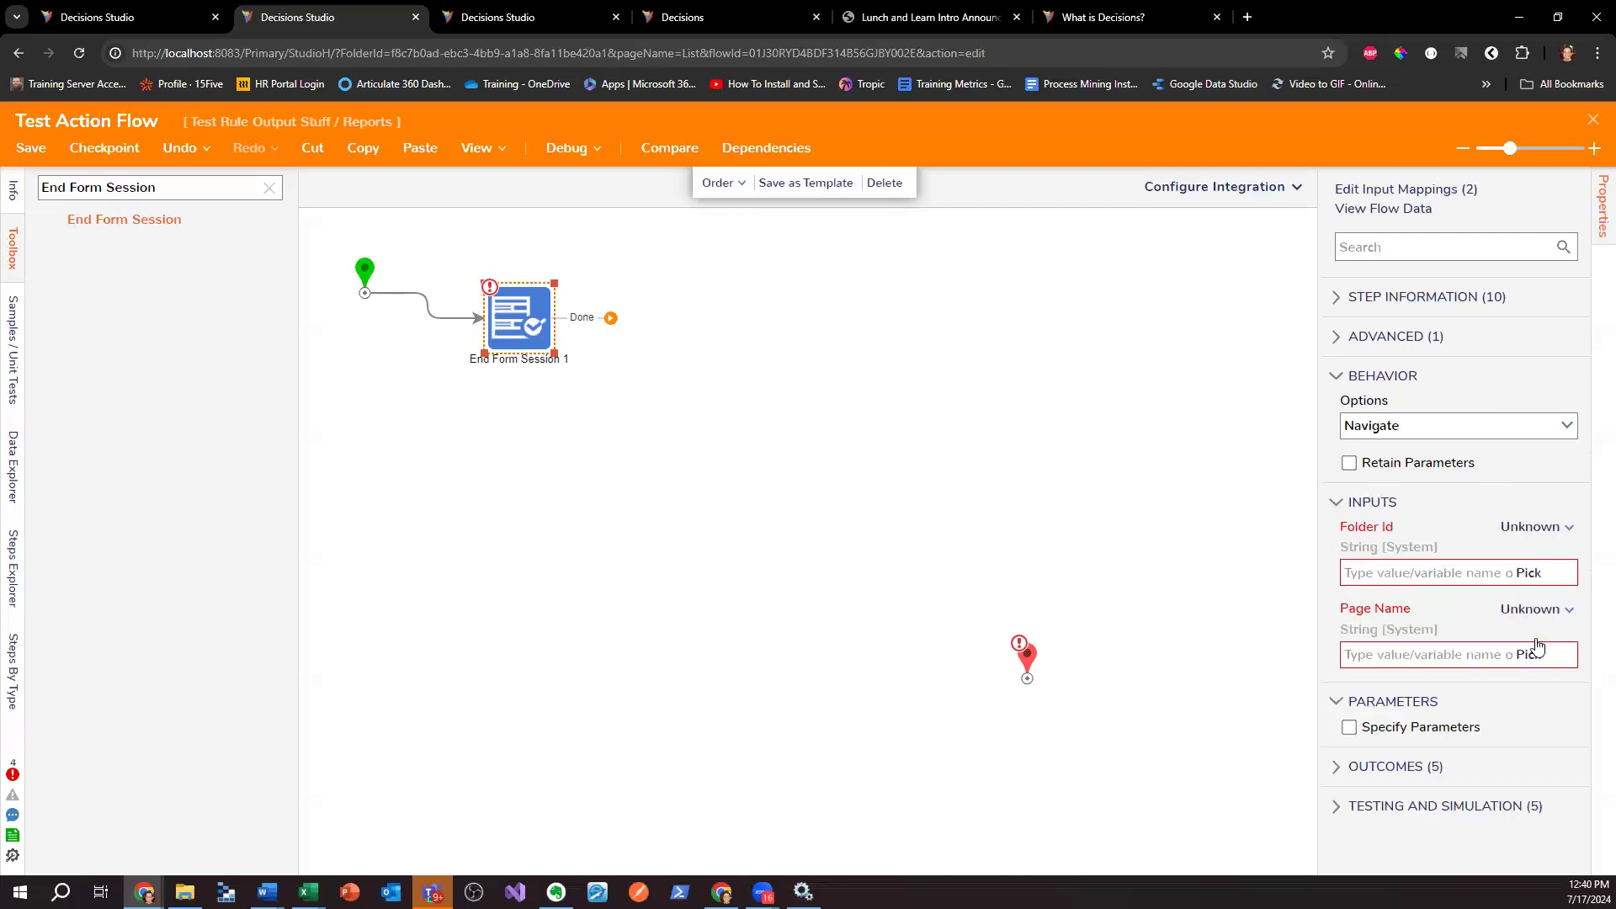
pyautogui.click(1352, 471)
pyautogui.click(1352, 470)
pyautogui.moveTo(552, 335); pyautogui.dragTo(736, 309)
# - Search the toolbox for the Set Dashboard step
pyautogui.doubleClick(173, 184)
pyautogui.hotkey('ctrl', 'a')
pyautogui.press('BackSpace')
pyautogui.write('Set Dashboard')
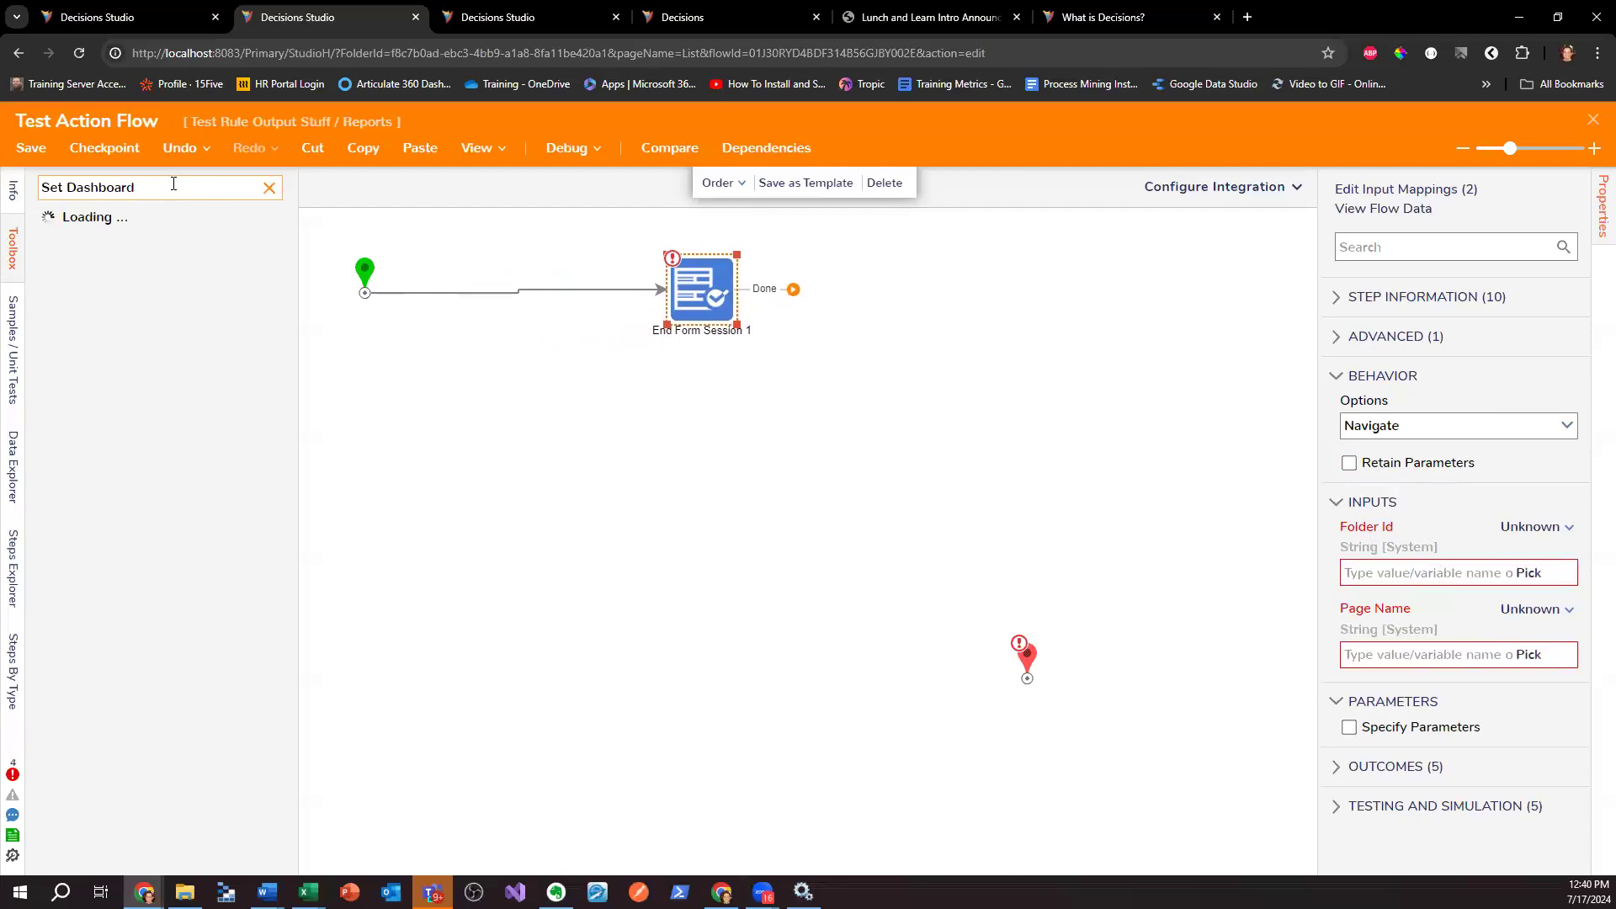
# - Use Account Data Source as the Test Report's data source
pyautogui.hotkey('ctrl', 'shift', 'Tab')
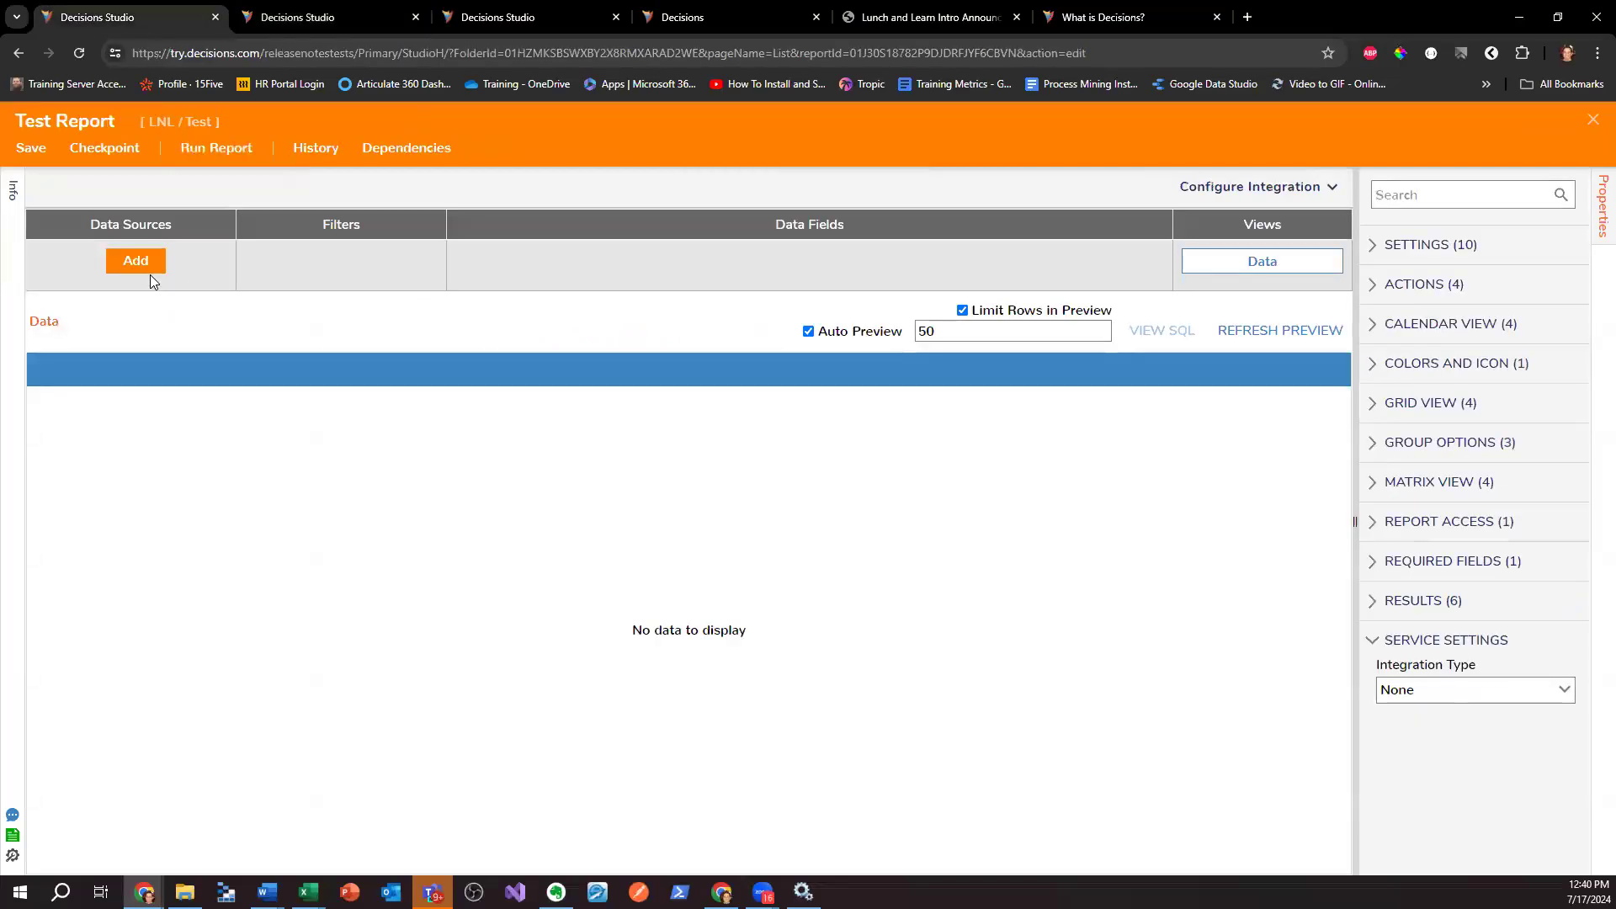
pyautogui.click(136, 261)
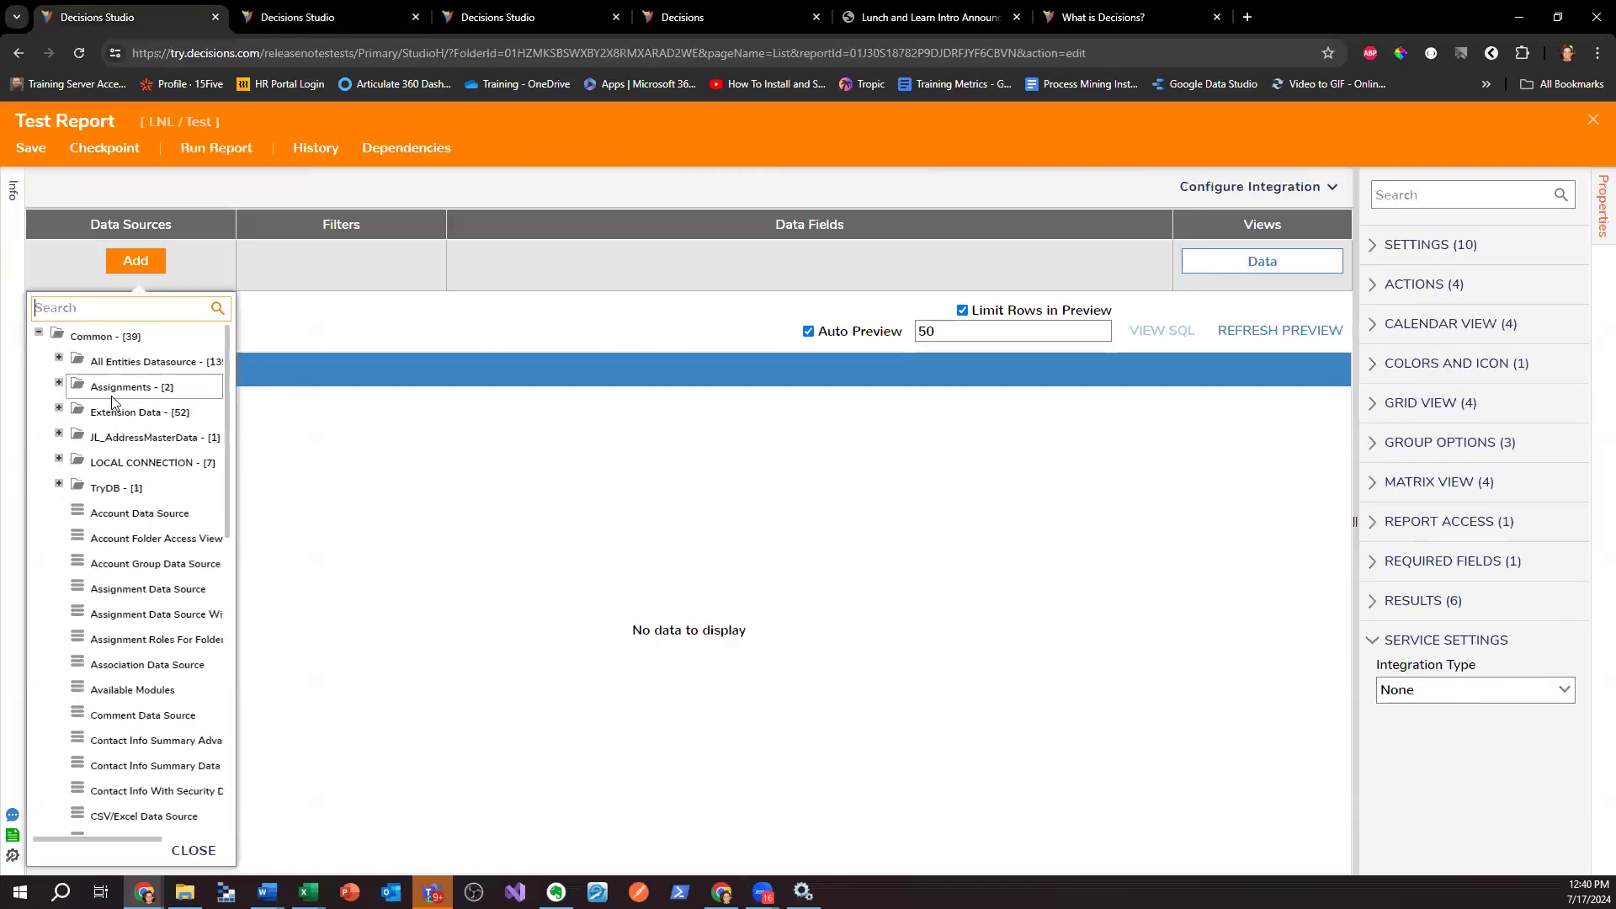
pyautogui.click(139, 513)
pyautogui.hotkey('ctrl', 'Tab')
pyautogui.hotkey('ctrl', 'shift', 'Tab')
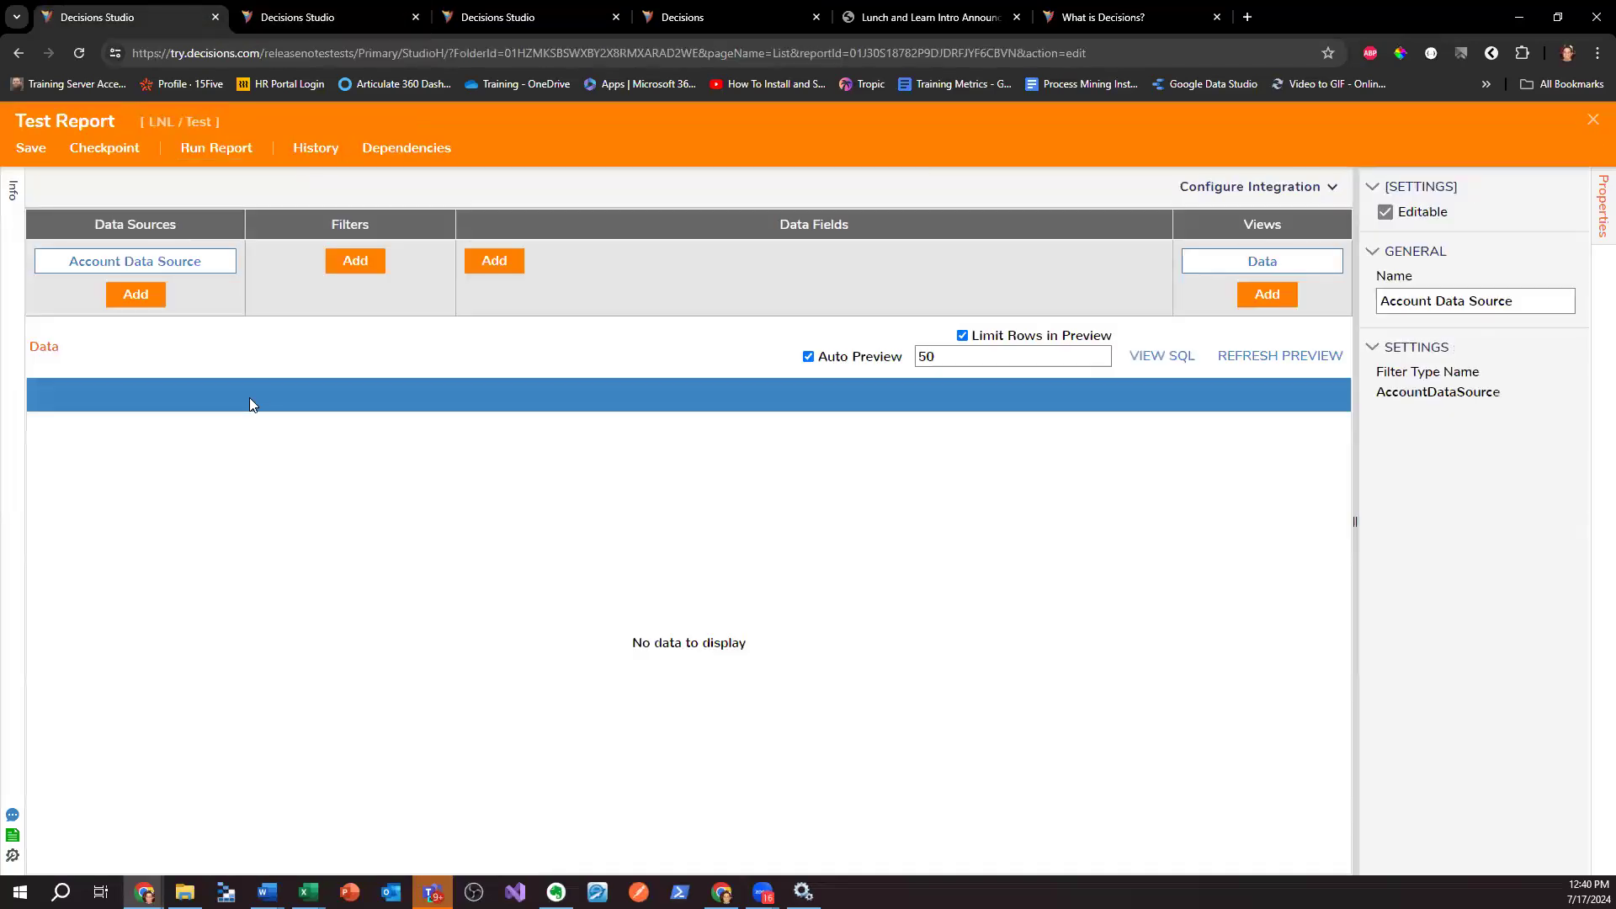
# - Add the Email Address field to the report
pyautogui.click(494, 261)
pyautogui.scroll(-4, 808, 623)
pyautogui.click(762, 690)
pyautogui.click(758, 291)
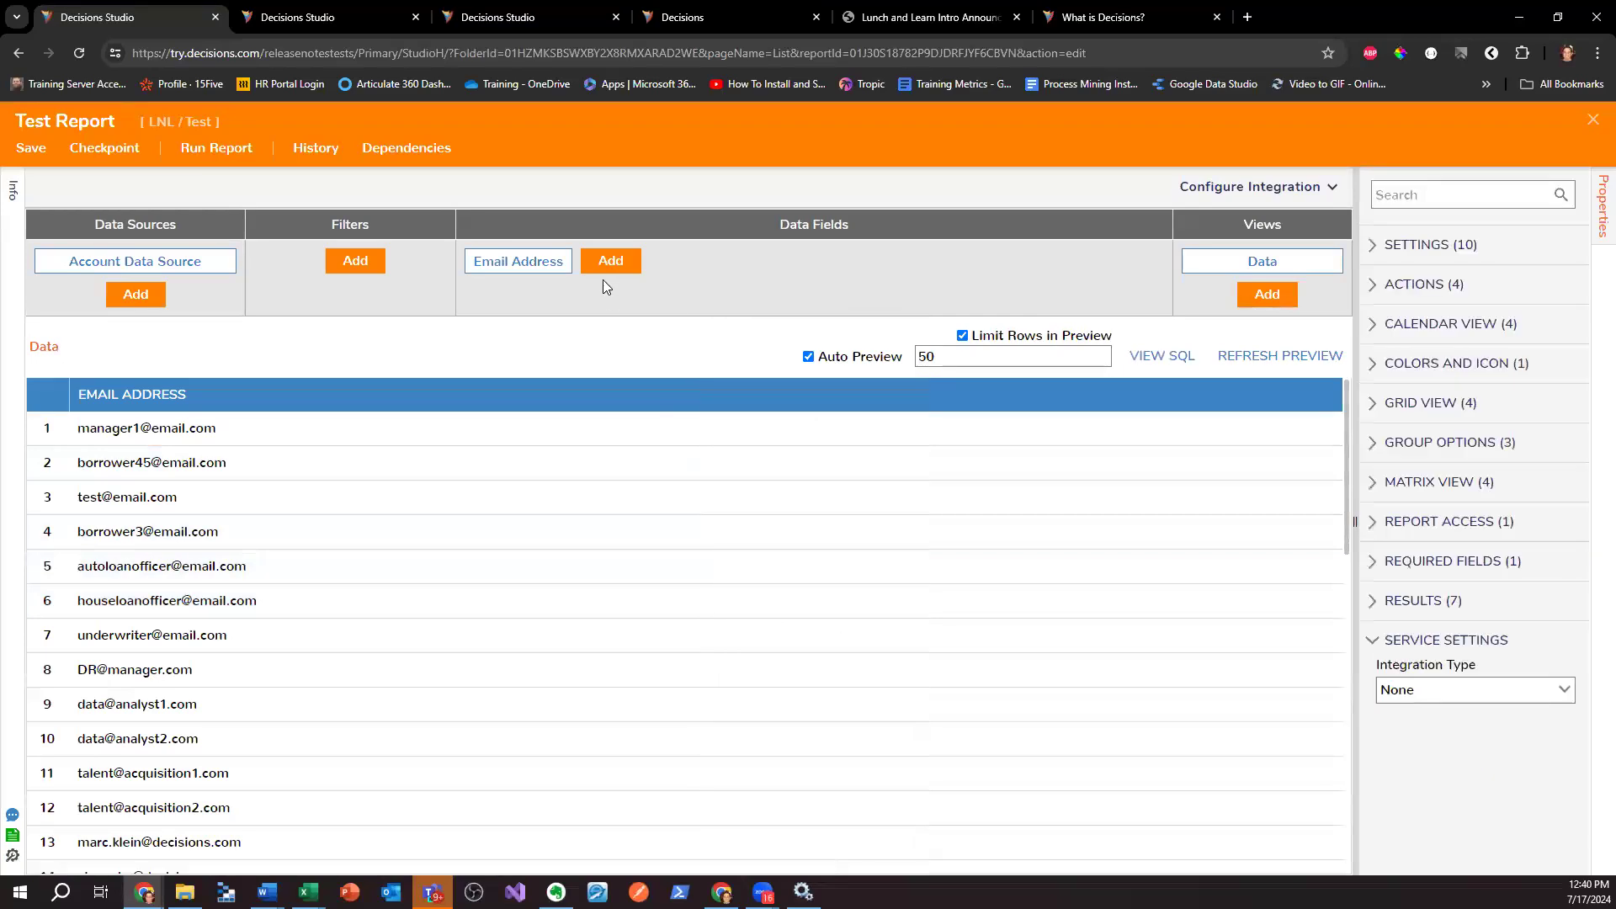
# - Add a RunFlowInlineField calculated column with display text 'te'
pyautogui.click(611, 261)
pyautogui.scroll(-10, 822, 403)
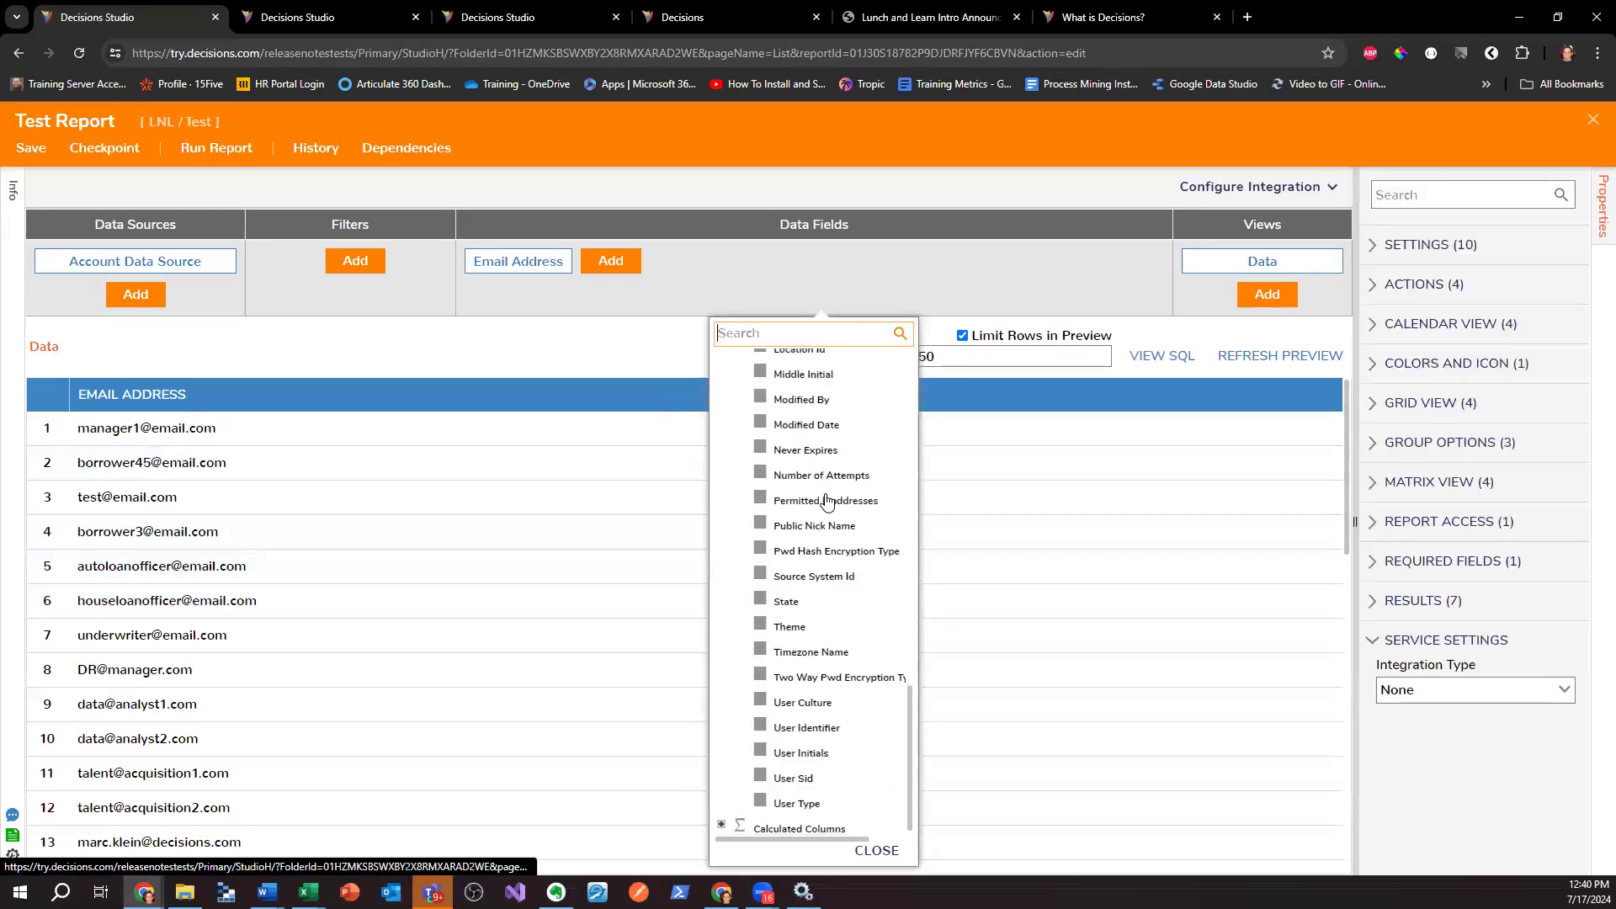
pyautogui.click(721, 817)
pyautogui.scroll(-1, 731, 717)
pyautogui.scroll(1, 740, 707)
pyautogui.scroll(-6, 750, 701)
pyautogui.click(764, 598)
pyautogui.click(806, 554)
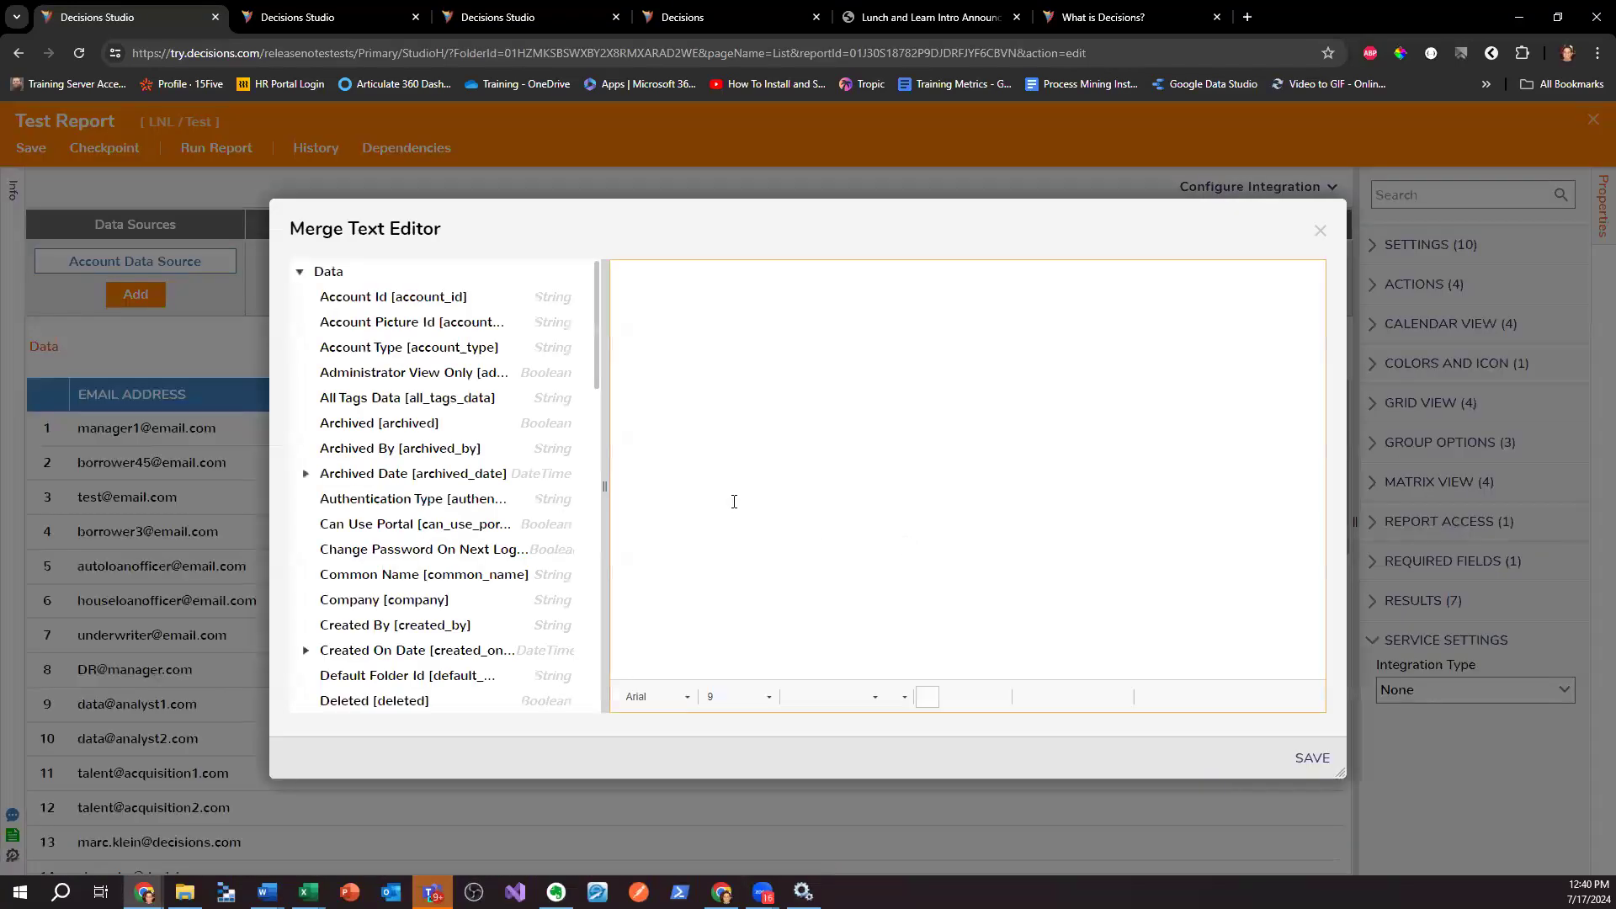
pyautogui.click(686, 346)
pyautogui.write('test')
pyautogui.click(1305, 757)
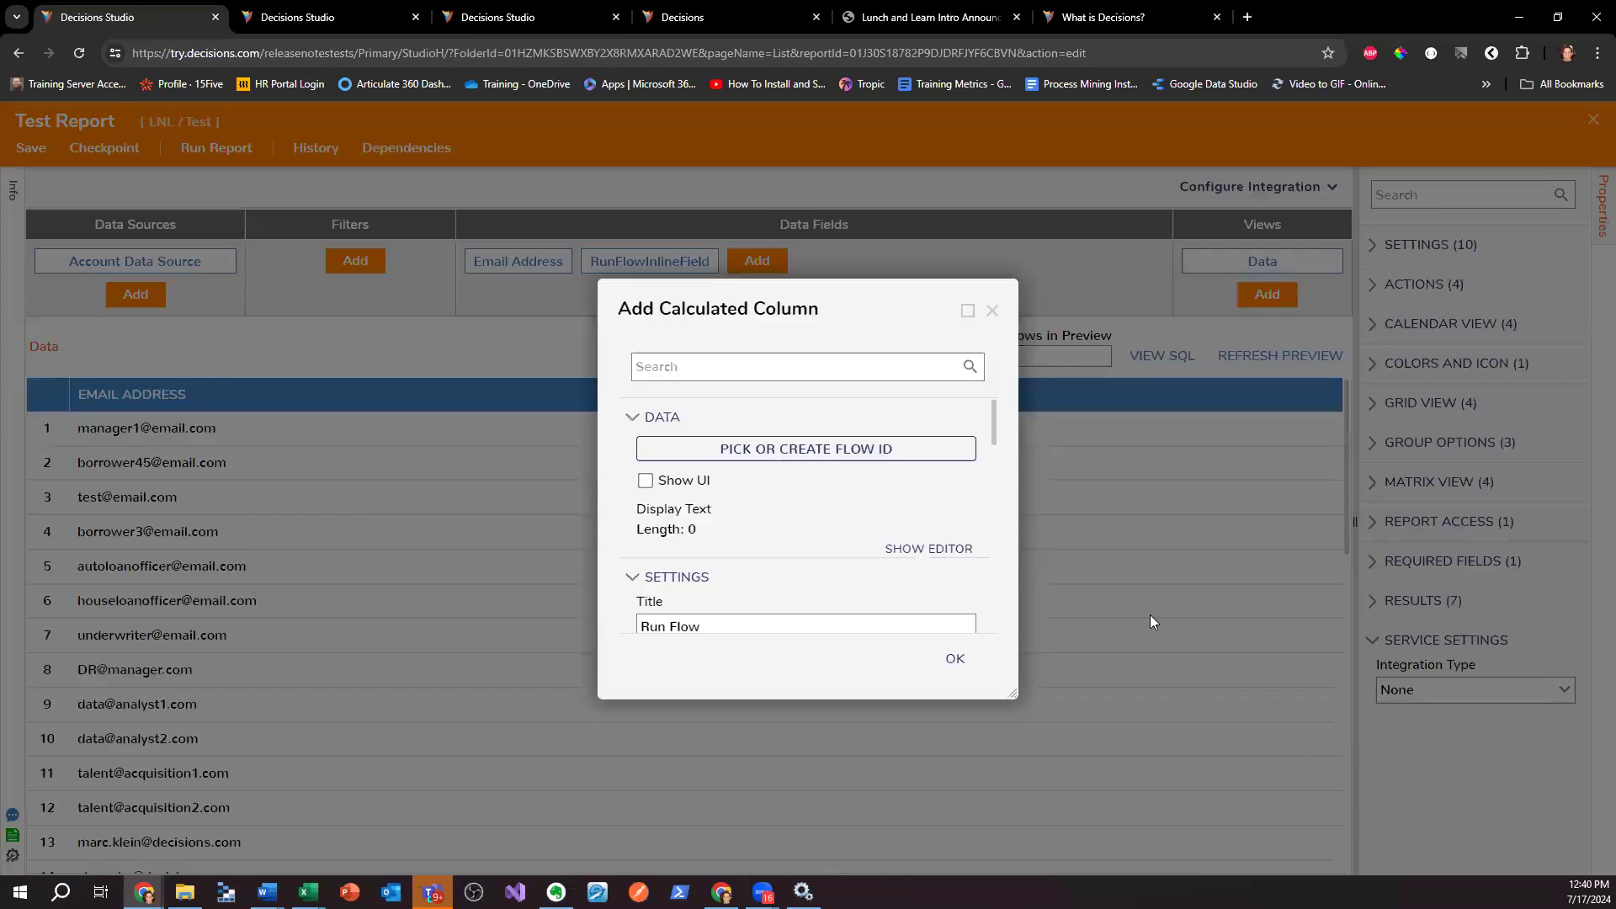
# - Create a new handler flow named 'Report Hnaldler' for the column
pyautogui.click(775, 448)
pyautogui.click(645, 605)
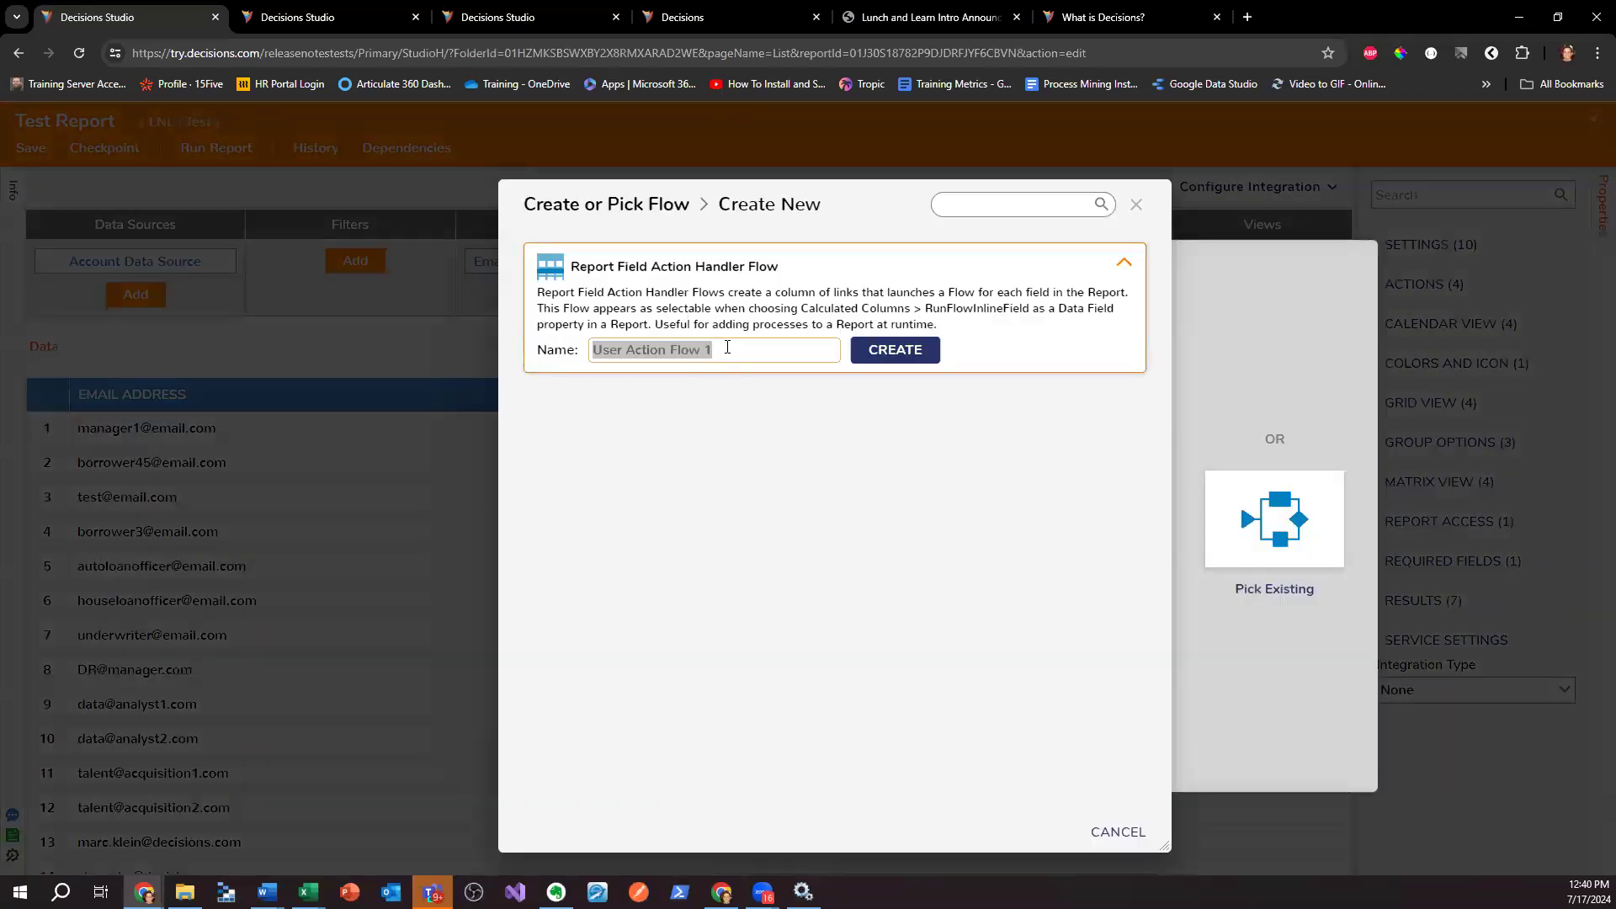
pyautogui.write('Report Hnal')
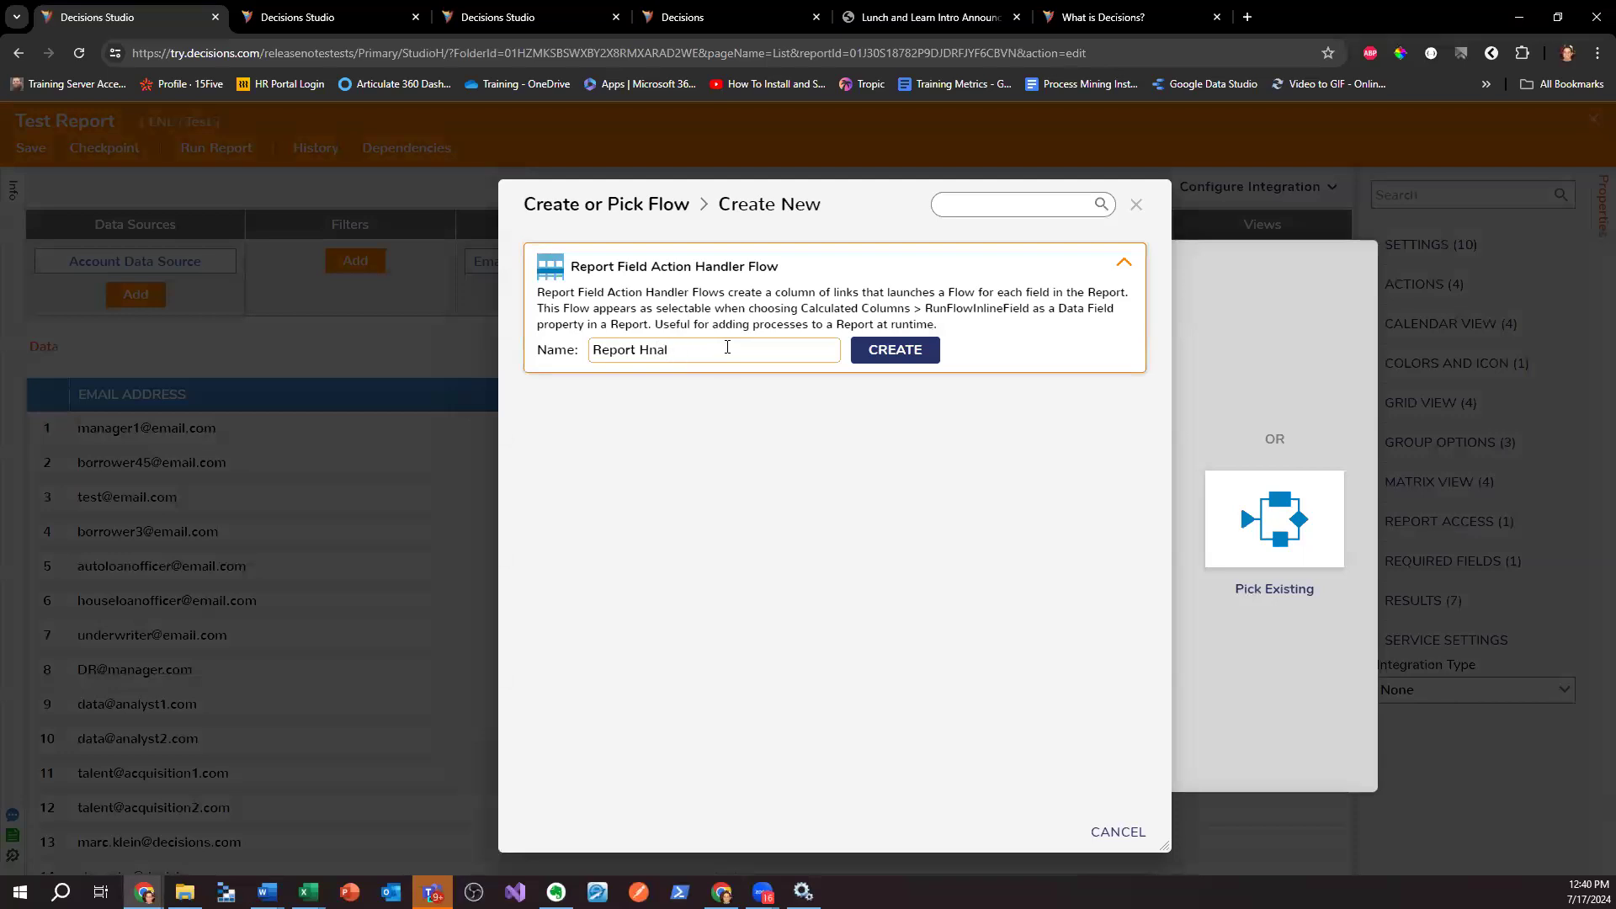
pyautogui.write('dler')
pyautogui.click(881, 349)
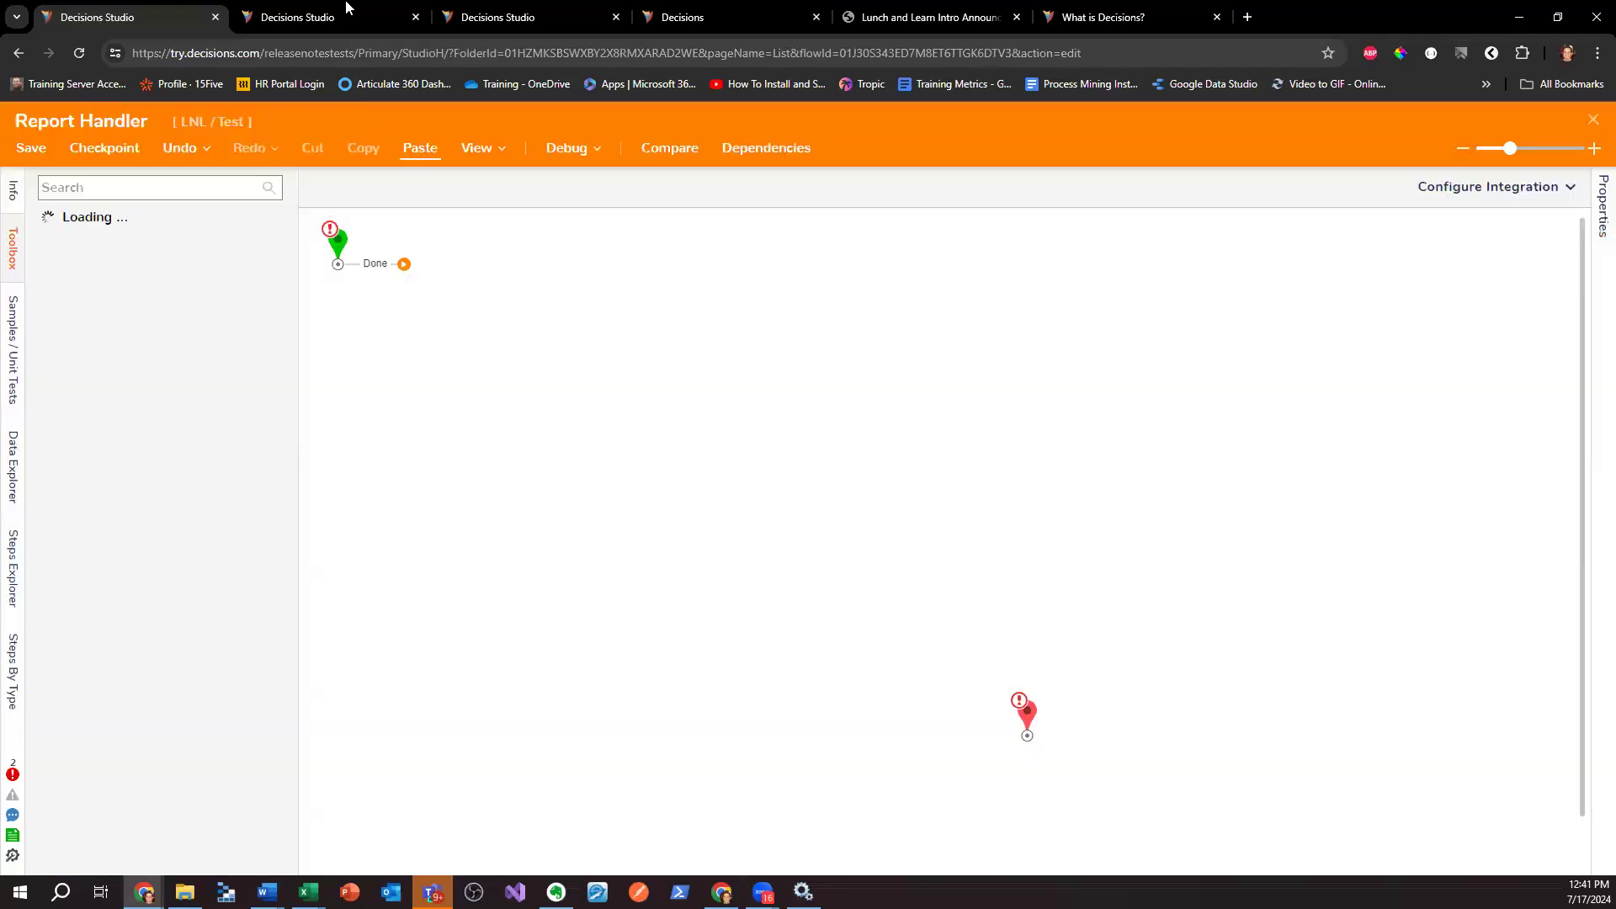
pyautogui.click(343, 17)
# - Insert a Set Dashboard Report Parameters step before End Form Session, adding no parameters
pyautogui.moveTo(199, 219); pyautogui.dragTo(591, 352)
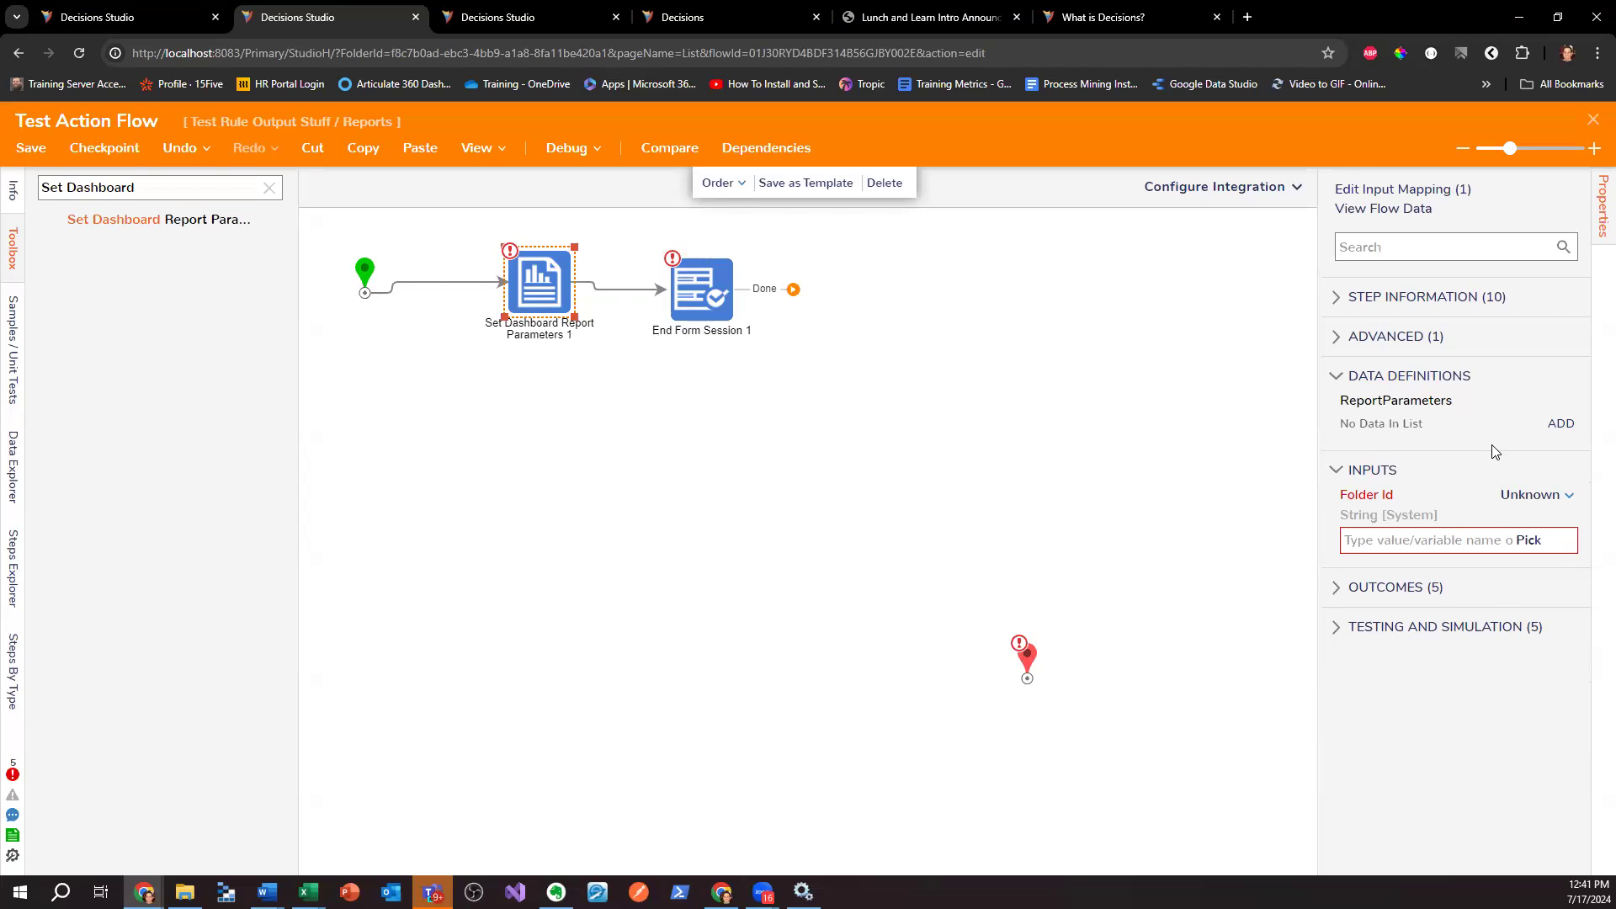
pyautogui.click(1562, 424)
pyautogui.click(650, 330)
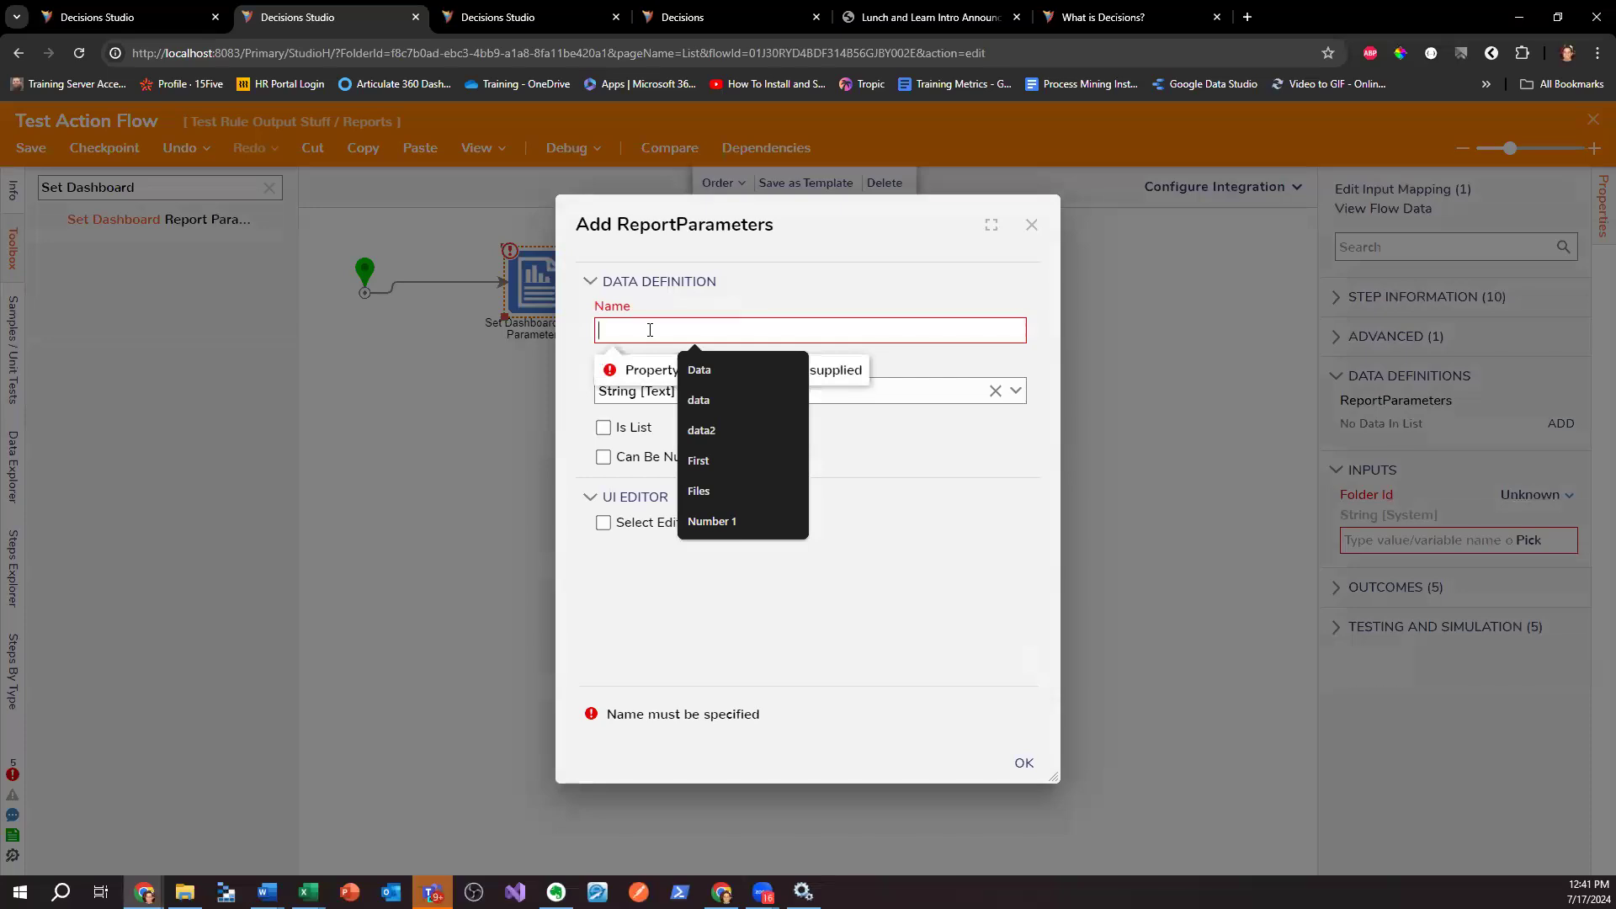
pyautogui.click(1031, 224)
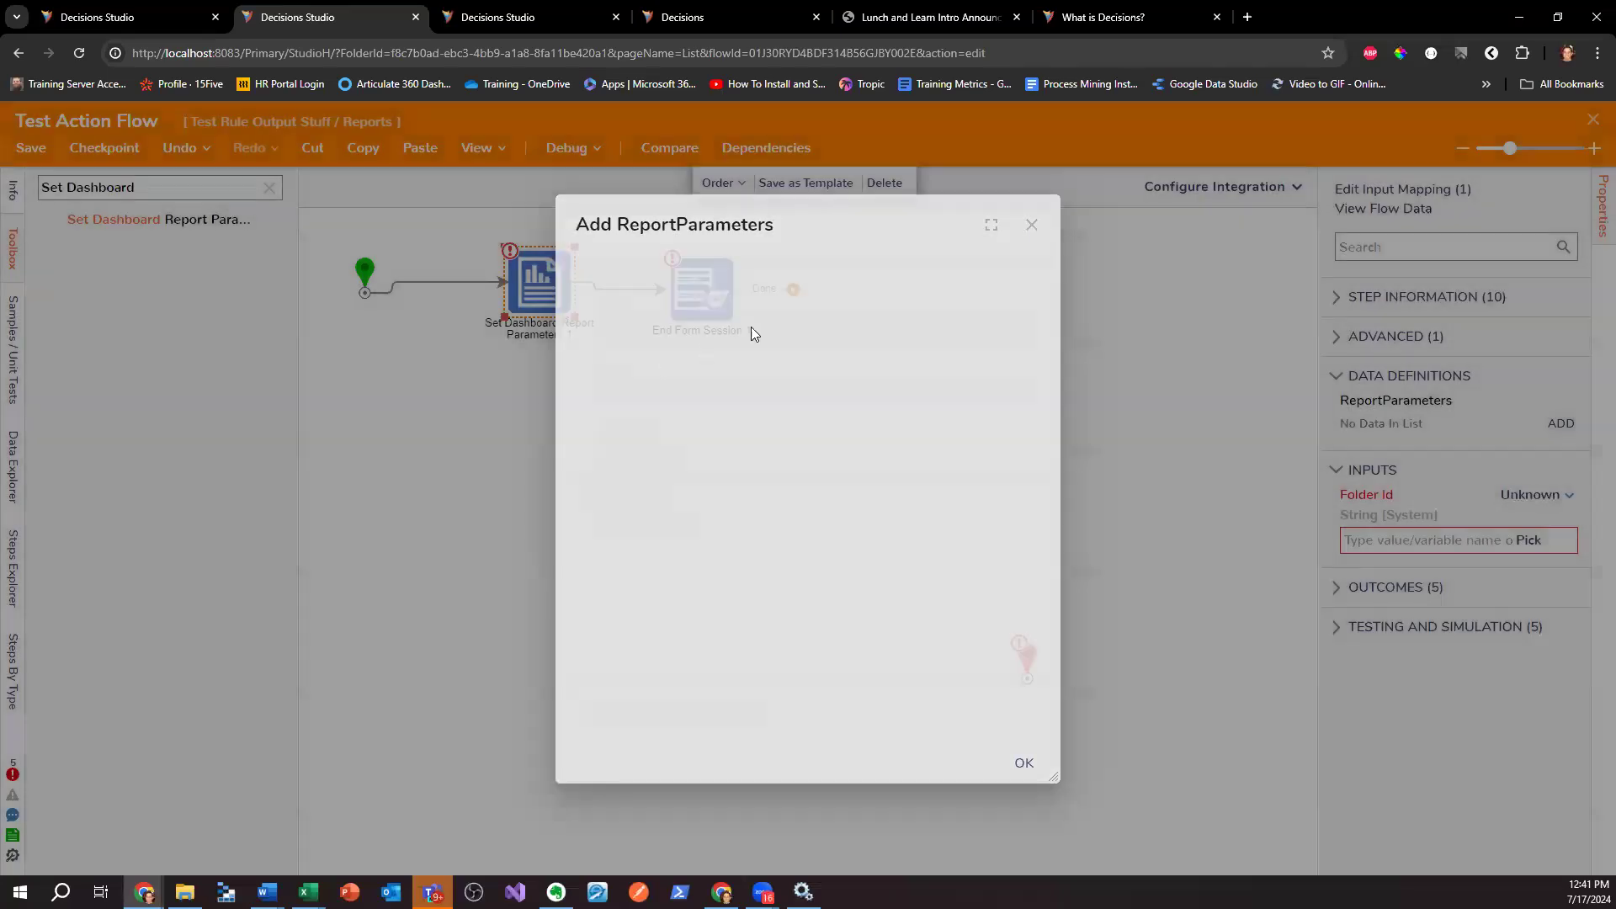
# - Reposition End Form Session and search the toolbox for Set Page Variable
pyautogui.moveTo(716, 298); pyautogui.dragTo(768, 298)
pyautogui.tripleClick(154, 180)
pyautogui.write('Set Page Variabl')
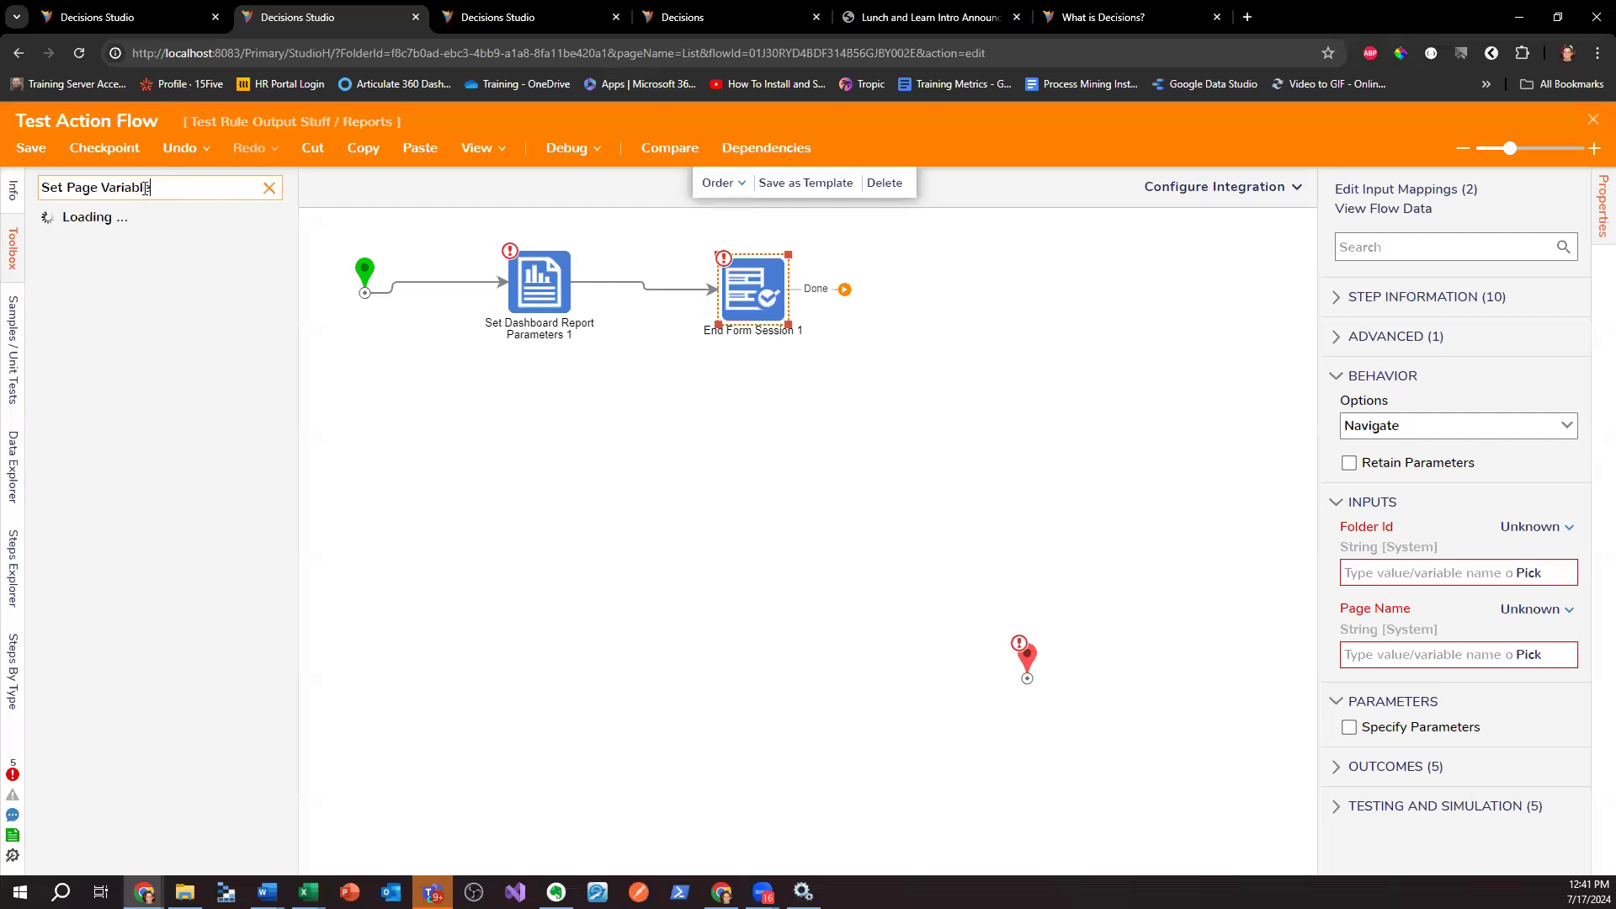
pyautogui.write('e')
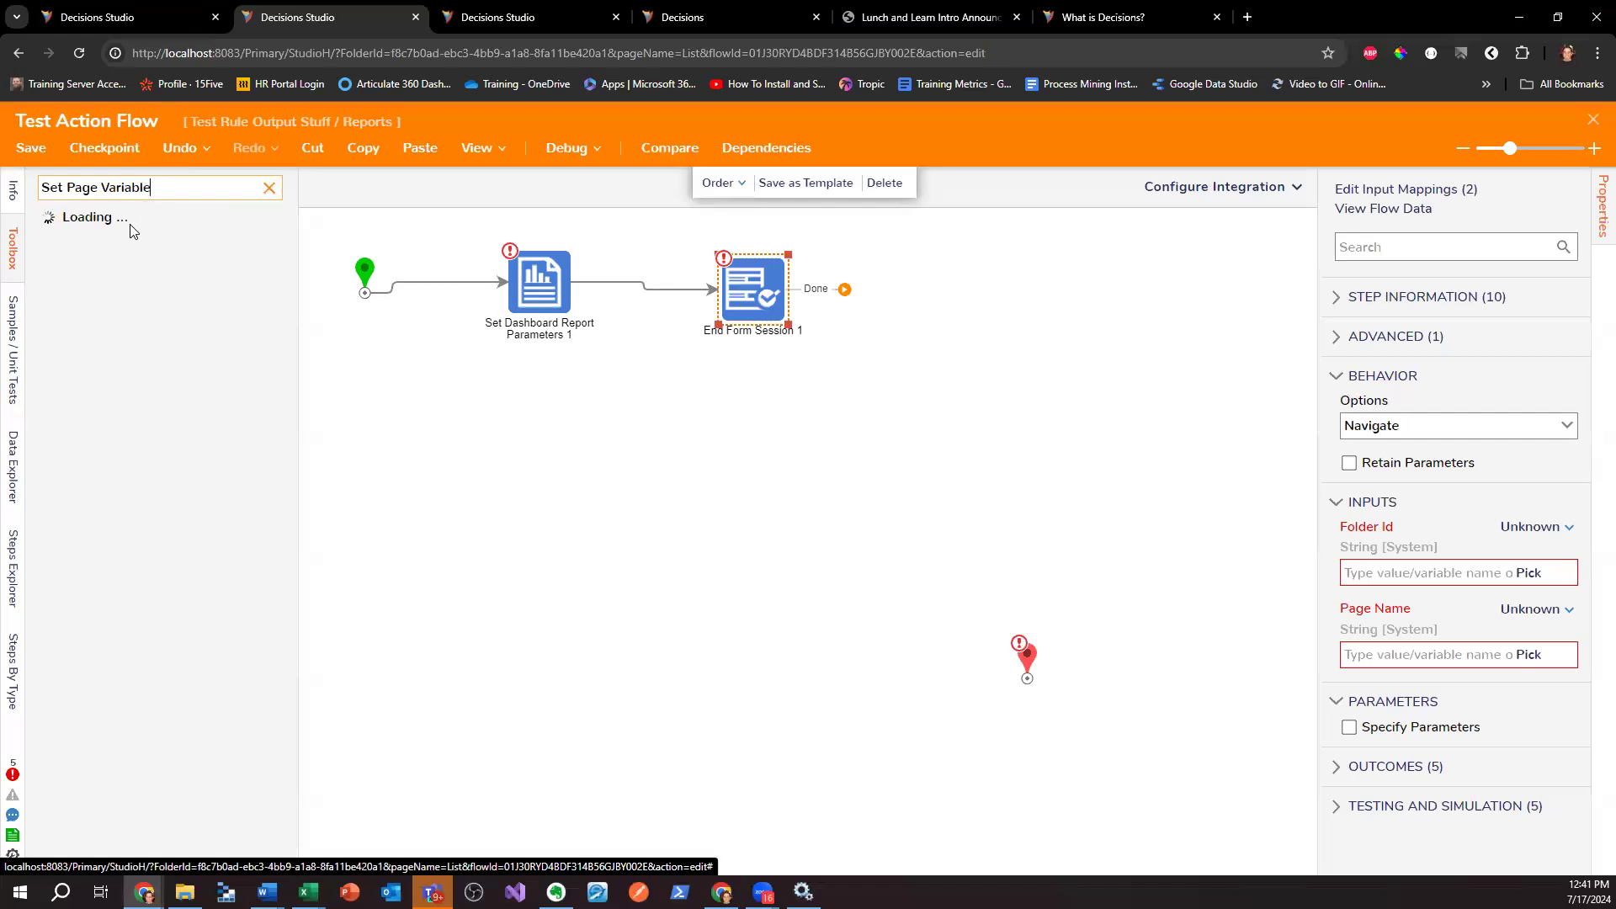
# - Enable Specify Parameters and delete the Set Dashboard Report Parameters step
pyautogui.click(1350, 728)
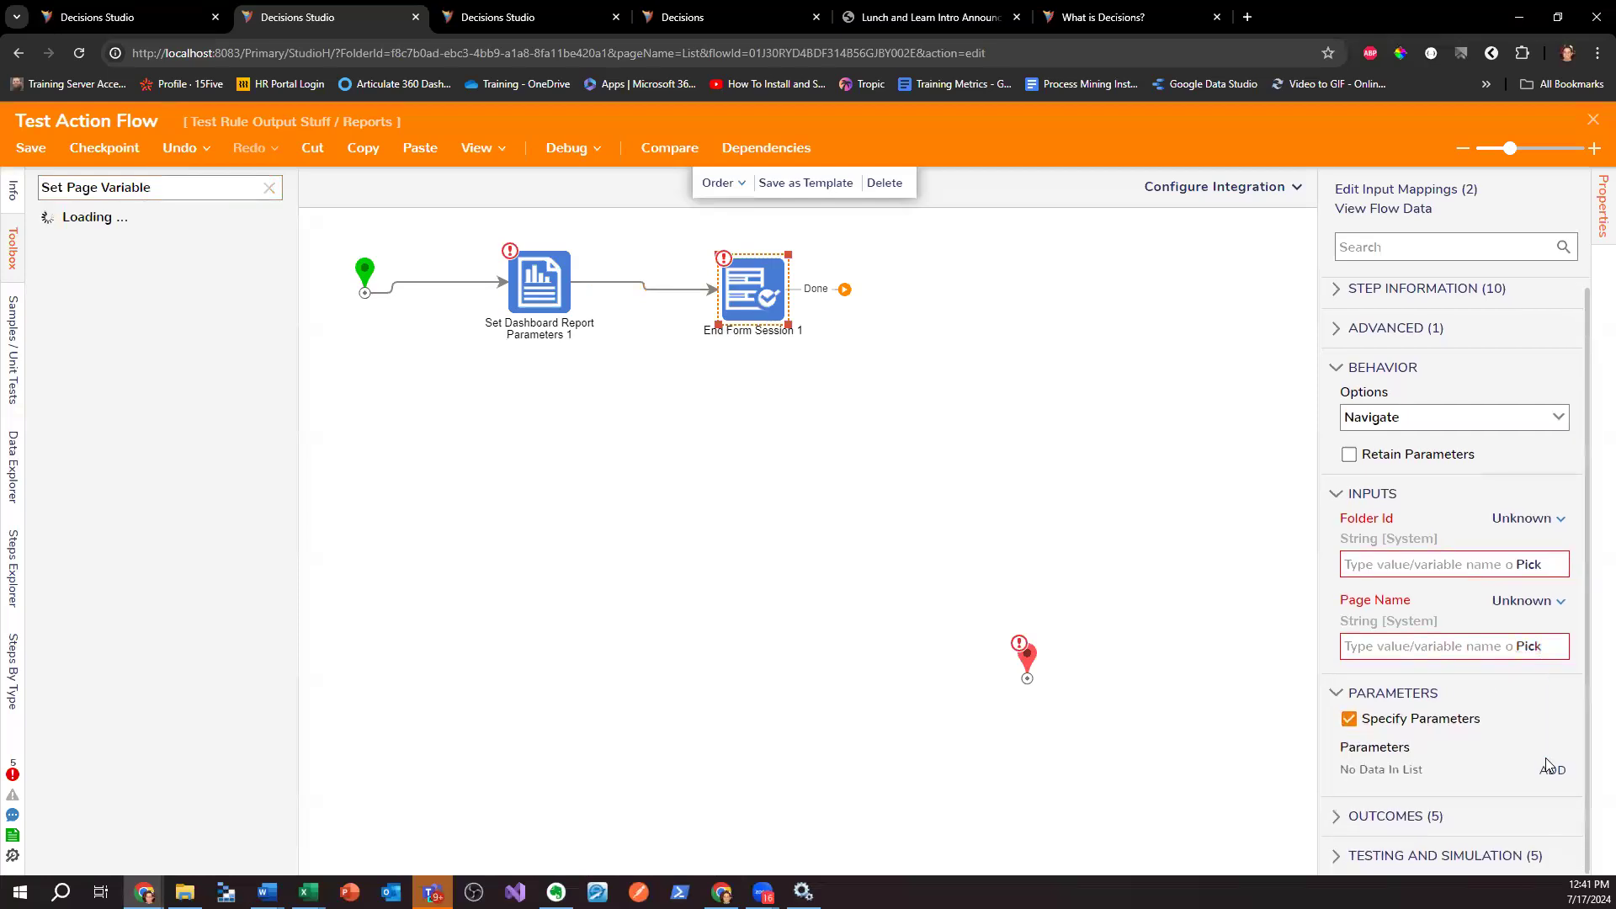
pyautogui.click(543, 294)
pyautogui.press('Delete')
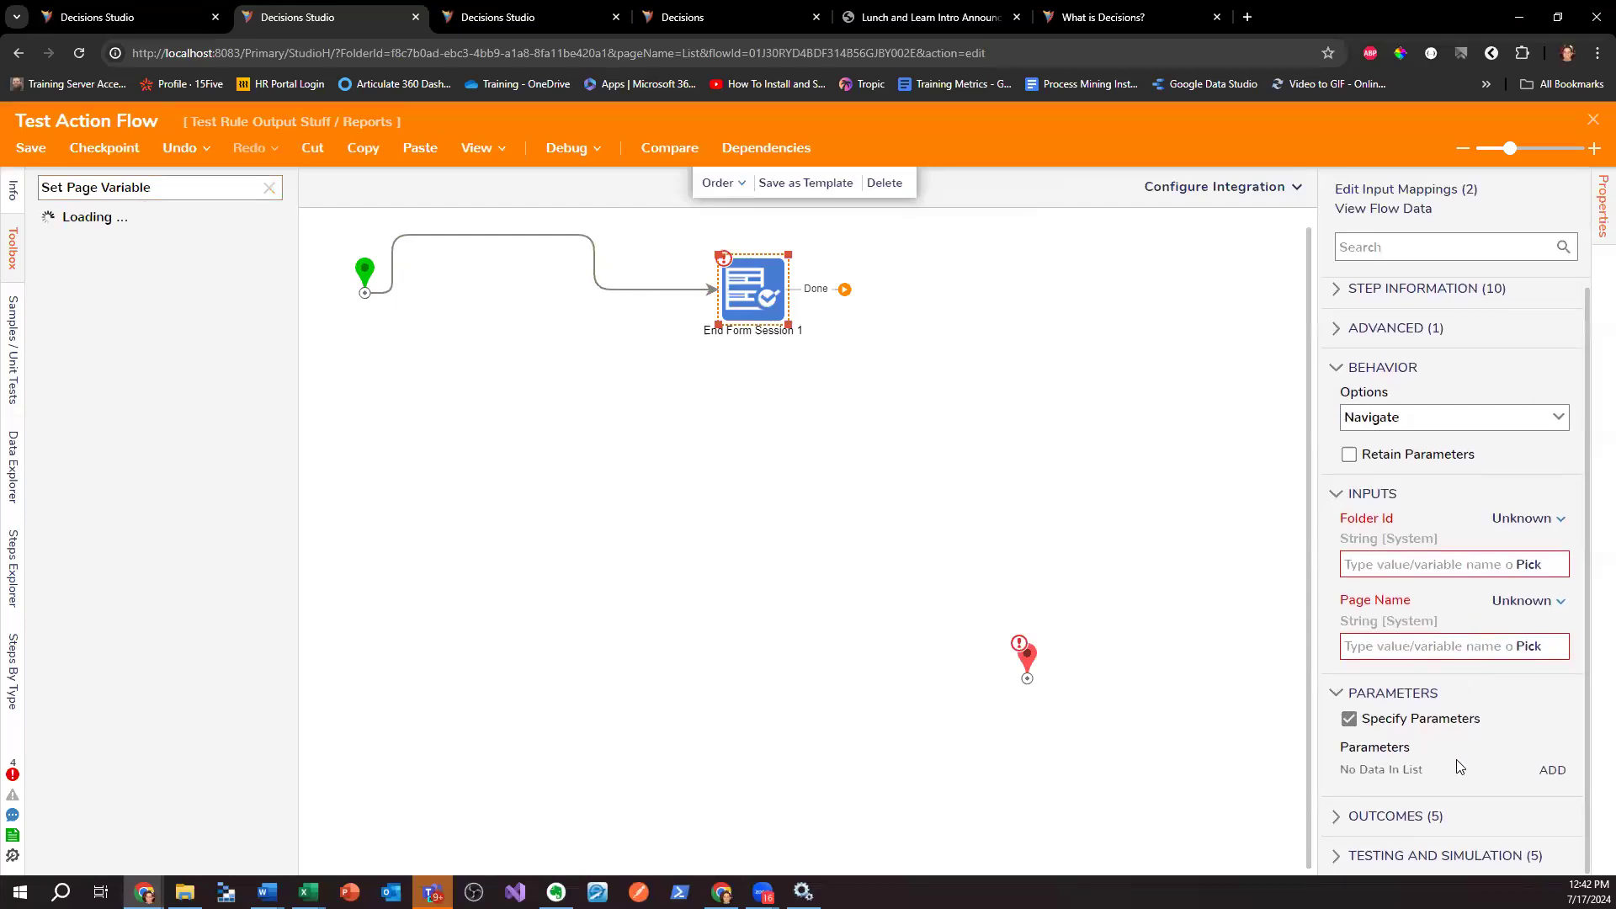
# - Add a navigation parameter named AID to End Form Session
pyautogui.click(1553, 778)
pyautogui.click(669, 338)
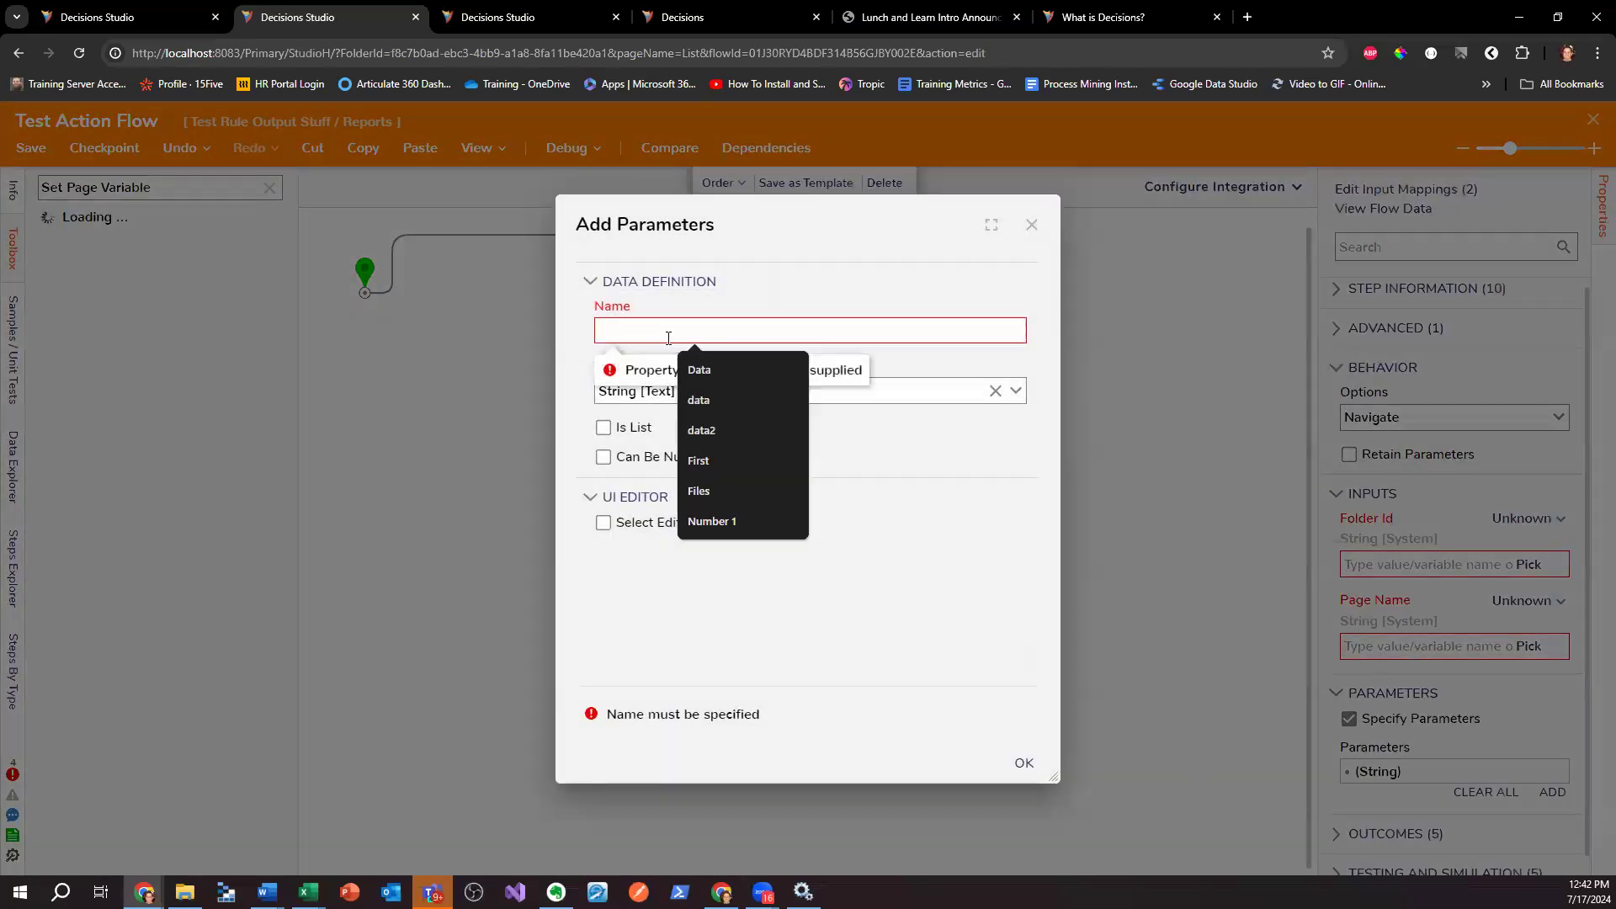
pyautogui.write('AID')
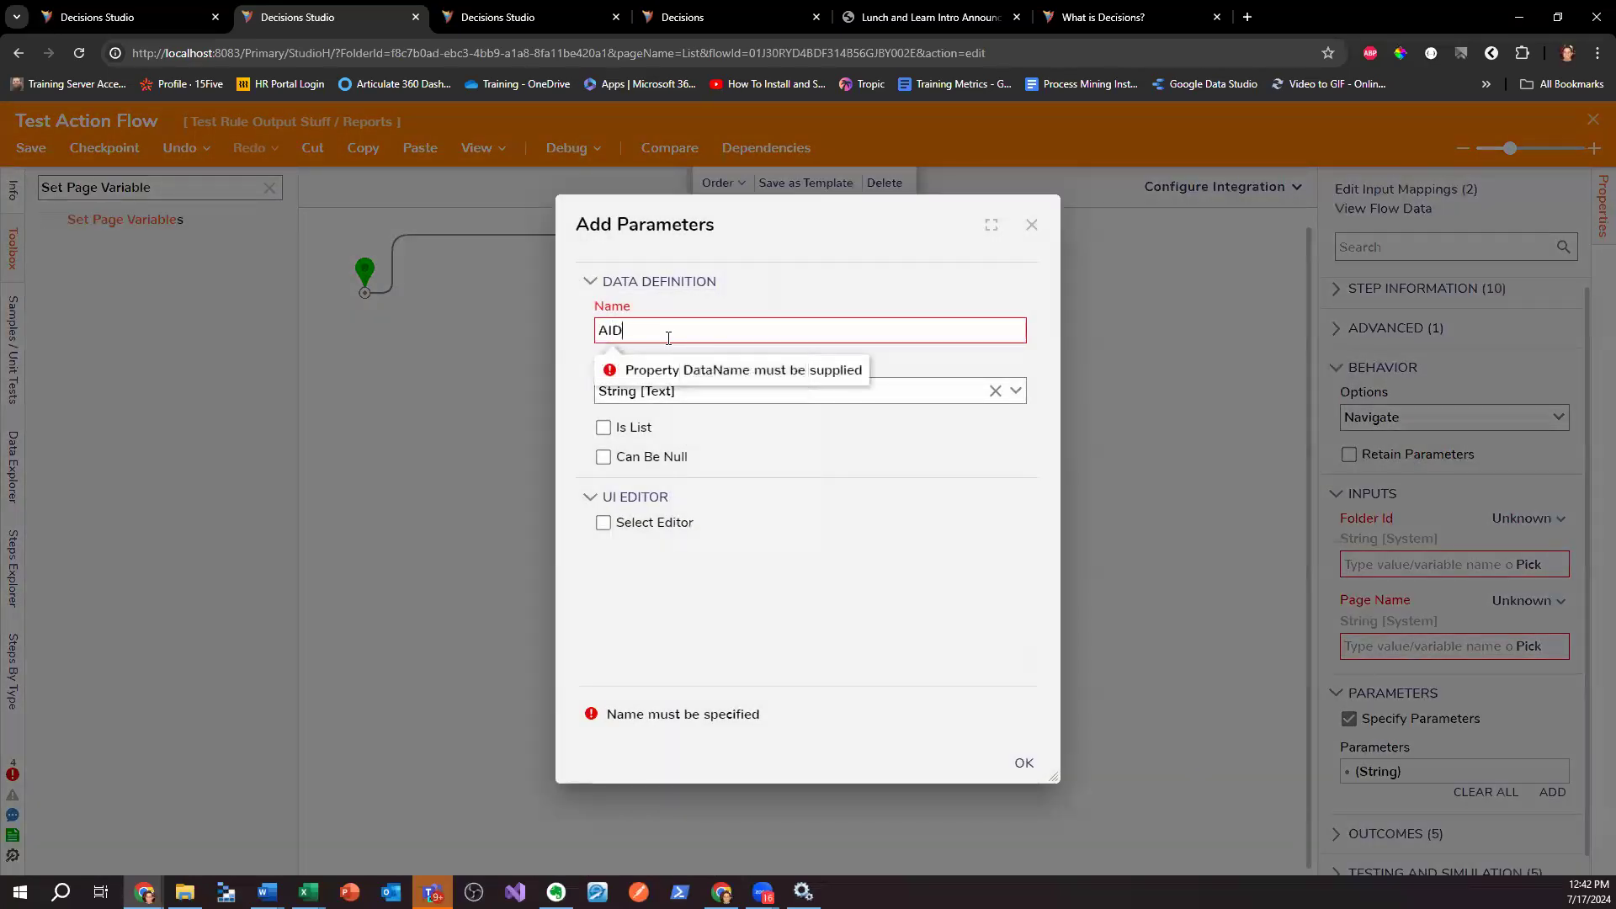
pyautogui.click(1023, 763)
# - Map End Form Session's AID input to SelectedRow.Field01.TextValue
pyautogui.scroll(-1, 1528, 789)
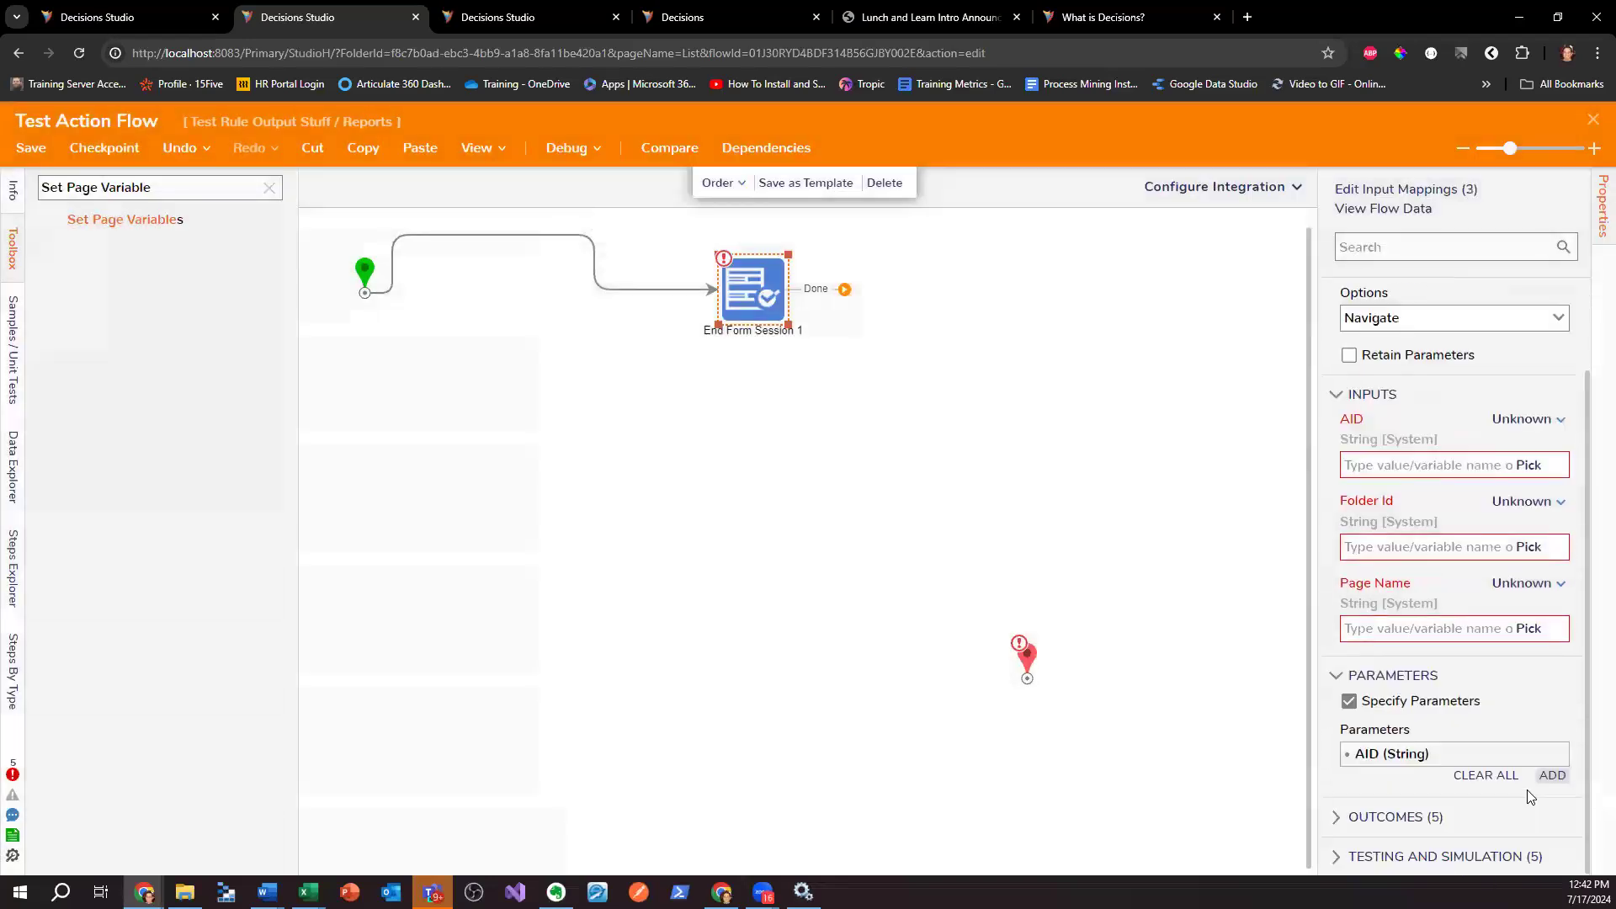
pyautogui.moveTo(743, 293); pyautogui.dragTo(685, 300)
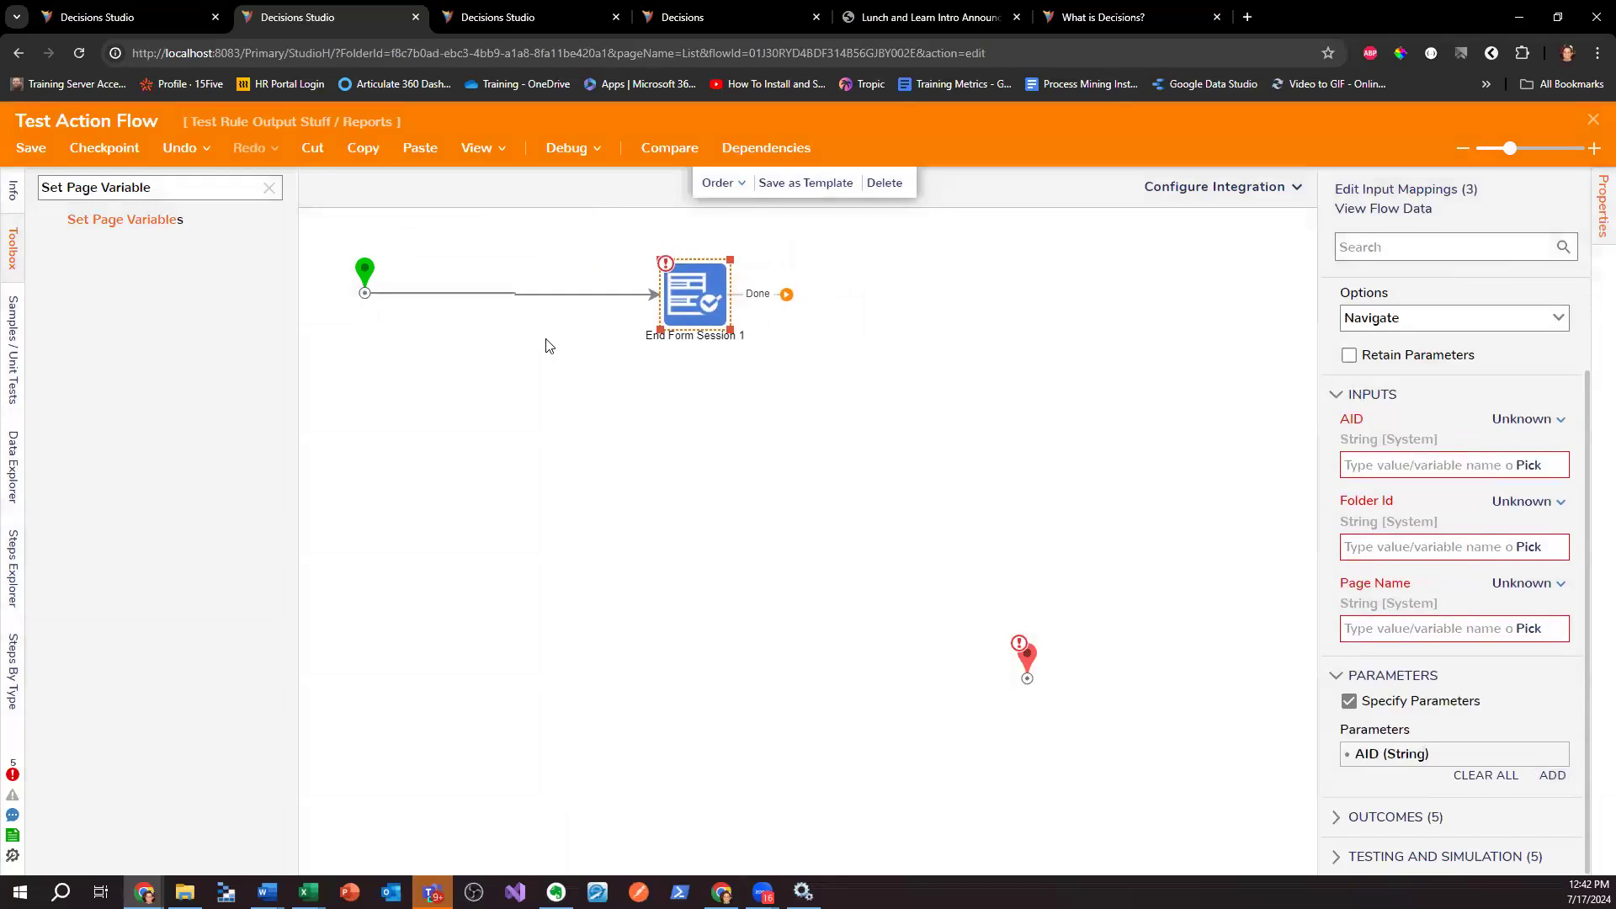
pyautogui.click(1526, 420)
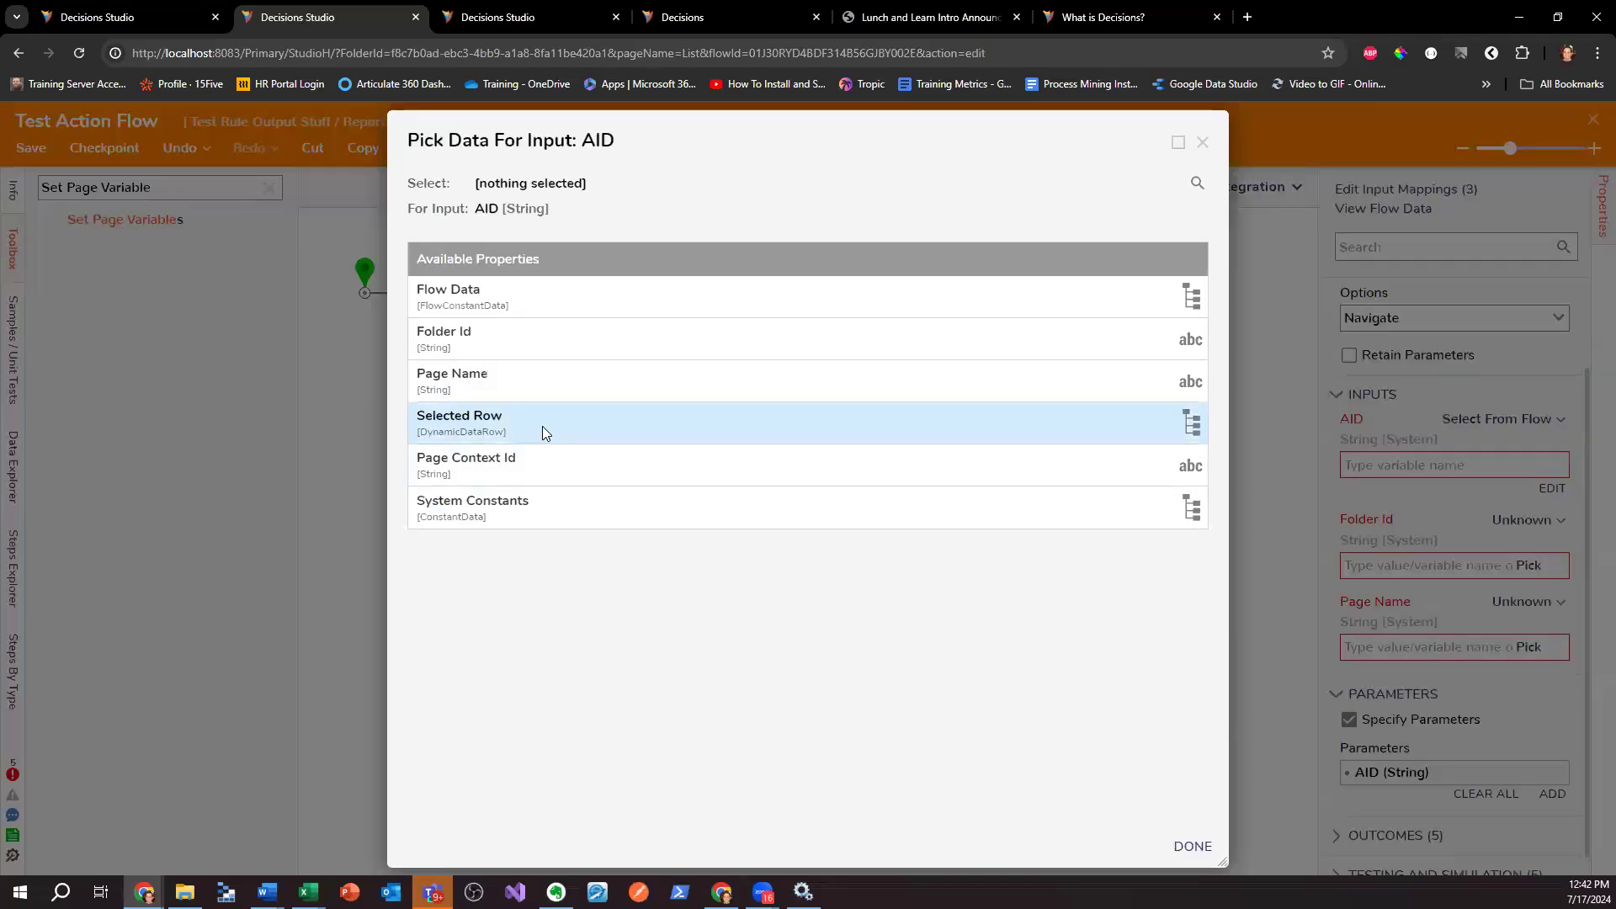
pyautogui.click(542, 431)
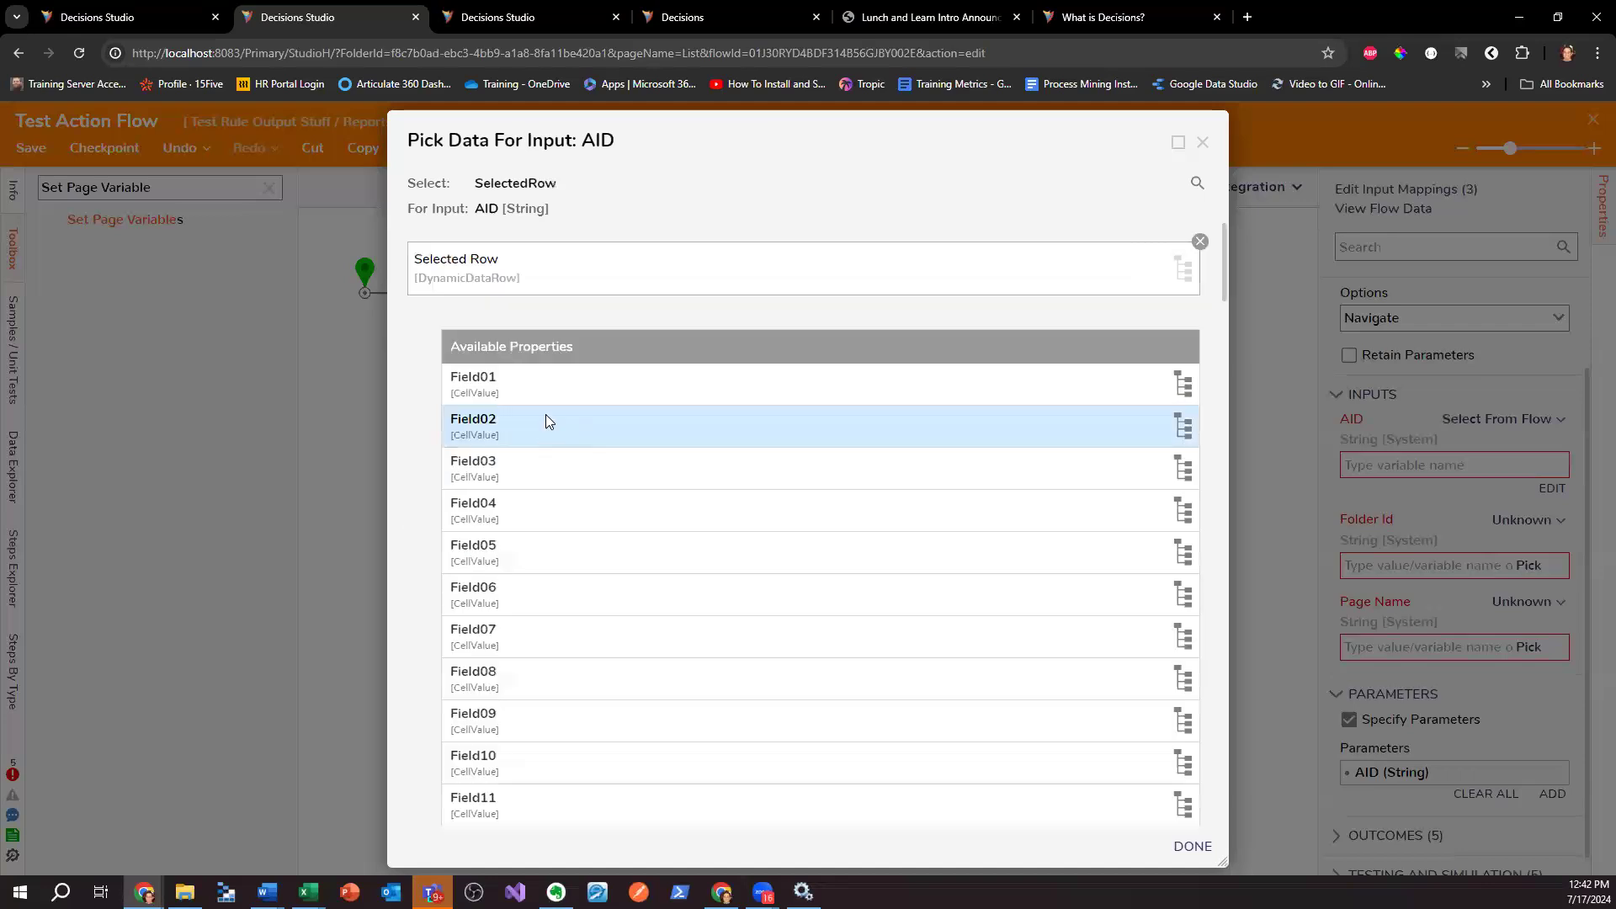
pyautogui.click(539, 396)
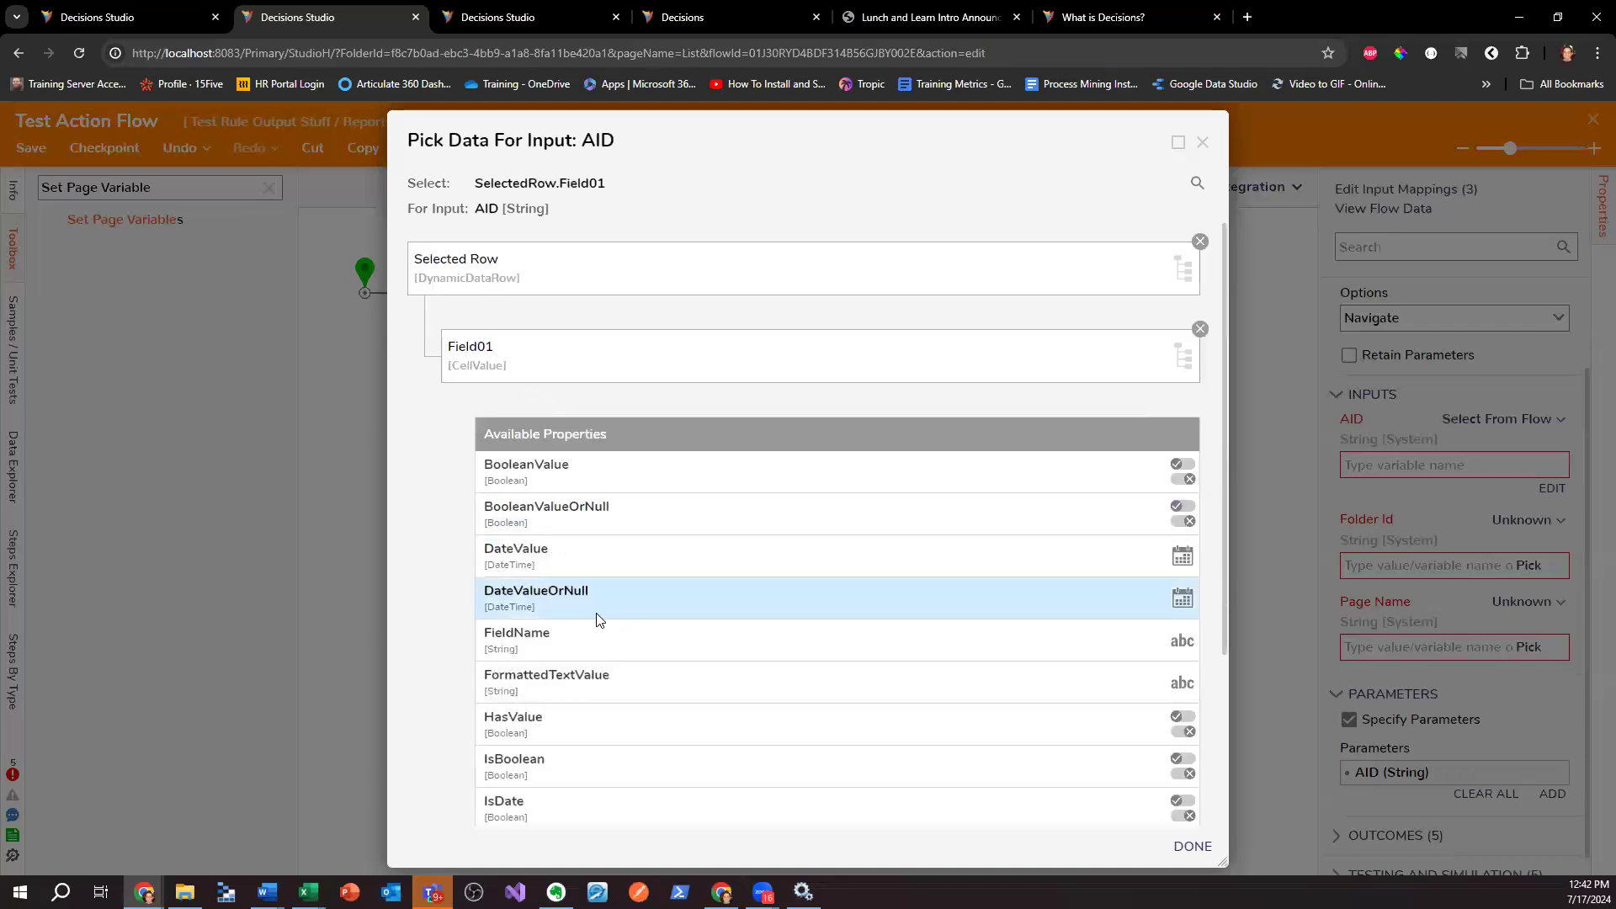
pyautogui.scroll(-3, 596, 621)
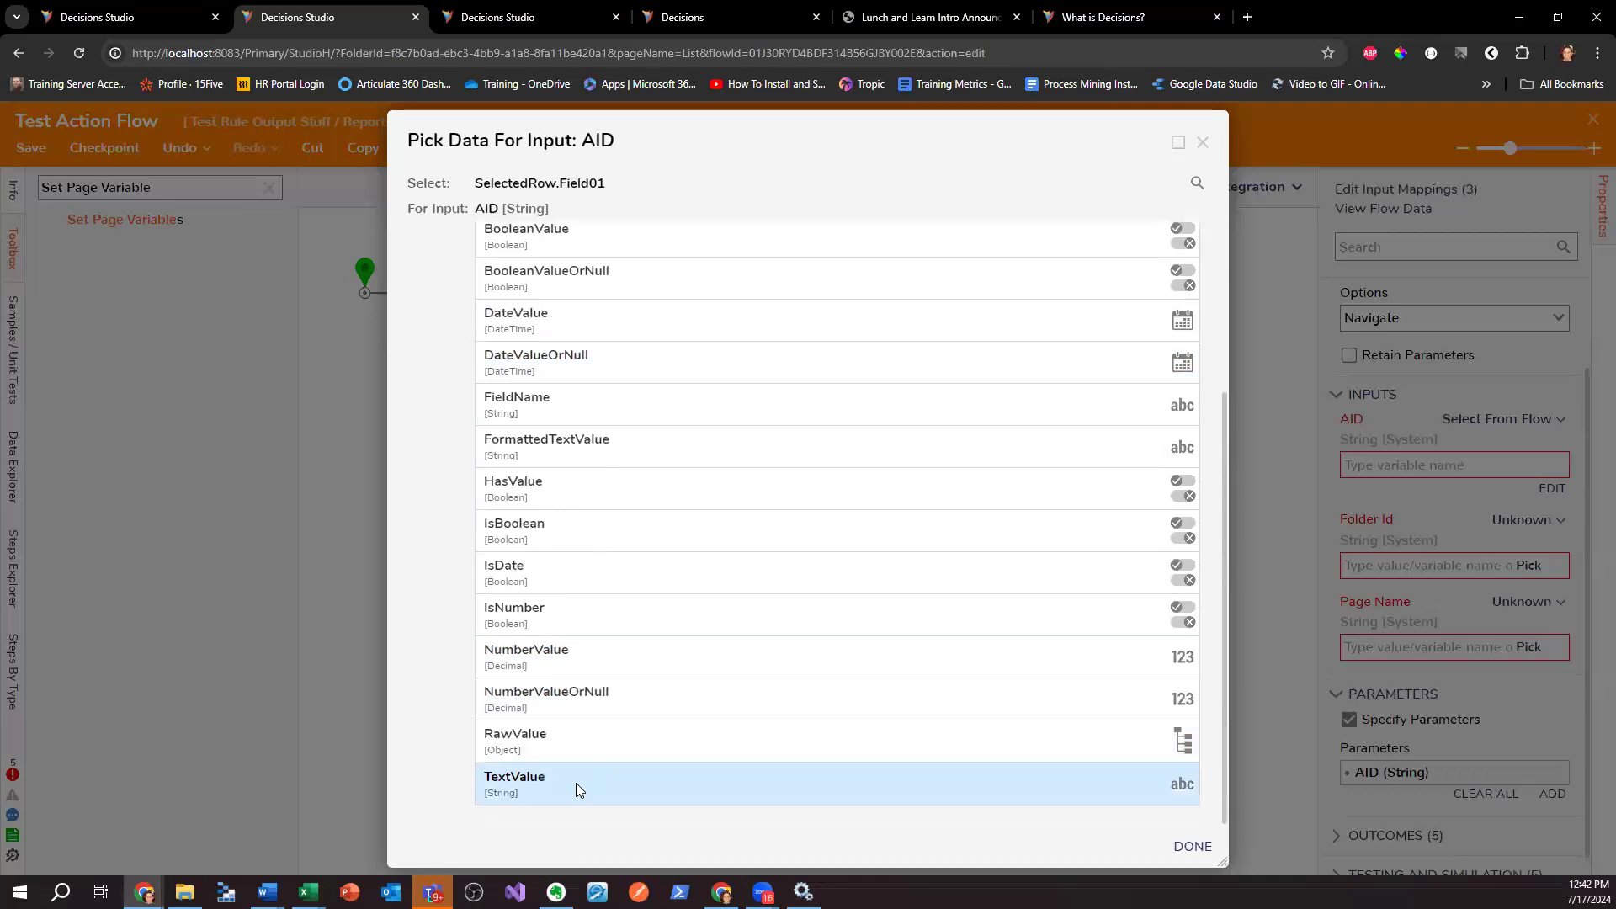
pyautogui.click(576, 783)
pyautogui.click(1193, 847)
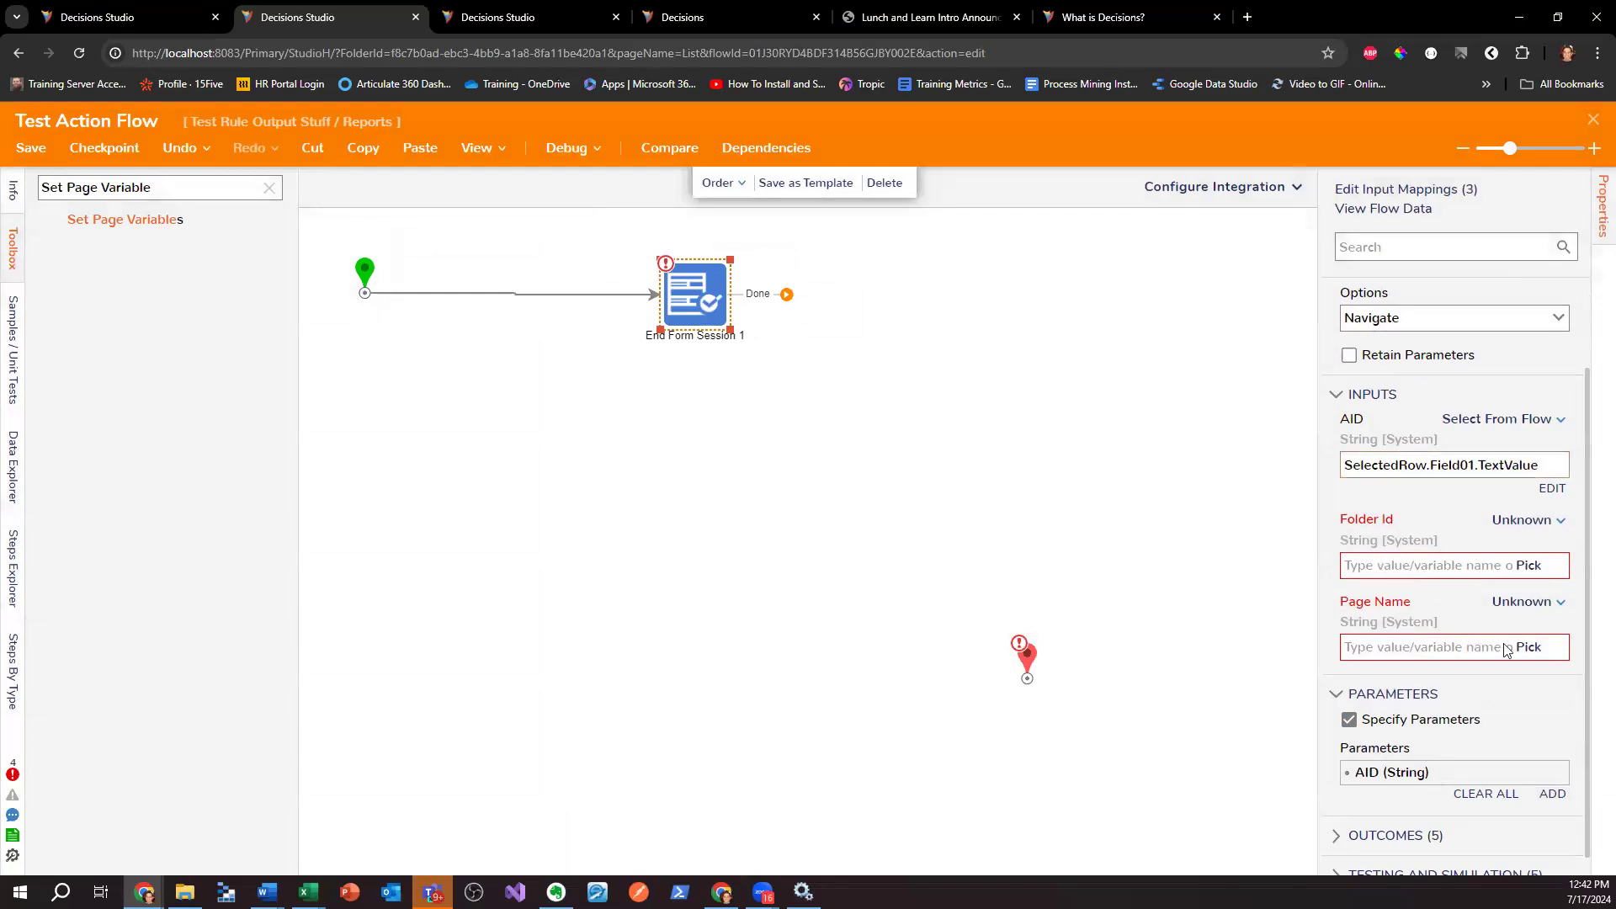
# - Connect End Form Session's Done outcome to the flow's End step
pyautogui.moveTo(1029, 665); pyautogui.dragTo(966, 363)
pyautogui.moveTo(788, 295); pyautogui.dragTo(925, 301)
pyautogui.click(1015, 206)
pyautogui.click(695, 294)
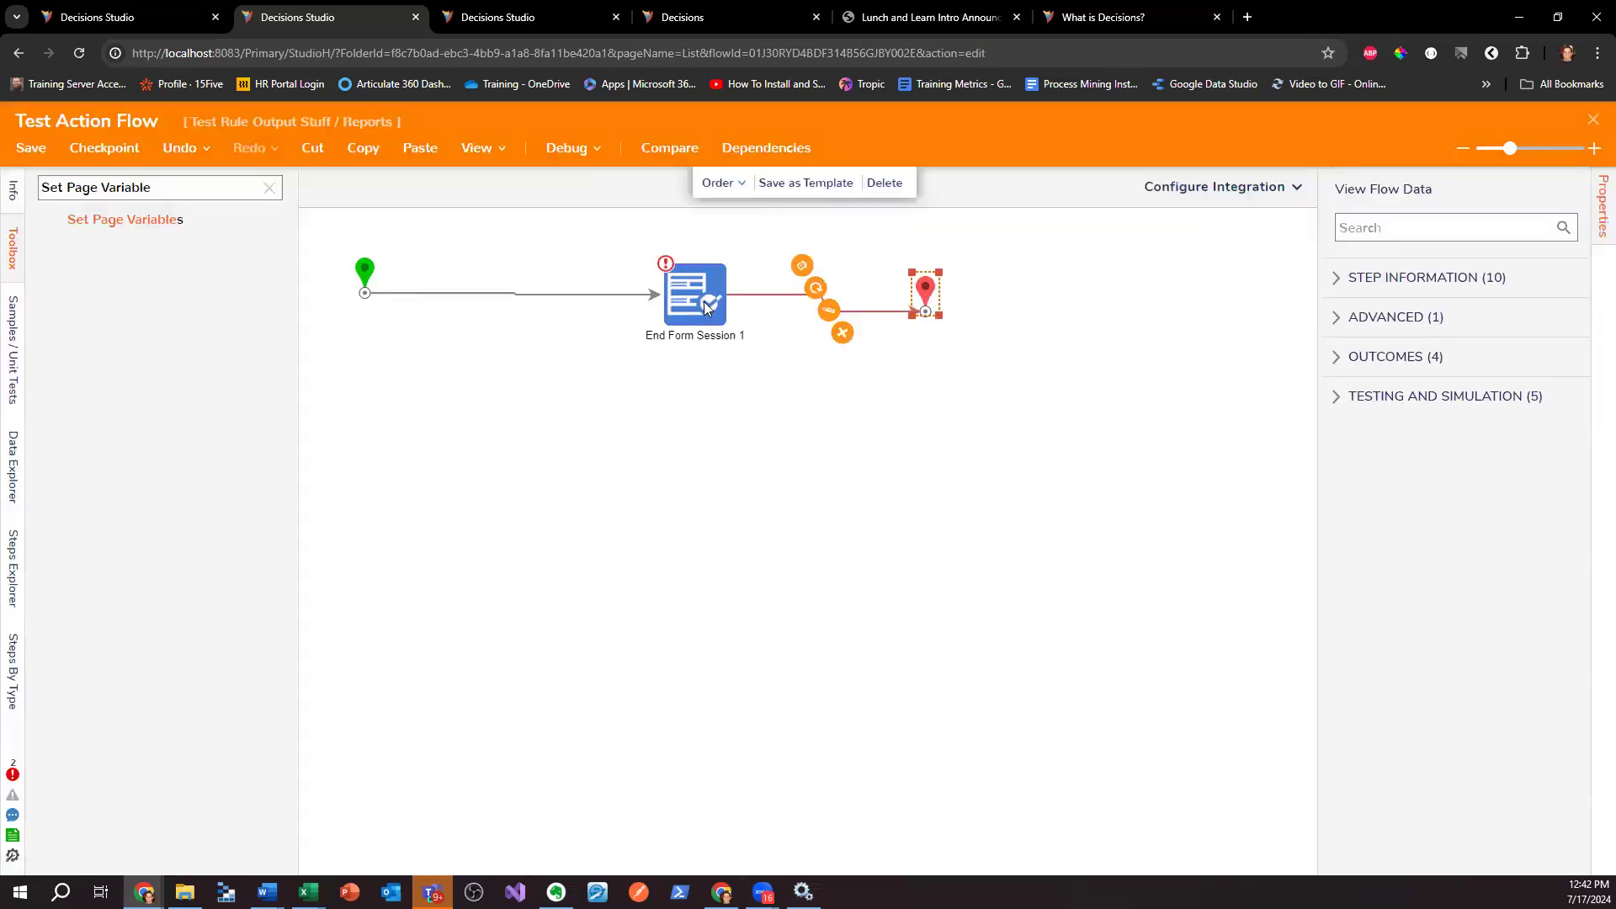
# - Save the Test Action Flow
pyautogui.click(32, 148)
pyautogui.click(1024, 576)
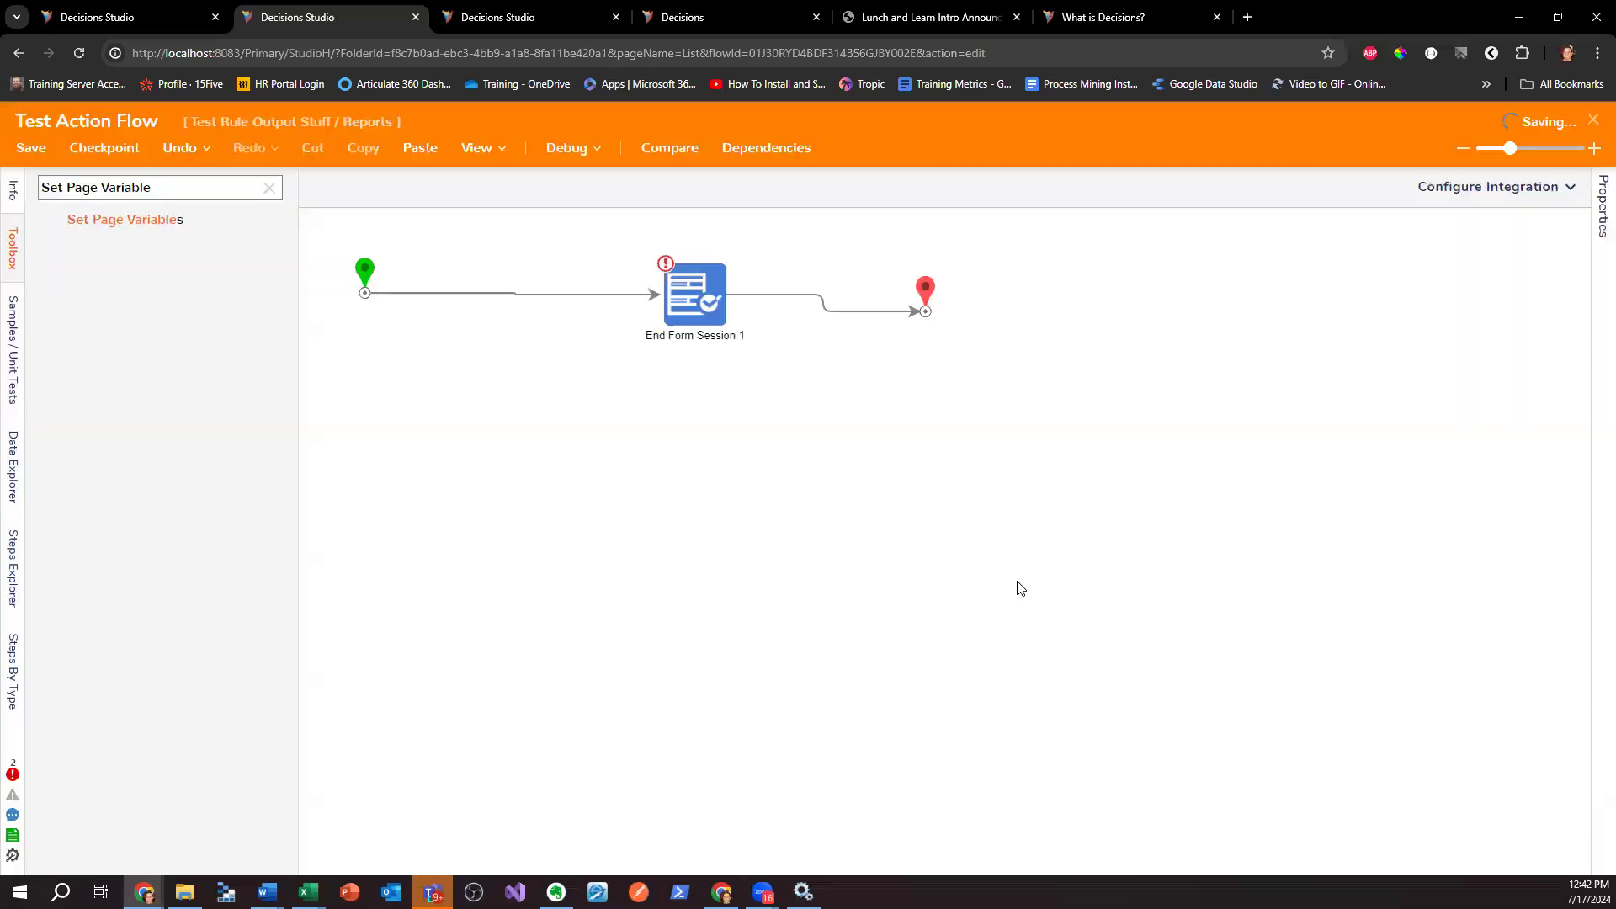
pyautogui.click(724, 303)
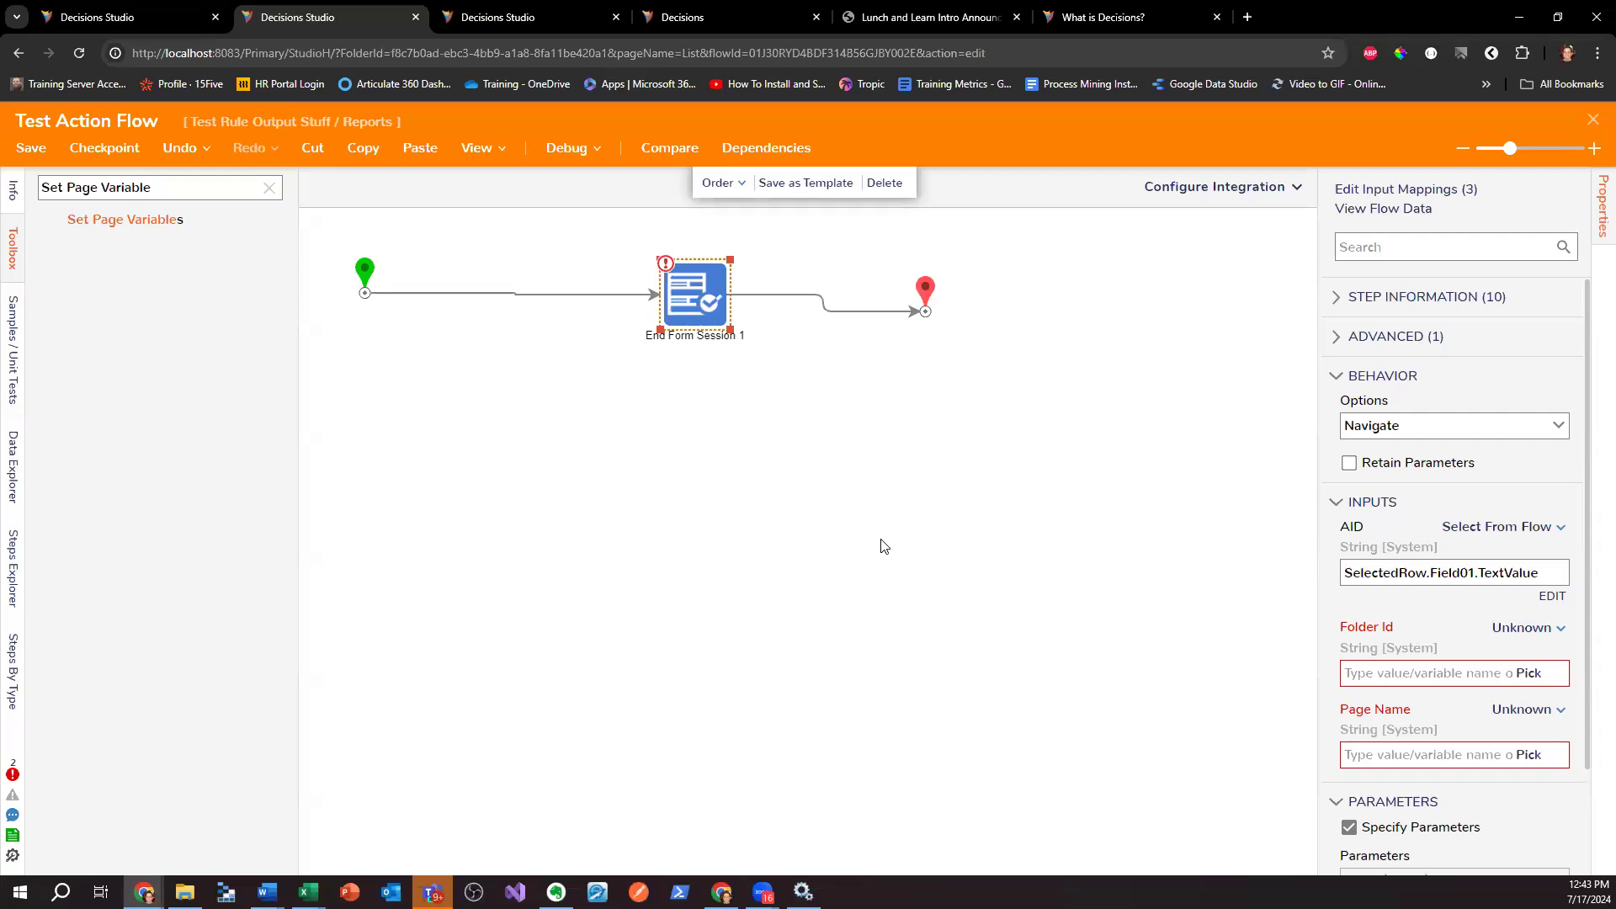
# - Search the toolbox for Current, Refresh and Send E steps, then return to the Report Handler flow
pyautogui.moveTo(41, 187); pyautogui.dragTo(145, 190)
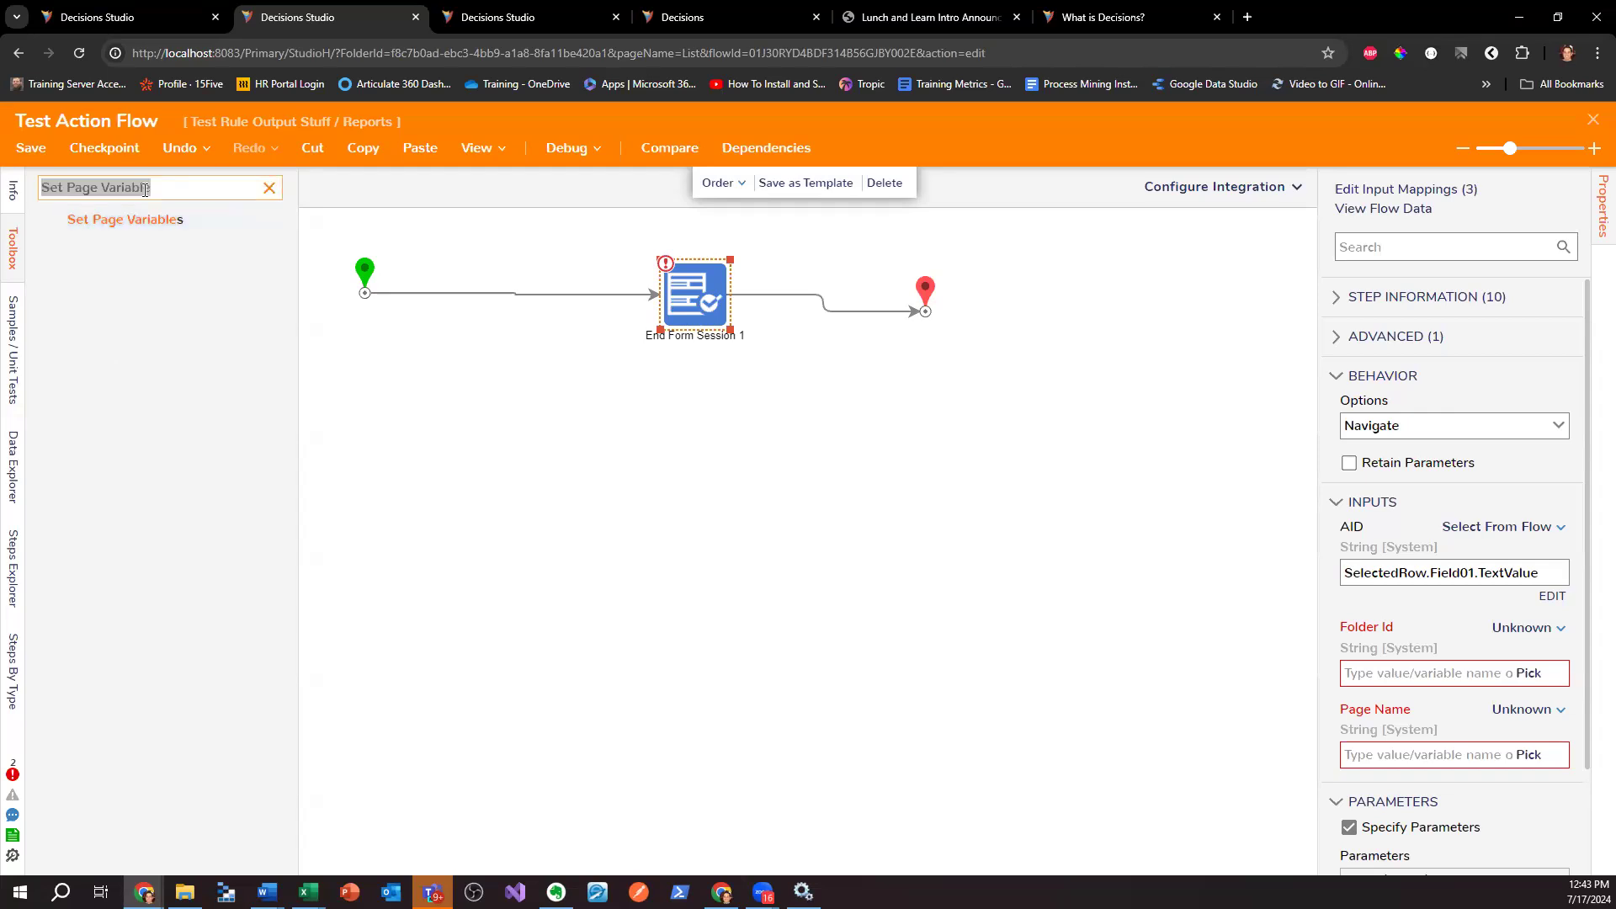
pyautogui.write('Curren')
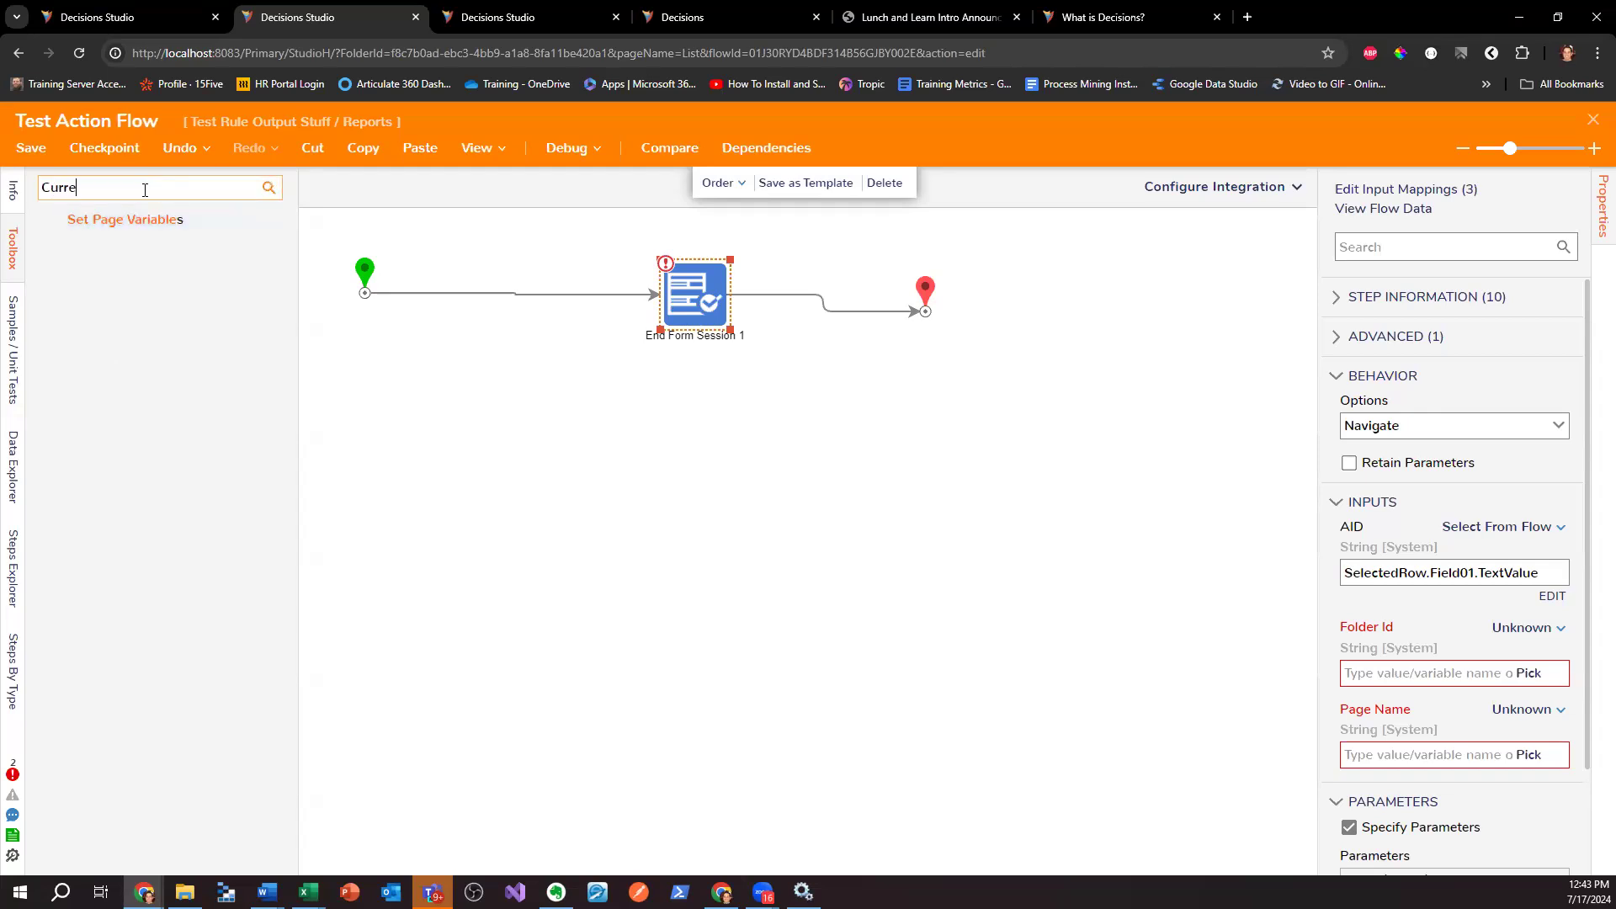
pyautogui.press('BackSpace')
pyautogui.press('BackSpace')
pyautogui.press('BackSpace')
pyautogui.press('BackSpace')
pyautogui.press('BackSpace')
pyautogui.press('BackSpace')
pyautogui.write('Refresh')
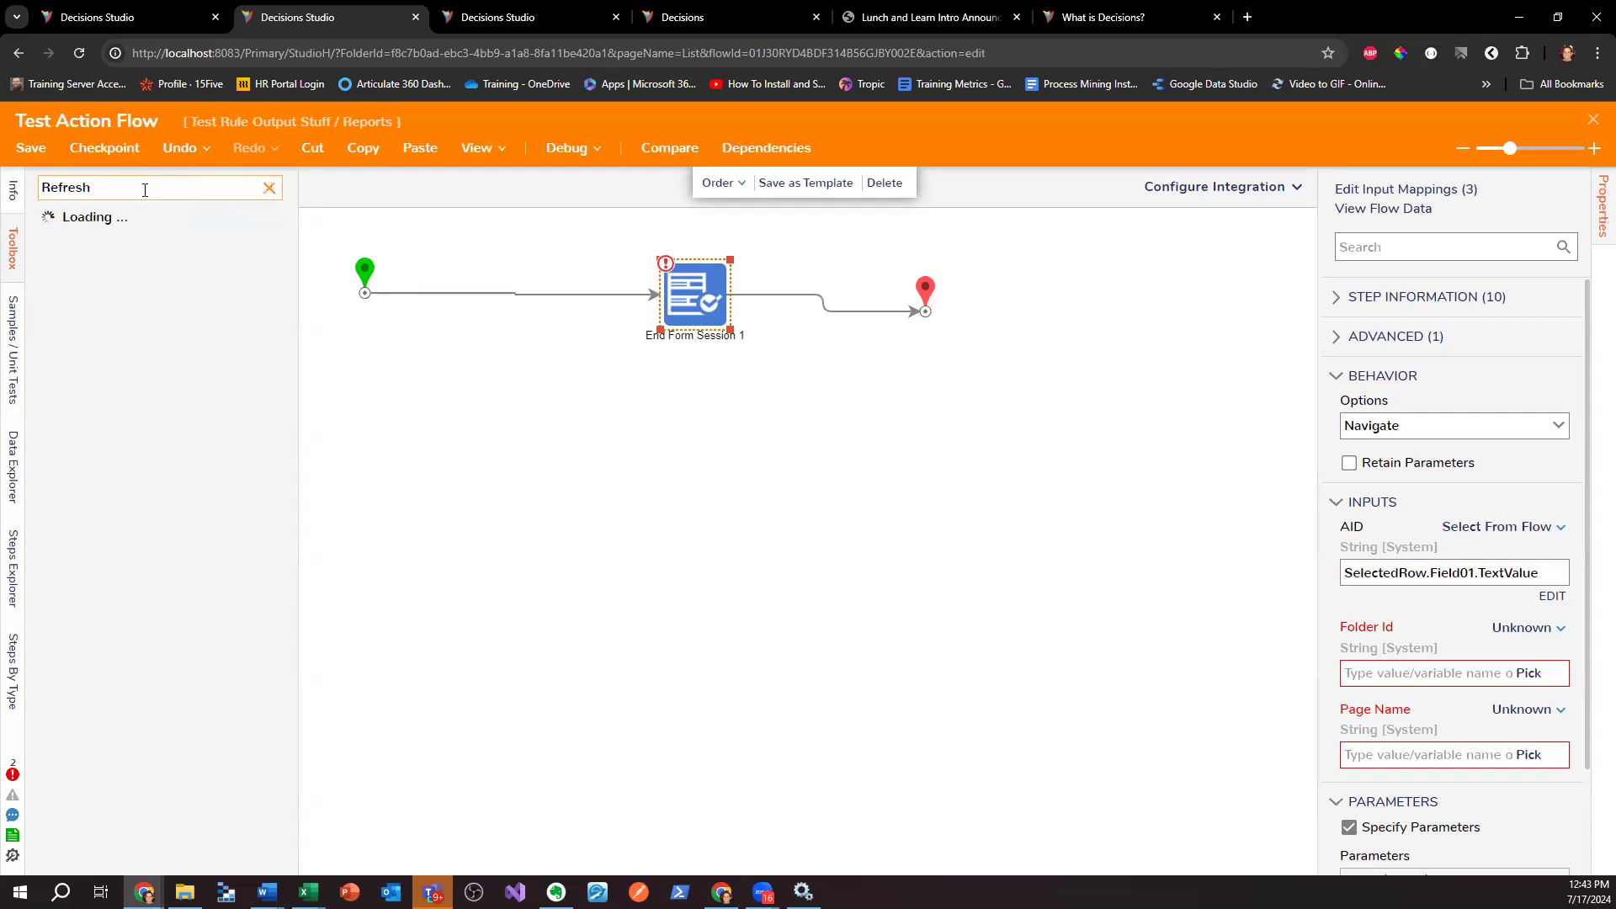
pyautogui.press('BackSpace')
pyautogui.press('BackSpace')
pyautogui.press('BackSpace')
pyautogui.press('BackSpace')
pyautogui.press('BackSpace')
pyautogui.press('BackSpace')
pyautogui.press('BackSpace')
pyautogui.write('Send E')
pyautogui.click(126, 17)
# - Search for 'Send Folder Change Event' and add the For User step to the flow
pyautogui.click(169, 177)
pyautogui.write('SE')
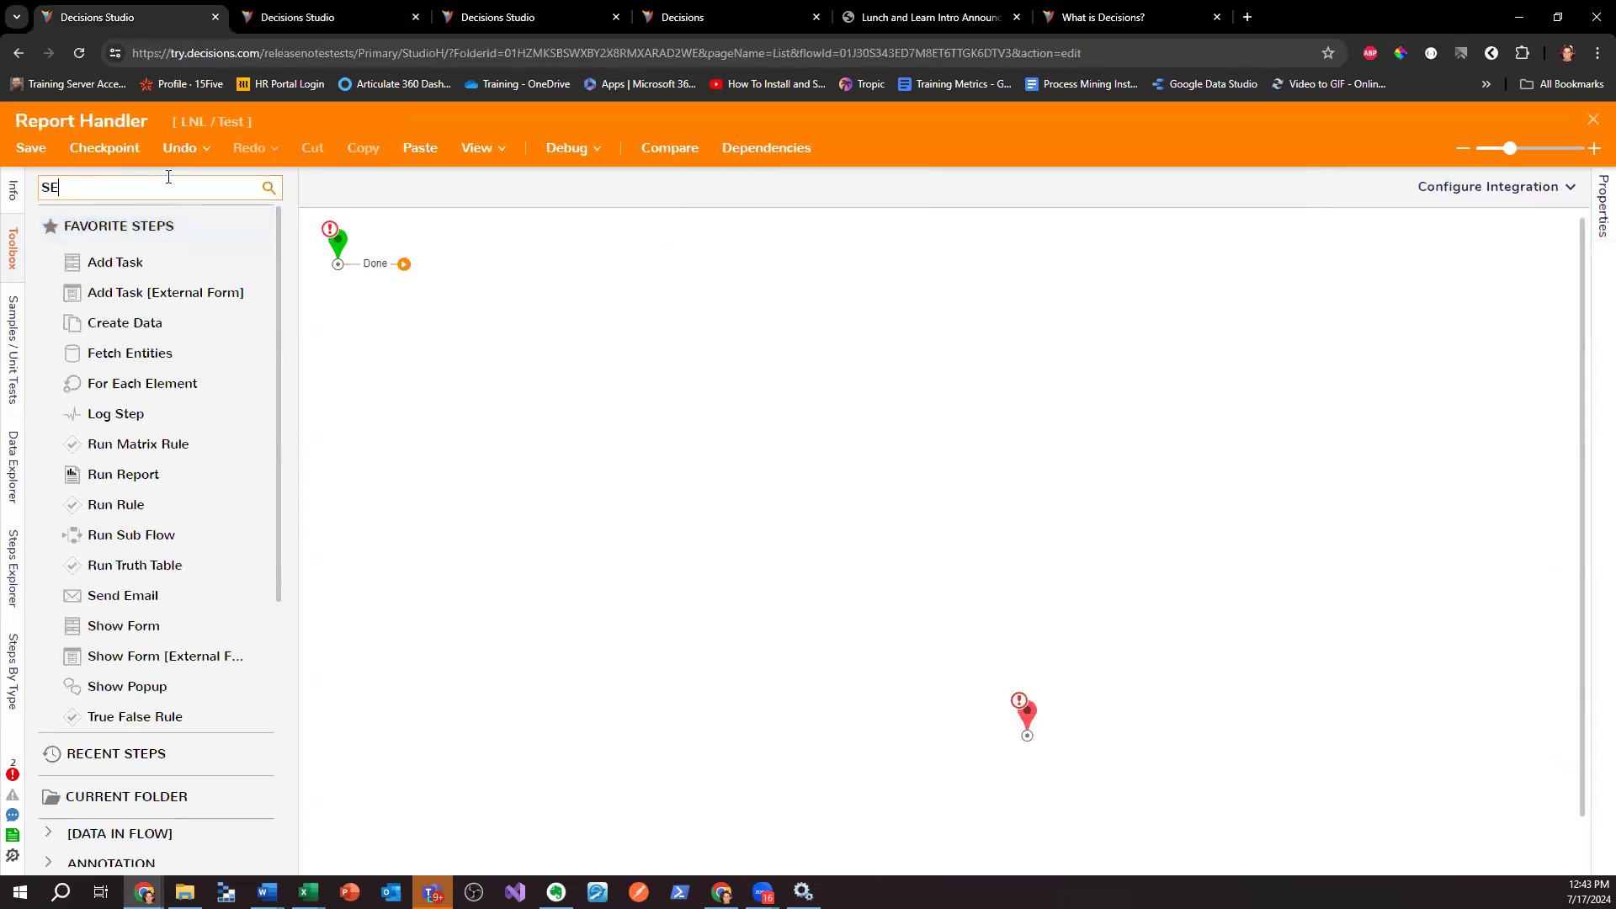
pyautogui.press('BackSpace')
pyautogui.write('end Folde')
pyautogui.press('BackSpace')
pyautogui.press('BackSpace')
pyautogui.press('BackSpace')
pyautogui.press('BackSpace')
pyautogui.write('older Change Event')
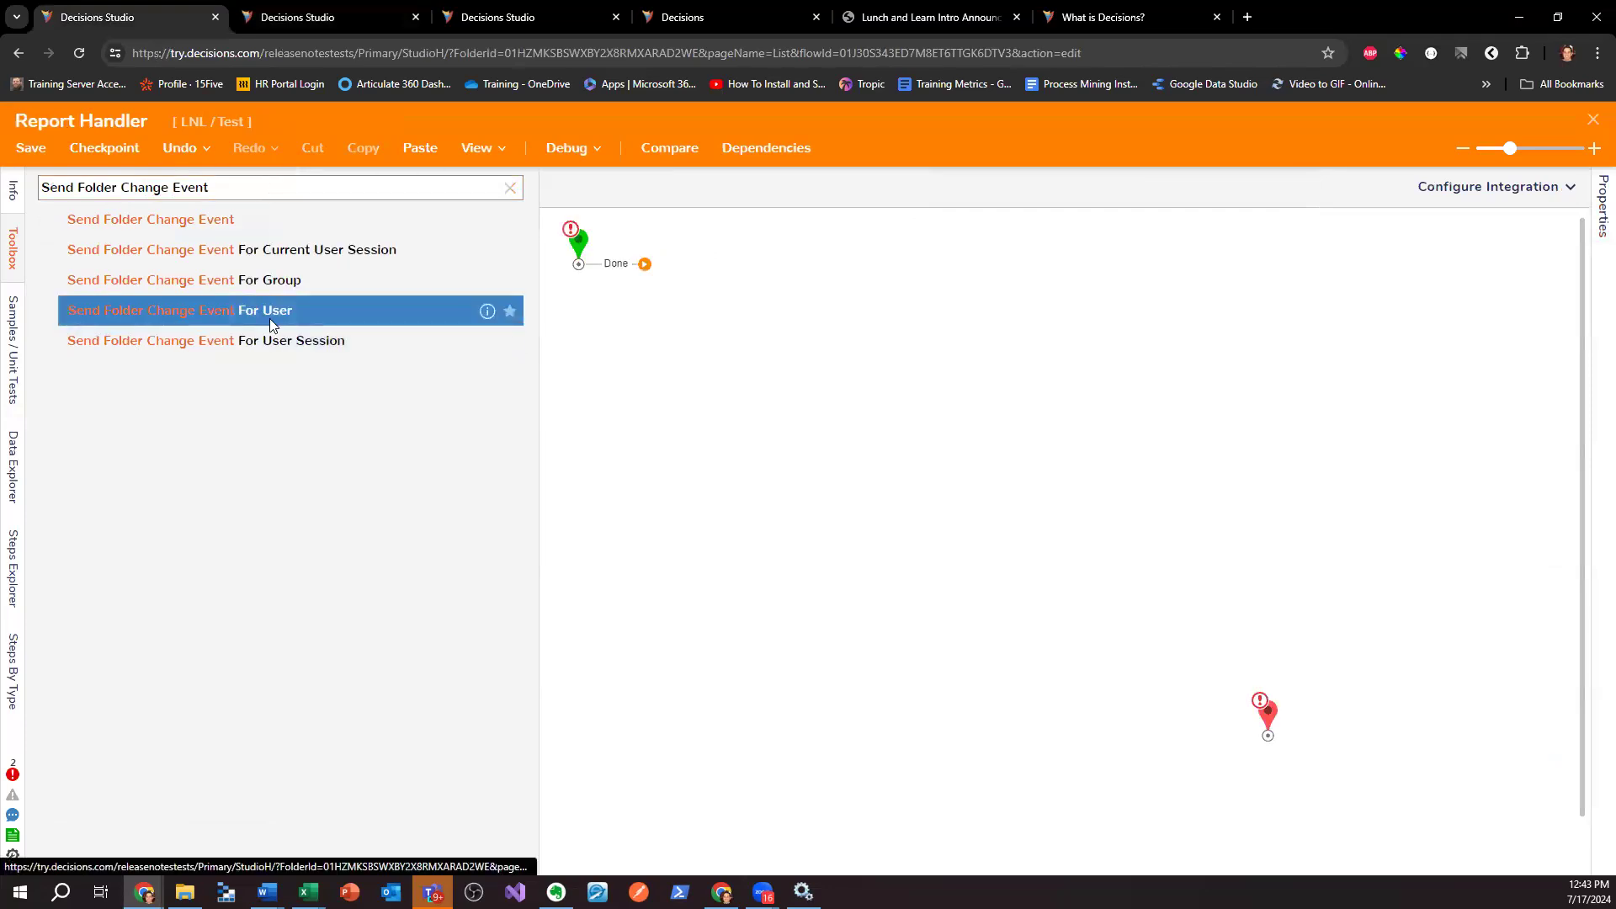
pyautogui.moveTo(257, 327); pyautogui.dragTo(761, 300)
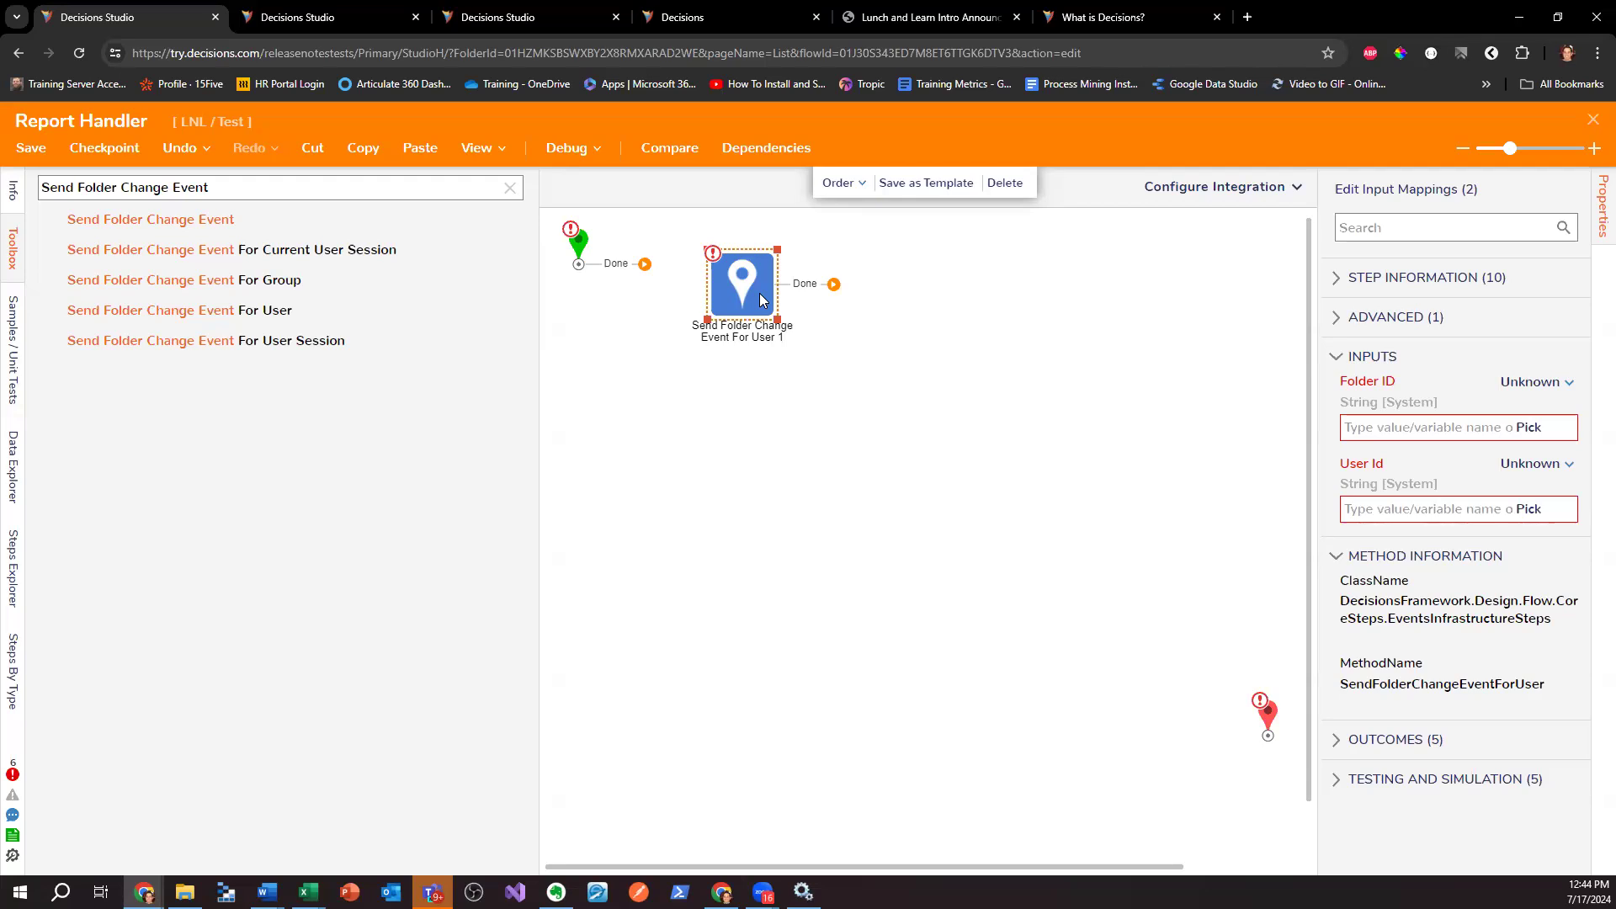
# - Delete the added plain Send Folder Change Event step, keeping the For User step selected
pyautogui.moveTo(158, 219); pyautogui.dragTo(627, 400)
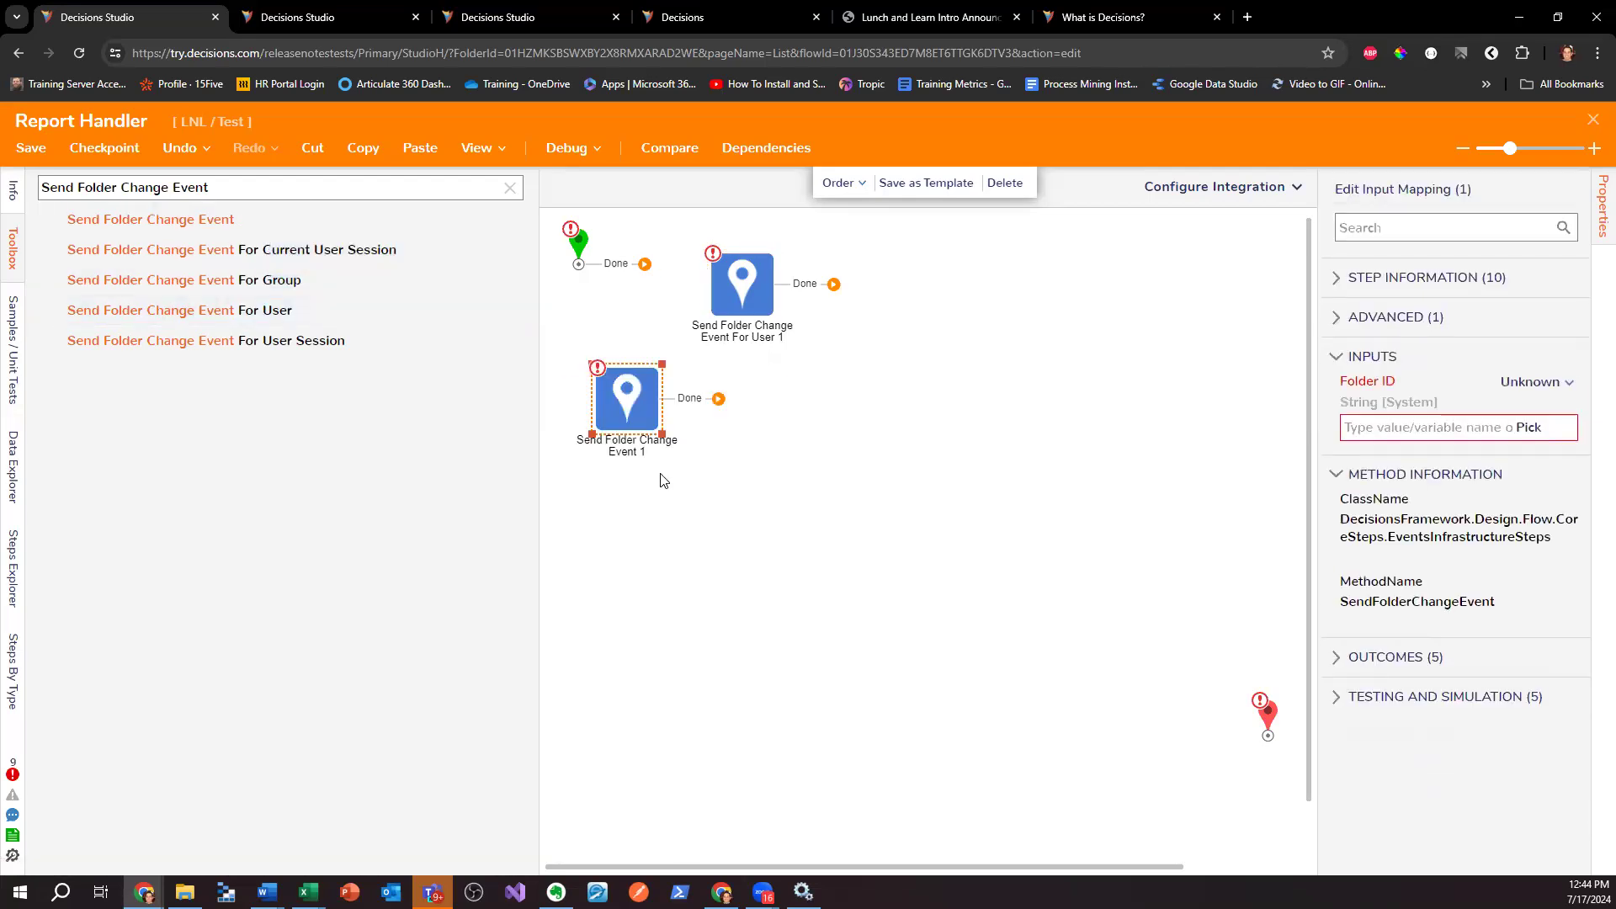
pyautogui.moveTo(724, 305); pyautogui.dragTo(805, 310)
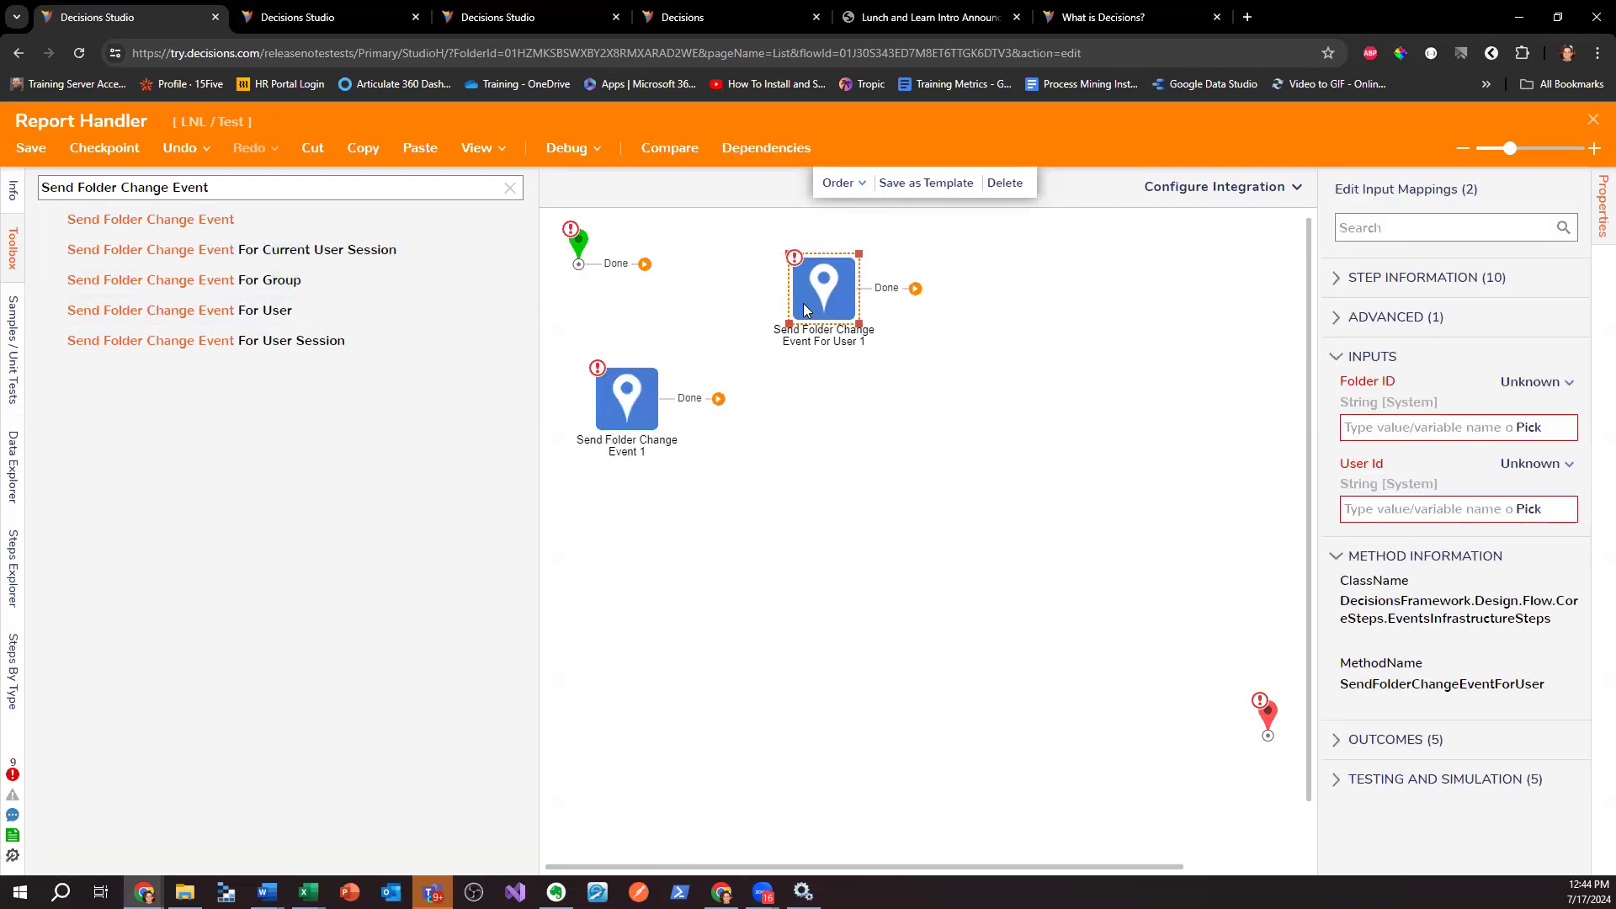
pyautogui.click(633, 394)
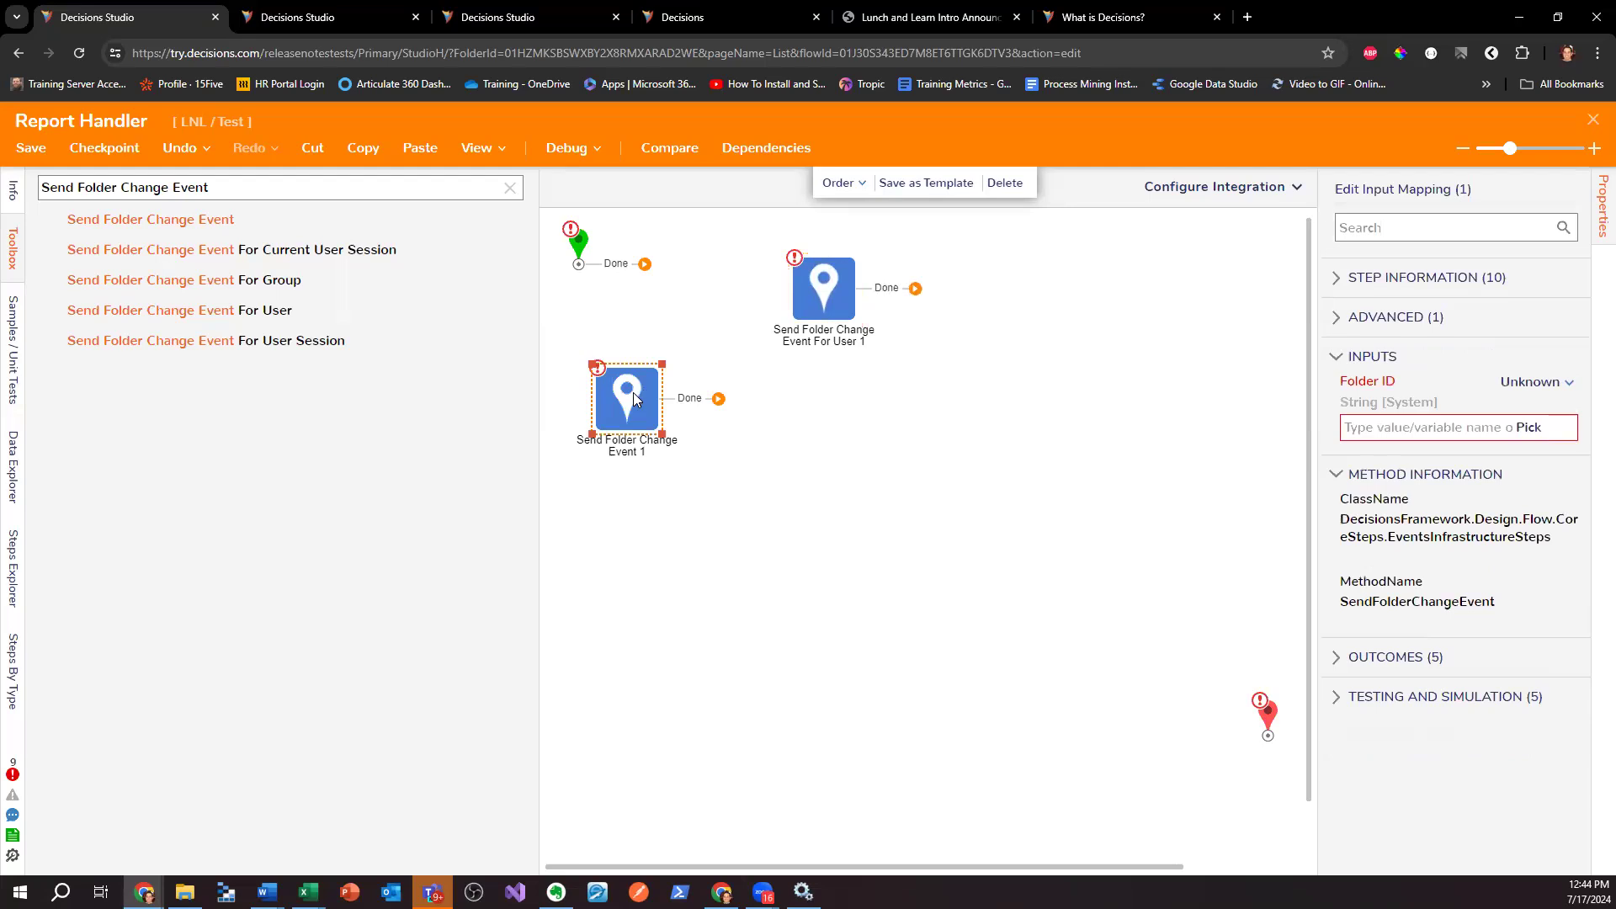
pyautogui.rightClick(633, 393)
pyautogui.click(664, 406)
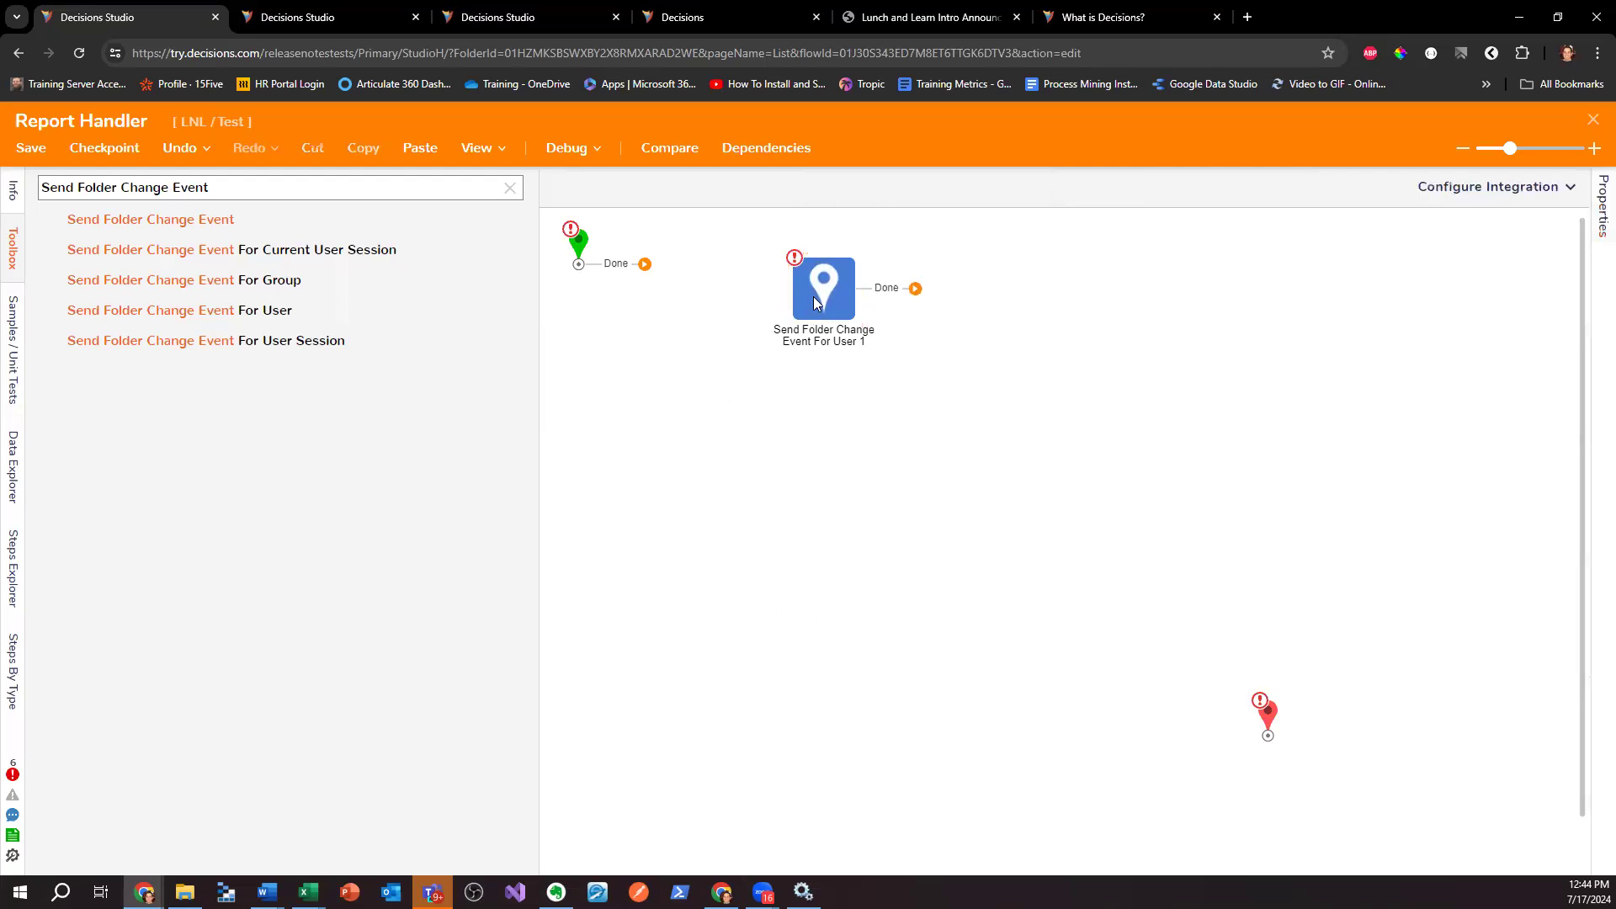
pyautogui.click(815, 303)
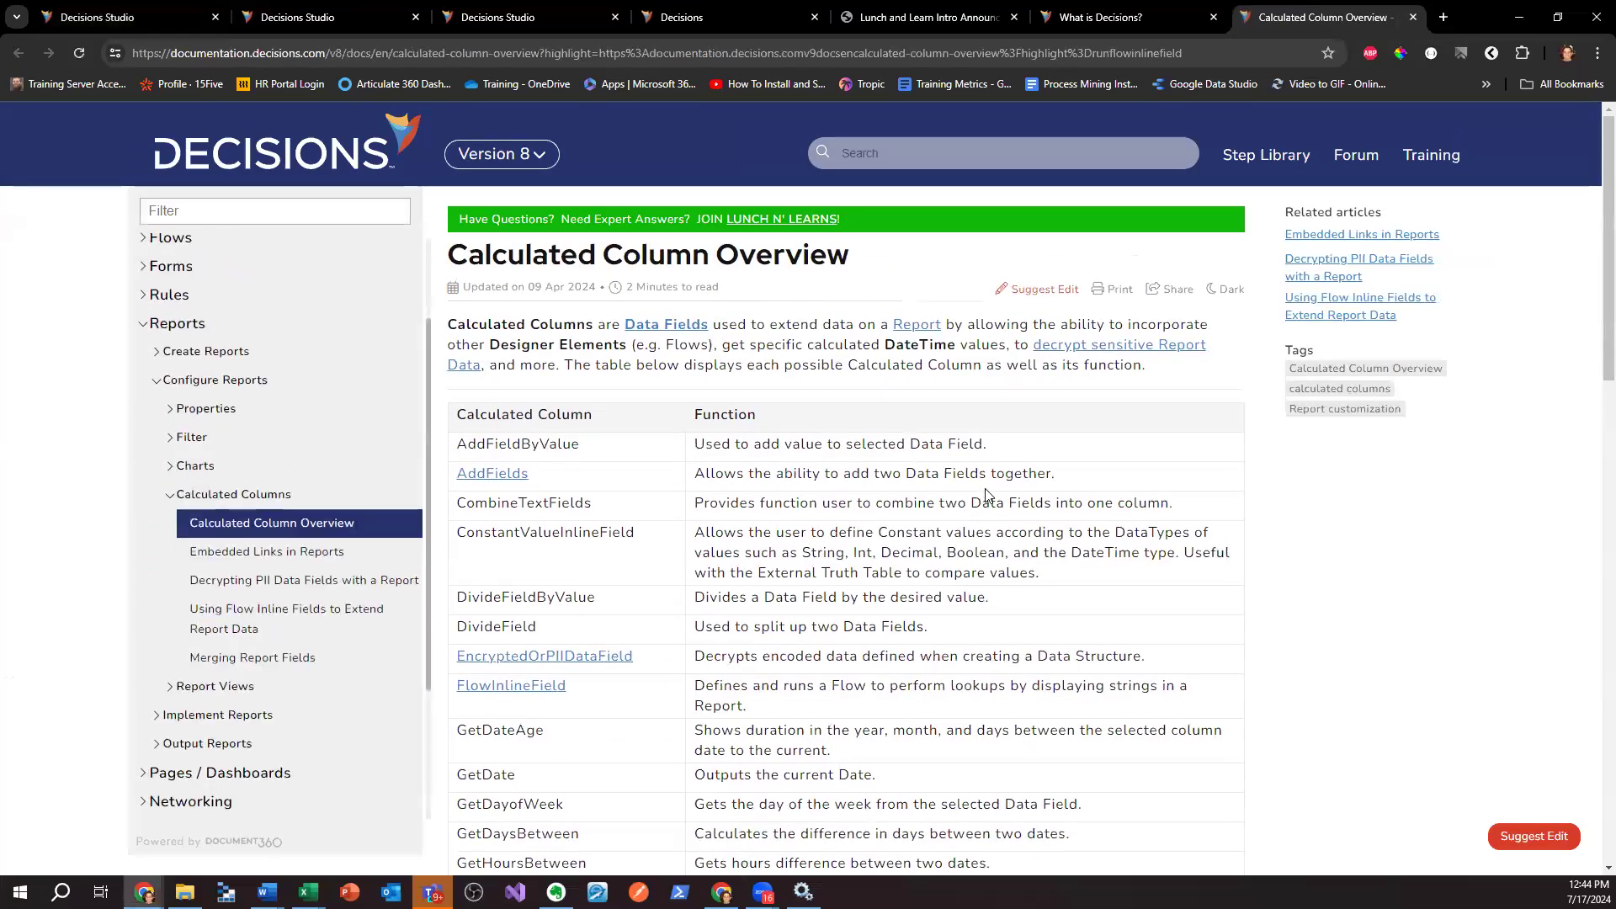
# - Find FlowInlineField in the Calculated Column Overview table and open its article
pyautogui.scroll(-2, 986, 492)
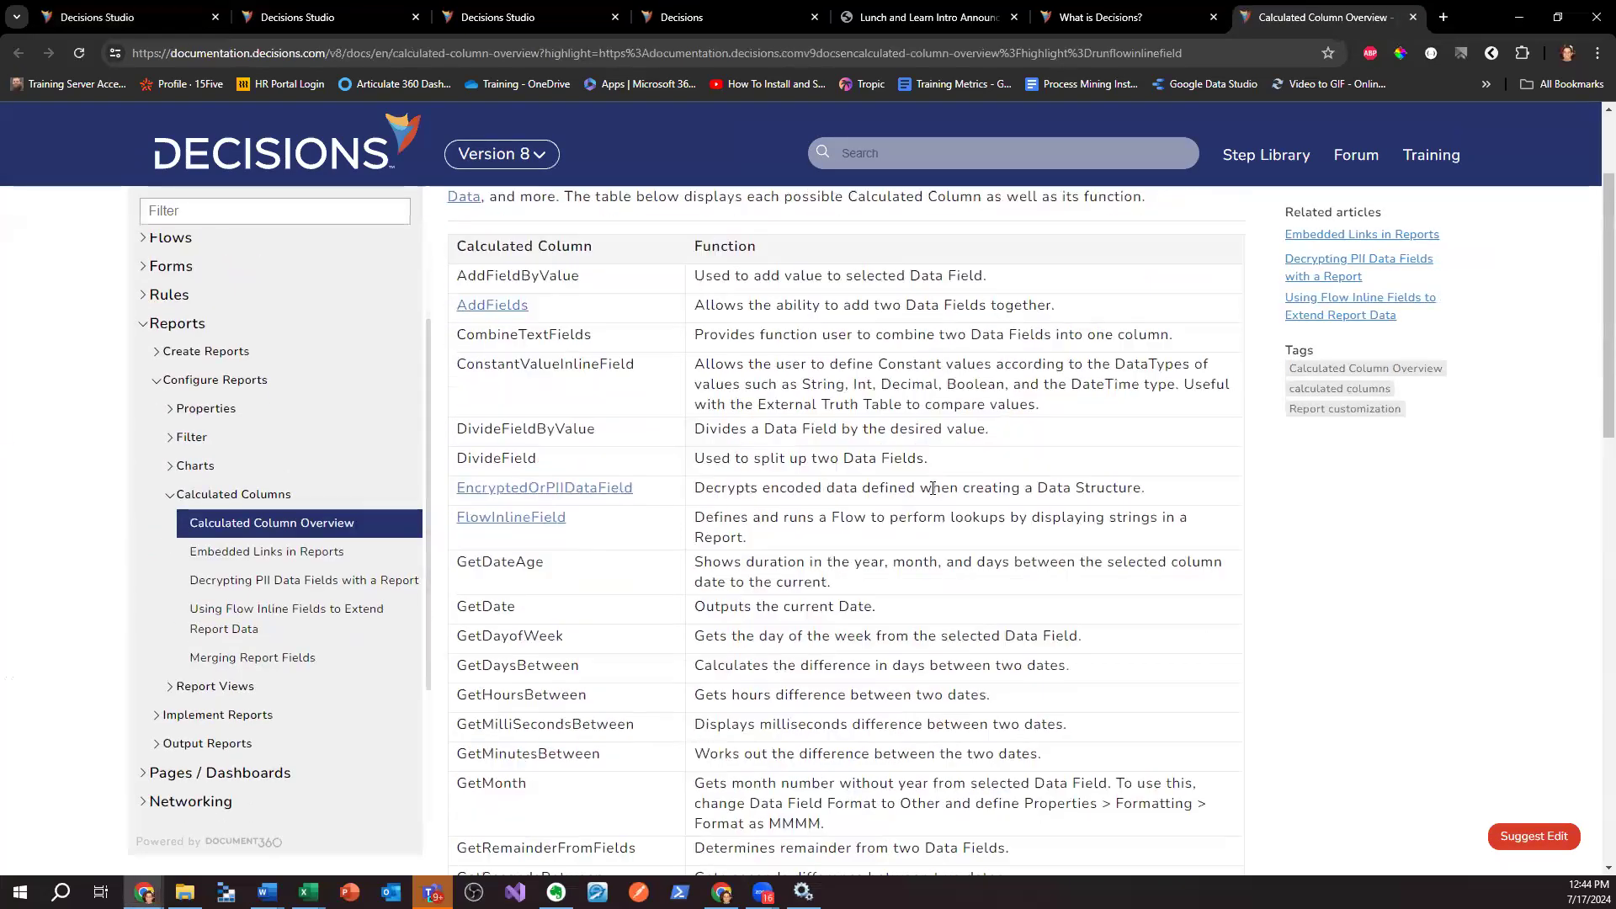
pyautogui.scroll(-6, 932, 488)
pyautogui.scroll(-6, 933, 495)
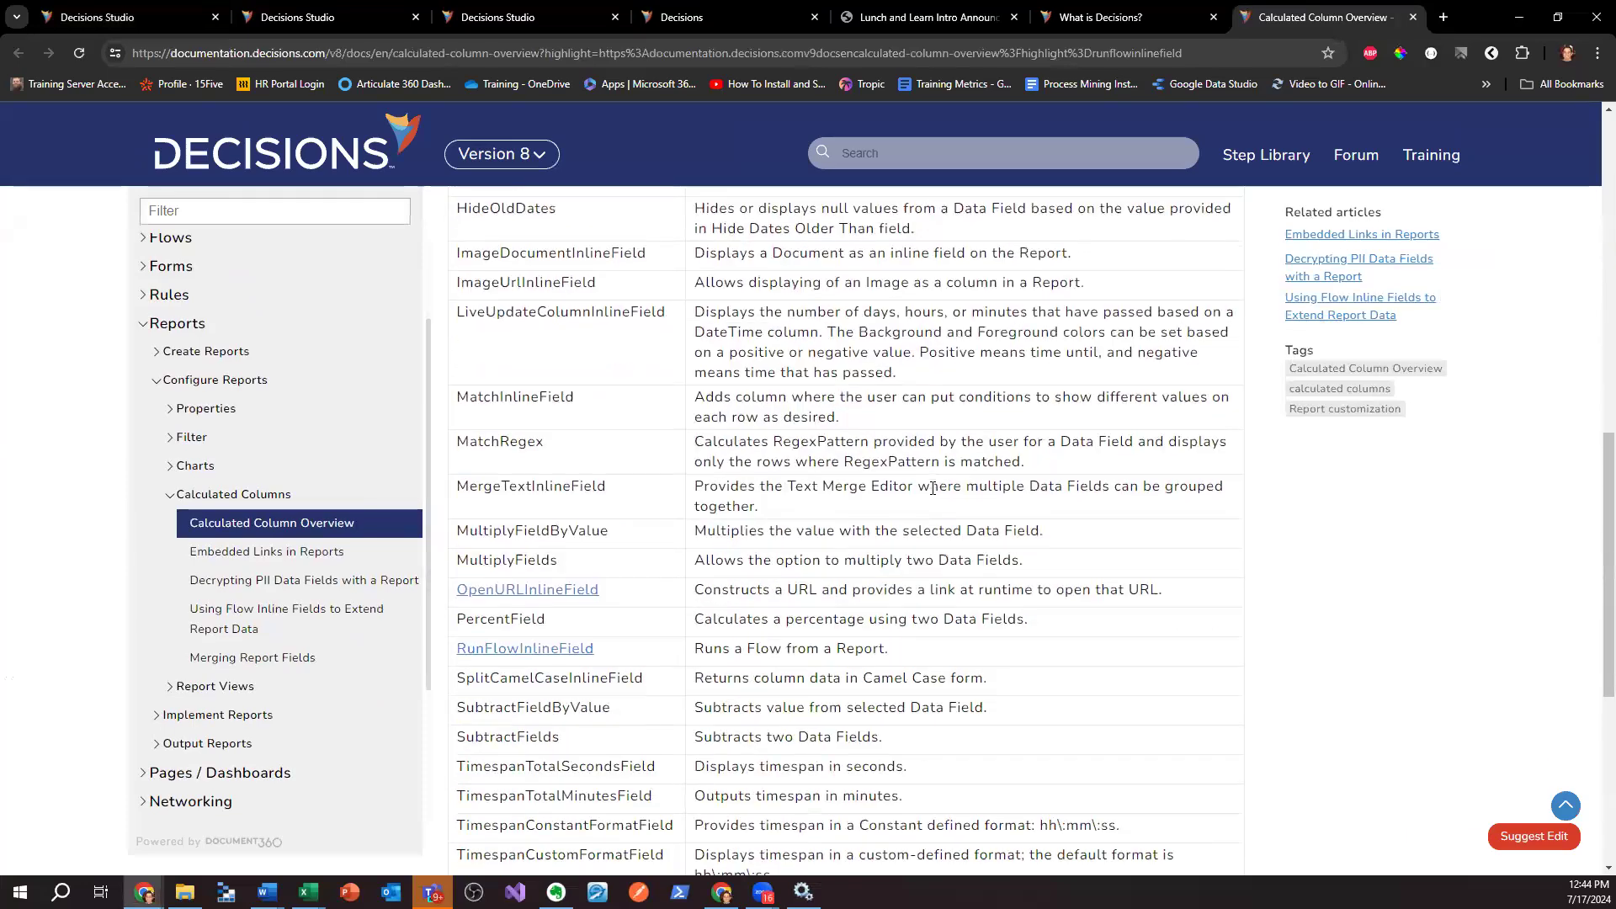
pyautogui.scroll(-2, 936, 501)
pyautogui.scroll(6, 935, 522)
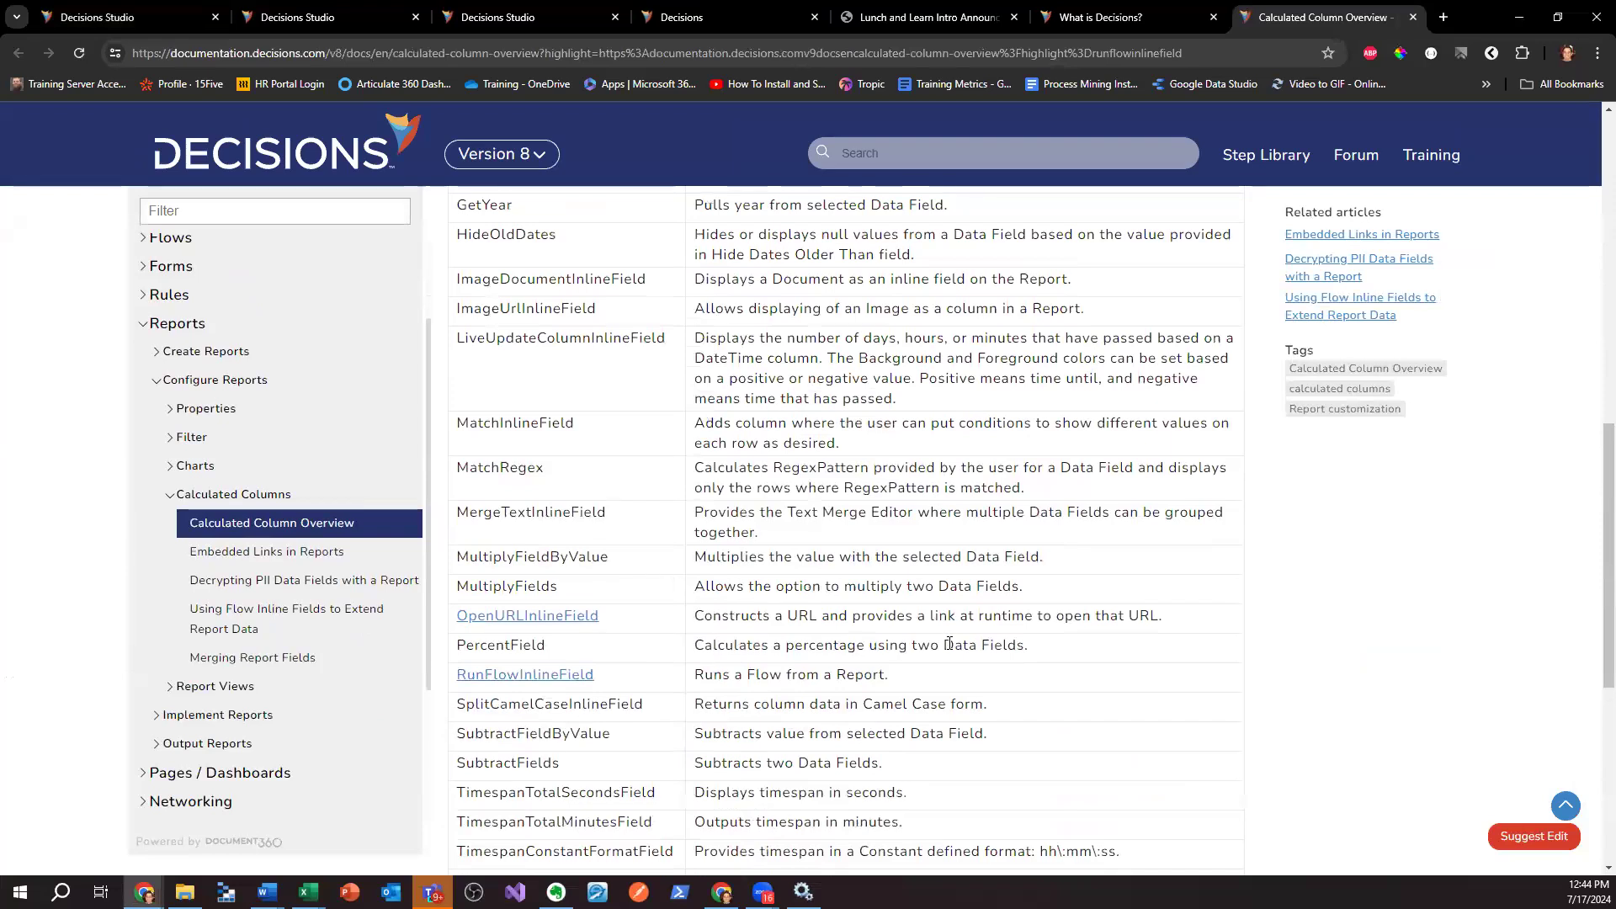
pyautogui.scroll(6, 800, 413)
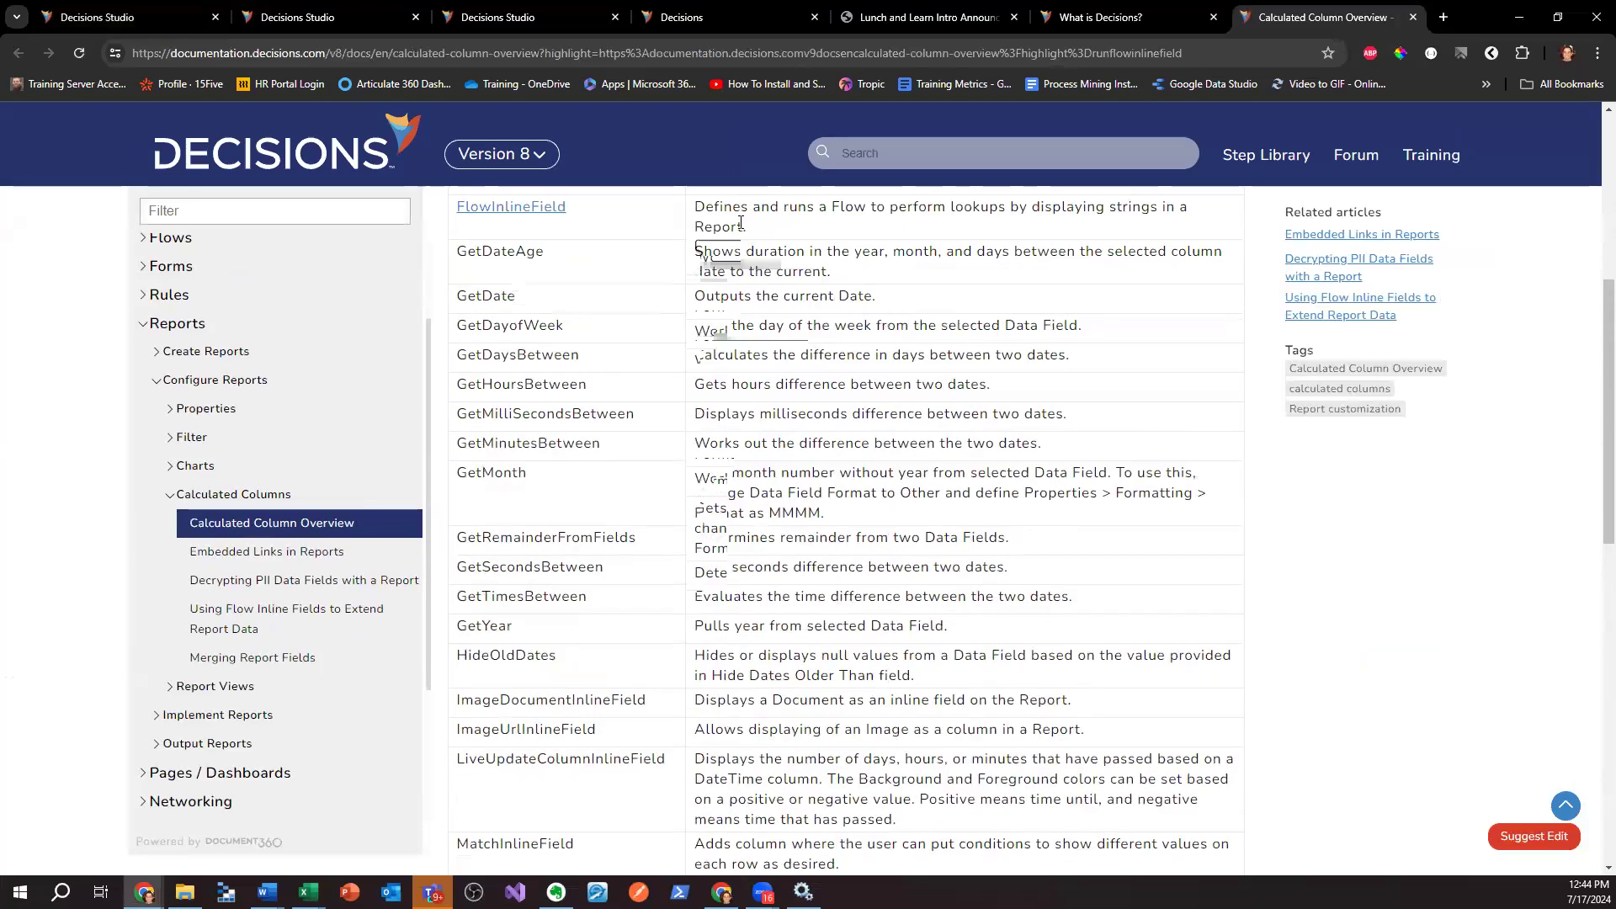
pyautogui.scroll(4, 783, 373)
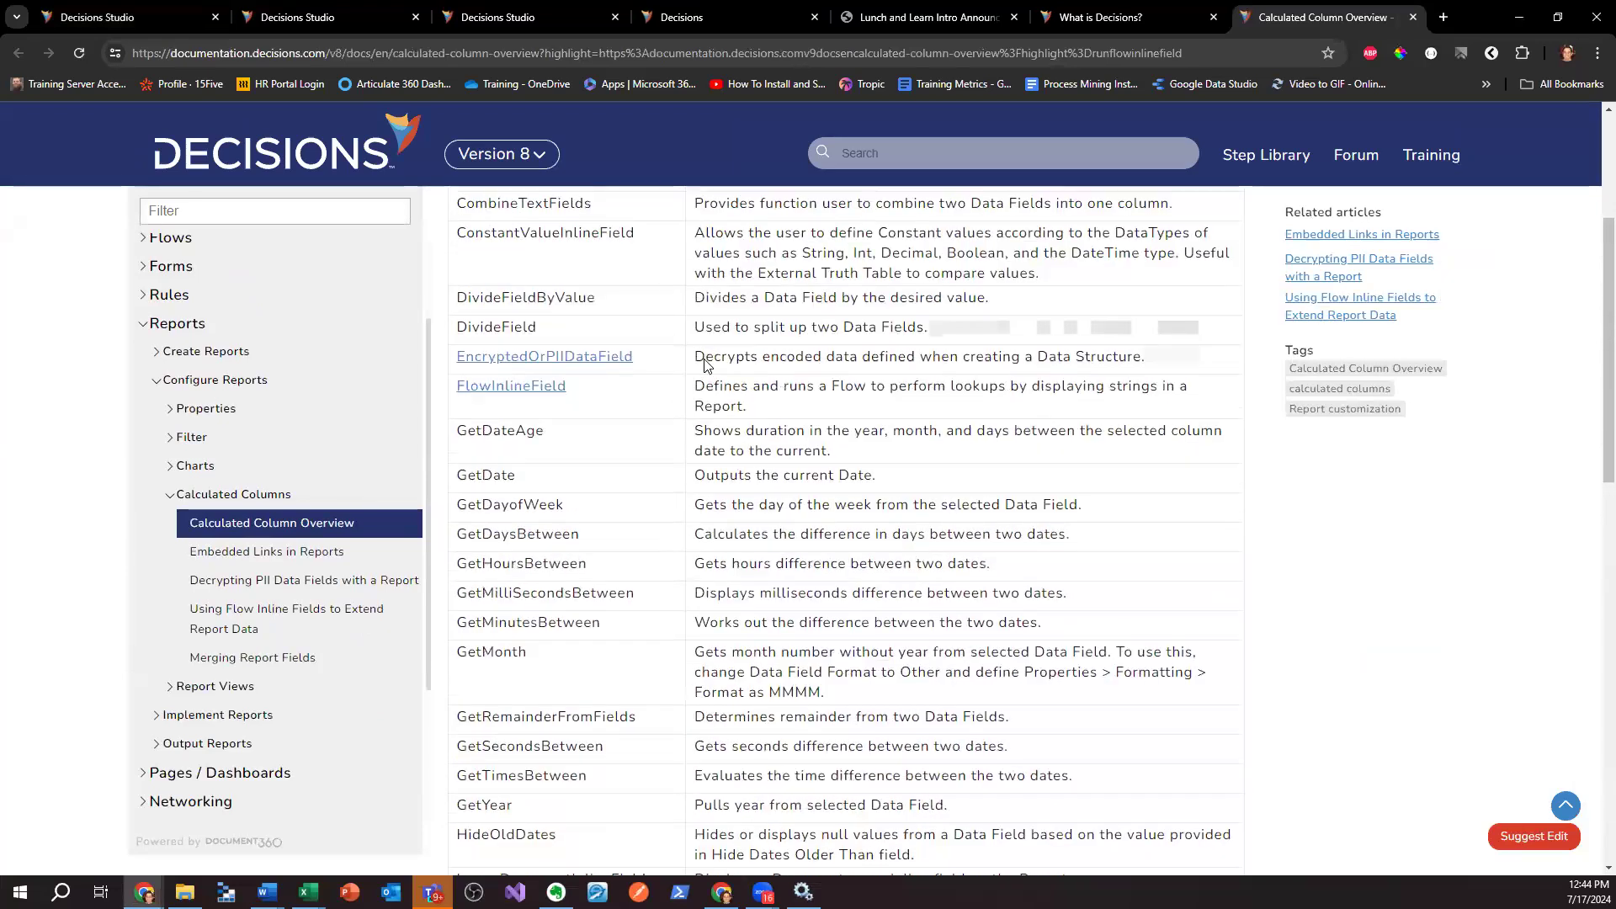
pyautogui.click(511, 628)
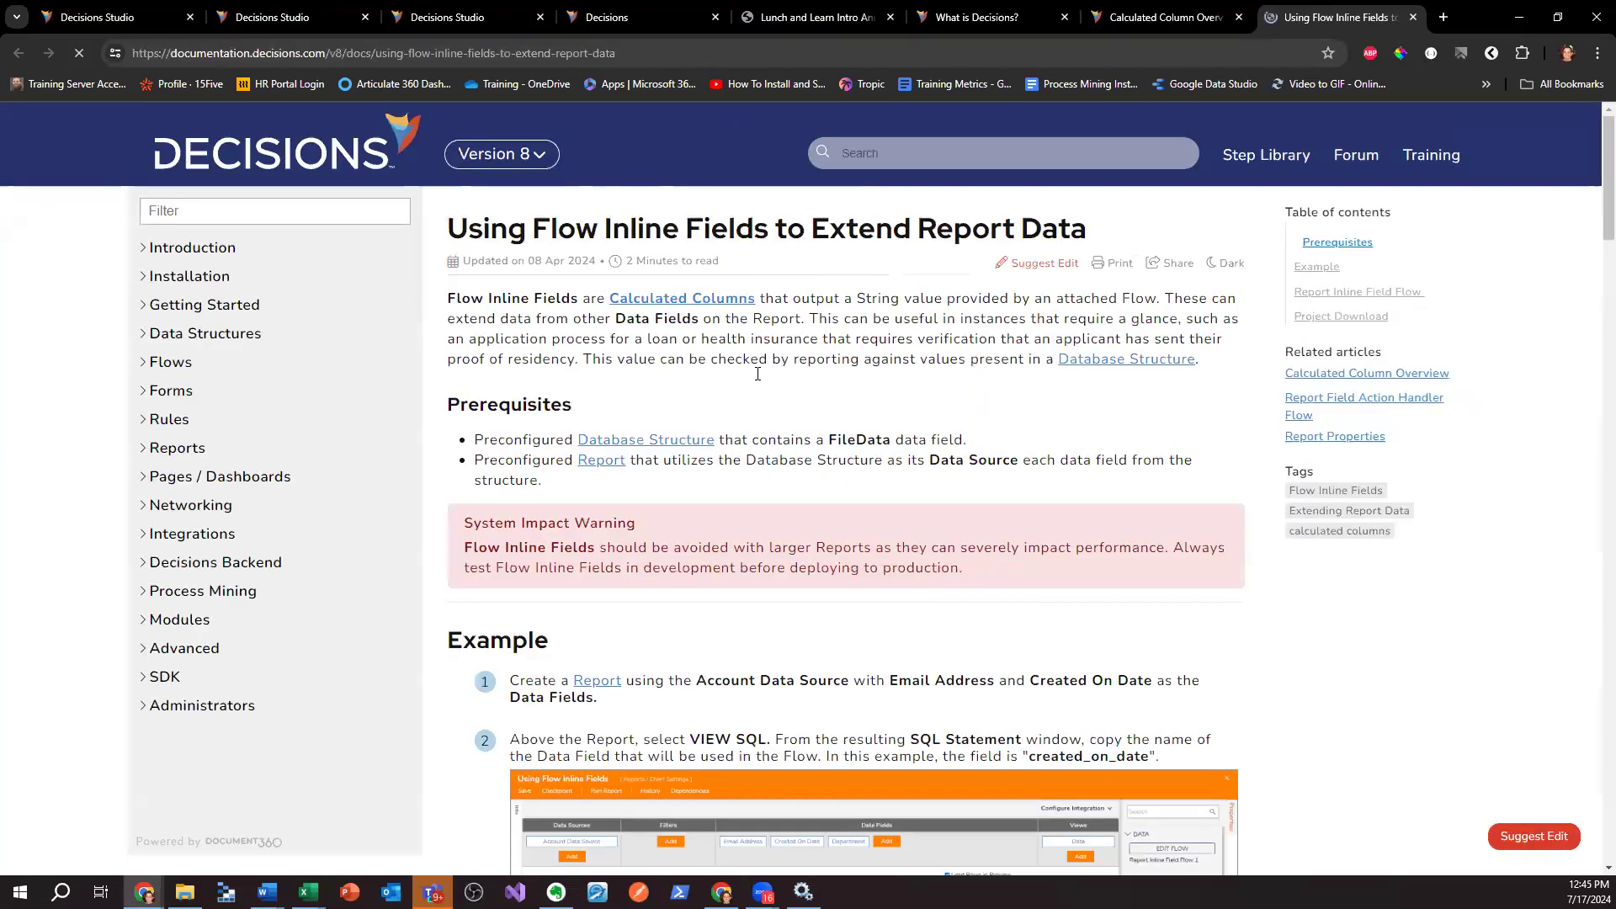
# - Highlight the Flow Inline Fields System Impact Warning, then return to Calculated Column Overview
pyautogui.moveTo(1016, 606); pyautogui.dragTo(1069, 606)
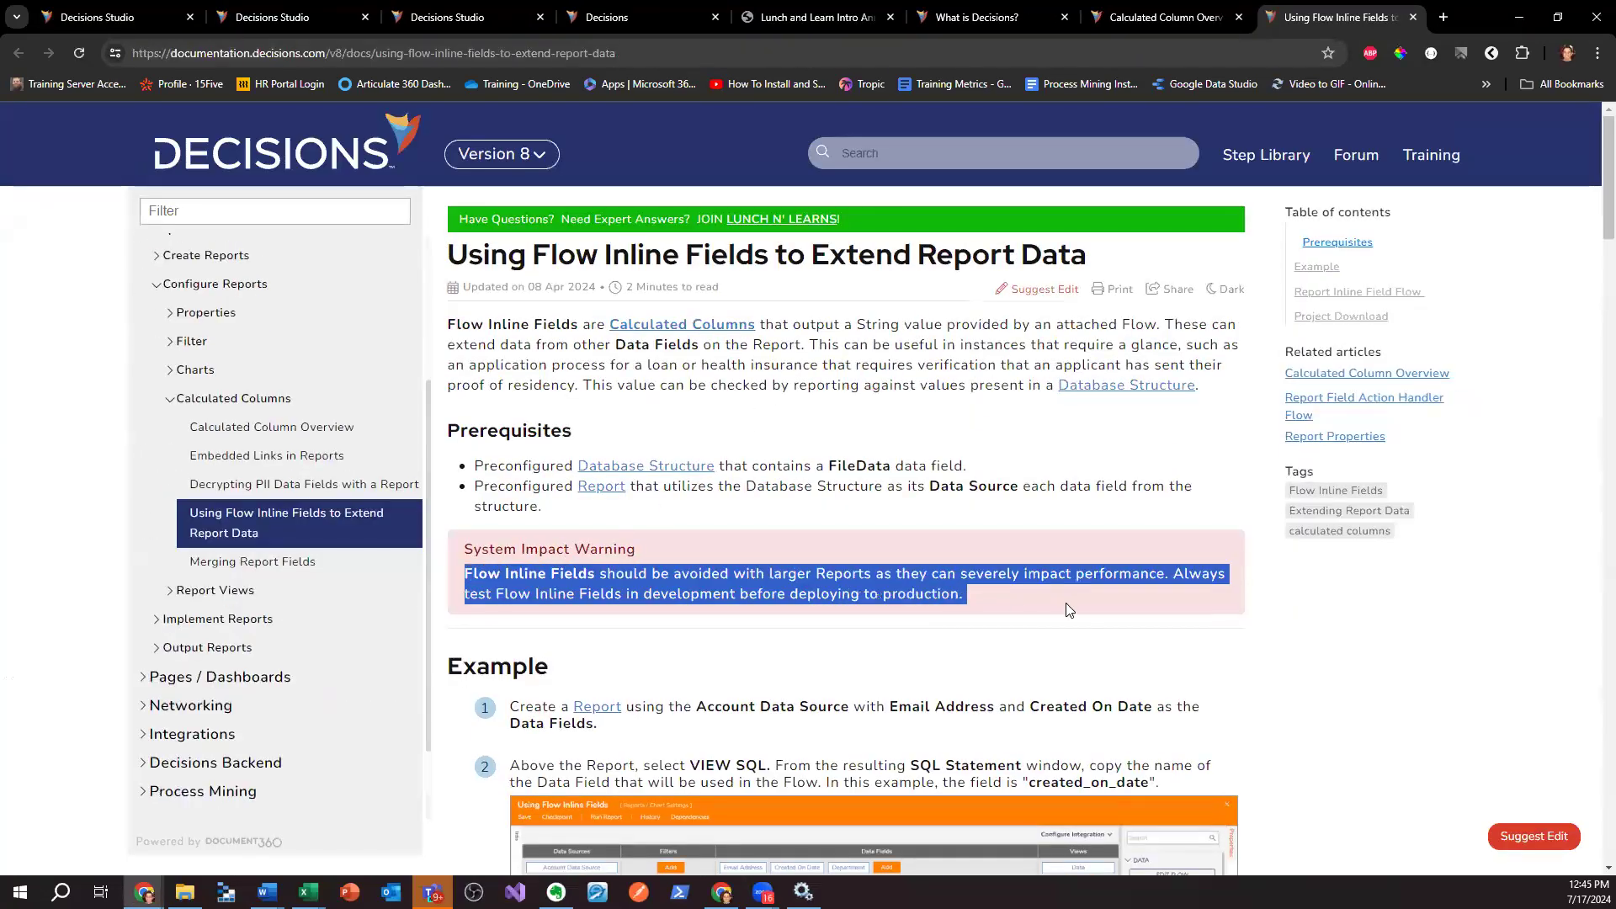
pyautogui.click(1068, 606)
pyautogui.moveTo(468, 572); pyautogui.dragTo(951, 592)
pyautogui.click(271, 427)
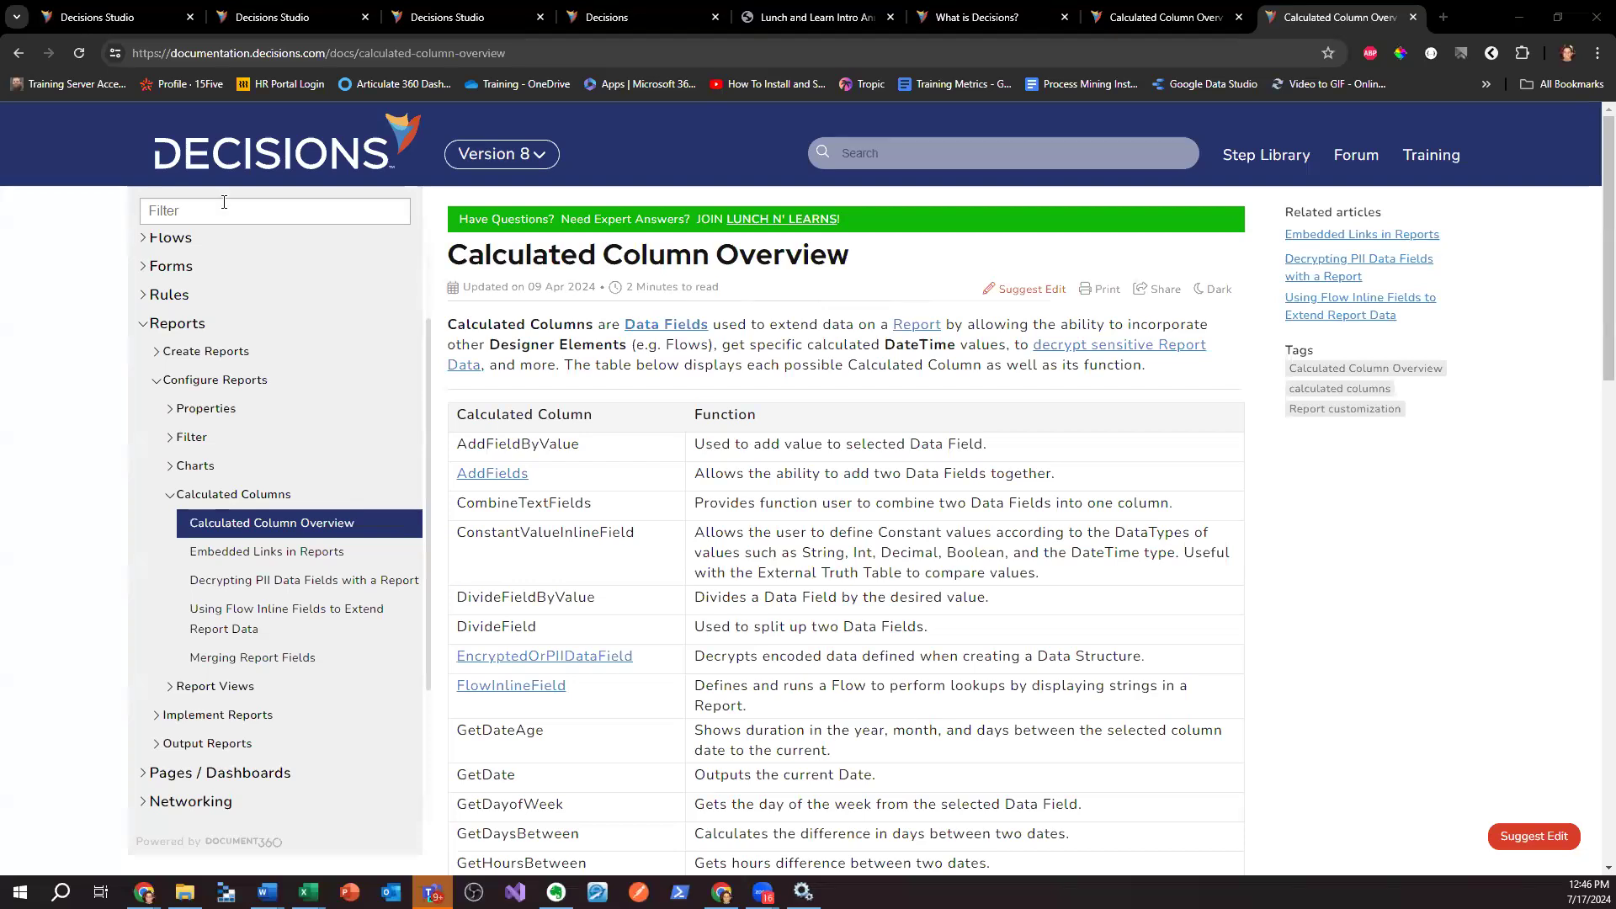
# - Open decisions.com in a new tab and go to the Resources > Events page
pyautogui.click(854, 17)
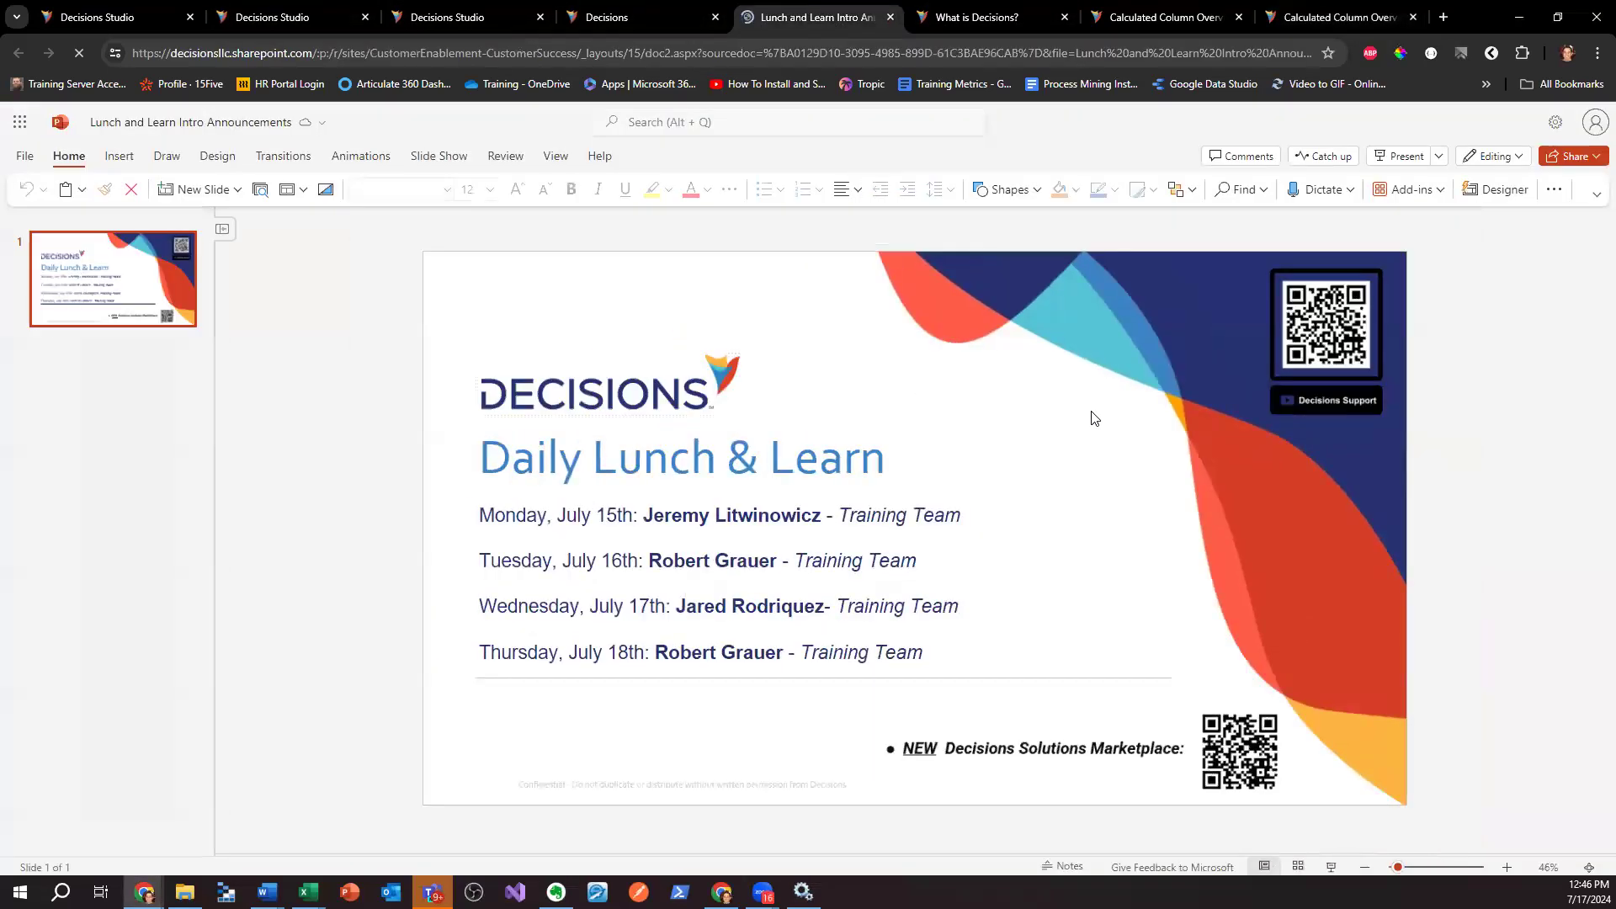
pyautogui.hotkey('ctrl', 't')
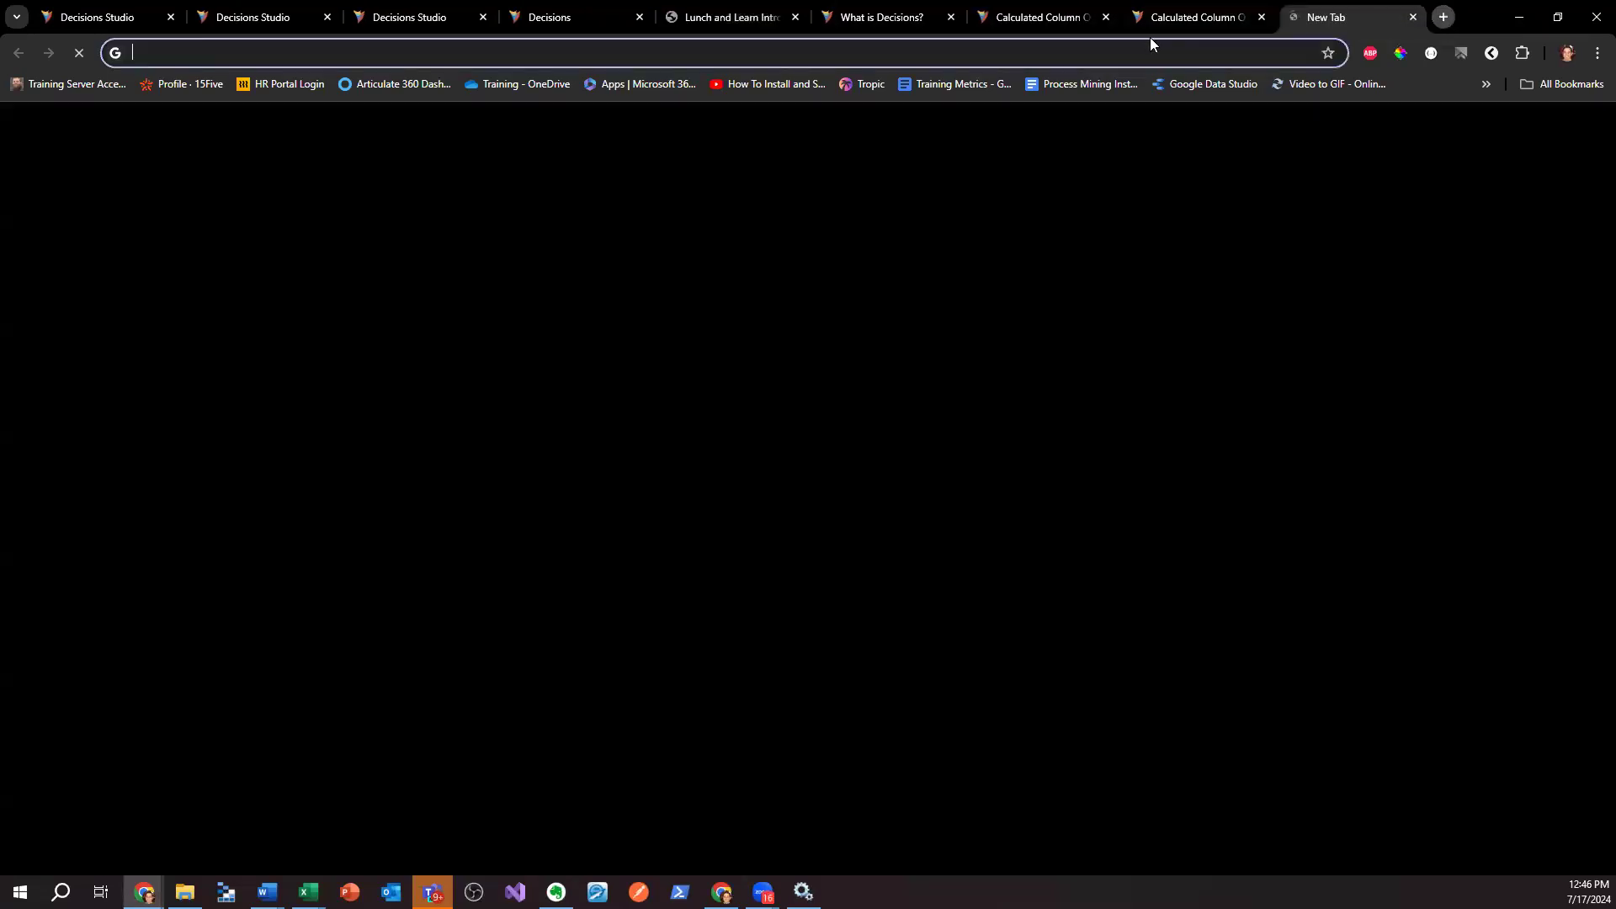
pyautogui.write('decisions.co')
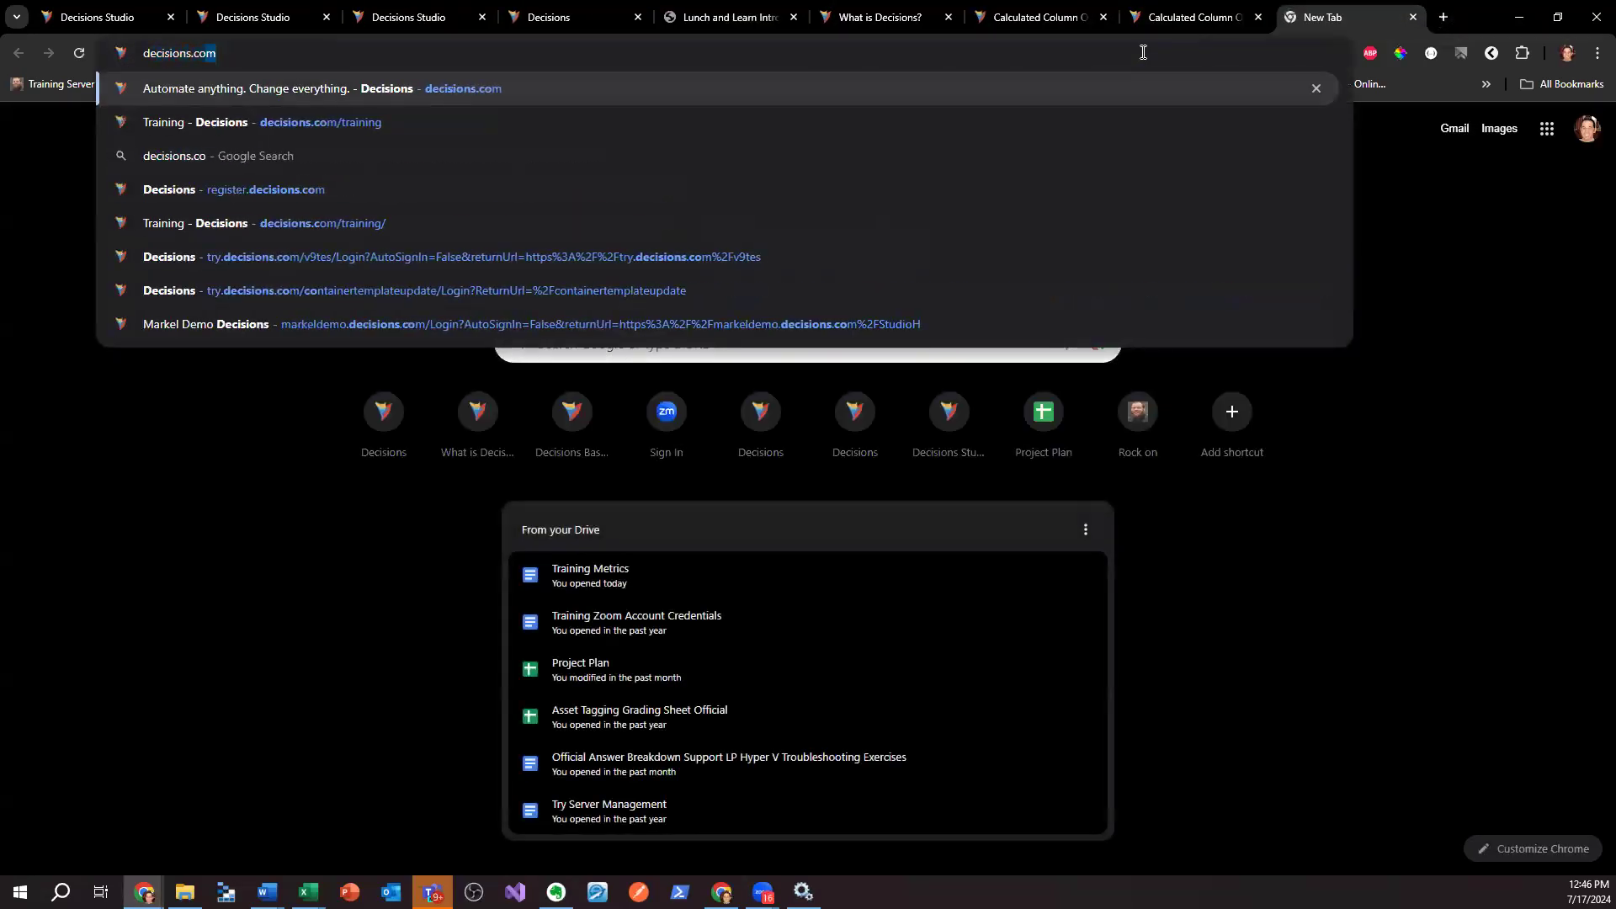
pyautogui.press('Return')
pyautogui.moveTo(922, 160)
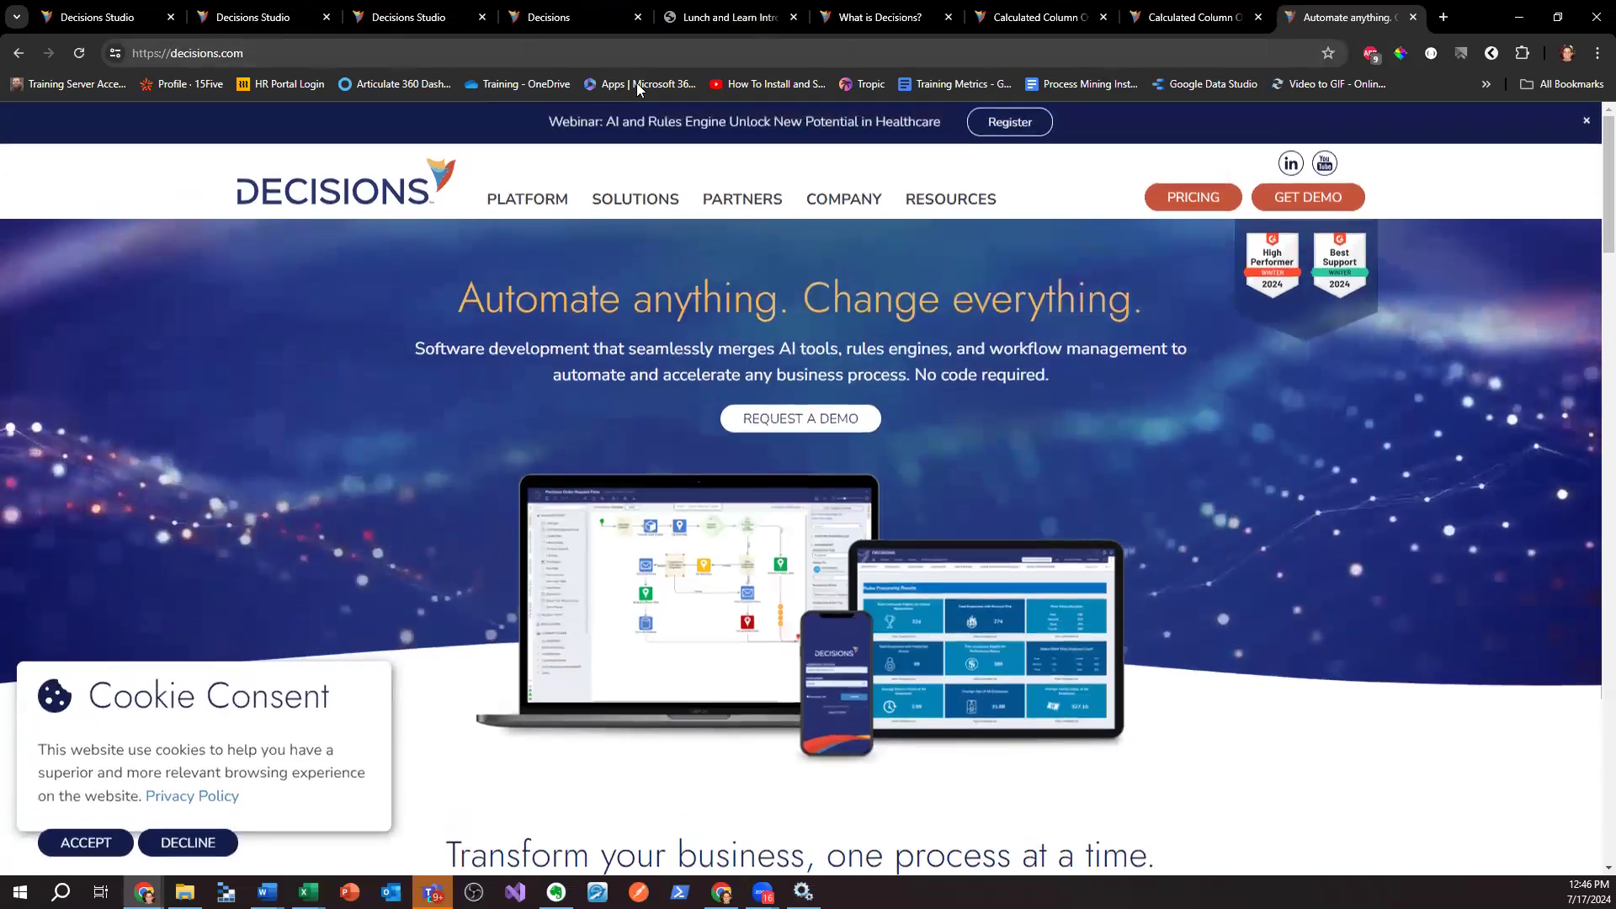
pyautogui.moveTo(950, 216)
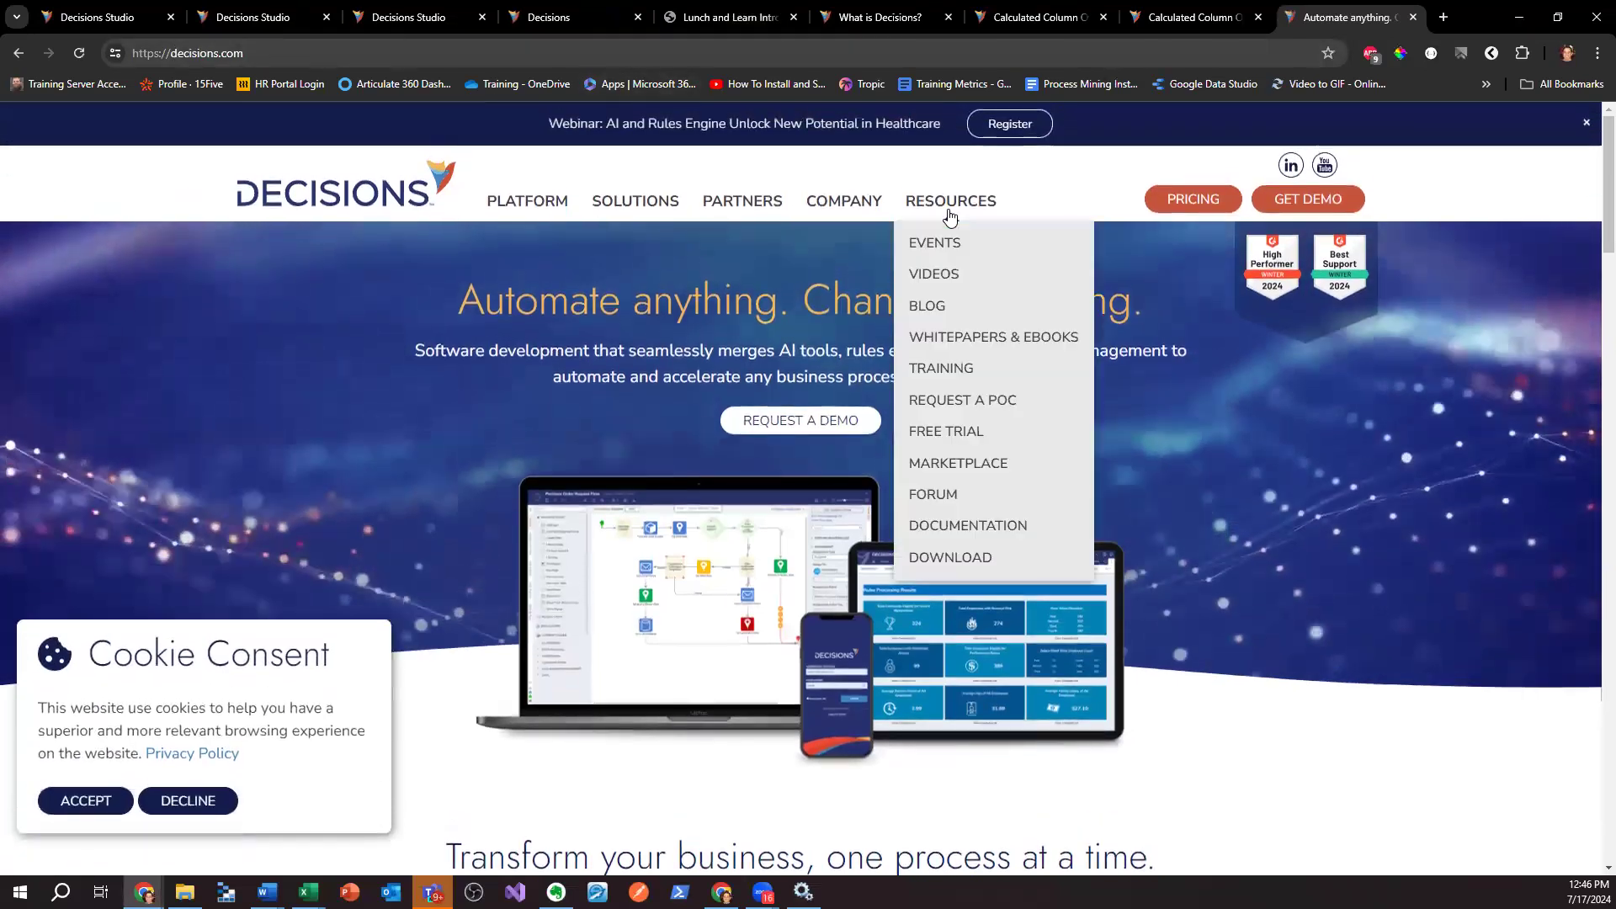
pyautogui.click(935, 242)
# - Review the upcoming SUBMERSE training events, then present the Daily Lunch & Learn slide full screen
pyautogui.scroll(-4, 761, 330)
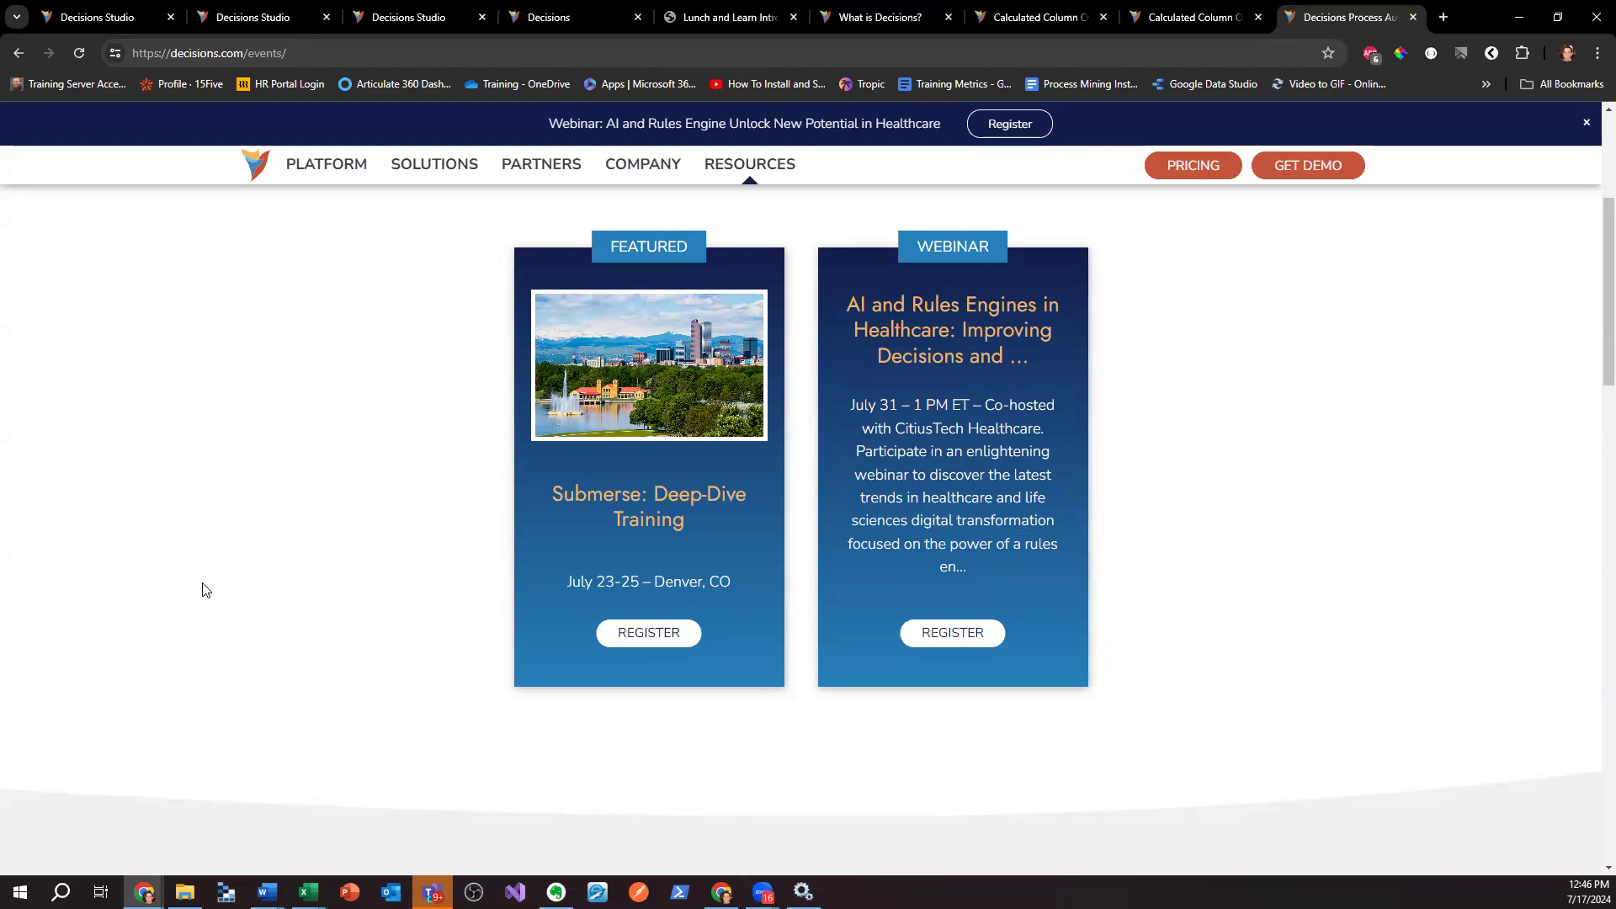
pyautogui.scroll(-8, 459, 539)
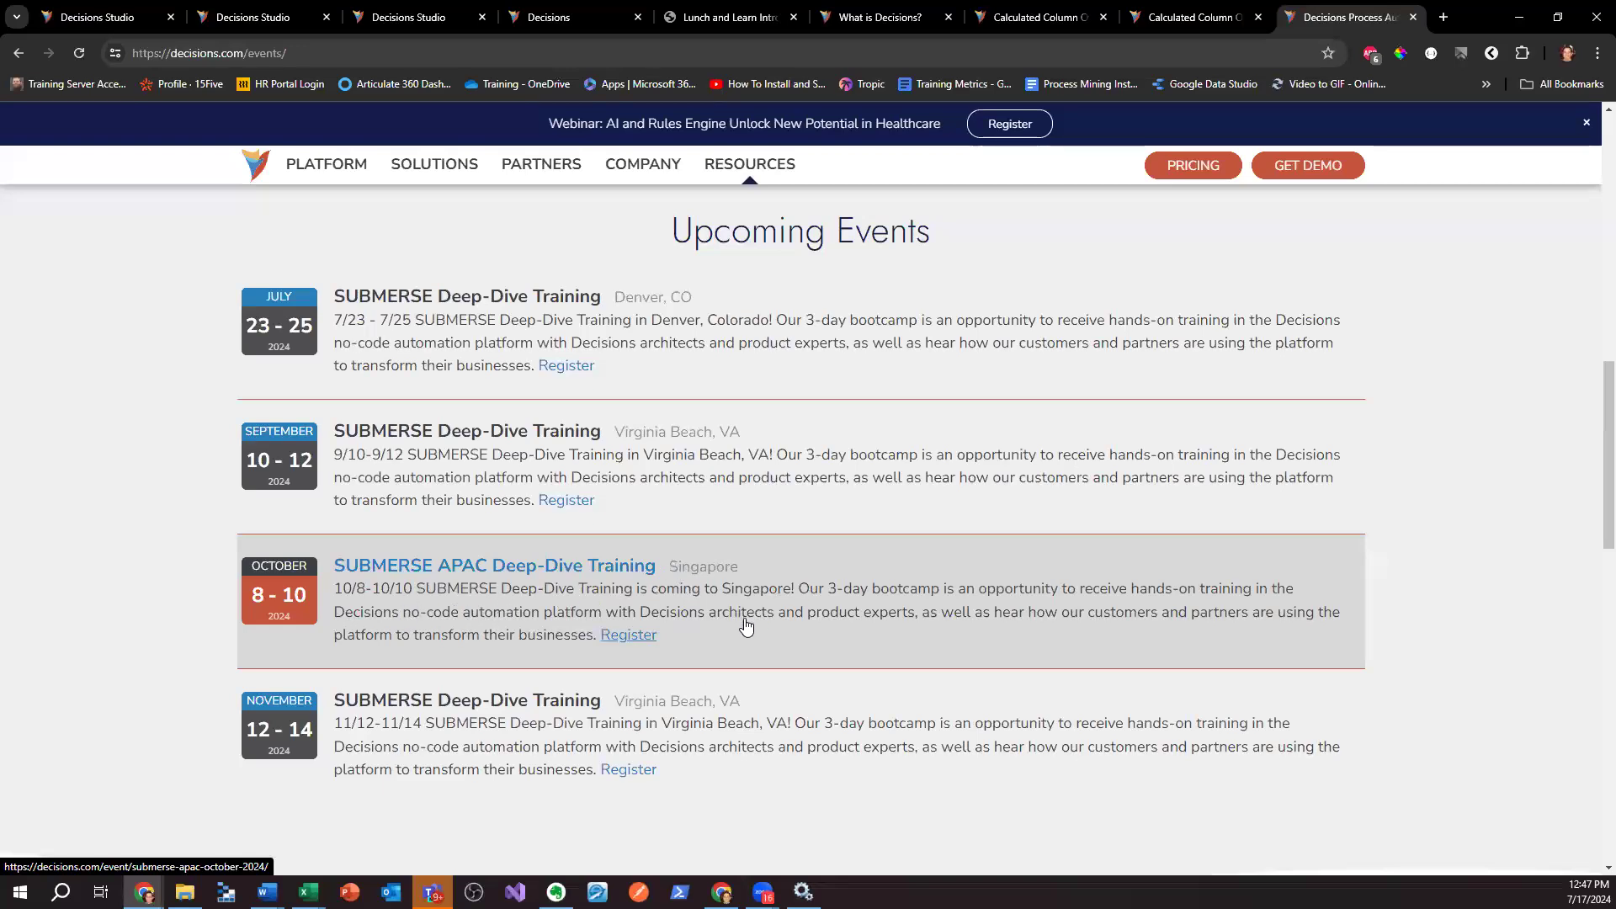
pyautogui.scroll(3, 507, 548)
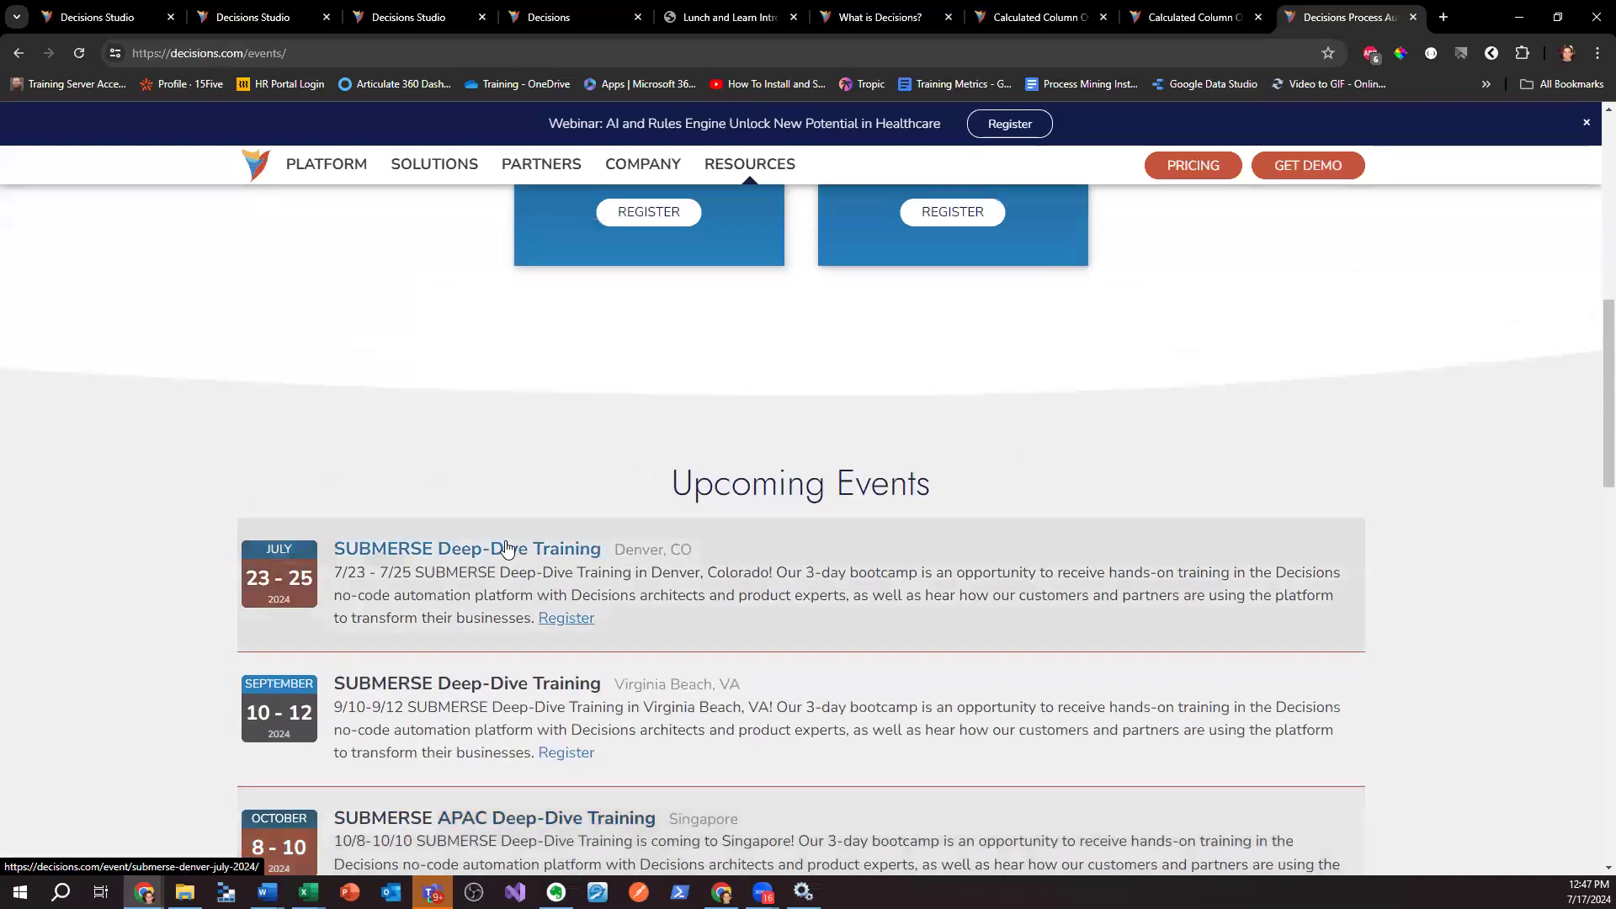
pyautogui.scroll(-2, 506, 548)
pyautogui.scroll(-2, 475, 551)
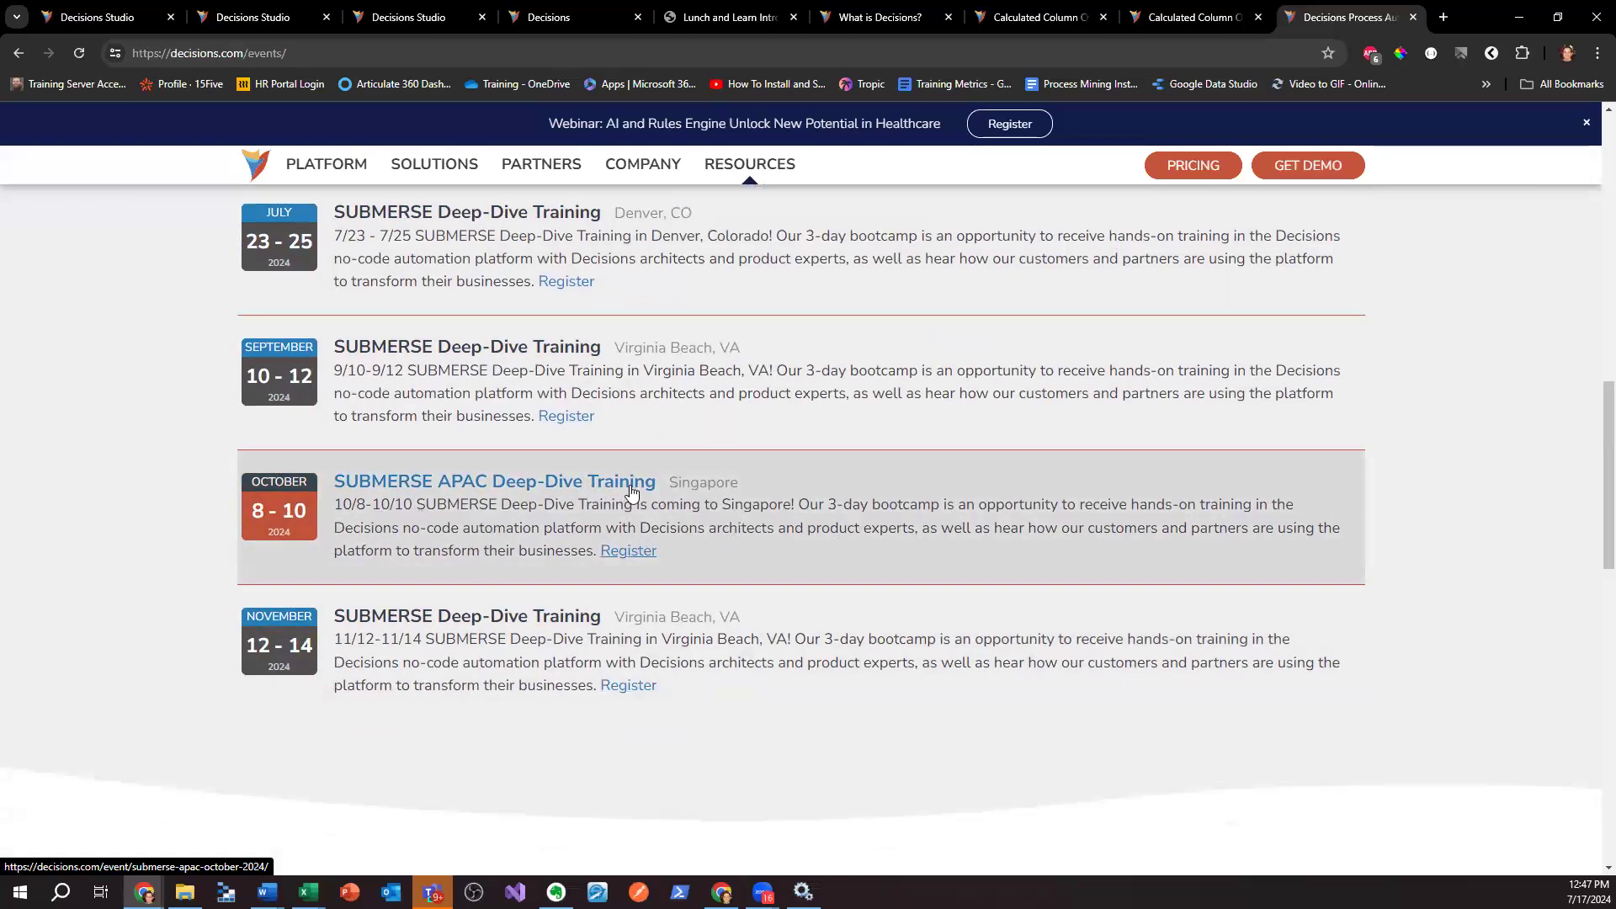
pyautogui.scroll(6, 649, 462)
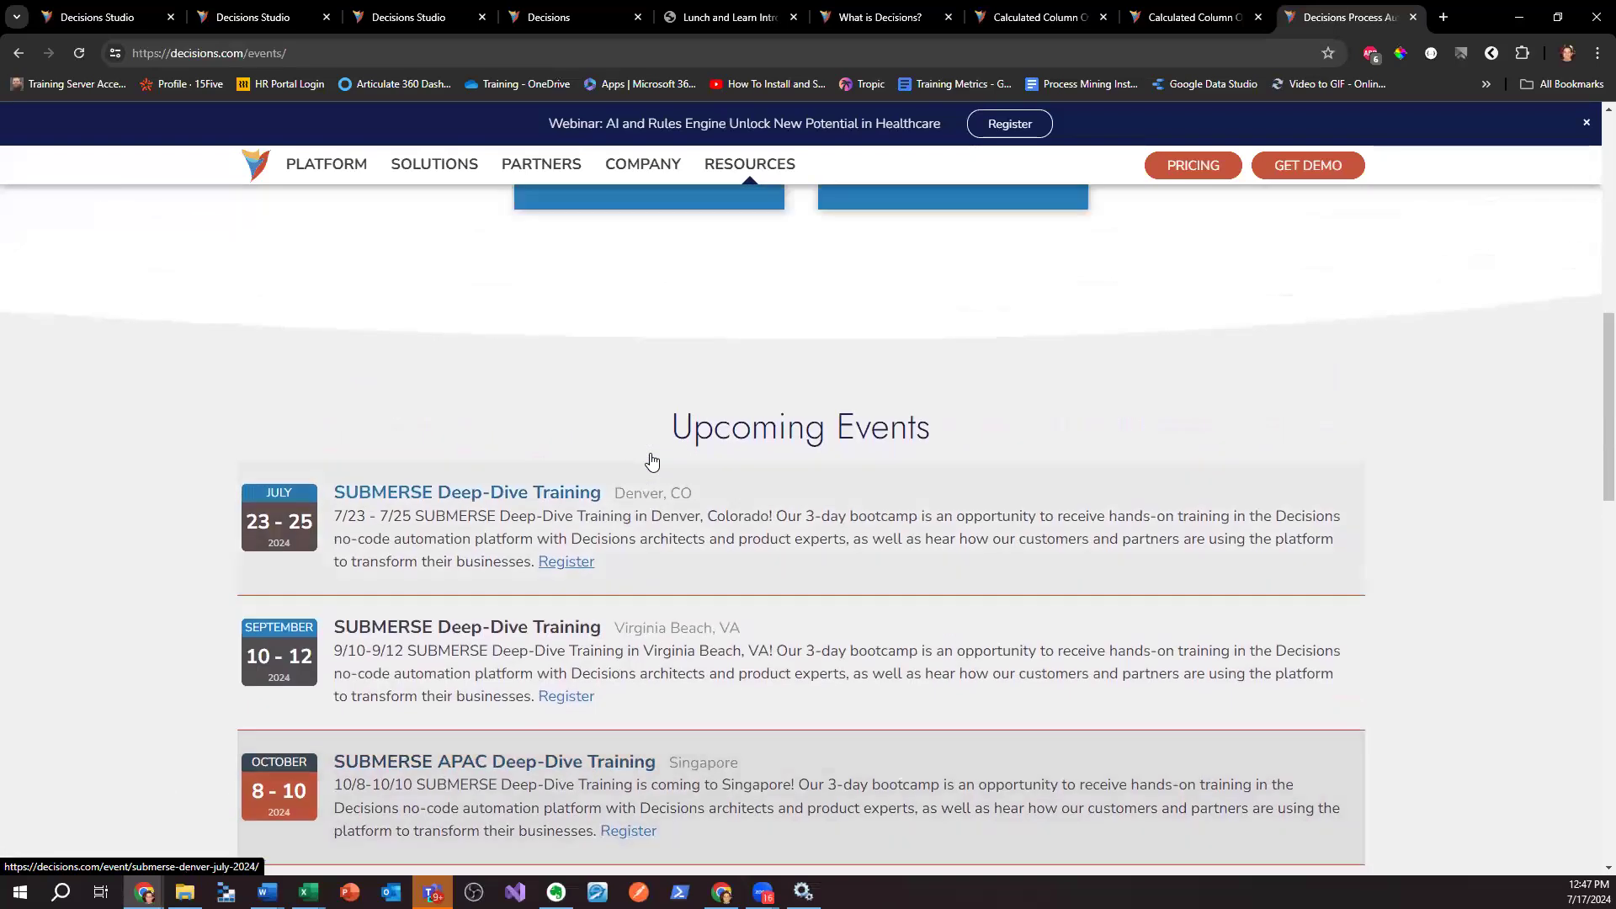
pyautogui.click(724, 18)
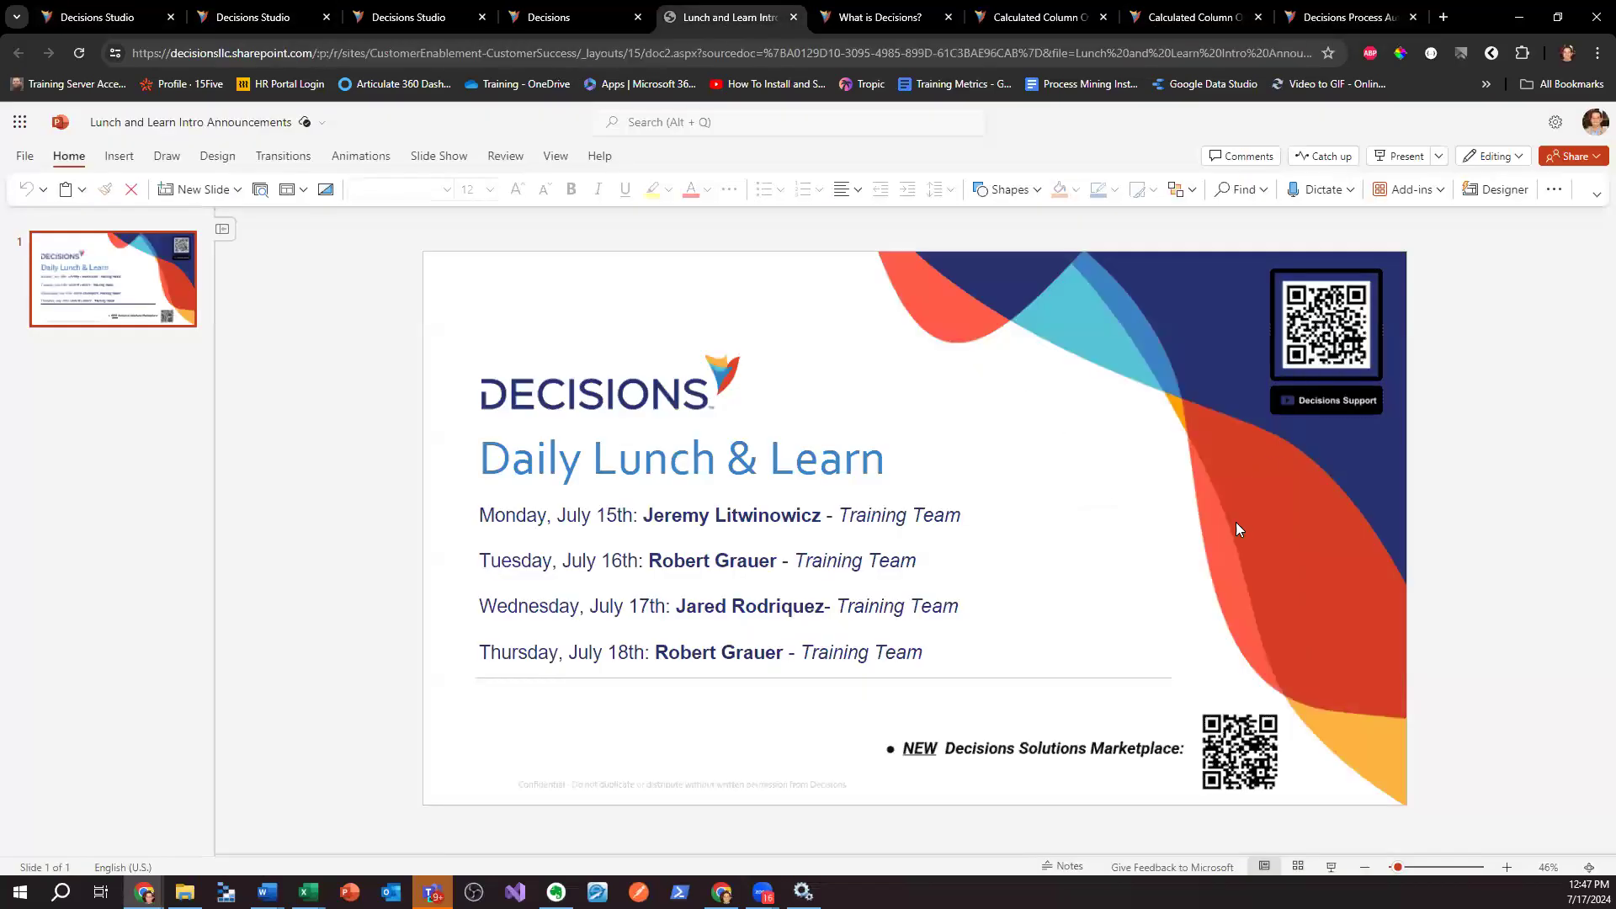
pyautogui.click(1418, 157)
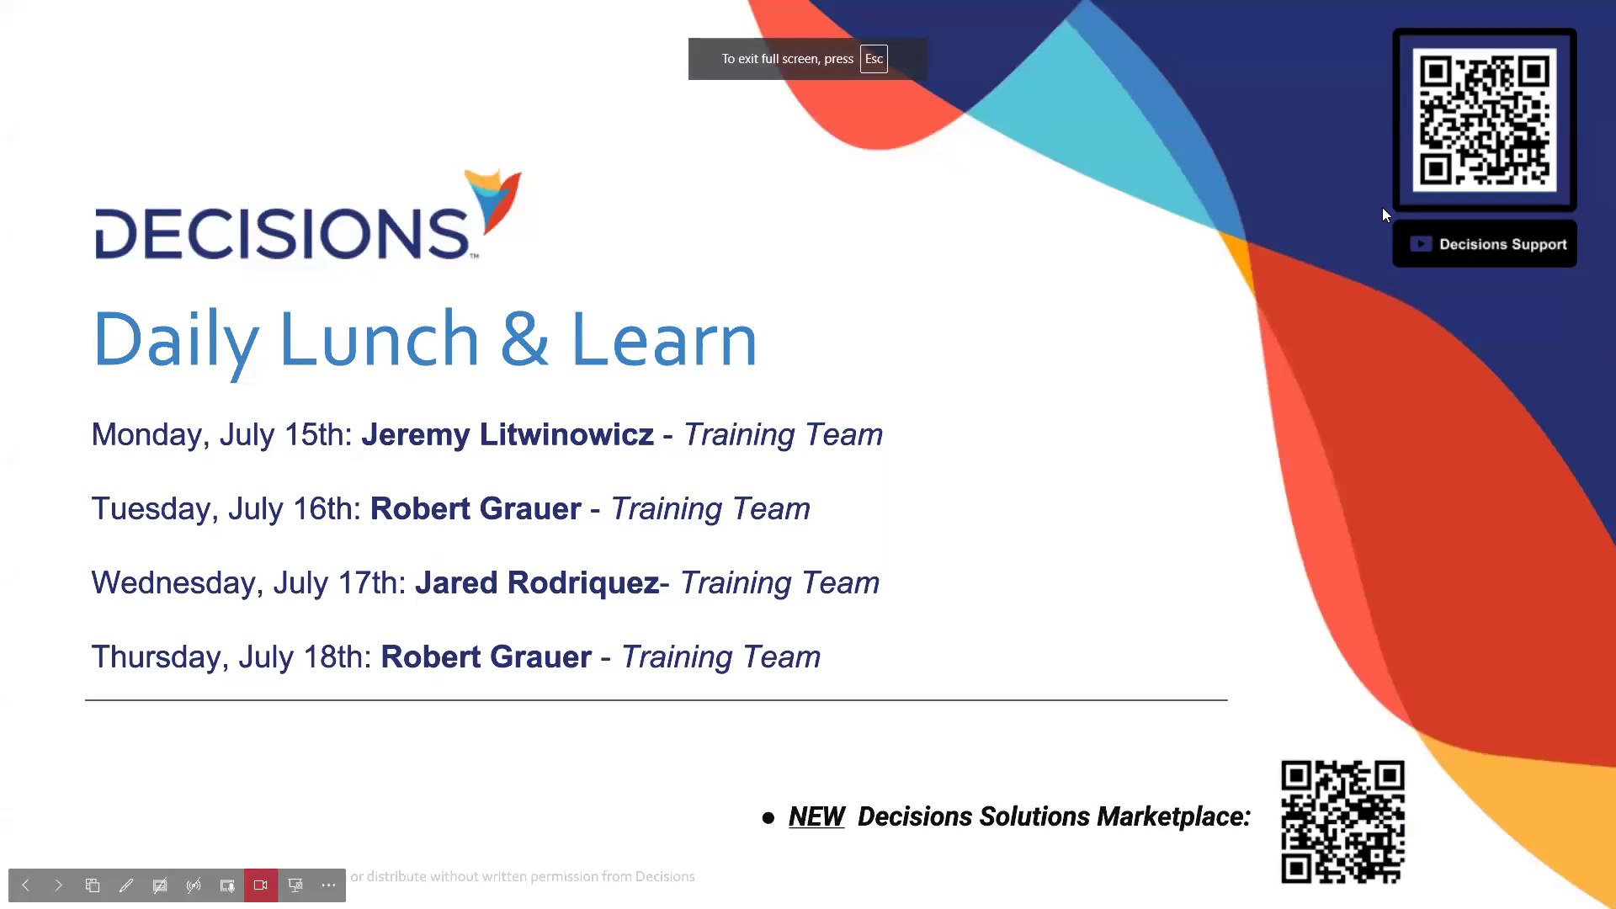